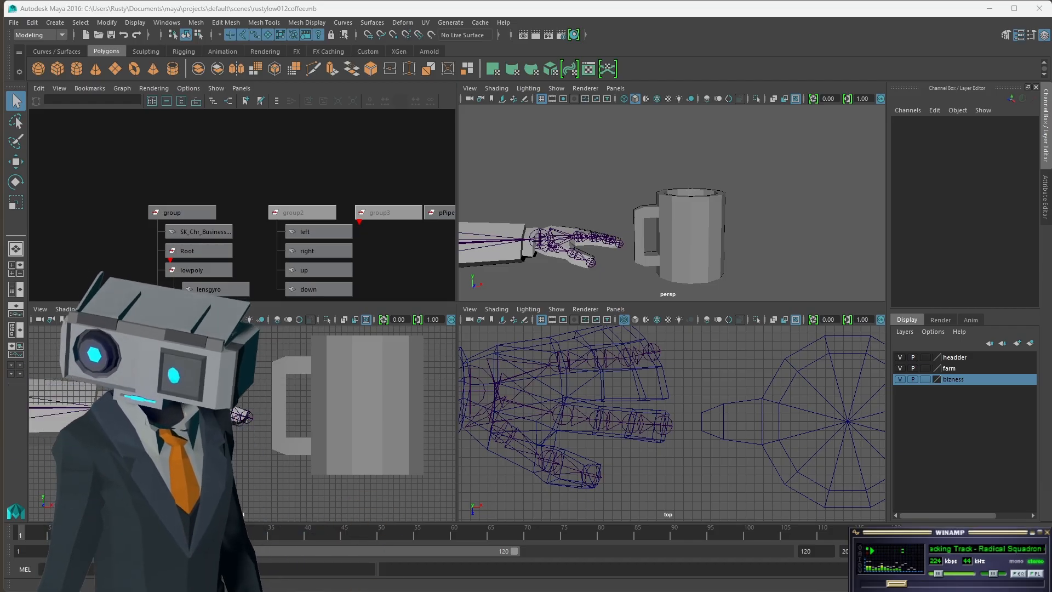
drag(897, 583, 868, 584)
click(1040, 533)
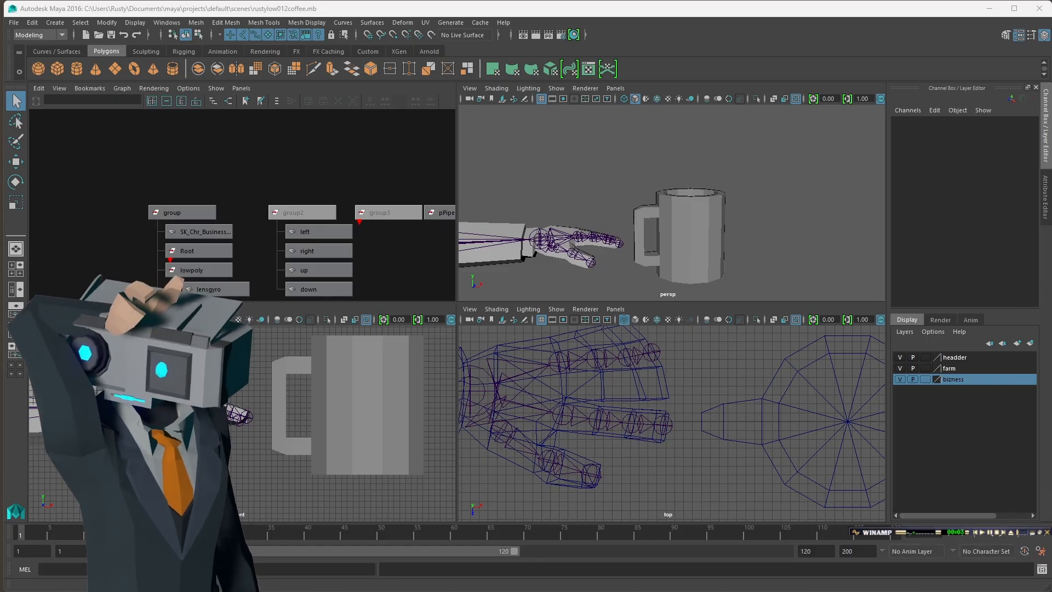
click(1040, 533)
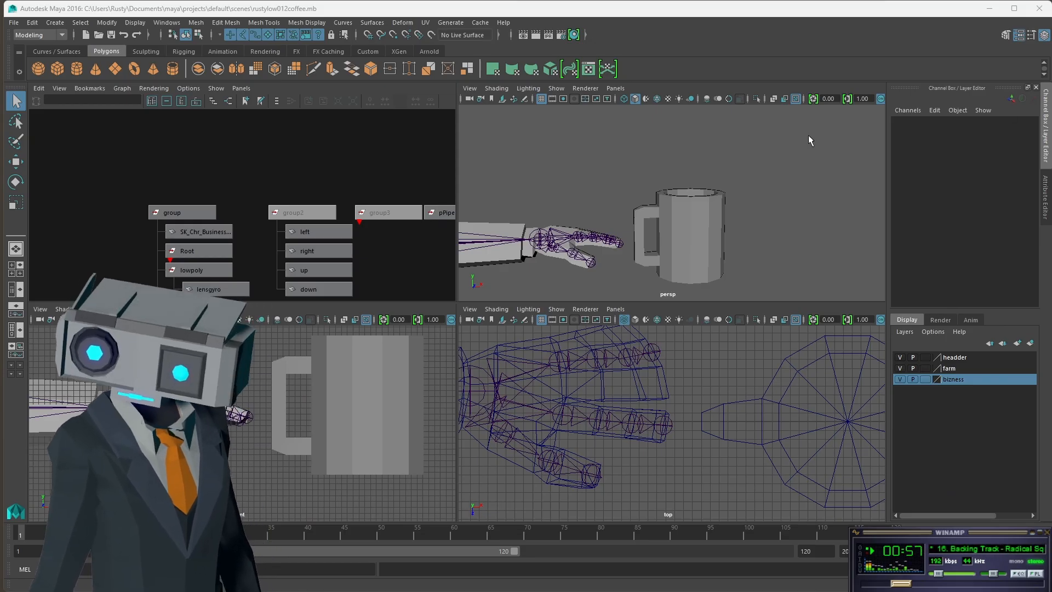
Step: Select the coffee mug, open the Export Selection options, and clear the selection
click(707, 230)
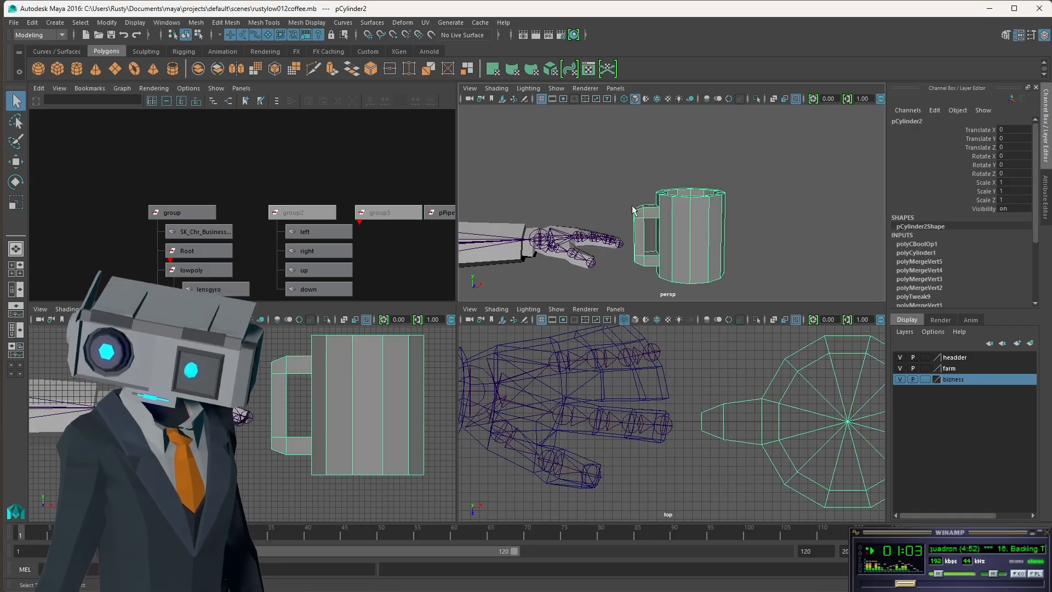
click(13, 23)
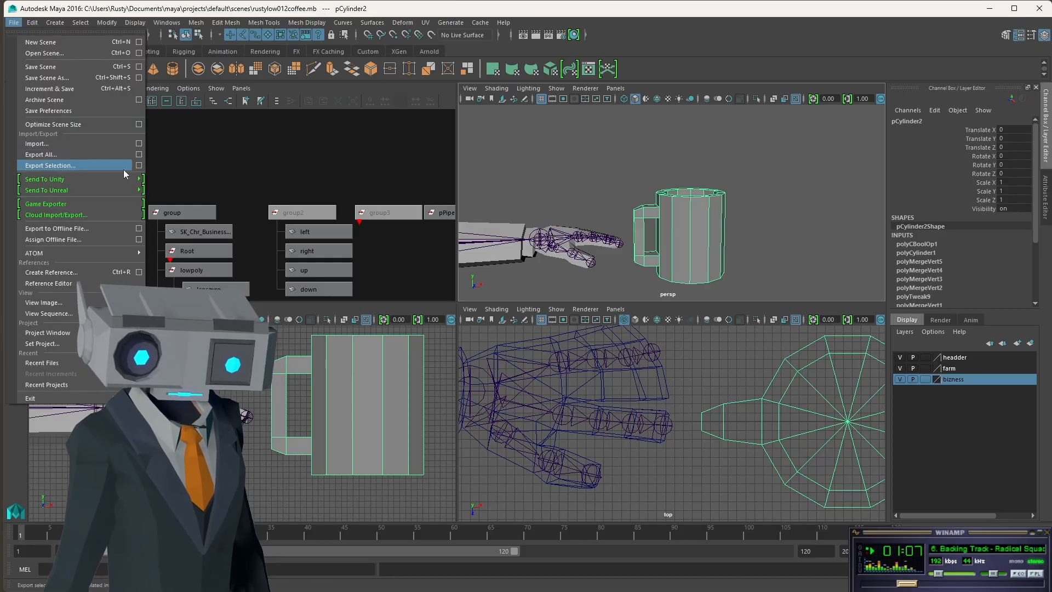
click(139, 166)
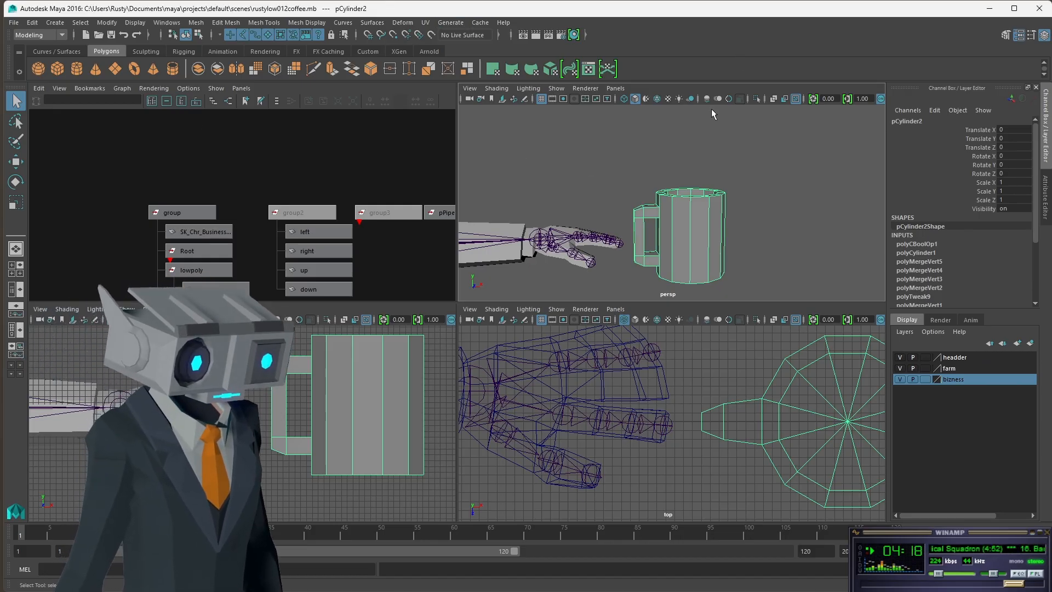
click(587, 148)
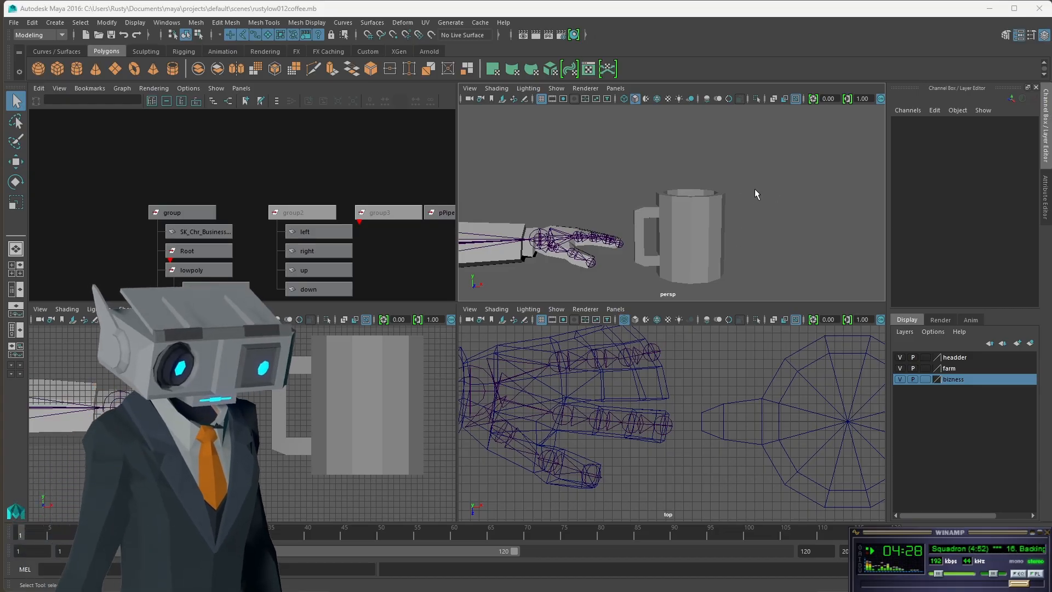
alt+drag(761, 215, 695, 193)
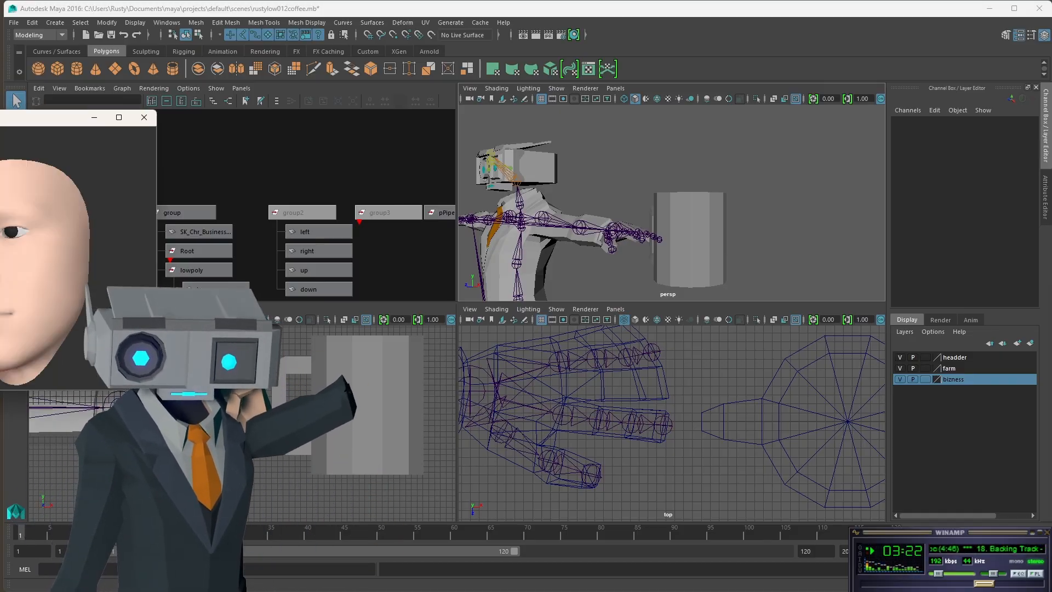
Step: Bring the iFacialMocap Input window over the viewports to examine the tracked face, and move it back out of the way
drag(0, 111, 299, 90)
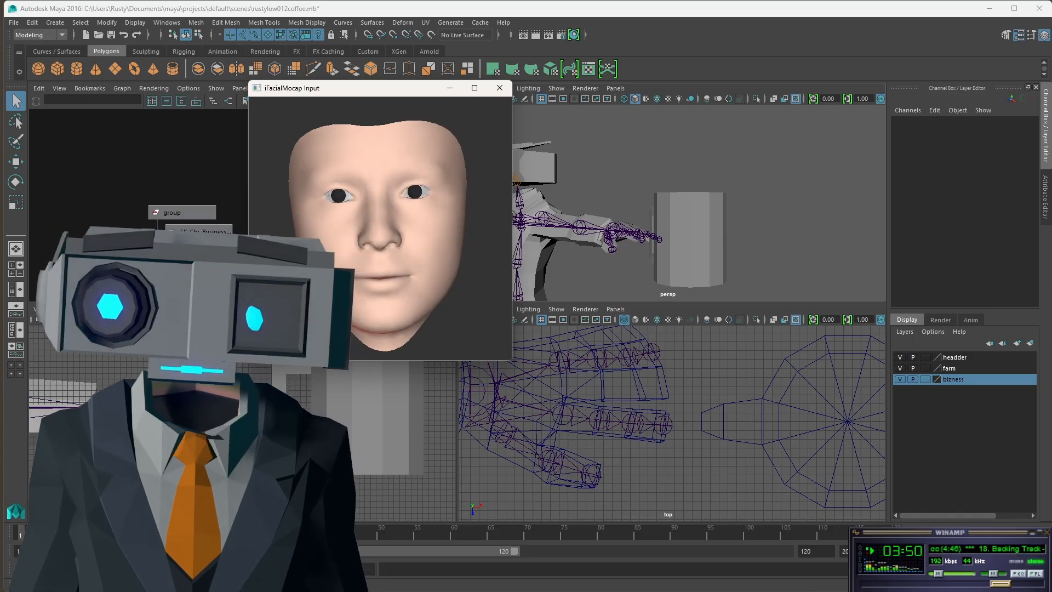
drag(380, 92, 475, 186)
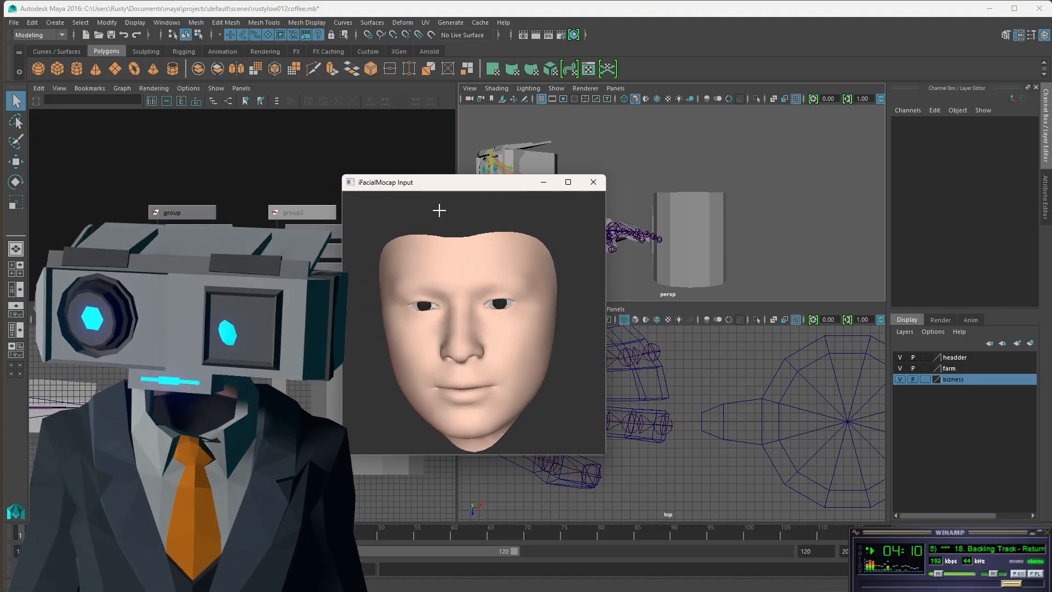
drag(464, 188, 0, 100)
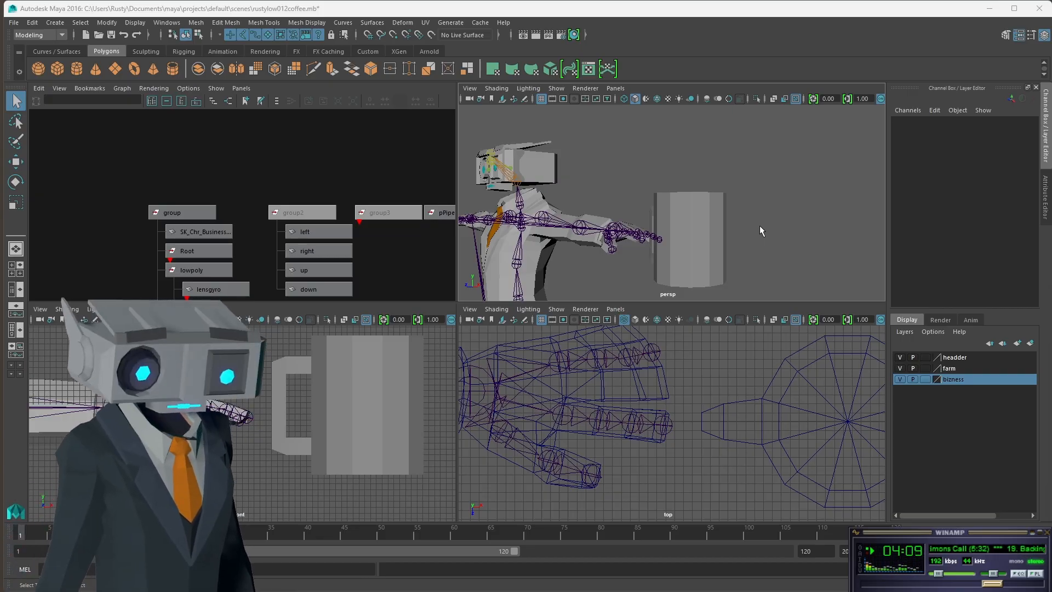
Step: Collapse mouf_grp and expand the brows group under blends in the Hypergraph hierarchy
click(694, 243)
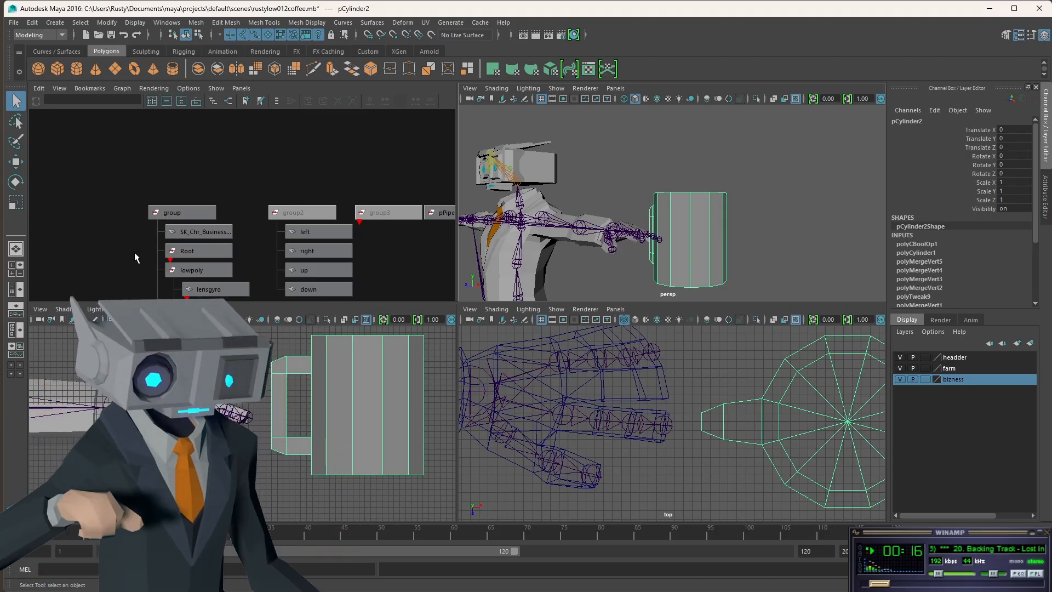
click(116, 248)
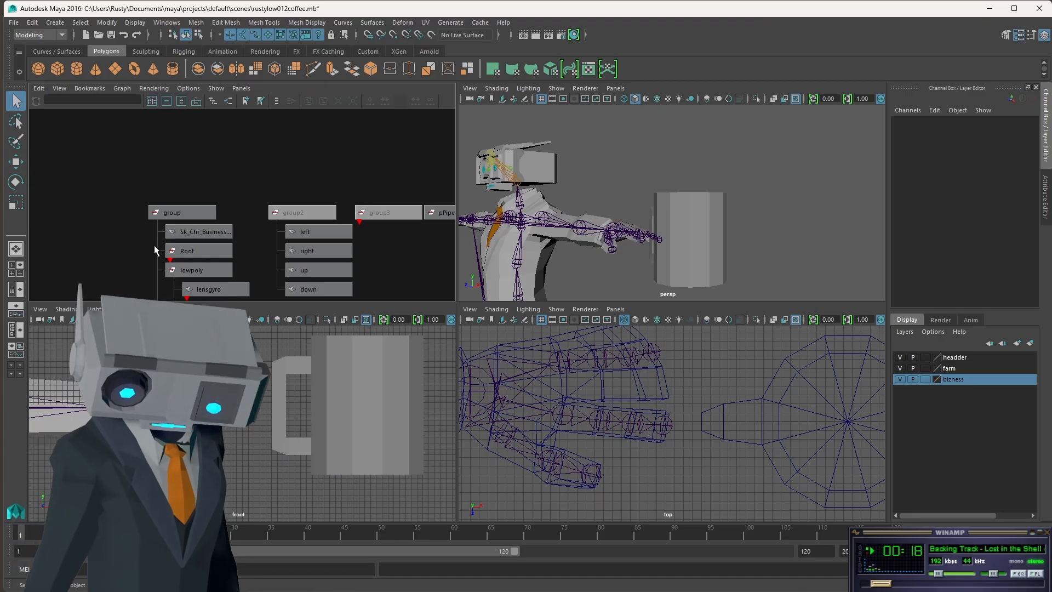
scroll(170, 257, down, 2)
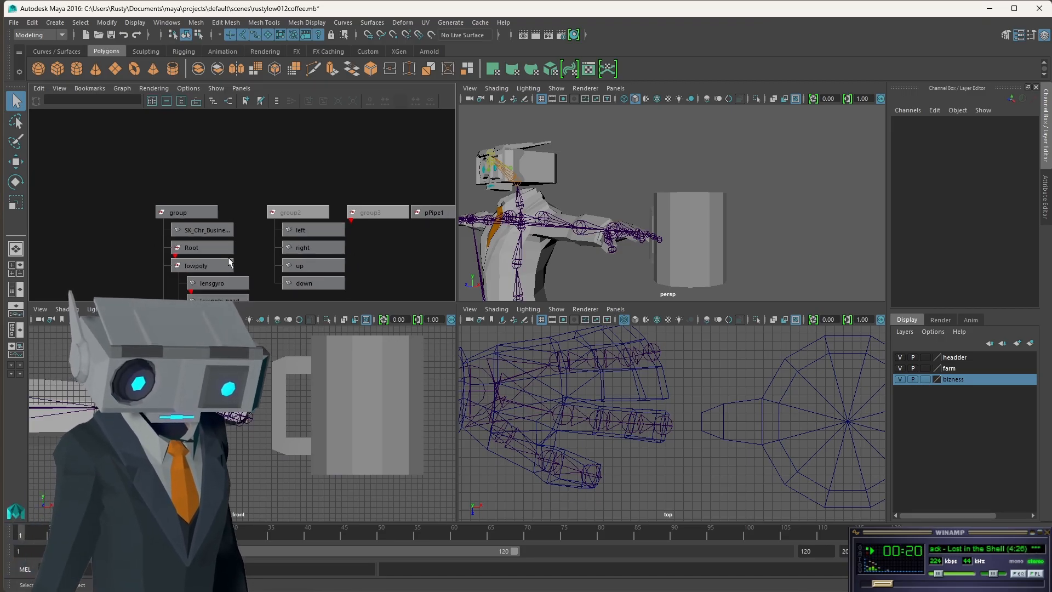
key(space)
alt+middle_drag(305, 435, 439, 314)
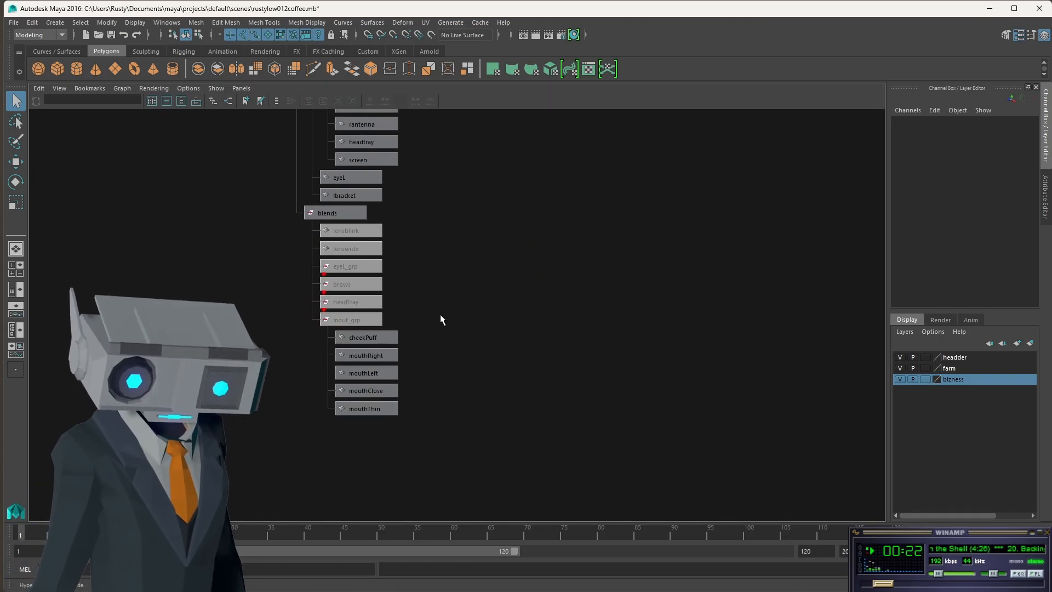
double_click(361, 322)
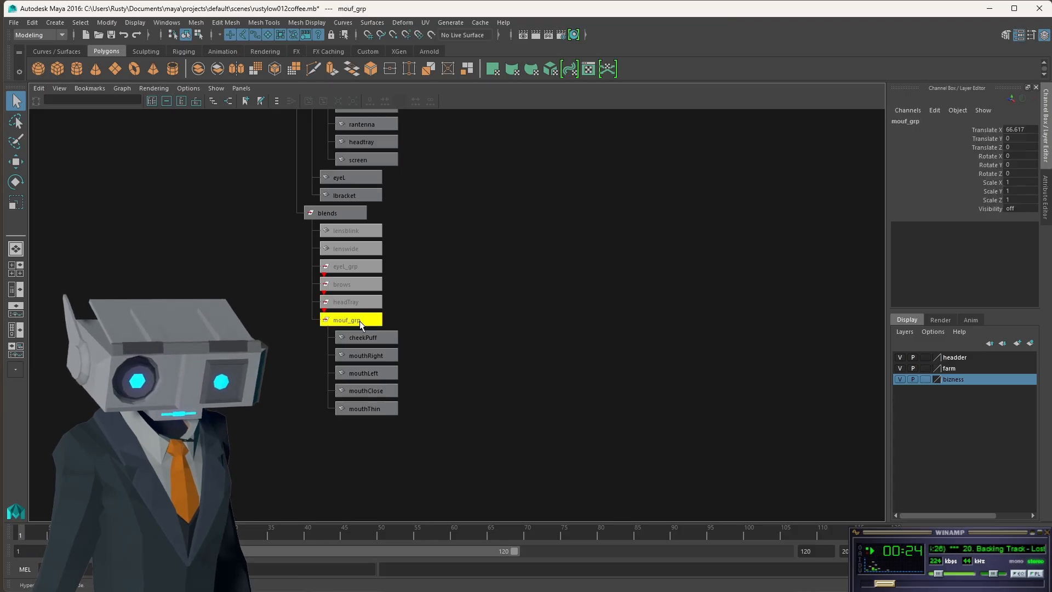
double_click(351, 286)
key(space)
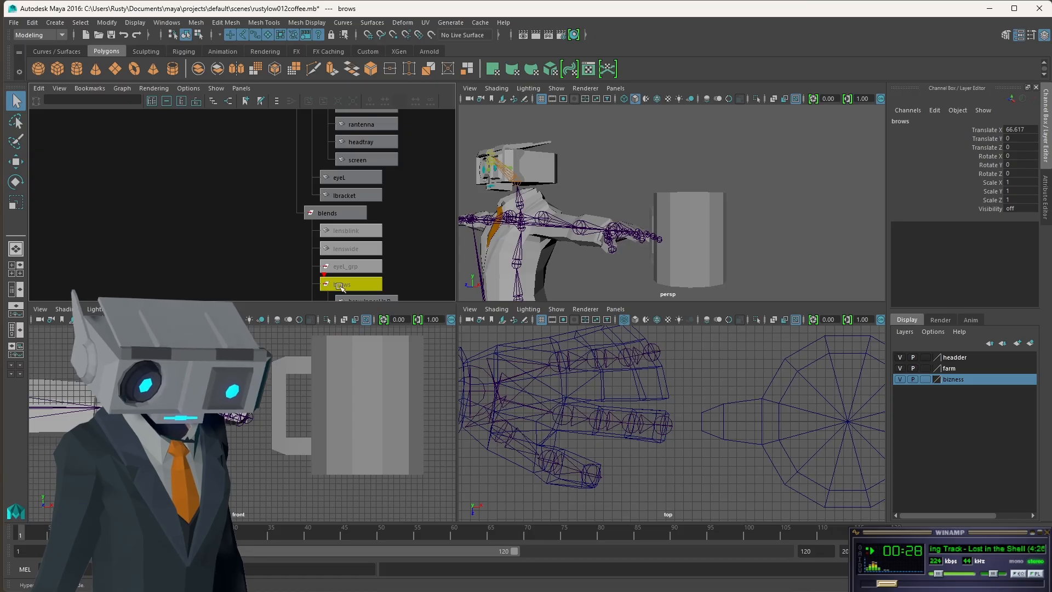
key(f)
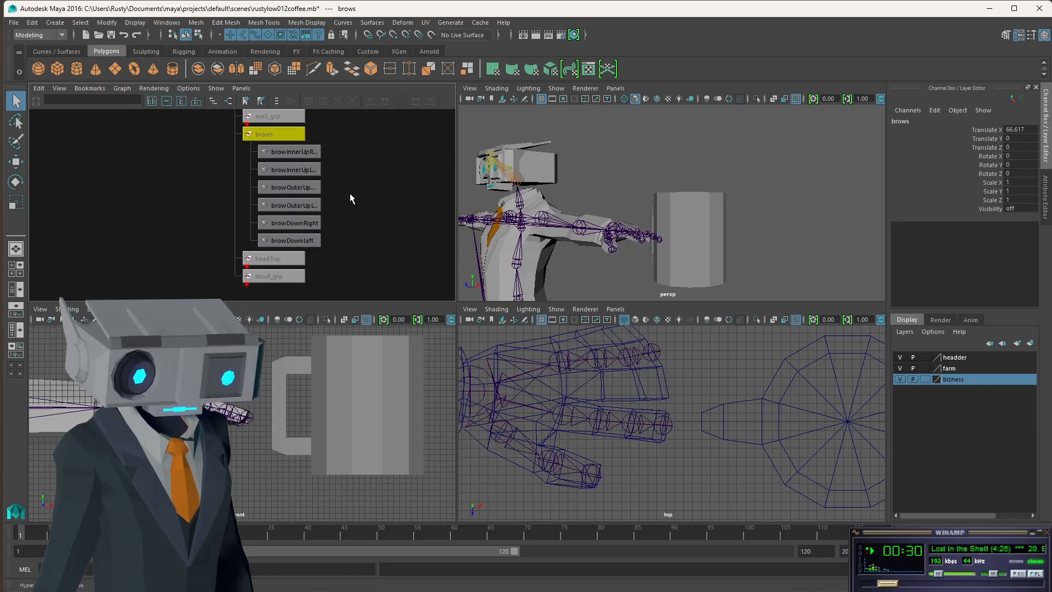
Step: Select the browDownRight blend shape mesh and frame it from the front in the perspective view
click(300, 225)
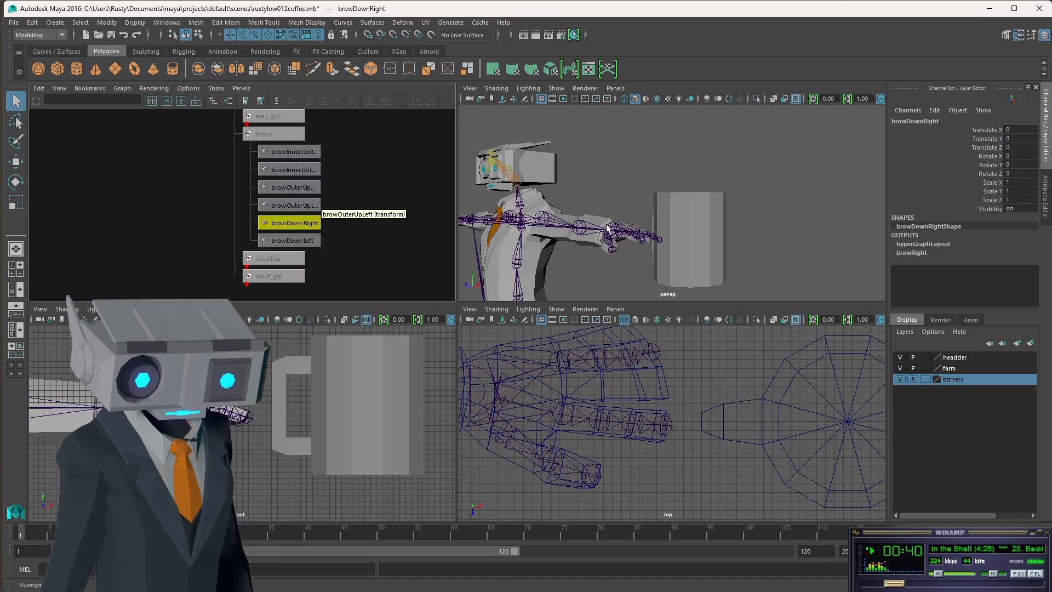
key(f)
scroll(571, 239, down, 10)
scroll(630, 236, up, 8)
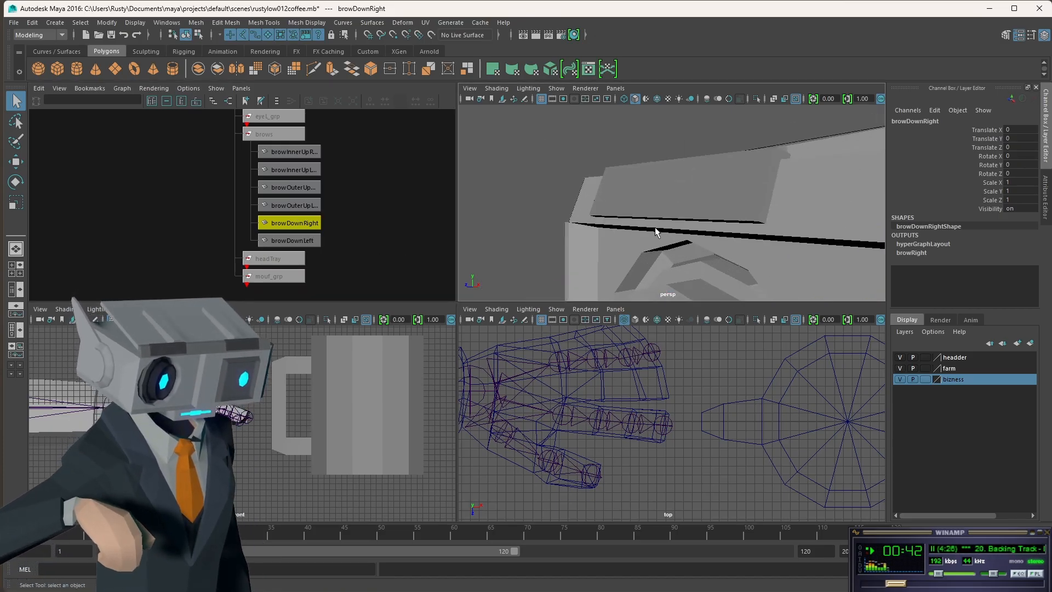
alt+drag(592, 210, 696, 192)
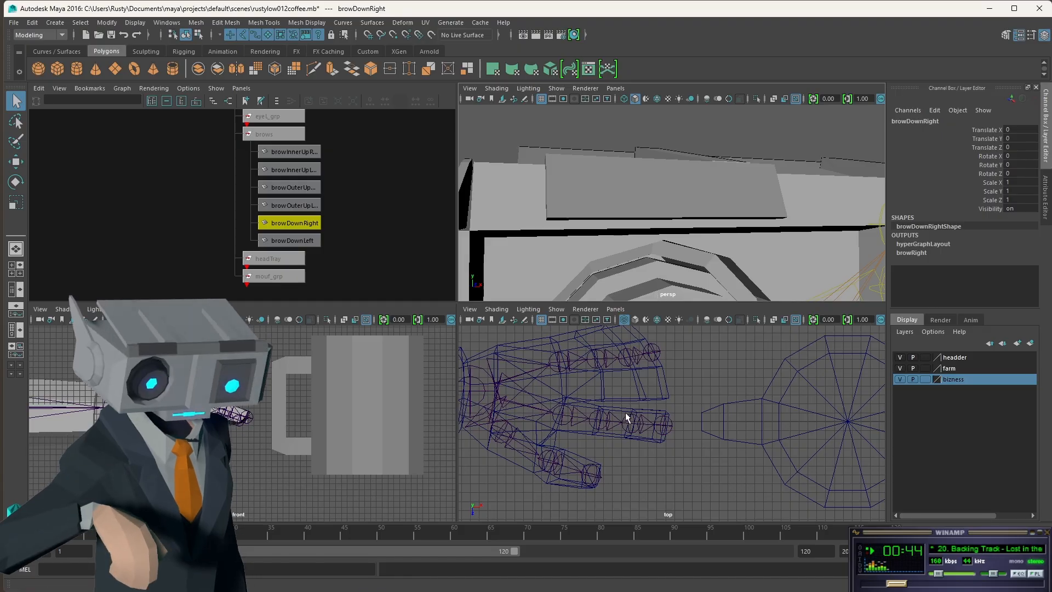
Step: Frame browDownRight in the top and front views and display the front view as wireframe
key(f)
scroll(622, 429, down, 7)
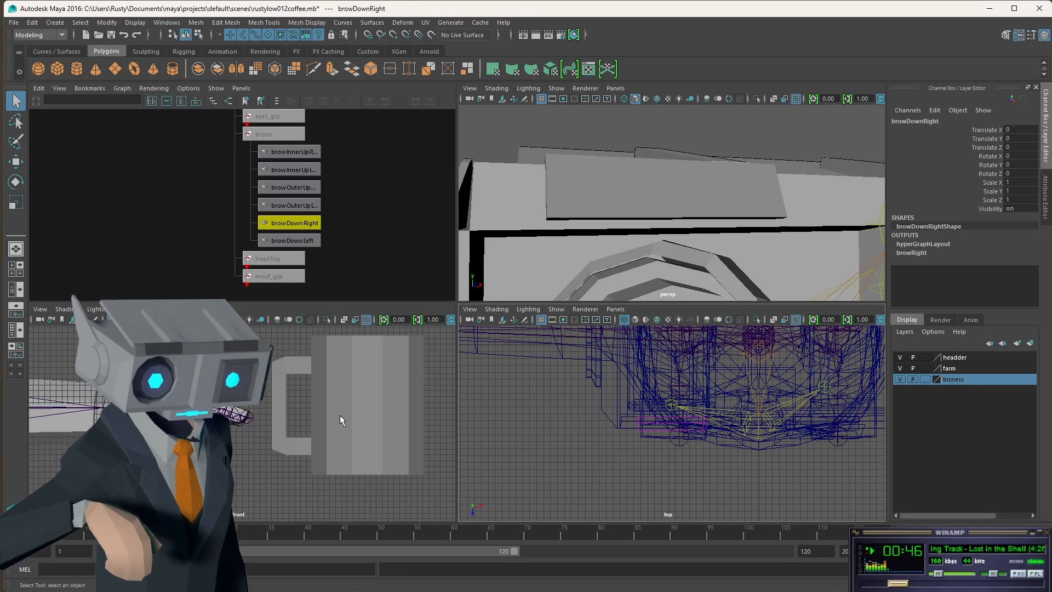
key(f)
scroll(321, 438, down, 6)
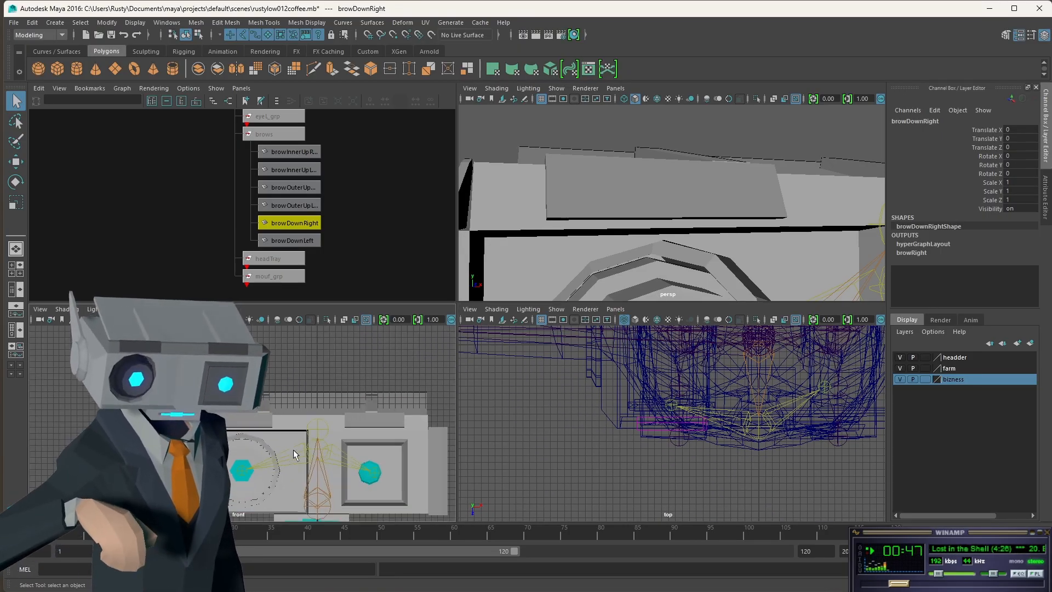
scroll(290, 446, up, 3)
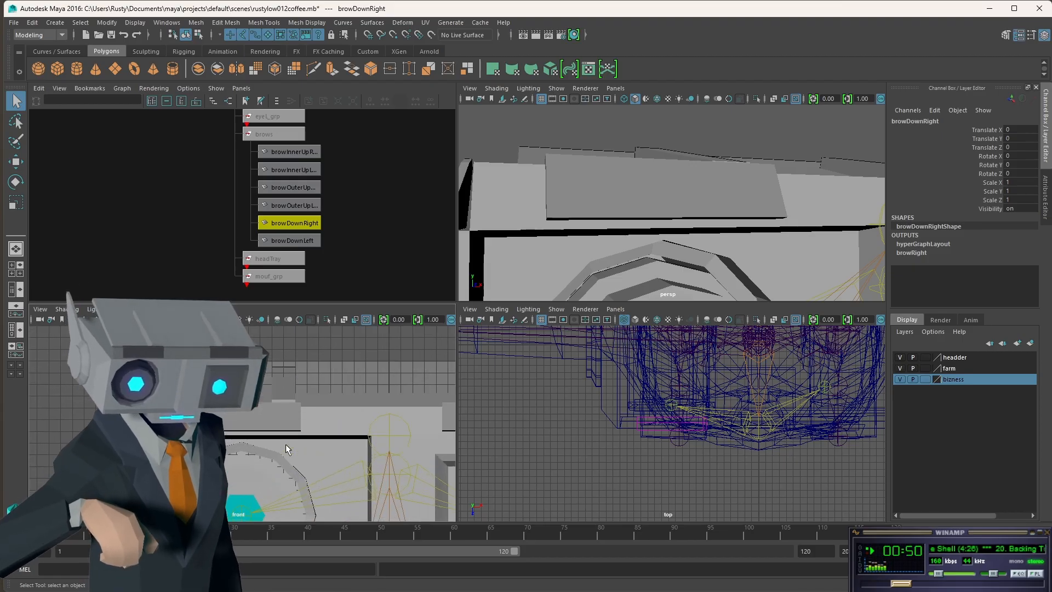
key(4)
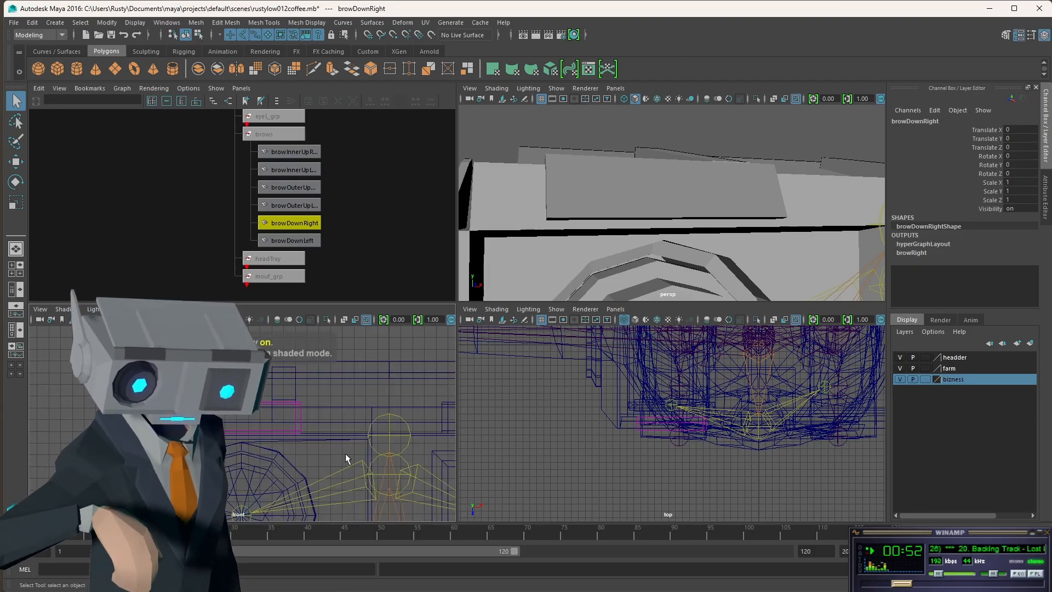
alt+middle_drag(347, 453, 386, 432)
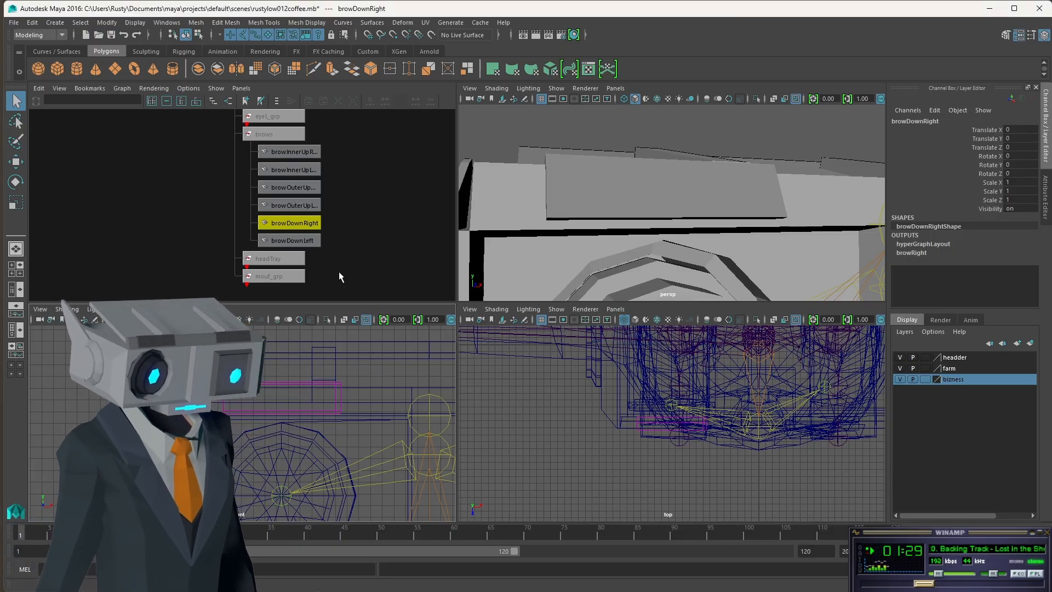
Step: Examine the position of browDownRight on the head in an enlarged front view
click(305, 242)
click(305, 223)
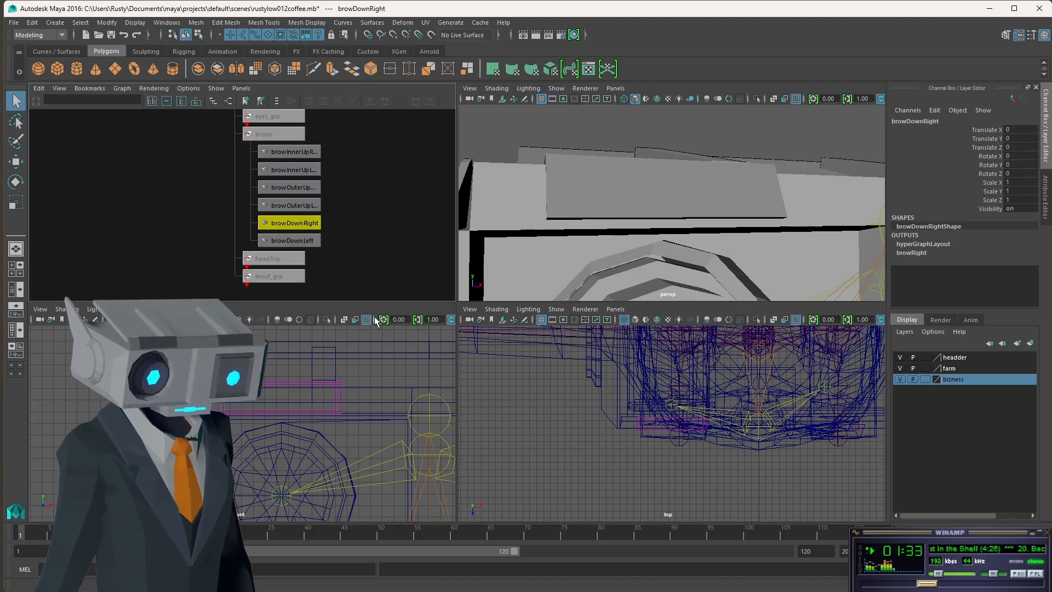
scroll(380, 411, down, 5)
scroll(381, 414, up, 3)
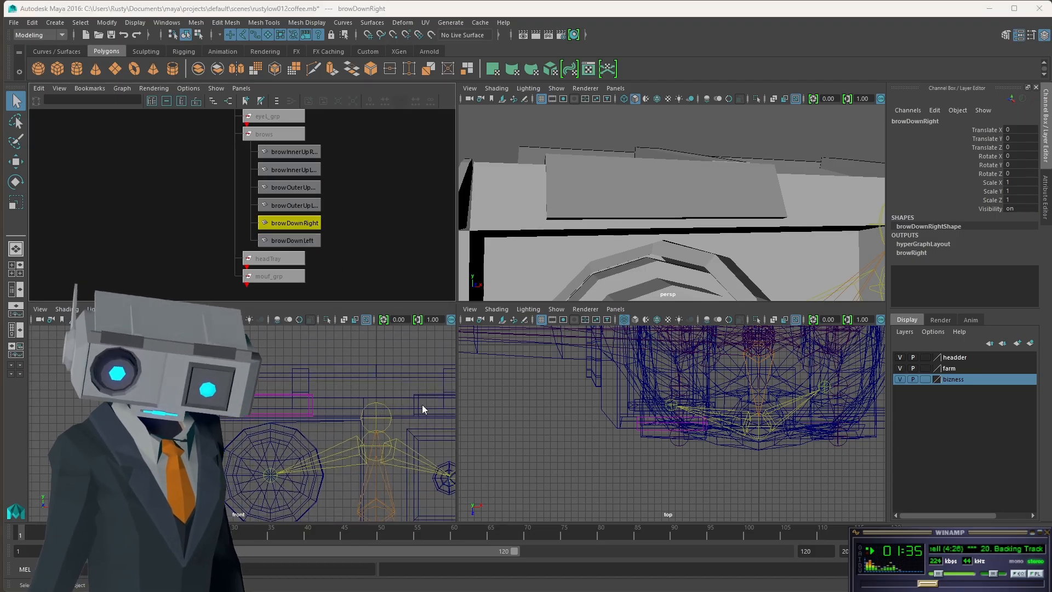
key(space)
scroll(660, 363, up, 4)
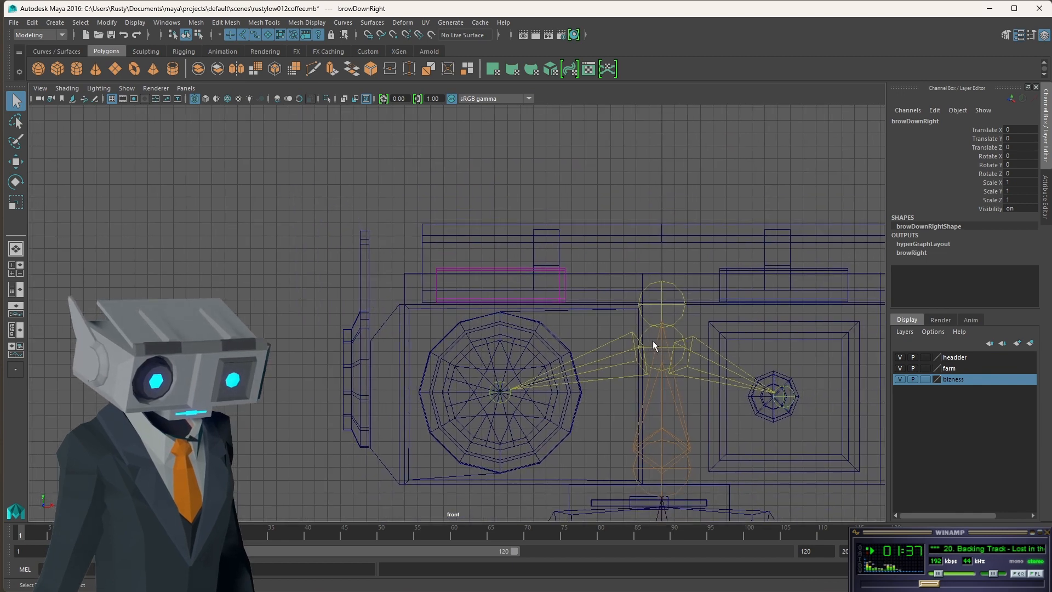
key(space)
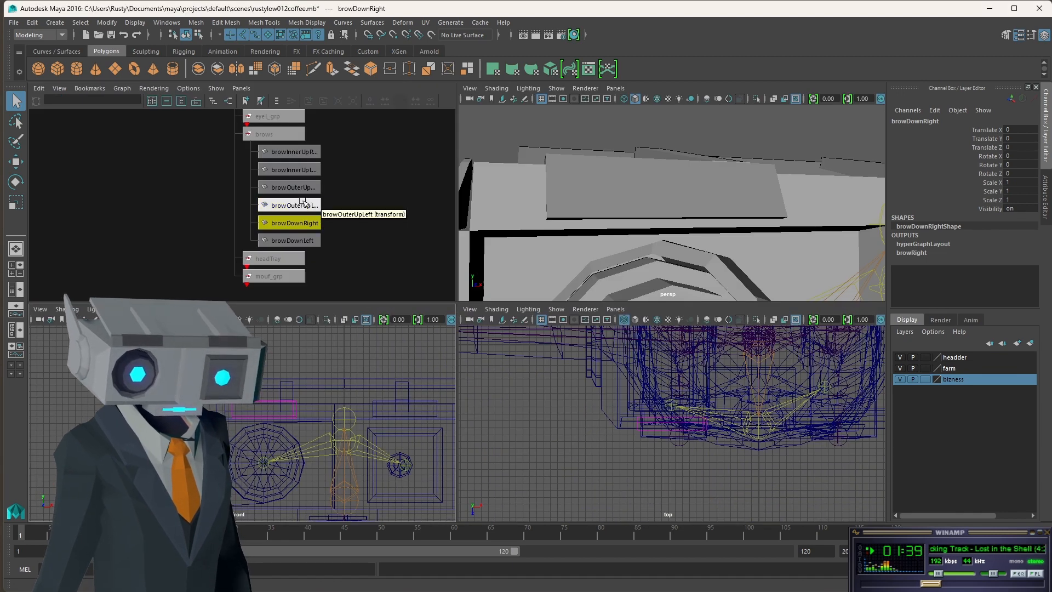
Step: Select browDownLeft and browDownRight together and change the top view to the front orthographic view framed on both brows
click(300, 240)
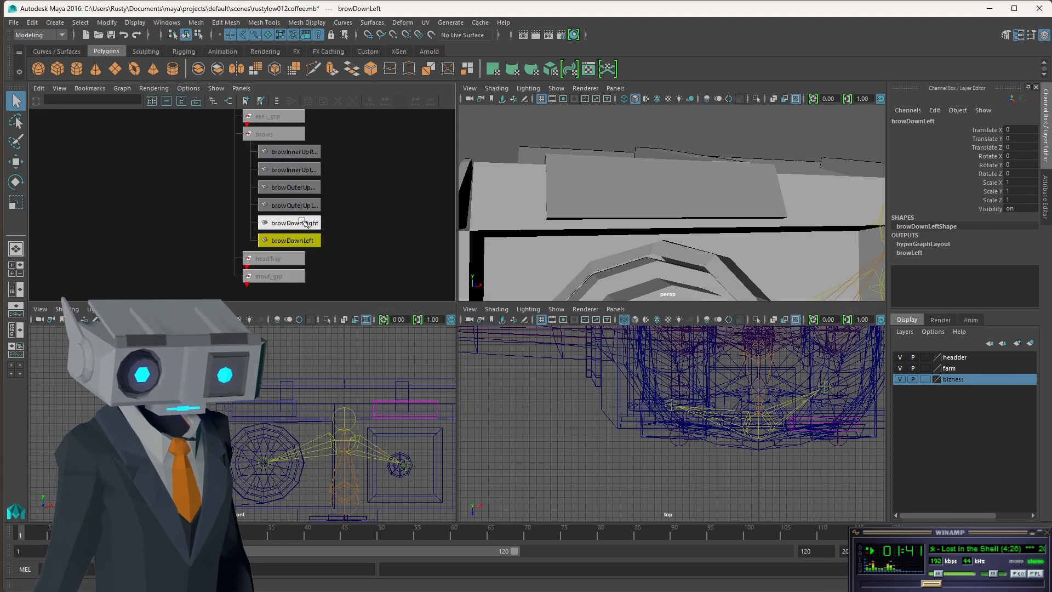
shift+click(301, 222)
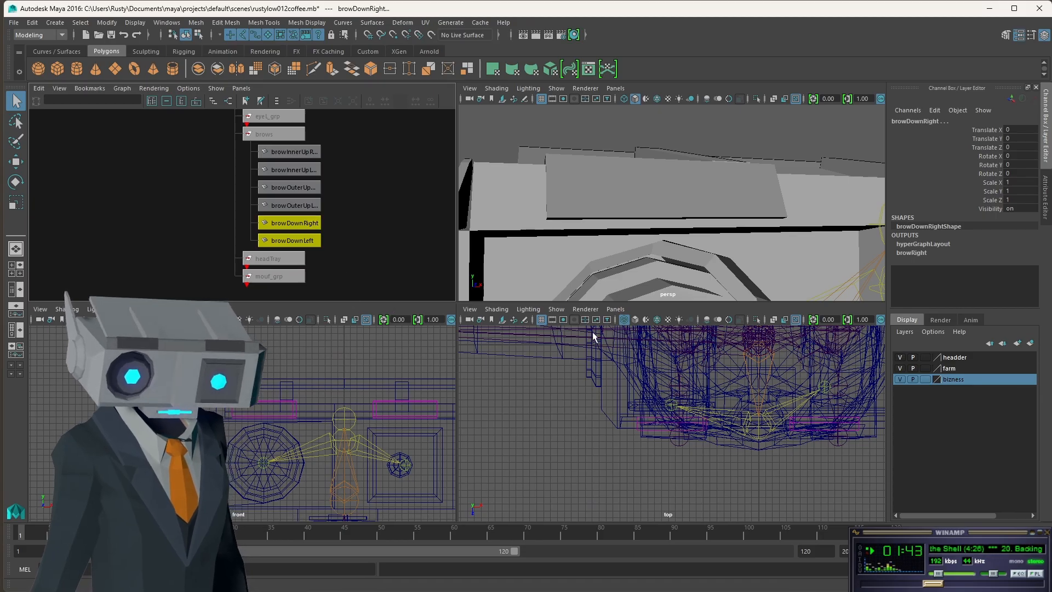
click(615, 309)
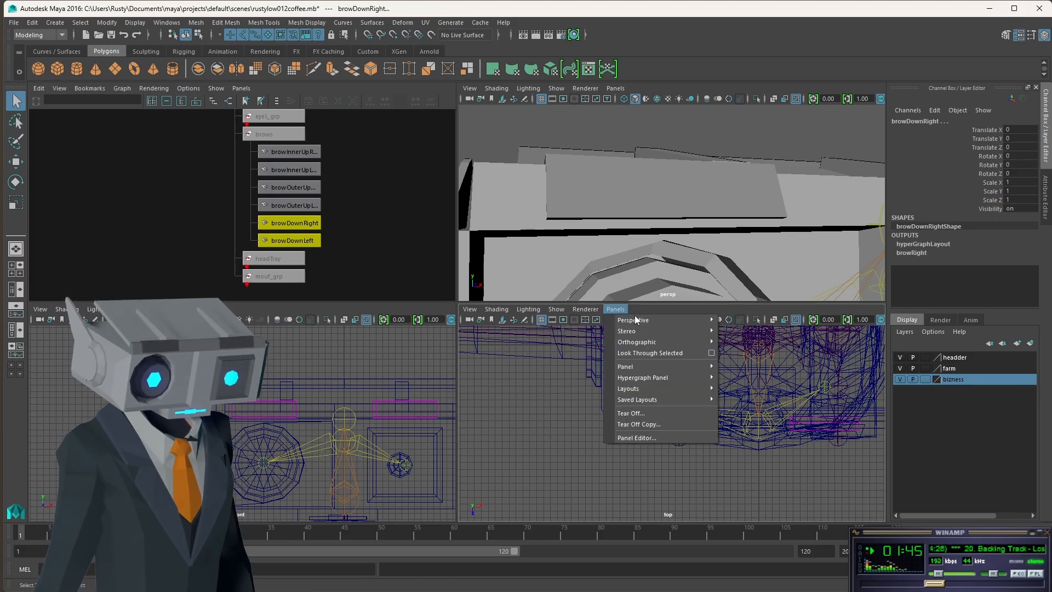
mouse_move(641, 345)
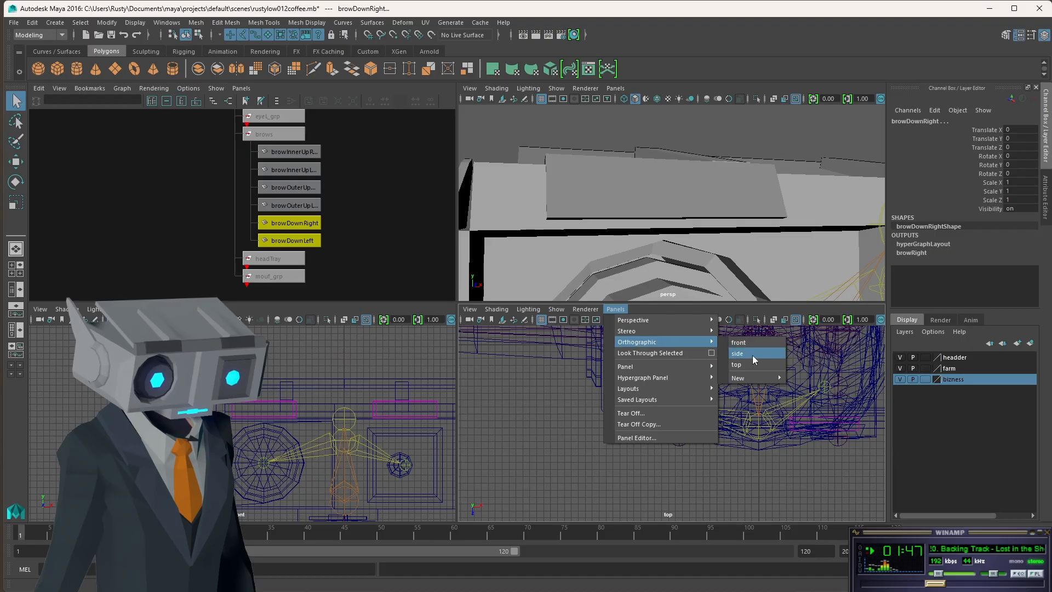
click(752, 342)
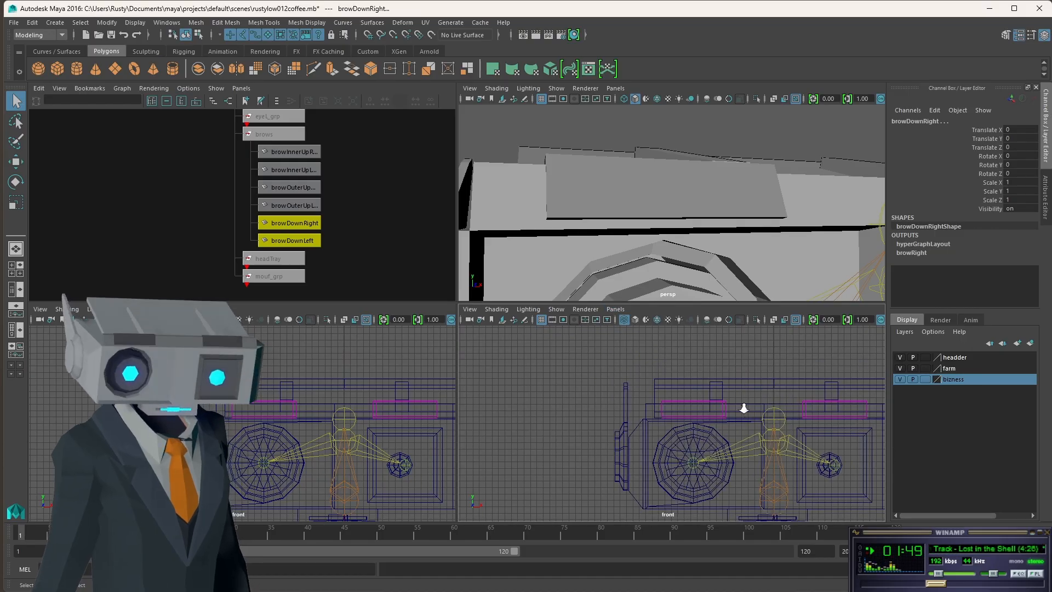
key(f)
alt+middle_drag(786, 420, 636, 397)
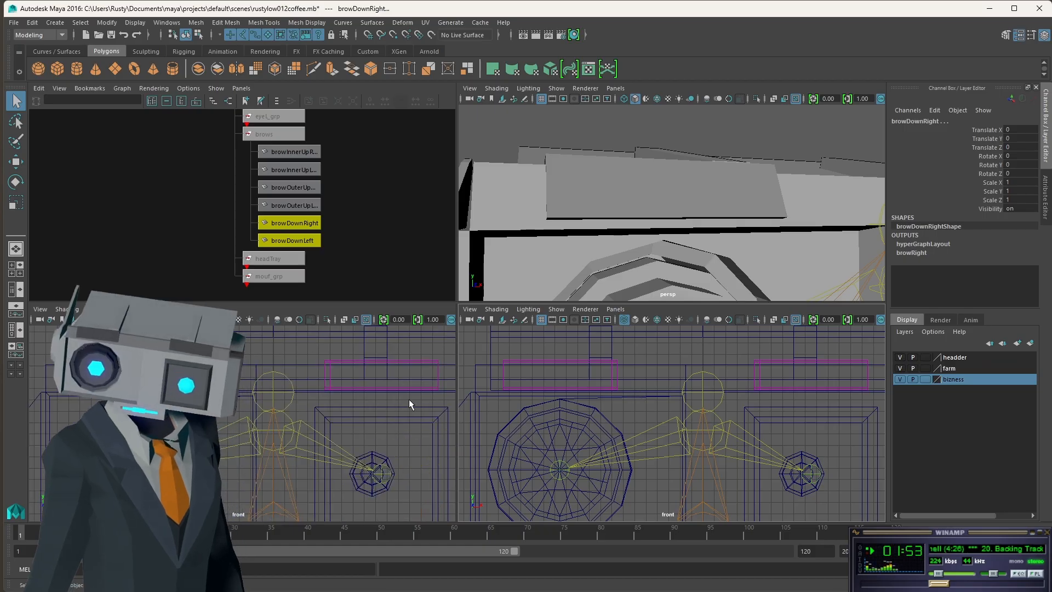
Step: Open the Blend Shape editor and bring up the browLeft and browRight controls
scroll(659, 409, up, 2)
scroll(659, 409, down, 1)
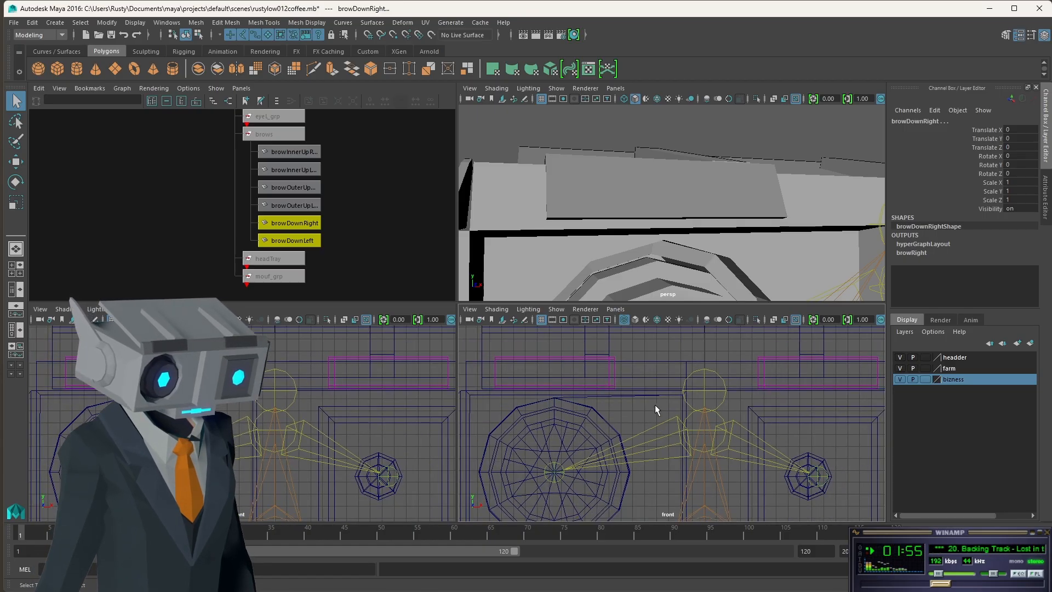
click(199, 34)
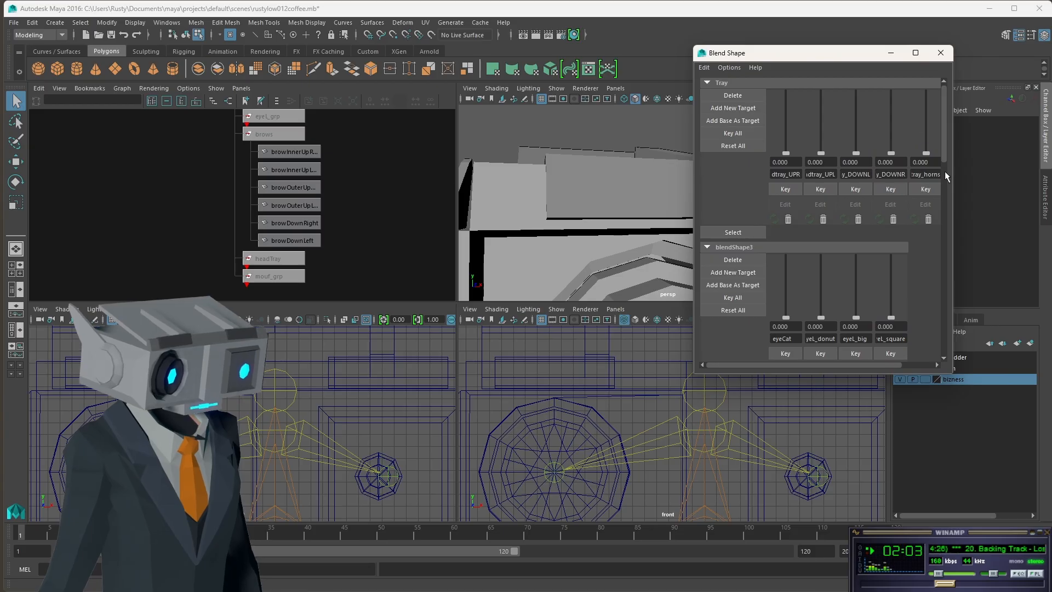
drag(944, 147, 952, 229)
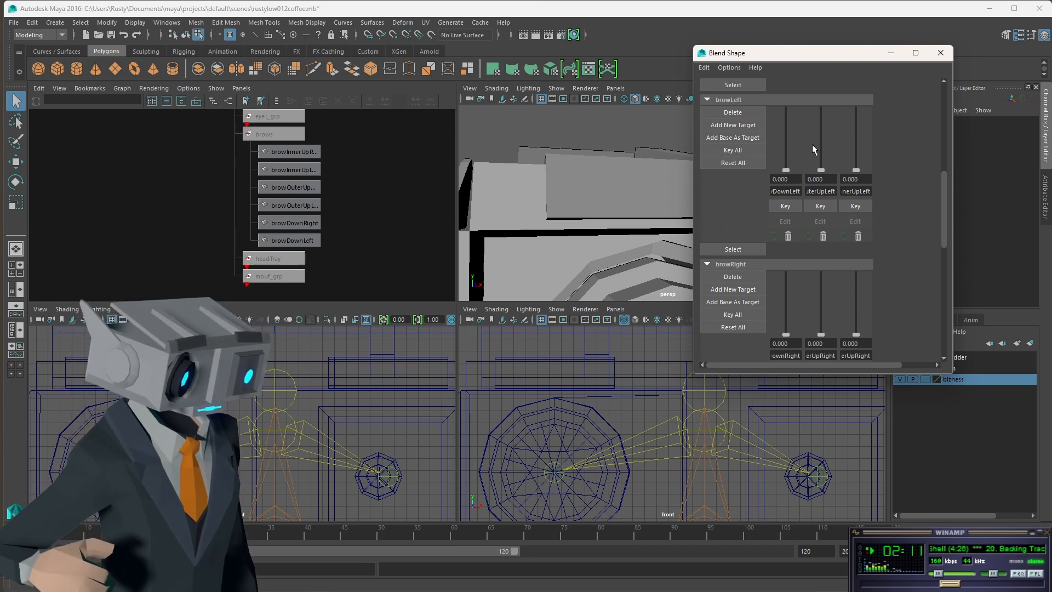
Step: Preview the browDownLeft and browDownRight targets at weight 1 and return both to 0
drag(786, 171, 788, 130)
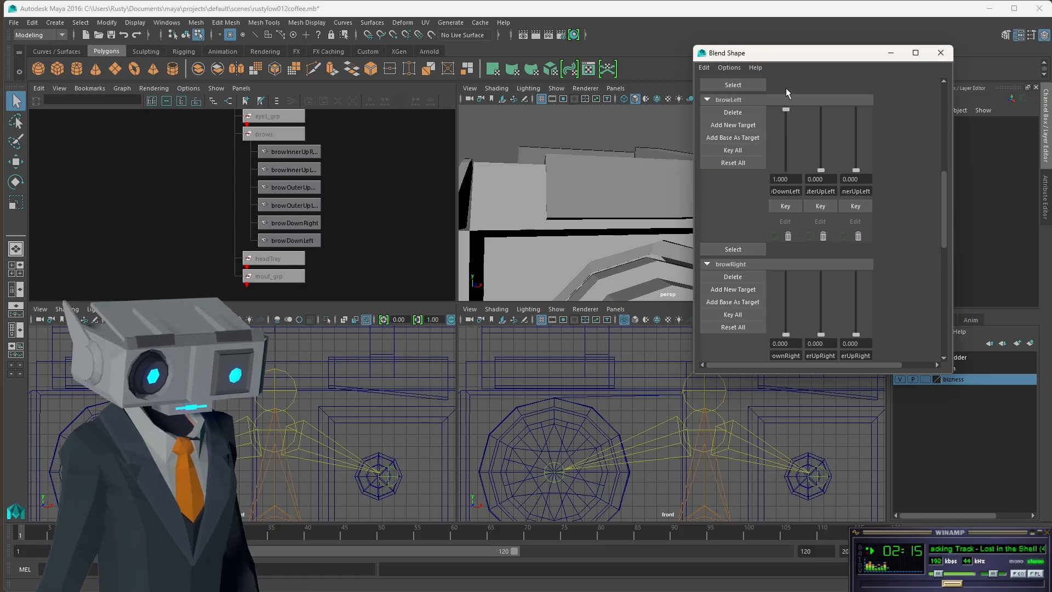
click(785, 222)
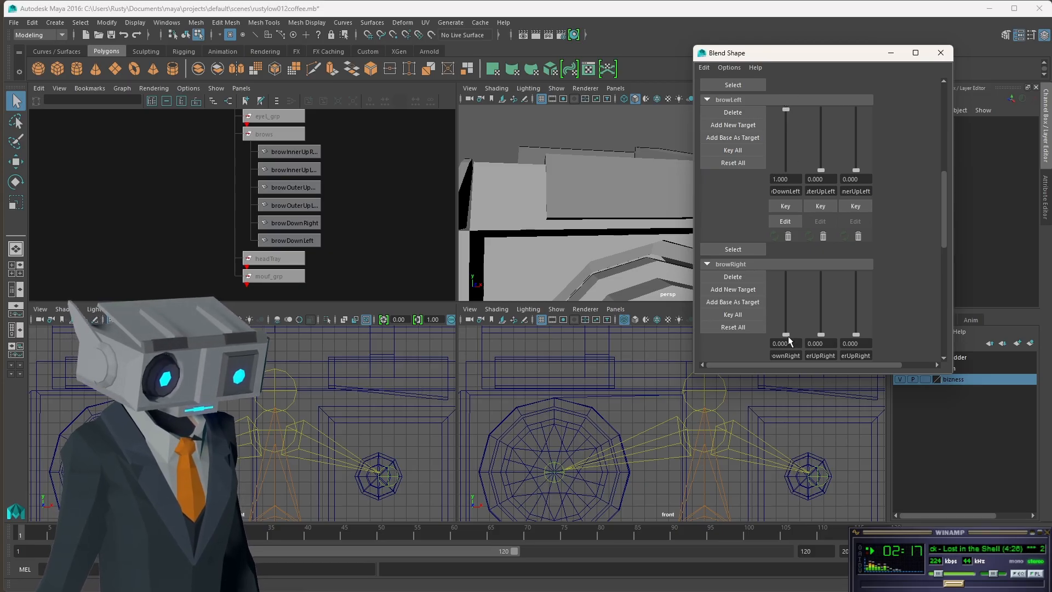
drag(785, 335, 788, 193)
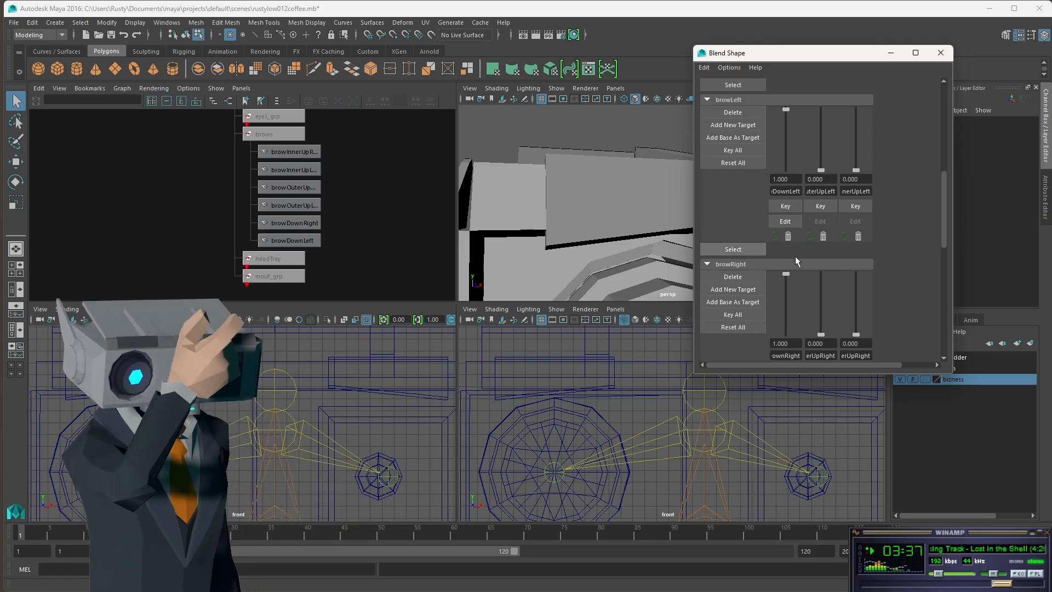
drag(787, 111, 791, 175)
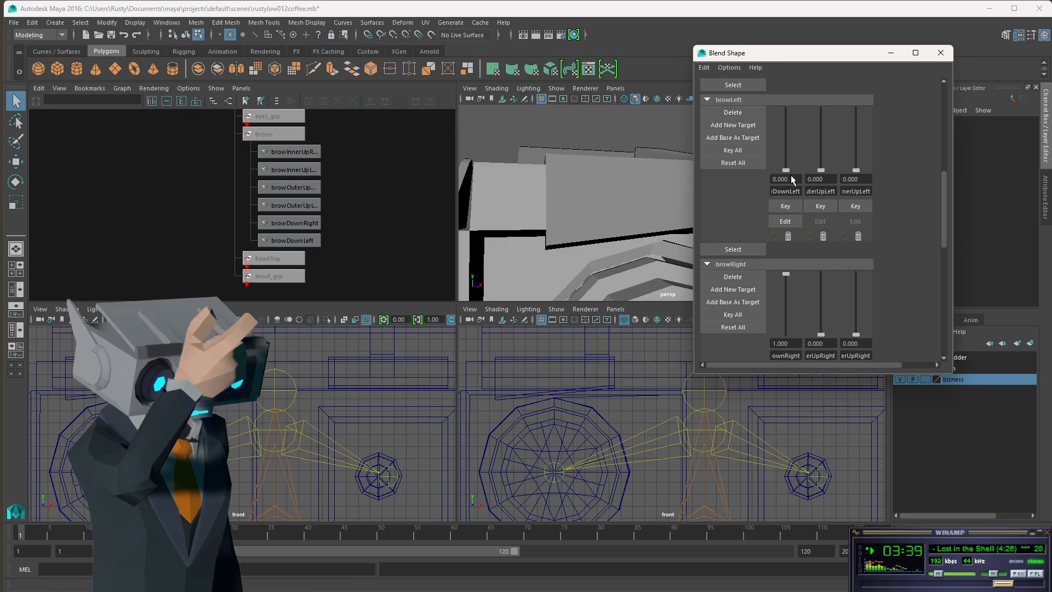
drag(786, 283, 783, 346)
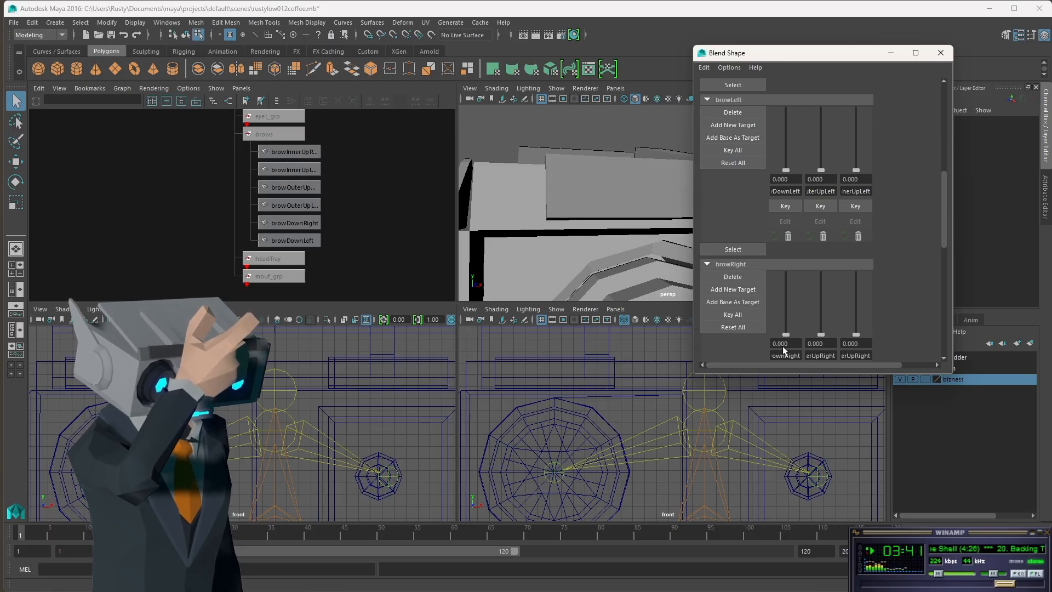
Step: Set the browOuterUpRight and browOuterUpLeft blend shape weights to 1
drag(857, 335, 822, 251)
drag(821, 170, 822, 105)
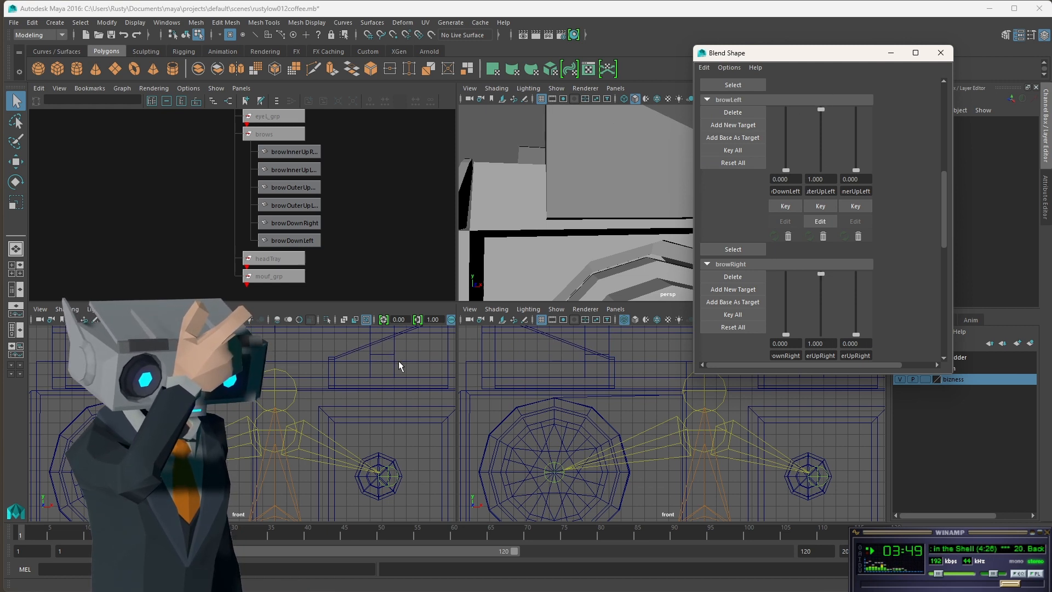
scroll(667, 411, down, 4)
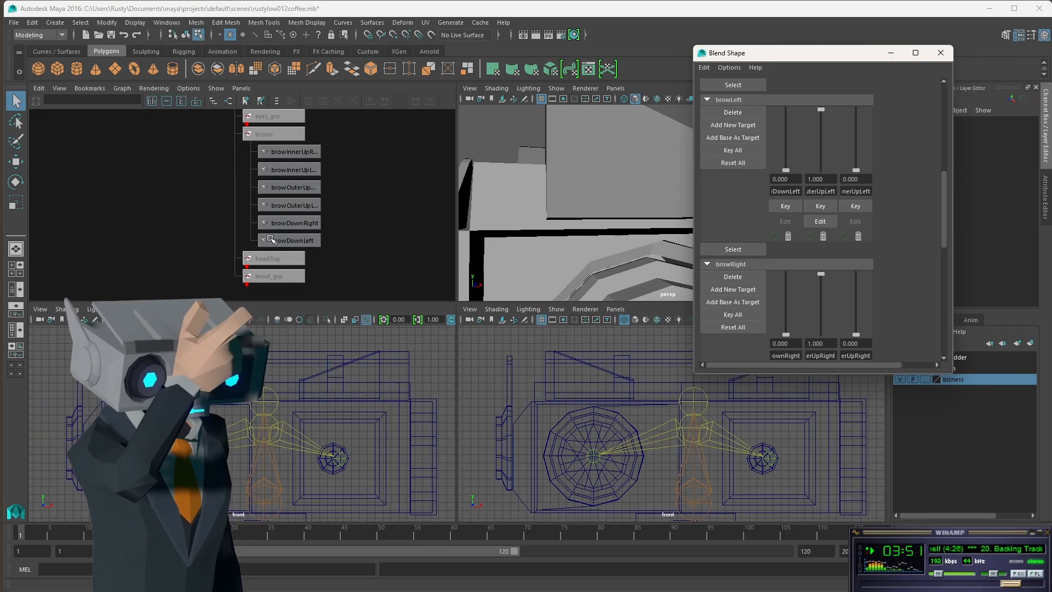
Step: Check the browOuterUpRight and browOuterUpLeft meshes in the front view by selecting them together and individually
click(301, 183)
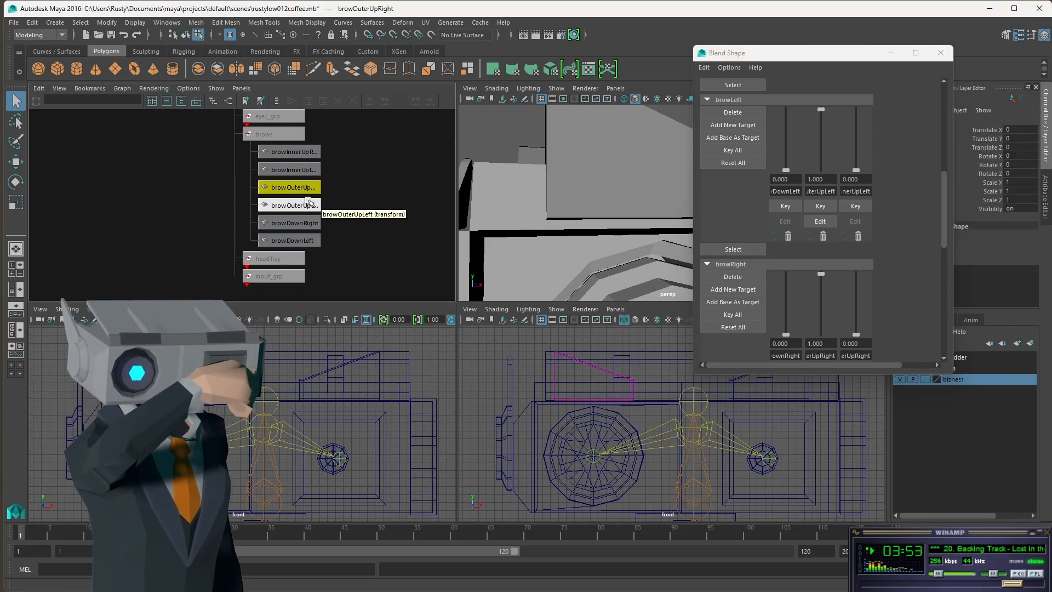
ctrl+click(310, 206)
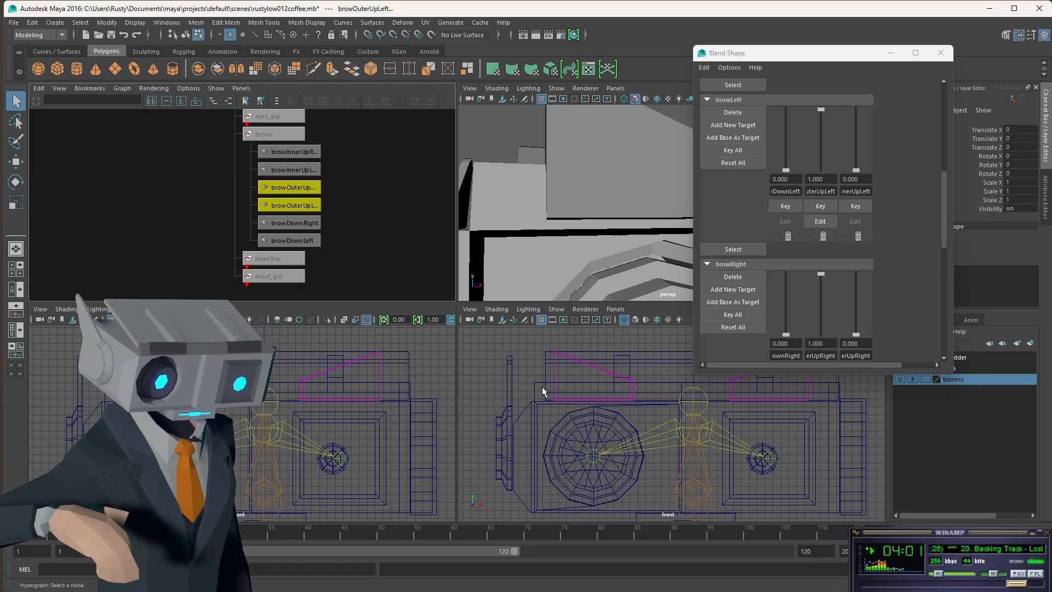
click(570, 410)
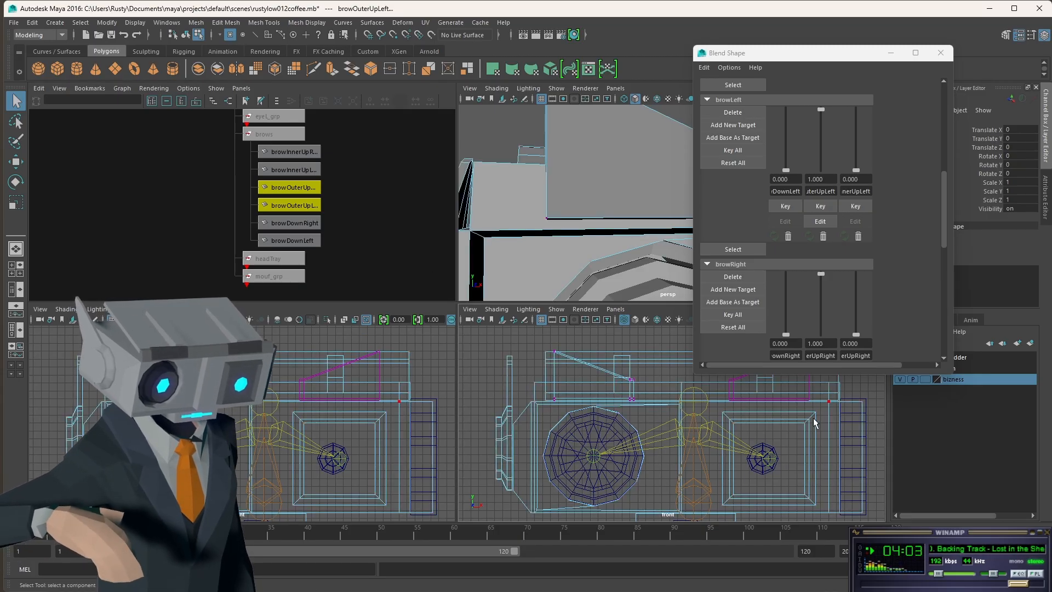
click(355, 194)
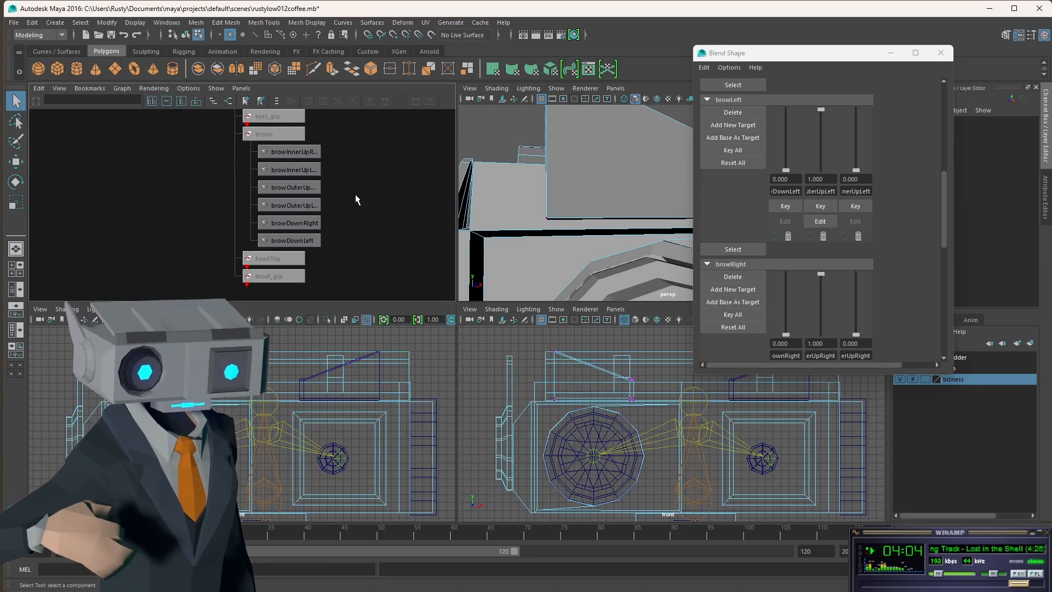
click(310, 187)
click(307, 205)
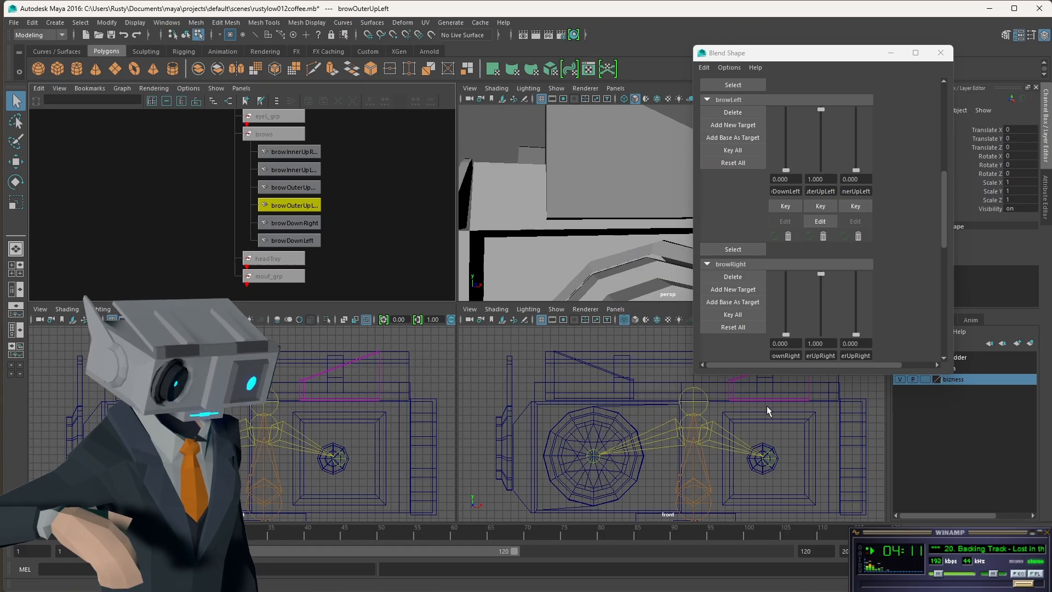
Step: Close the Blend Shape editor and enlarge the front view with nothing selected
key(space)
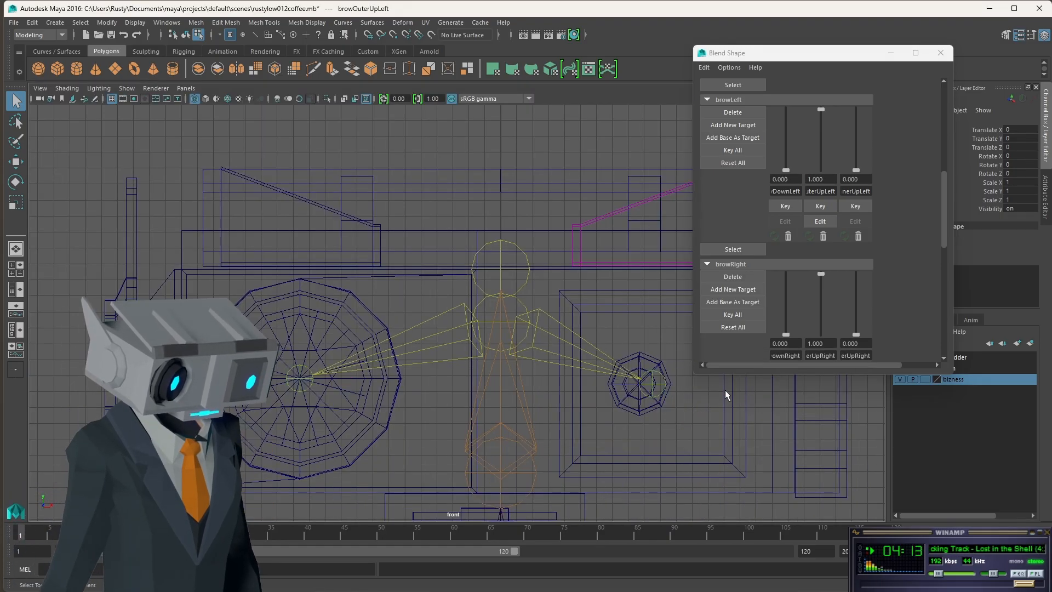
drag(615, 267, 602, 273)
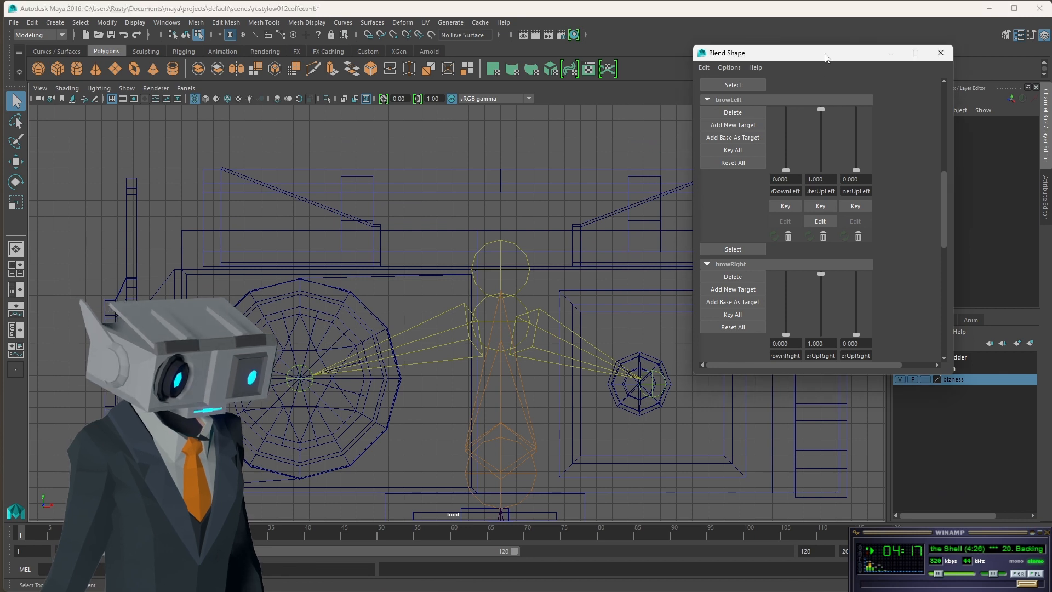
click(941, 53)
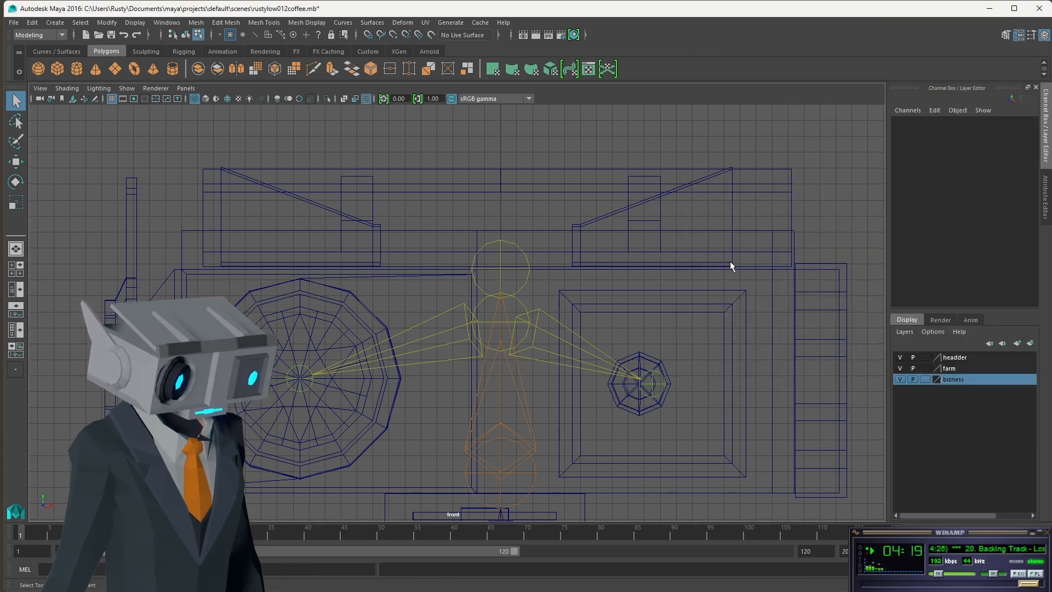
key(space)
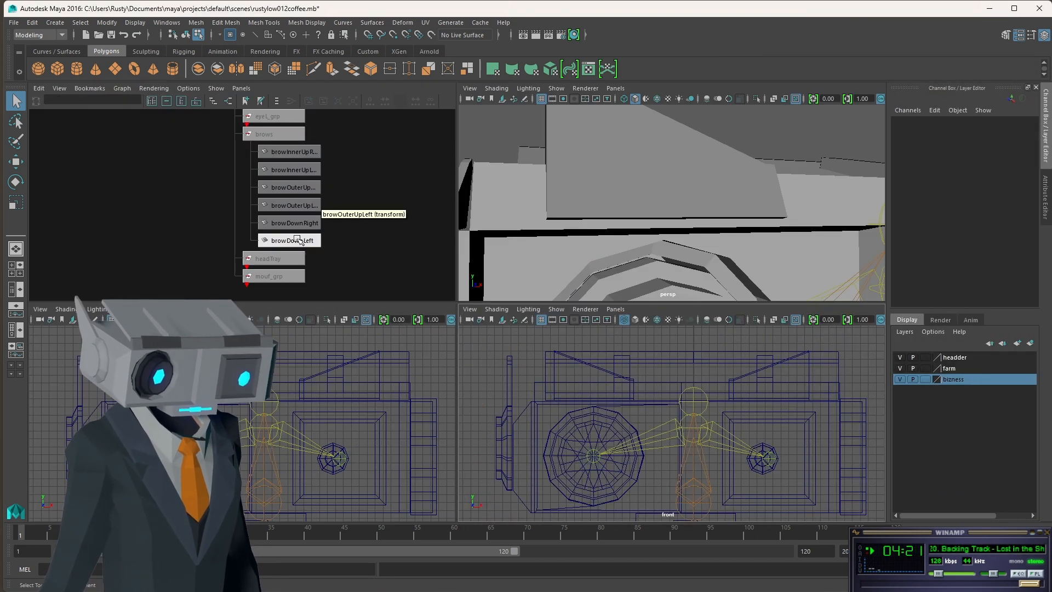
key(space)
key(space)
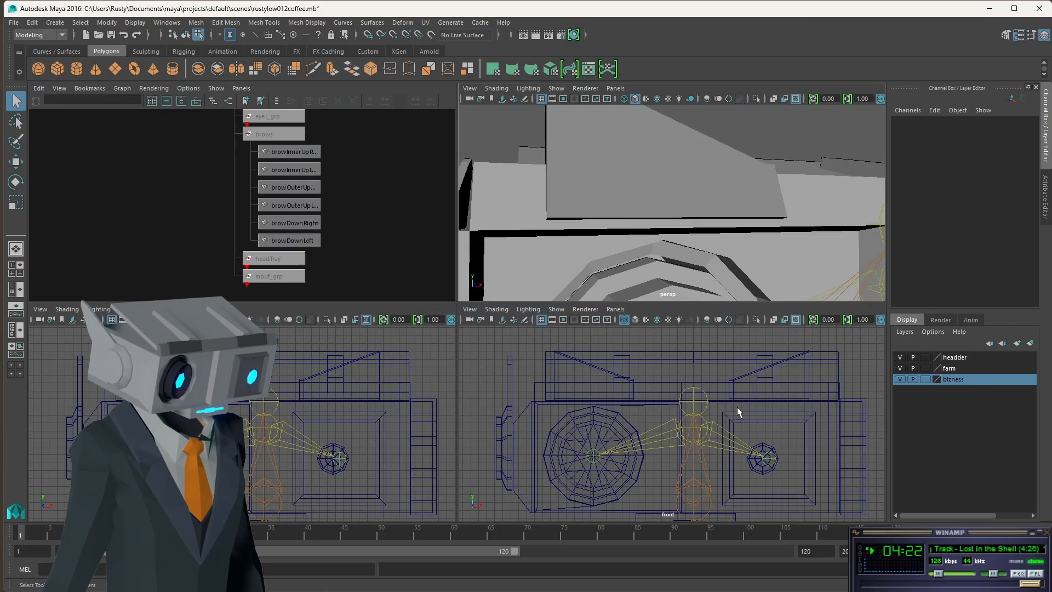
key(space)
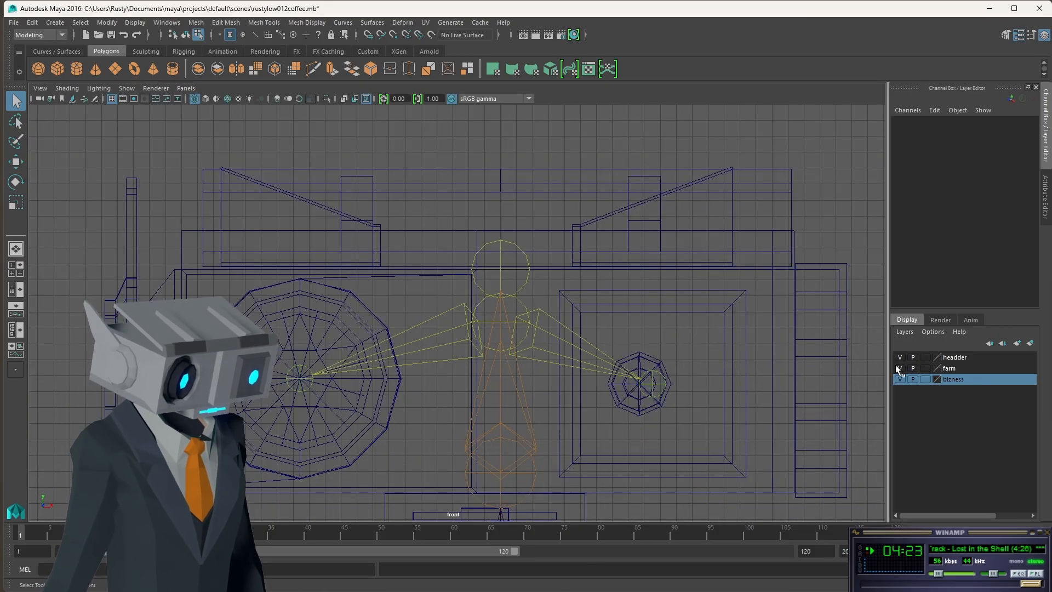
Step: Open the Outliner and expand group, blends and brows to list the individual brow shapes
click(155, 24)
click(181, 127)
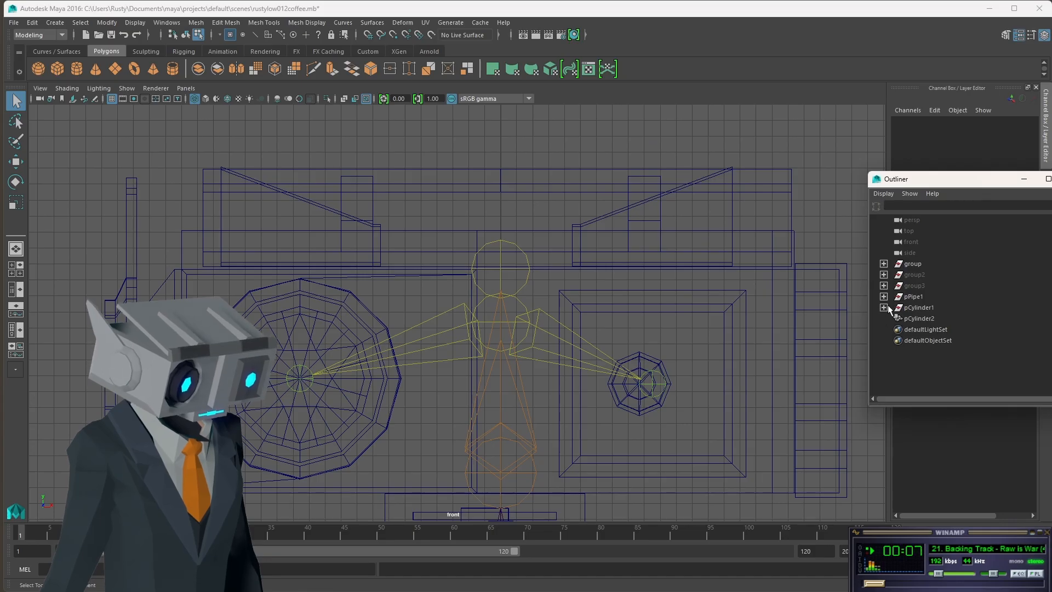
click(884, 264)
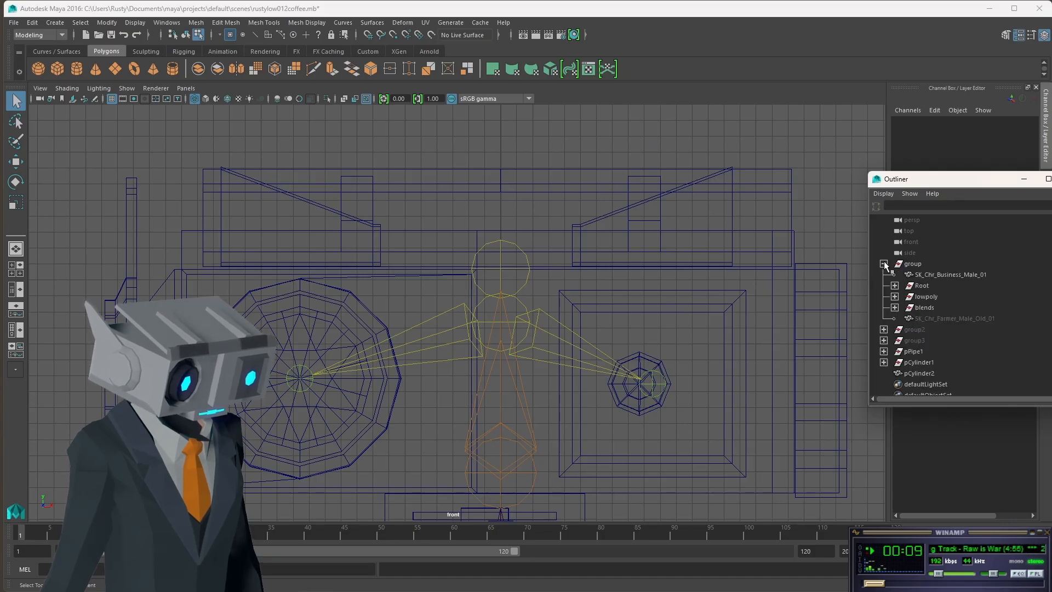
click(895, 308)
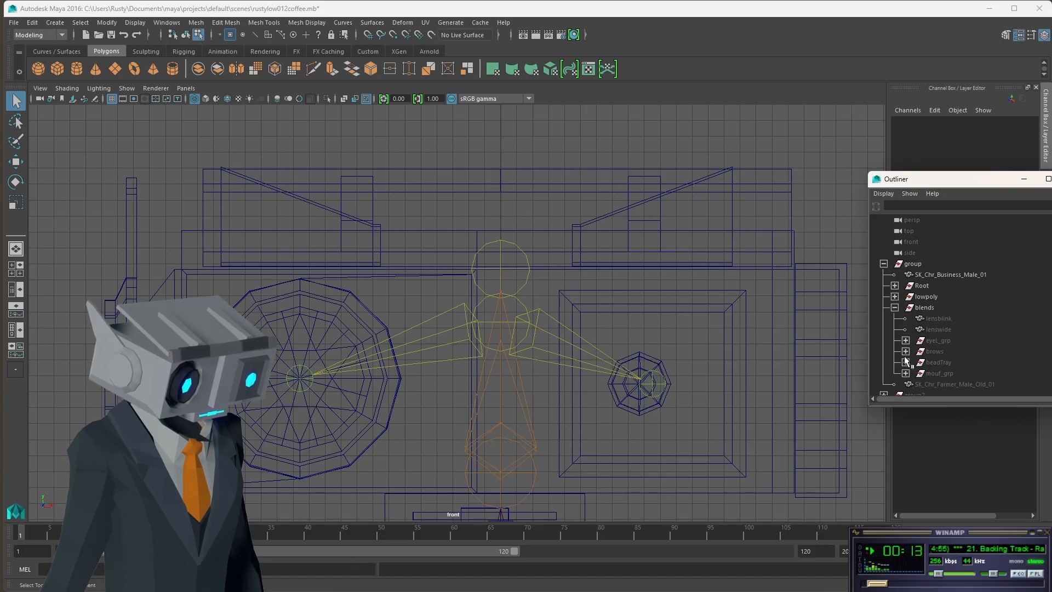
scroll(906, 362, down, 3)
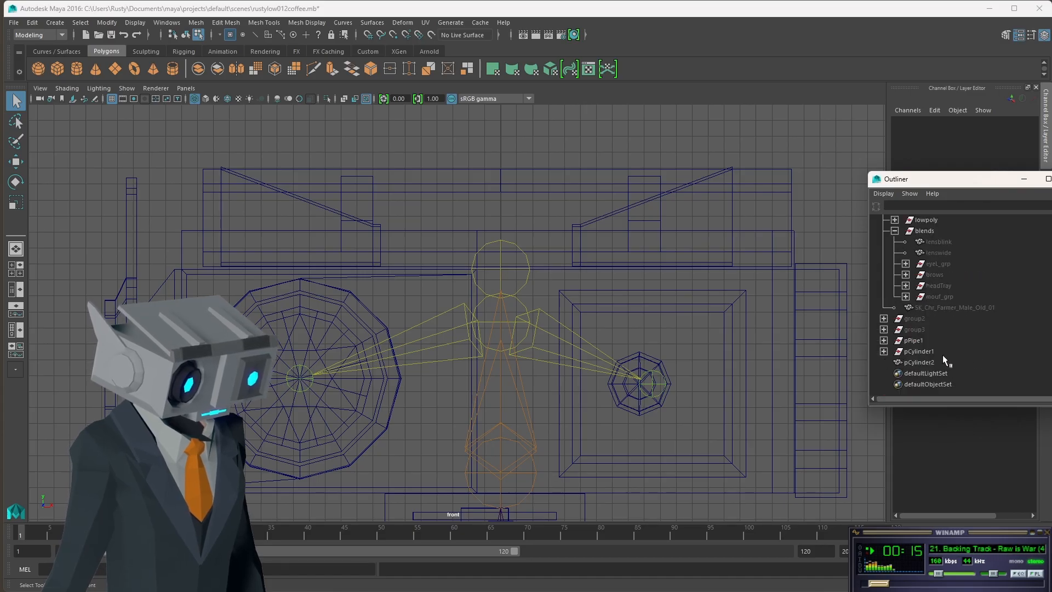
click(884, 319)
click(884, 319)
click(884, 330)
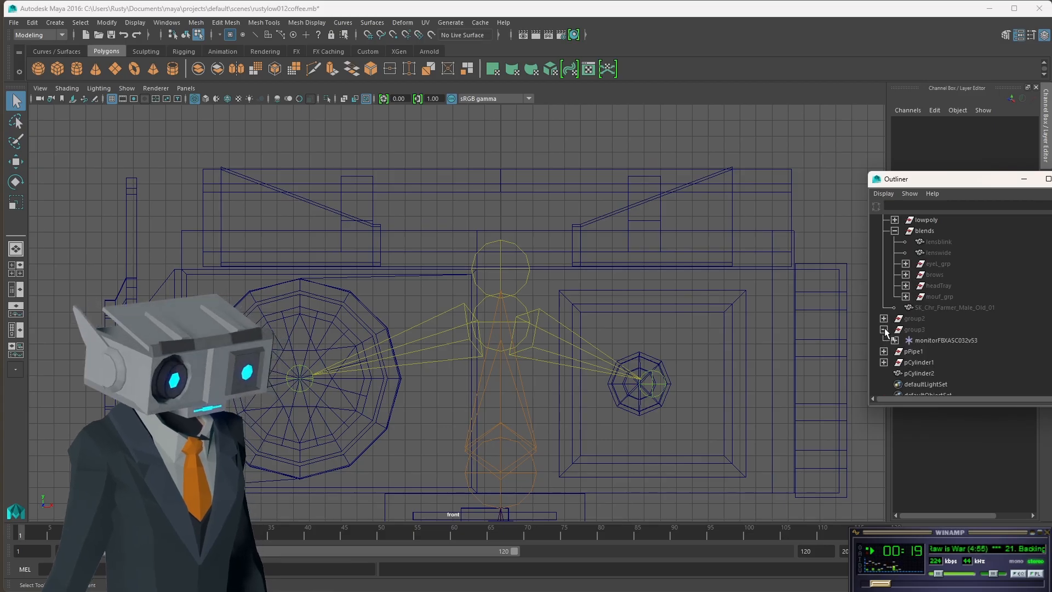
click(884, 329)
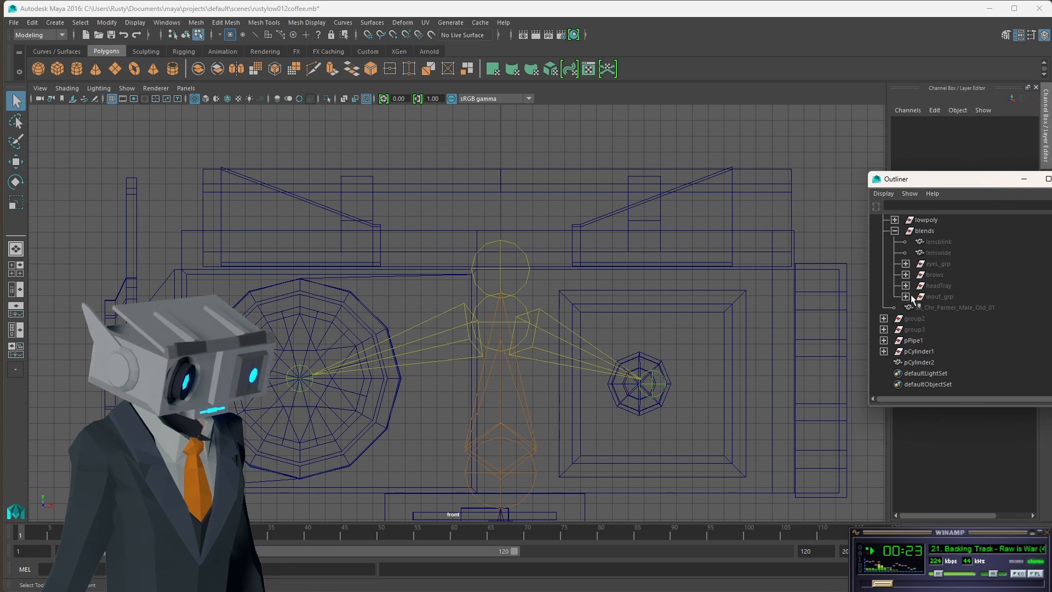
click(906, 274)
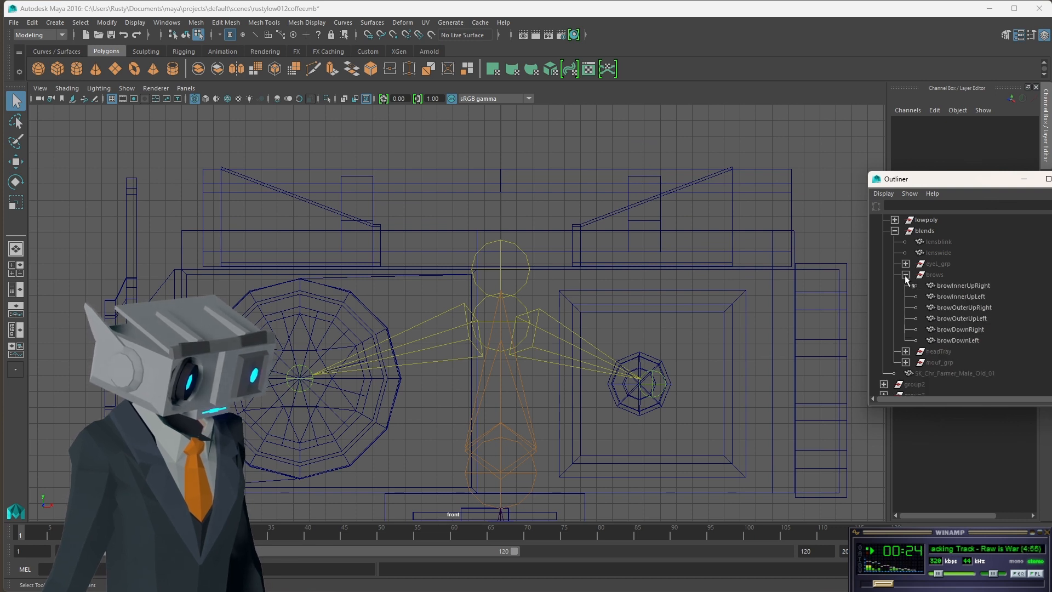
Step: Identify browOuterUpRight and browOuterUpLeft in the front view by selecting each in turn from the Outliner
click(980, 308)
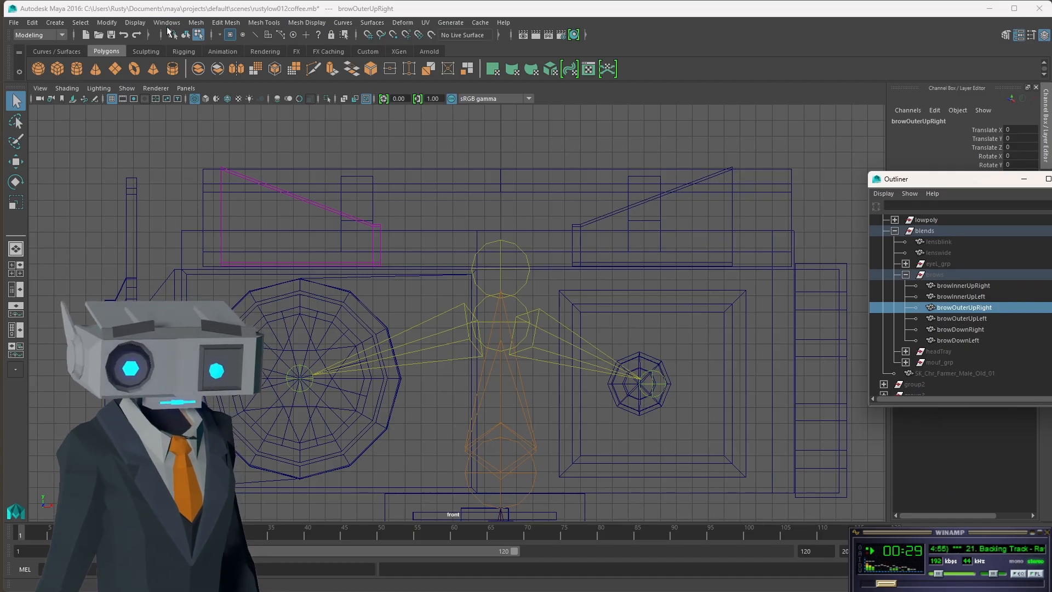
click(195, 234)
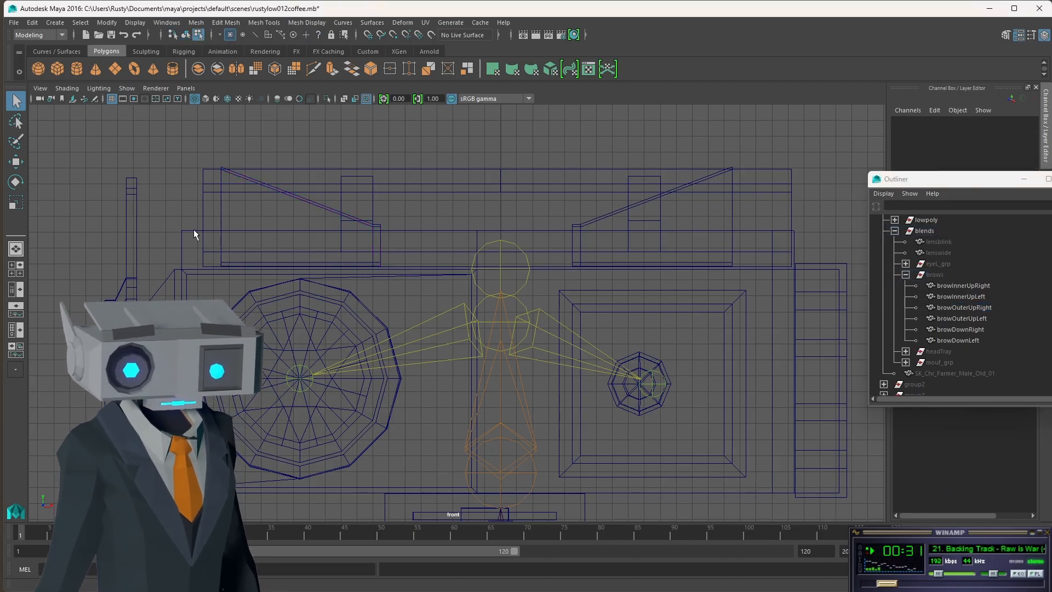
click(975, 316)
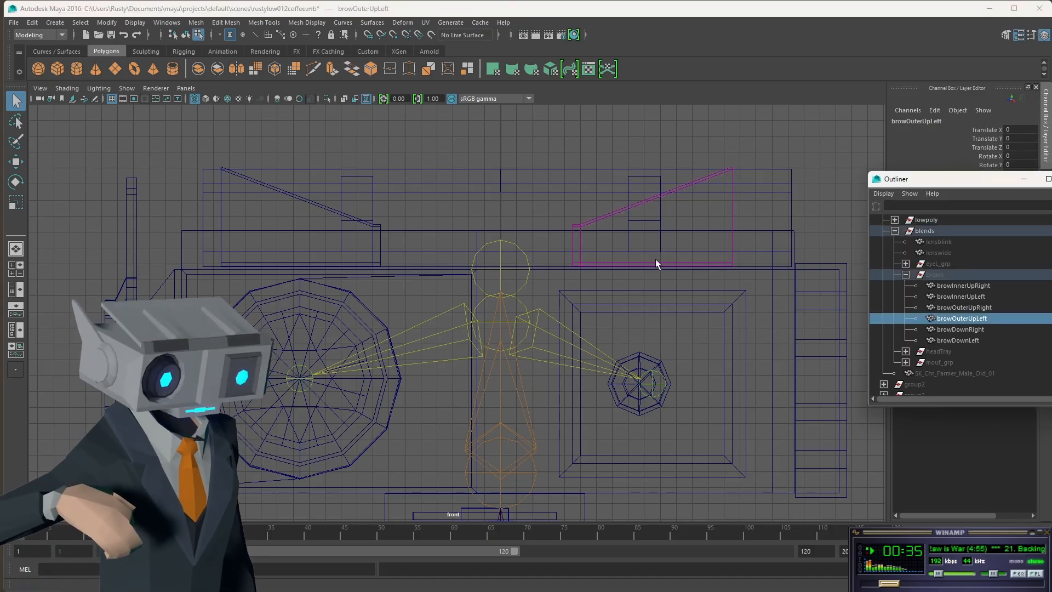
click(716, 271)
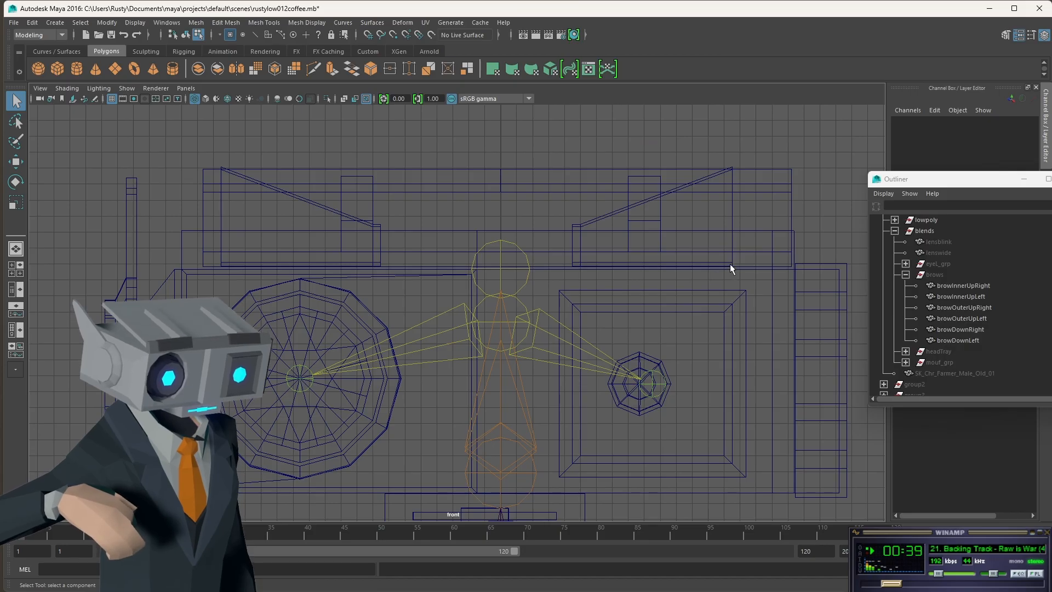
Step: Select the brows group in the Outliner and return to the four-view layout
click(942, 275)
right_click(940, 275)
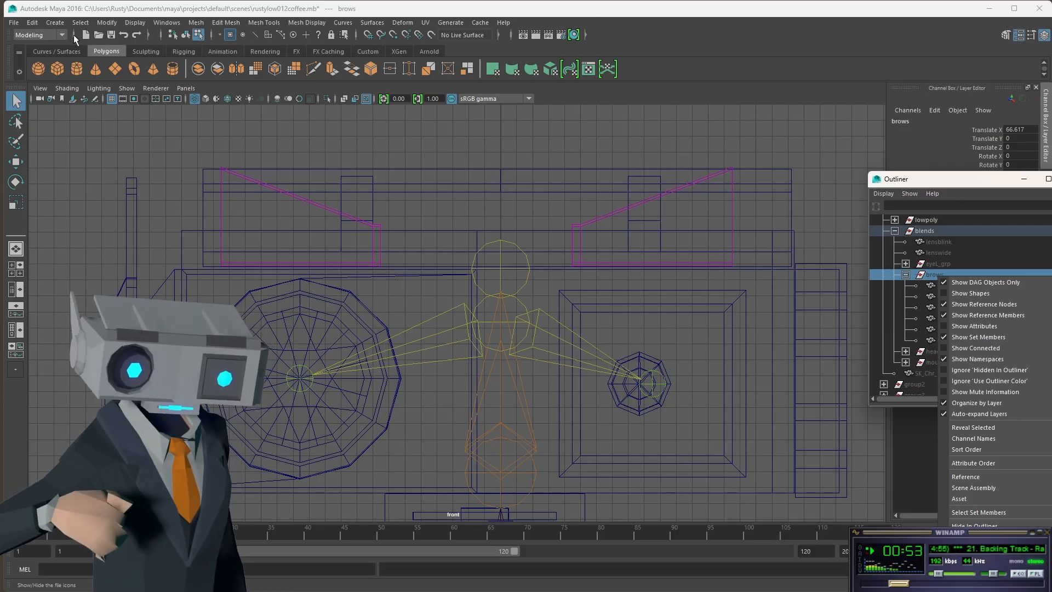
click(101, 23)
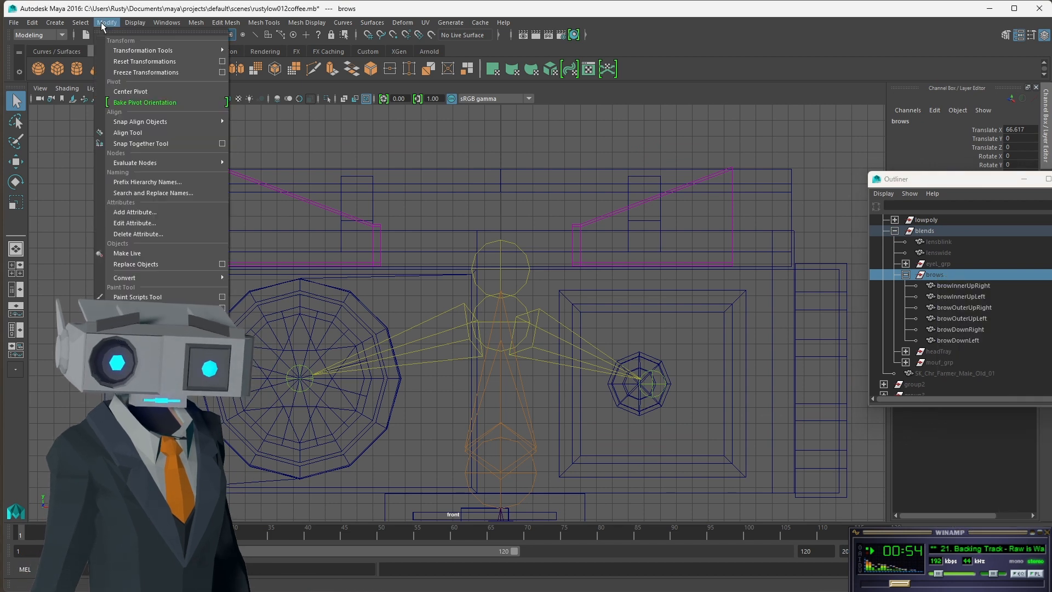
click(127, 10)
key(space)
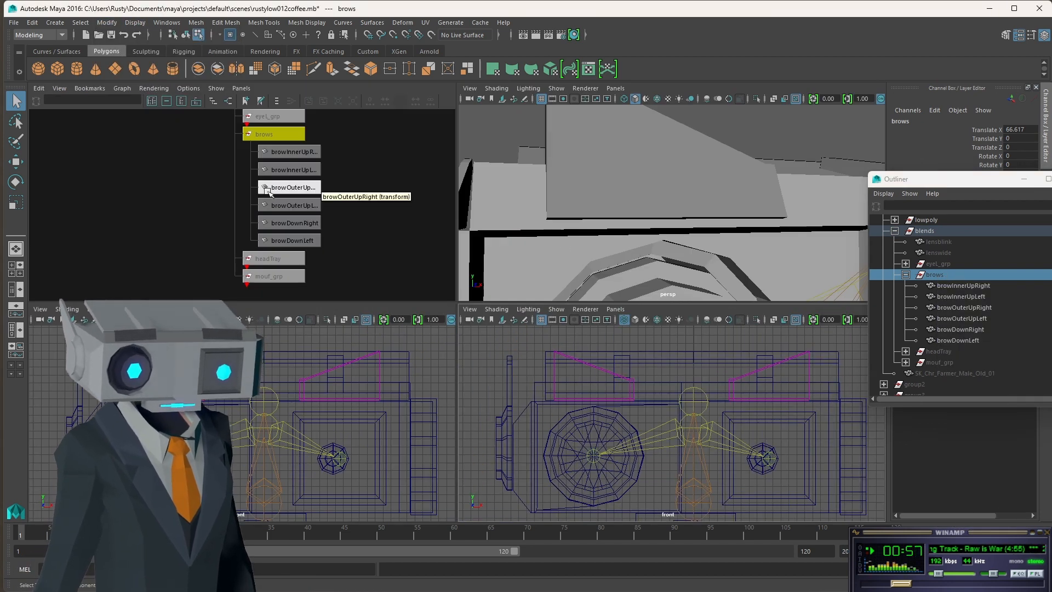
Step: Show the hidden brows group from its node in the Hypergraph
click(282, 134)
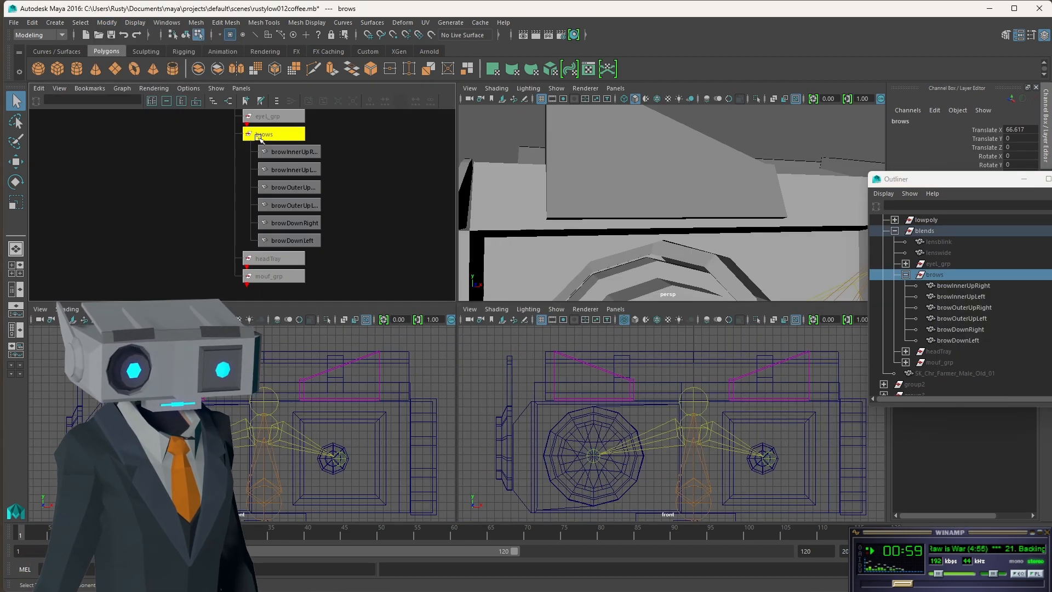
right_click(284, 135)
click(302, 232)
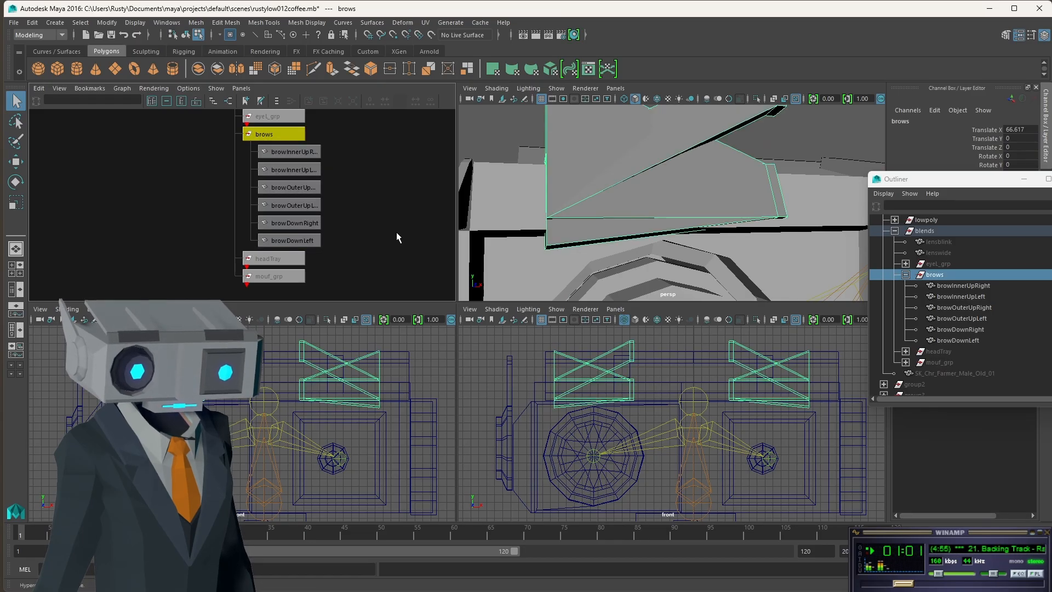
Step: Try to isolate browOuterUpRight for vertex editing by selecting its node and switching to point component selection
click(323, 155)
click(299, 187)
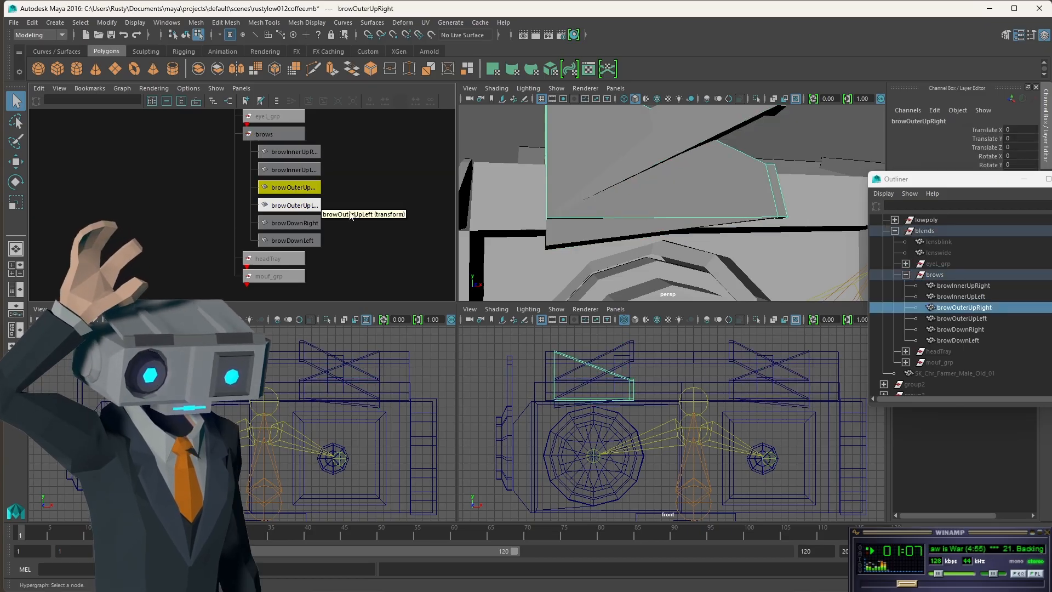
click(187, 35)
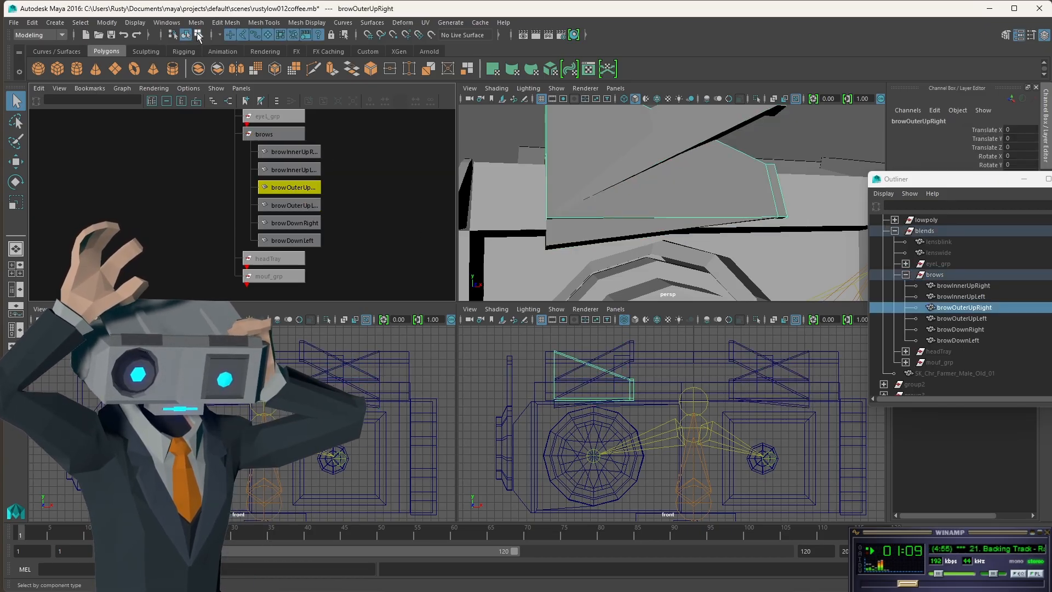
click(199, 36)
click(279, 187)
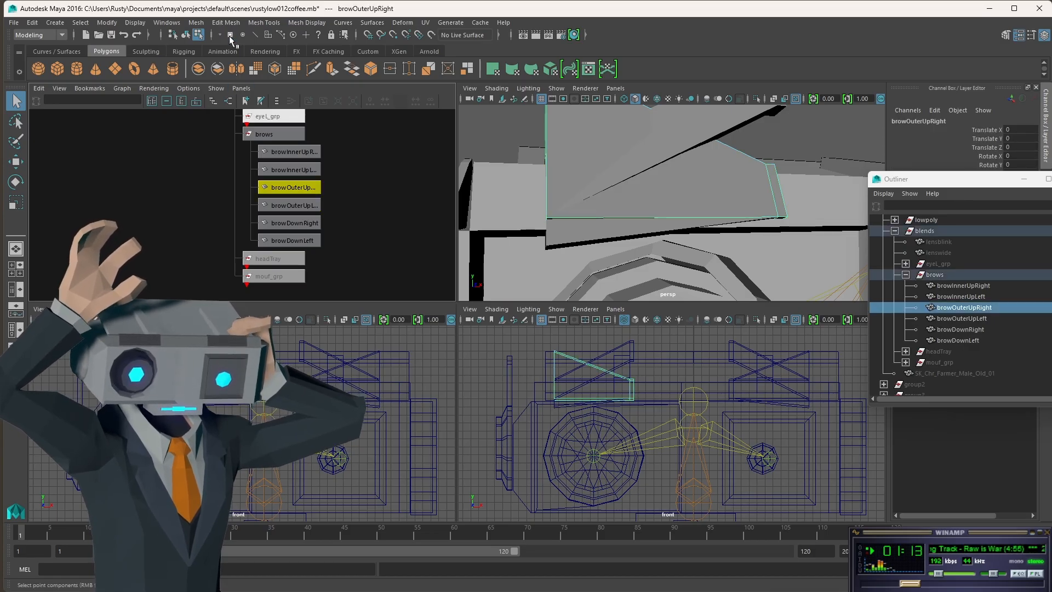
click(204, 129)
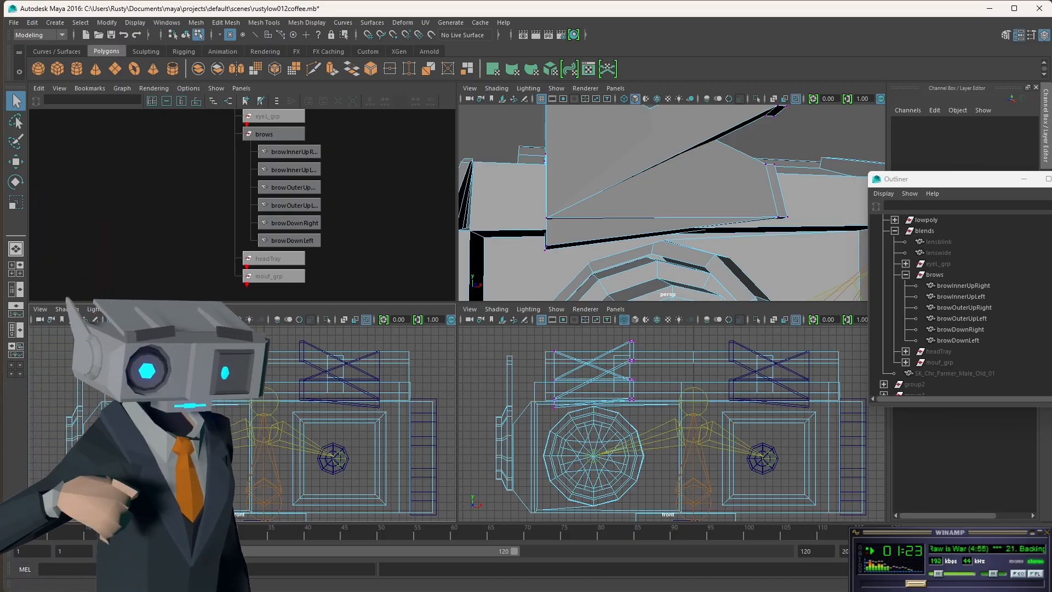
Step: Raise the lower outer vertices of browOuterUpLeft in the front view so the brow becomes a slanted bar of even thickness
click(301, 208)
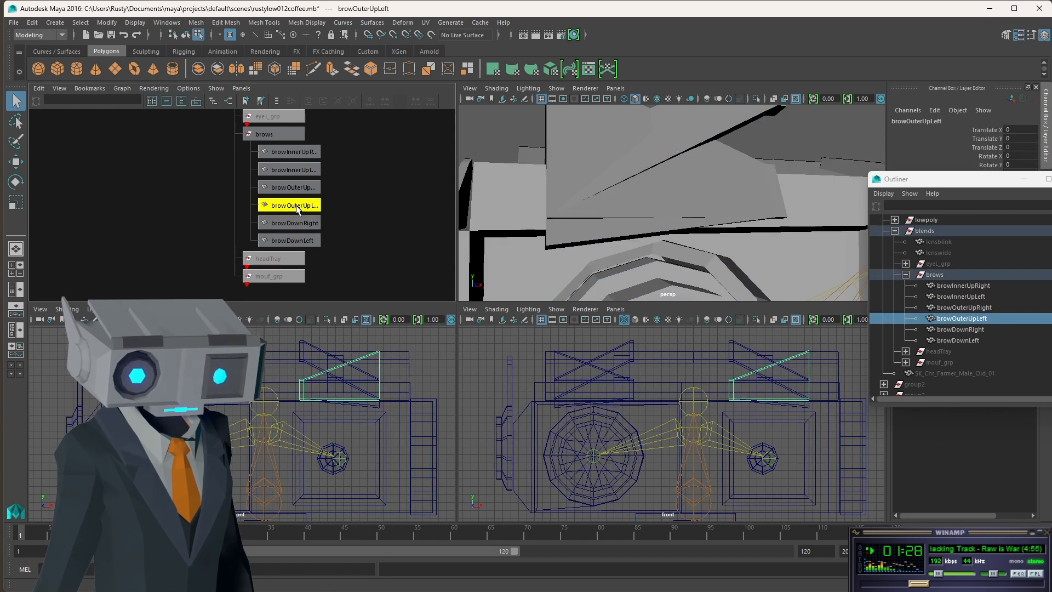
click(186, 35)
click(198, 35)
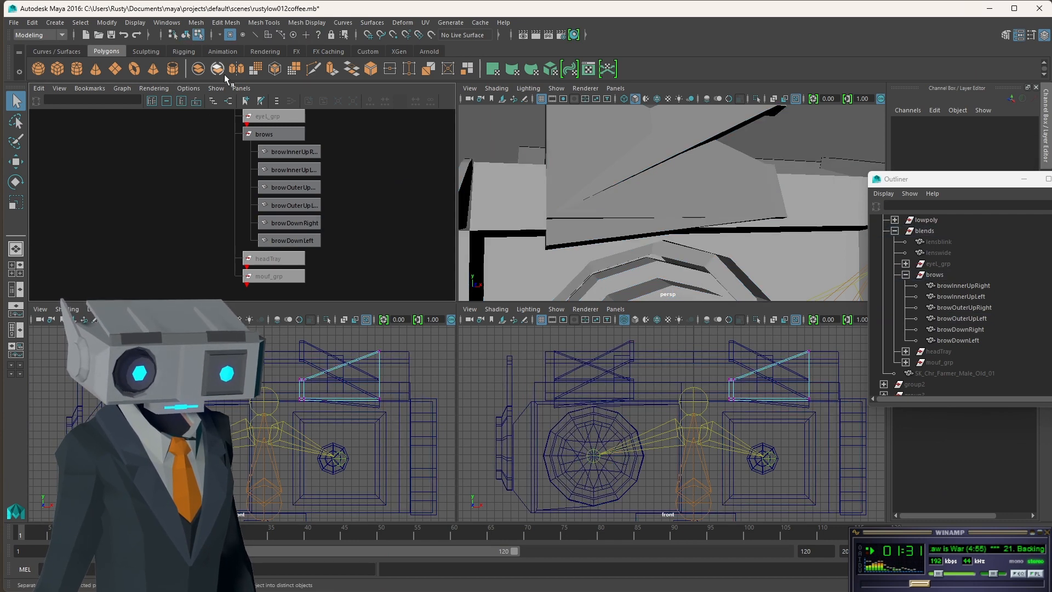
key(w)
drag(392, 393, 363, 414)
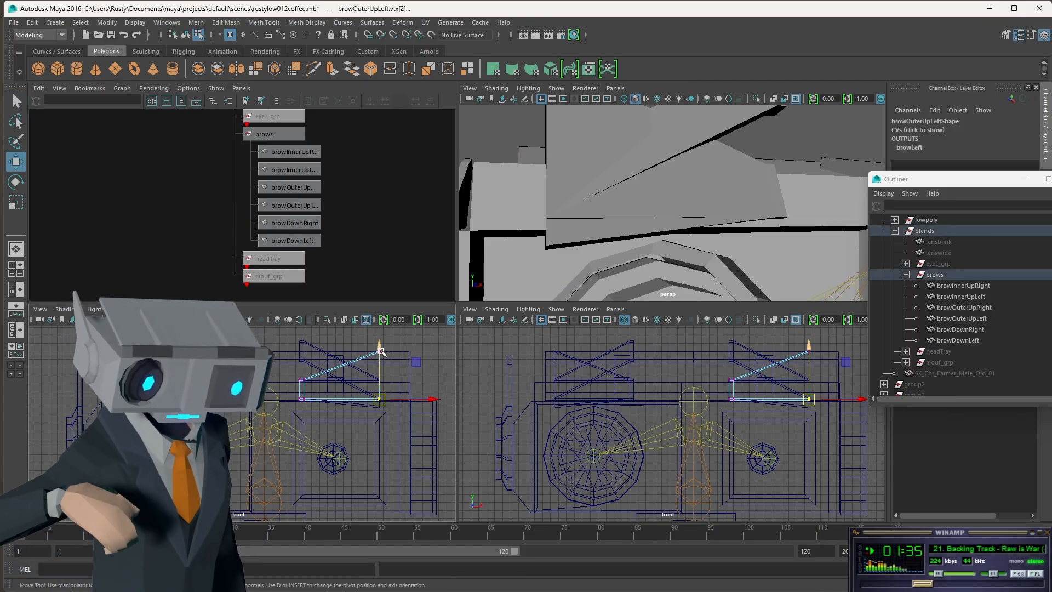
drag(381, 395, 383, 321)
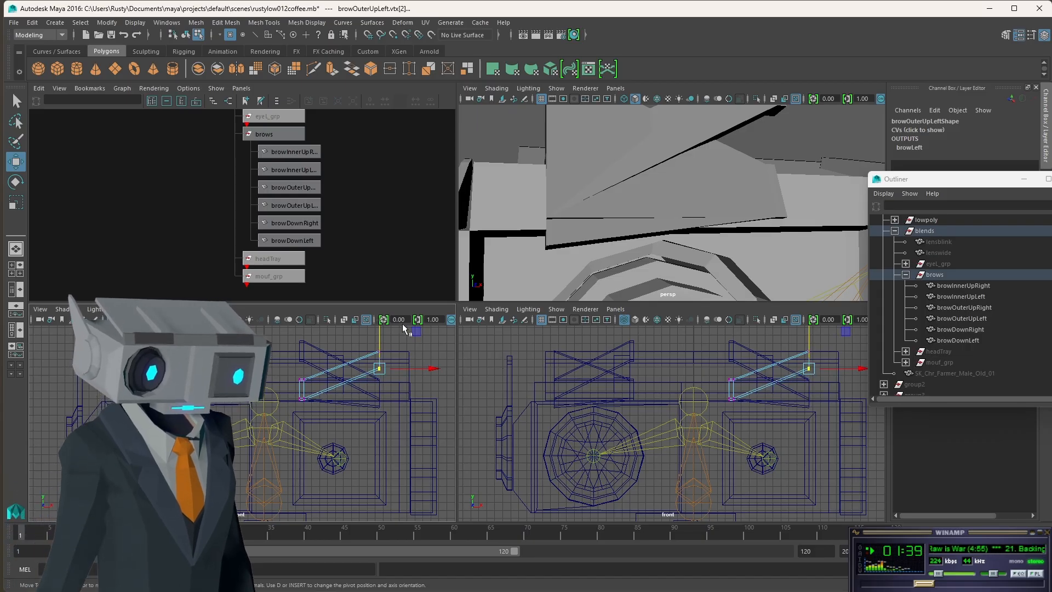
drag(380, 340, 382, 329)
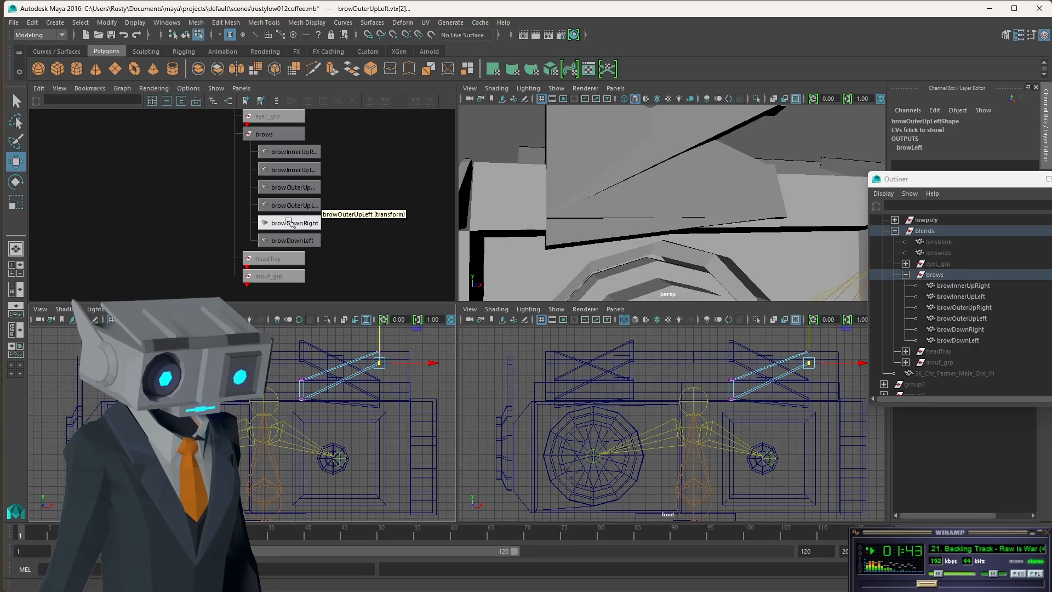
Step: Raise the lower outer vertices of browOuterUpRight in the front view so the brow becomes a slanted bar matching the other side
click(302, 189)
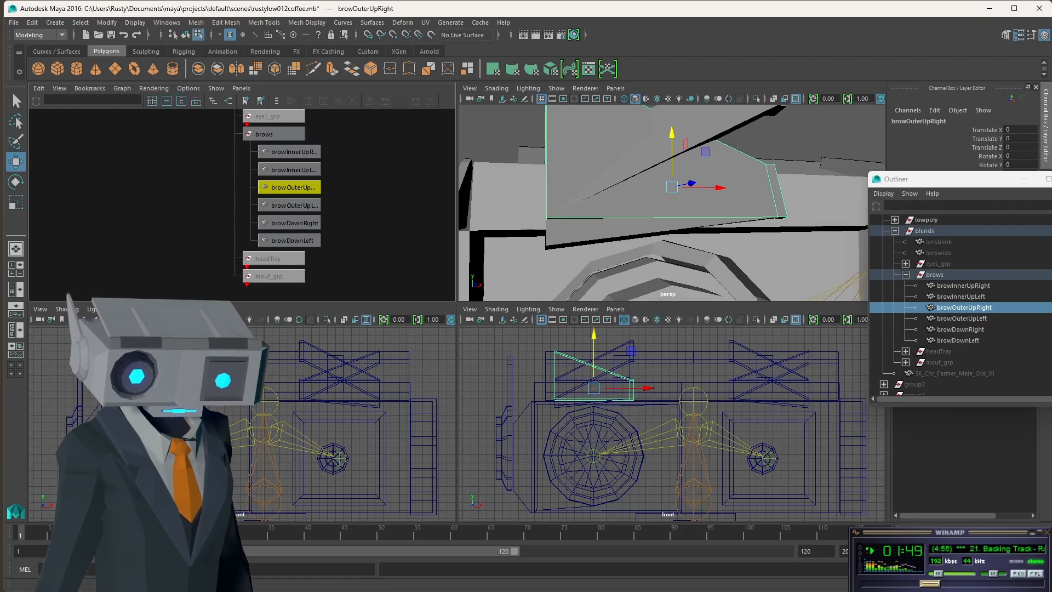
click(164, 284)
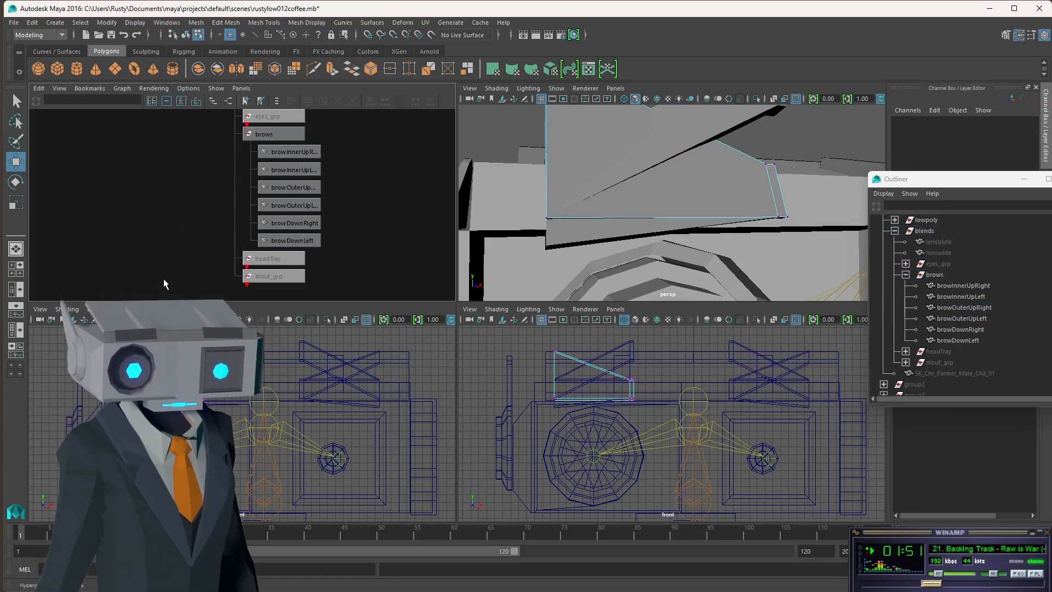
drag(108, 382, 141, 414)
drag(125, 346, 124, 315)
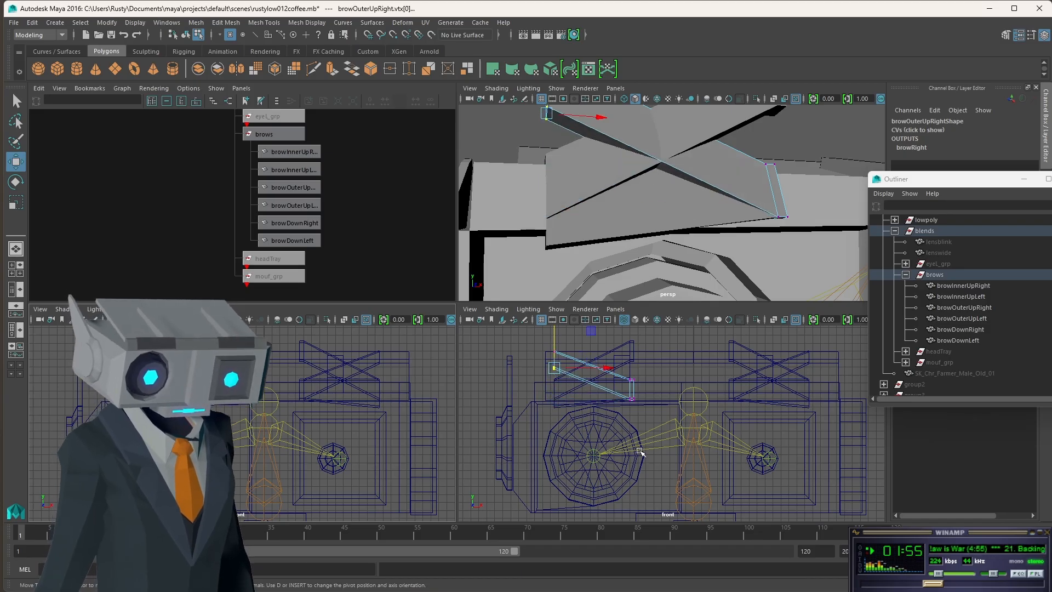
key(space)
scroll(449, 253, up, 3)
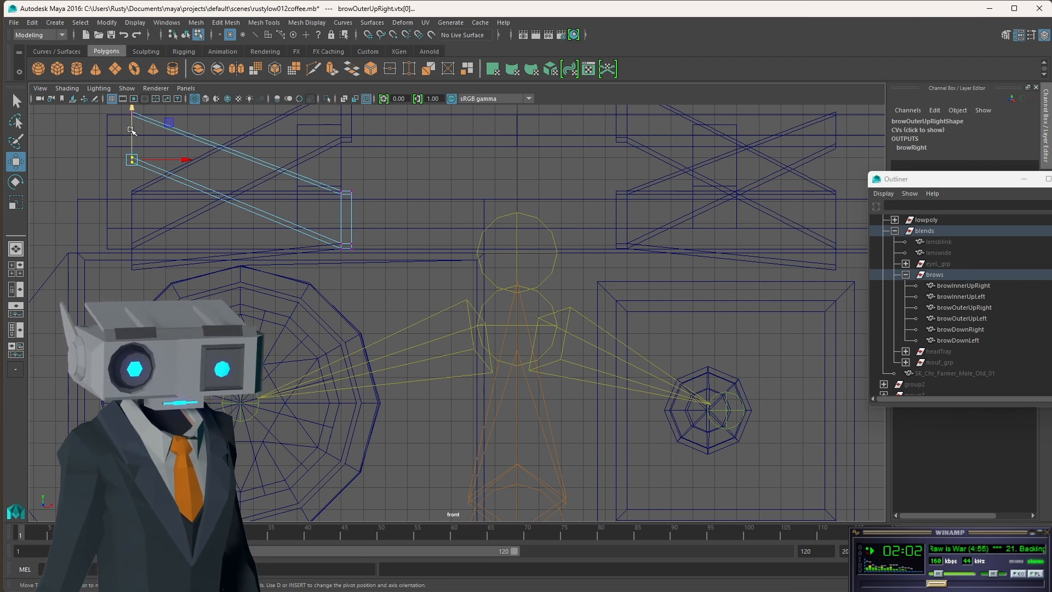
drag(131, 131, 131, 119)
key(space)
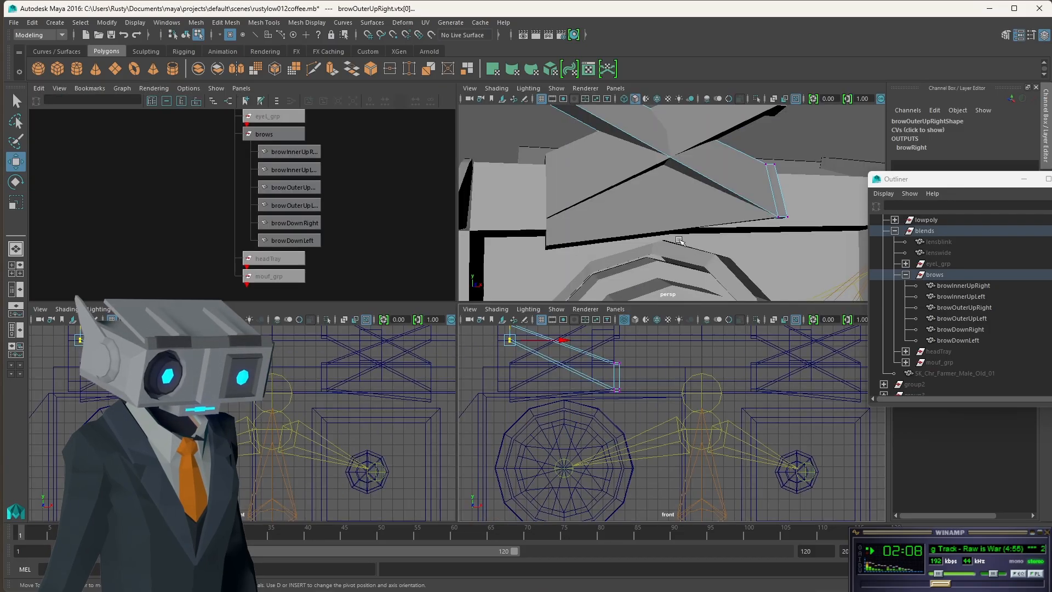
Step: Return to object selection mode and check the reshaped outer brow shapes from several angles in the perspective view
scroll(670, 229, down, 5)
alt+drag(669, 229, 743, 238)
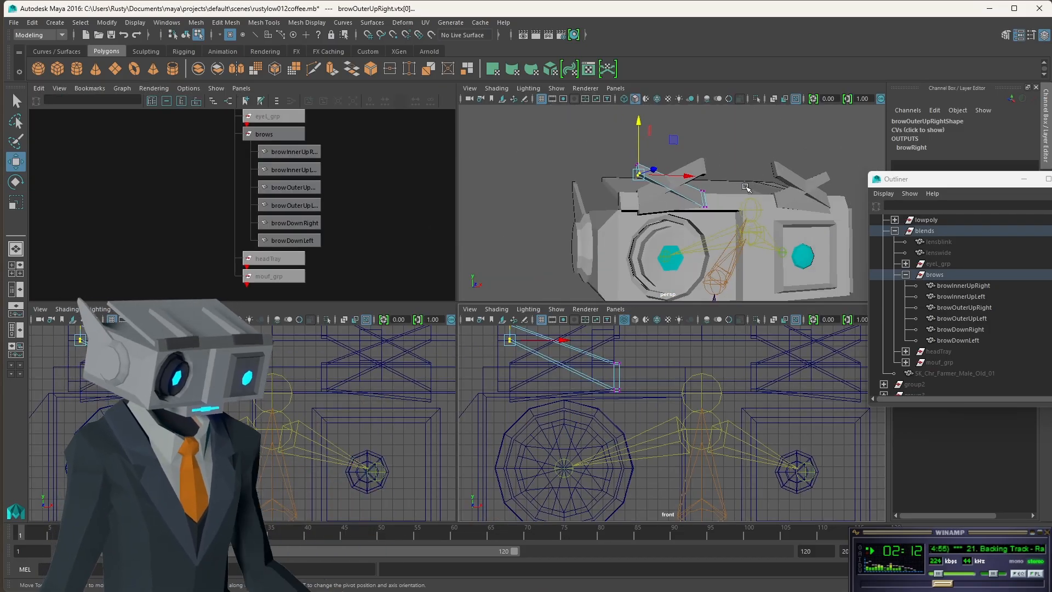
click(716, 174)
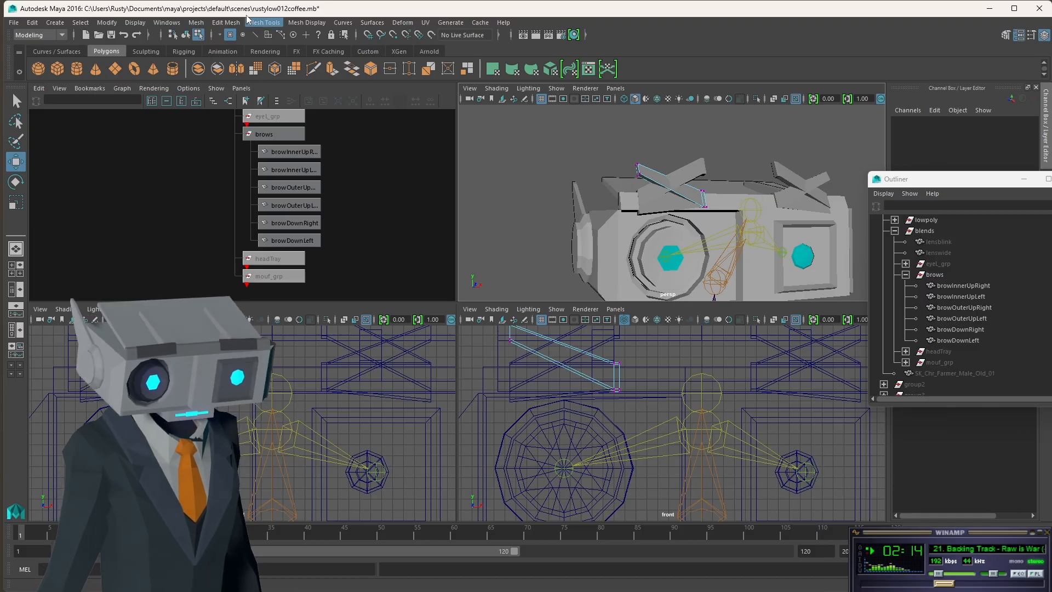
click(185, 36)
alt+drag(767, 143, 688, 157)
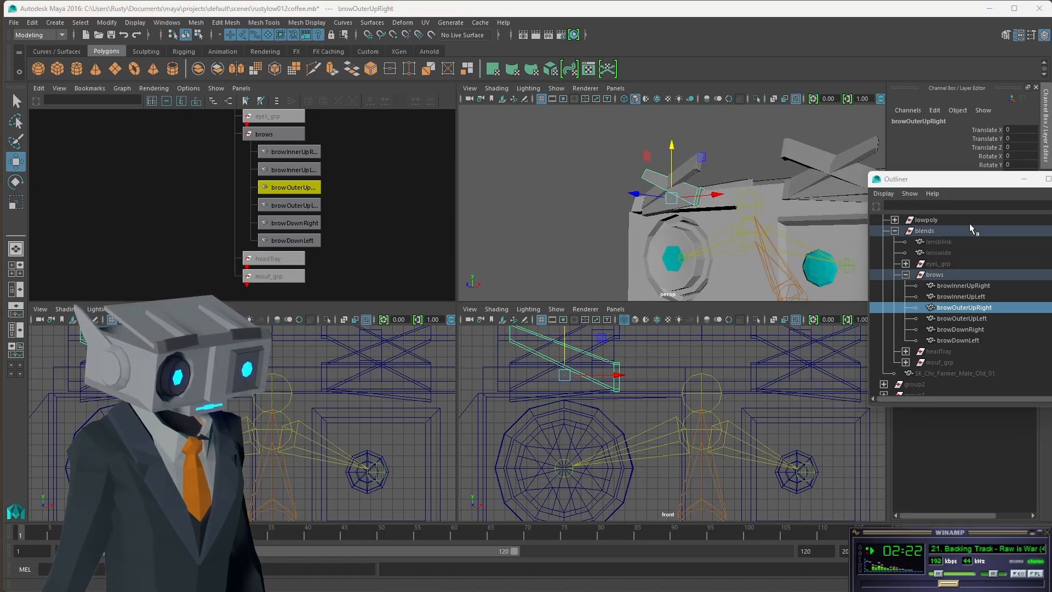
Step: Hide the brows group from its node in the Hypergraph
click(282, 136)
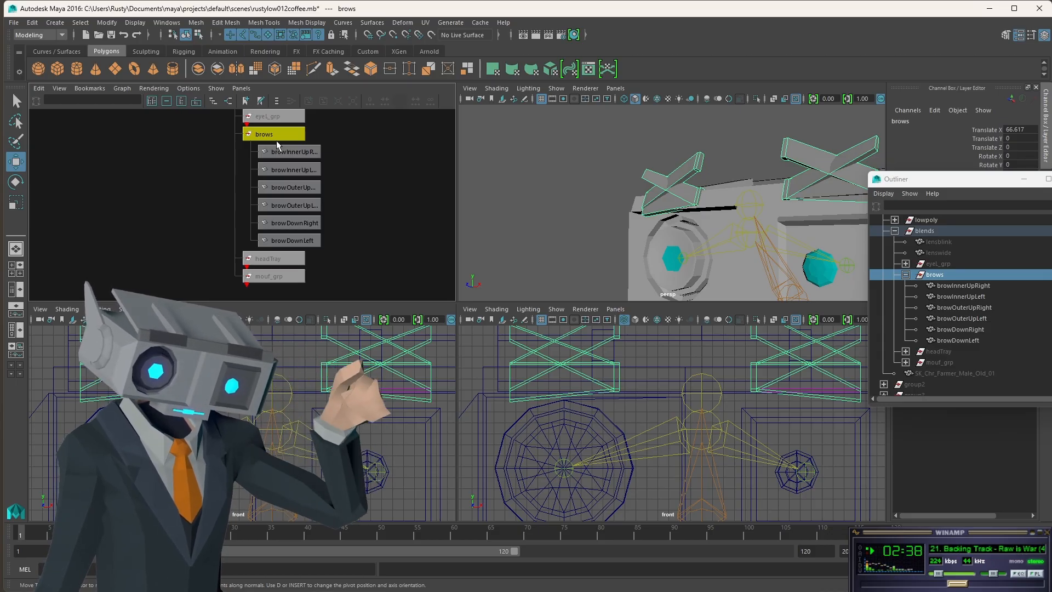
right_click(283, 135)
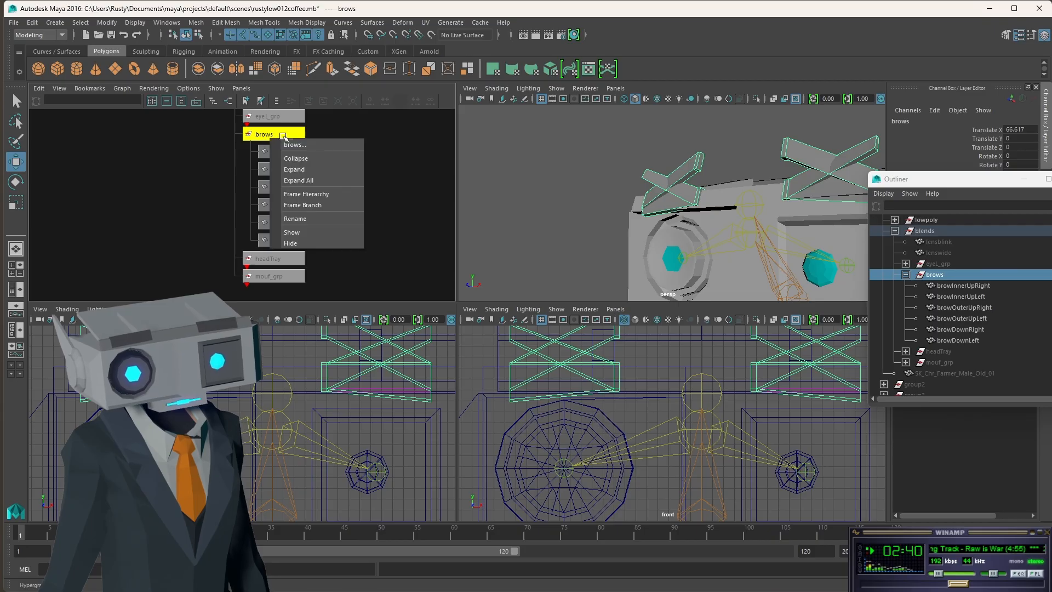
click(306, 243)
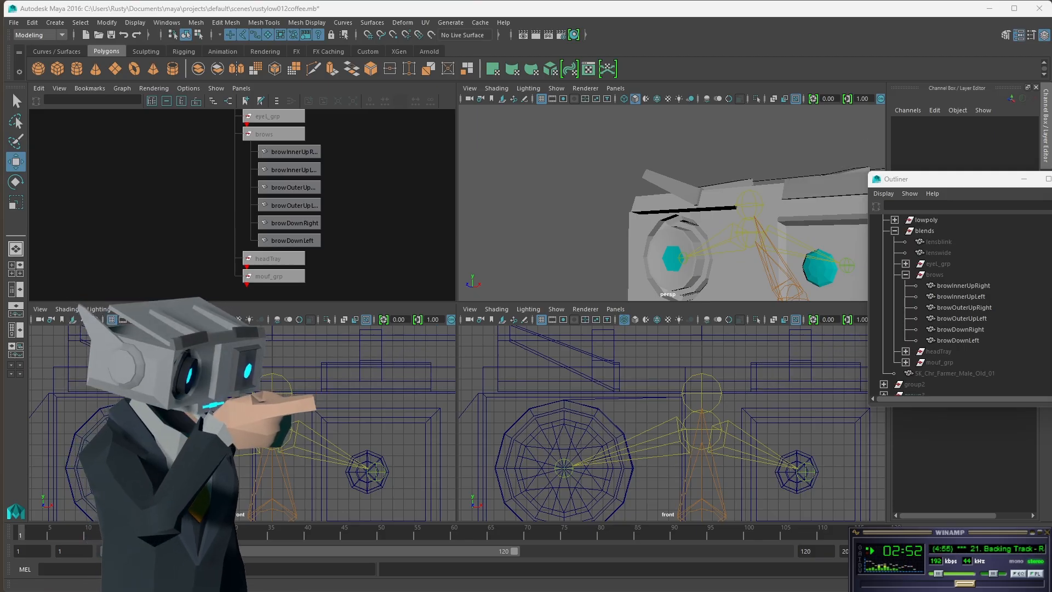
Step: Test browLeft's down, outer-up and inner-up targets in the Blend Shape editor, returning each to 0, and lower browRight's outer-up target fully
drag(1051, 94, 919, 247)
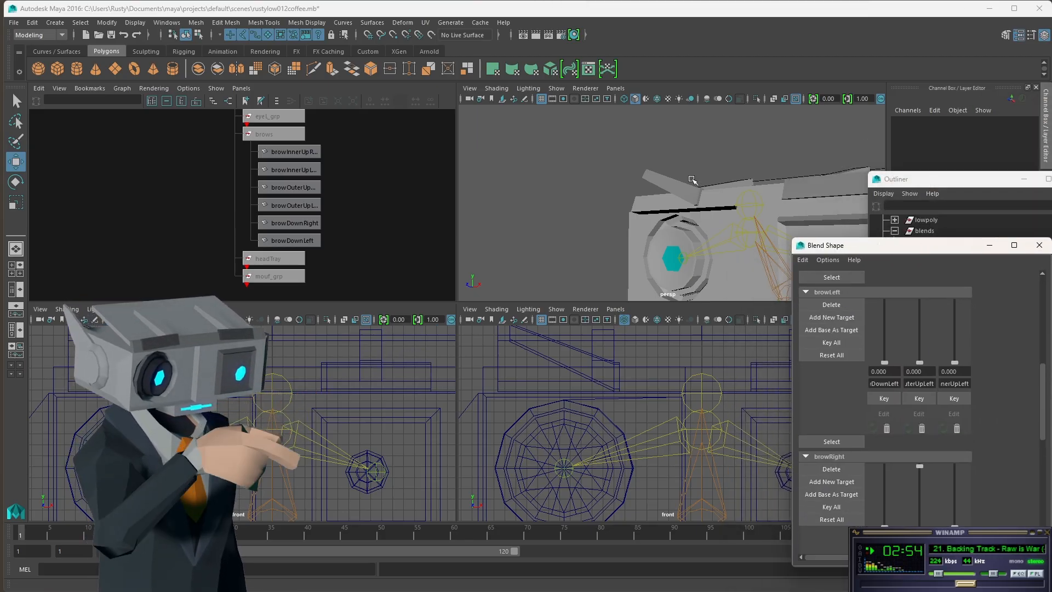
alt+drag(692, 180, 655, 210)
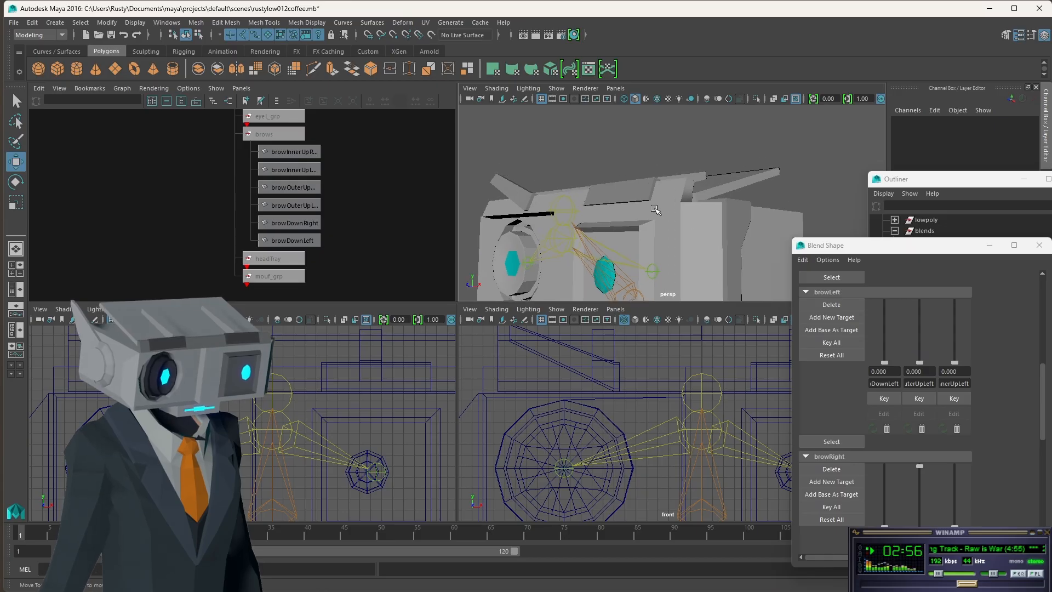
alt+middle_drag(701, 420, 536, 423)
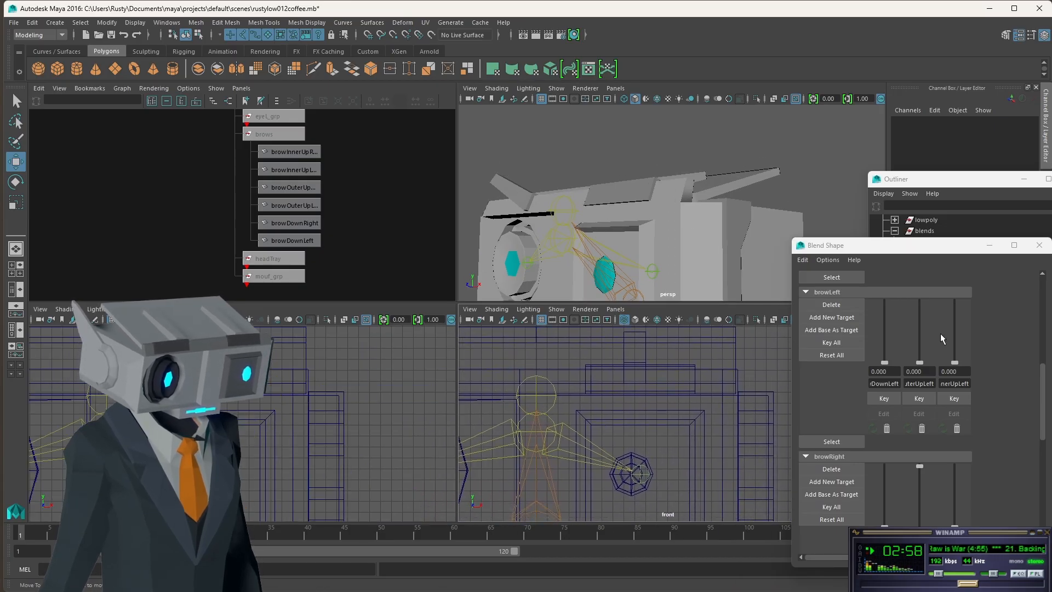
mouse_move(919, 362)
mouse_down()
mouse_move(907, 274)
mouse_move(903, 350)
mouse_move(922, 378)
mouse_up()
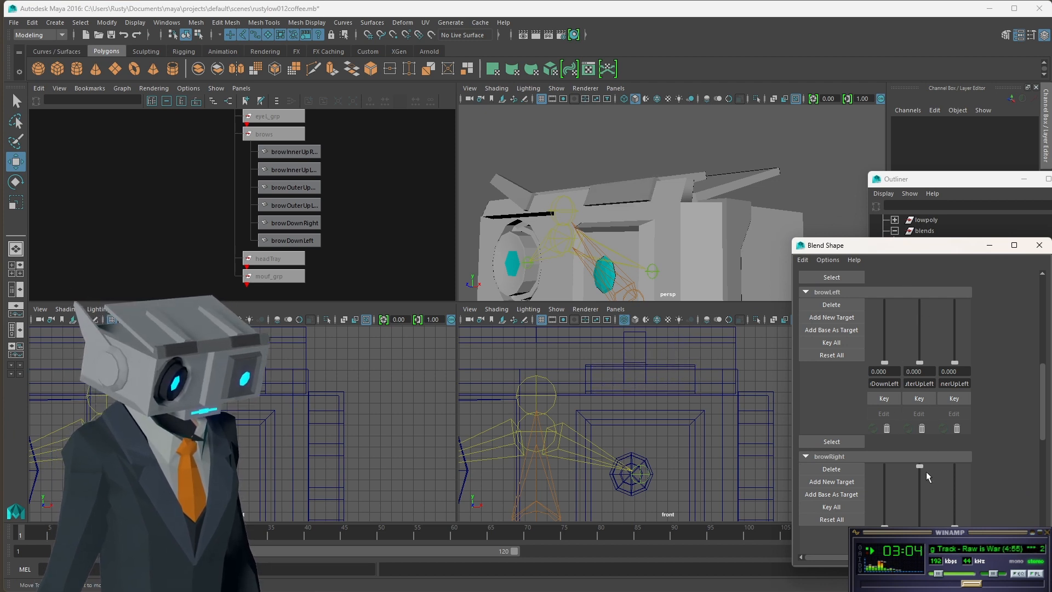
drag(920, 470, 916, 536)
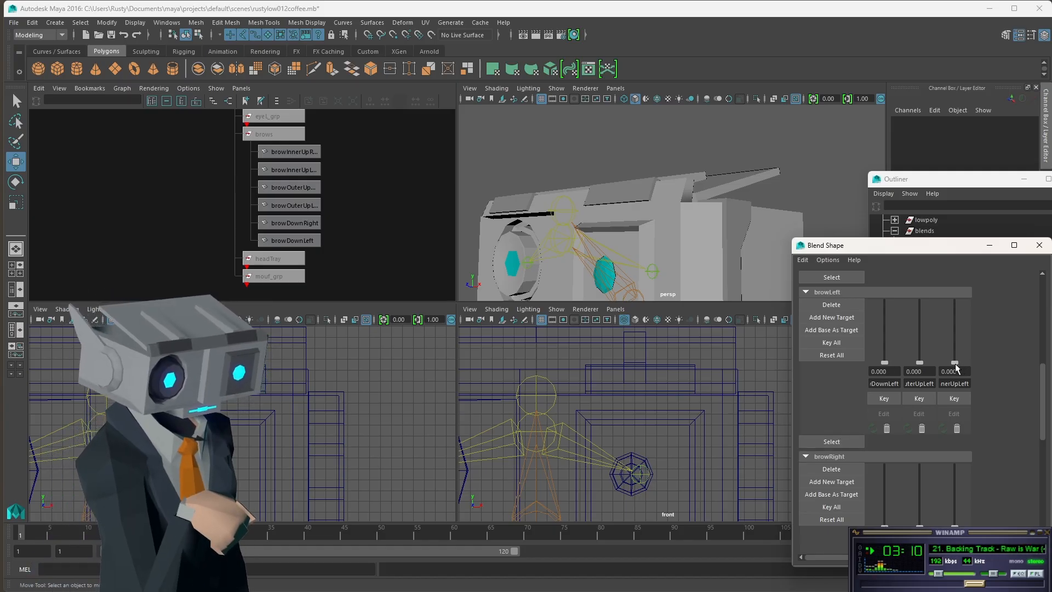
mouse_move(955, 361)
mouse_down()
mouse_move(957, 301)
mouse_move(961, 369)
mouse_move(965, 284)
mouse_move(970, 366)
mouse_up()
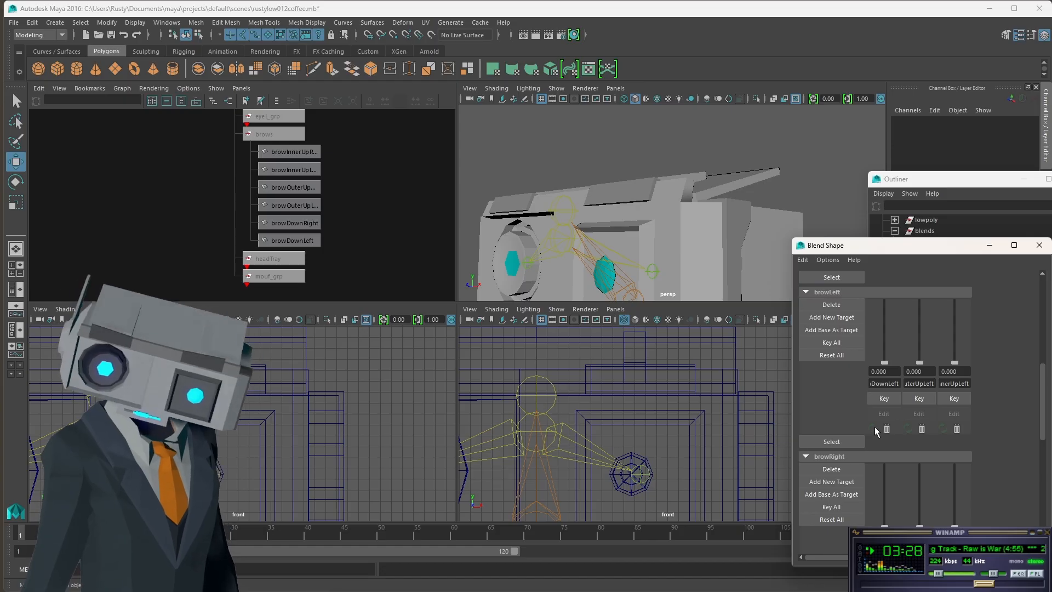
mouse_move(887, 363)
mouse_down()
mouse_move(880, 292)
mouse_move(871, 330)
mouse_move(880, 288)
mouse_move(876, 370)
mouse_move(889, 280)
mouse_move(885, 366)
mouse_up()
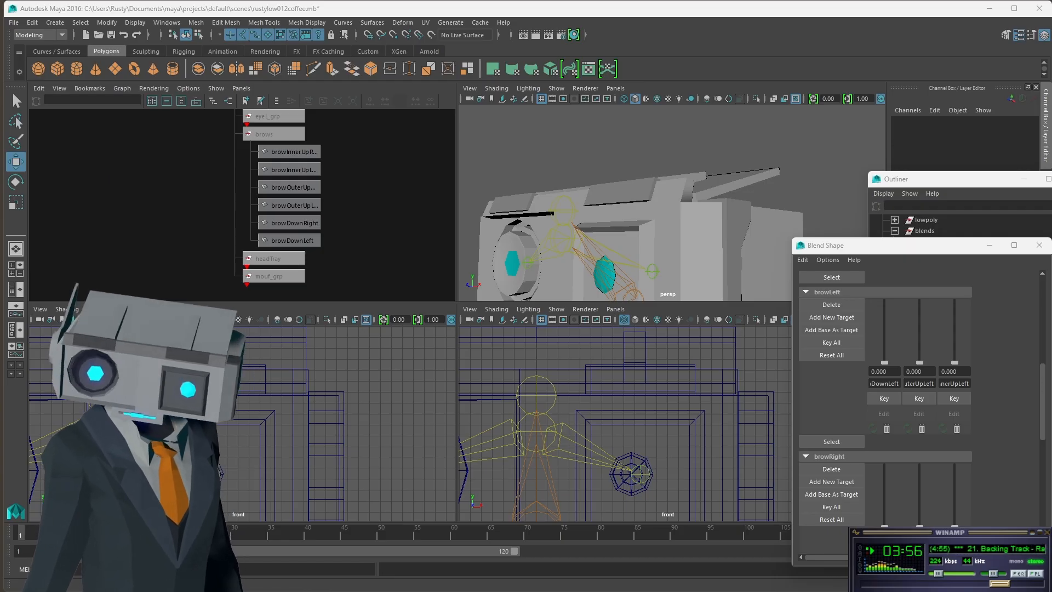
Step: Switch to the browser's ARKit BlendShapeLocation documentation and review the brow coefficient descriptions under Eyebrows, Cheeks, and Nose
drag(0, 230, 486, 47)
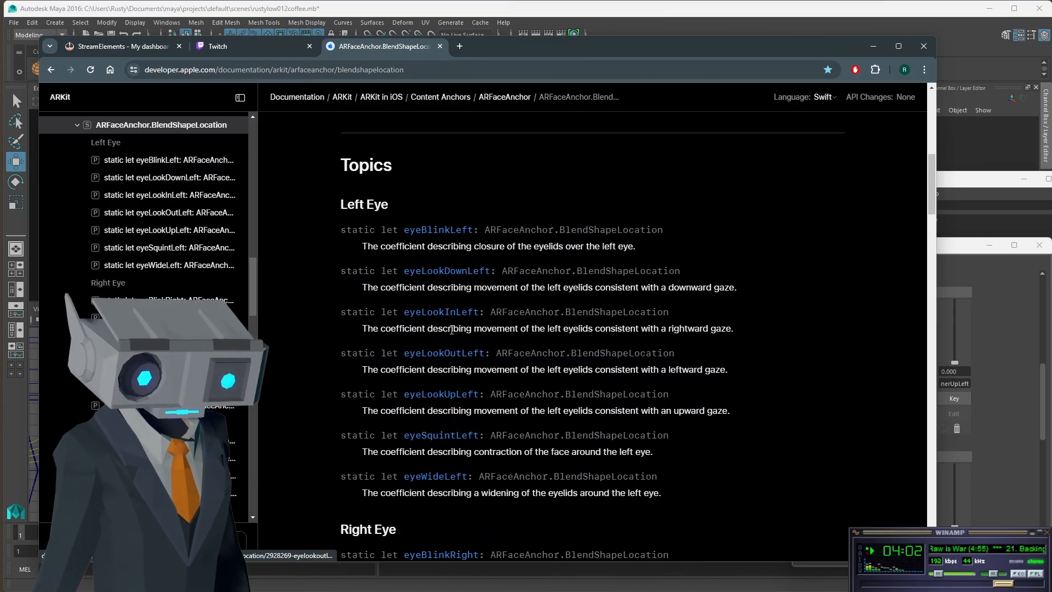
scroll(729, 330, down, 1)
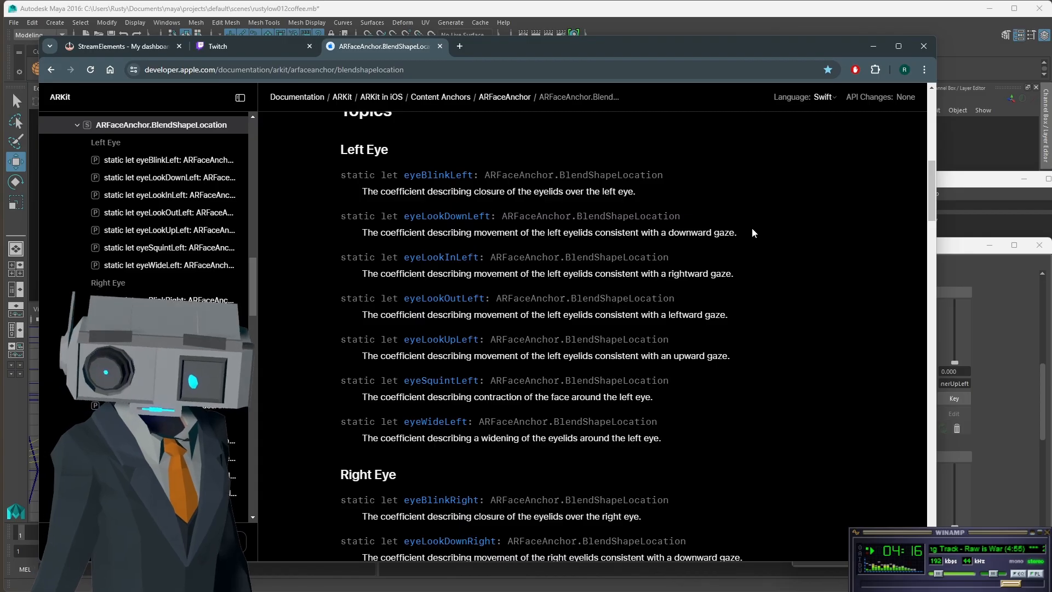
scroll(764, 311, down, 4)
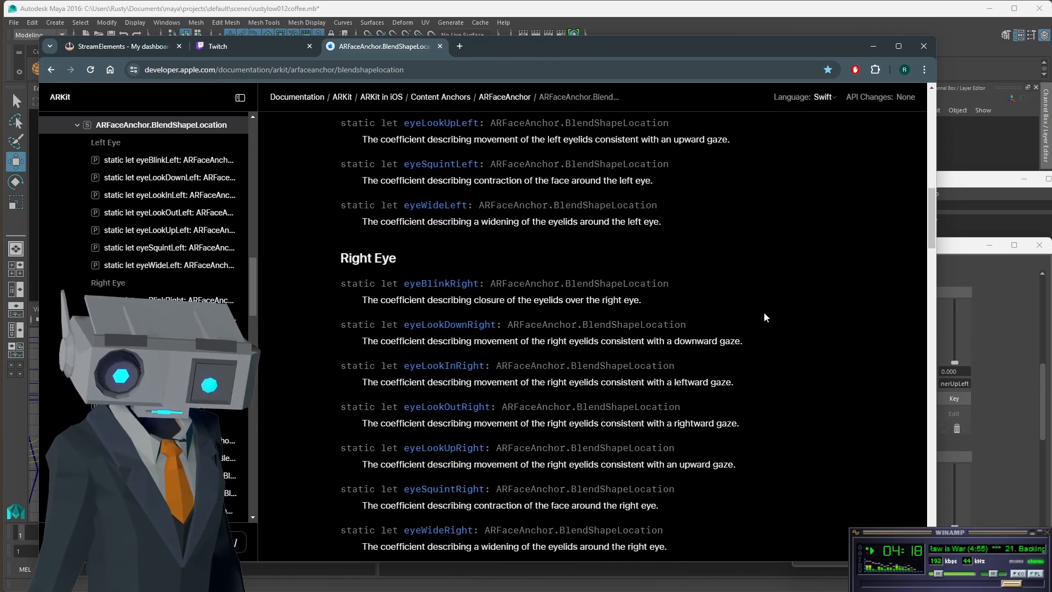
scroll(764, 311, up, 4)
scroll(252, 315, down, 1)
drag(253, 318, 256, 408)
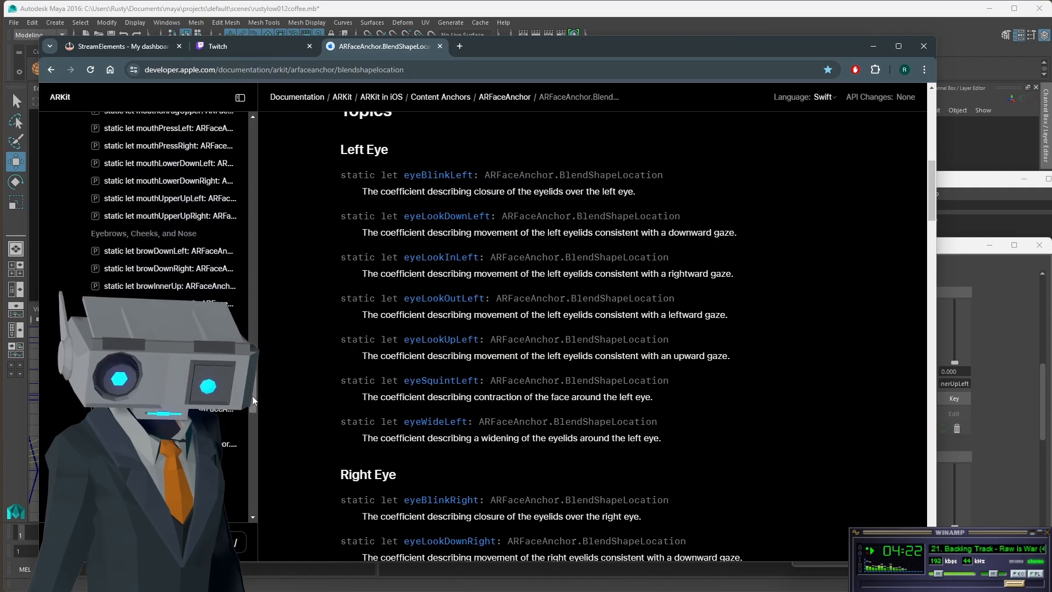
scroll(839, 363, down, 10)
scroll(835, 366, down, 15)
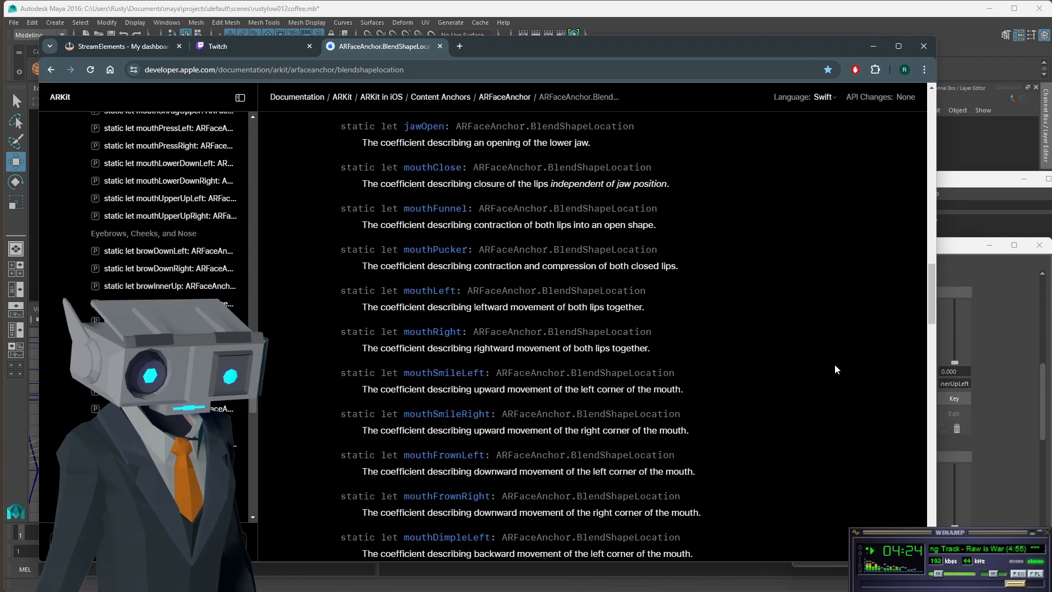
scroll(834, 364, down, 6)
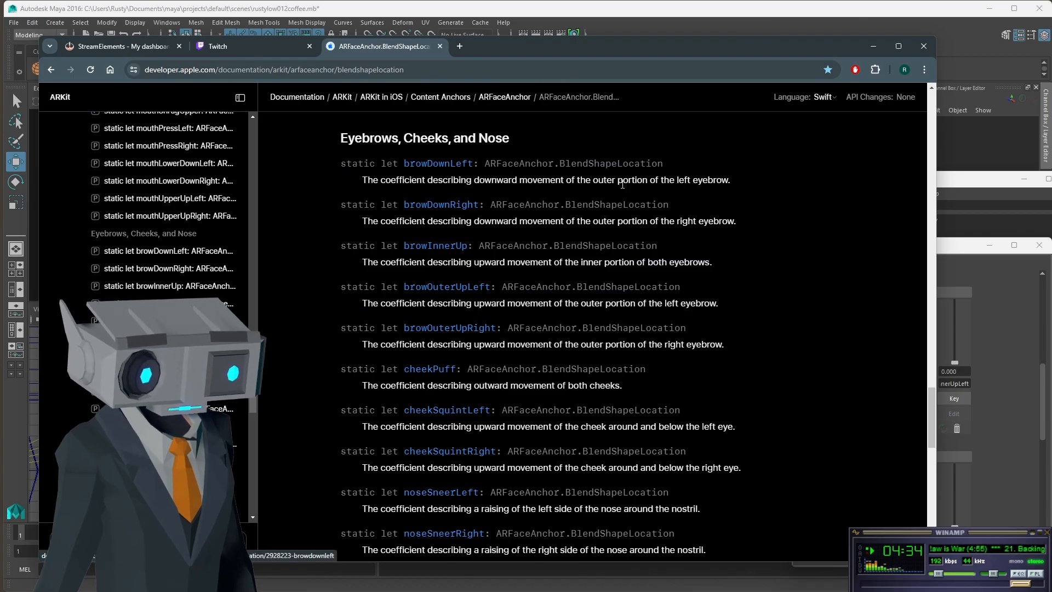
Step: Review the browDownLeft description in the ARKit documentation, then return to Maya and test browLeft's down target, leaving it at 0
drag(364, 182, 406, 185)
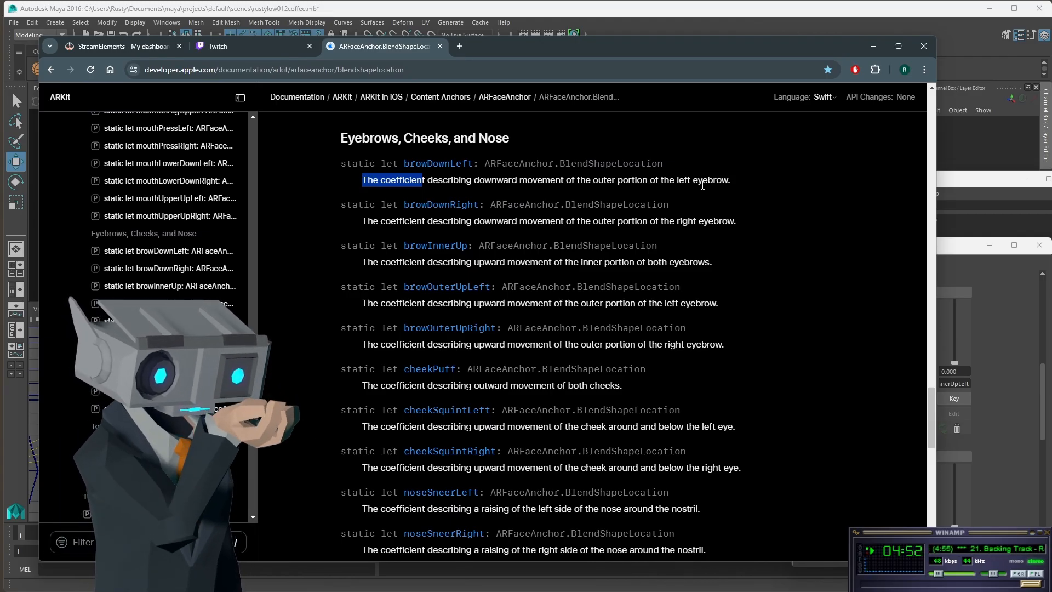
drag(753, 50, 0, 88)
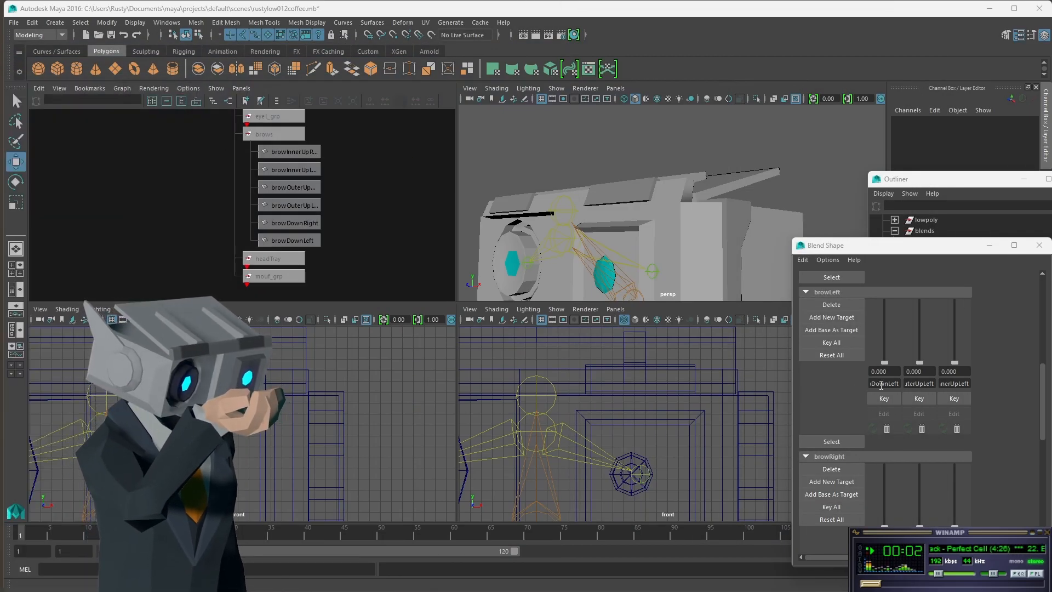
drag(886, 360, 885, 384)
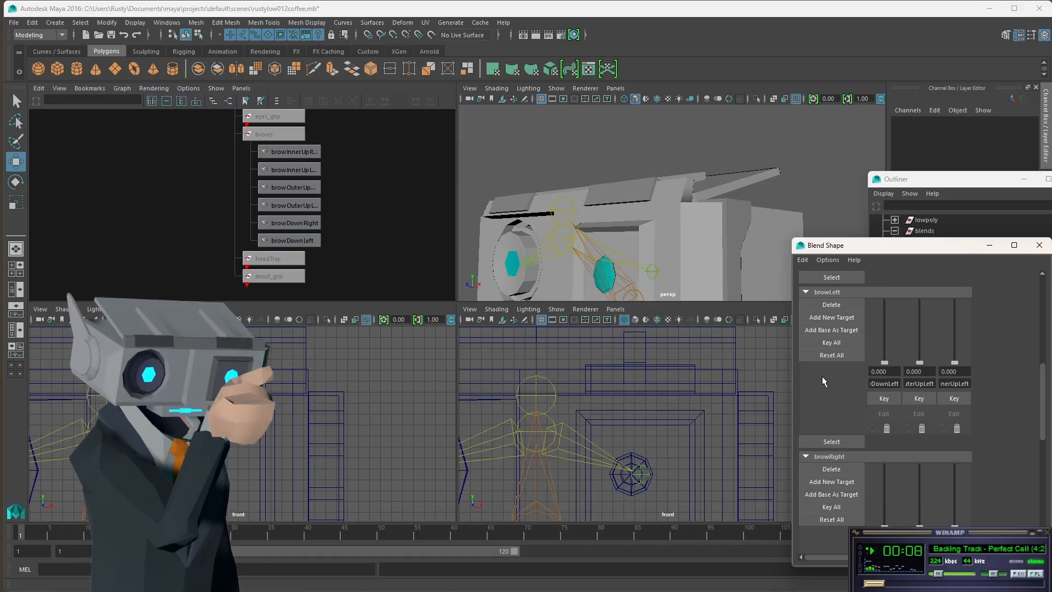
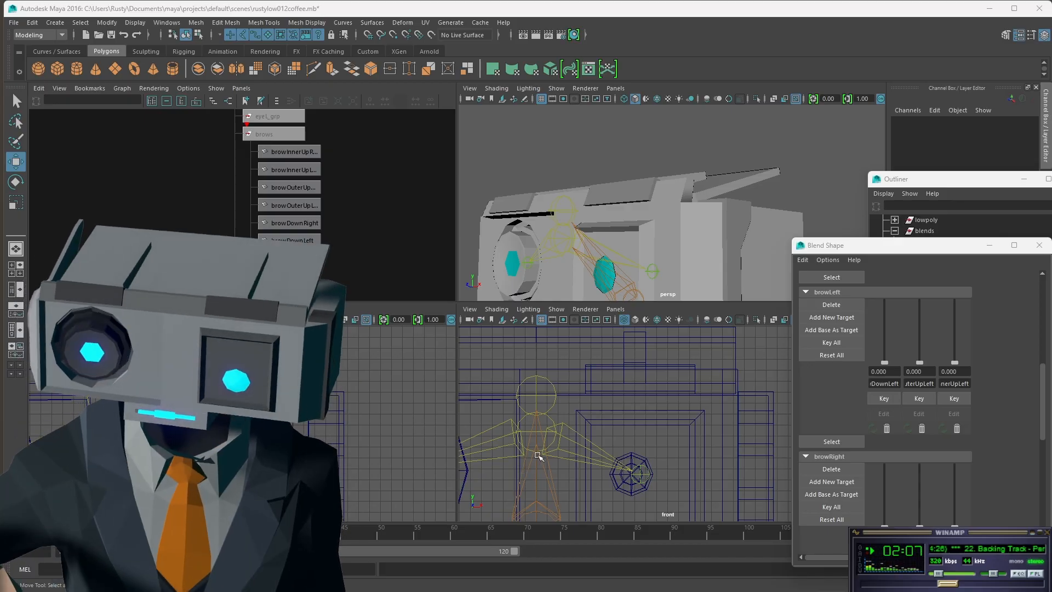
Step: Select the left eye mesh and inspect both eyes in the front and perspective views
alt+middle_drag(540, 452, 666, 418)
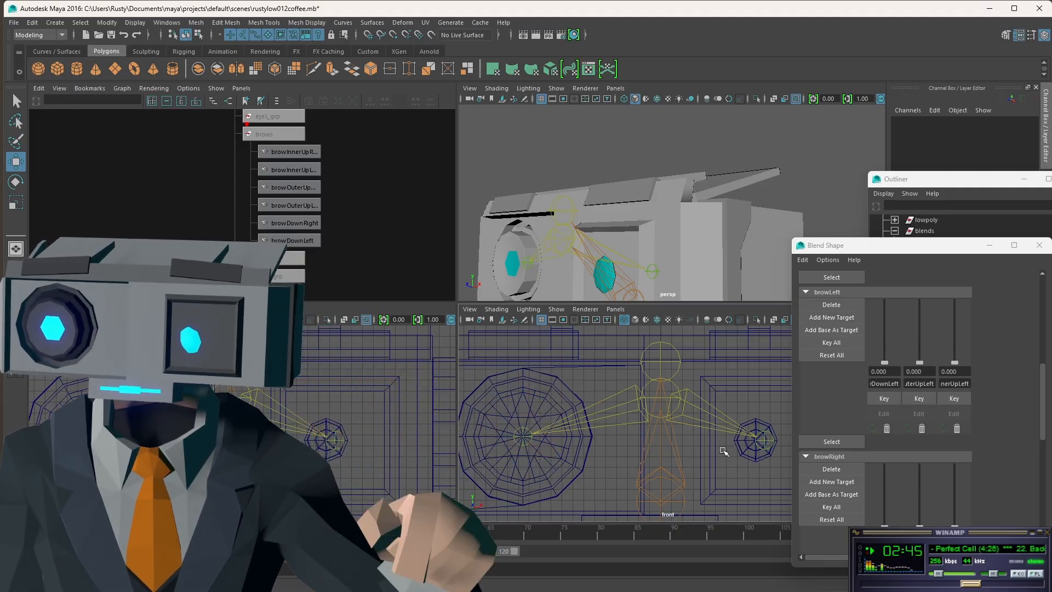
alt+drag(617, 221, 630, 186)
click(602, 211)
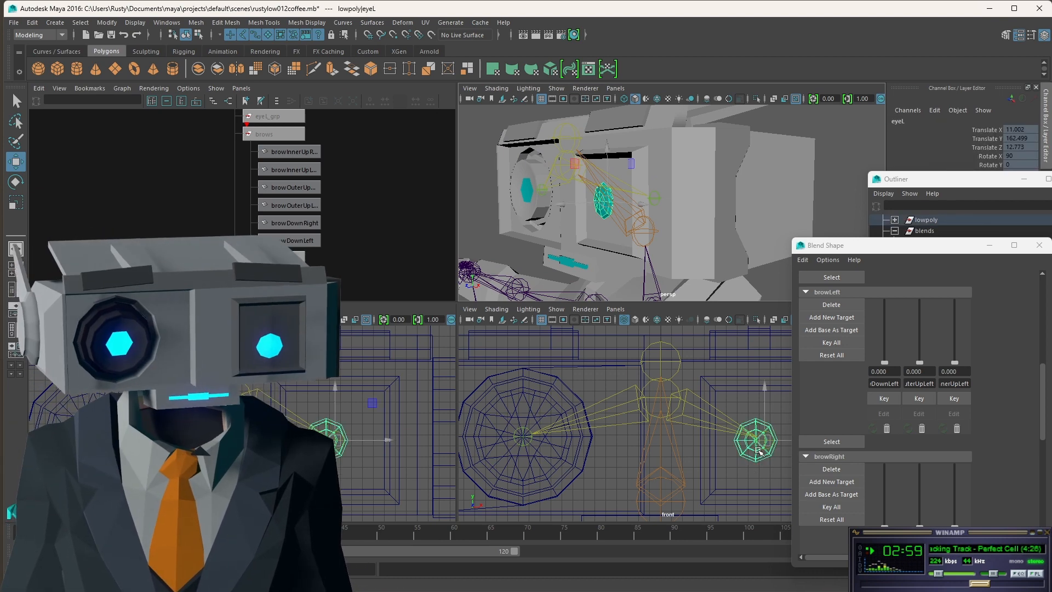
mouse_move(647, 206)
alt+mouse_down()
mouse_move(655, 204)
mouse_move(631, 214)
alt+mouse_up()
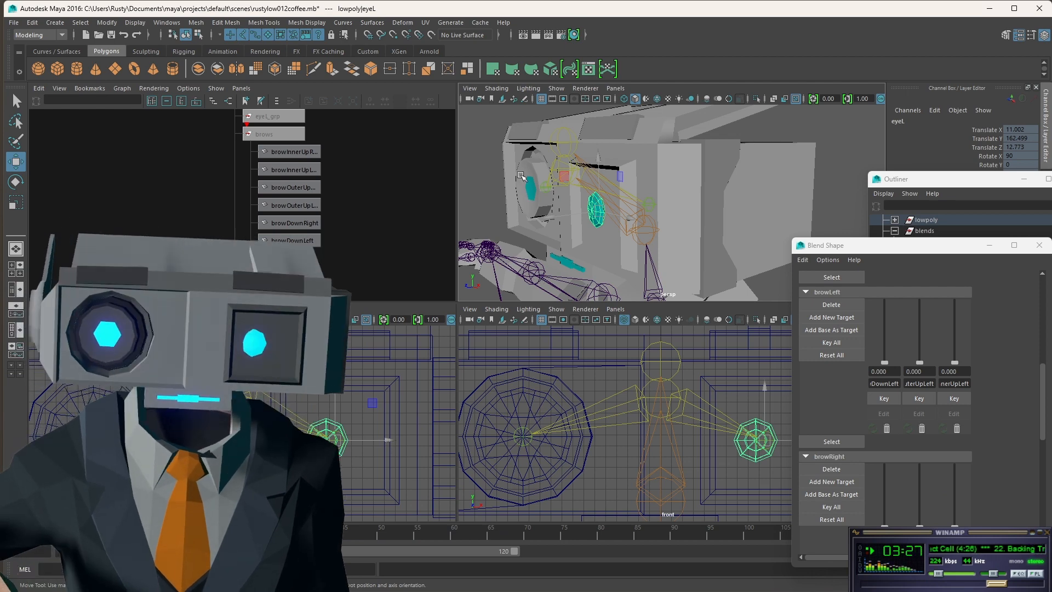
alt+drag(521, 176, 642, 176)
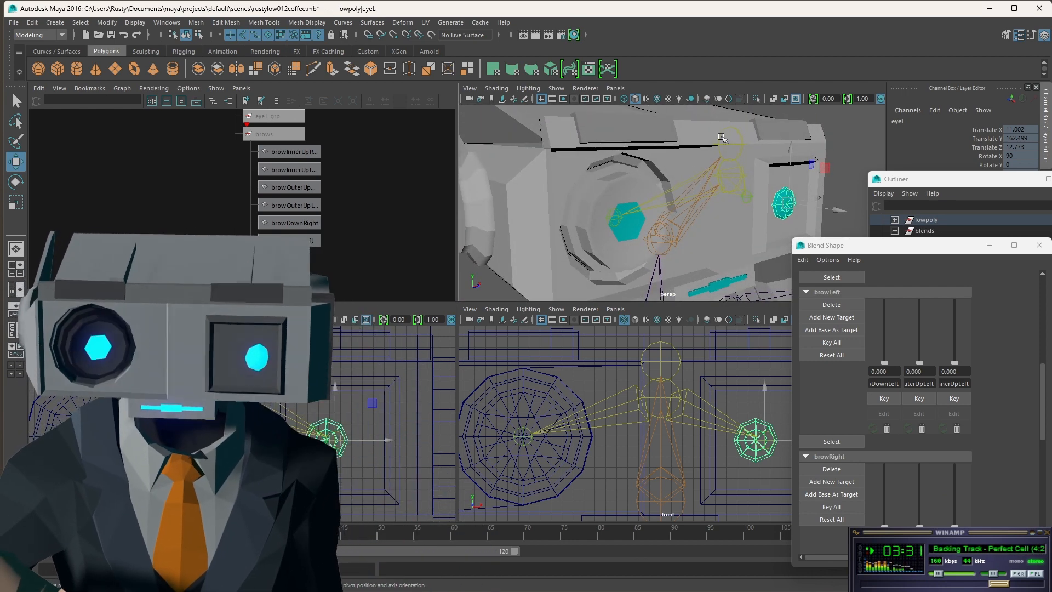
Step: Show the perspective view textured and maximized, and select the lens mesh of the round eye
key(6)
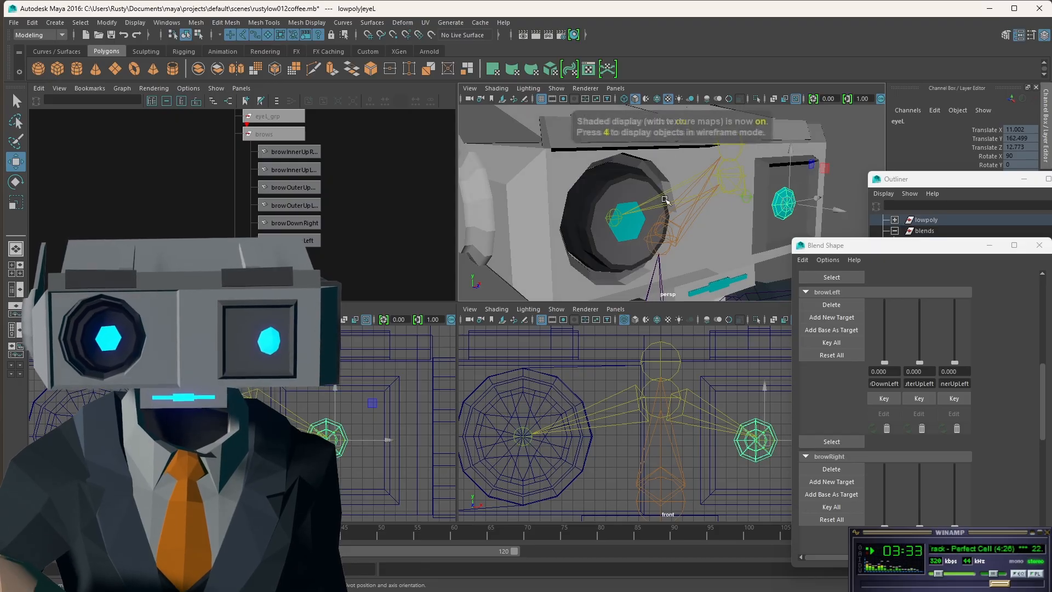
mouse_move(696, 234)
alt+mouse_down()
mouse_move(674, 230)
mouse_move(707, 228)
mouse_move(696, 229)
alt+mouse_up()
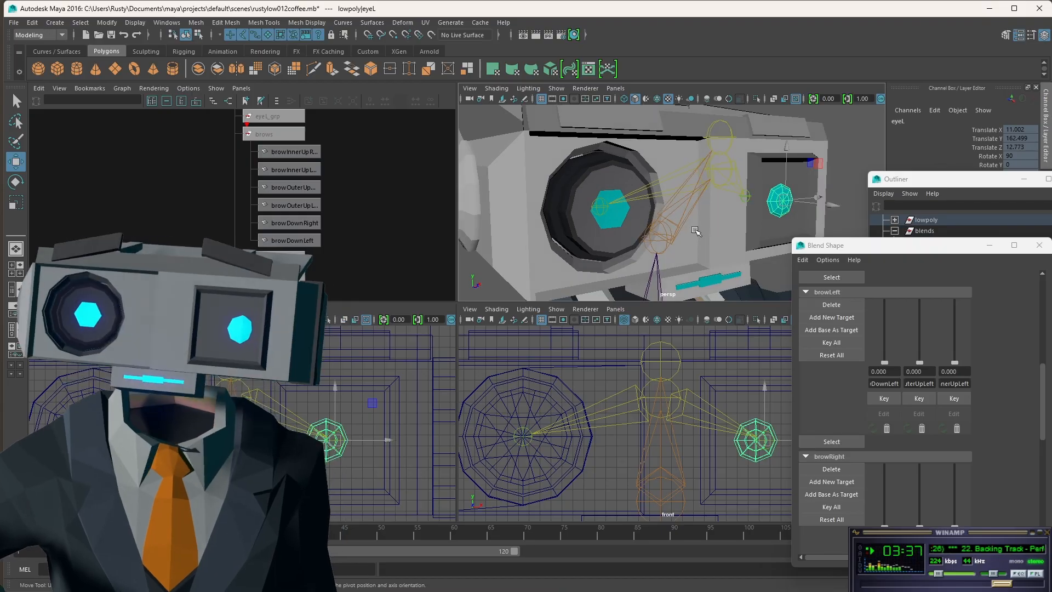
key(space)
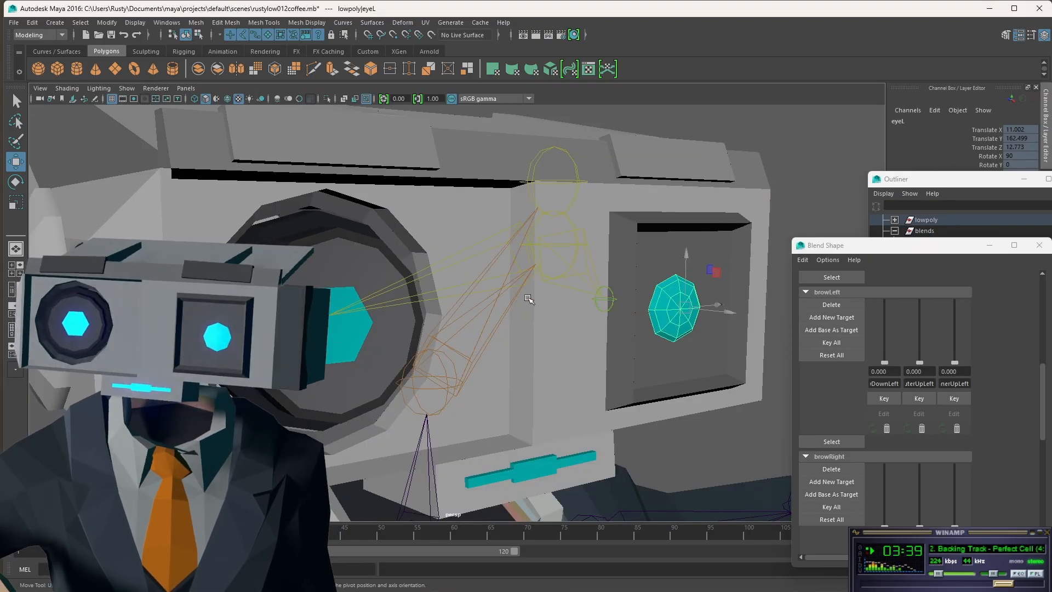
alt+drag(518, 298, 623, 304)
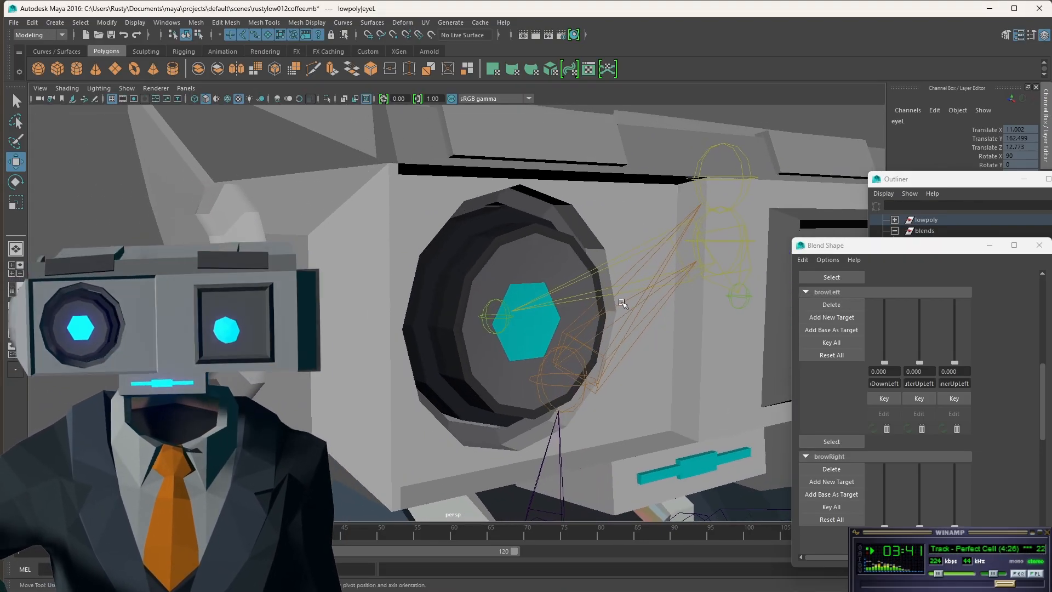
click(502, 263)
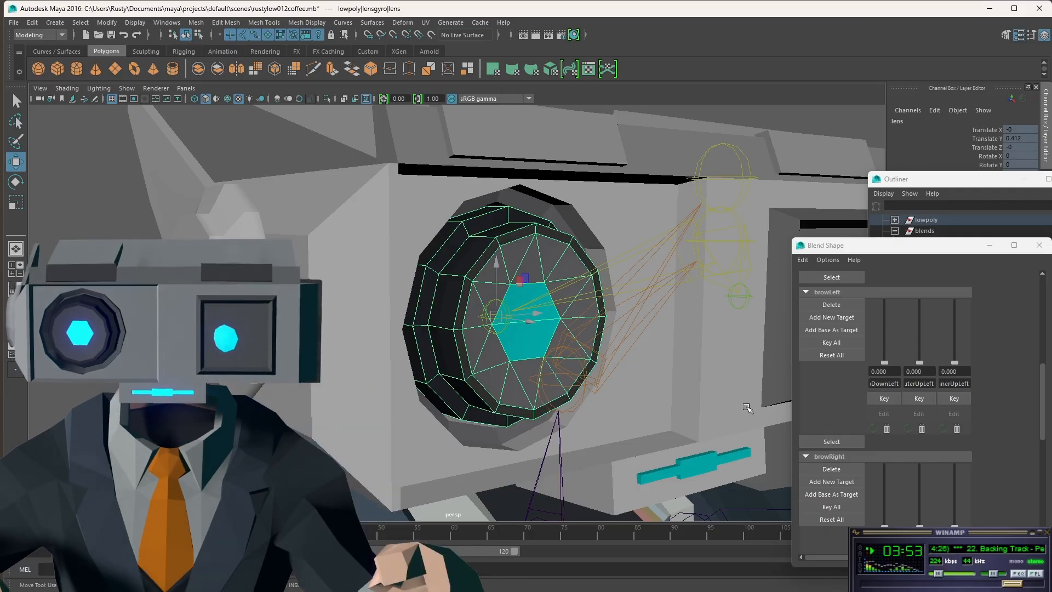
mouse_move(451, 332)
alt+mouse_down()
mouse_move(514, 331)
mouse_move(548, 351)
mouse_move(457, 337)
alt+mouse_up()
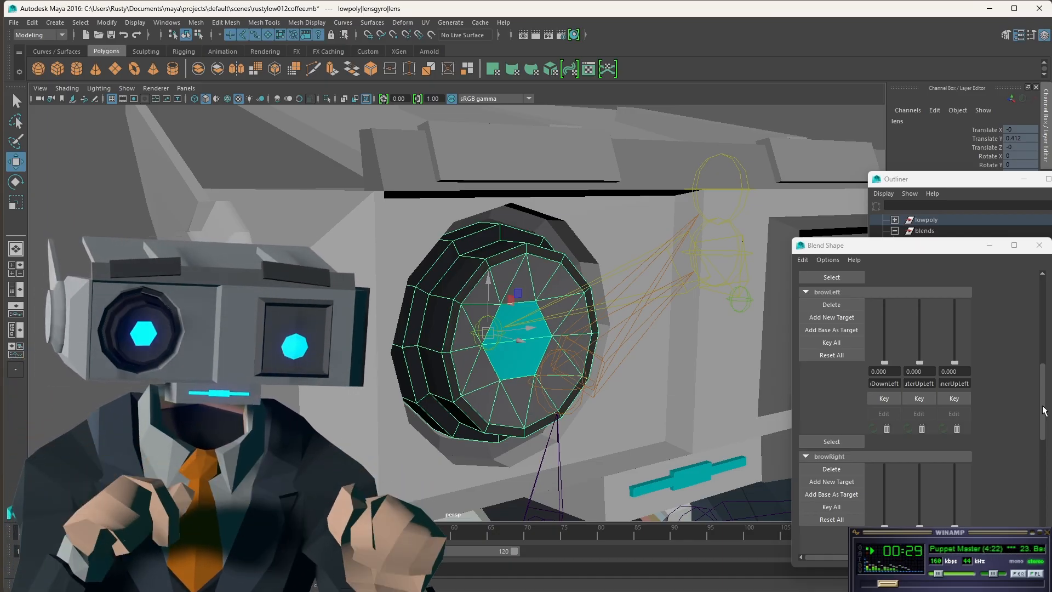
Step: Test lens2's lensblink target partway and lenswide at 1 in the Blend Shape editor, returning both to 0
drag(1044, 411, 1036, 476)
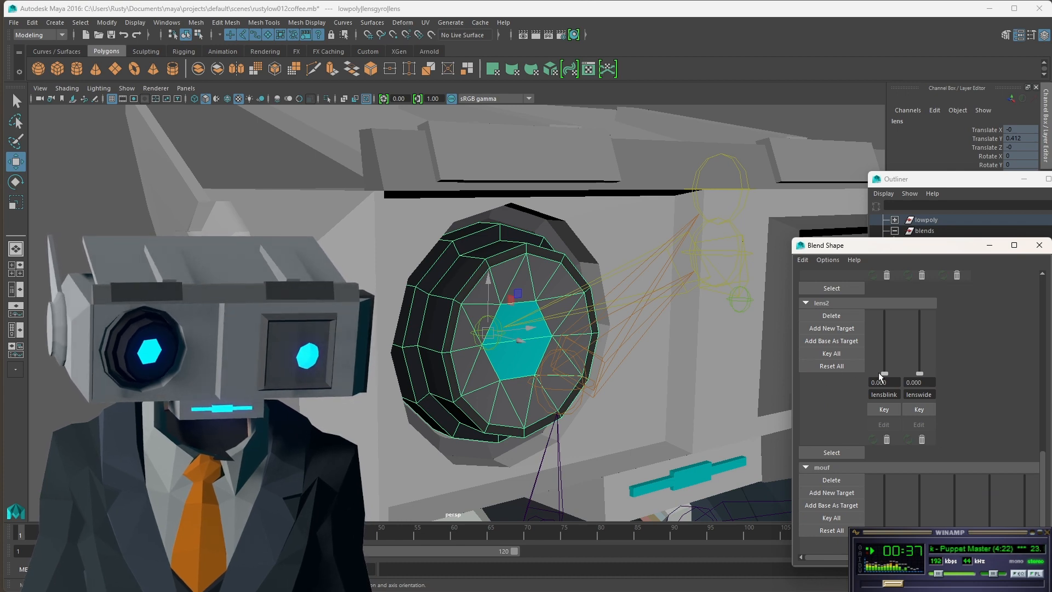
mouse_move(884, 373)
mouse_down()
mouse_move(876, 307)
mouse_move(880, 386)
mouse_move(873, 299)
mouse_move(869, 373)
mouse_up()
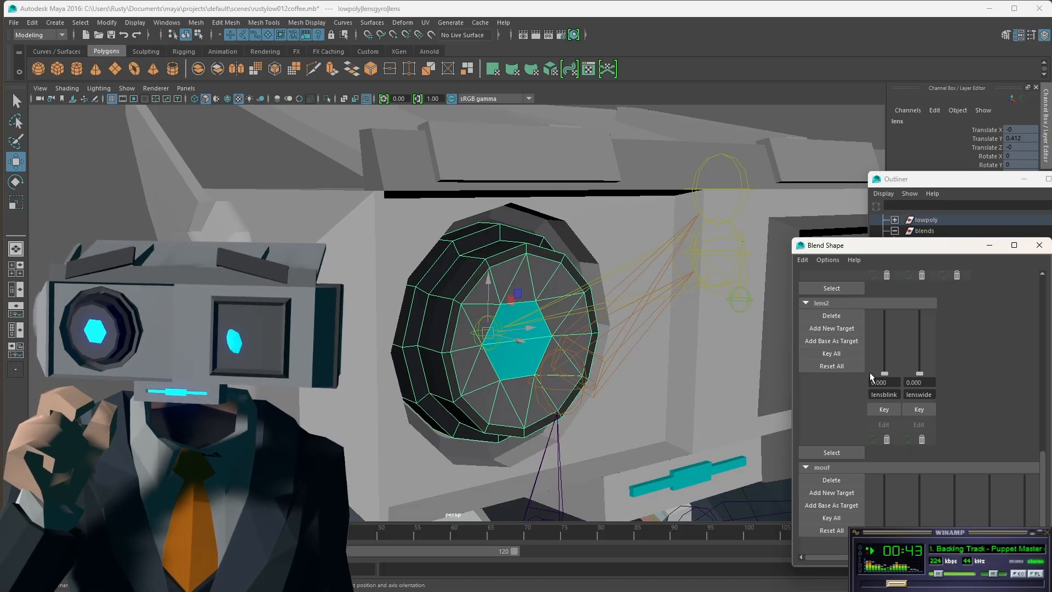
drag(870, 372, 867, 341)
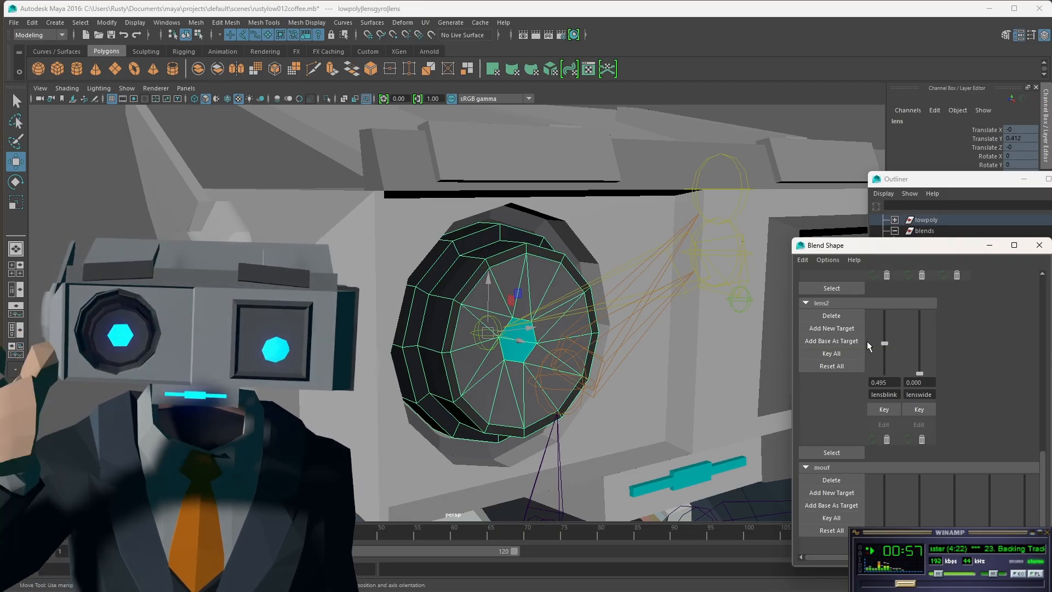
drag(883, 343, 923, 309)
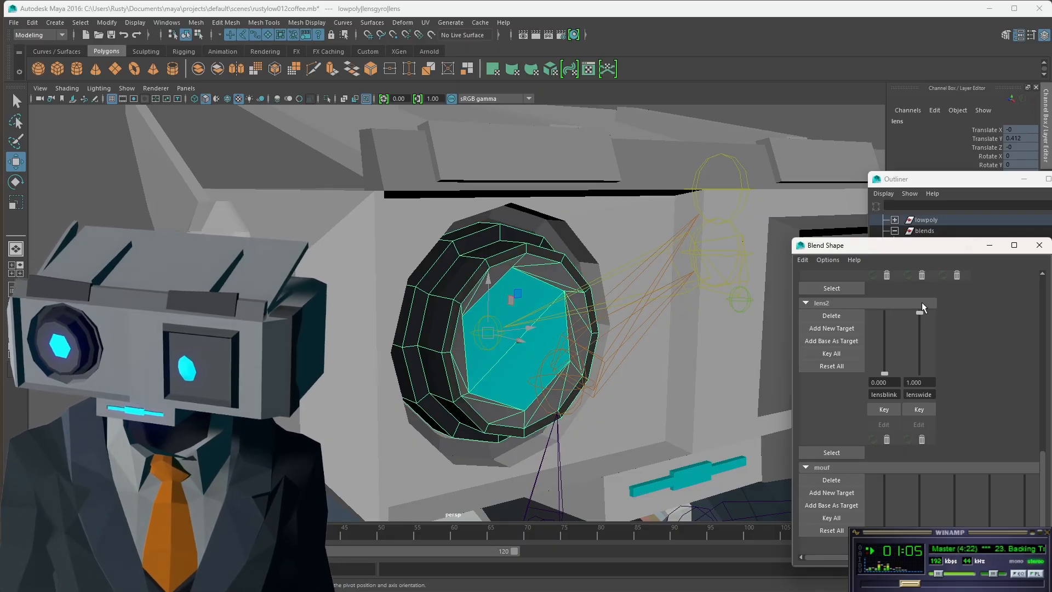
drag(920, 311, 915, 386)
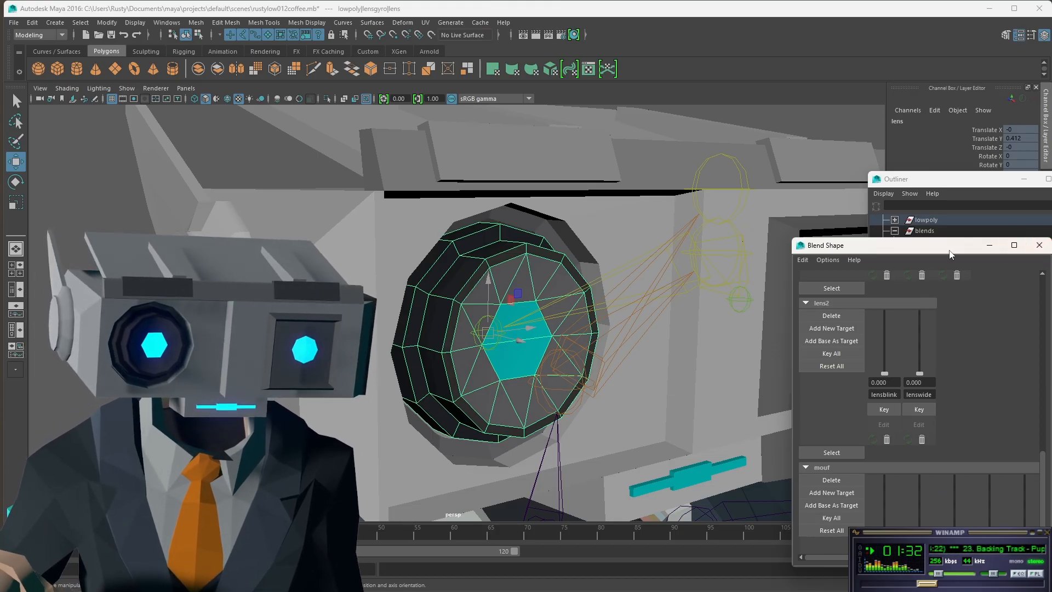
Step: Close the Blend Shape editor and the Outliner, and restore the four-view layout
click(1040, 246)
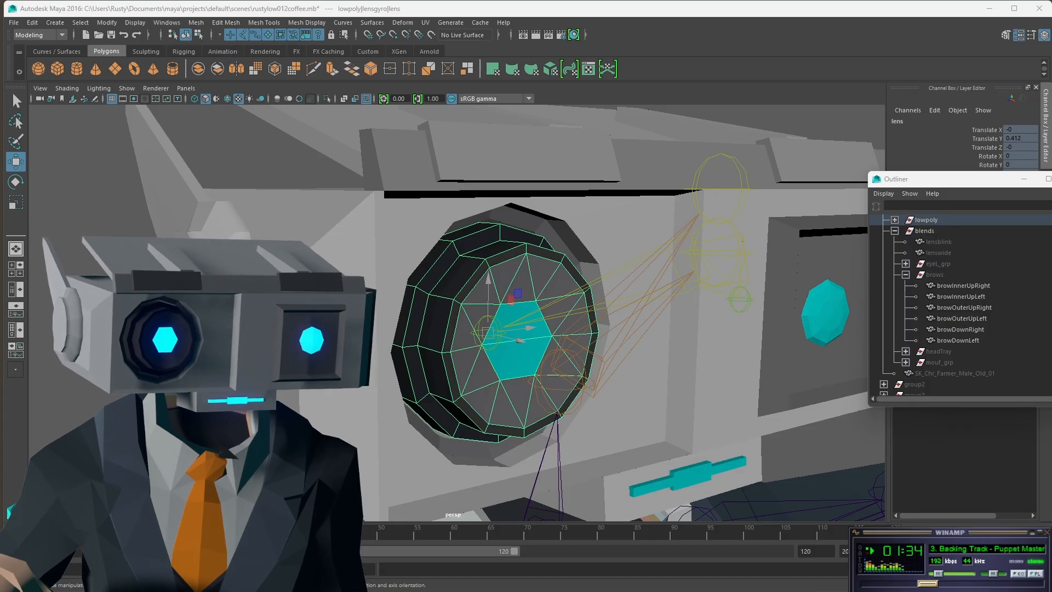
click(1051, 178)
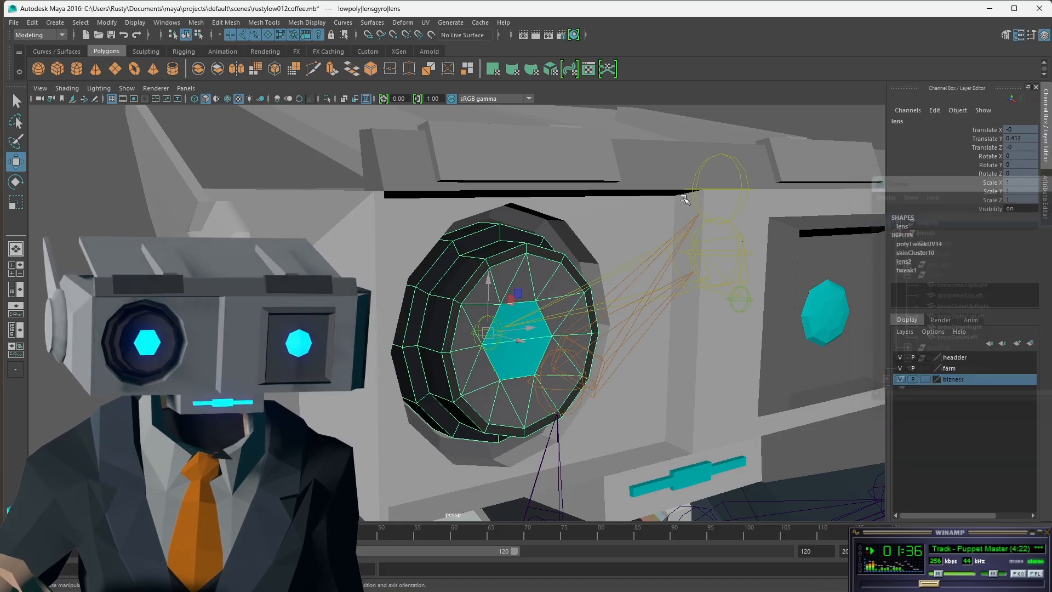
key(space)
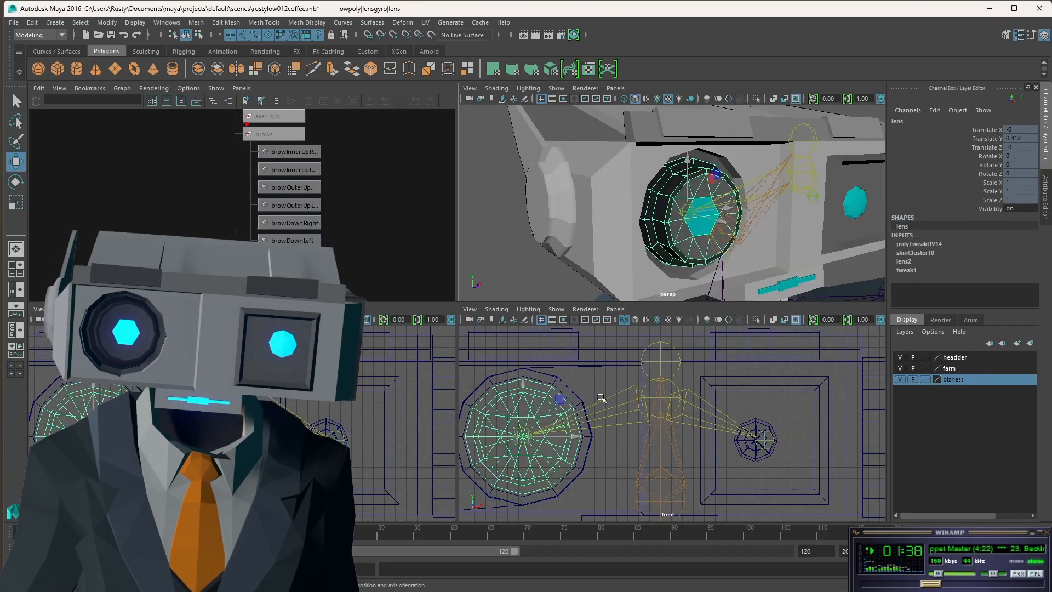
Step: Change the second front view to an orthographic top view, clear the selection and centre the head in it
click(615, 309)
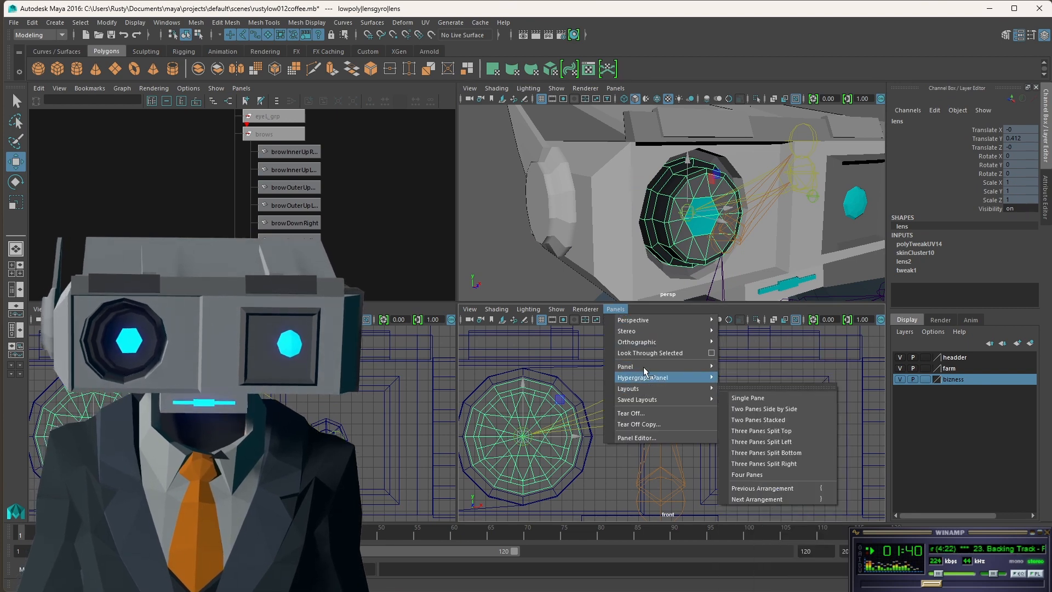
mouse_move(654, 342)
click(741, 365)
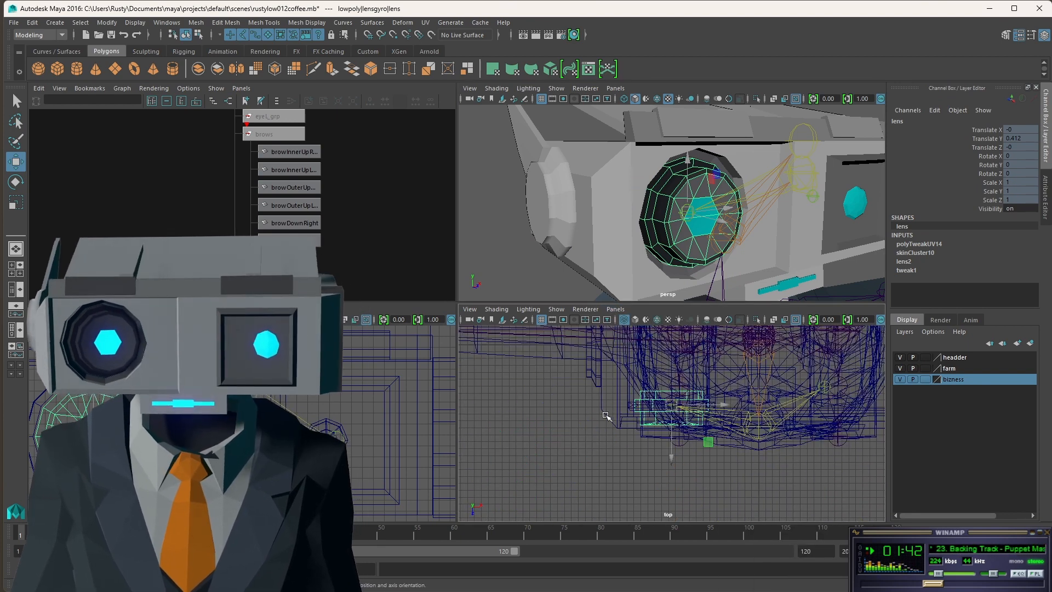
click(629, 445)
alt+middle_drag(763, 437, 696, 452)
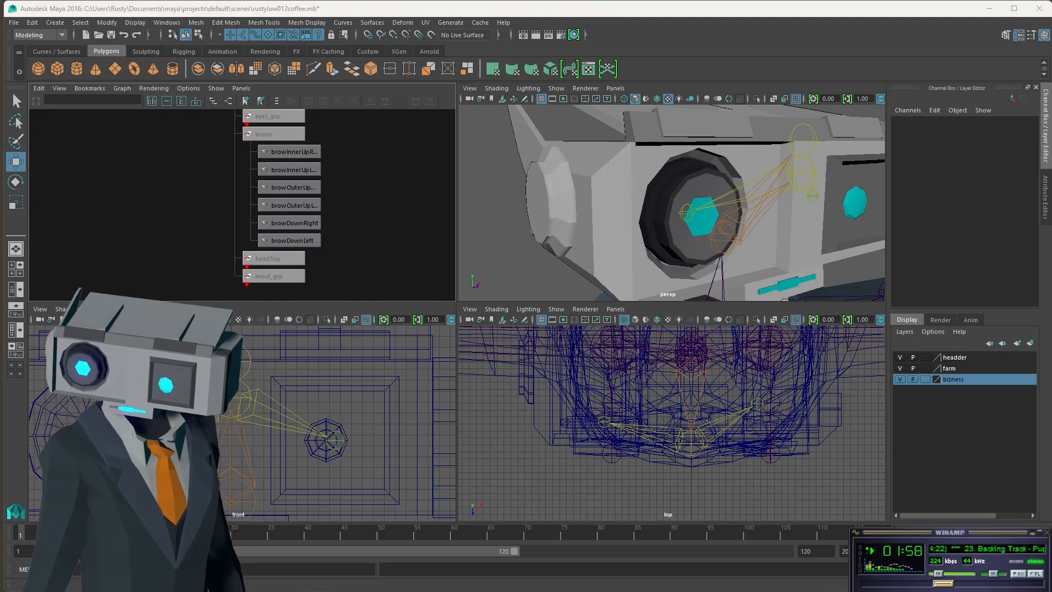
Step: Bring the ARKit documentation back up, review the cheekPuff coefficient description and move the browser out of the way
drag(0, 82, 534, 37)
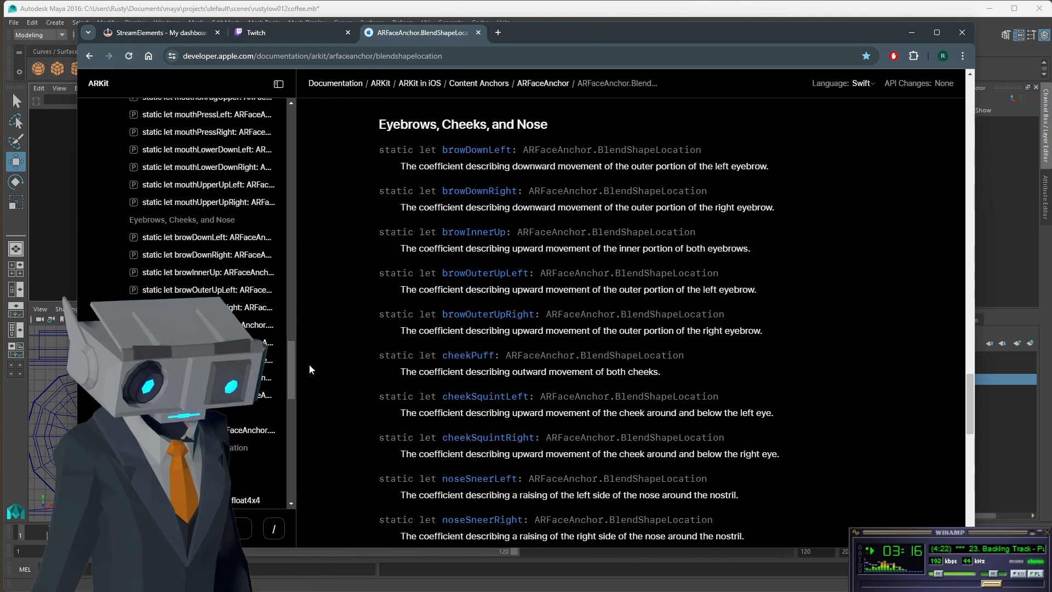
drag(366, 360, 738, 372)
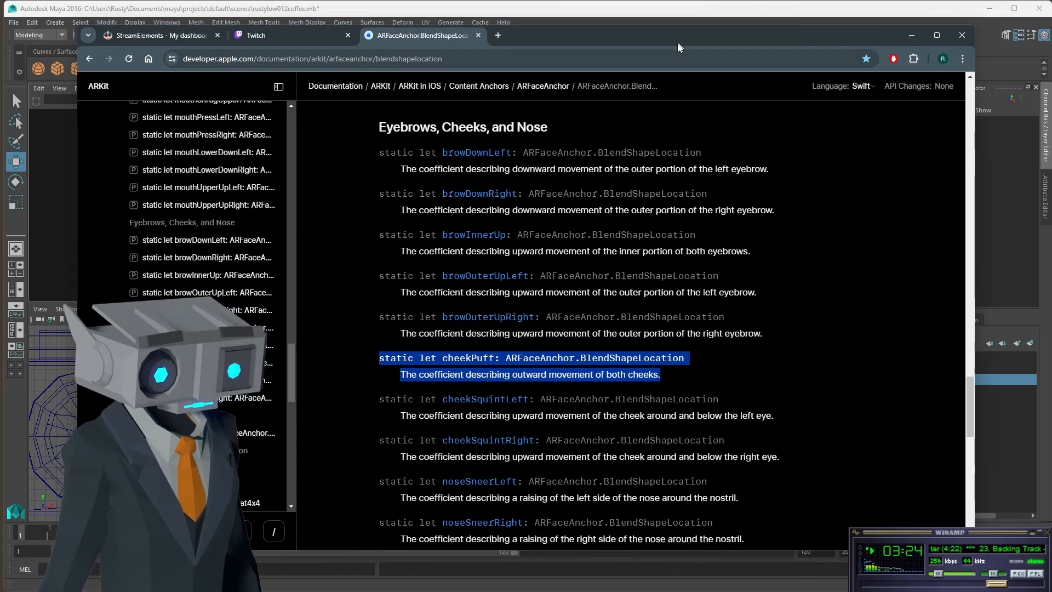
drag(678, 41, 0, 230)
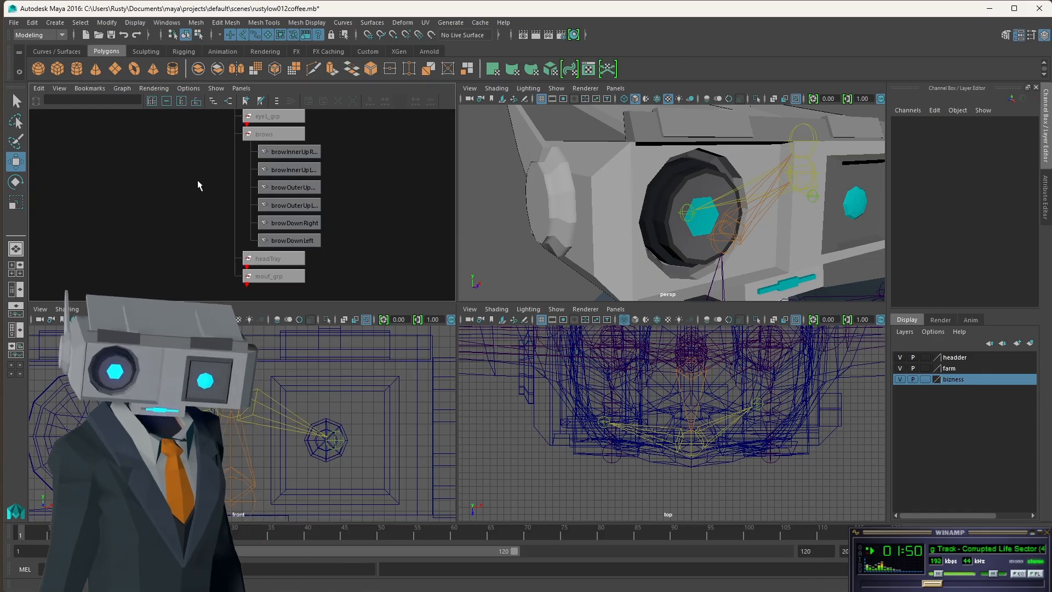
Step: Select the SK_Chr_Business_Male_01 body mesh from its Hypergraph node and frame the character in the perspective view
scroll(190, 182, down, 1)
scroll(188, 178, down, 2)
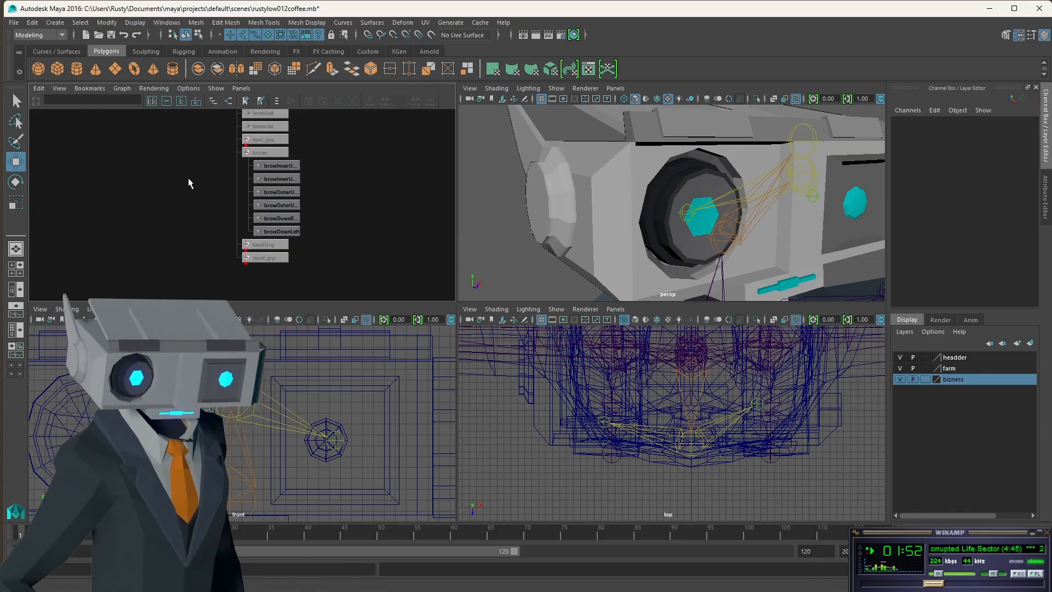
alt+middle_drag(180, 159, 209, 304)
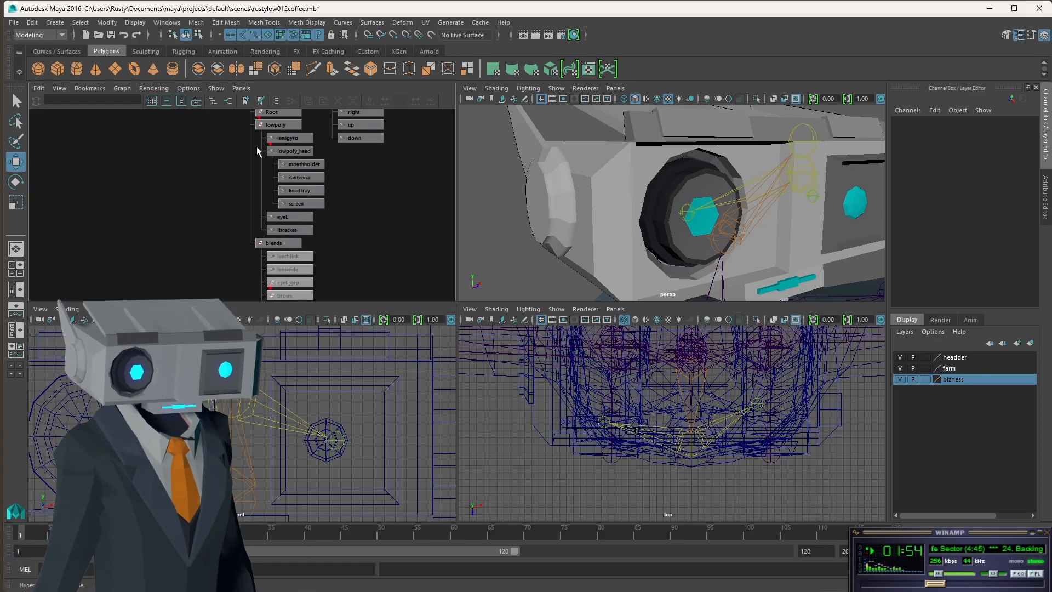
alt+middle_drag(257, 147, 221, 219)
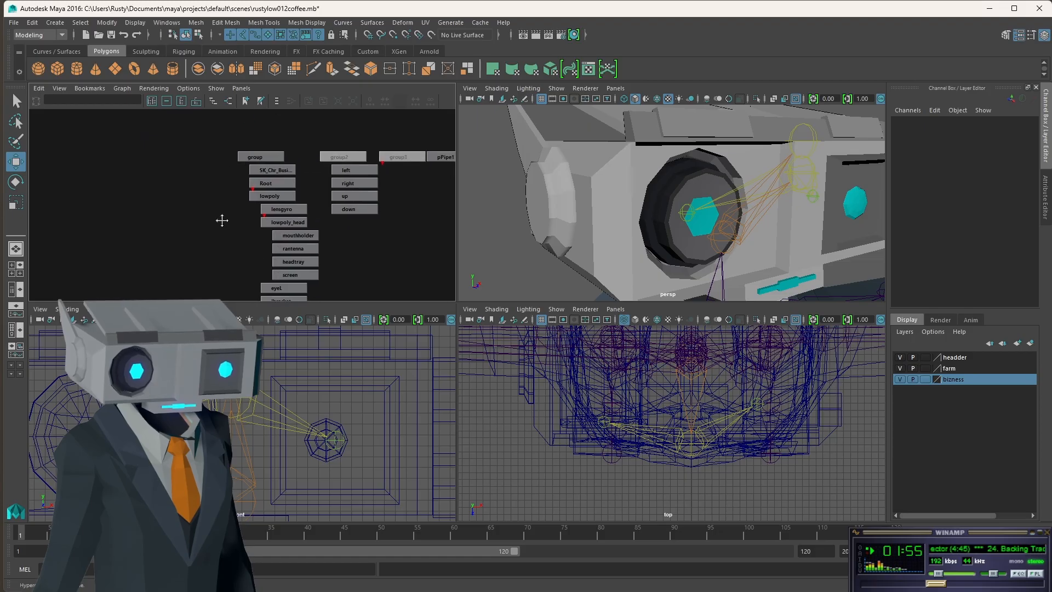
click(273, 170)
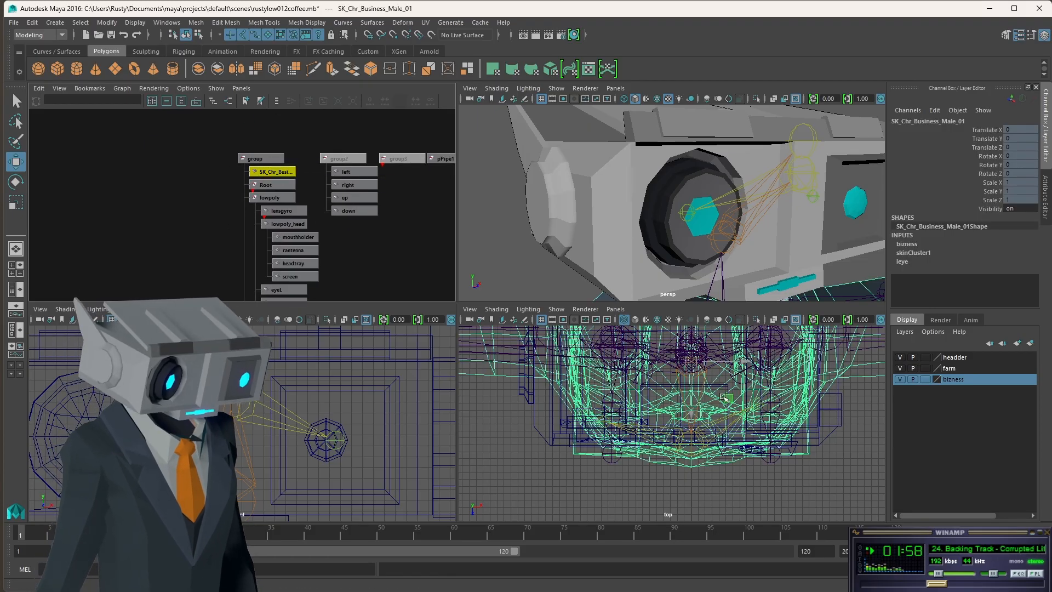
key(f)
scroll(740, 268, up, 5)
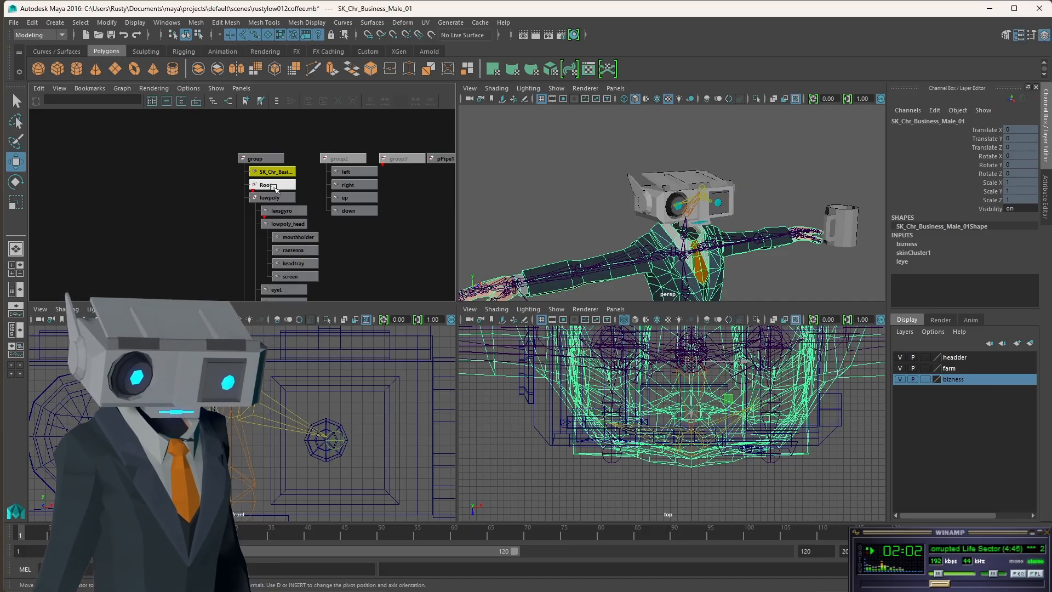
Step: Look through the Hypergraph hierarchy, checking the lowpoly head group and the business suit body mesh, and expand the Root skeleton node
alt+middle_drag(244, 239, 270, 165)
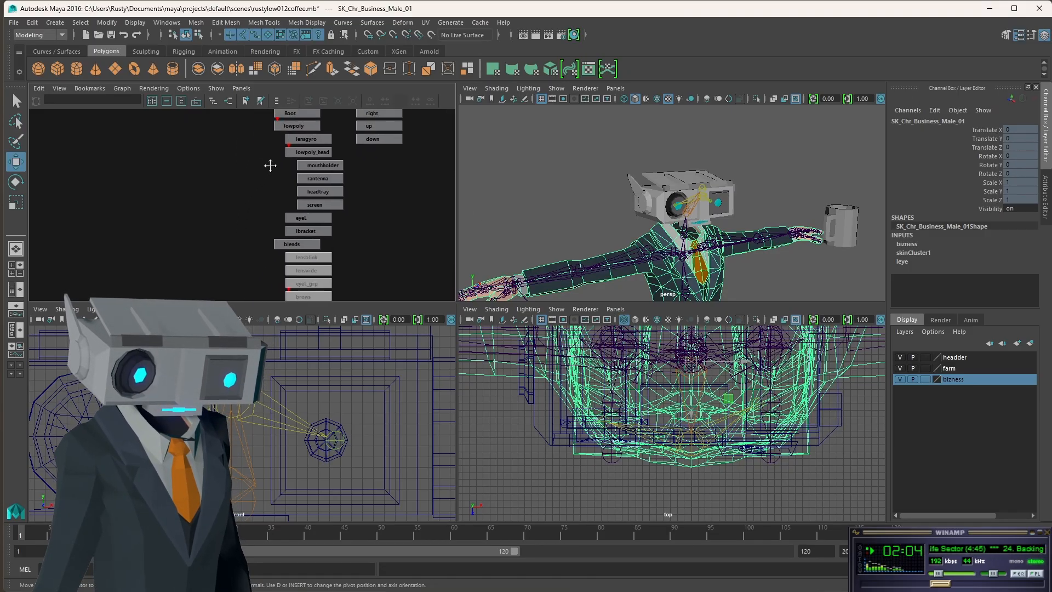
mouse_move(390, 267)
alt+middle_down()
mouse_move(367, 150)
mouse_move(393, 127)
mouse_move(394, 275)
alt+middle_up()
click(336, 174)
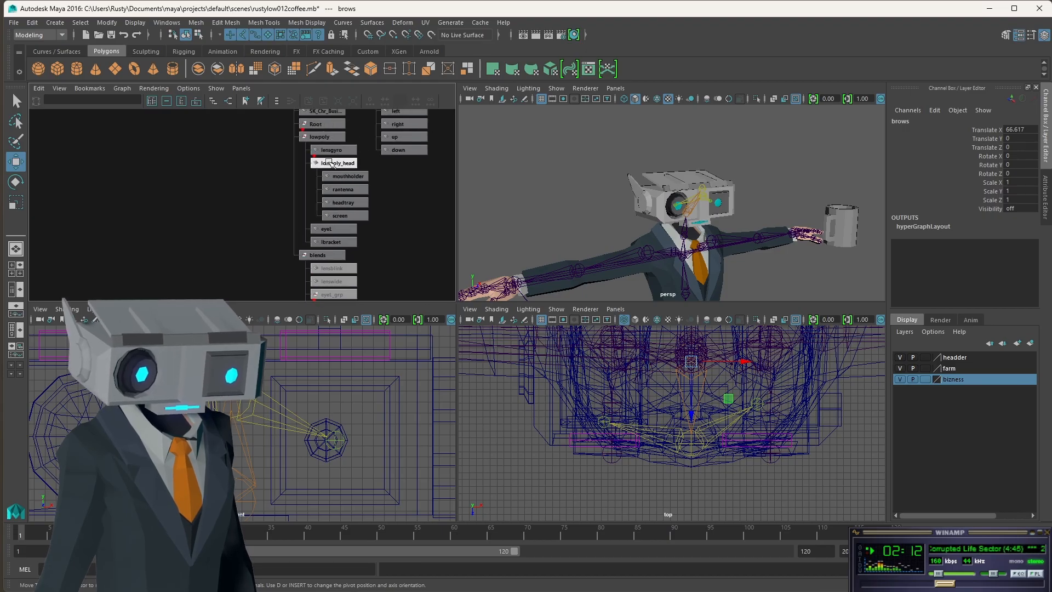
click(320, 137)
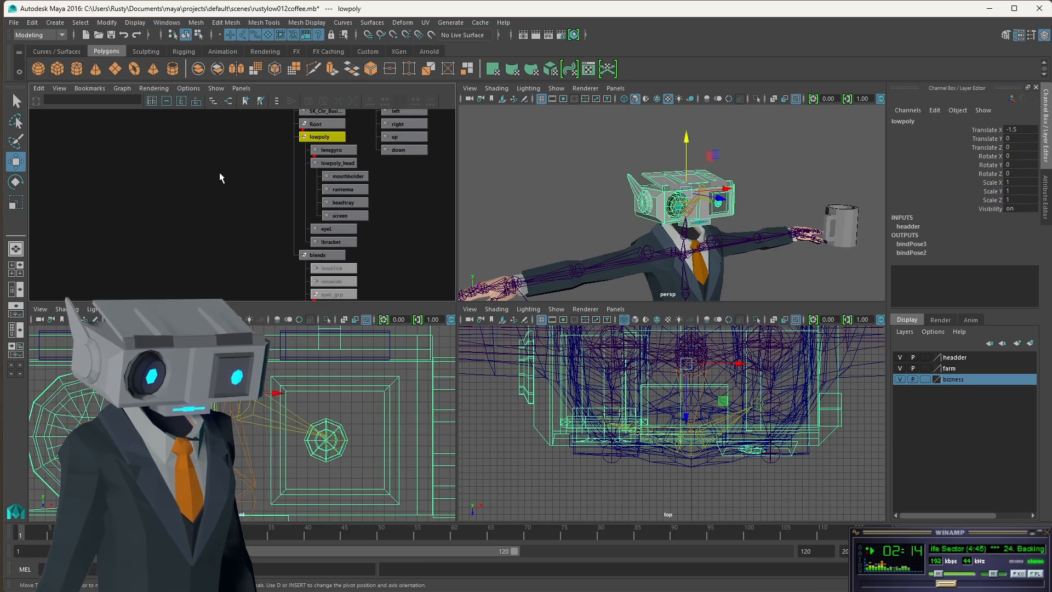
alt+middle_drag(270, 152, 270, 206)
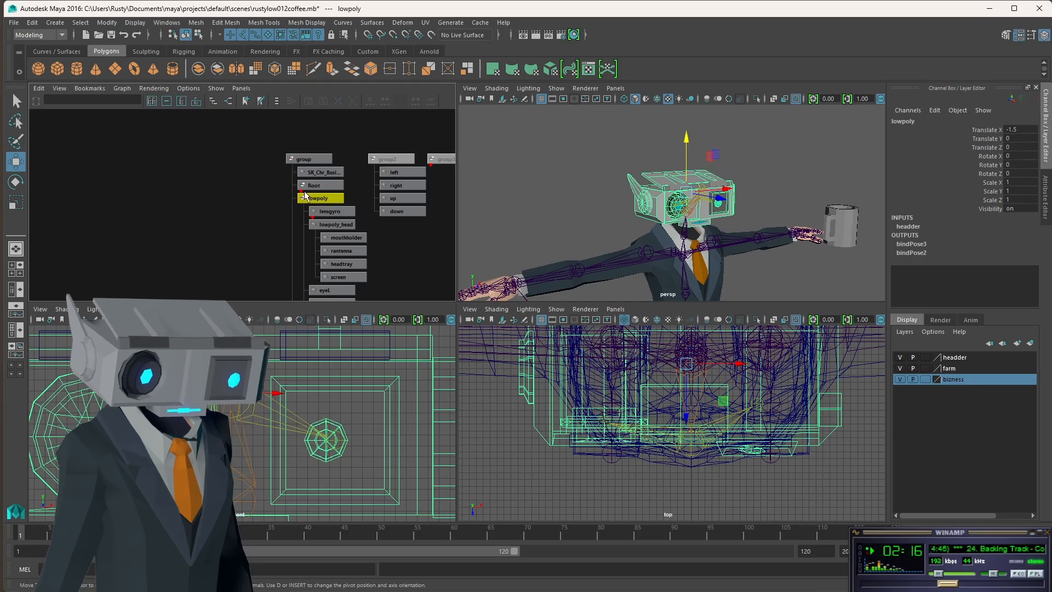
click(319, 173)
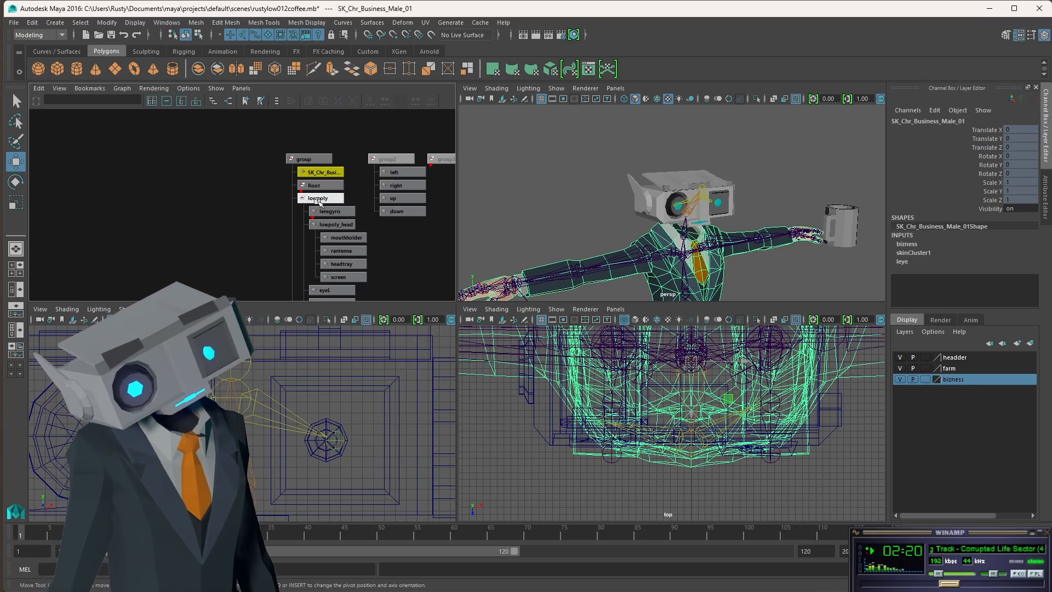
double_click(314, 186)
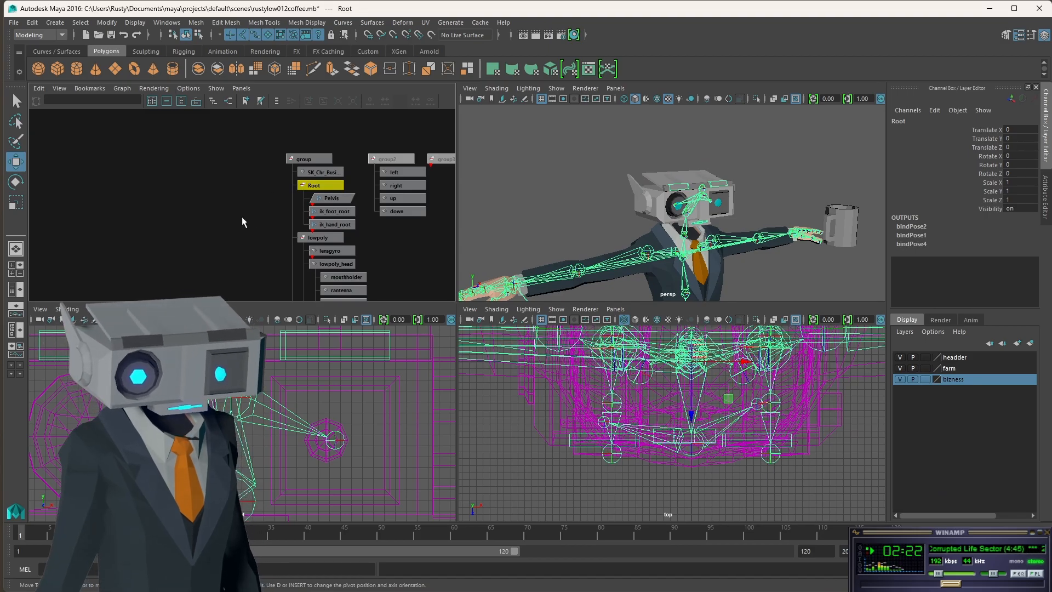
alt+middle_drag(261, 244, 197, 260)
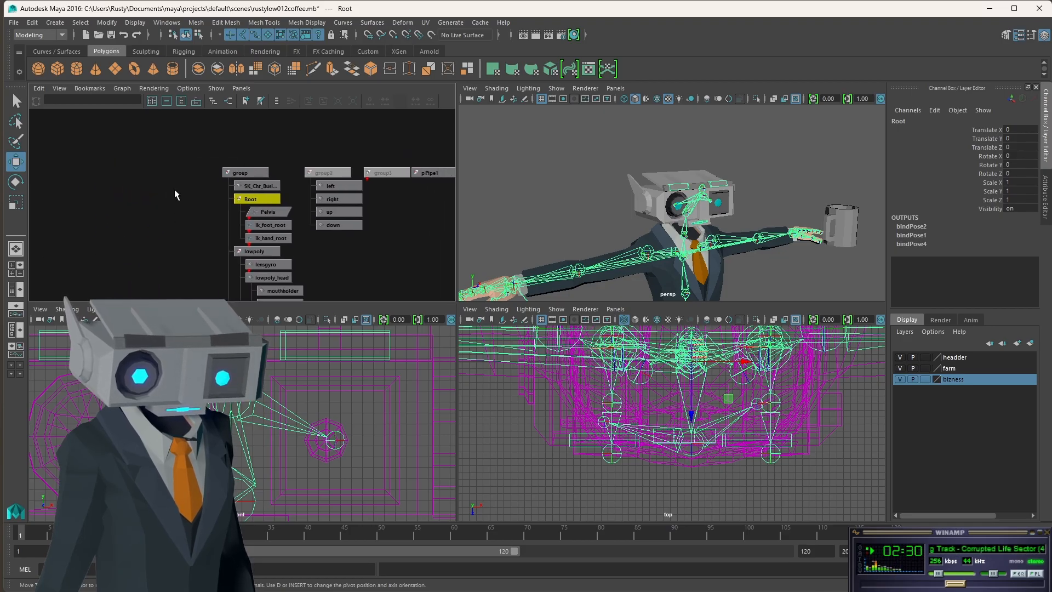
Step: Inspect the monitor node and its child parts under group3, and collapse group3 again
click(385, 172)
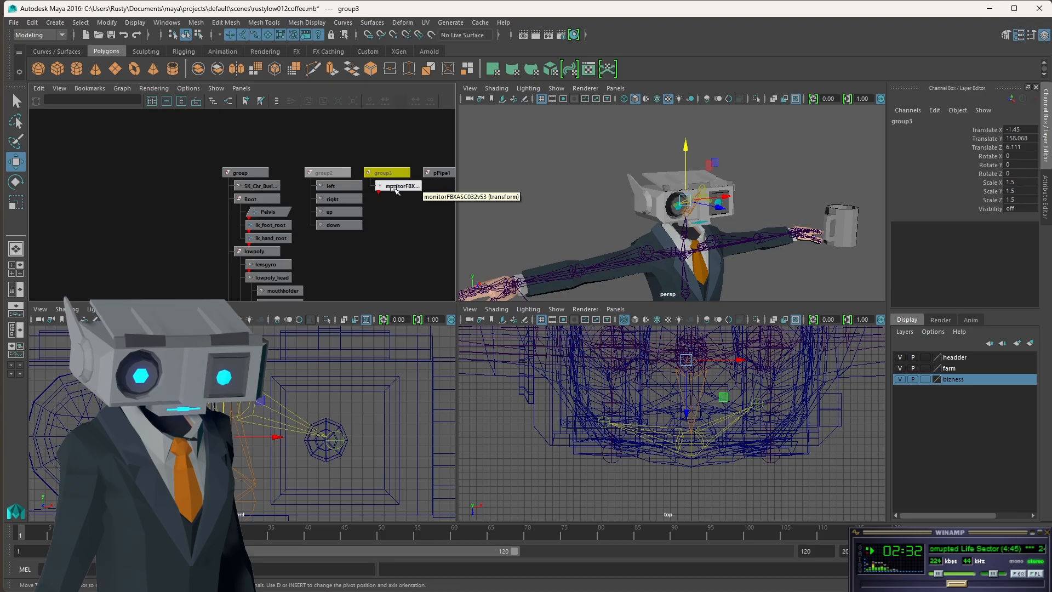
double_click(394, 187)
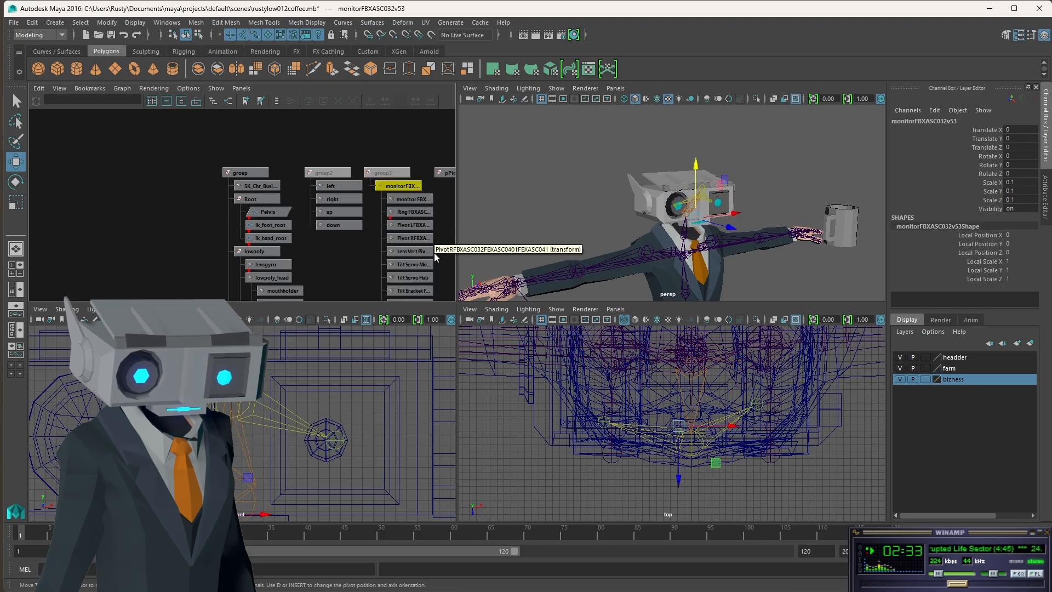
click(389, 173)
double_click(389, 173)
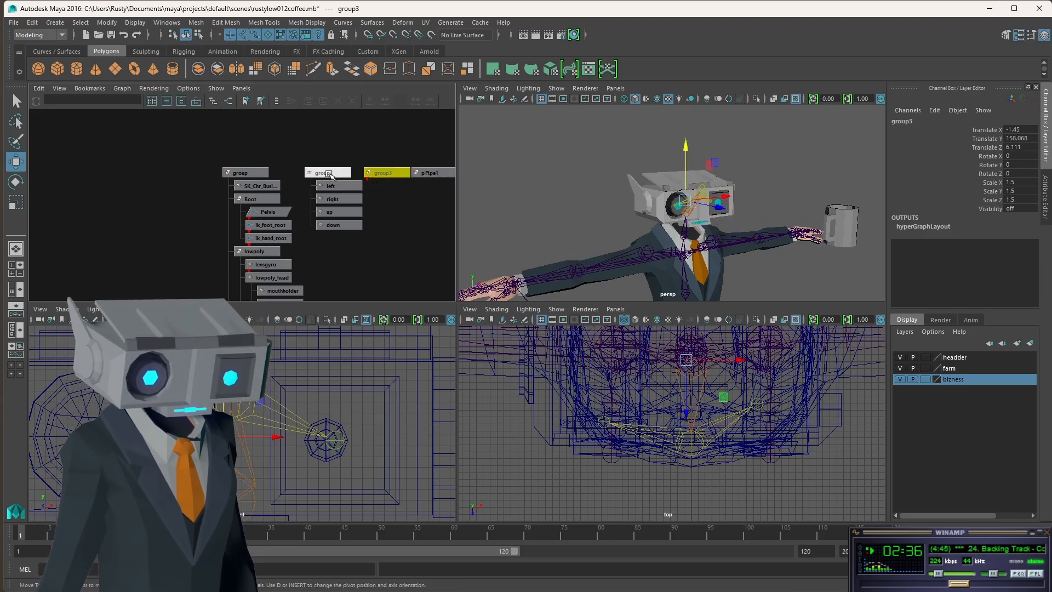
Step: Check the Root and SK_Chr_Business_Male_01 nodes, inspect the Pelvis child joints and collapse the Root hierarchy
click(253, 199)
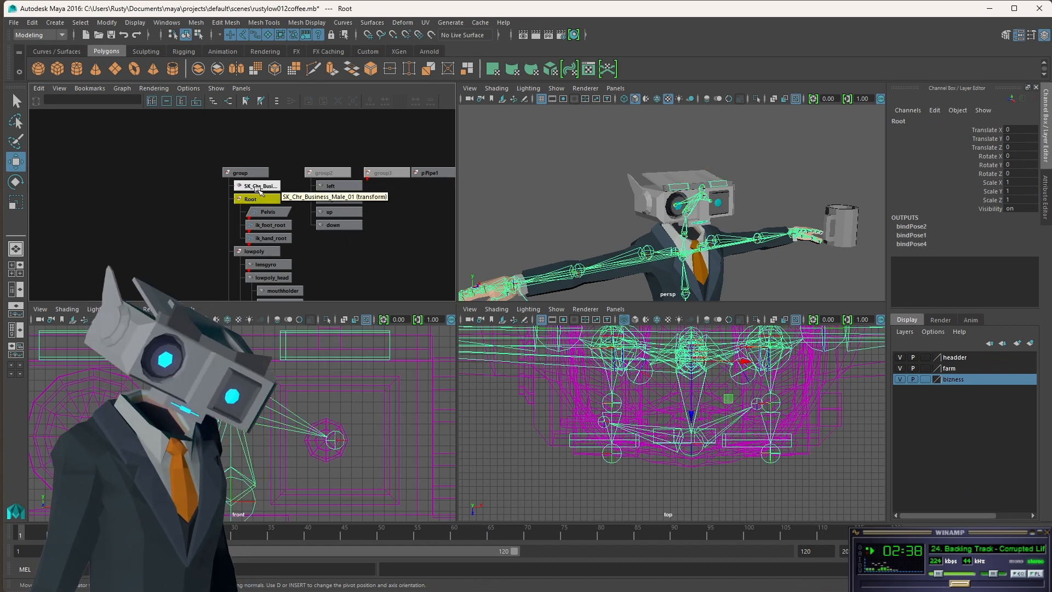
click(256, 187)
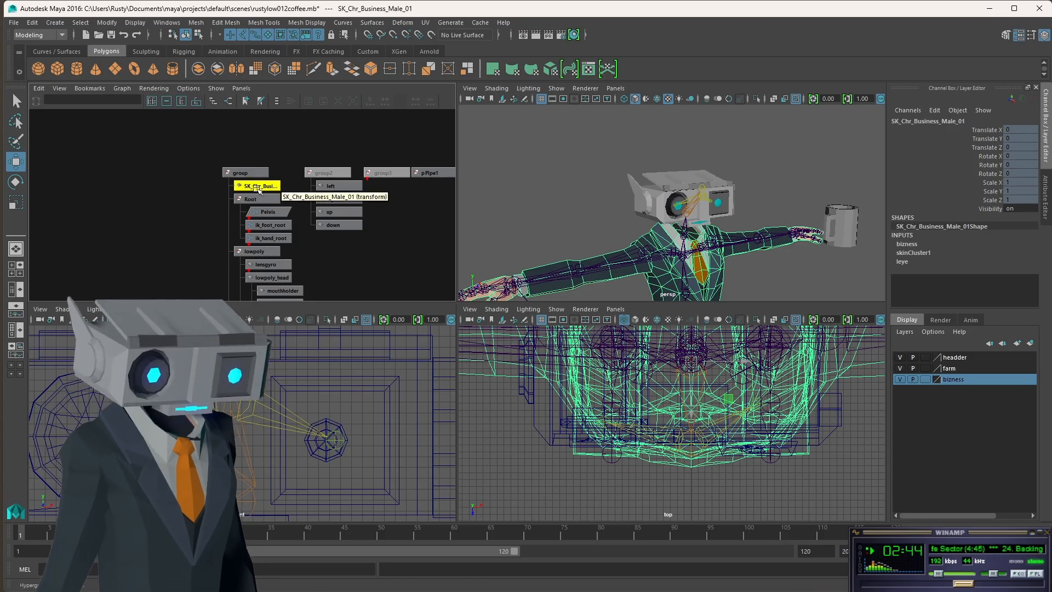
double_click(268, 212)
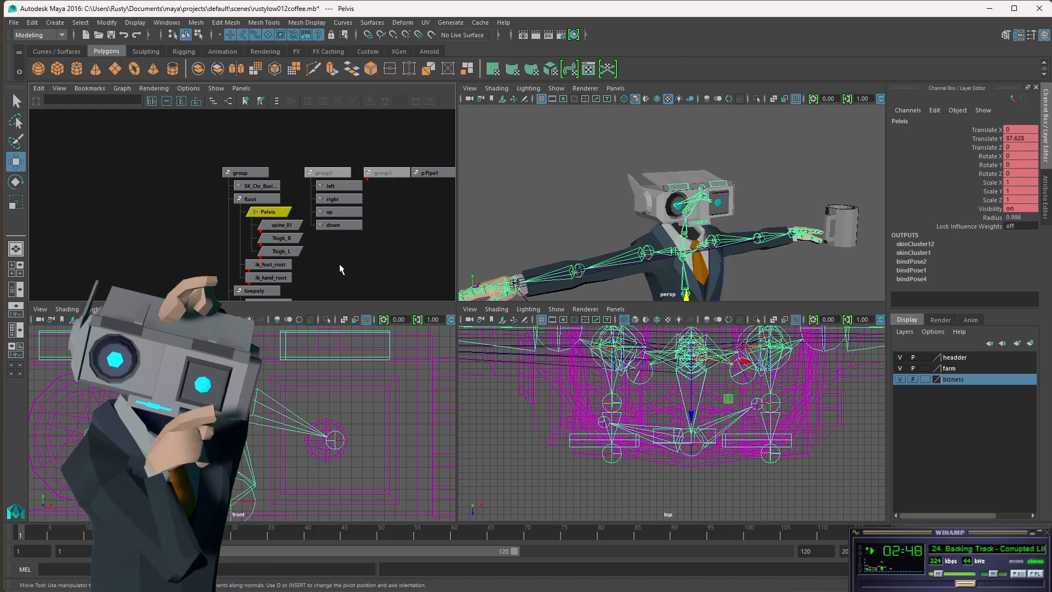
double_click(254, 200)
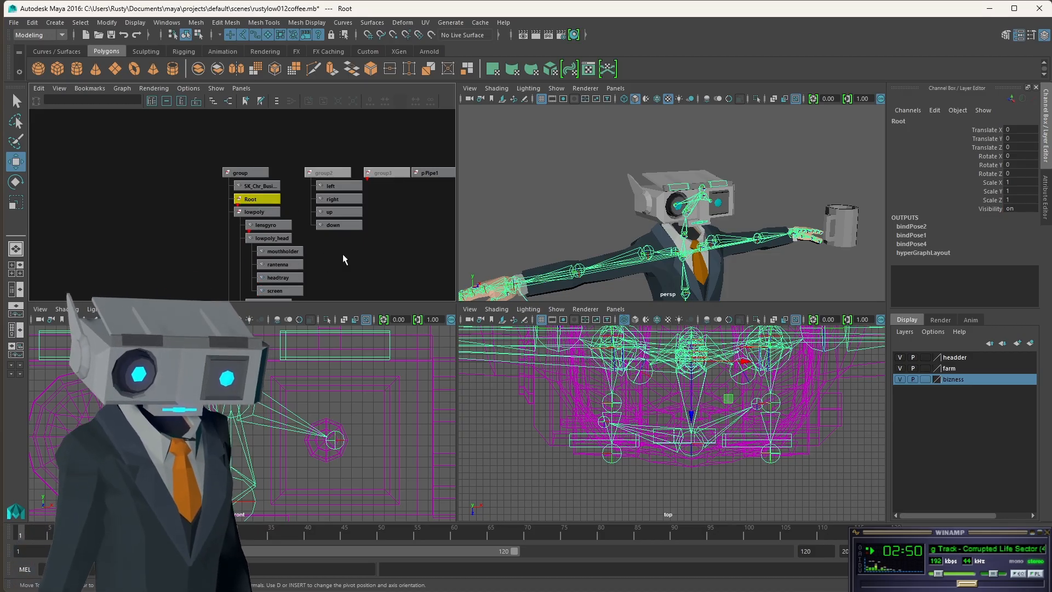
alt+middle_drag(340, 272, 366, 172)
alt+middle_drag(367, 270, 311, 399)
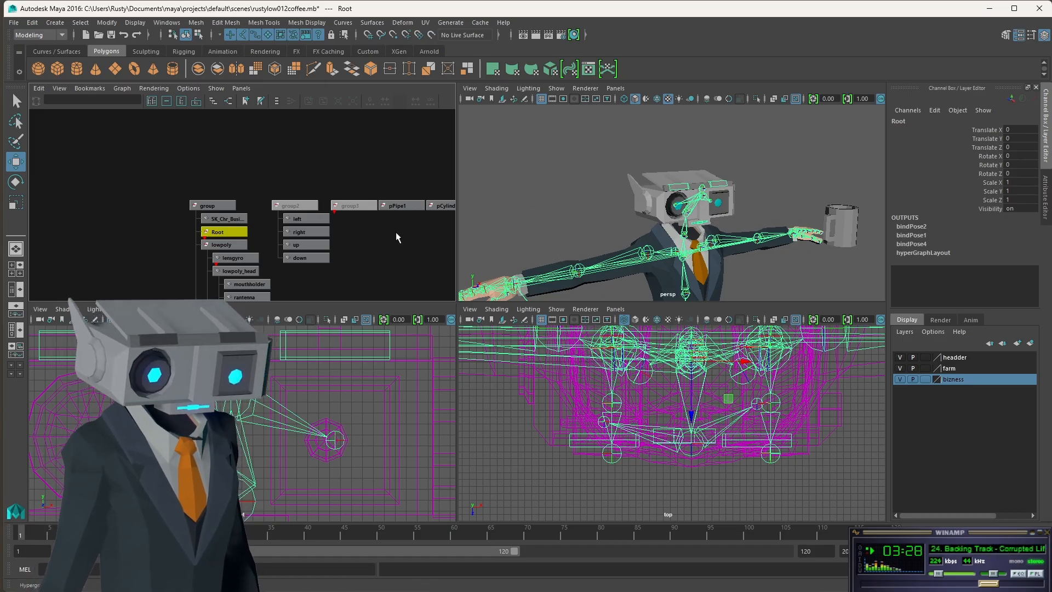
Step: Select the pPipe1, pCylinder1 and pCylinder2 nodes in the Hypergraph and frame the mug in the perspective, front and top views
alt+middle_drag(397, 233, 285, 211)
drag(382, 221, 391, 223)
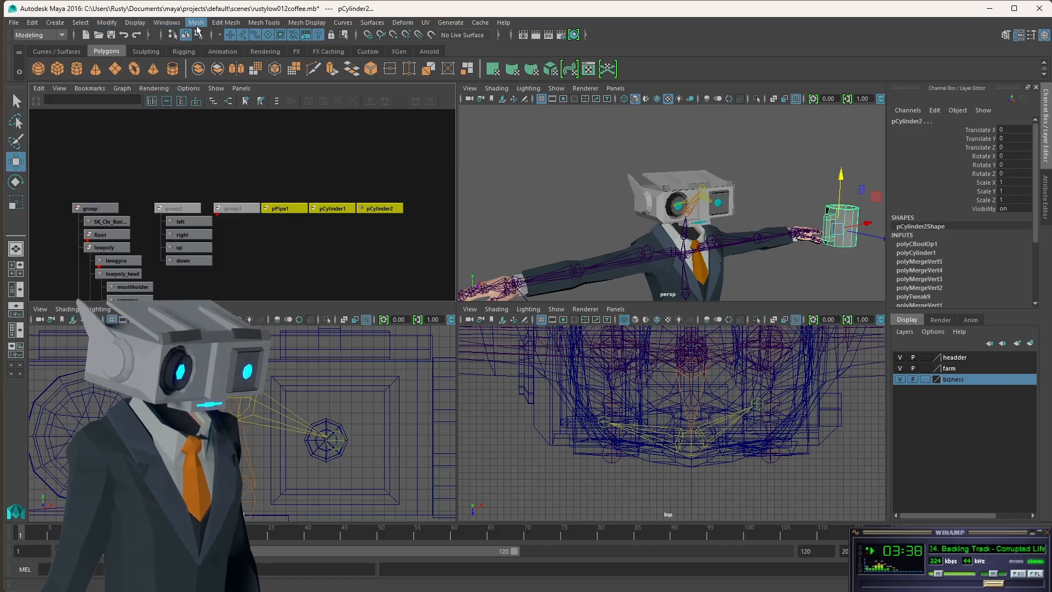
click(232, 24)
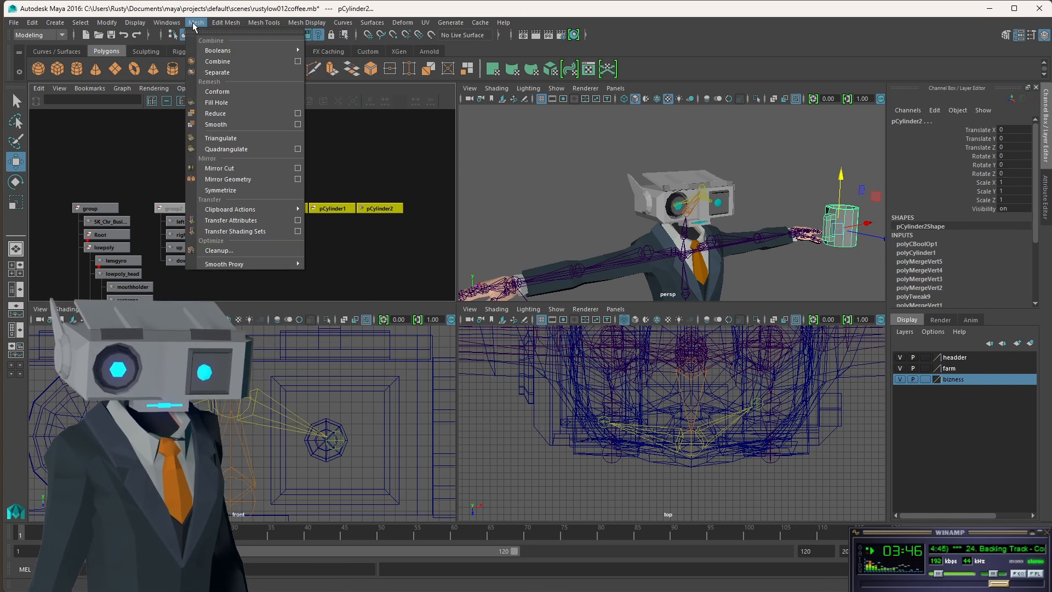
click(196, 8)
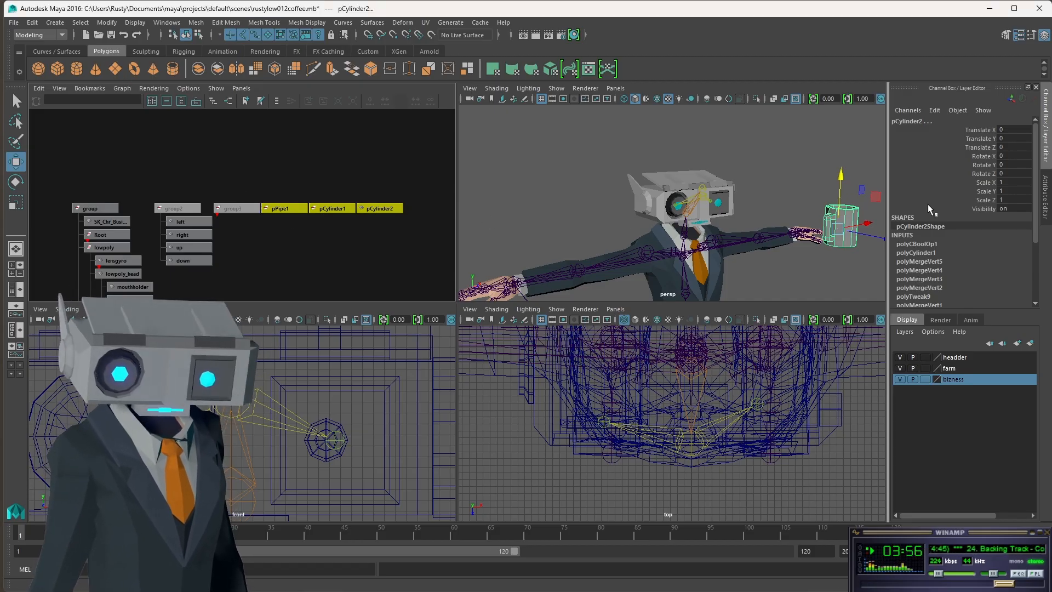
key(f)
key(f)
key(f)
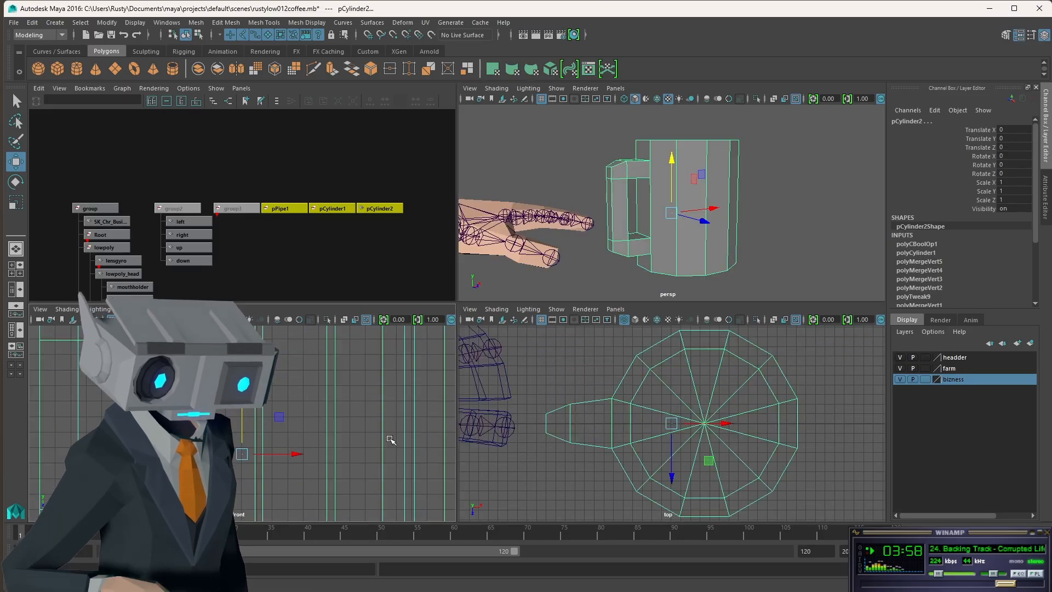
key(a)
key(a)
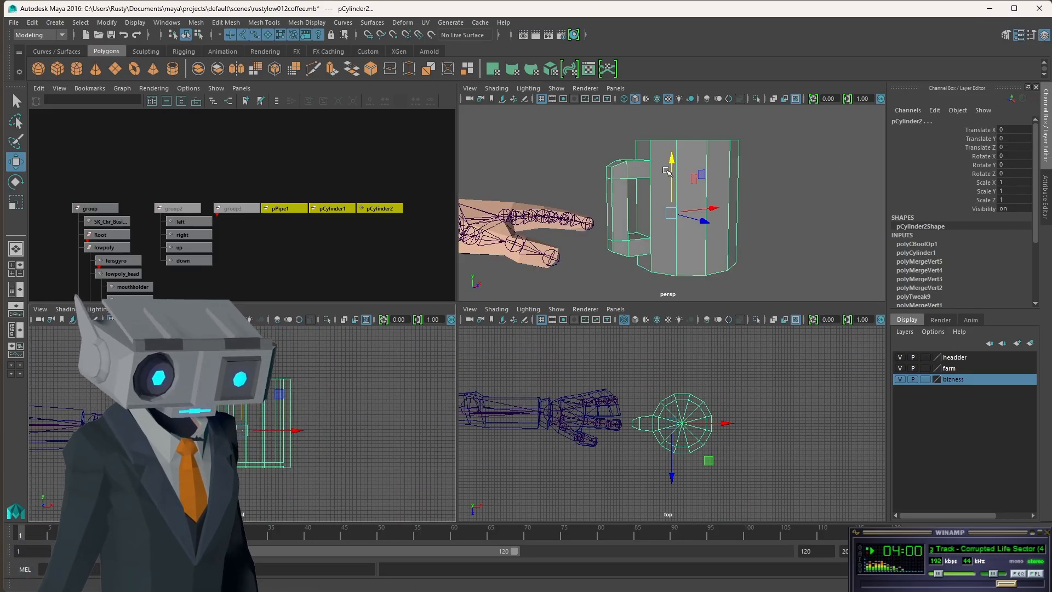
Step: Try to combine the pPipe1, pCylinder1 and pCylinder2 mug nodes into one mesh with Combine
click(266, 166)
drag(265, 165, 418, 229)
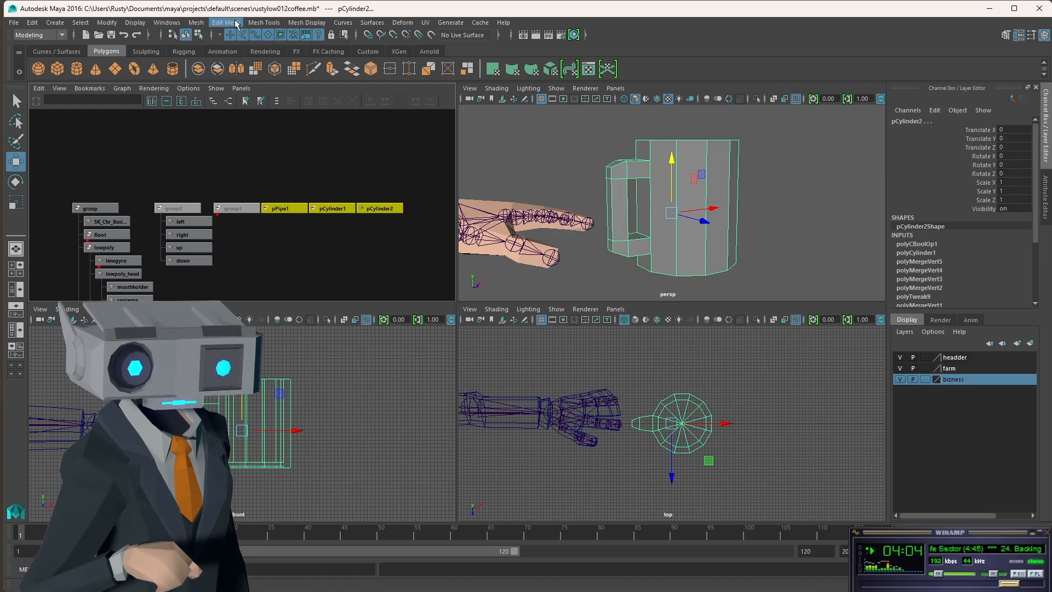
click(195, 24)
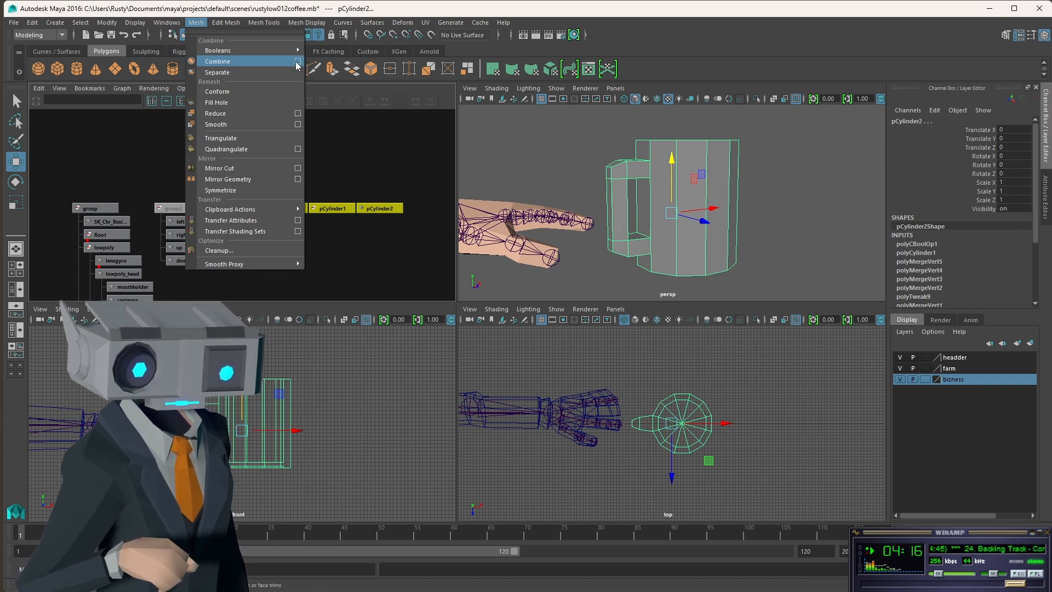
click(296, 63)
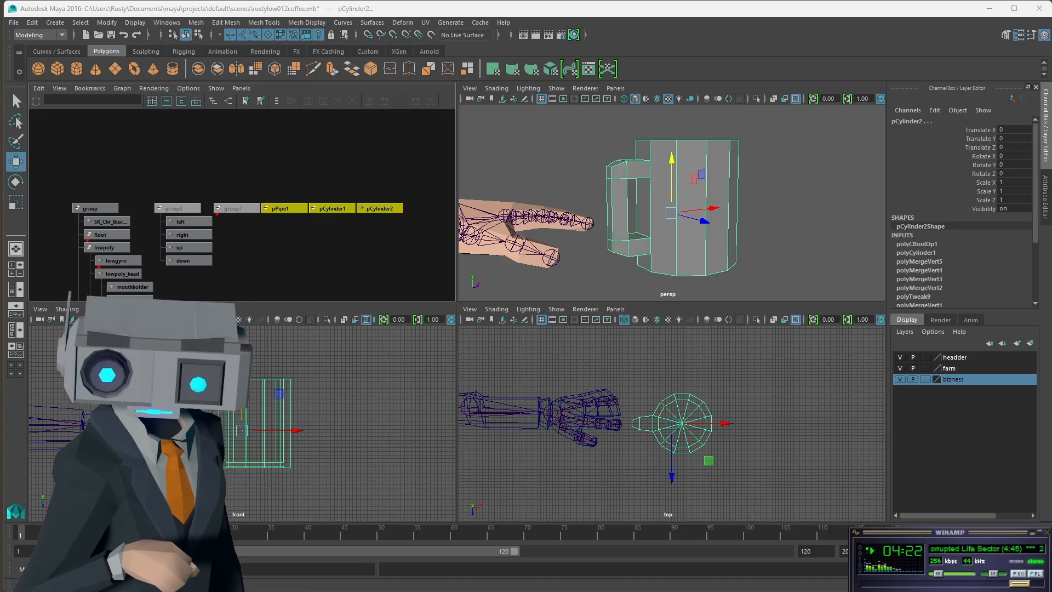
key(g)
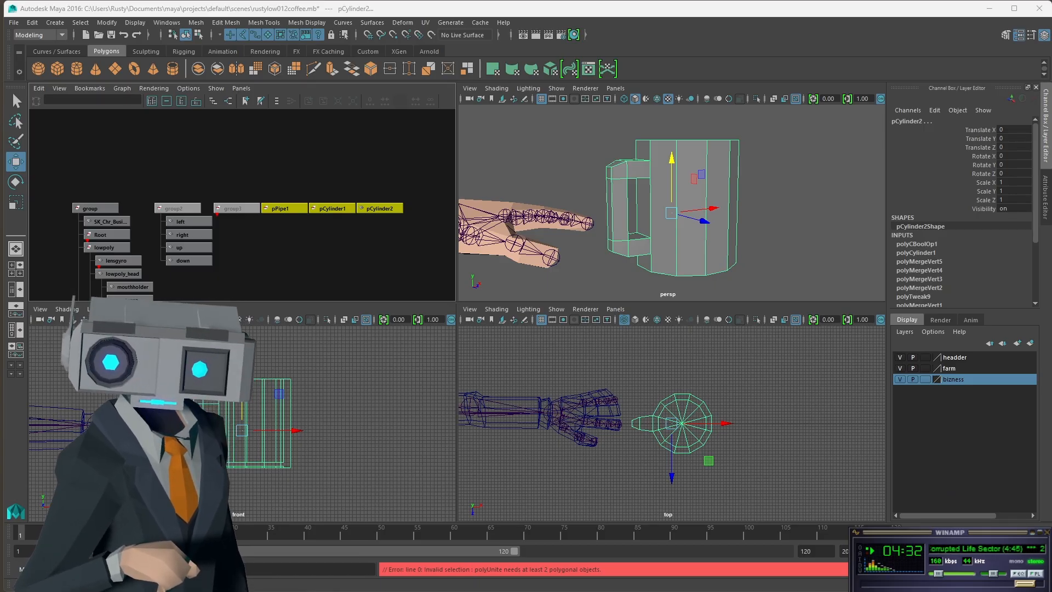
Step: Try to merge the three selected mug nodes with a Boolean operation
click(225, 22)
mouse_move(196, 23)
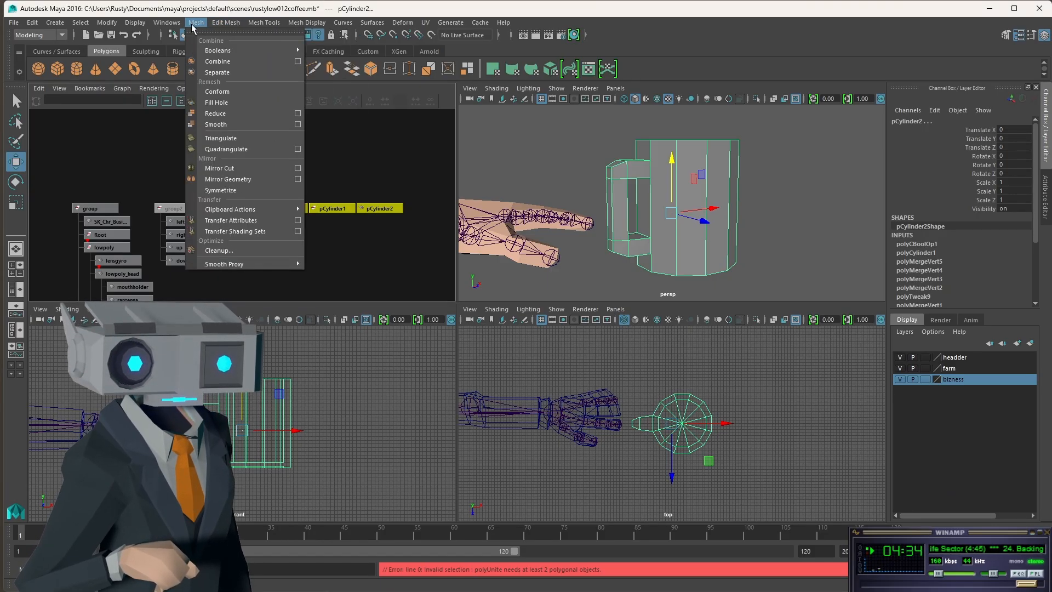
mouse_move(257, 49)
click(387, 60)
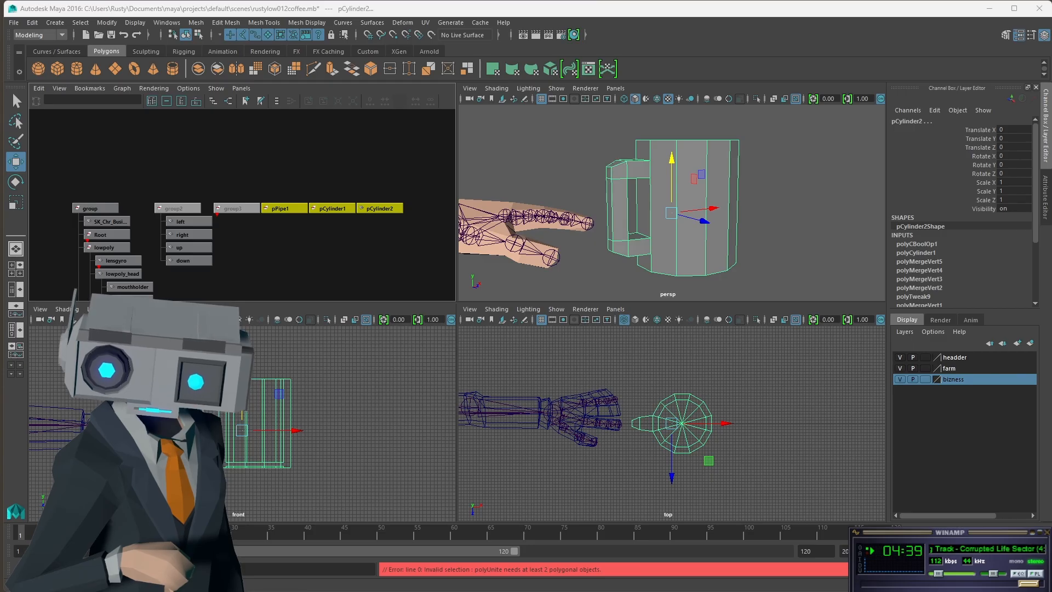
key(g)
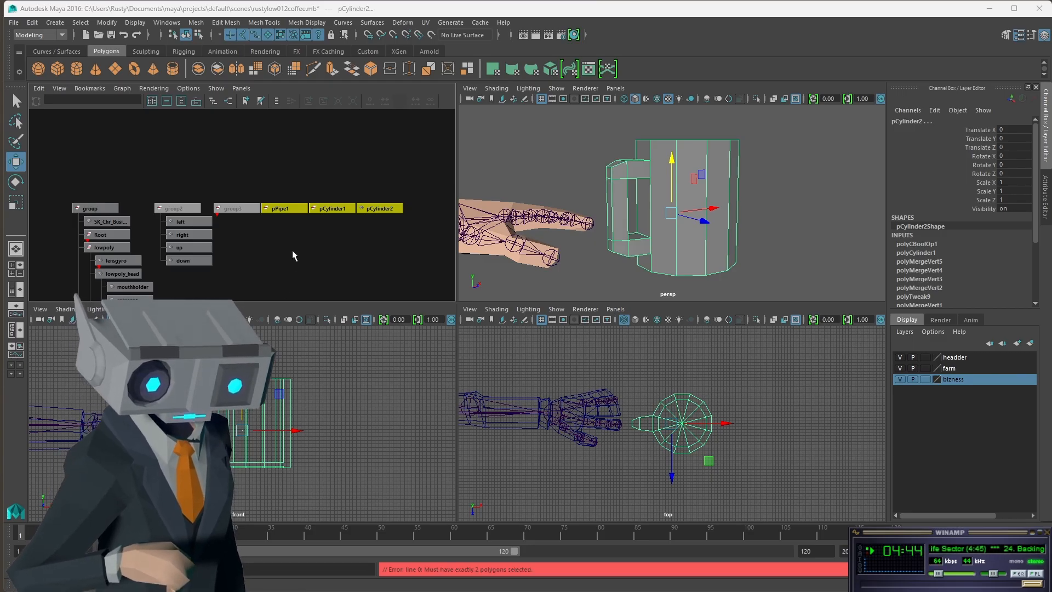
Step: Check what pPipe1 and pCylinder1 contribute to the mug, selecting them together and pPipe1 alone while viewing the mug from above
click(314, 231)
drag(286, 181, 334, 218)
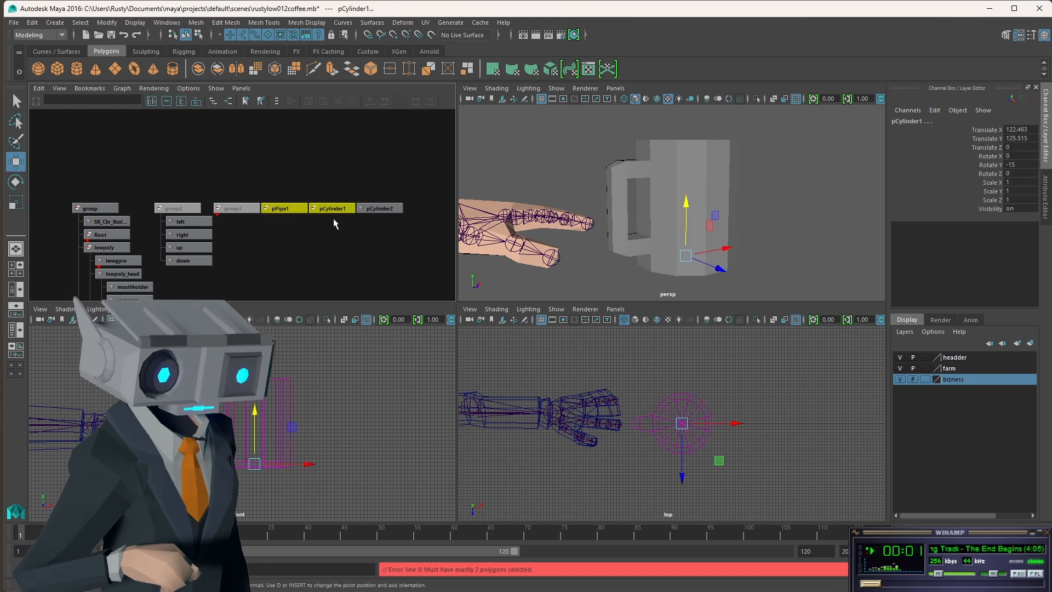
alt+drag(702, 214, 667, 256)
click(311, 183)
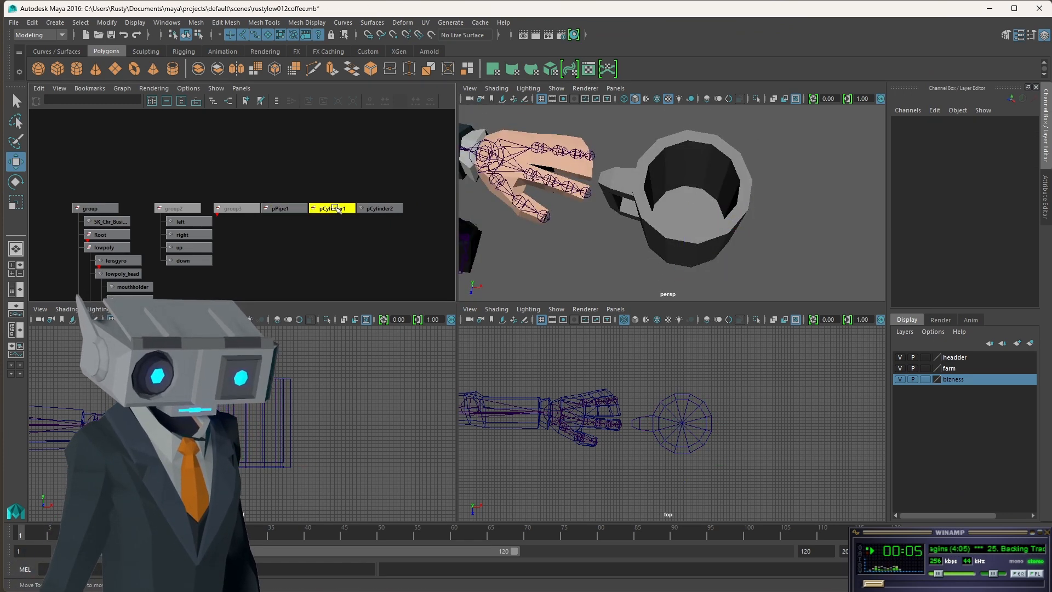
click(283, 210)
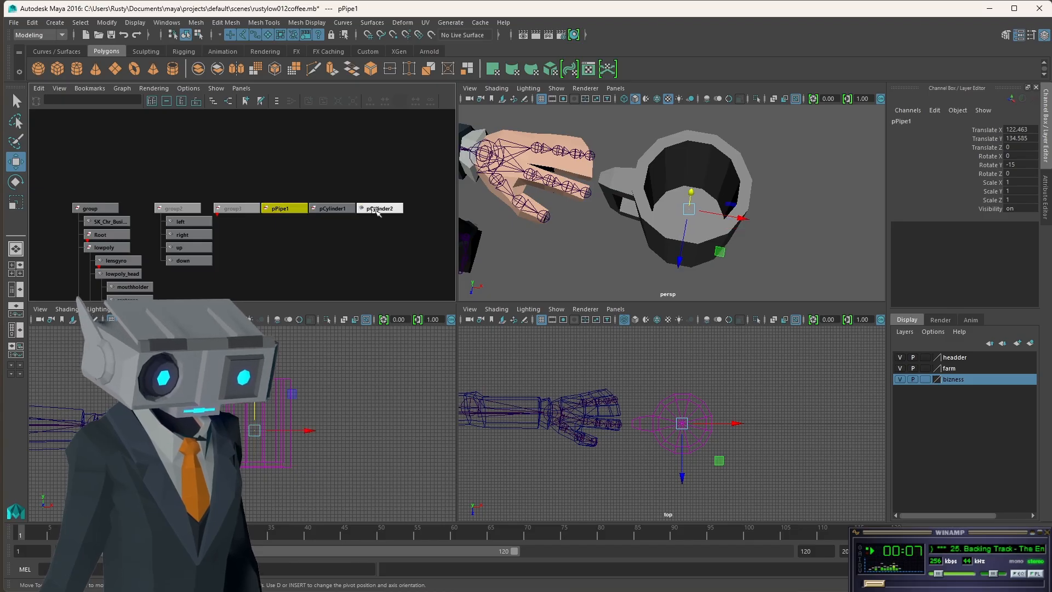
click(197, 36)
click(184, 36)
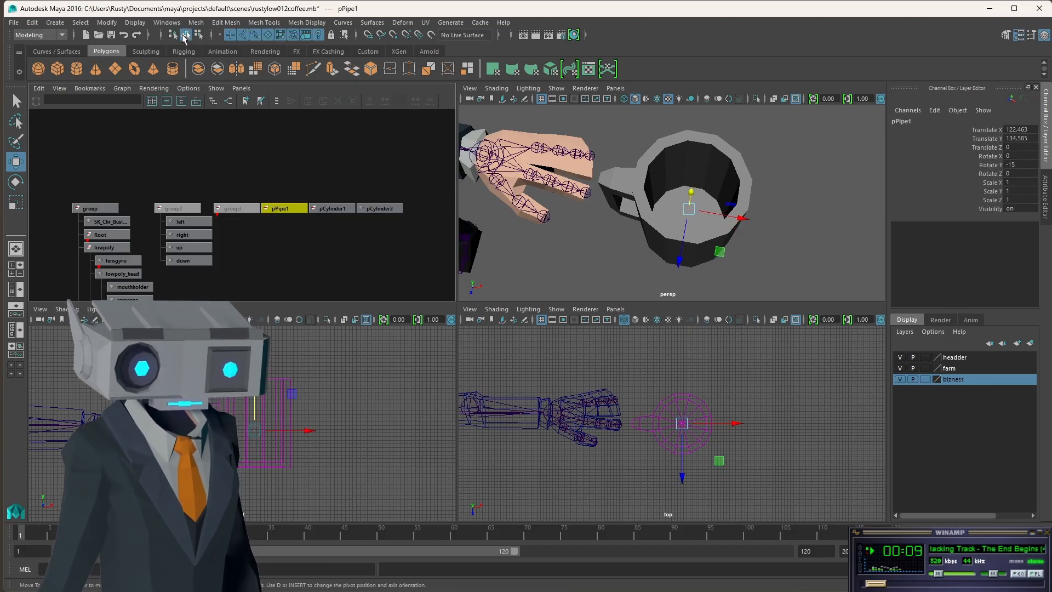
Step: Identify which node holds the mug geometry by selecting the mug in the perspective view and comparing pPipe1, pCylinder1 and pCylinder2
click(296, 179)
click(280, 209)
click(331, 209)
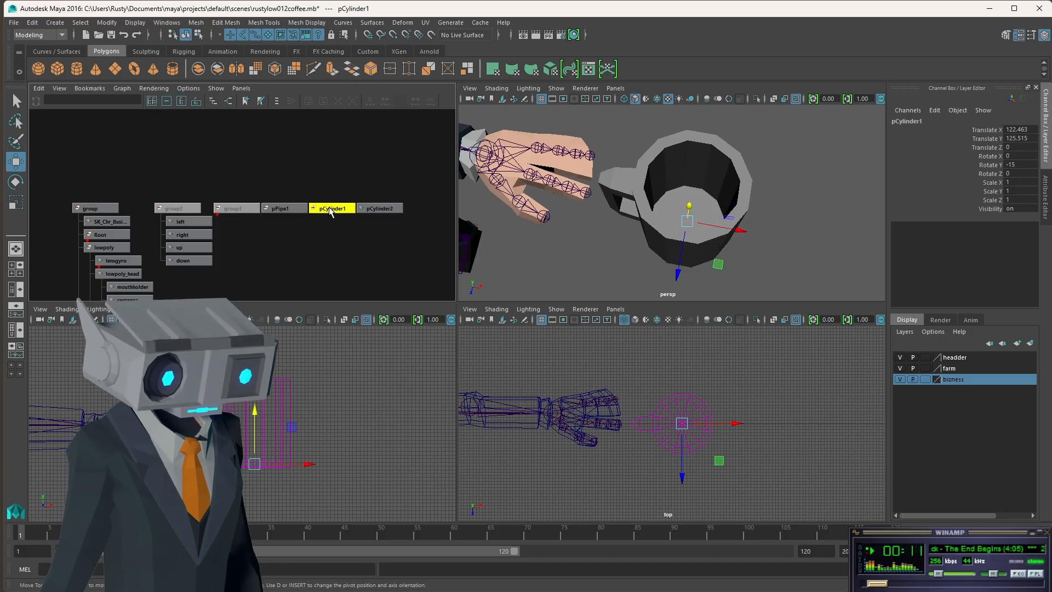
drag(796, 148, 615, 284)
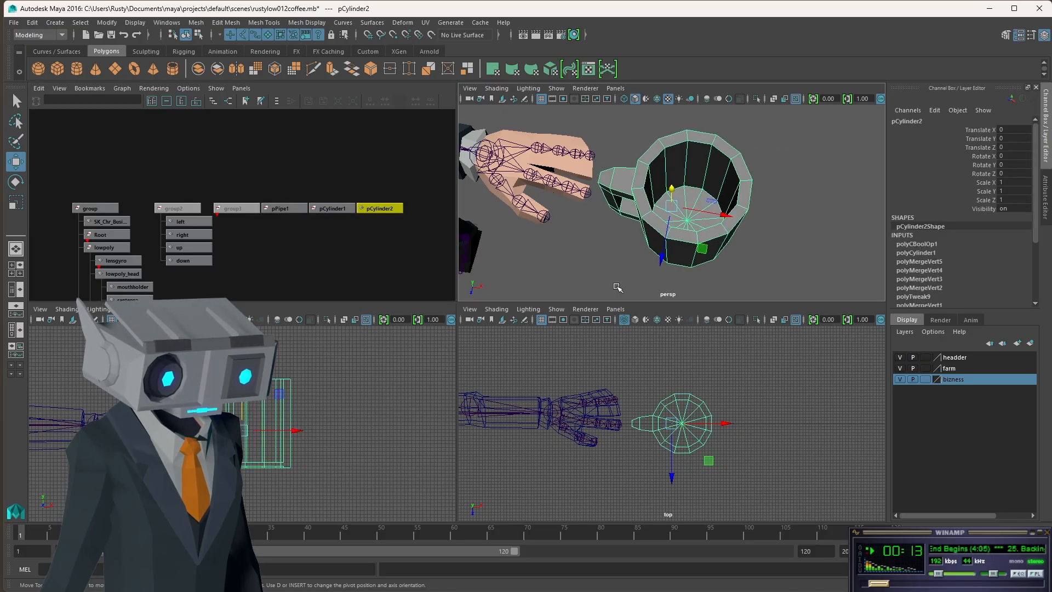
click(372, 236)
click(379, 209)
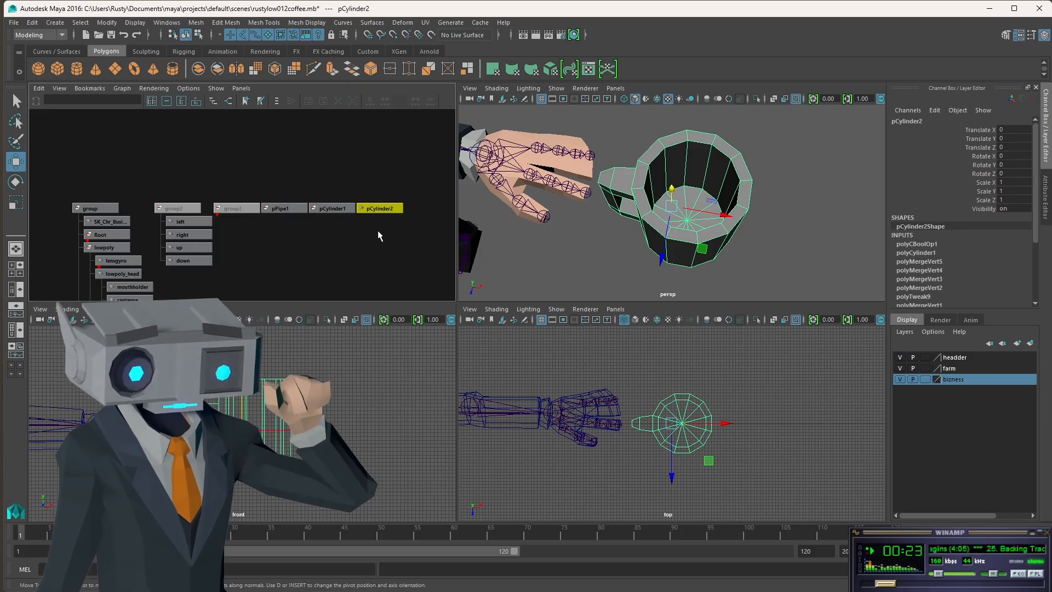
click(400, 185)
click(290, 212)
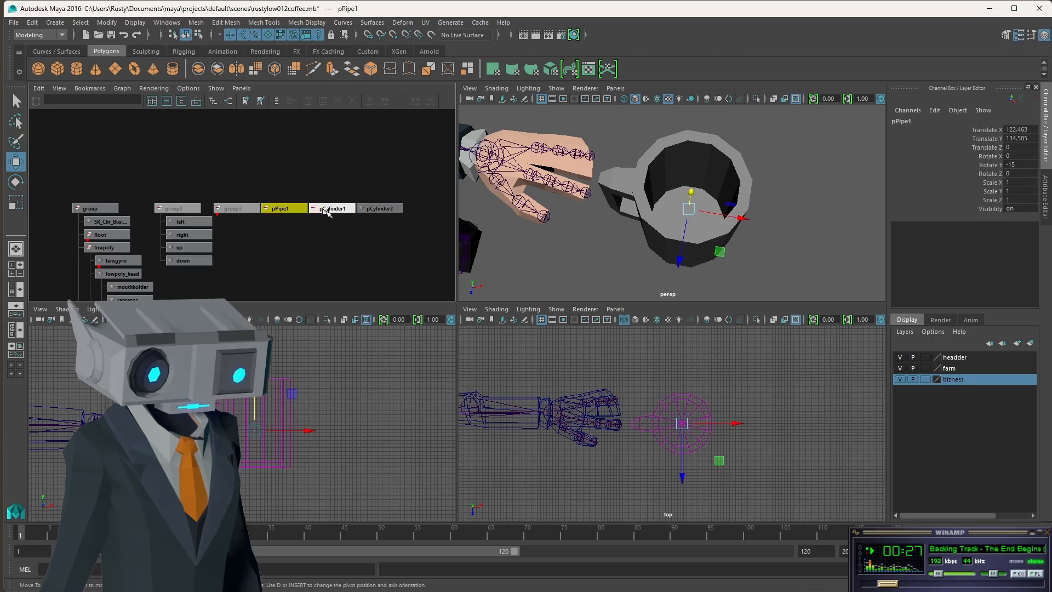
Step: Rename the pCylinder2 node, which holds the finished mug mesh, to mug
click(334, 211)
click(392, 212)
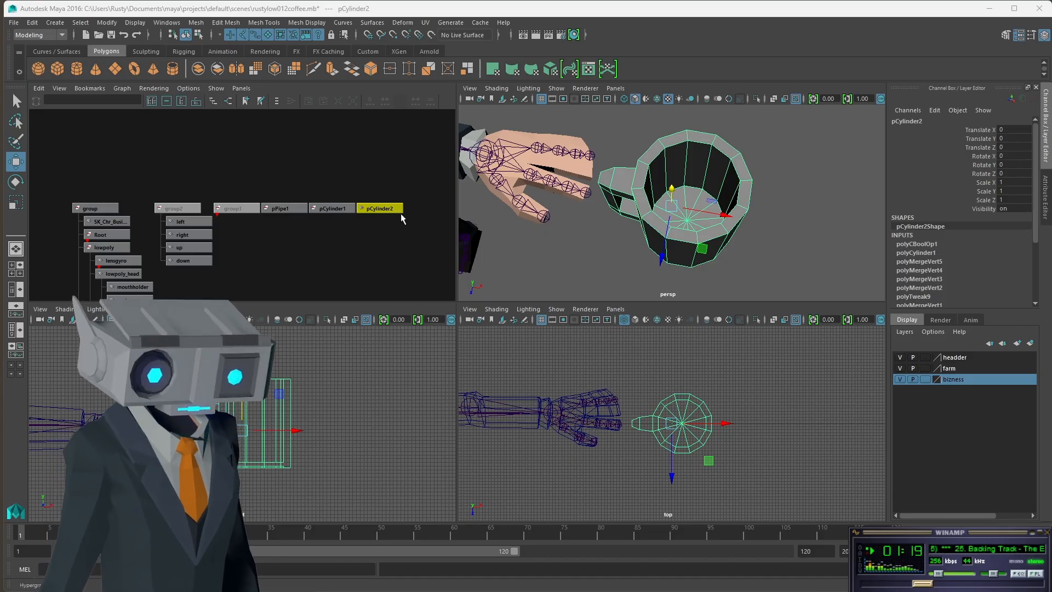
click(382, 211)
click(383, 210)
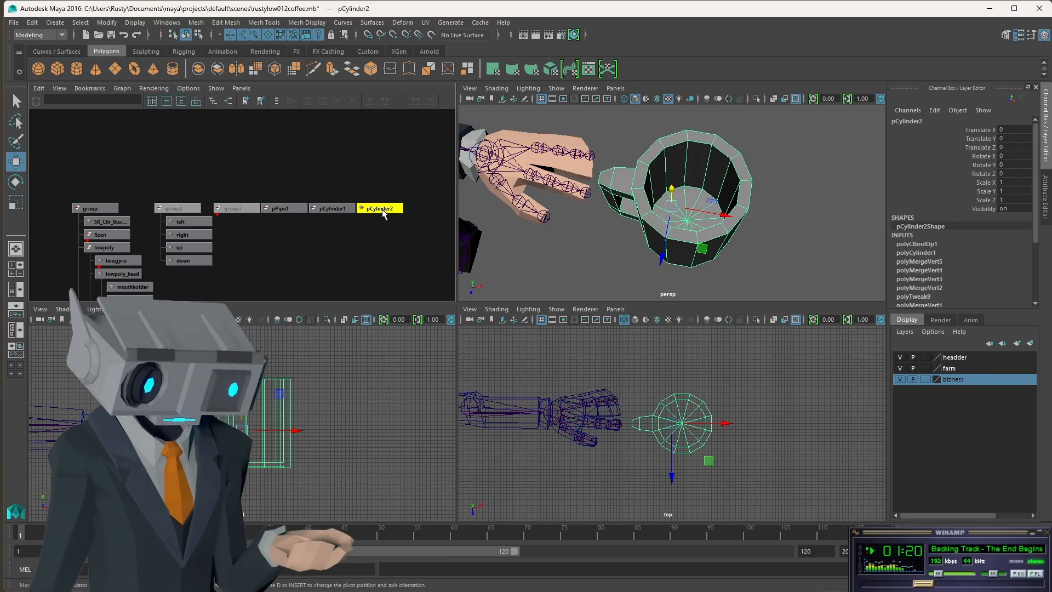
click(922, 122)
text(mug)
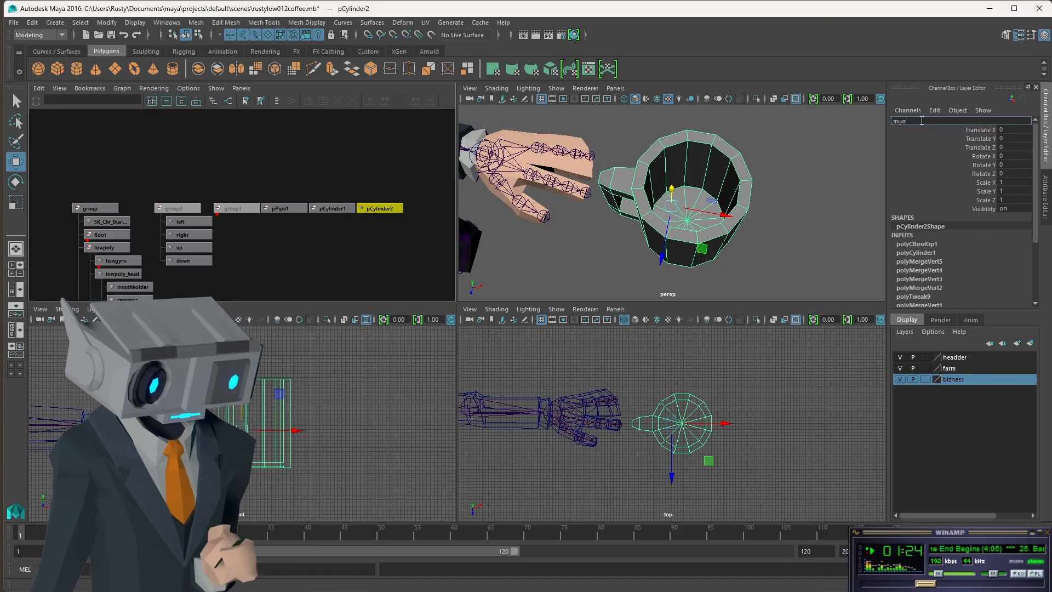
key(Return)
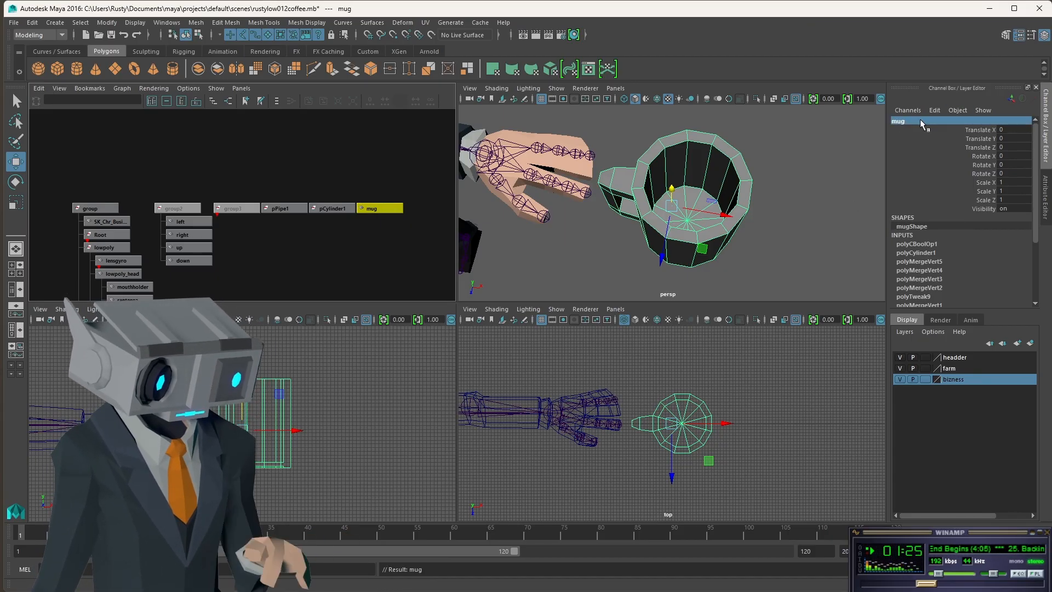
Step: Duplicate the mug node in place and select the new copy in the scene hierarchy
click(323, 230)
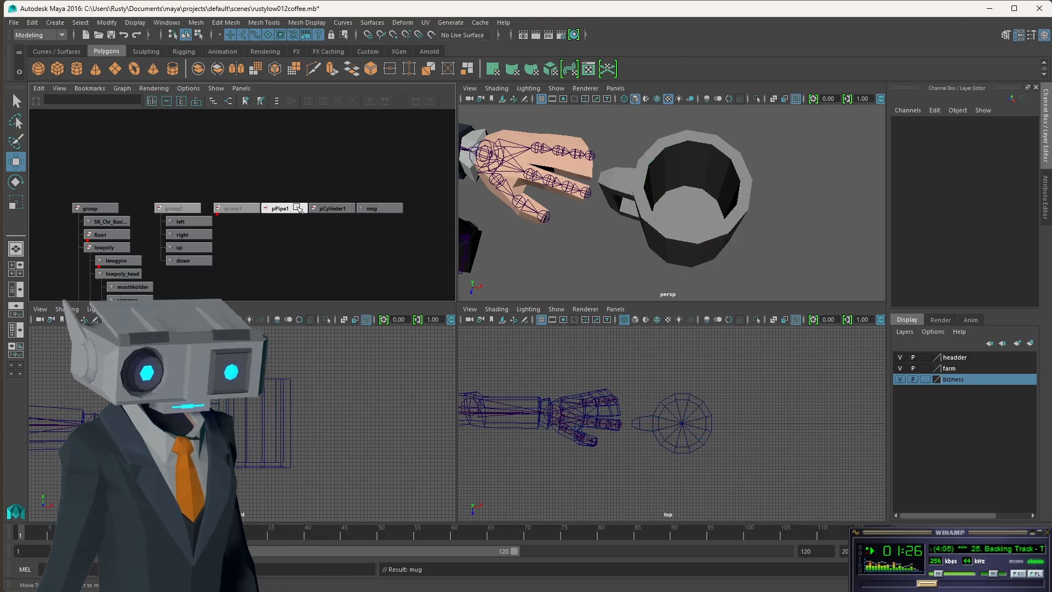
drag(297, 205, 321, 225)
drag(364, 189, 408, 221)
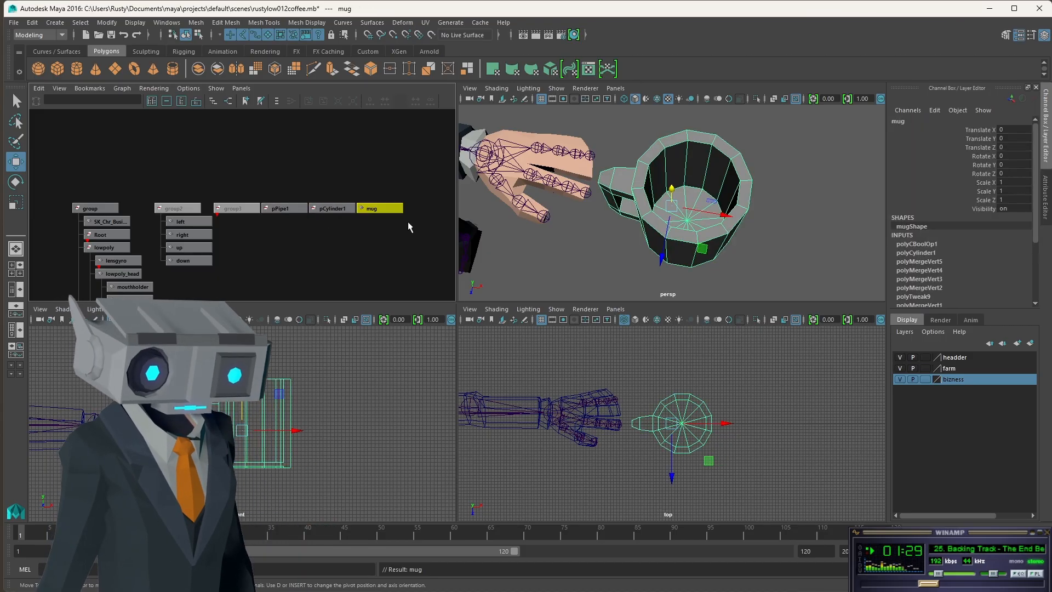
scroll(311, 427, up, 3)
alt+middle_drag(258, 430, 380, 426)
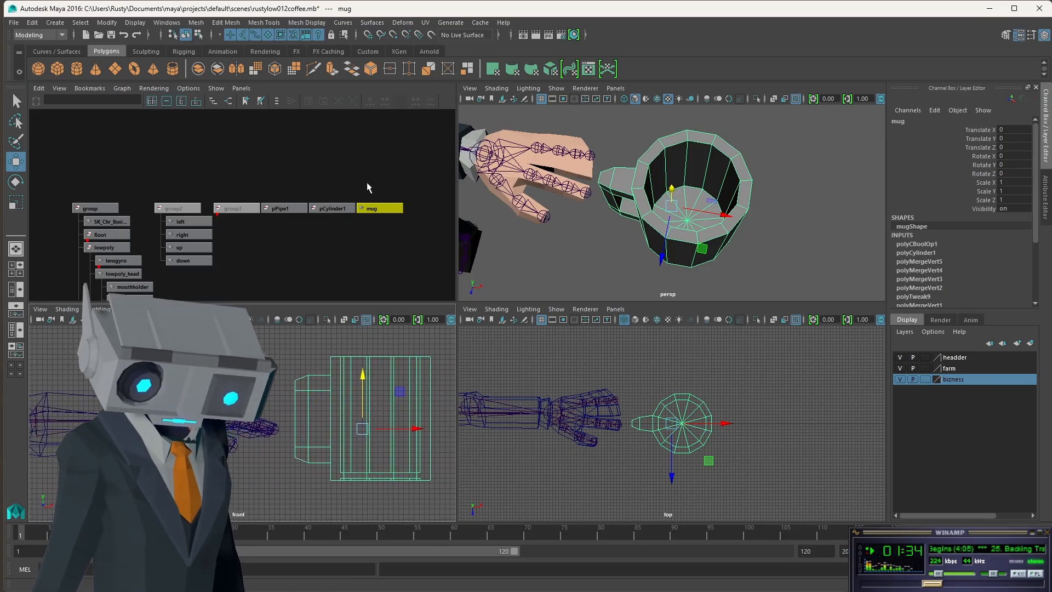
key(ctrl+d)
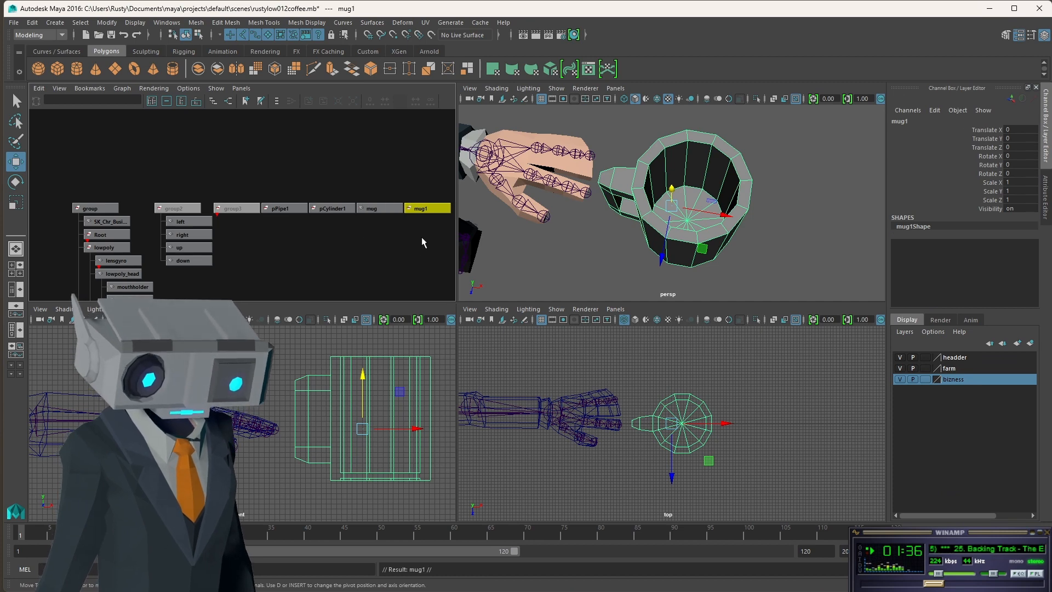
click(422, 235)
click(426, 211)
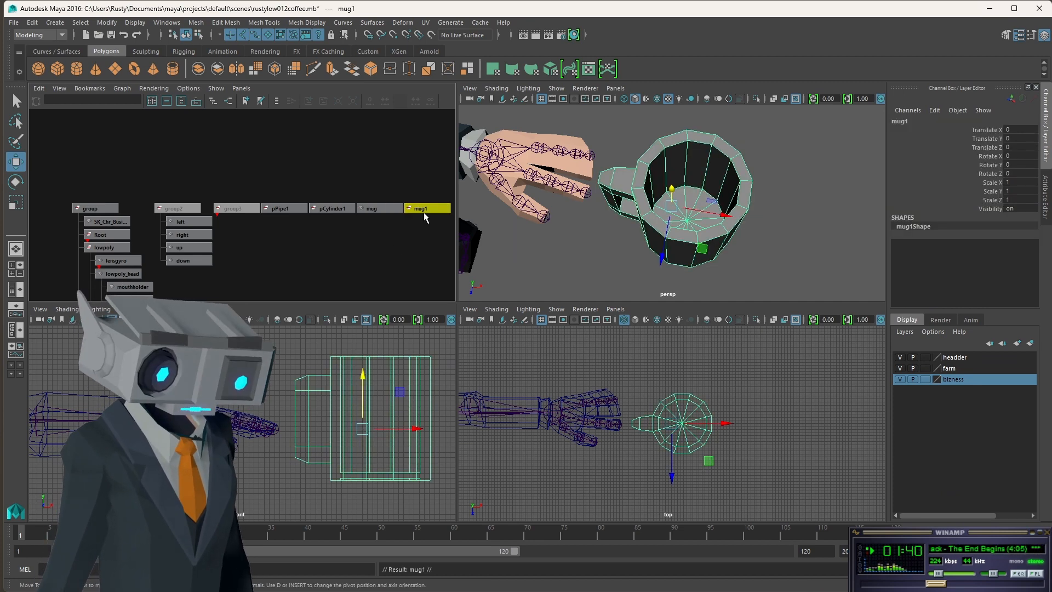
Step: Rename the duplicated mug node to stein
double_click(903, 120)
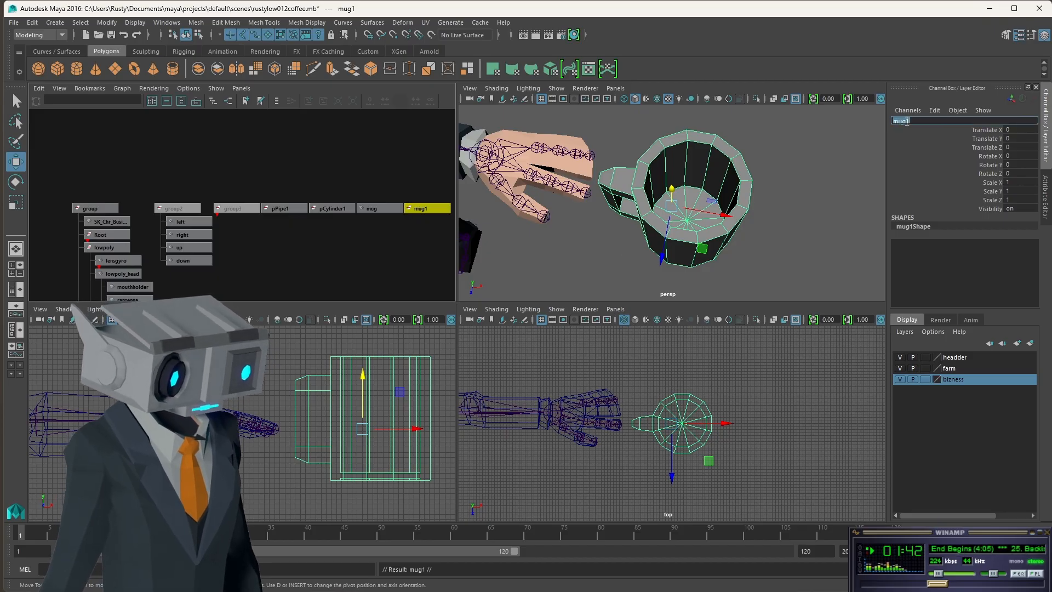
text(b)
key(BackSpace)
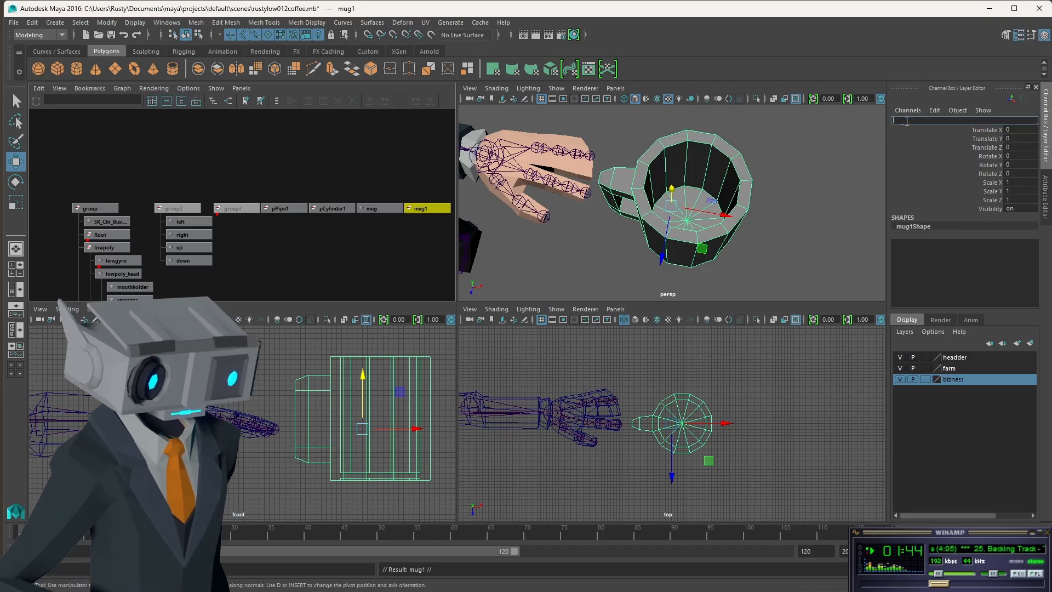
text(stein)
key(Return)
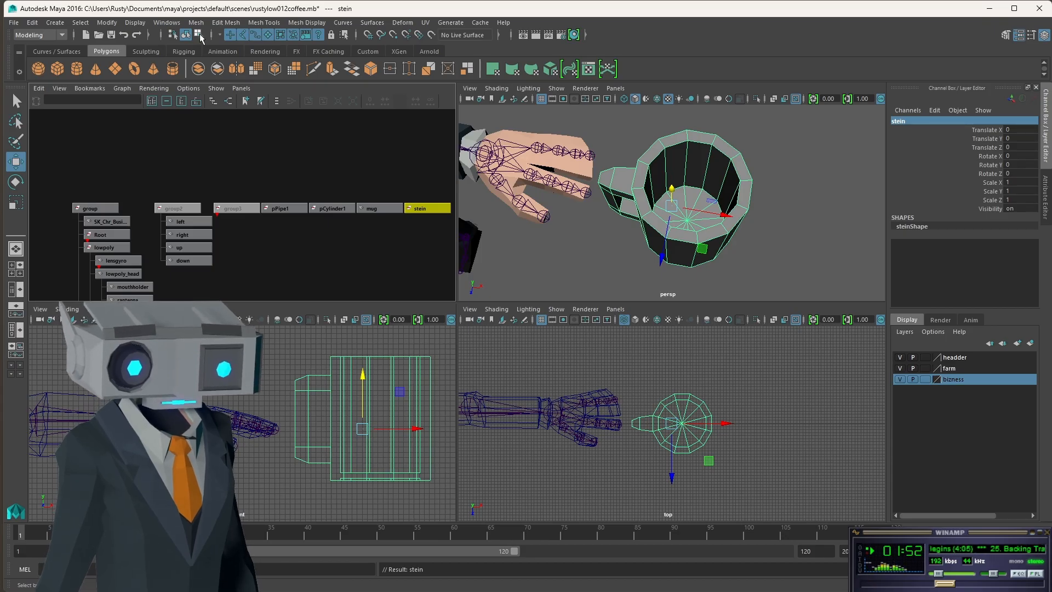
Step: Stretch the stein taller in the front view by raising its upper vertices and lowering its bottom vertices, including those of the handle
key(F8)
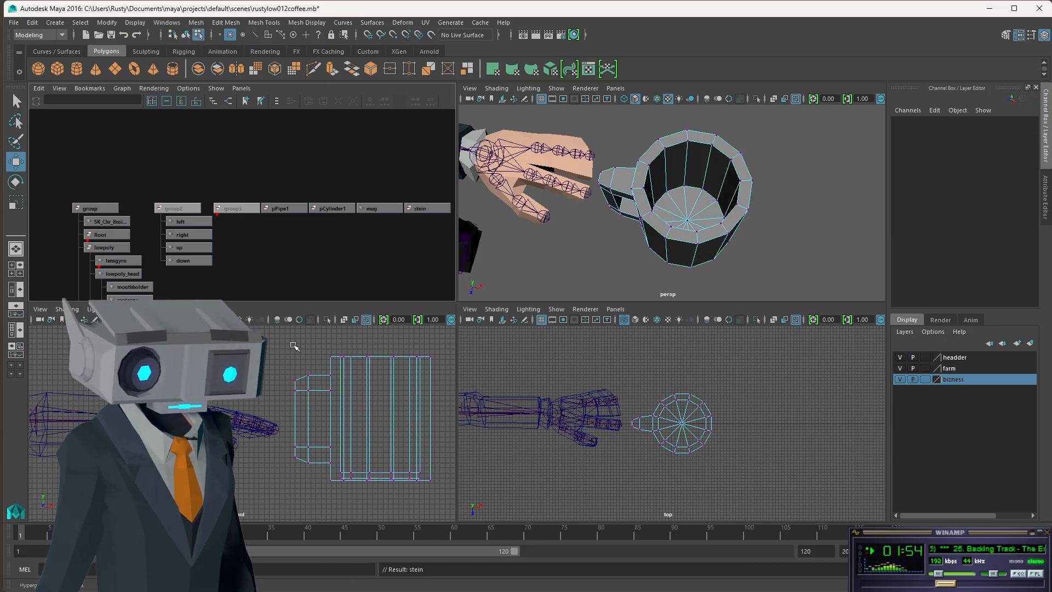
scroll(423, 418, down, 2)
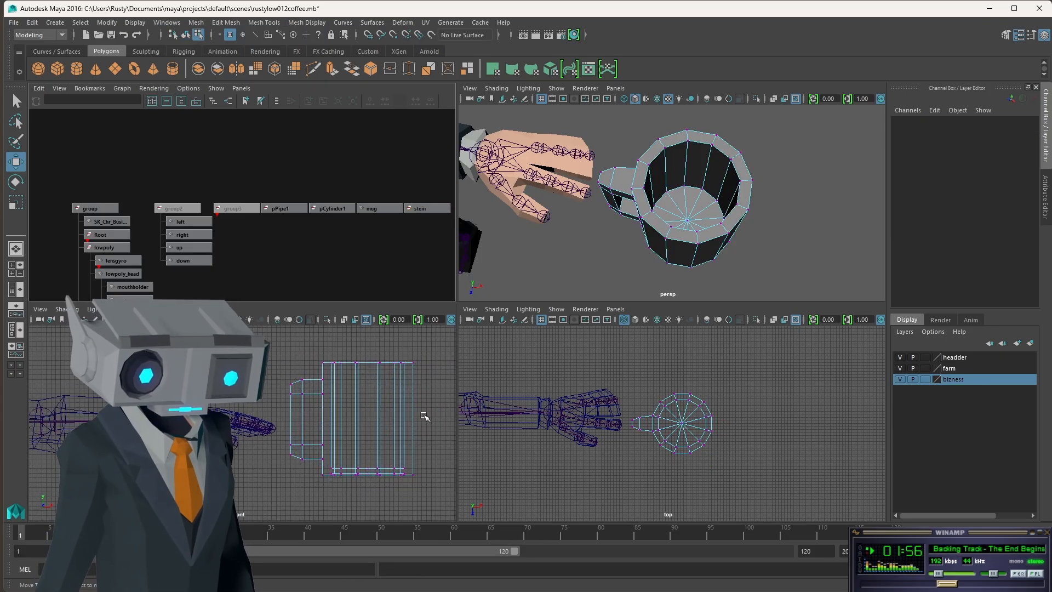
drag(437, 347, 319, 403)
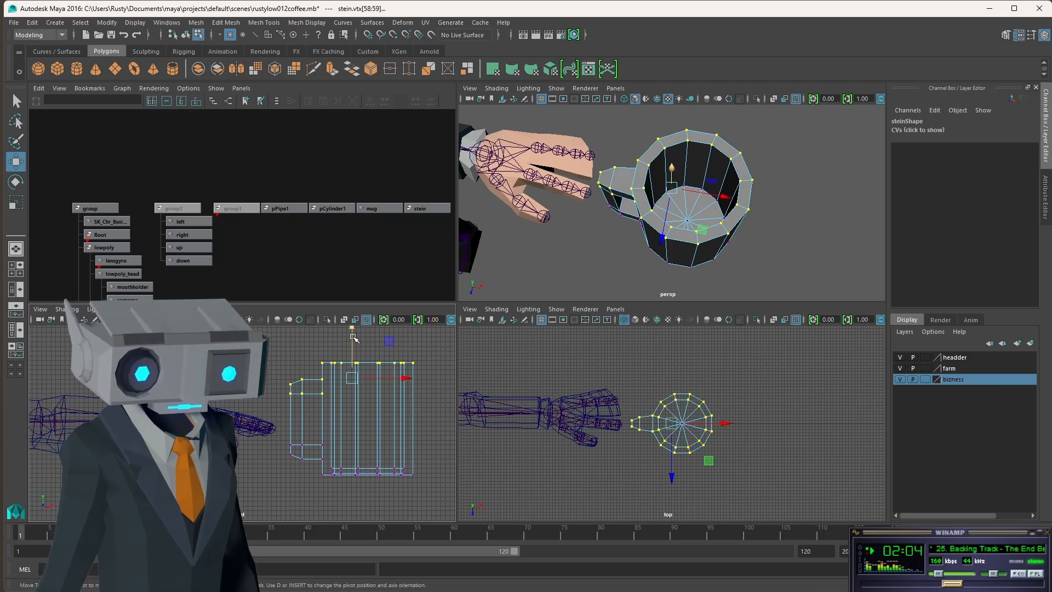
drag(353, 337, 348, 294)
drag(283, 429, 440, 487)
drag(352, 407, 352, 420)
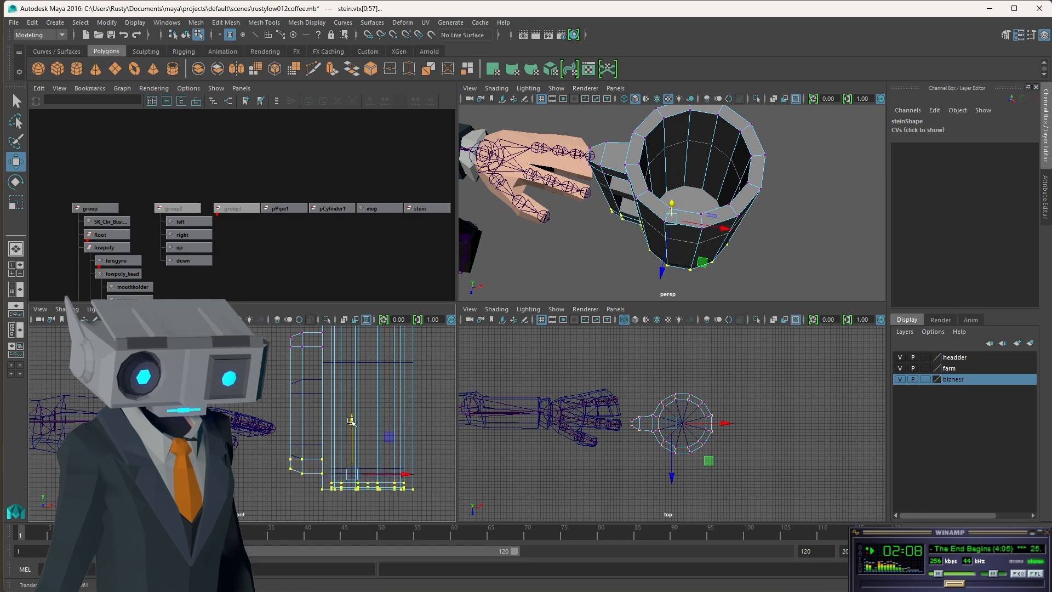
Step: Try to flare the stein's base by scaling only the body's bottom vertices outward and shifting them away from the handle
drag(268, 445, 435, 513)
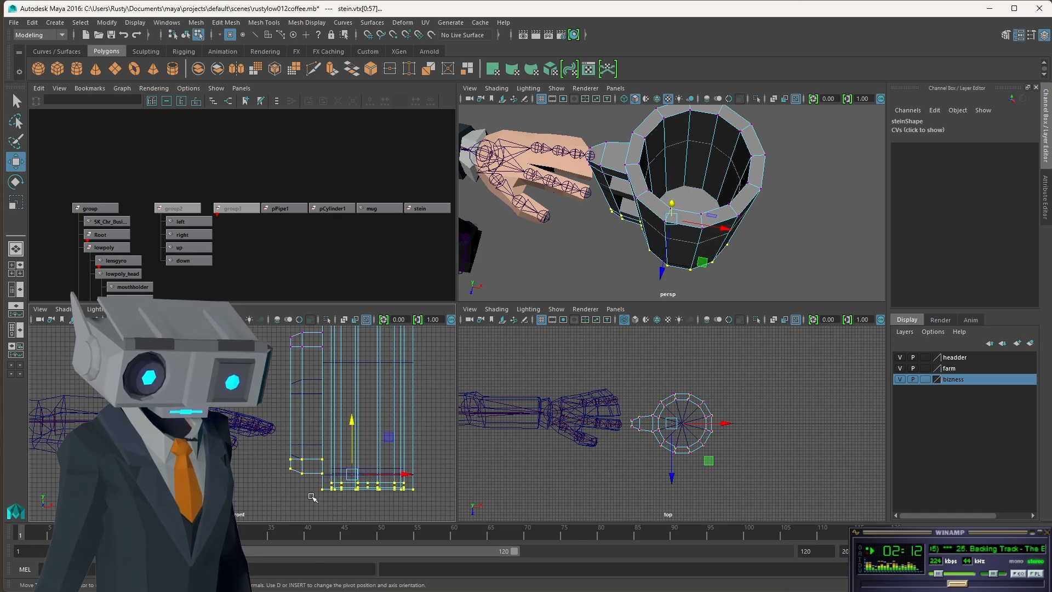
drag(371, 490, 438, 480)
key(r)
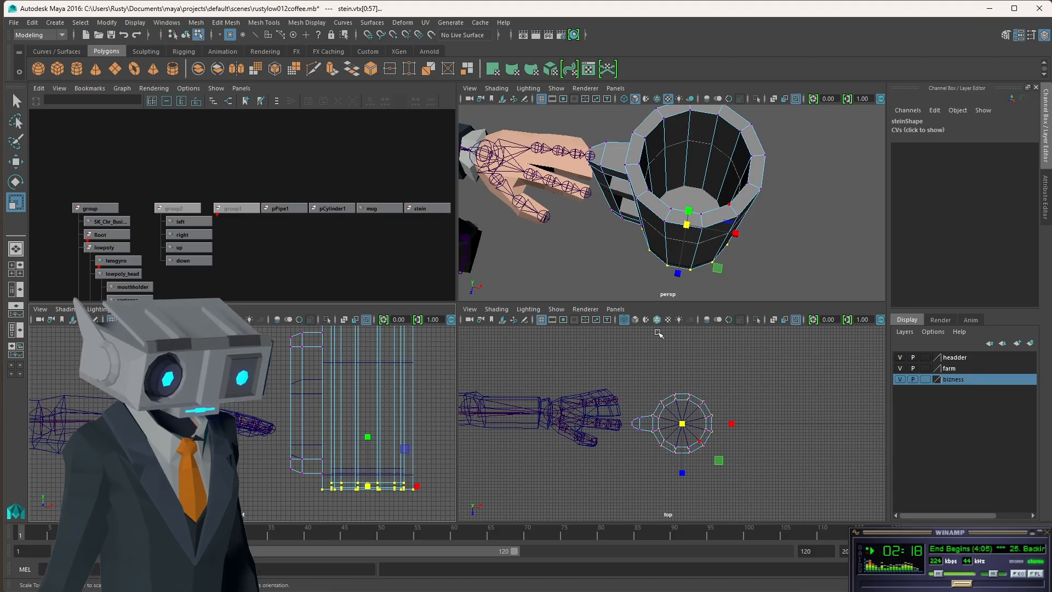
drag(685, 428, 707, 431)
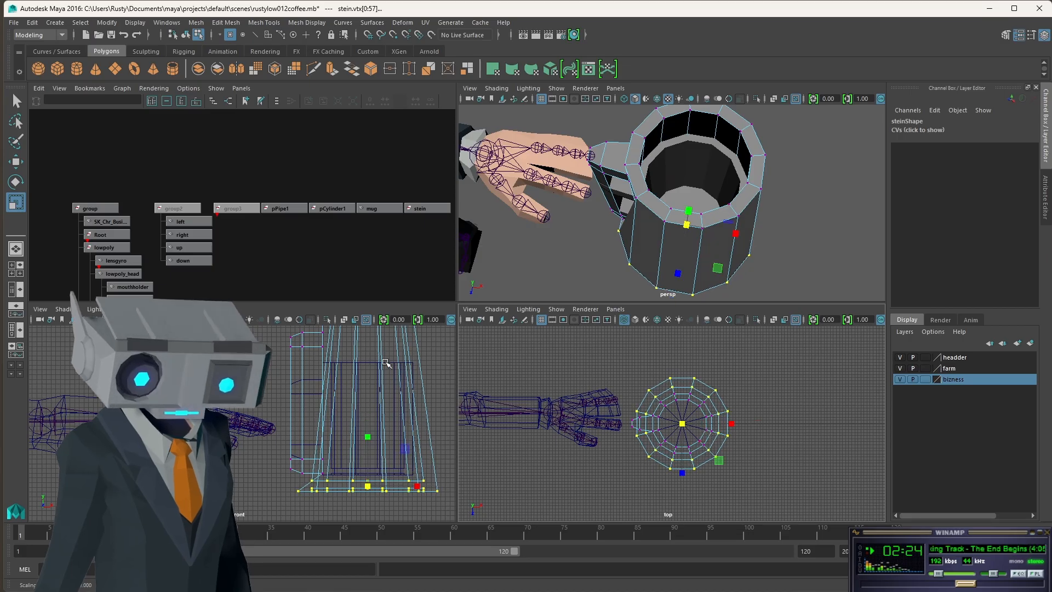
key(w)
drag(422, 486, 442, 488)
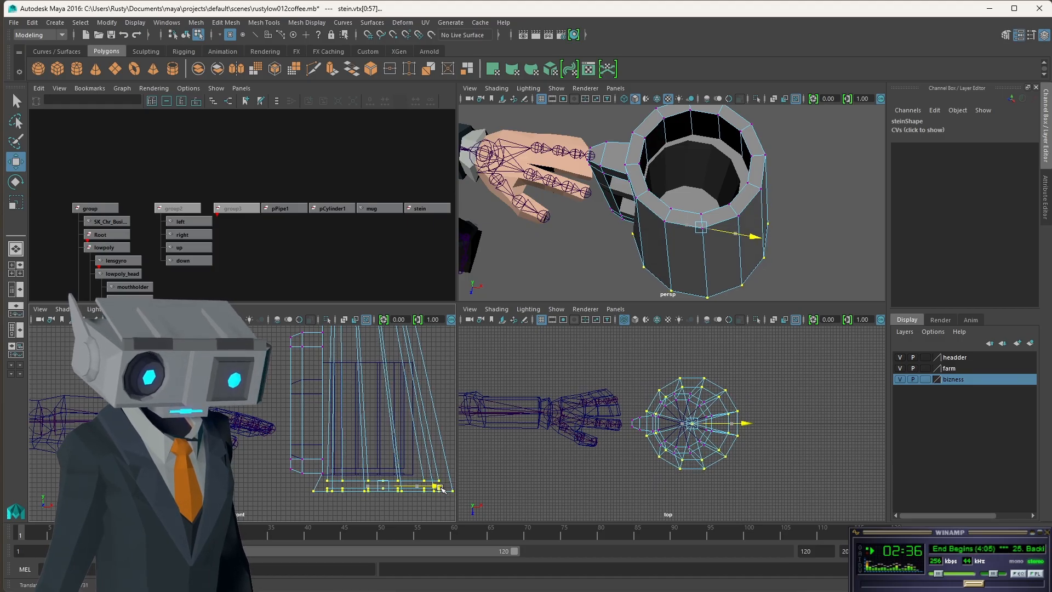
Step: Inspect the flared stein from the side and undo both the shift and the scaling of its base vertices
scroll(413, 374, down, 2)
scroll(412, 374, down, 2)
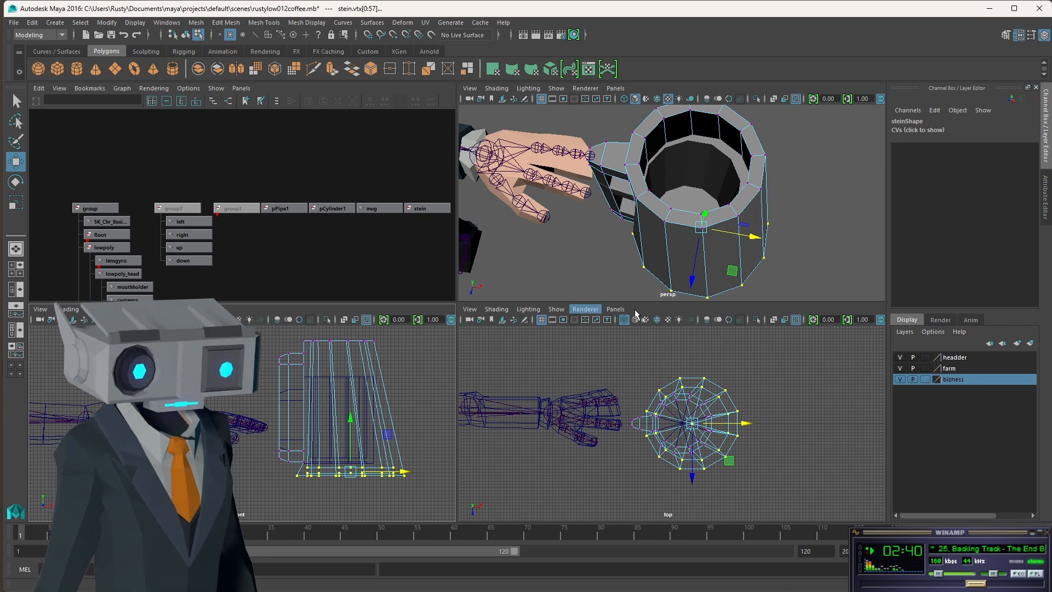
alt+drag(671, 234, 671, 183)
scroll(705, 180, down, 5)
scroll(705, 179, up, 4)
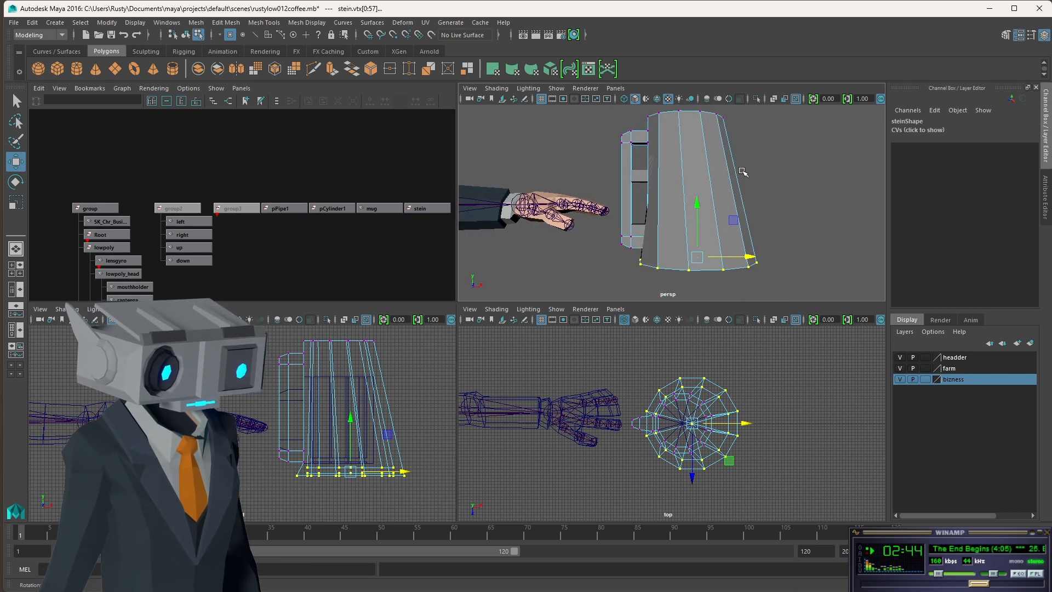
key(ctrl+z)
key(ctrl+z)
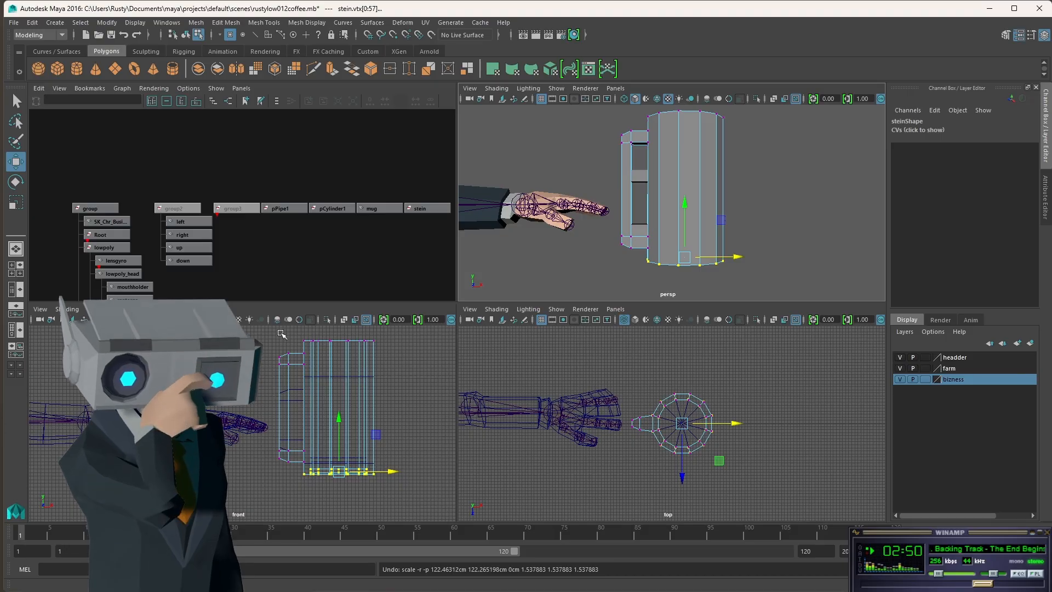
Step: Try to widen the stein's rim slightly by scaling its top ring of vertices, and undo the scaling
drag(282, 333, 396, 351)
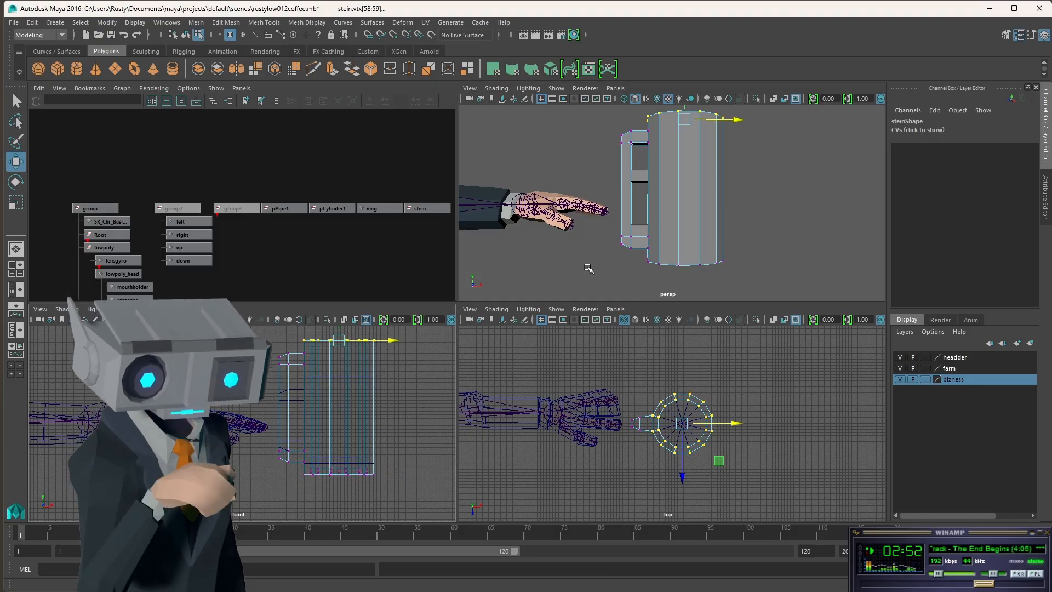
key(r)
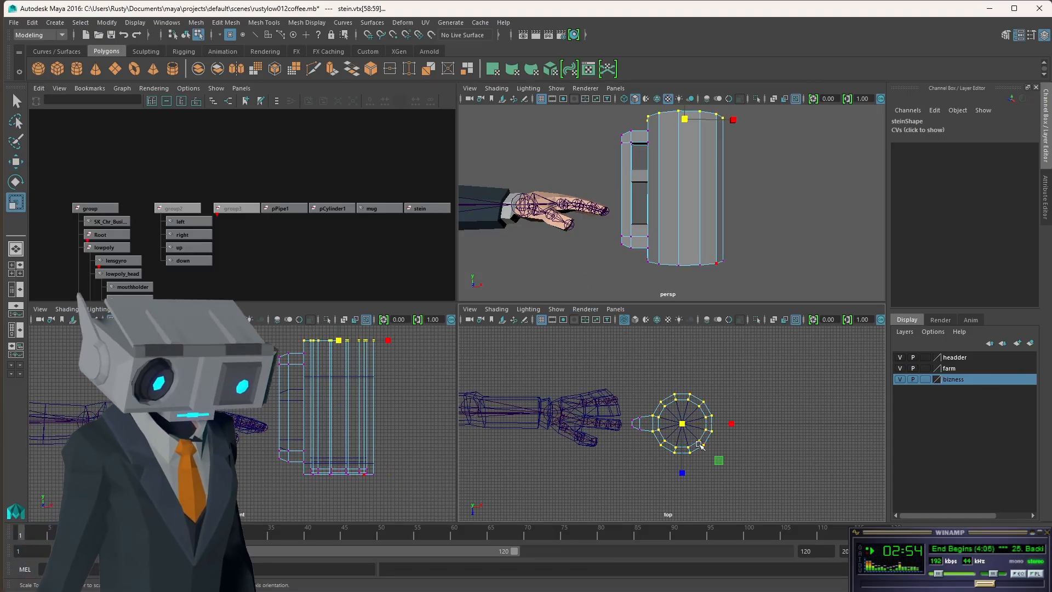
drag(683, 426, 686, 423)
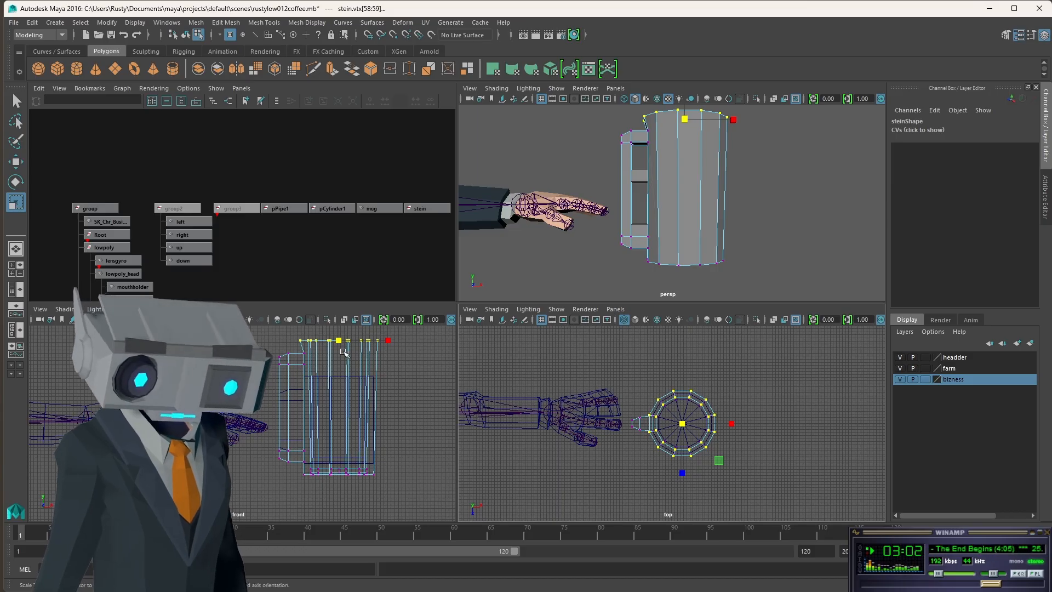
key(ctrl+z)
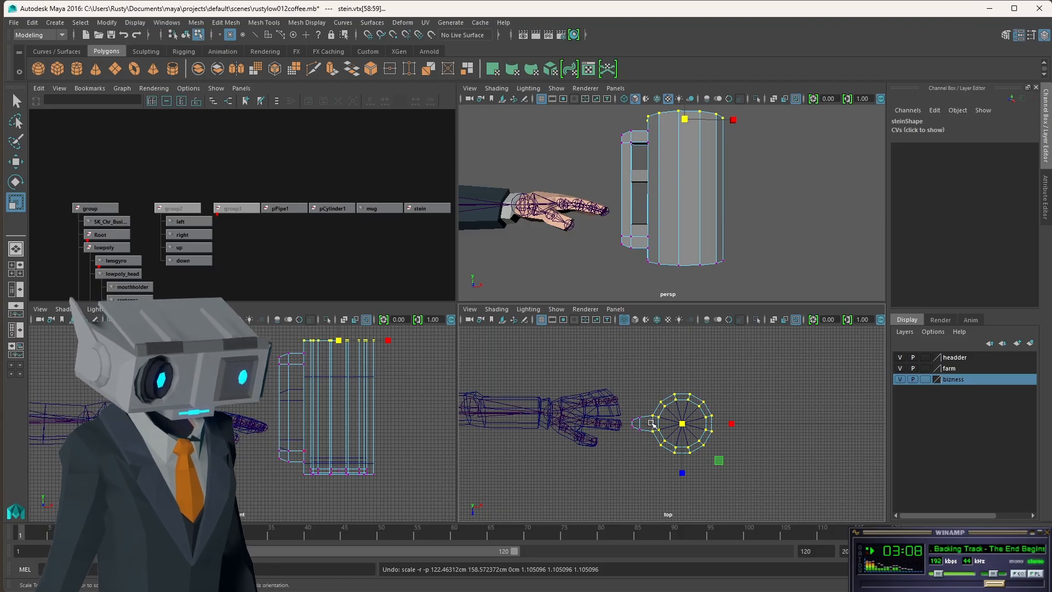
Step: Compare the size and shape of the mug and stein by selecting each node alternately
click(382, 209)
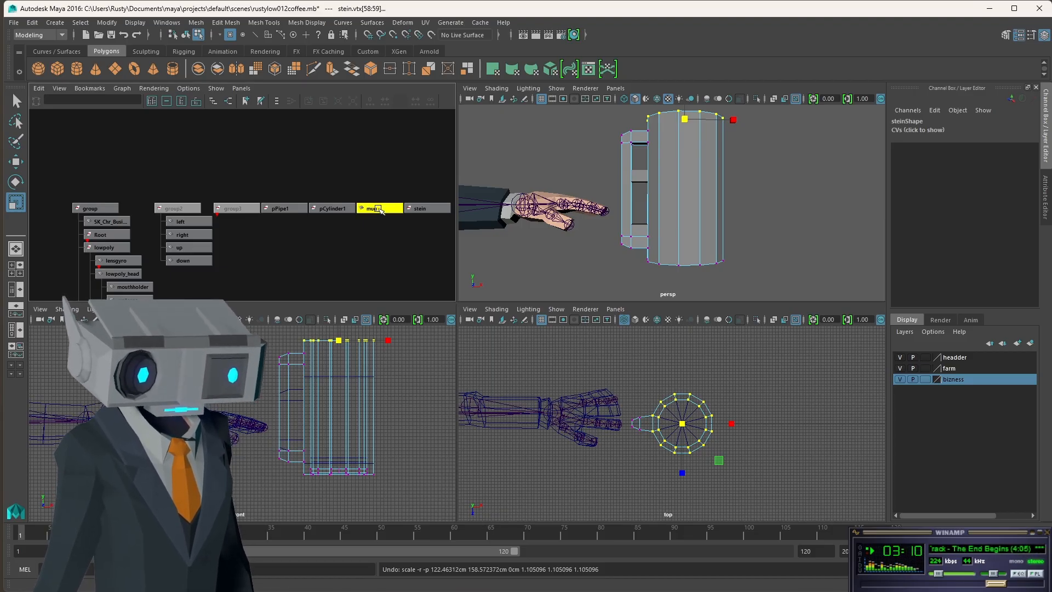
click(421, 208)
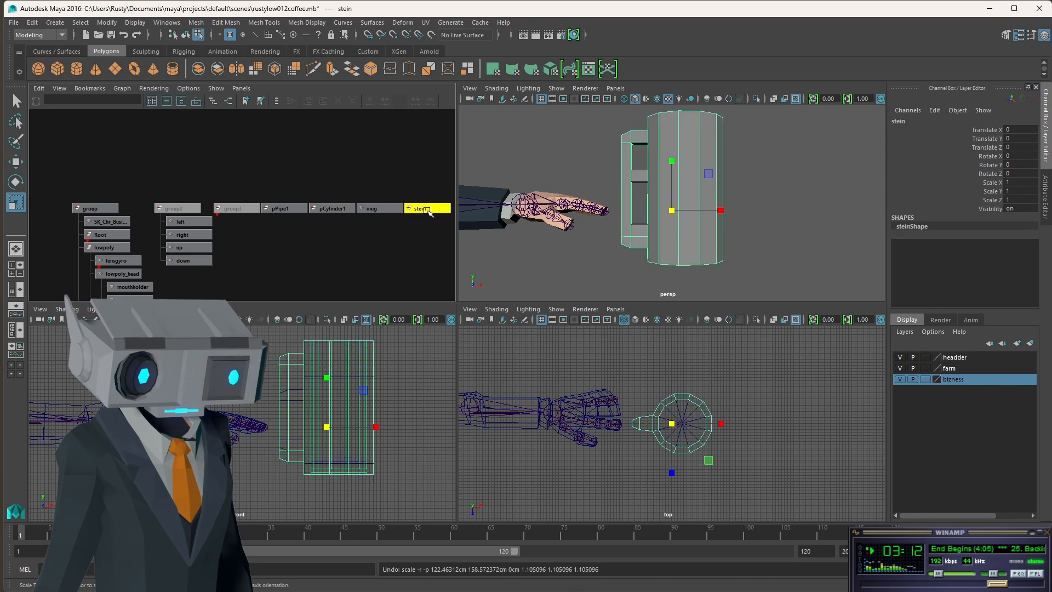
click(371, 210)
click(432, 210)
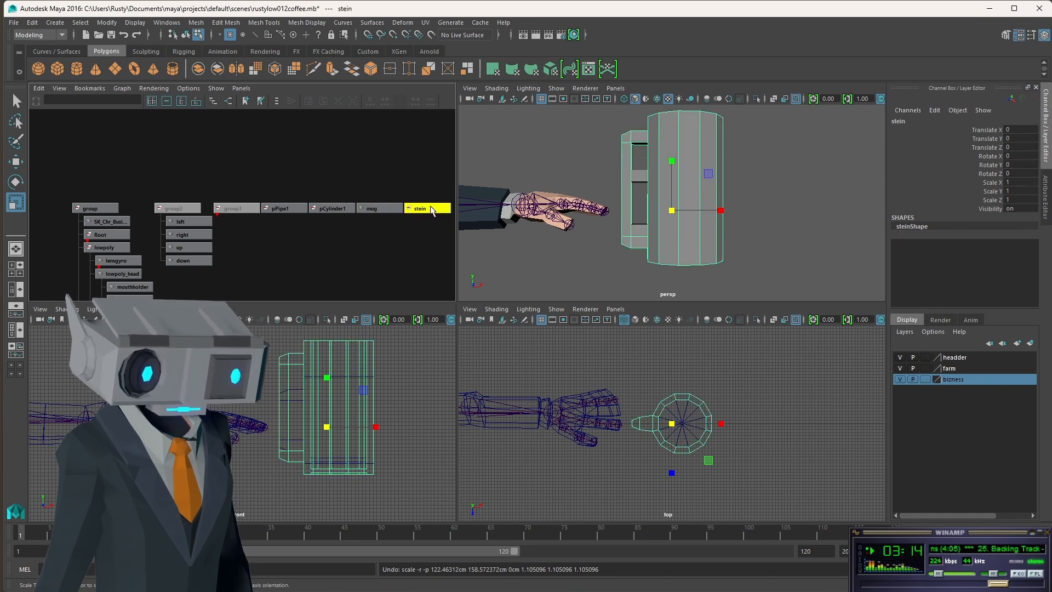
click(382, 210)
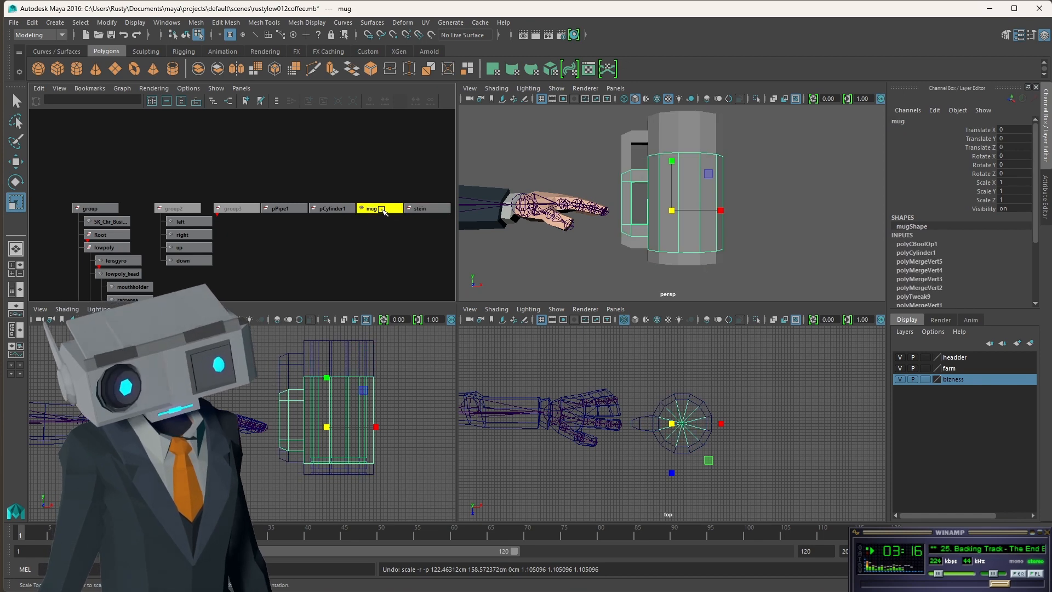
click(425, 209)
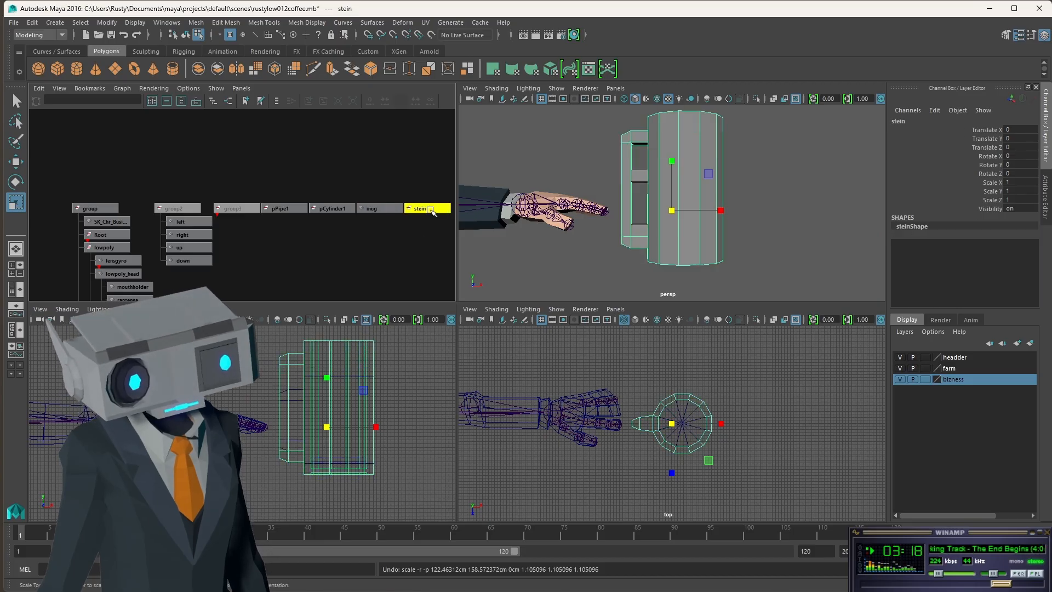
Step: Move the stein's upper handle vertices down to shorten the handle, and return to object selection
click(186, 35)
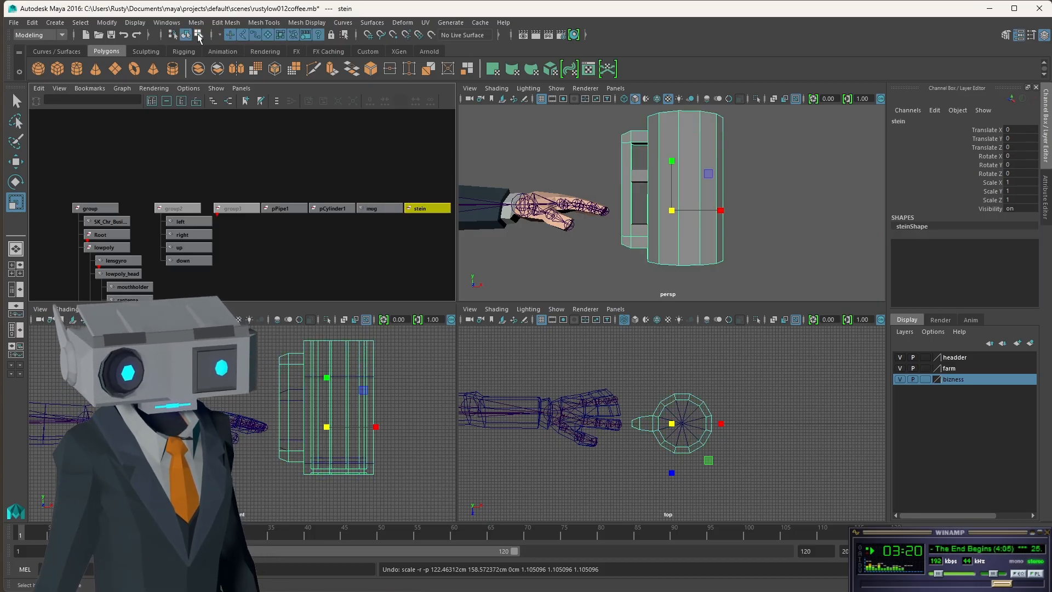
click(198, 35)
drag(387, 328, 291, 348)
key(w)
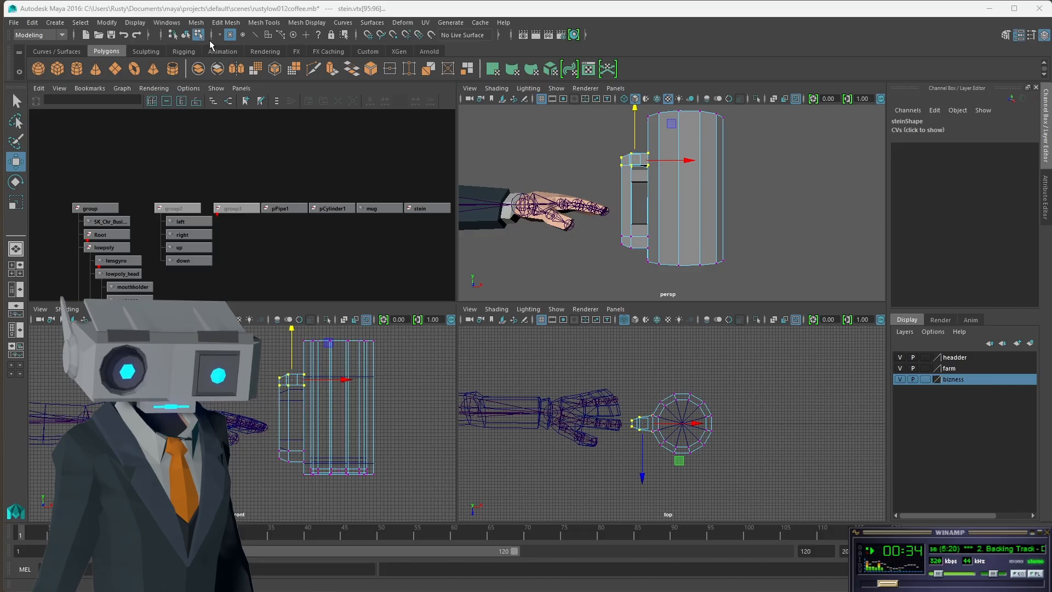
click(186, 35)
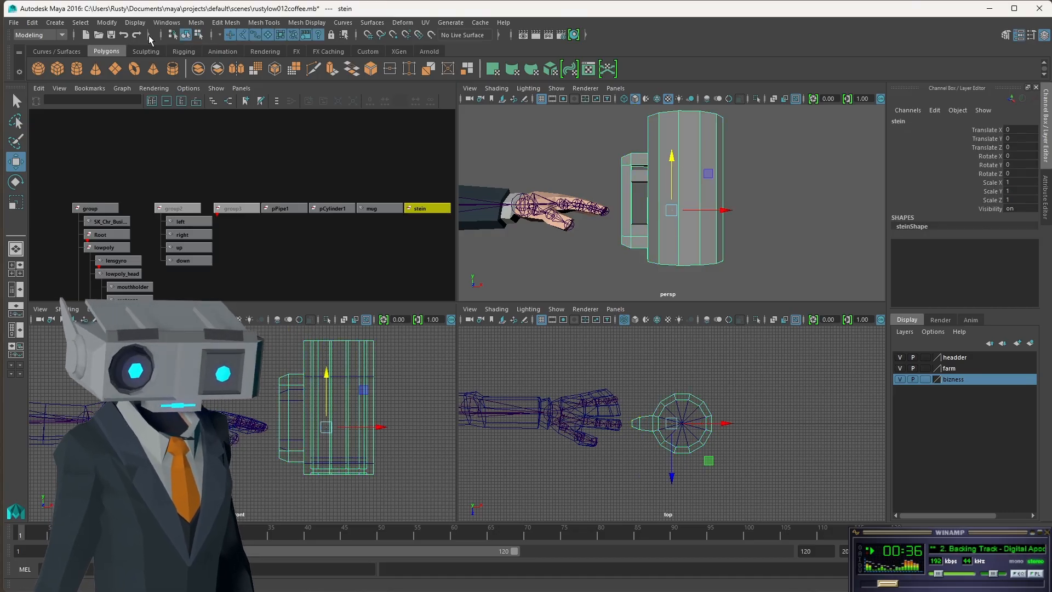
Step: Save the robot character scene
click(113, 38)
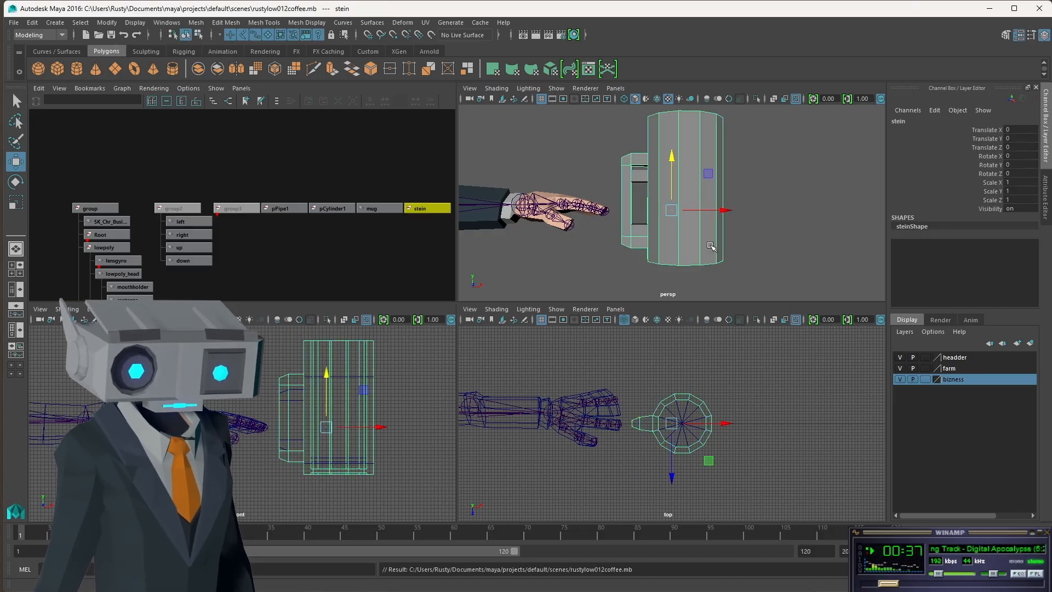
click(725, 159)
click(711, 154)
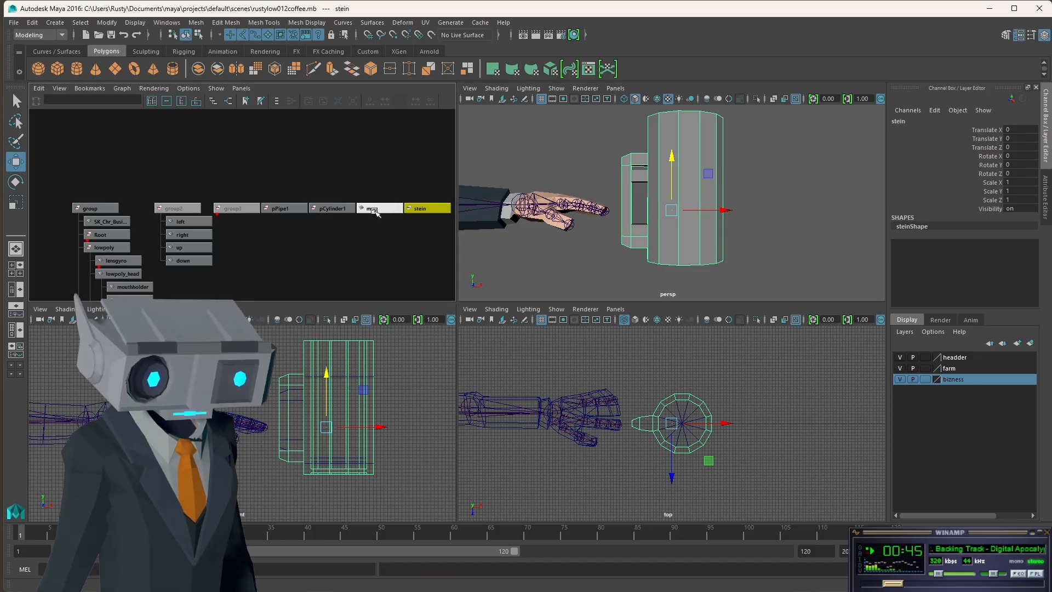
Step: Add the mug to the selection after the stein, switch to the Rigging menu set and open the Blend Shape creation options
shift+click(375, 209)
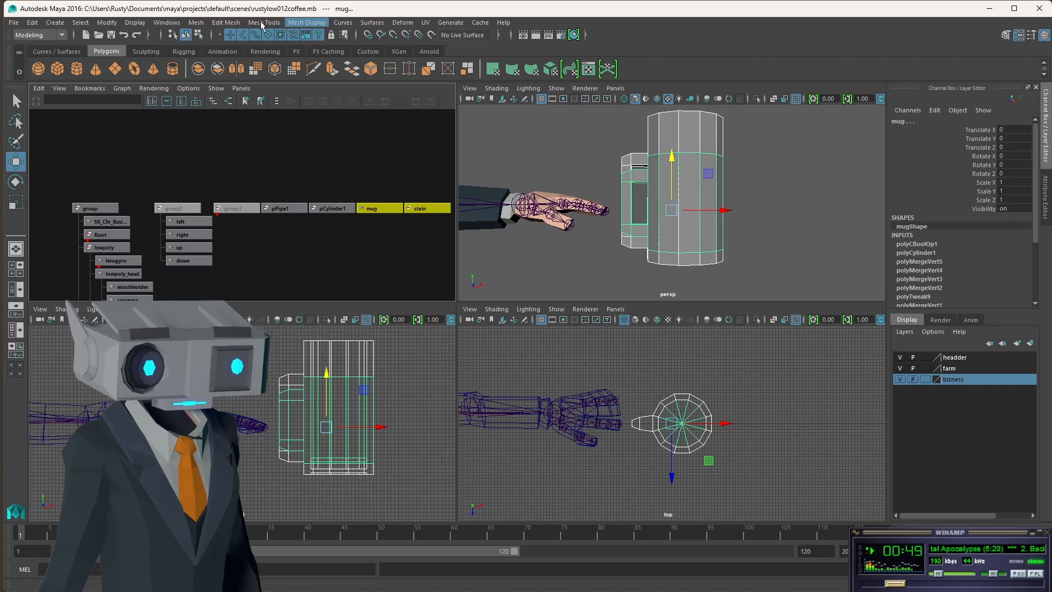
click(47, 34)
click(32, 56)
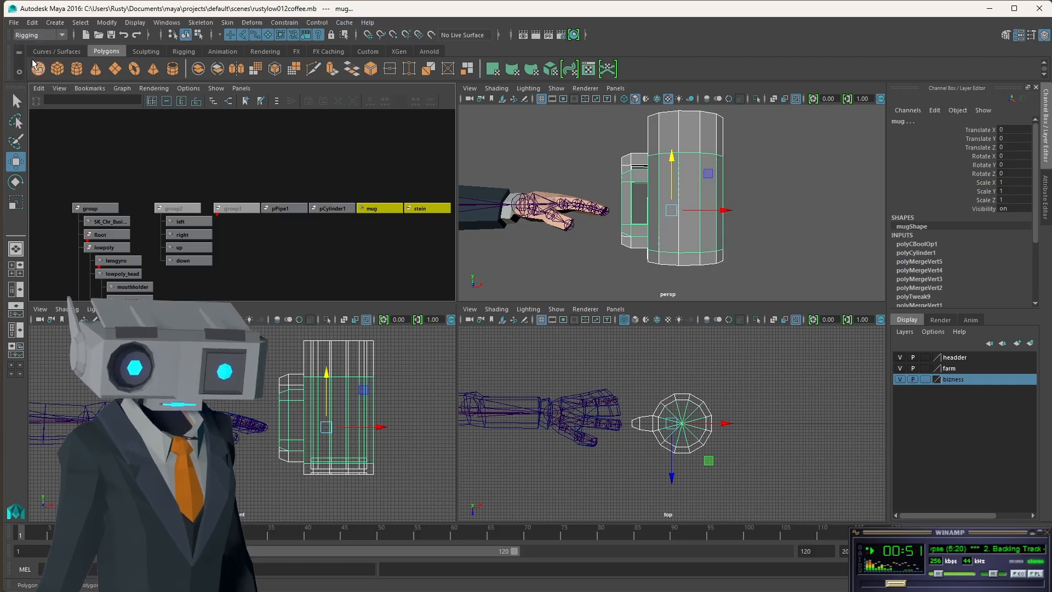
click(252, 23)
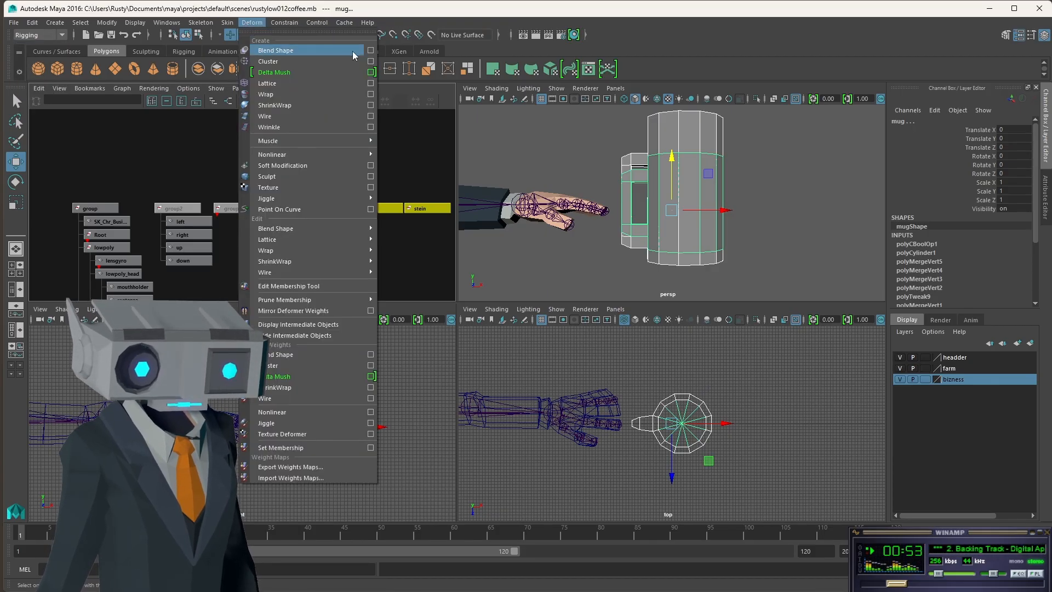
click(371, 50)
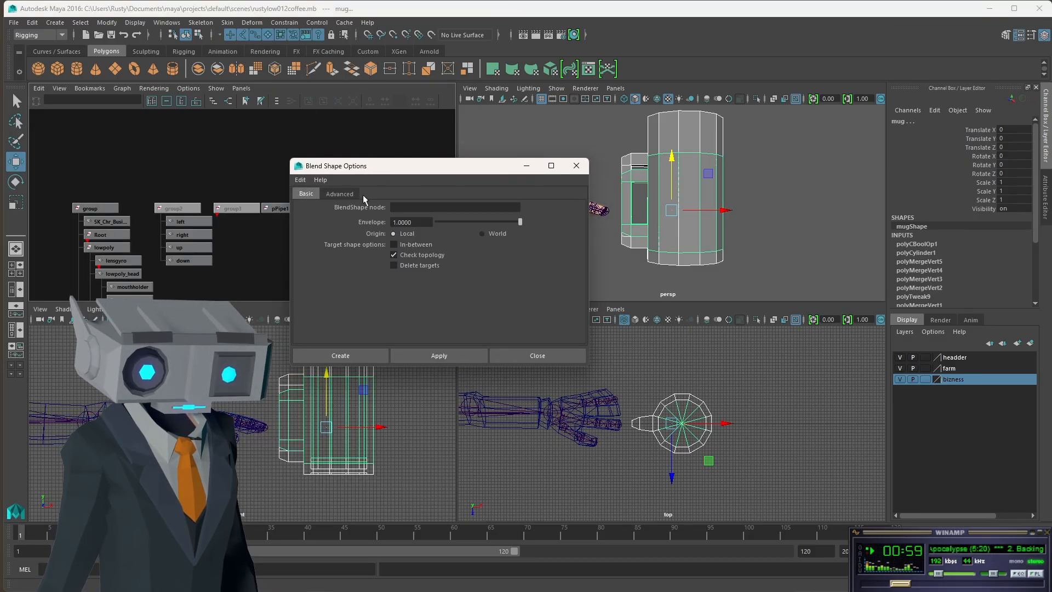
Step: Name the blend shape node mug and create it with Local origin and Check topology enabled
click(349, 194)
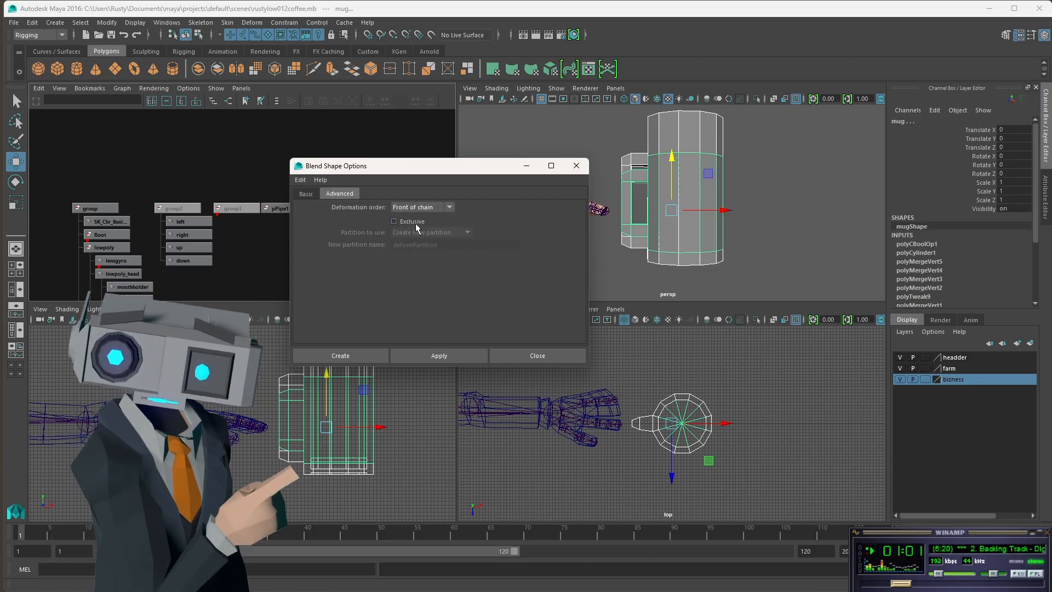
click(308, 196)
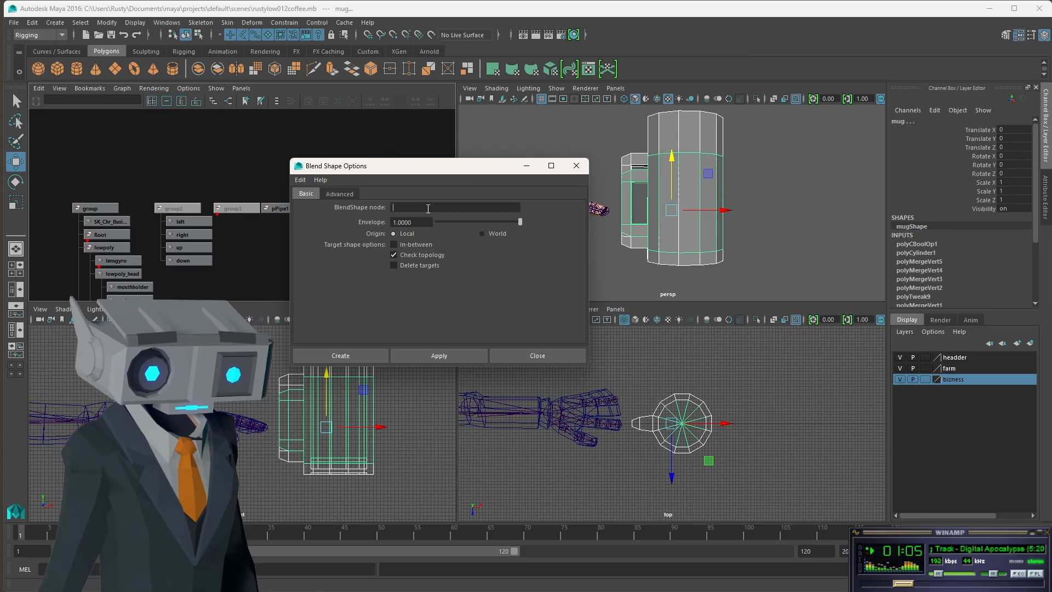
click(428, 208)
text(mug)
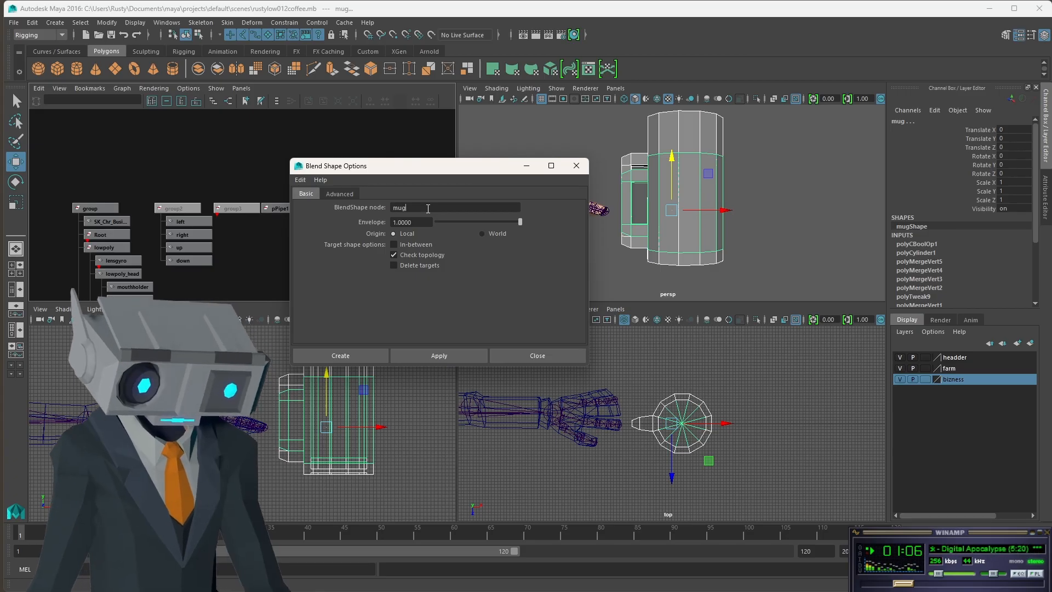
click(372, 356)
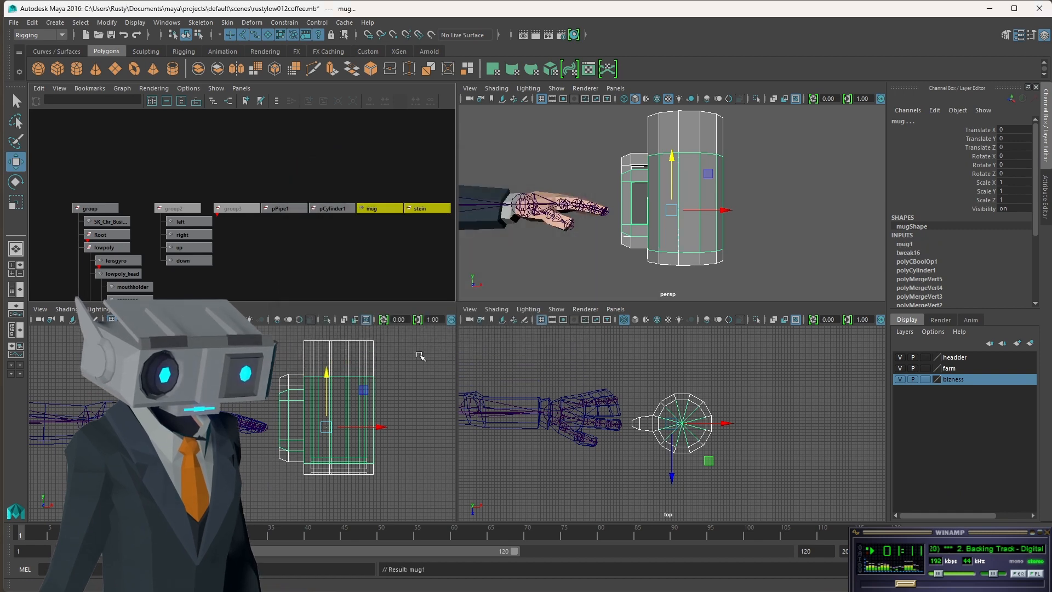
Step: Hide the stein node and select the mug
click(374, 232)
click(422, 208)
right_click(425, 209)
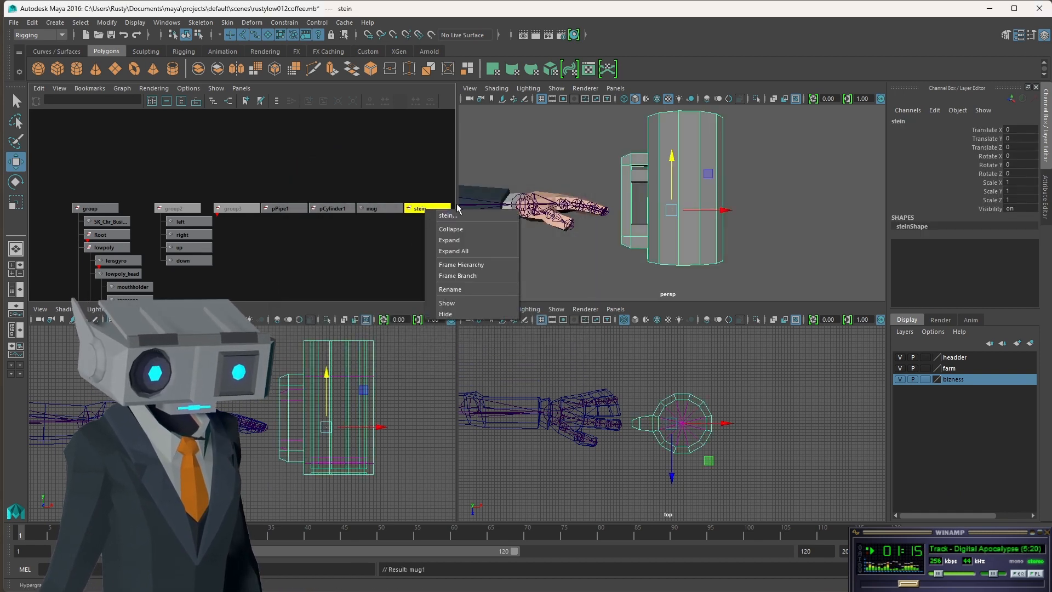
click(465, 312)
click(381, 209)
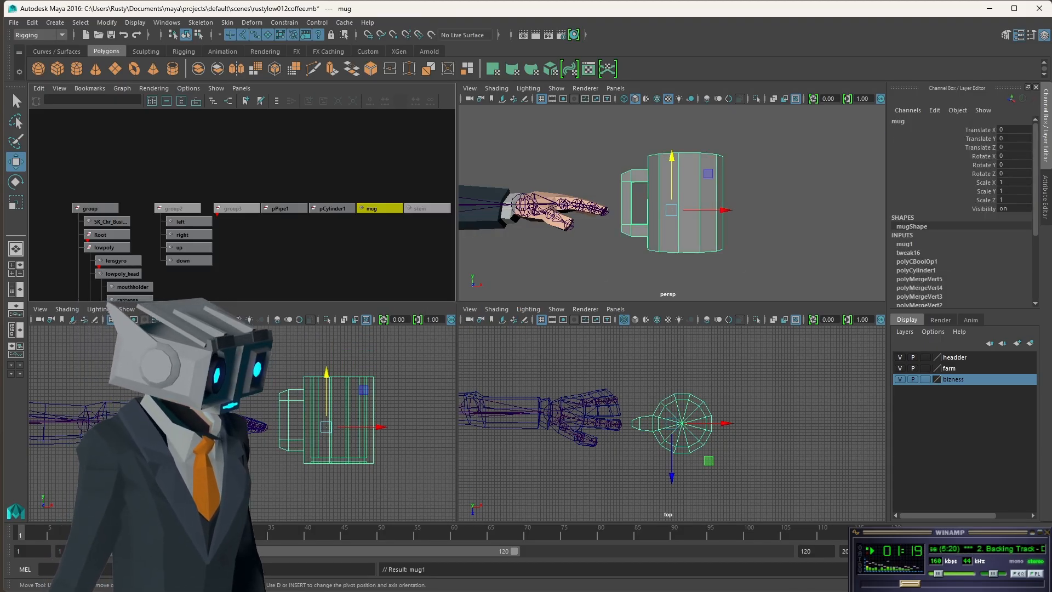
Step: Test the mug1 blend shape by raising its stein target weight to 1 in the Blend Shape editor, and inspect the mug
drag(1051, 211, 916, 156)
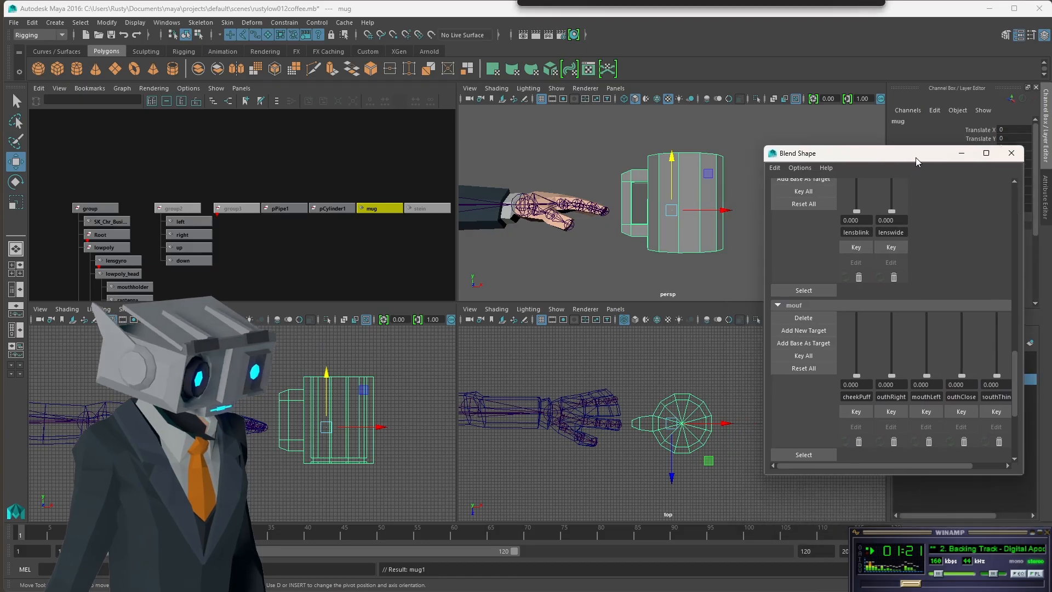
scroll(981, 344, down, 5)
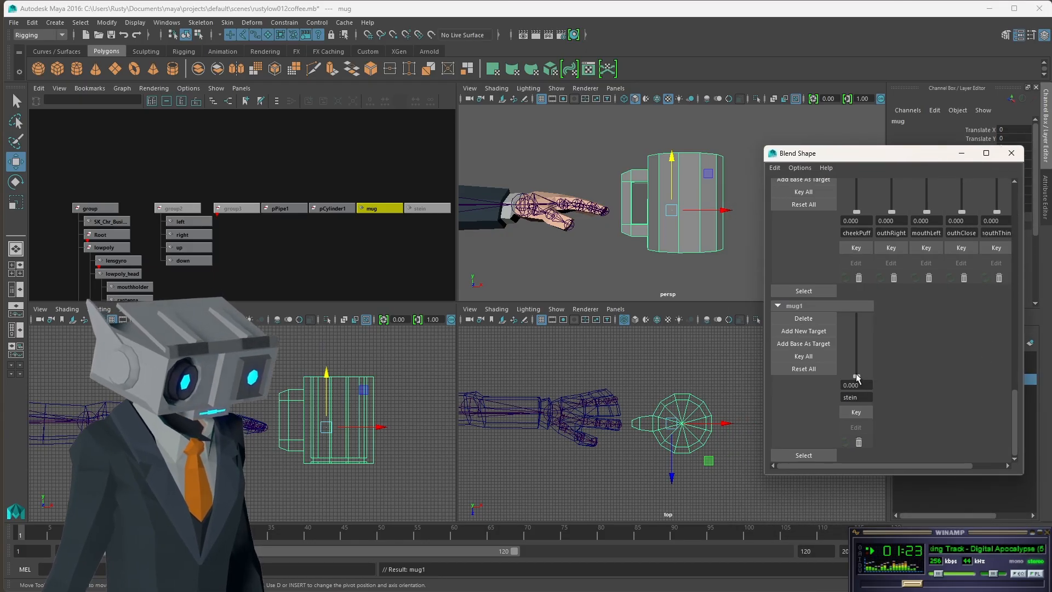
drag(857, 377, 857, 295)
mouse_move(864, 230)
mouse_down()
mouse_move(866, 416)
mouse_move(865, 239)
mouse_up()
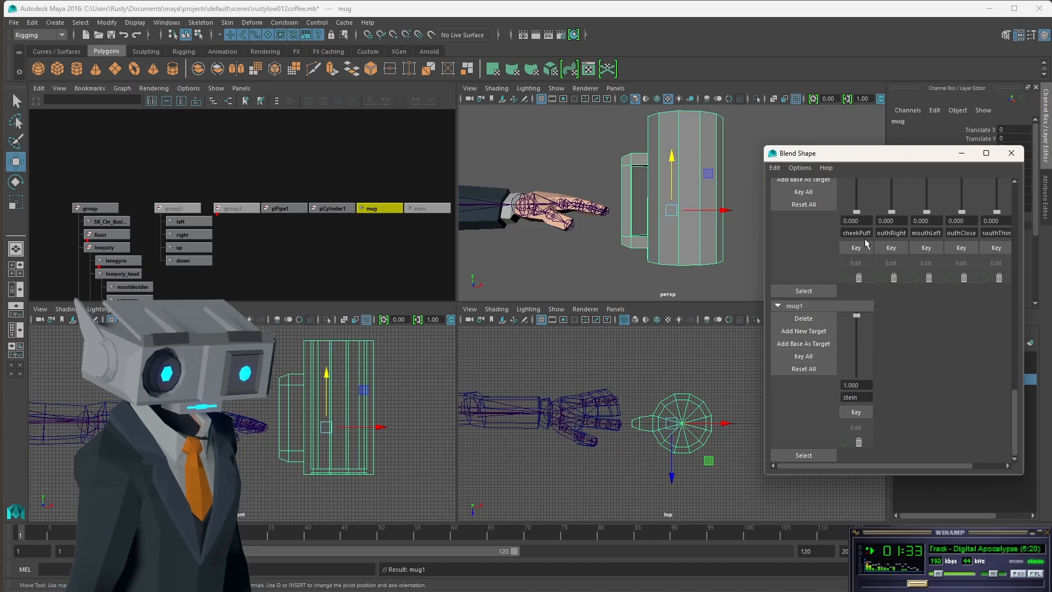
alt+drag(694, 189, 731, 189)
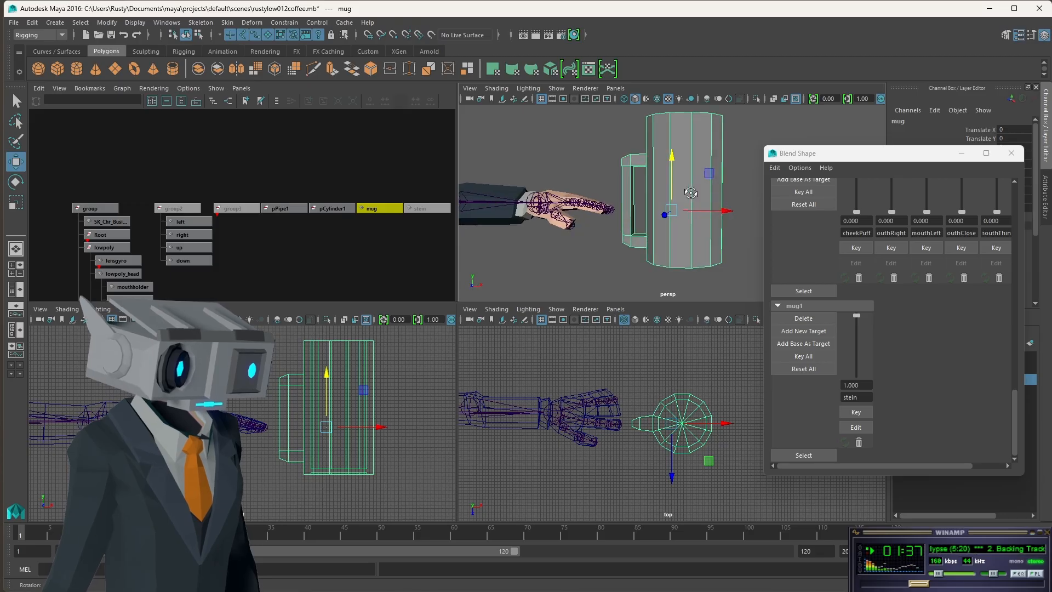
drag(858, 319, 861, 270)
Step: Show the hidden stein node and reset the mug1 stein weight to 0, closing the Blend Shape editor
click(422, 208)
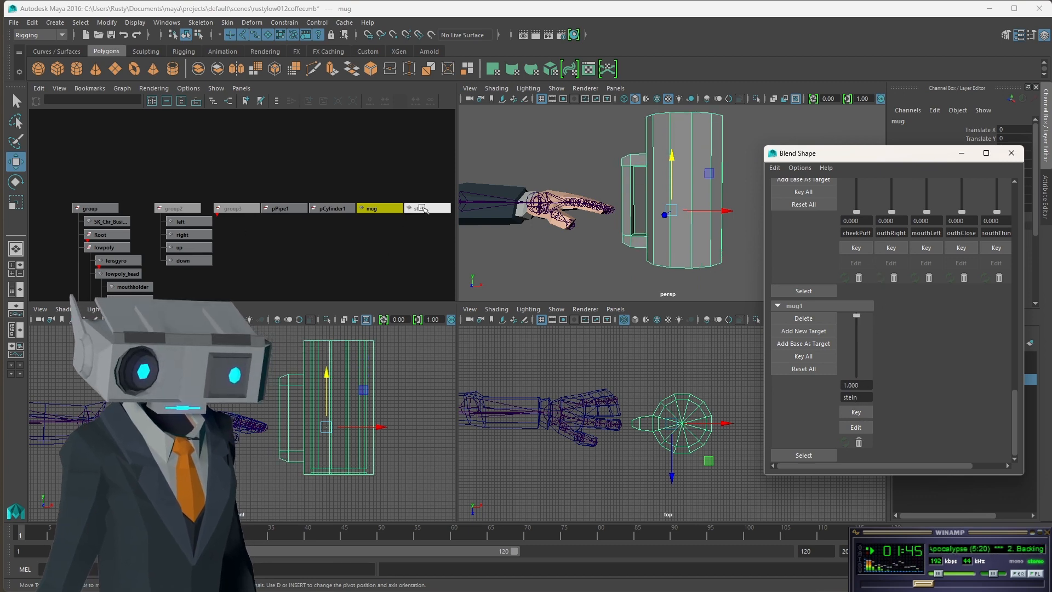
right_click(423, 210)
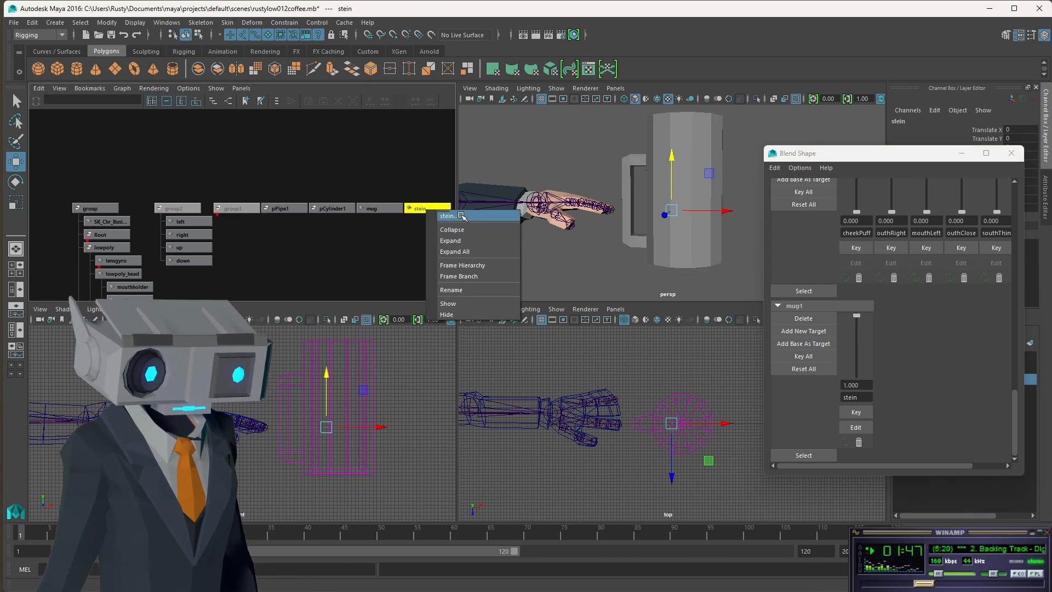
click(461, 304)
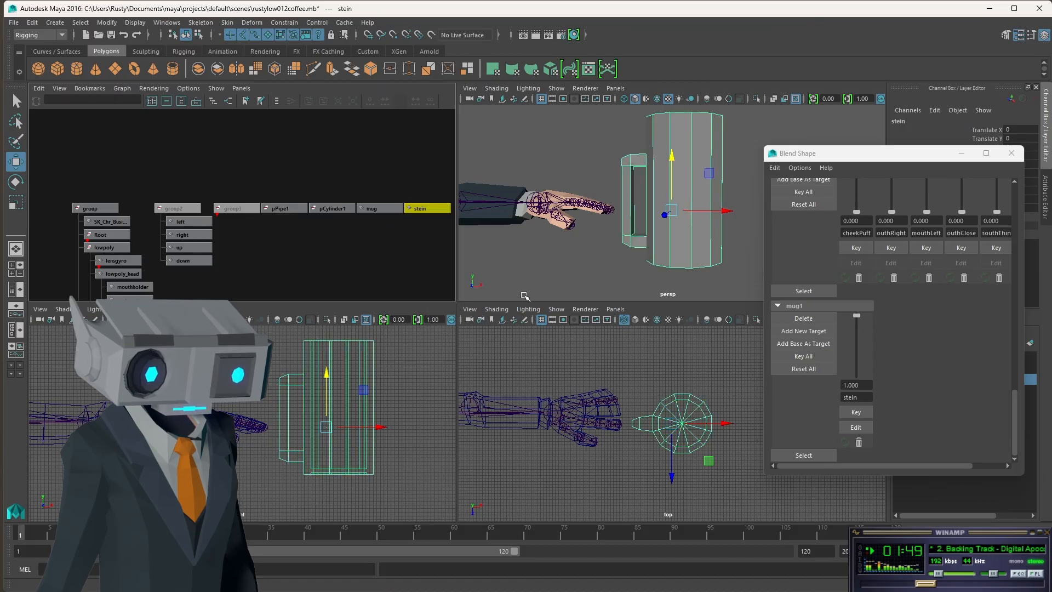
drag(859, 316, 873, 412)
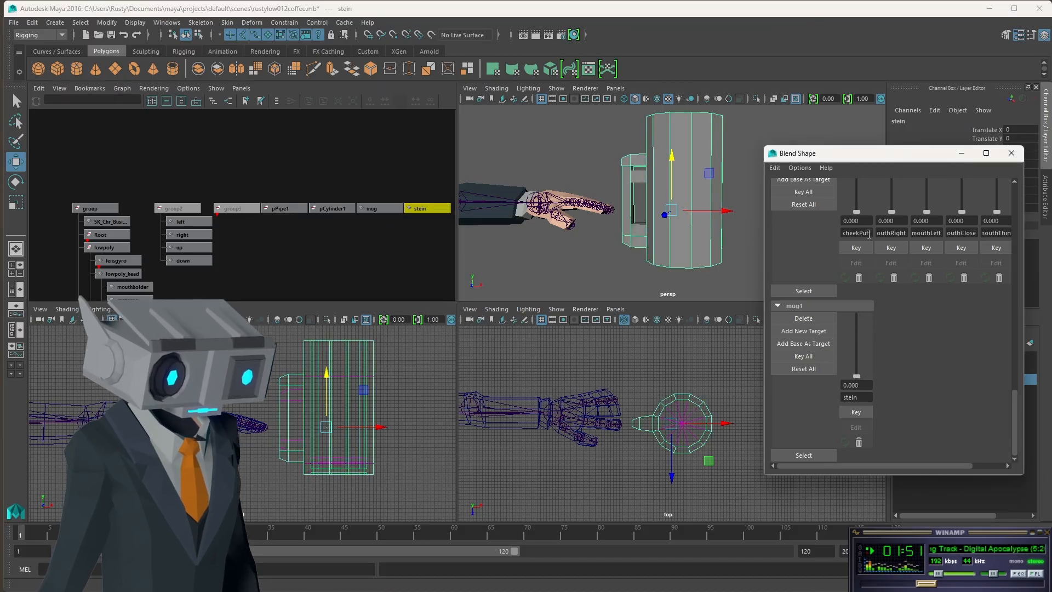
click(1012, 152)
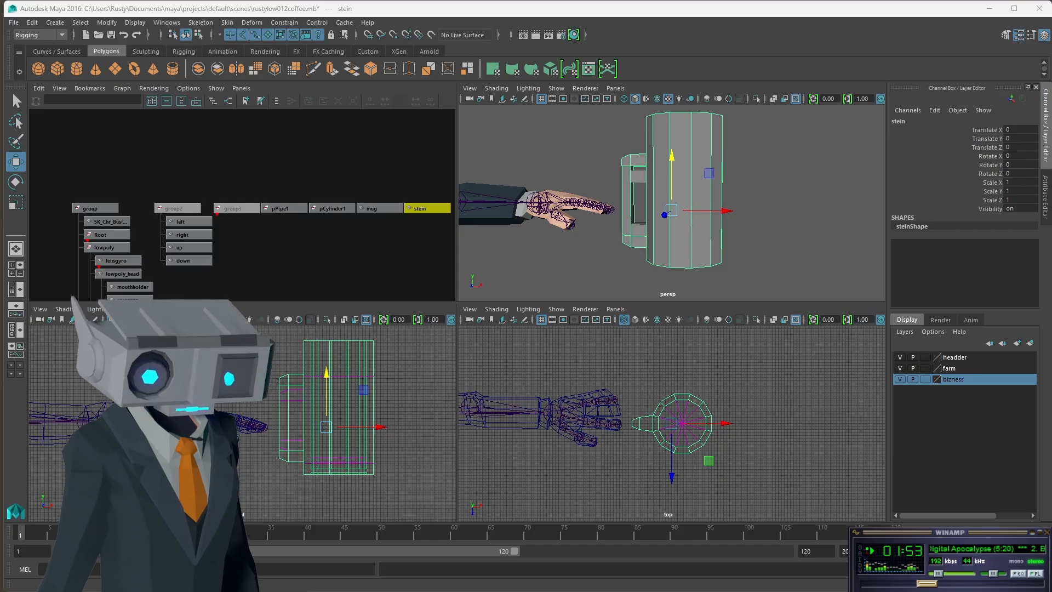
Step: Select the stein node and switch to component mode for editing its vertices
click(406, 232)
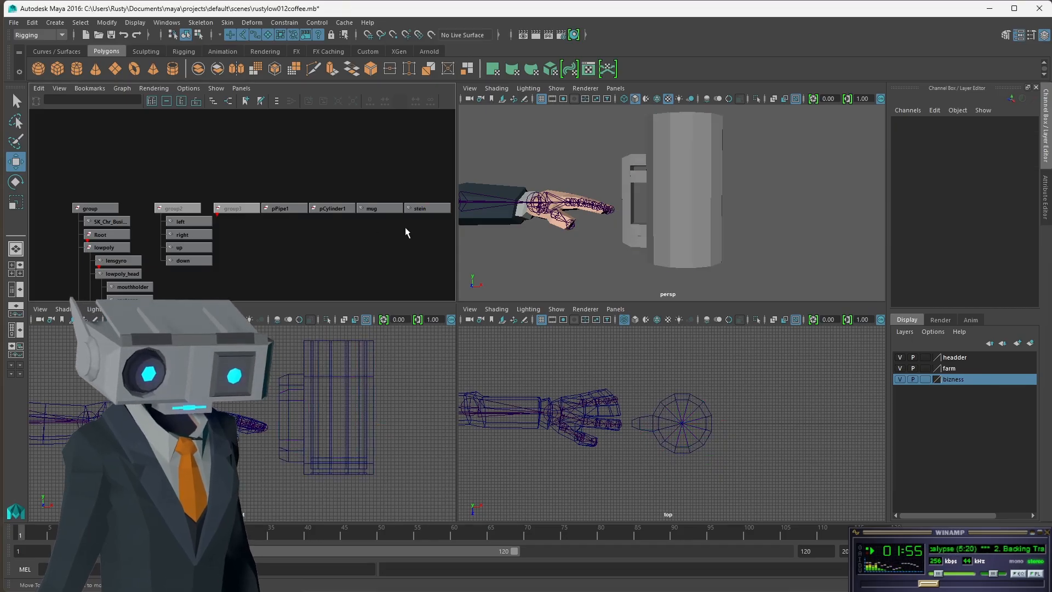
click(425, 209)
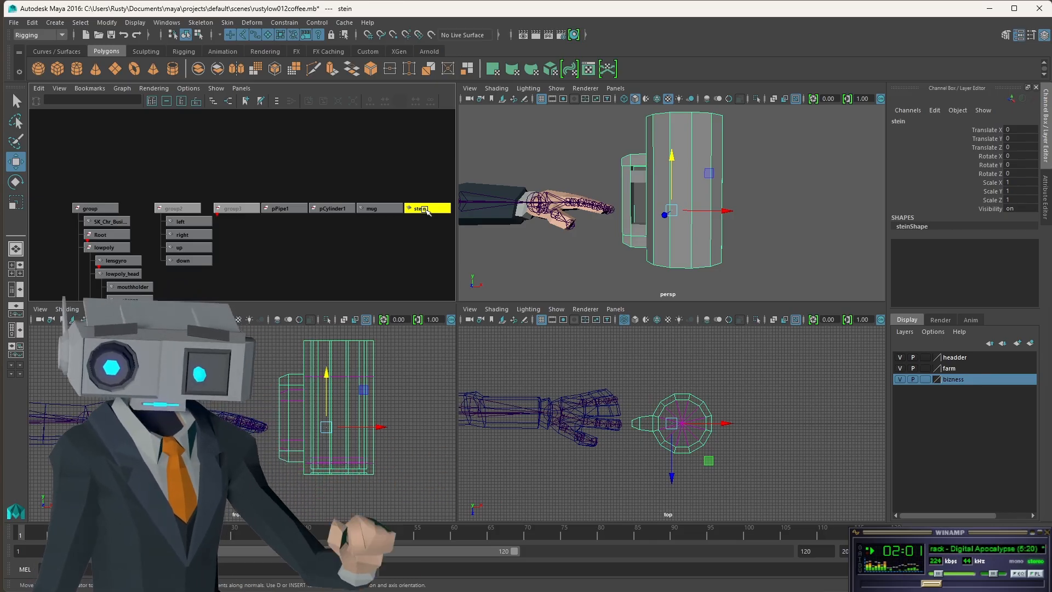
click(383, 211)
click(422, 208)
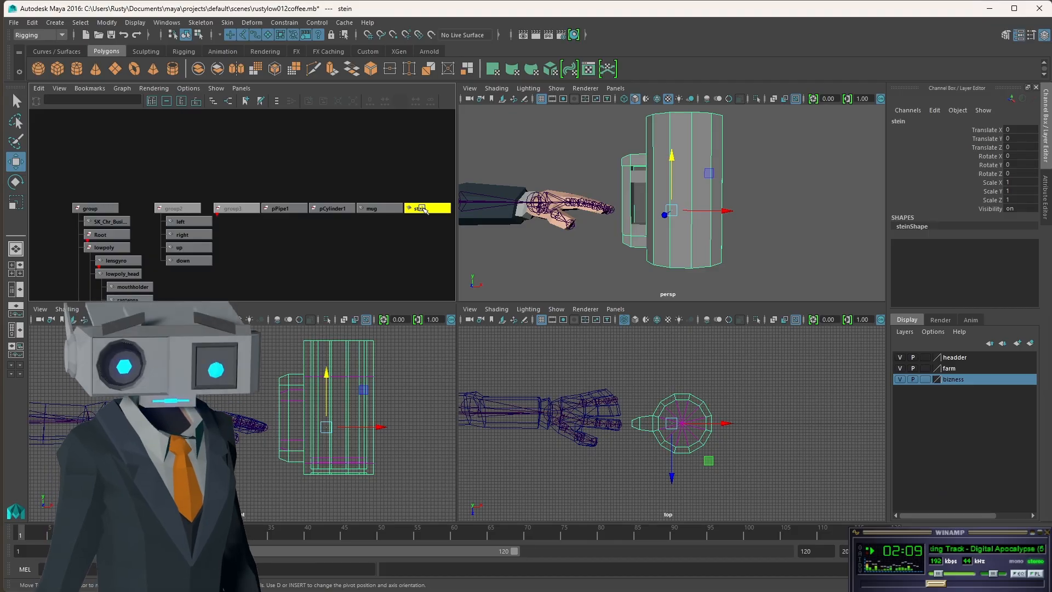
scroll(414, 227, up, 5)
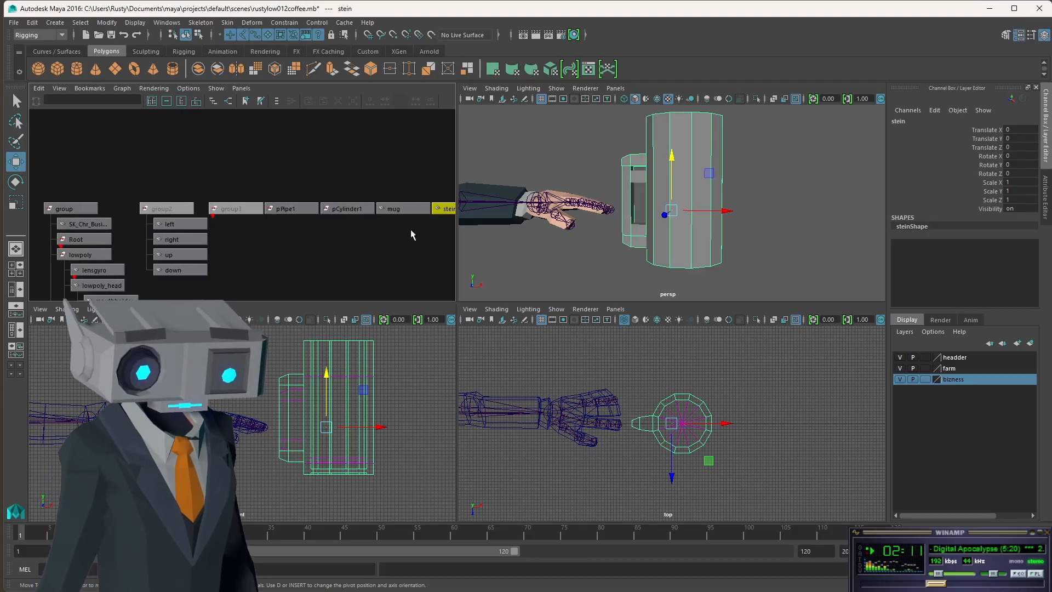
alt+middle_drag(409, 242, 347, 218)
scroll(353, 219, up, 1)
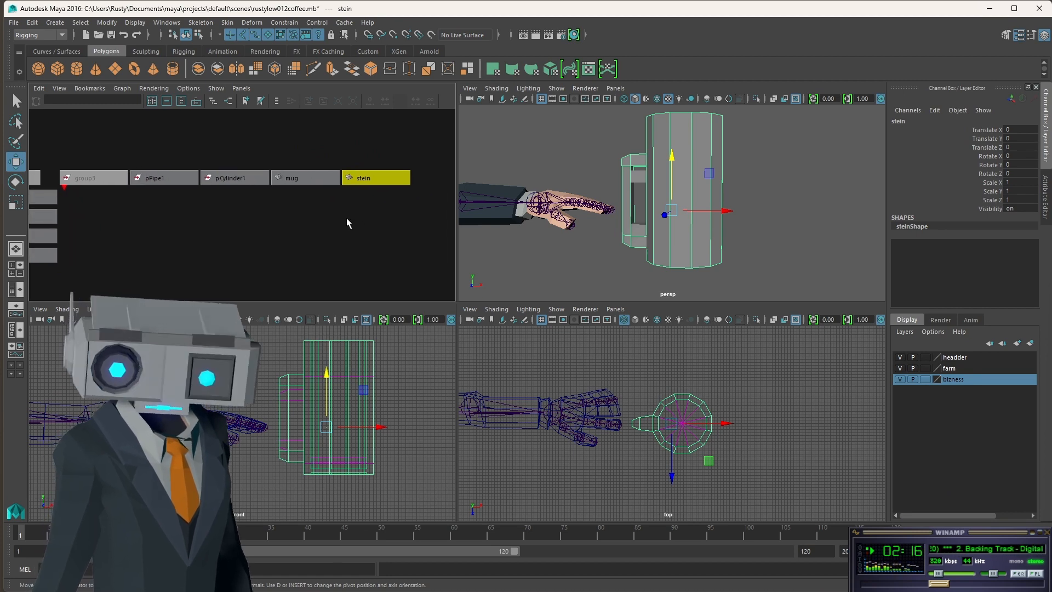
click(198, 35)
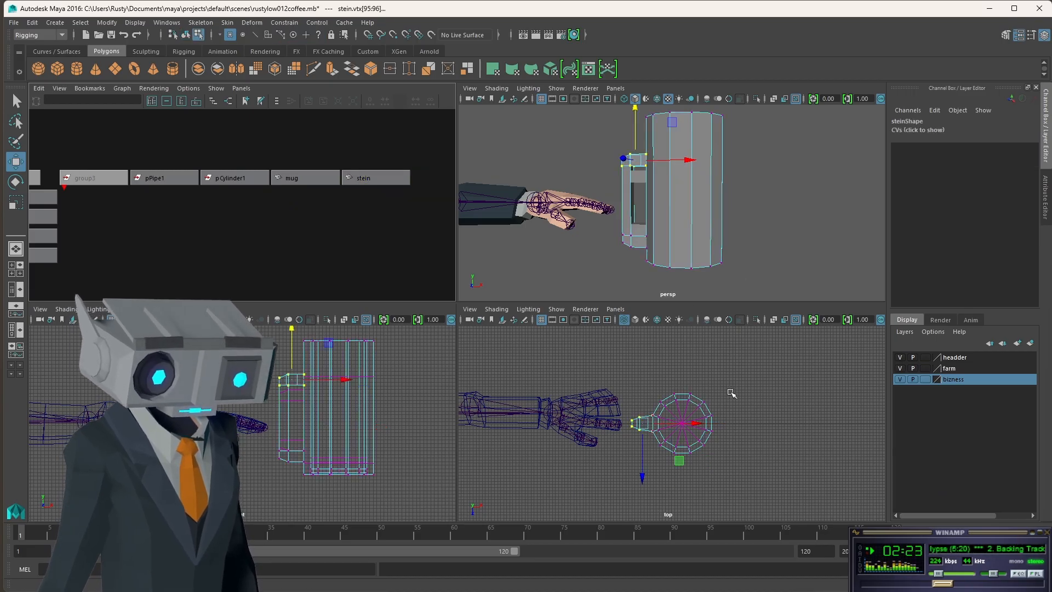
click(357, 178)
click(187, 35)
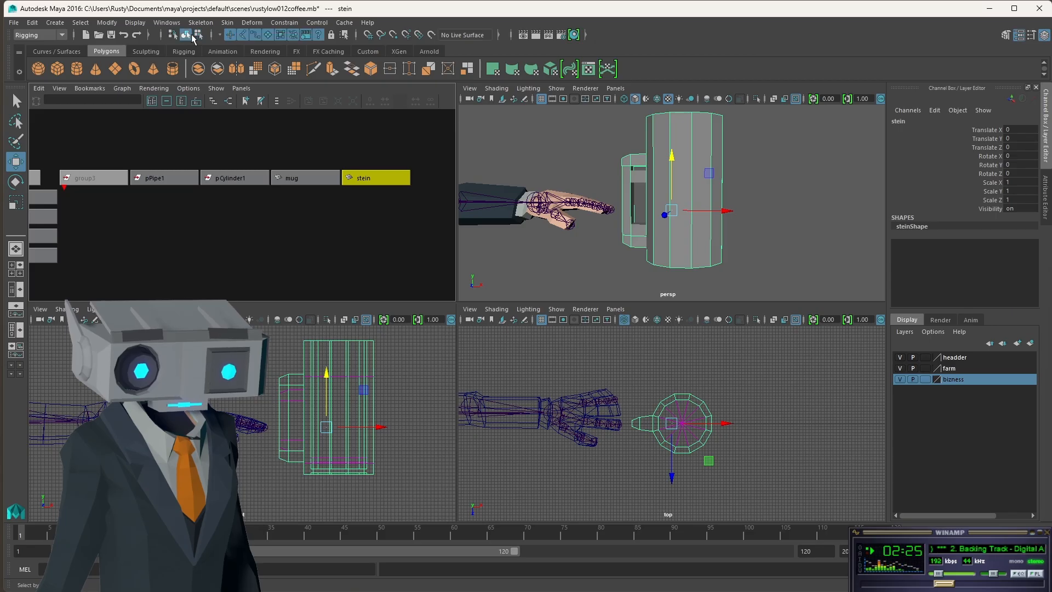
click(199, 34)
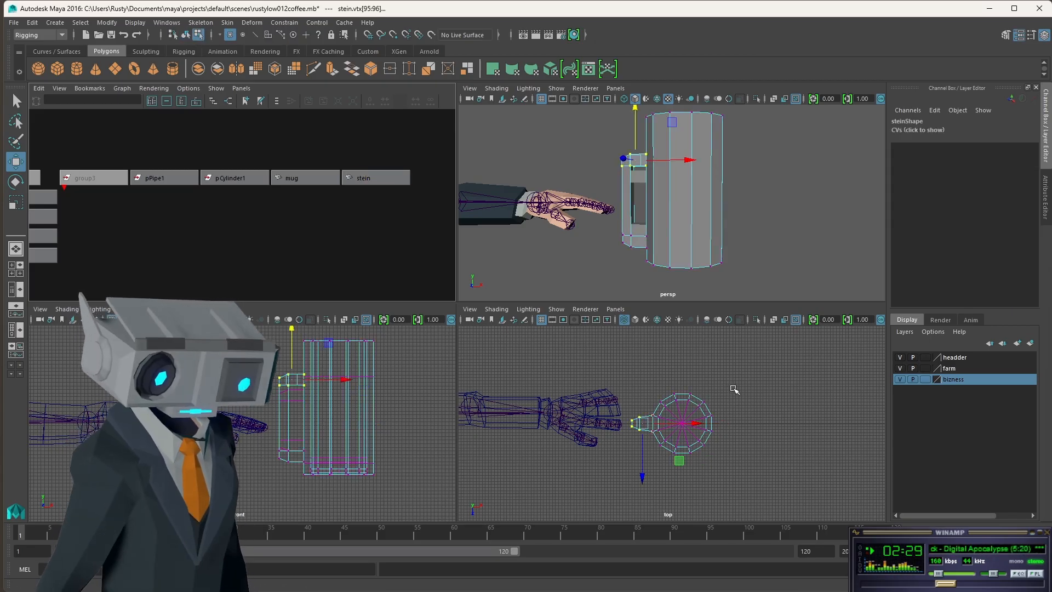
Step: Select all vertices of the stein's round body in the top view, leaving the outer handle vertices out
scroll(735, 422, up, 7)
scroll(746, 438, down, 3)
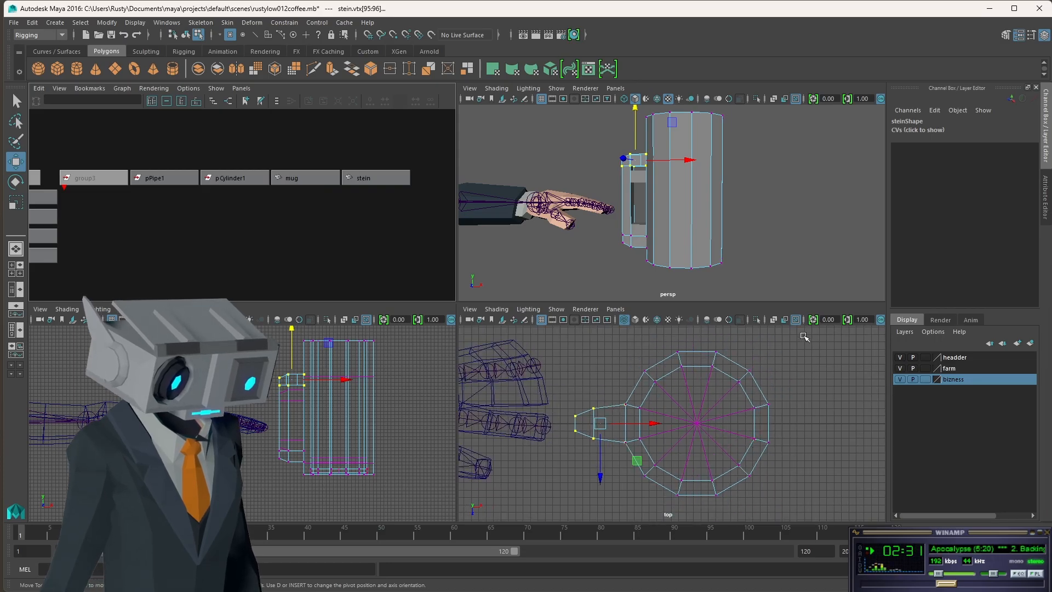
drag(804, 336, 630, 492)
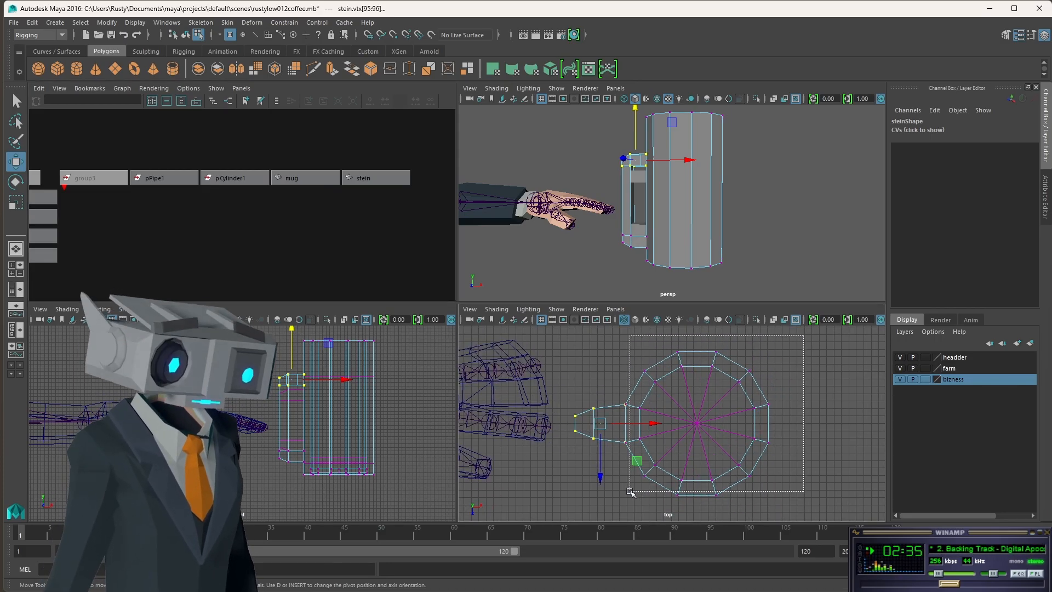
drag(630, 492, 630, 491)
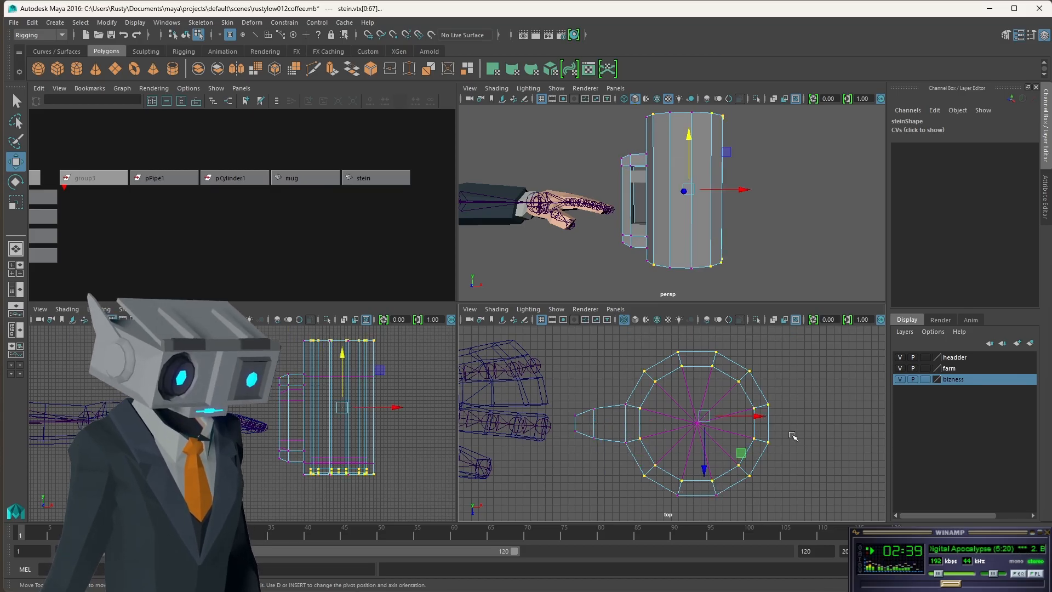
drag(806, 339, 633, 510)
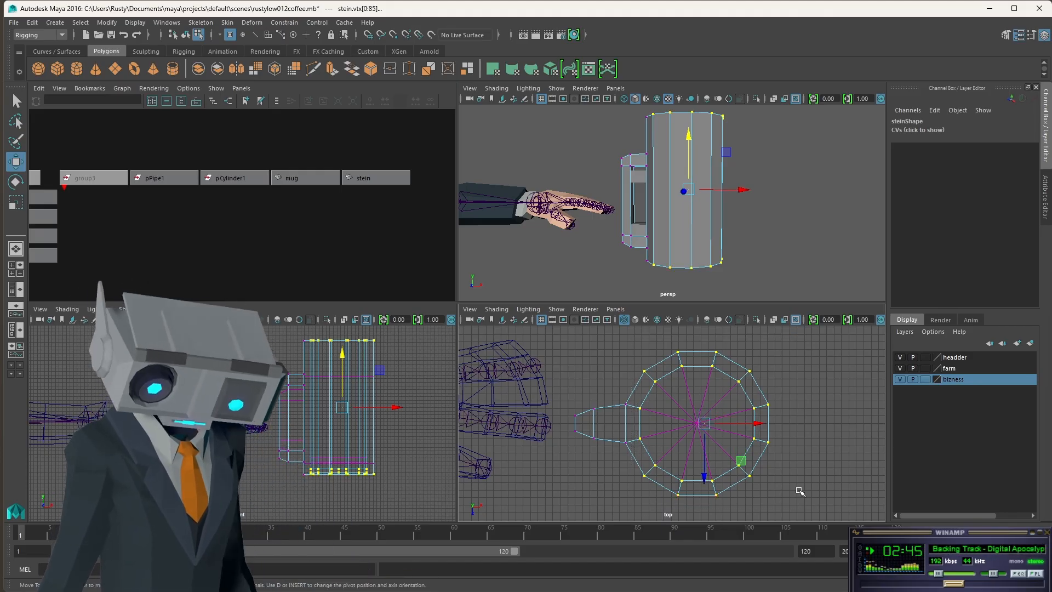
Step: Try stretching the selected stein body vertices along X, undo that, and scale them up uniformly instead
key(r)
mouse_move(755, 423)
mouse_down()
mouse_move(745, 423)
mouse_move(775, 421)
mouse_move(770, 412)
mouse_up()
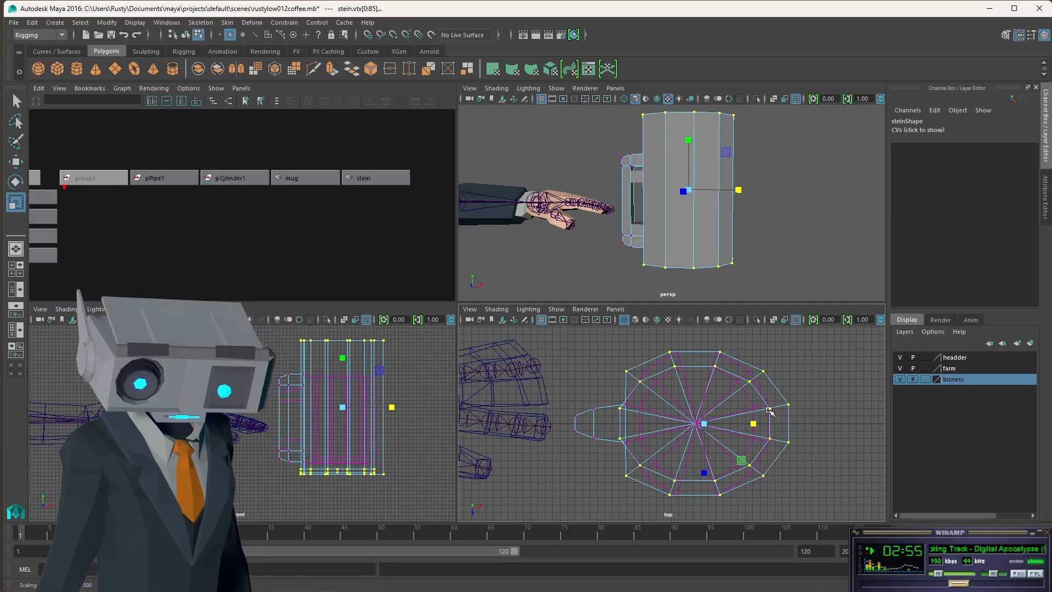
key(ctrl+z)
click(703, 425)
drag(706, 428, 741, 442)
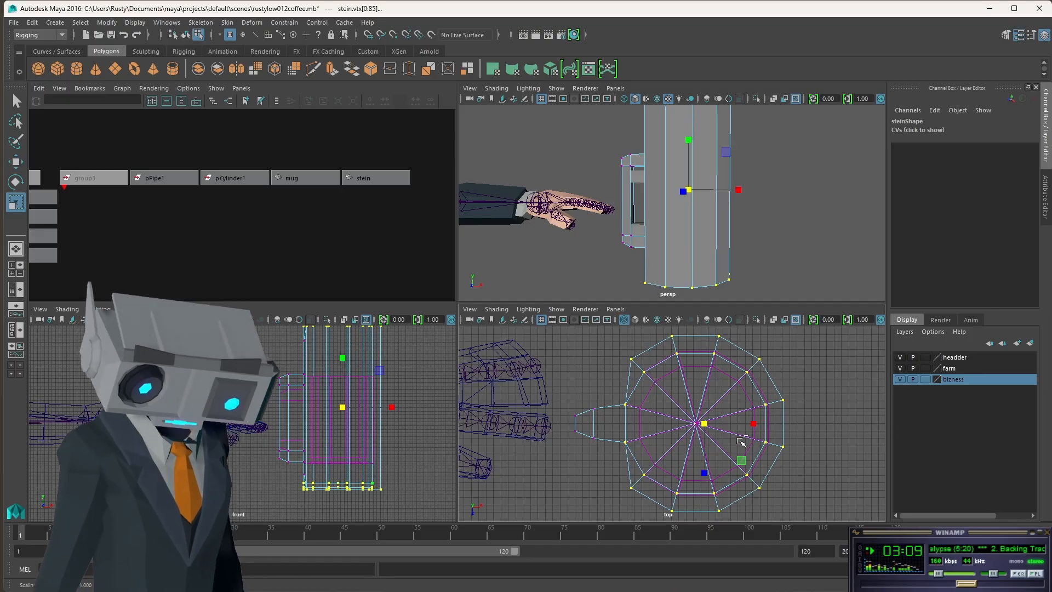
Step: Undo the uniform scale and widen the selected stein body vertices along X and Z in the top view instead
key(ctrl+z)
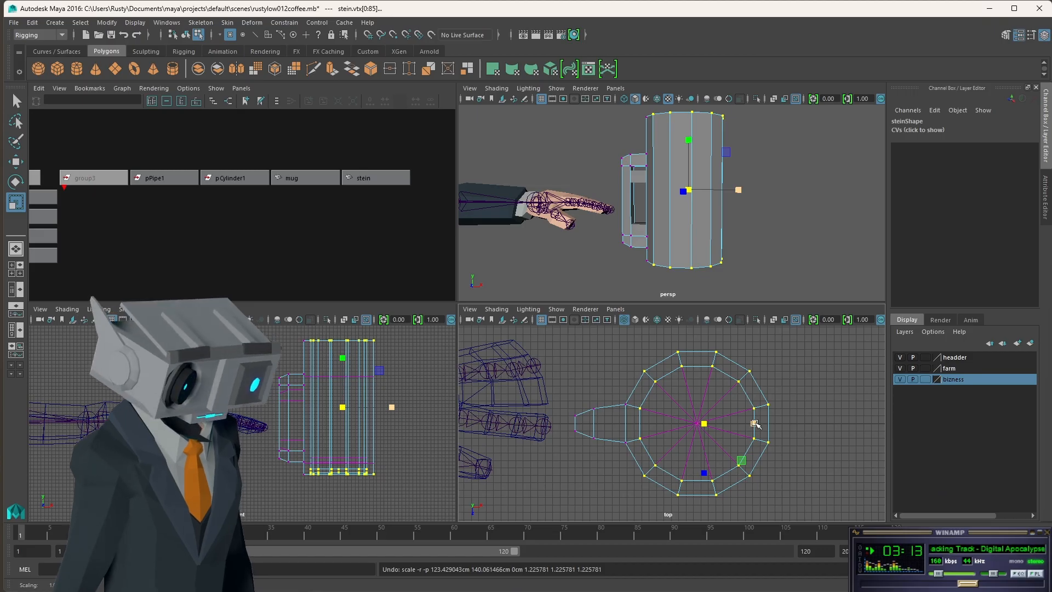
scroll(782, 433, up, 2)
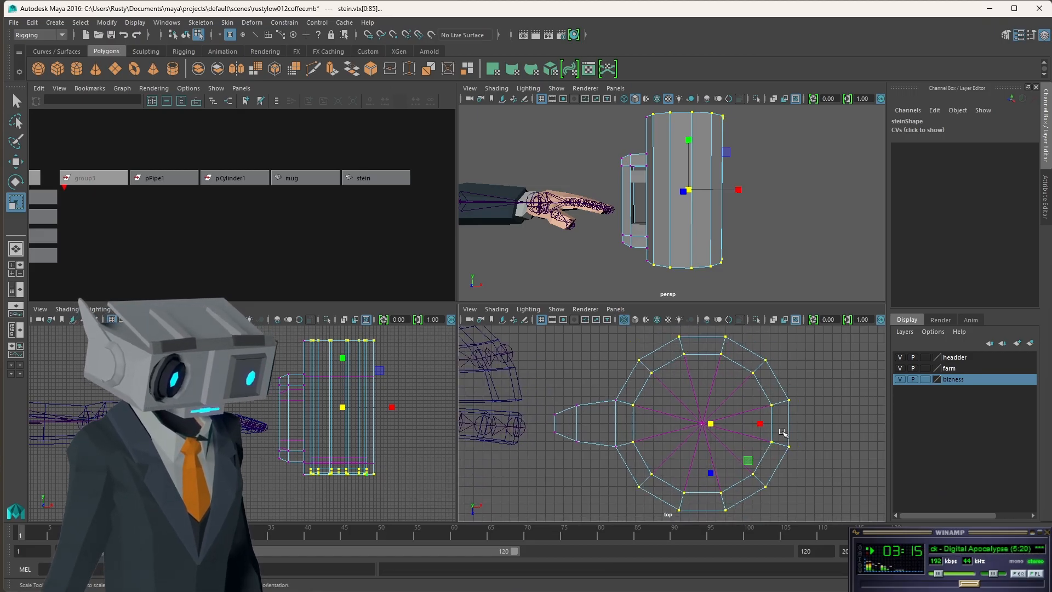
key(space)
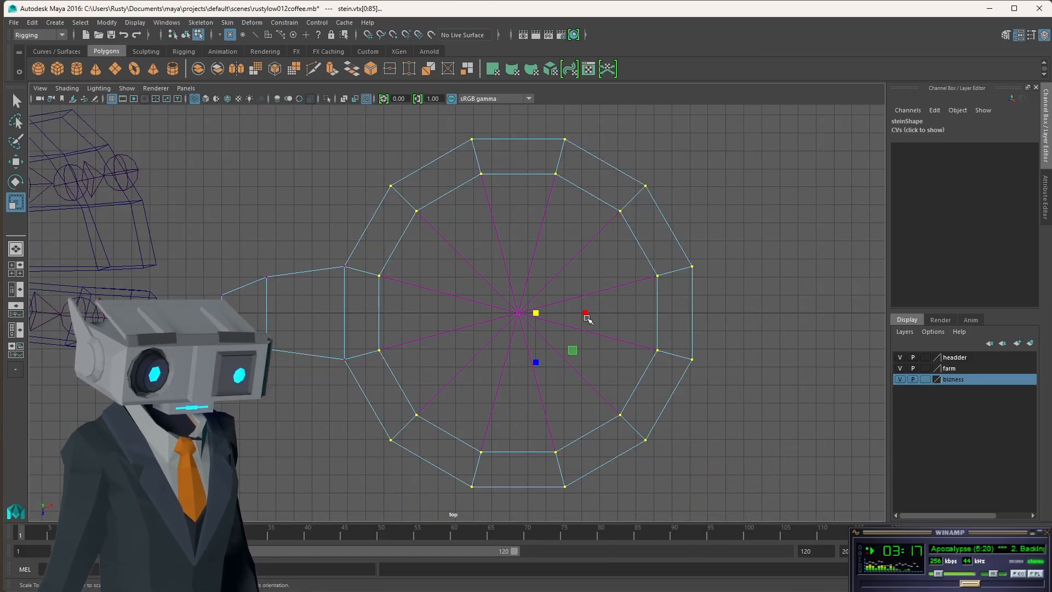
drag(586, 313, 599, 314)
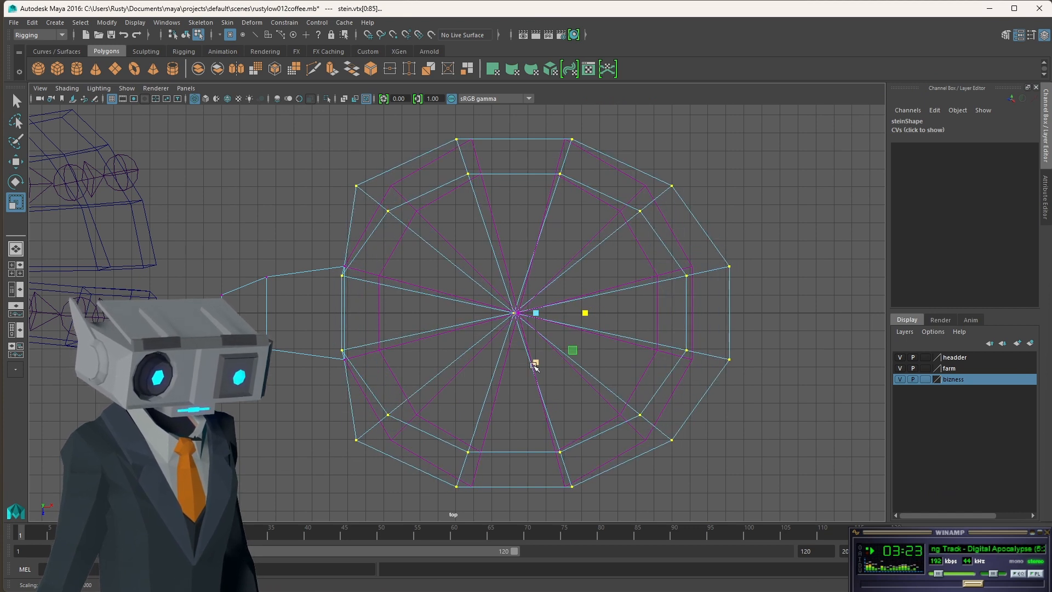
drag(539, 366, 538, 375)
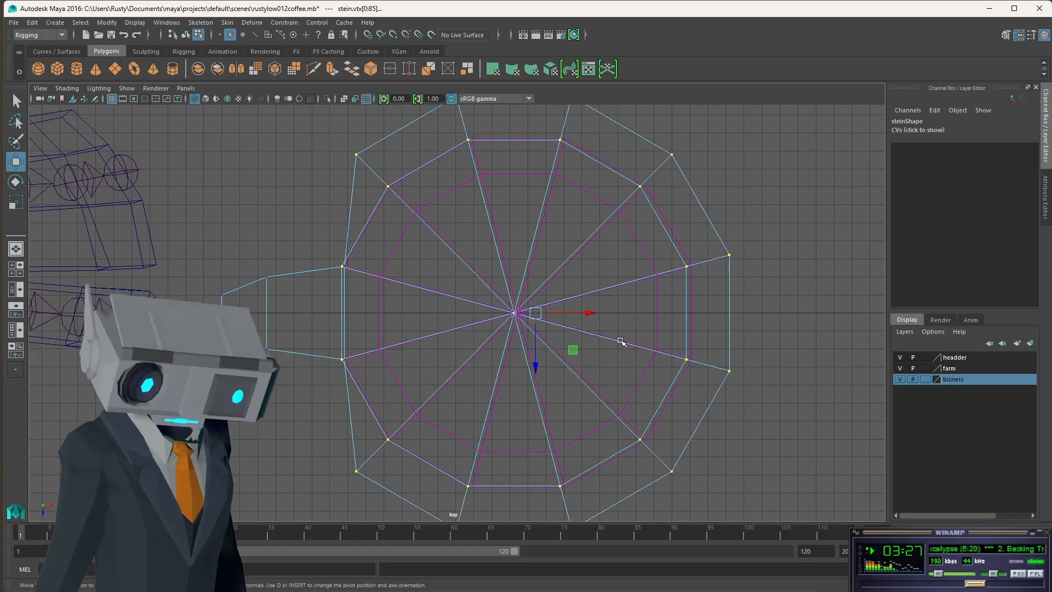
Step: Move the widened stein body vertices along X away from the hand until the body wall lines up with the handle
key(w)
drag(590, 314, 625, 319)
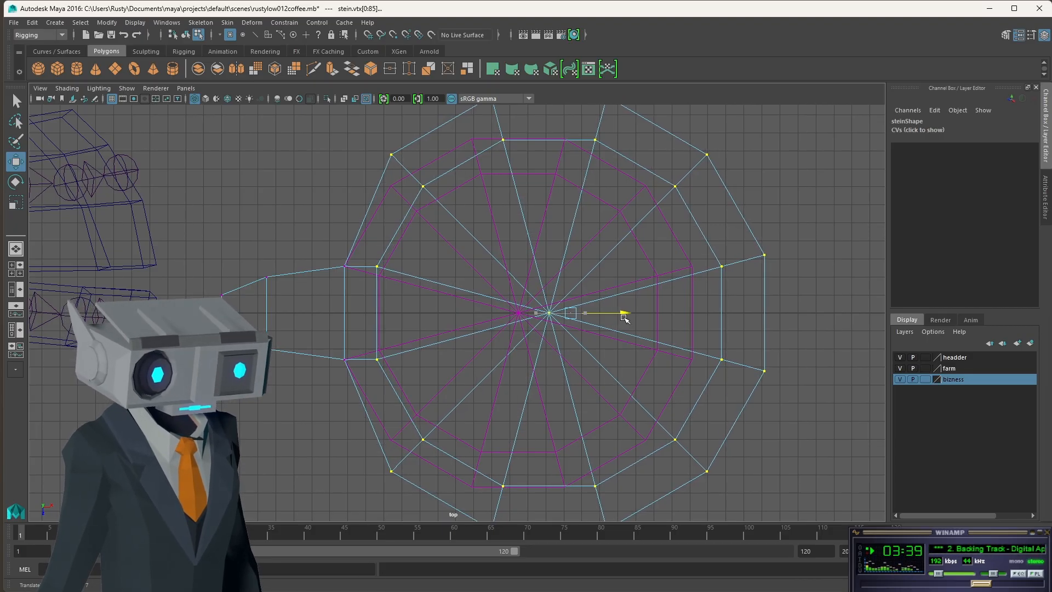
key(space)
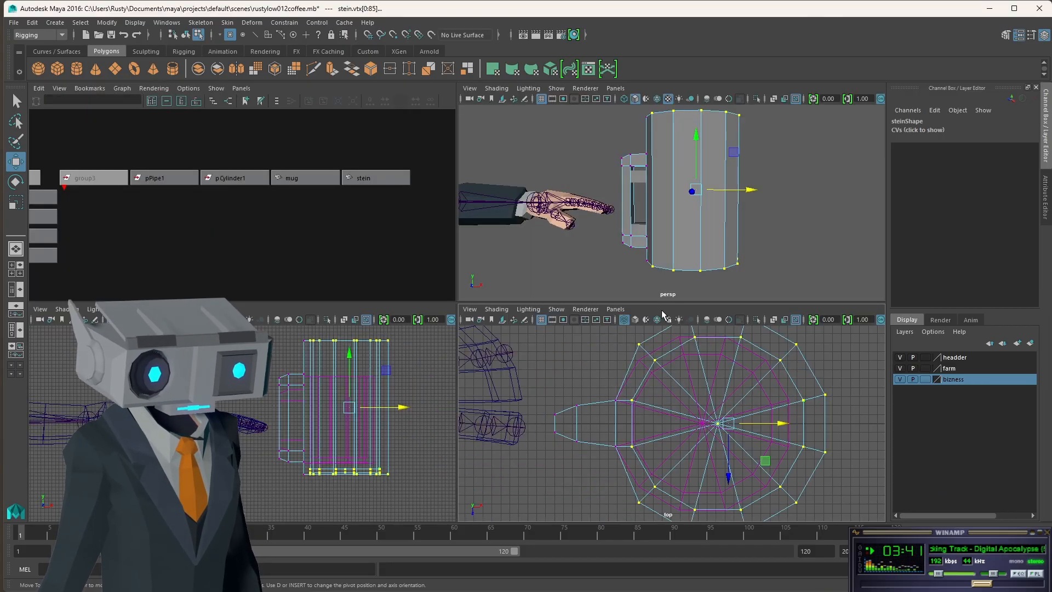
alt+drag(800, 213, 822, 245)
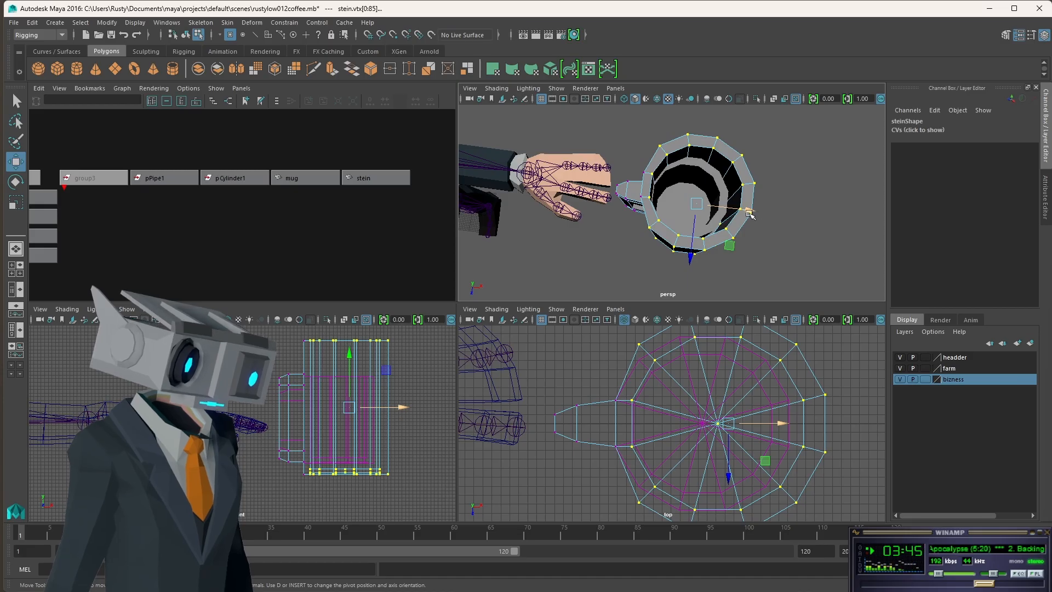
drag(751, 215, 755, 212)
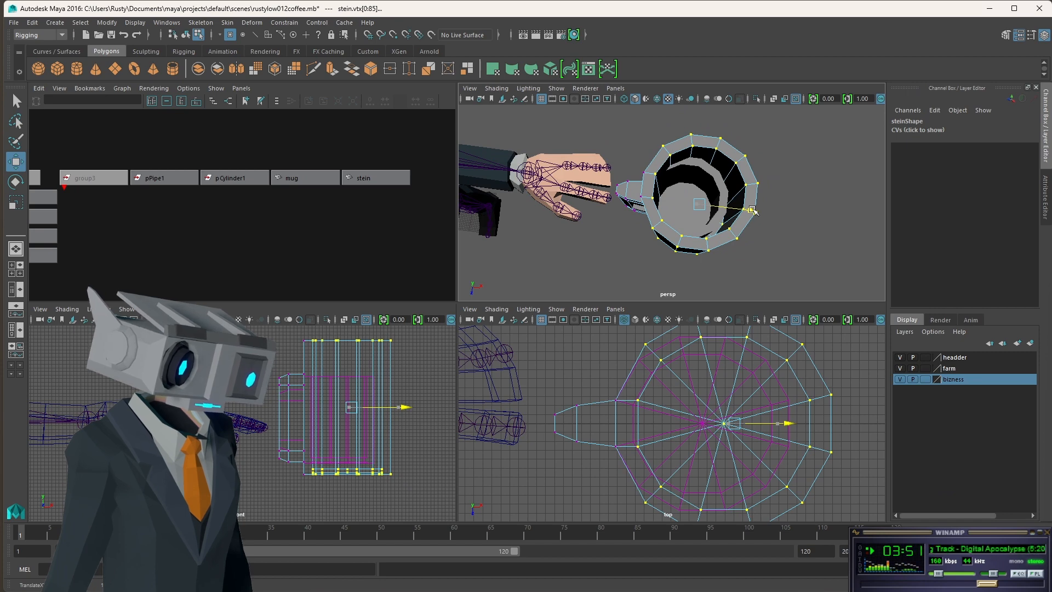
drag(755, 212, 754, 212)
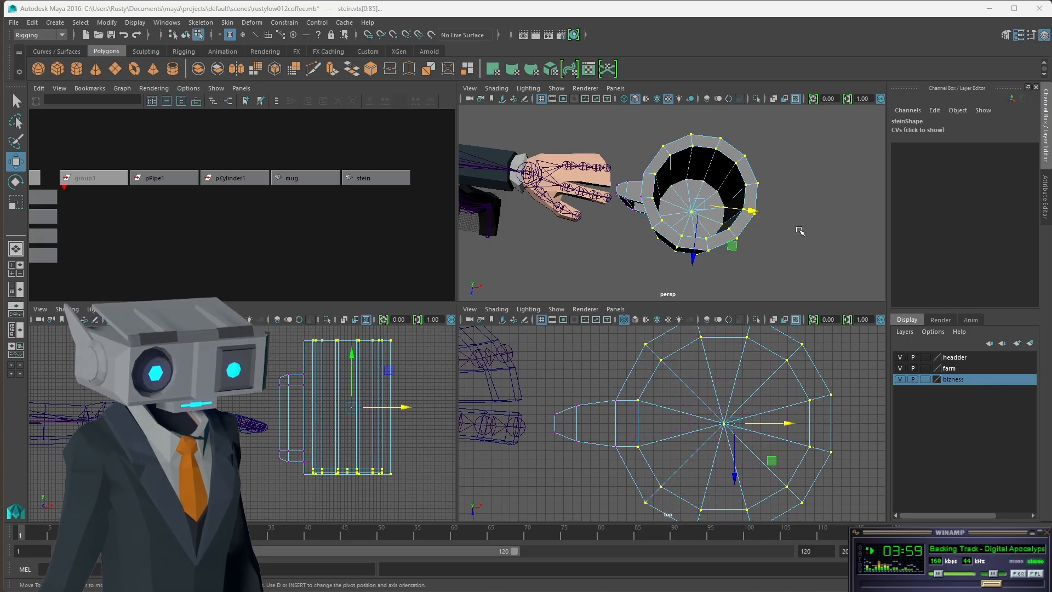
Step: Return to object mode, check the reshaped stein from the side, and hide the stein node
click(186, 35)
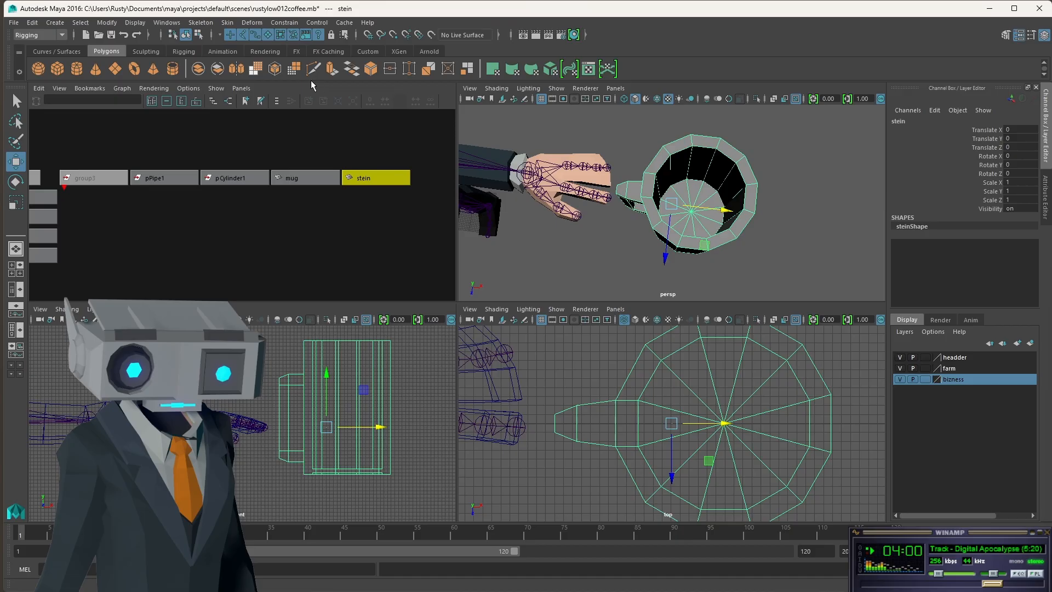
click(832, 235)
alt+drag(755, 246, 765, 168)
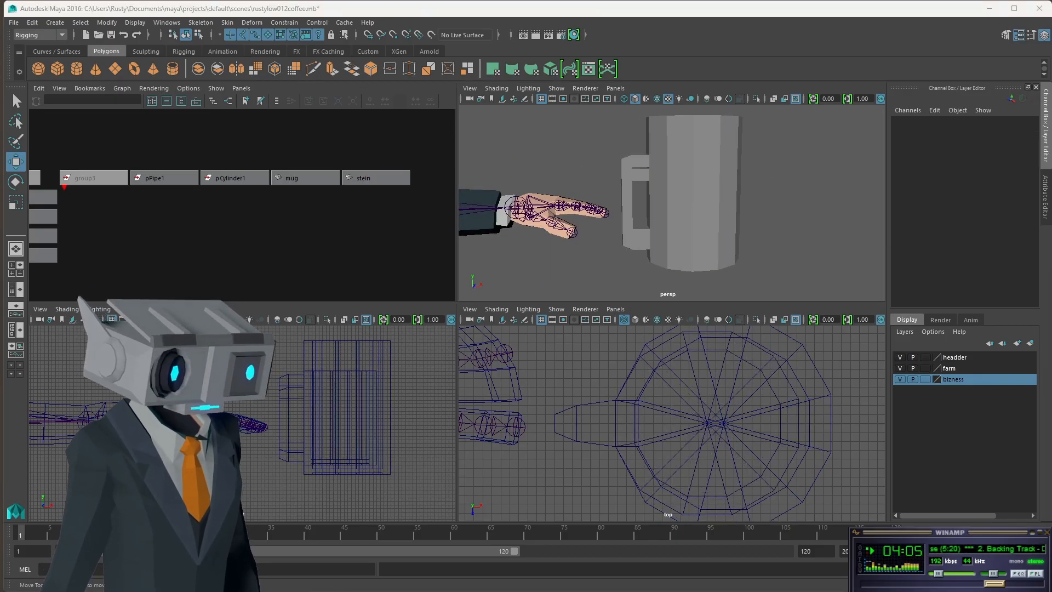
click(362, 174)
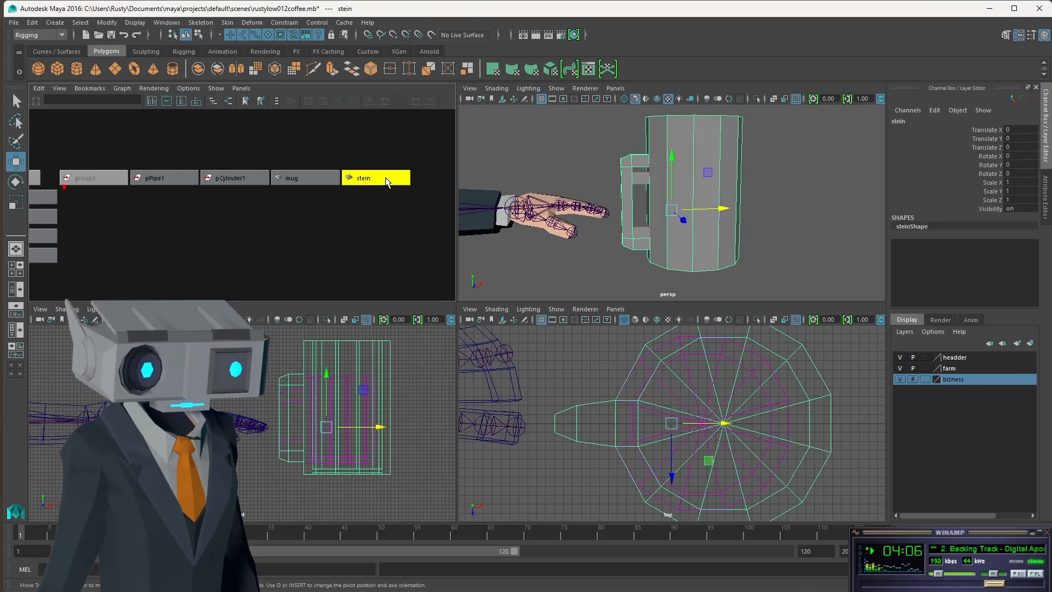
right_click(387, 179)
click(422, 279)
Step: Select the mug node and save the scene
click(310, 177)
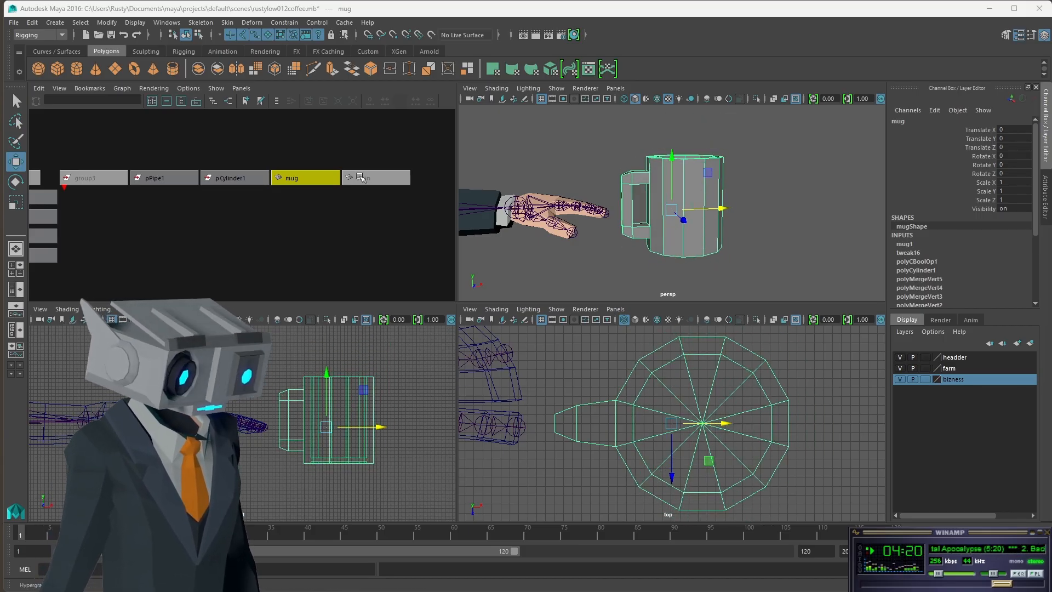
click(328, 214)
click(296, 178)
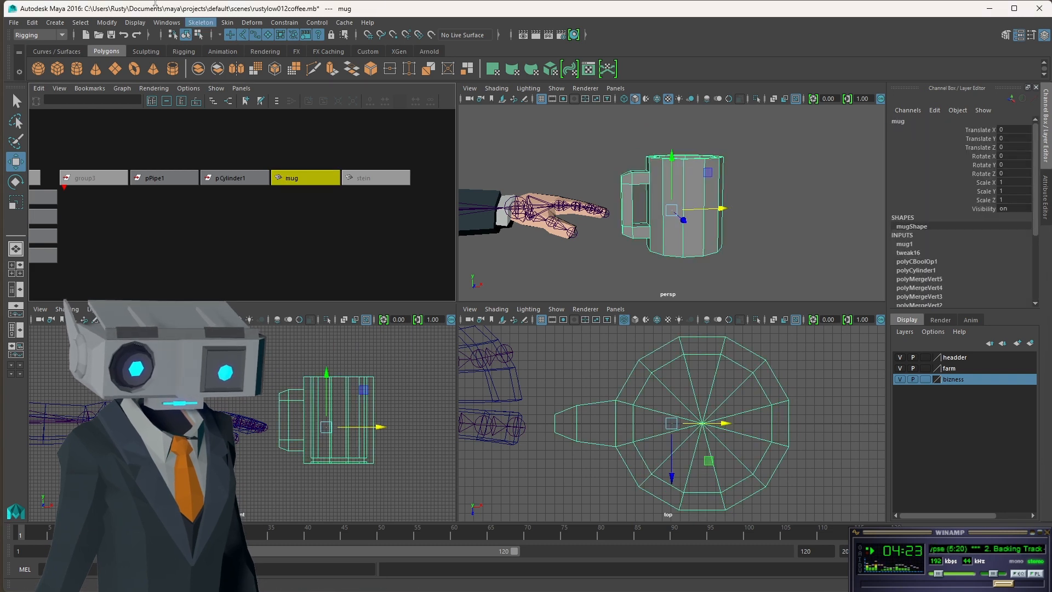
click(111, 35)
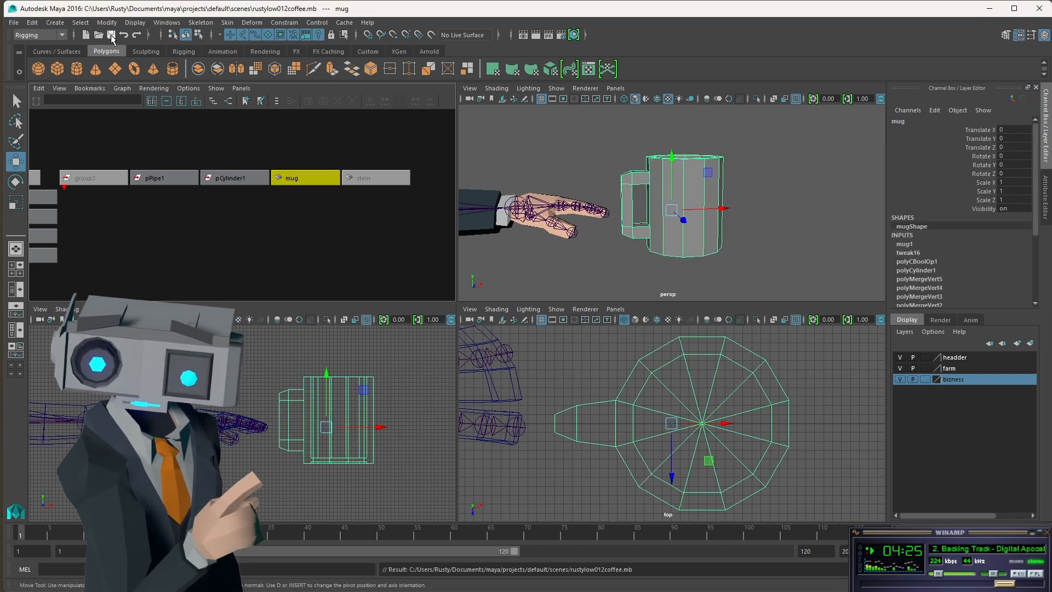
Step: Export the selected mug to an FBX file named mug
click(13, 23)
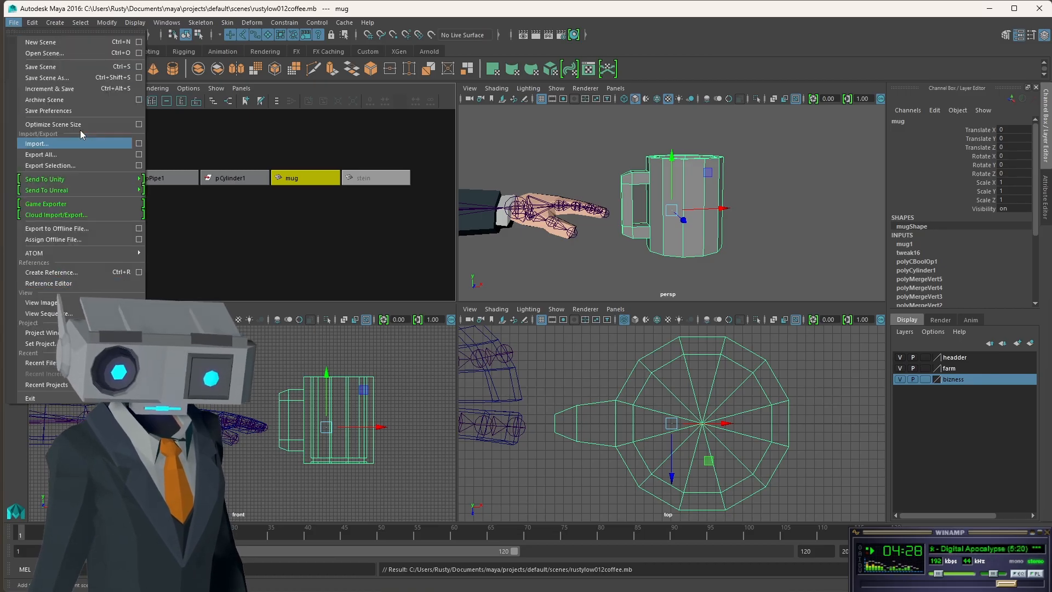
click(139, 165)
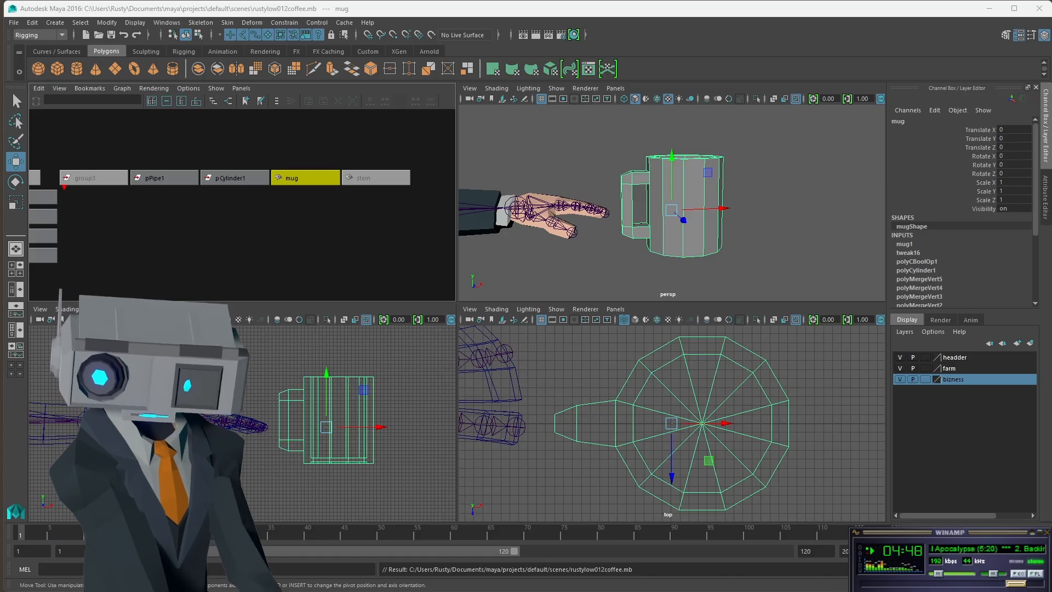
key(Return)
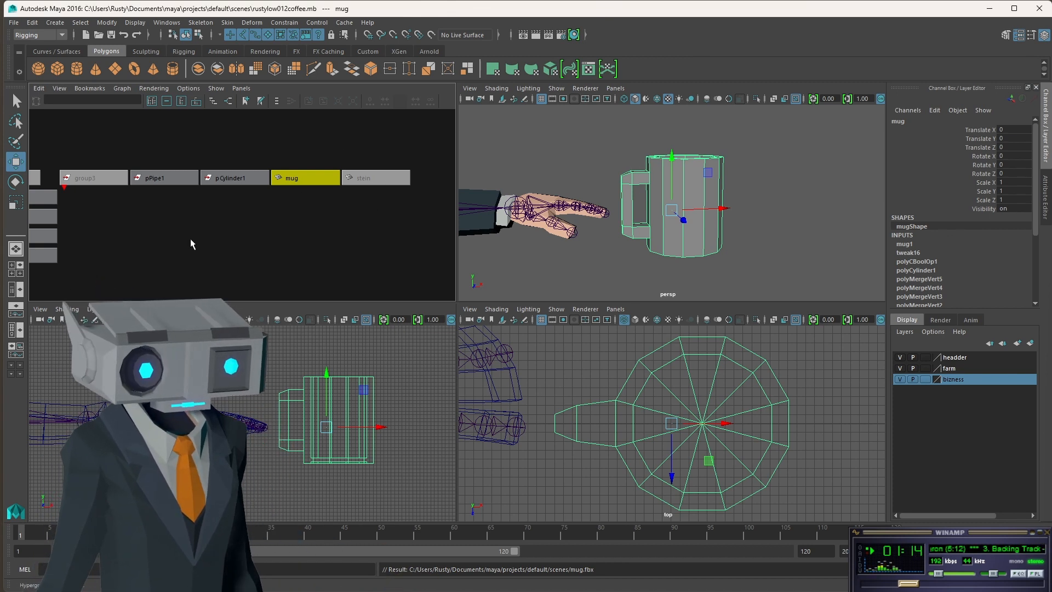
Step: Select the leftover pPipe1 and pCylinder1 nodes and frame them to check what they hold
alt+middle_drag(139, 230, 228, 223)
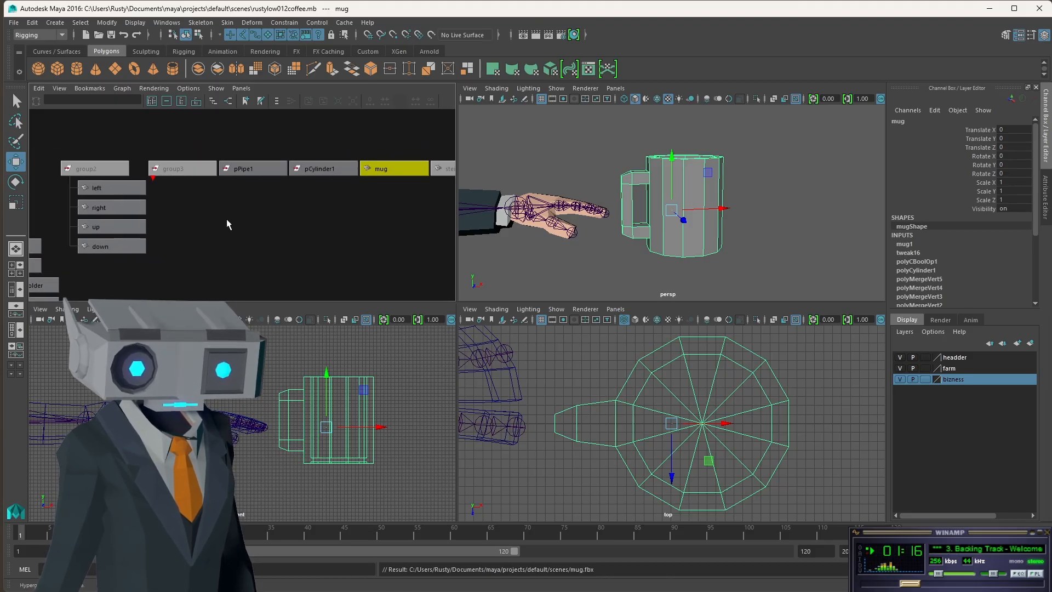
click(247, 174)
key(a)
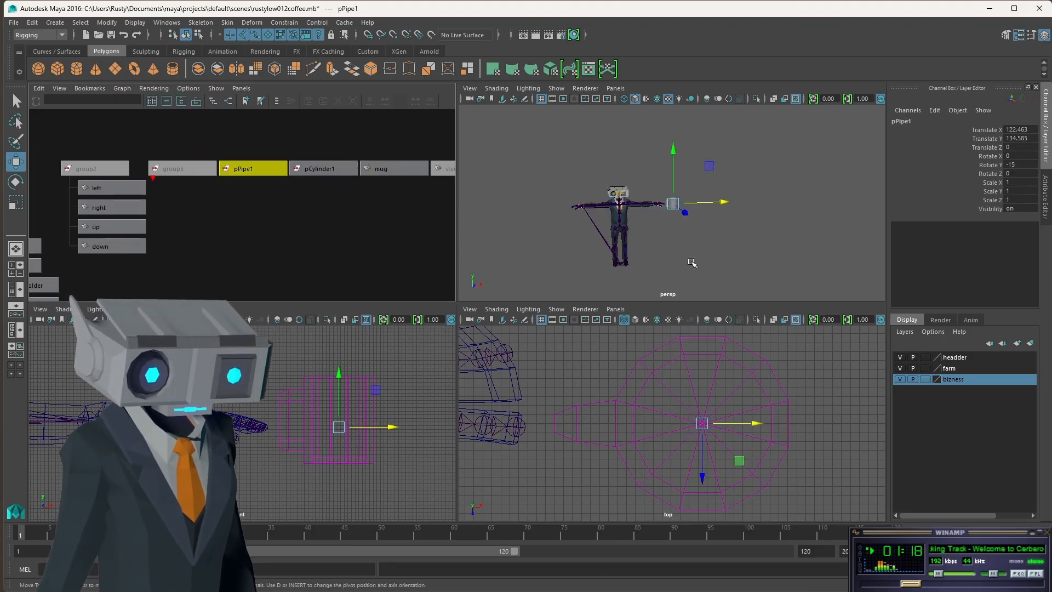
key(f)
click(307, 154)
click(327, 168)
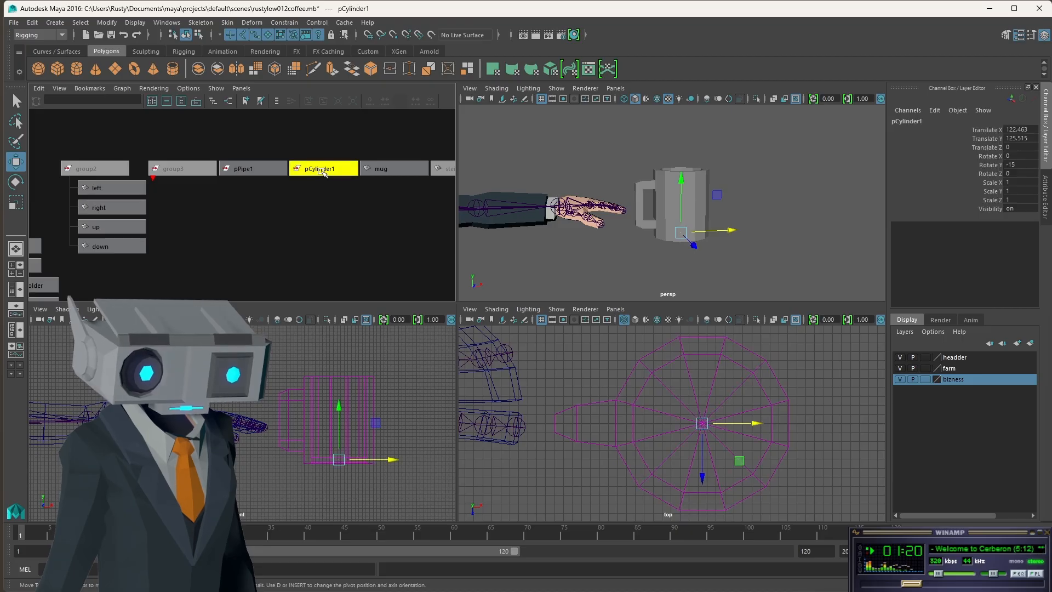
click(271, 169)
Step: Select the rantenna node under lowpoly_head and examine the antenna and the head from several angles in the perspective view
alt+middle_drag(195, 241, 387, 175)
scroll(302, 199, down, 2)
click(213, 230)
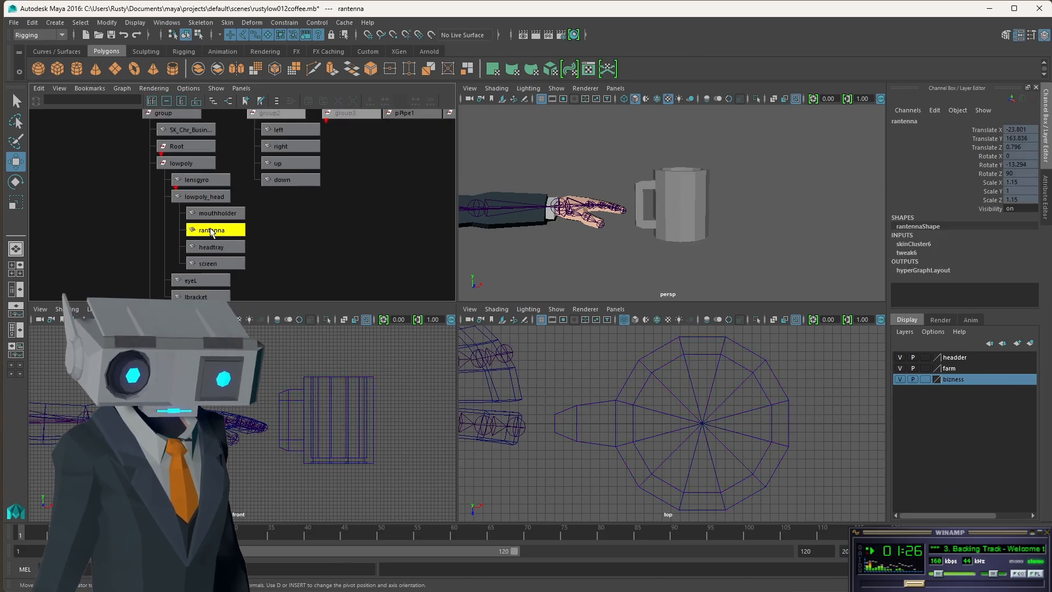
key(f)
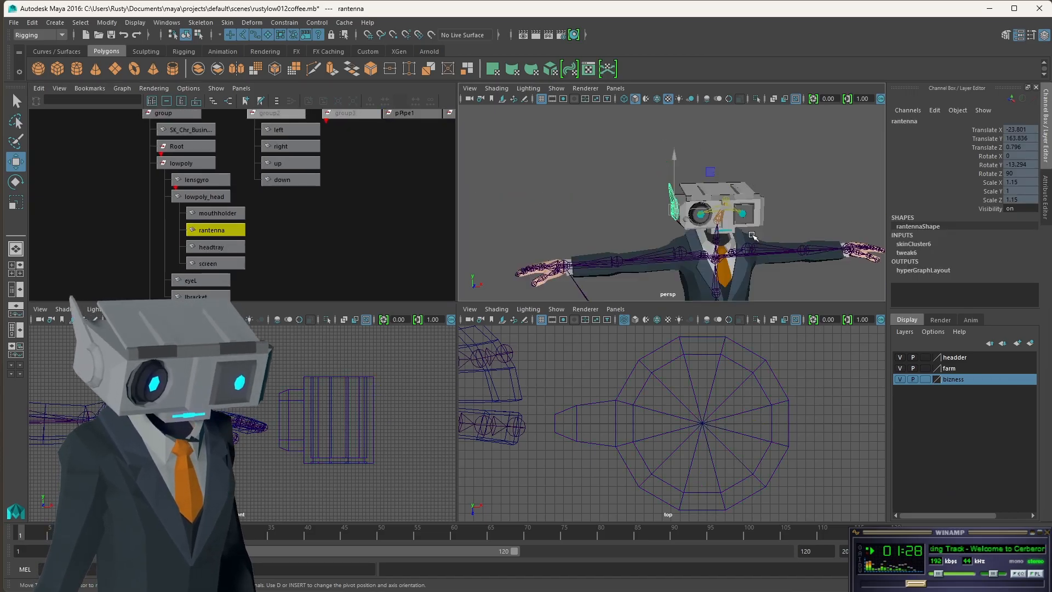
alt+drag(750, 236, 789, 241)
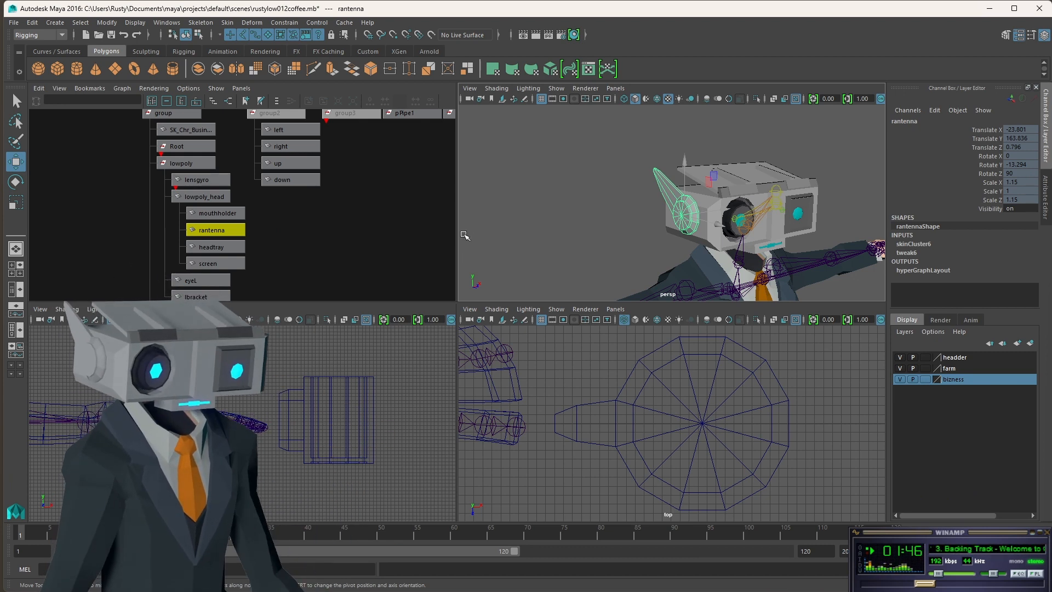
alt+drag(561, 225, 697, 214)
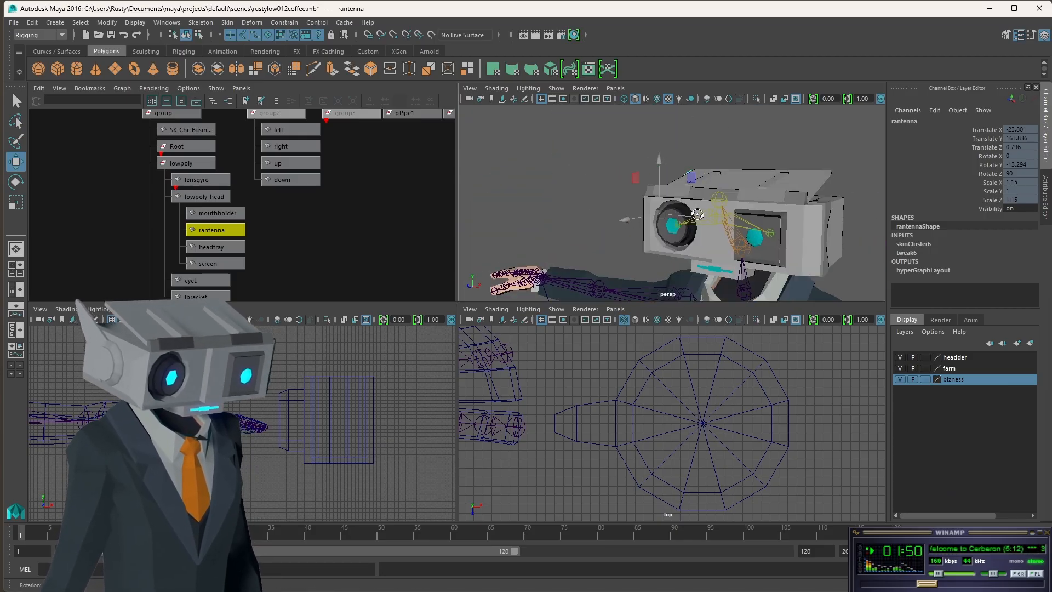
Step: Inspect the lbracket part on the other side of the head, then reselect rantenna and frame it in the orthographic views
click(200, 297)
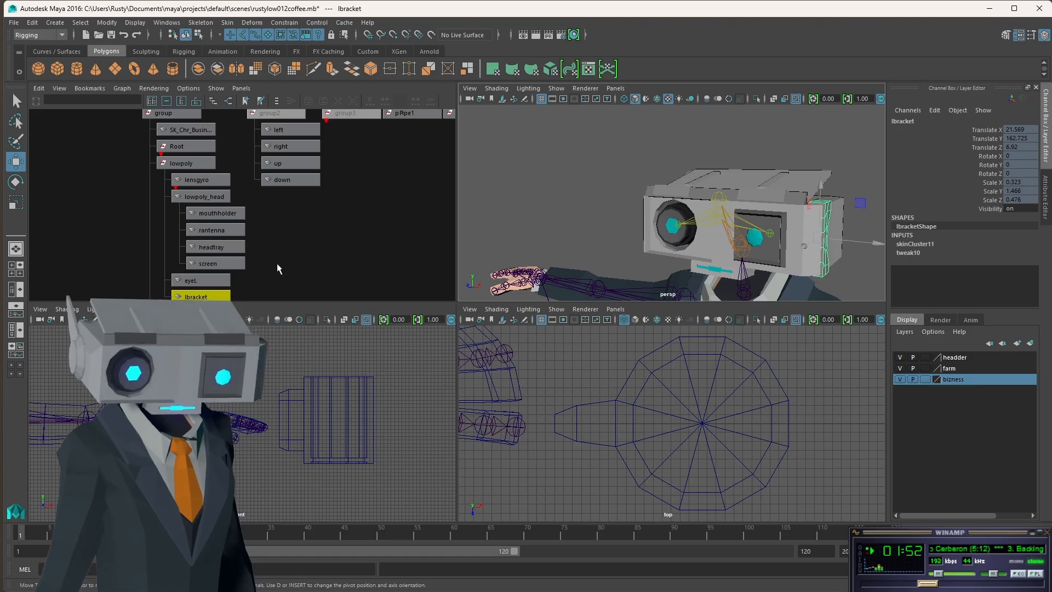
alt+middle_drag(278, 263, 237, 170)
alt+middle_drag(301, 179, 292, 212)
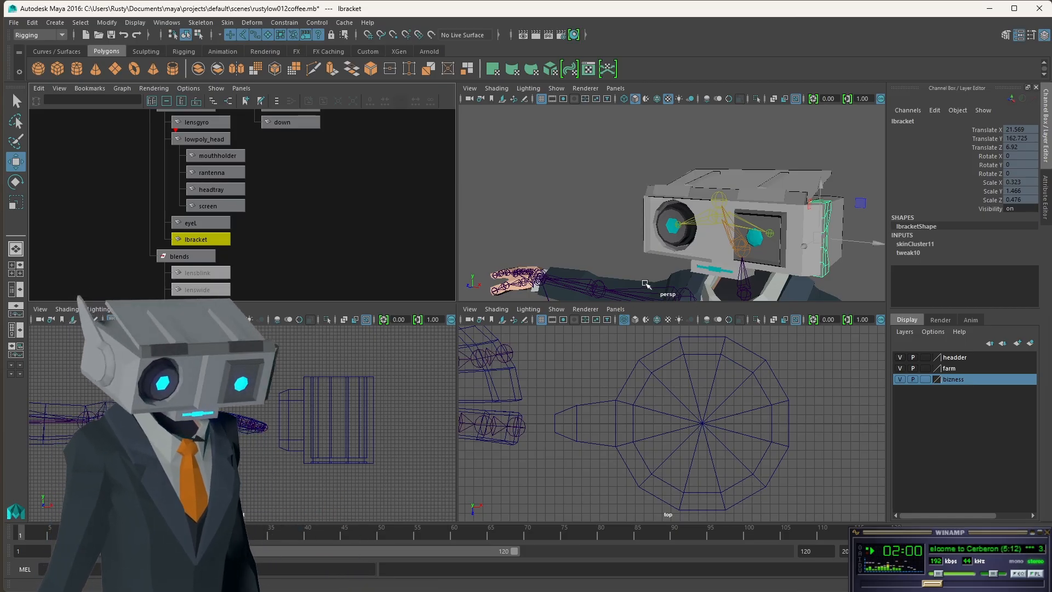
alt+drag(611, 237, 685, 222)
click(695, 218)
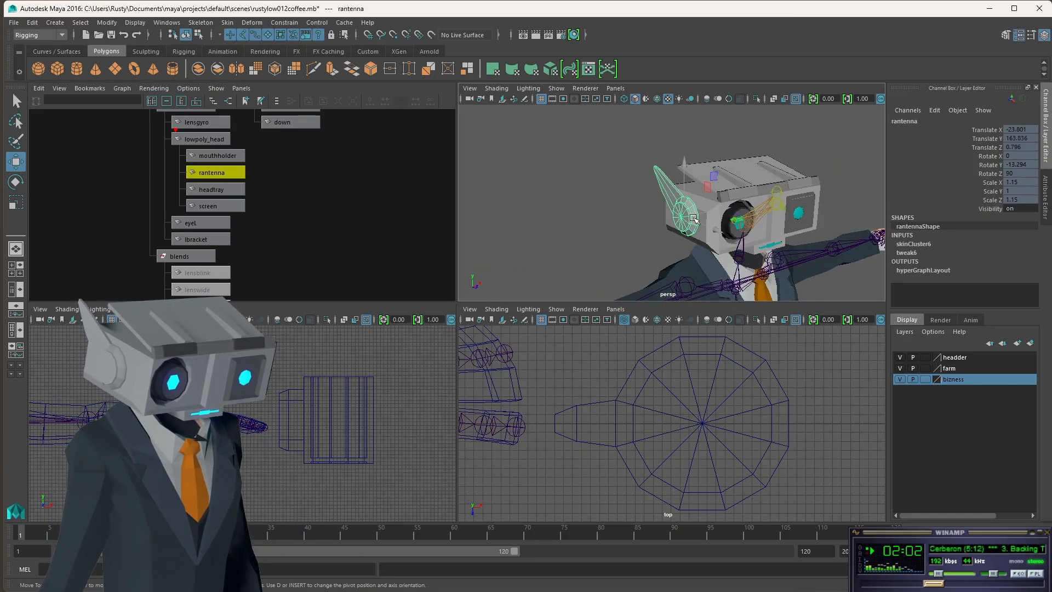
scroll(695, 218, up, 3)
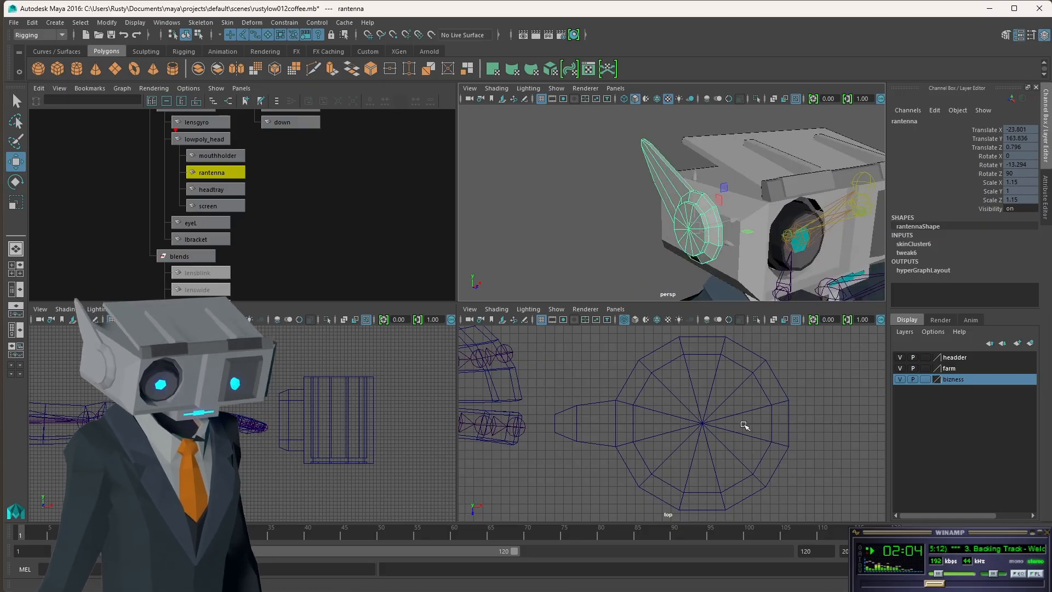
key(f)
key(f)
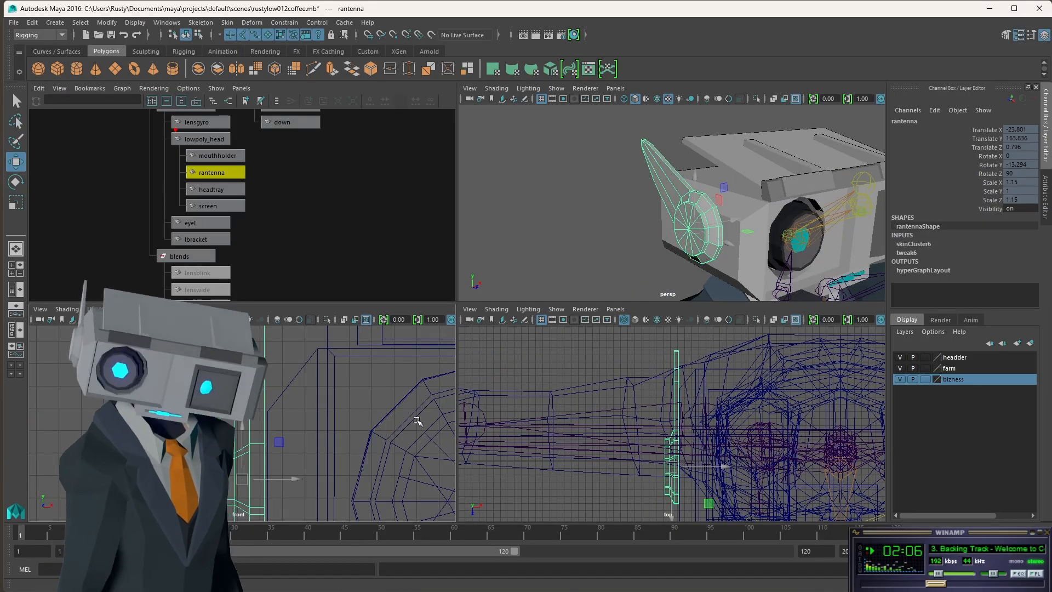
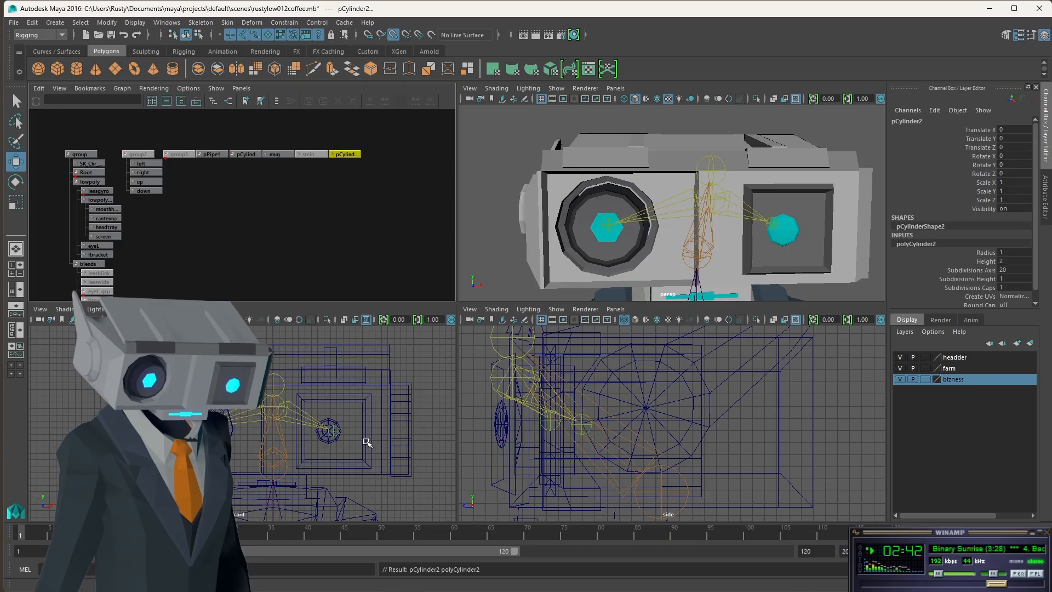
Step: Raise the new cylinder to head height, at about 160.9 on Translate Y
scroll(654, 467, down, 10)
drag(675, 459, 674, 378)
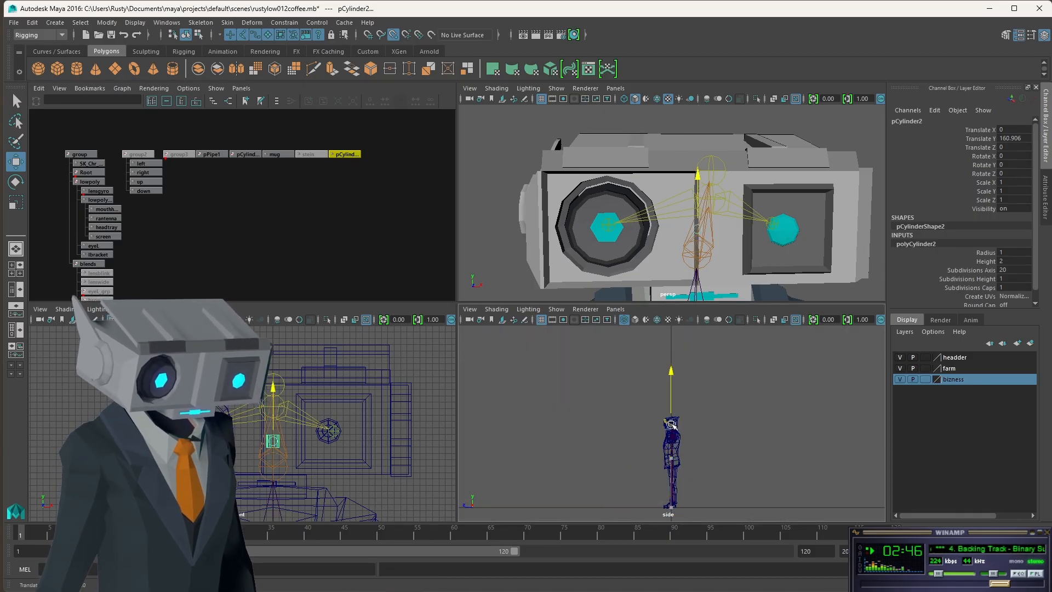
scroll(671, 427, up, 10)
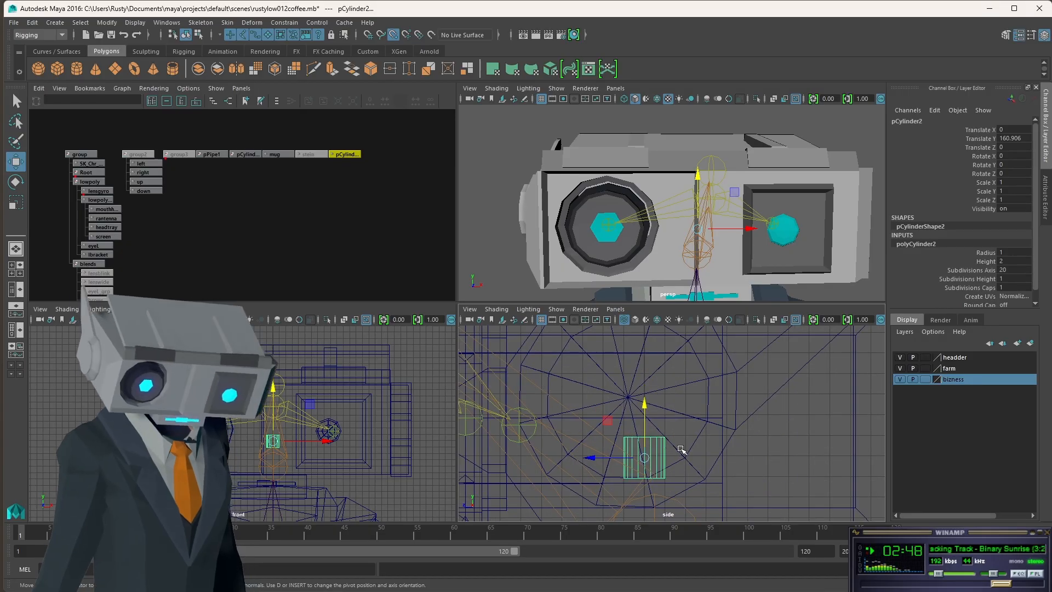
Step: Rotate the new cylinder to 90 degrees on Rotate Z so its flat caps face sideways
key(e)
drag(655, 421, 646, 482)
double_click(1023, 173)
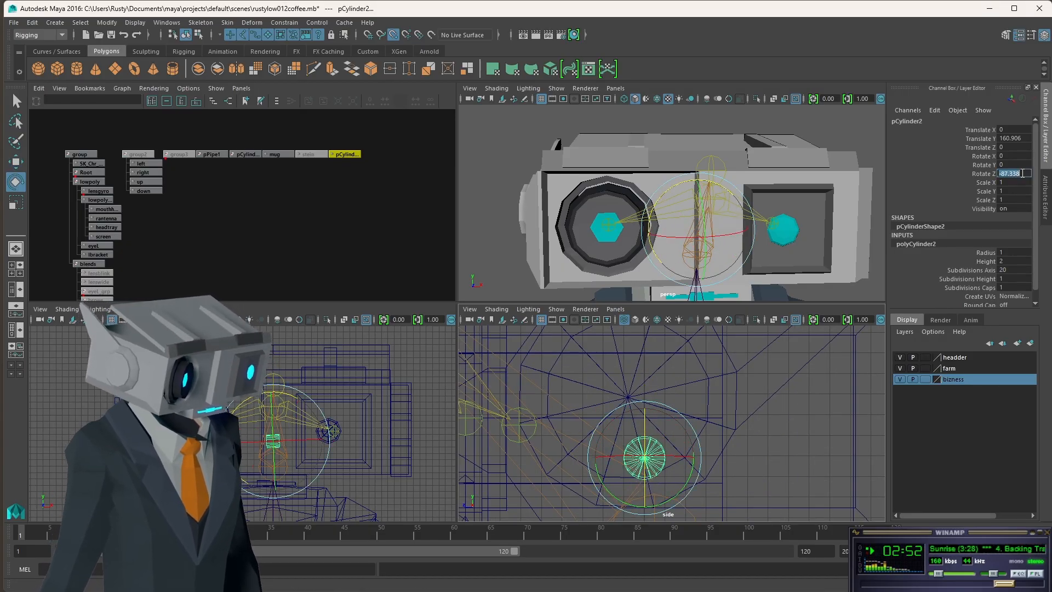
text(90)
key(Return)
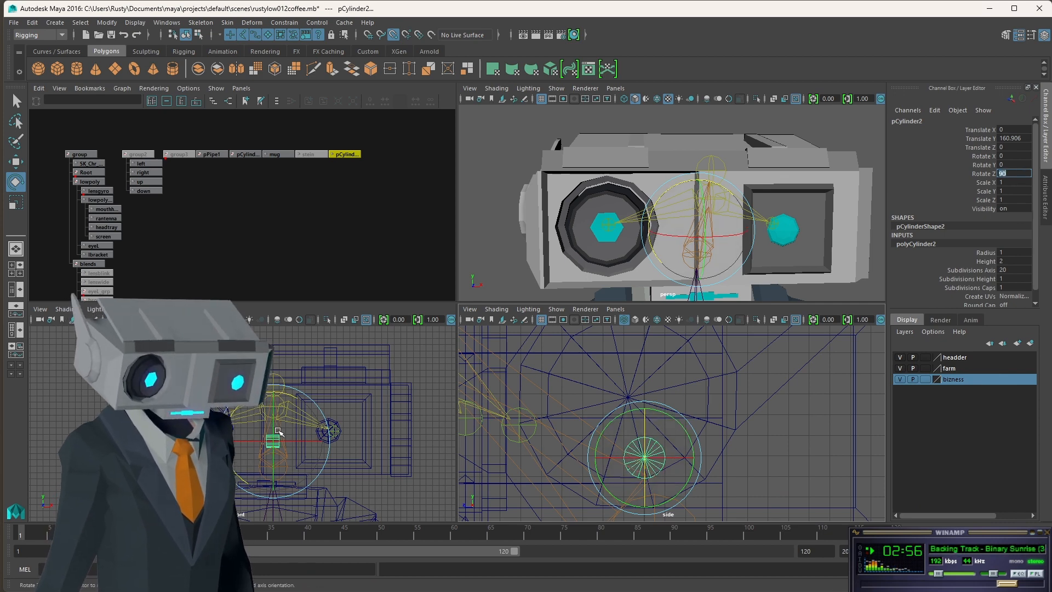
Step: Snap the cylinder to the centre of the antenna disc in the side view, at Translate Y 163.836 and Translate Z 0.796
key(w)
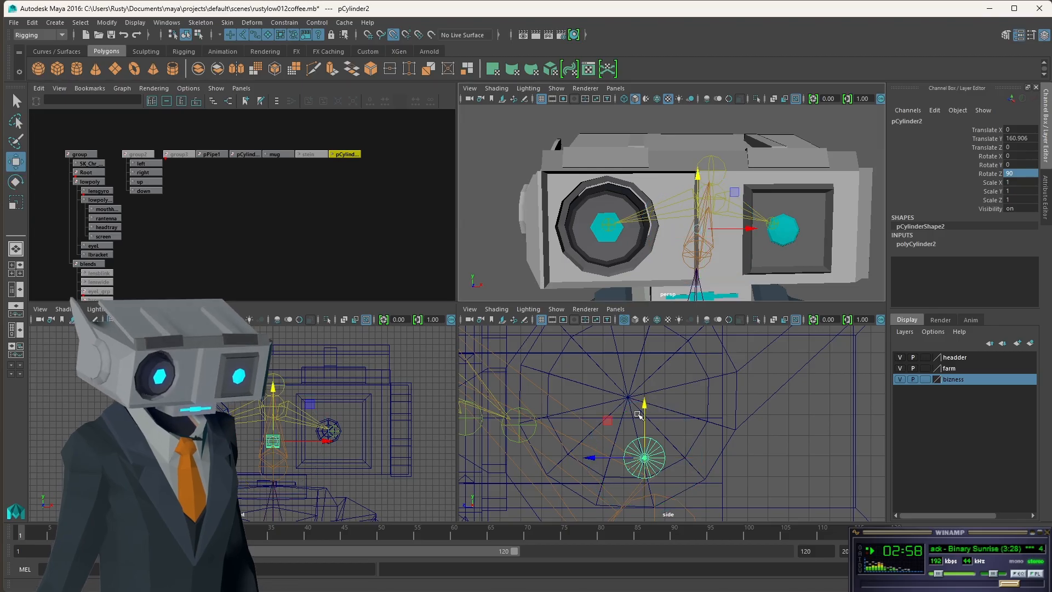
drag(645, 458, 631, 404)
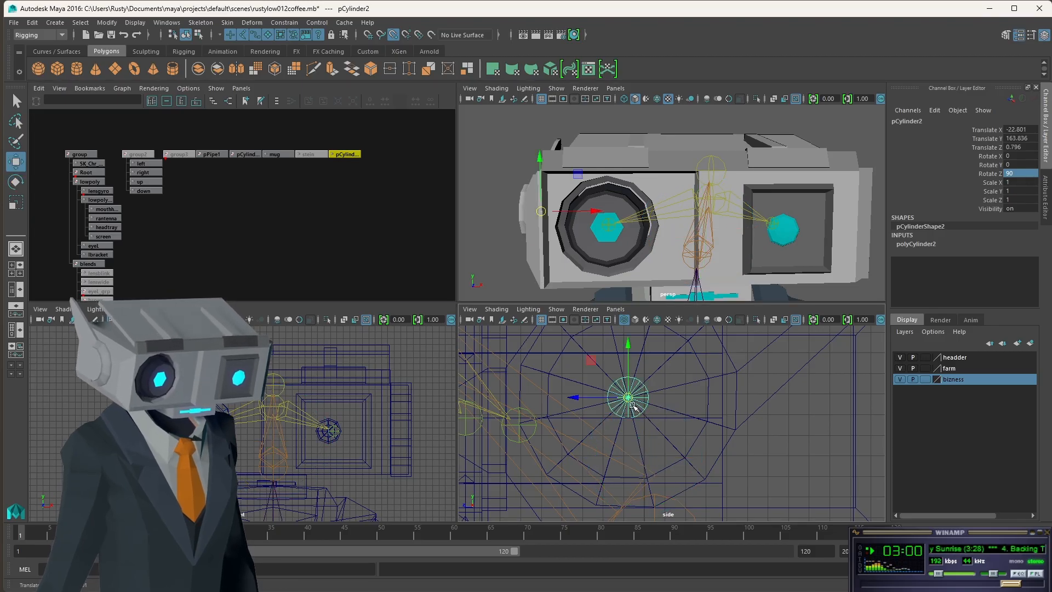
scroll(646, 400, up, 5)
scroll(603, 389, down, 6)
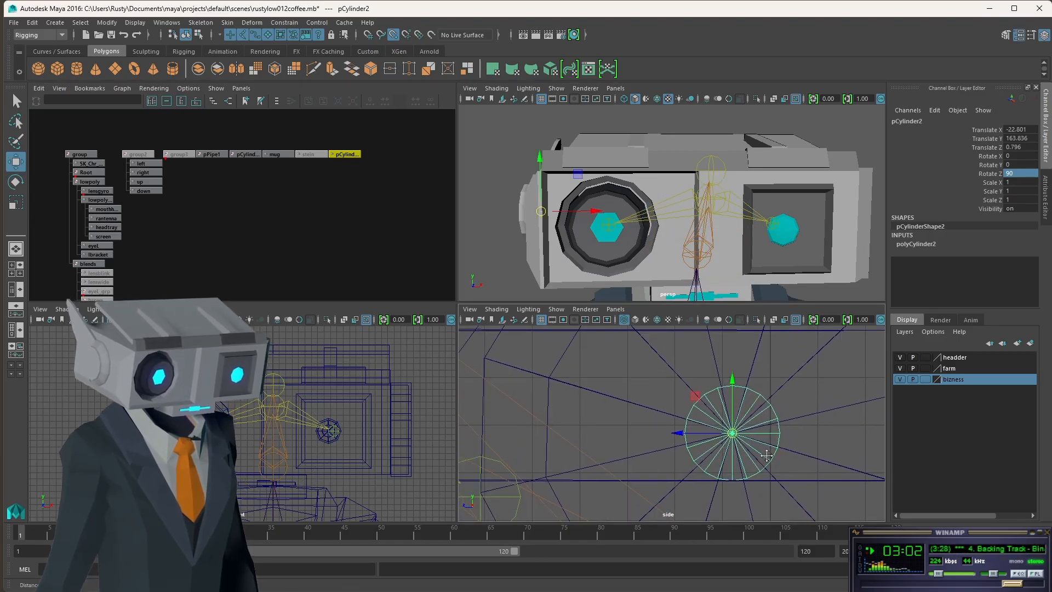
Step: Try a radius of 5 on the cylinder and settle on a radius of 4
click(924, 246)
alt+drag(713, 198, 674, 199)
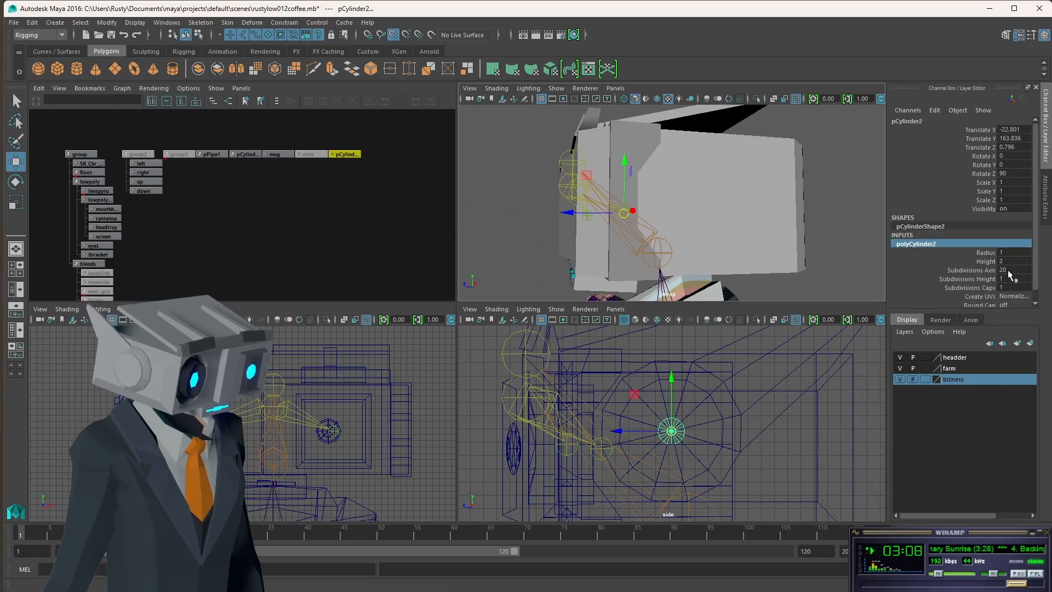
click(1011, 253)
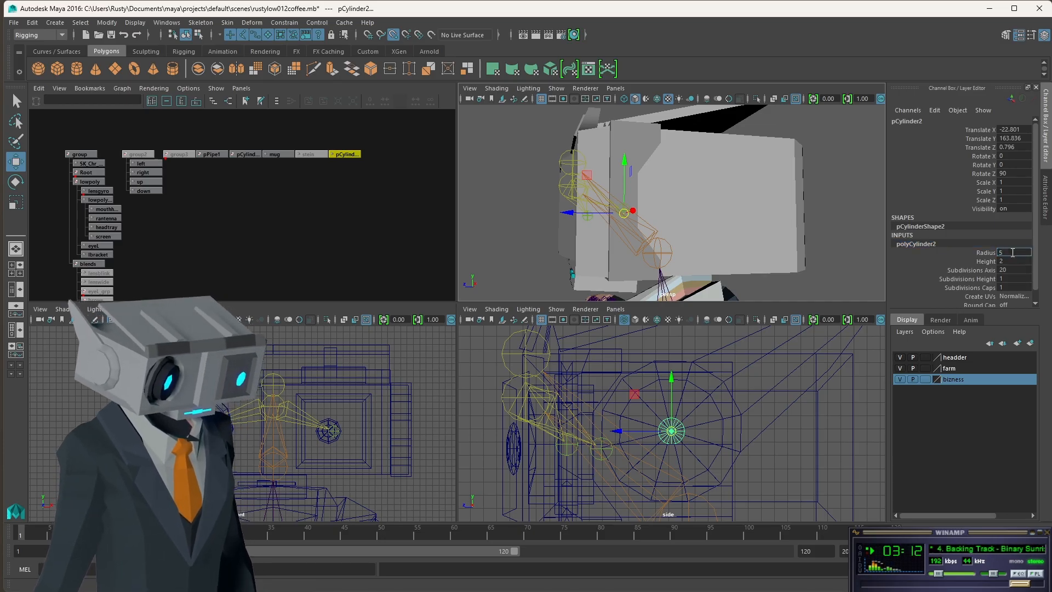
key(Tab)
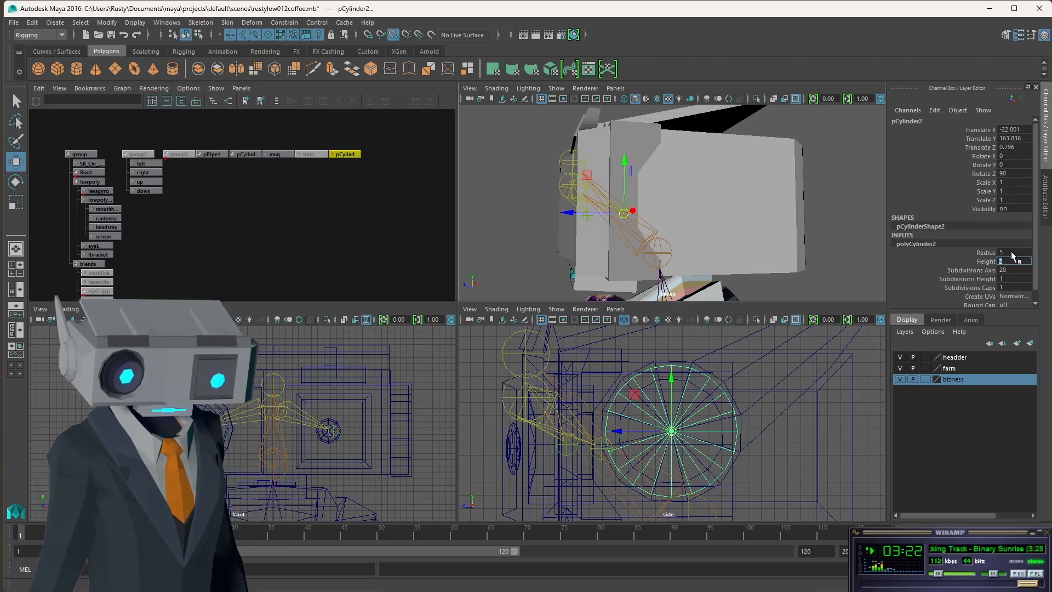
click(1011, 253)
text(4)
key(Tab)
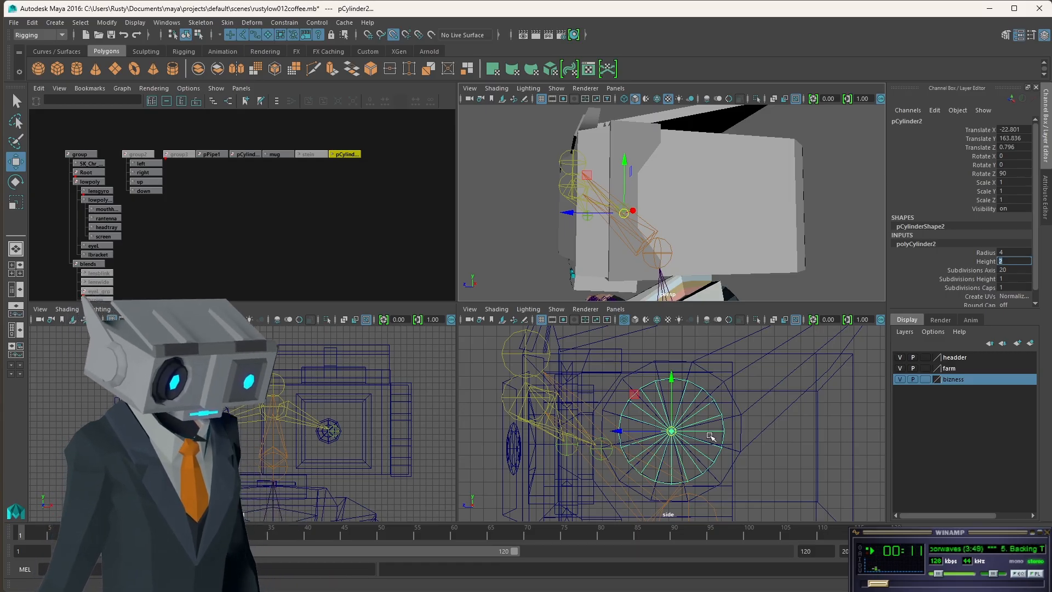
scroll(700, 455, up, 2)
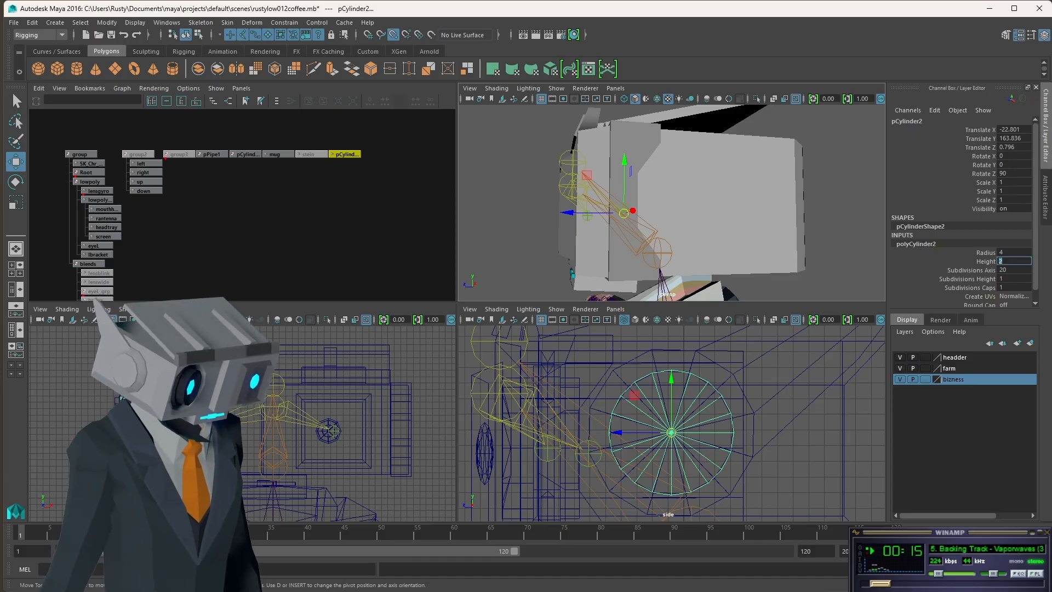
key(Return)
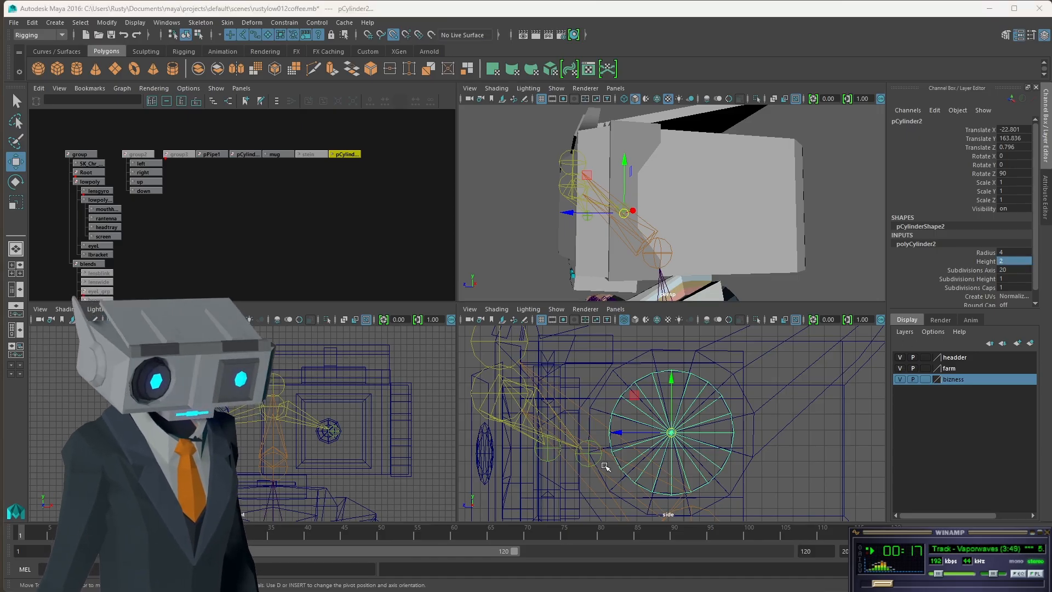
scroll(640, 466, up, 3)
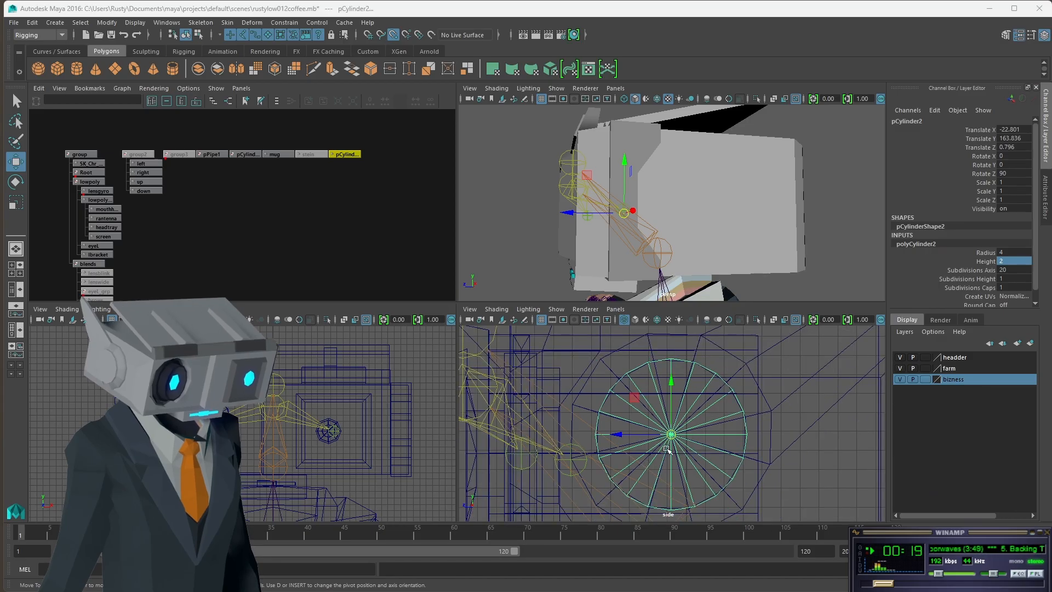
Step: Reduce the cylinder's Subdivisions Axis to 12 and further to 10
double_click(1013, 270)
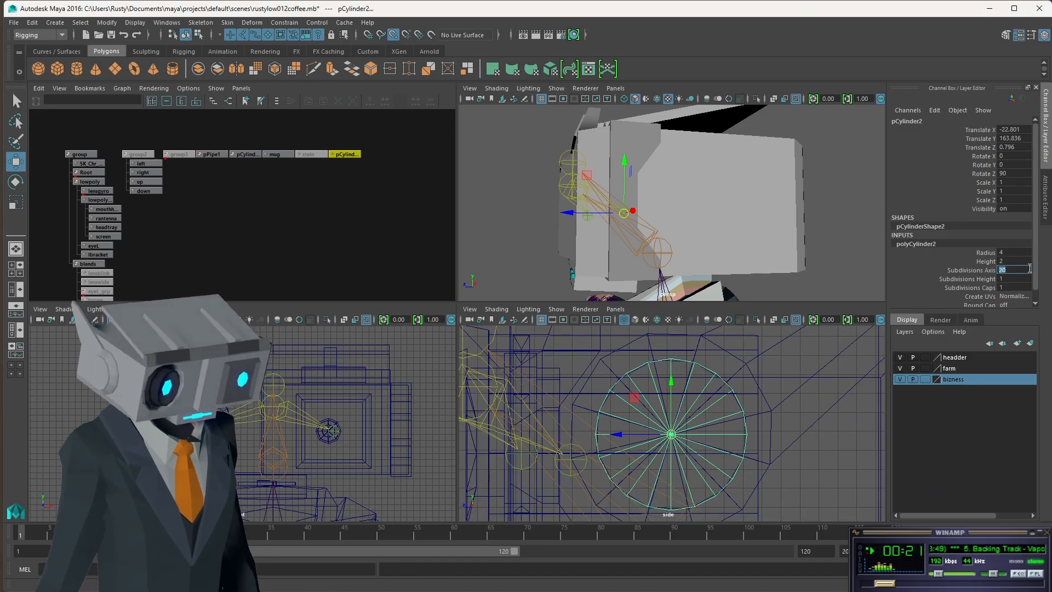
text(12)
key(Tab)
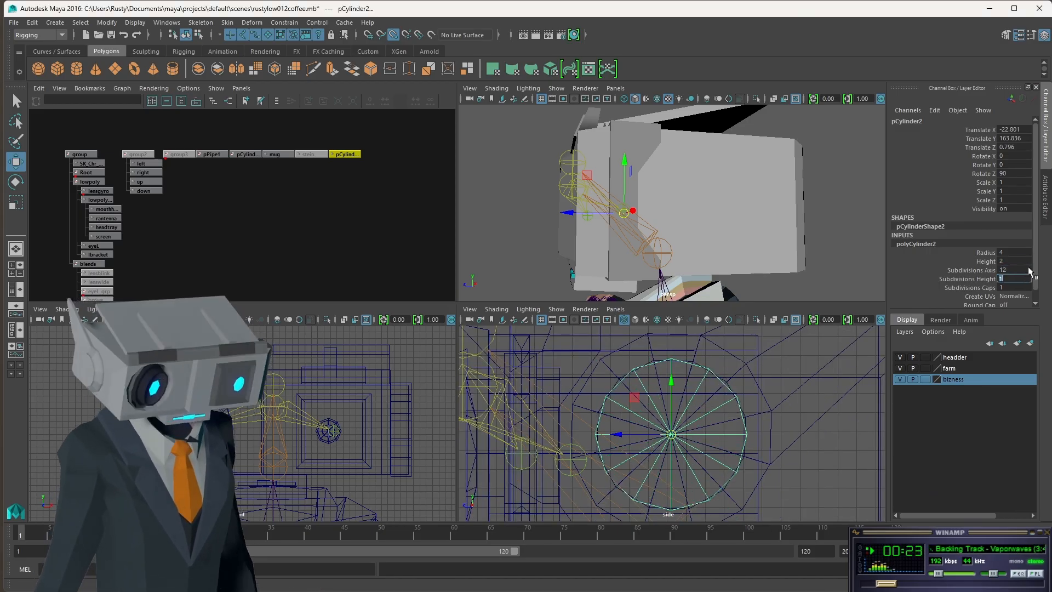
double_click(1023, 268)
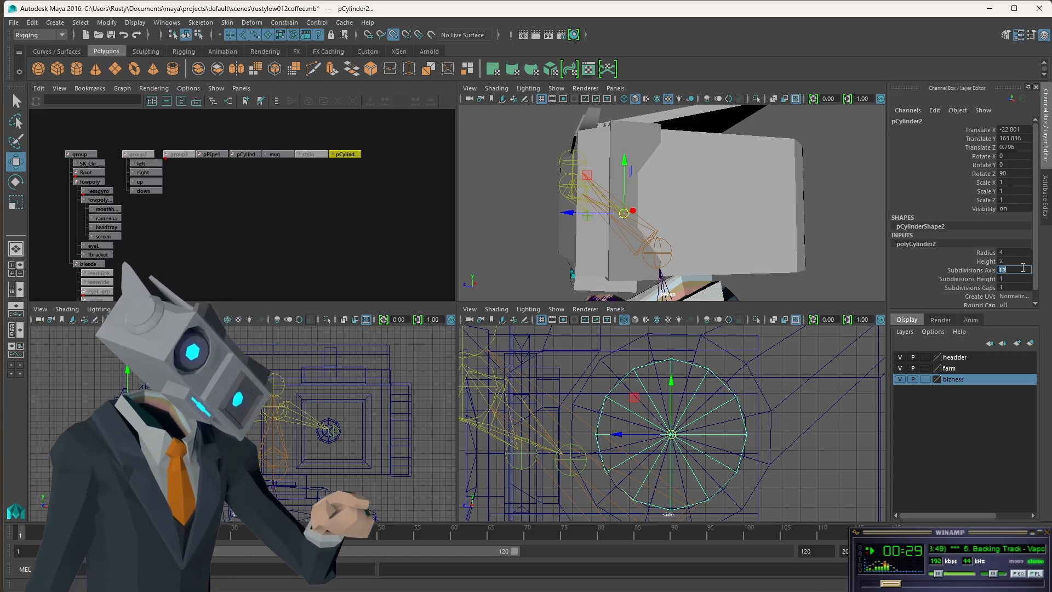
key(Tab)
click(1023, 267)
text(10)
key(Tab)
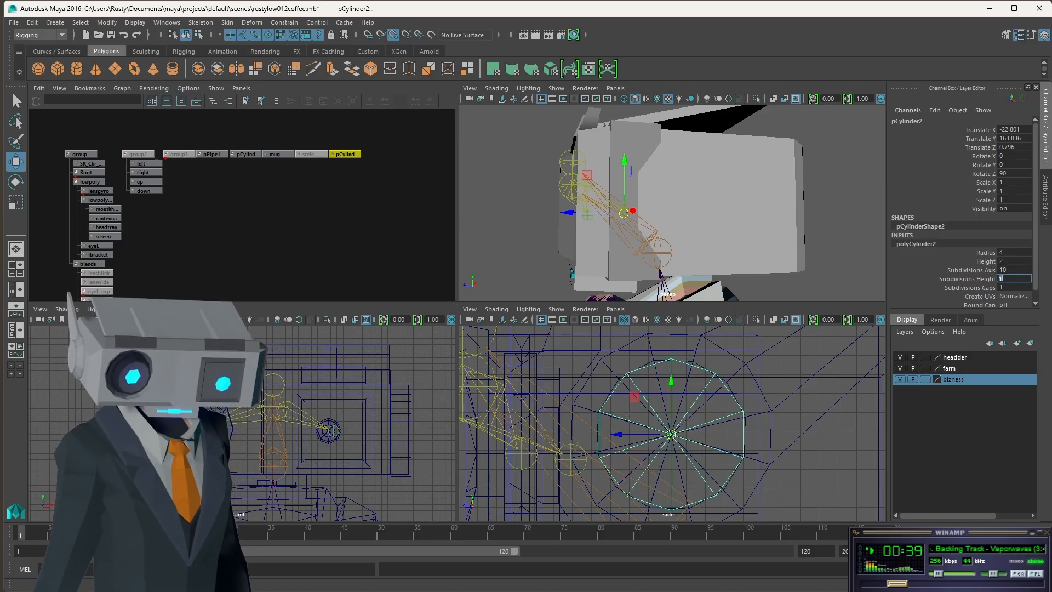
Step: Turn off point snapping and move the cylinder along X to the head's side without an antenna, at about 22.6 on Translate X
click(394, 36)
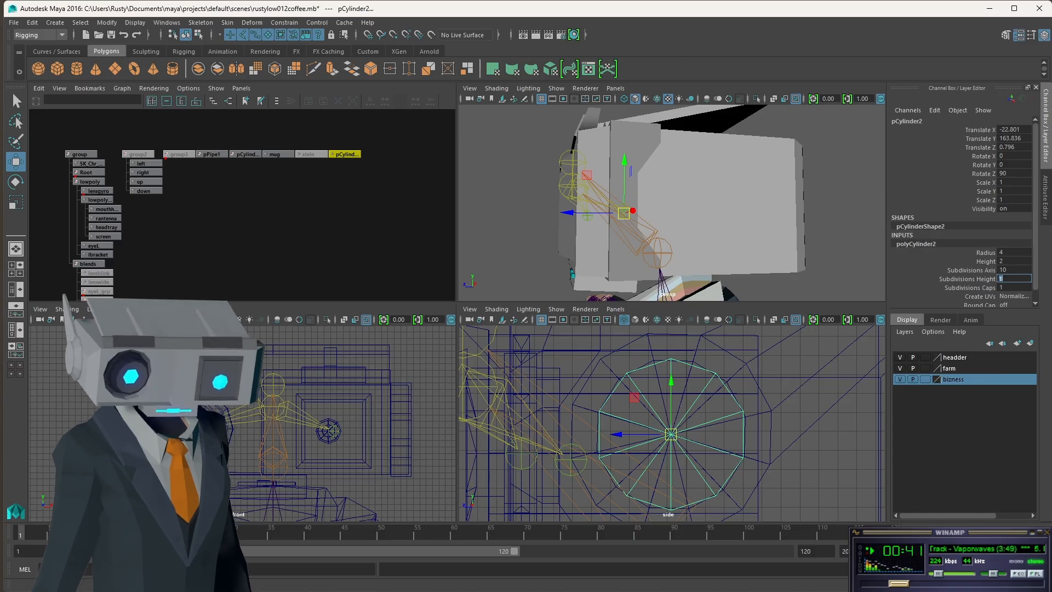
drag(387, 422, 470, 412)
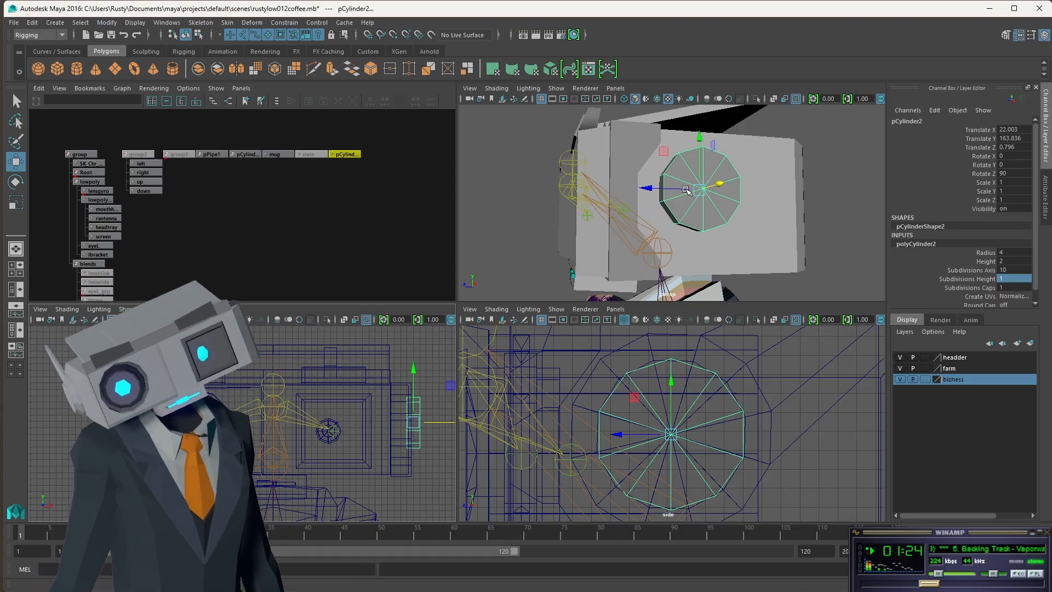
alt+drag(656, 165, 725, 176)
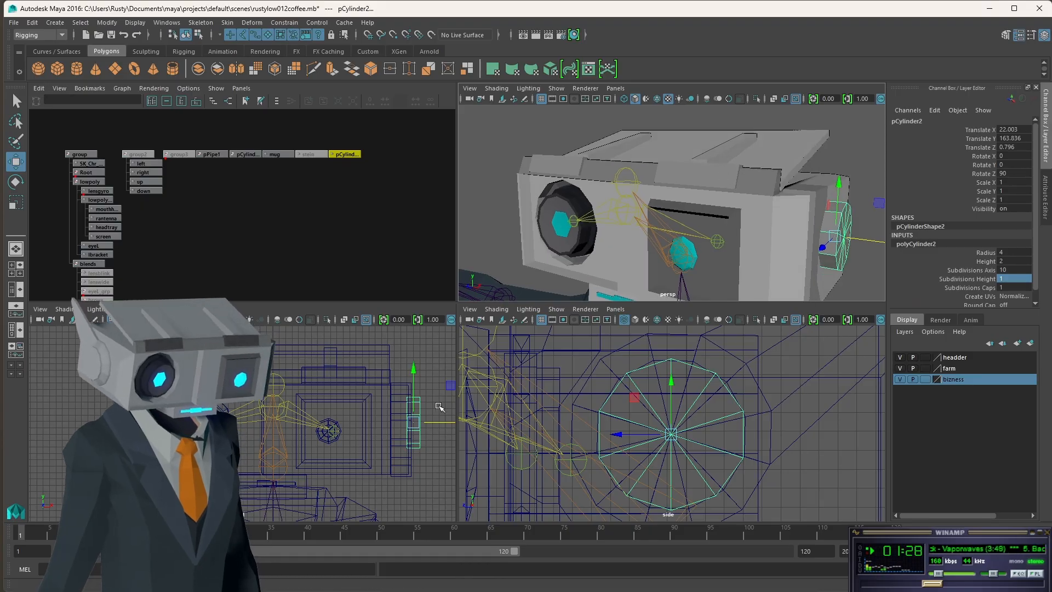
scroll(441, 405, up, 5)
alt+middle_drag(438, 411, 273, 381)
alt+middle_drag(373, 398, 206, 448)
drag(358, 442, 367, 440)
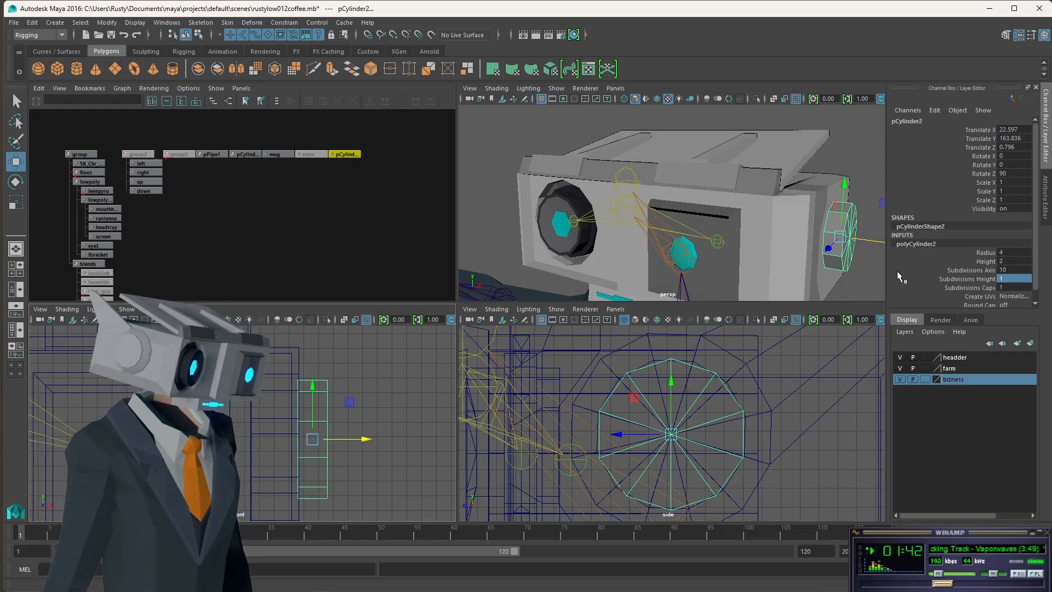
Step: Compare the cylinder with the rantenna part on the opposite side of the head and set the cylinder's radius to 5
alt+drag(798, 256, 814, 250)
scroll(792, 245, down, 6)
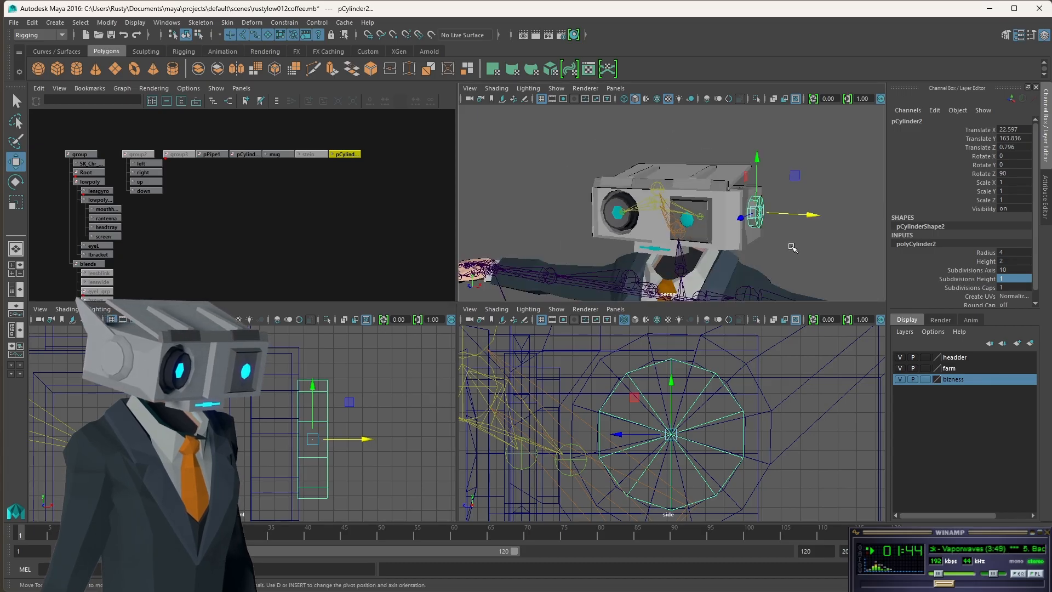
alt+drag(749, 242, 650, 223)
click(640, 211)
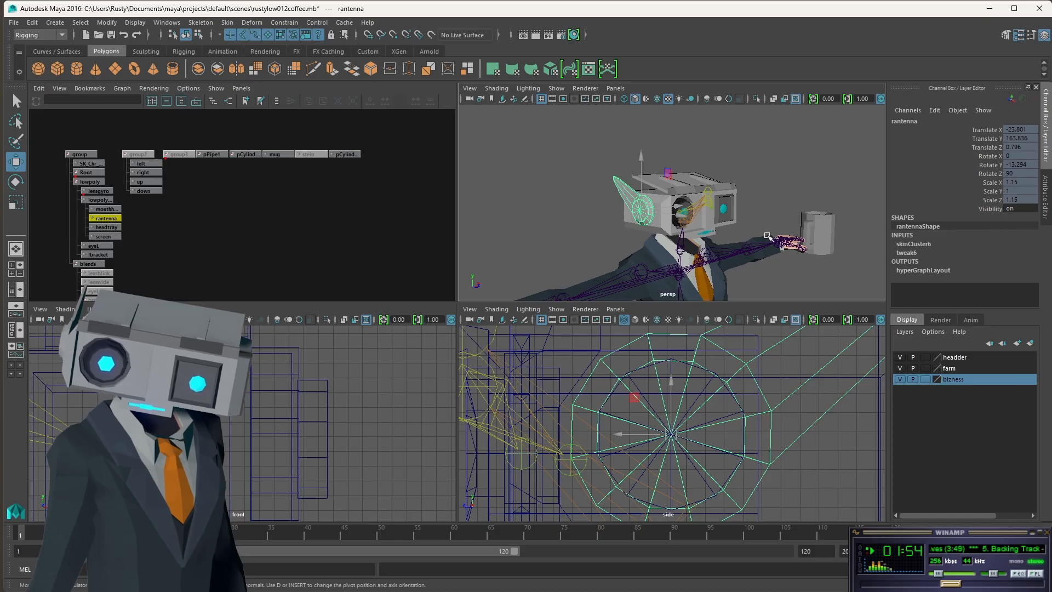
alt+drag(680, 258, 630, 259)
scroll(690, 241, up, 5)
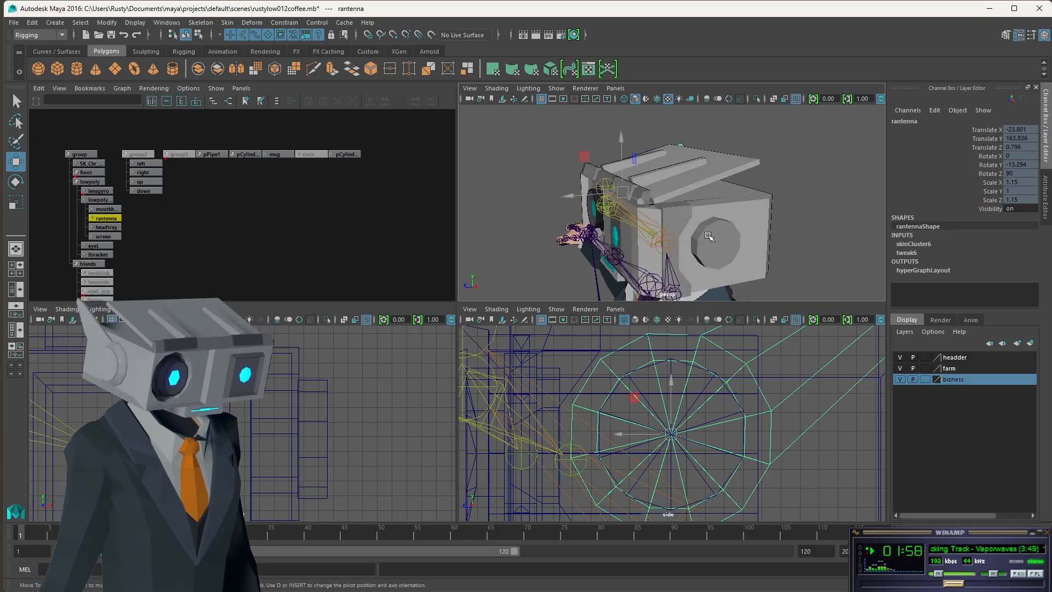
click(727, 249)
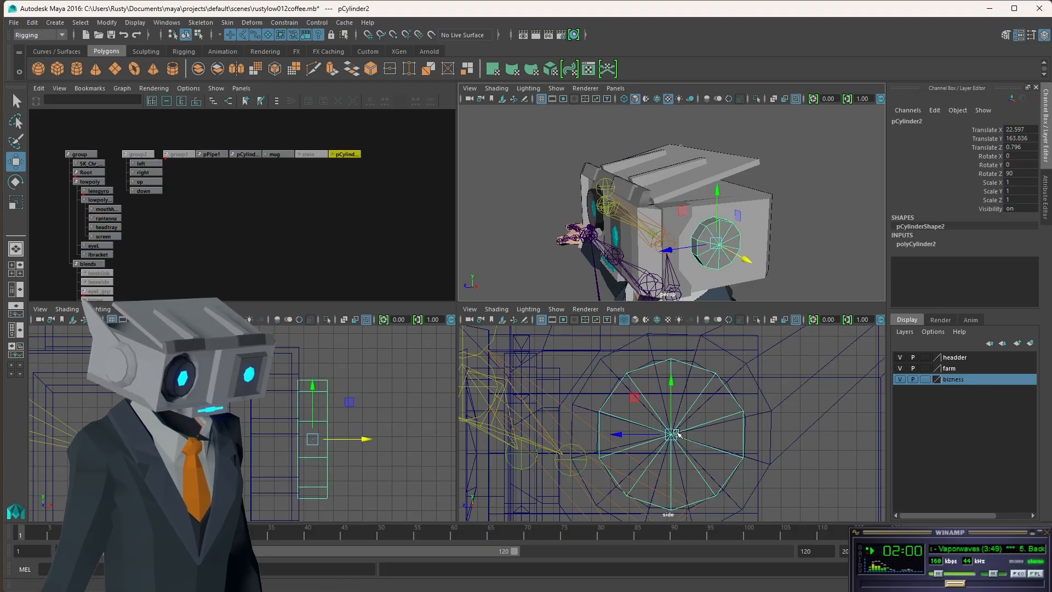
click(921, 244)
double_click(1011, 252)
text(5)
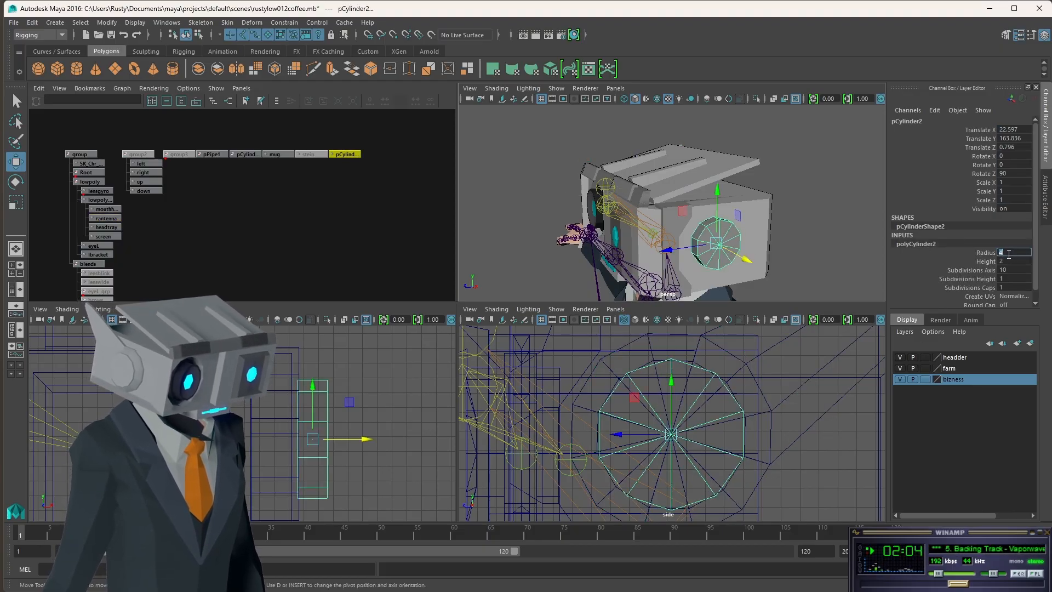
key(Tab)
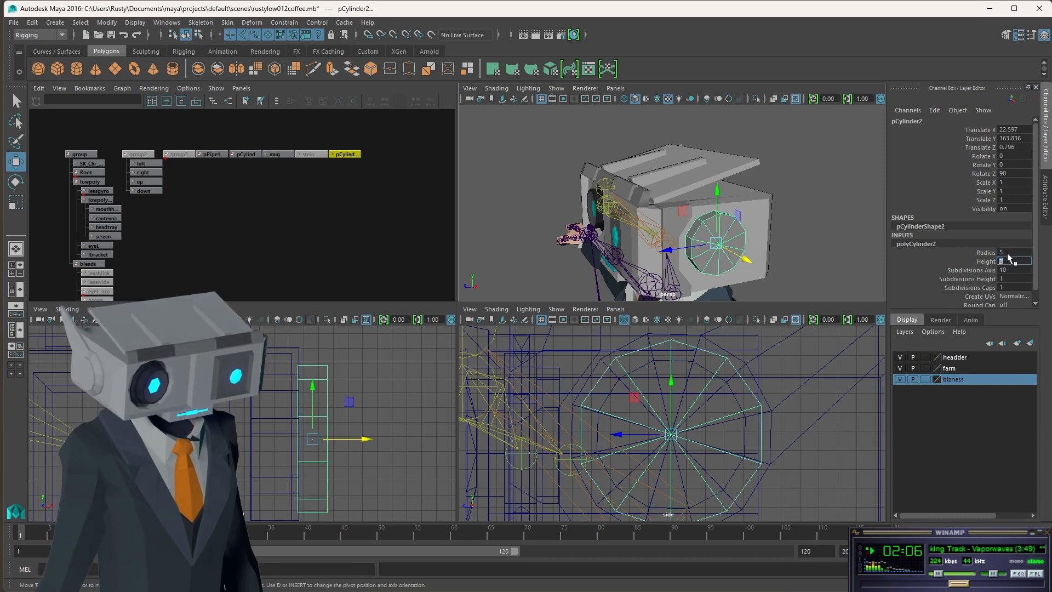
Step: Examine the cylinder's size and fit against the head from the side, the front and an angle
alt+drag(768, 254, 734, 245)
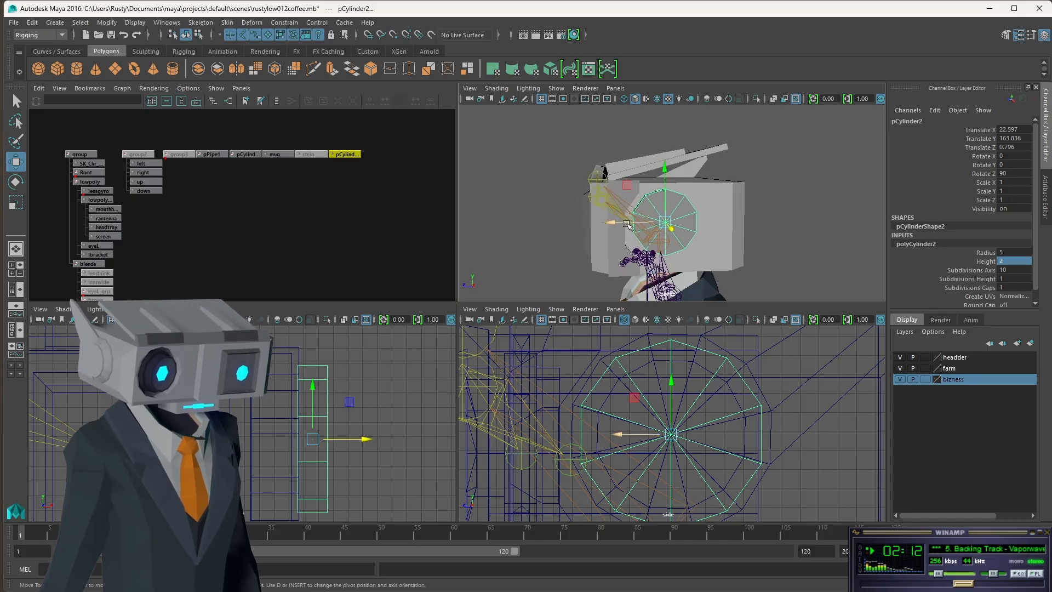
key(space)
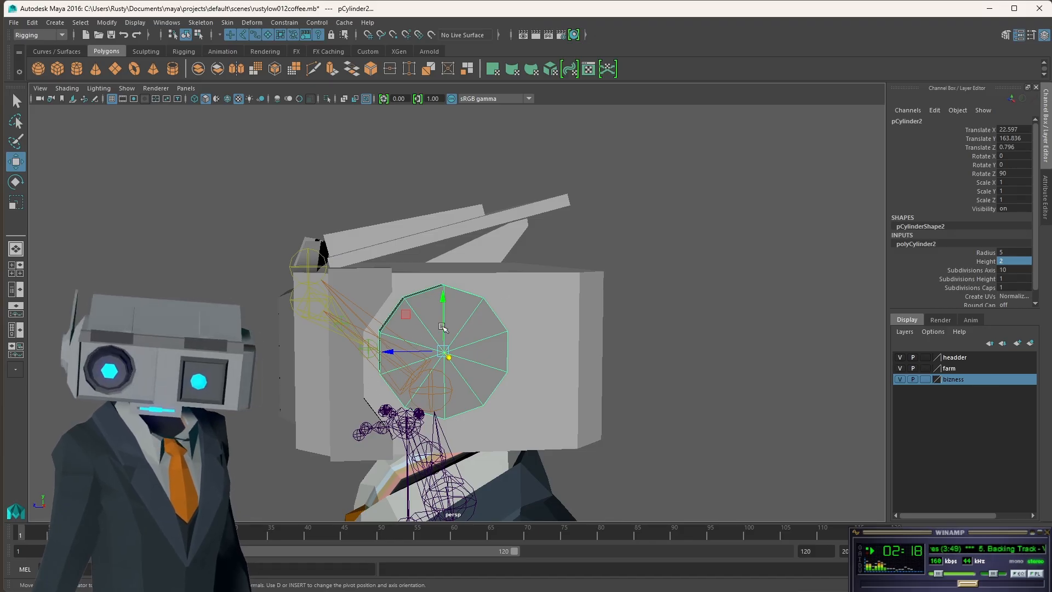
key(space)
alt+drag(644, 209, 795, 218)
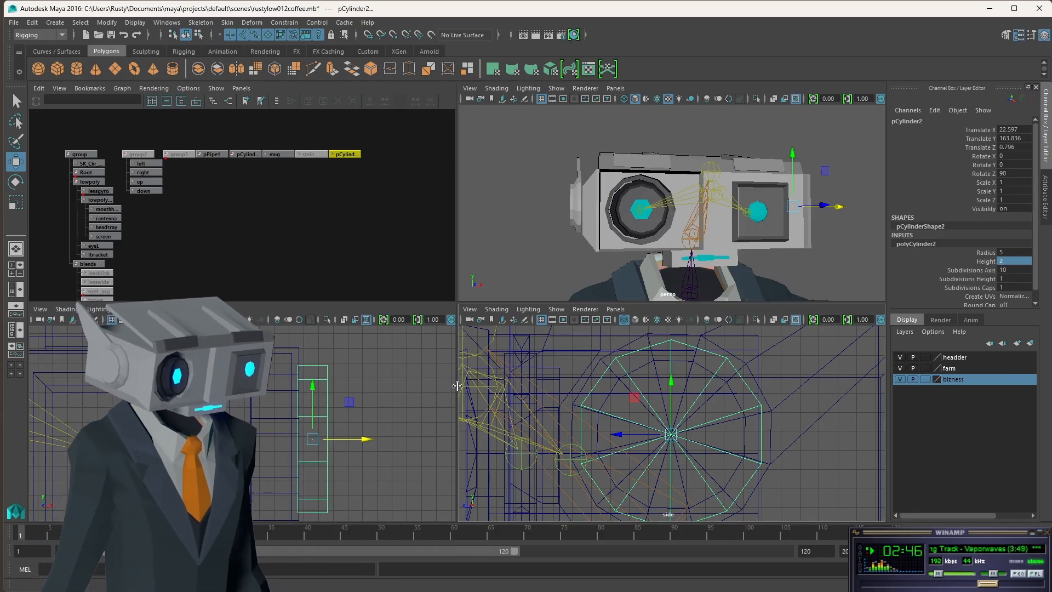
alt+drag(853, 193, 792, 218)
scroll(744, 227, up, 3)
alt+middle_drag(800, 214, 804, 211)
alt+drag(804, 210, 756, 219)
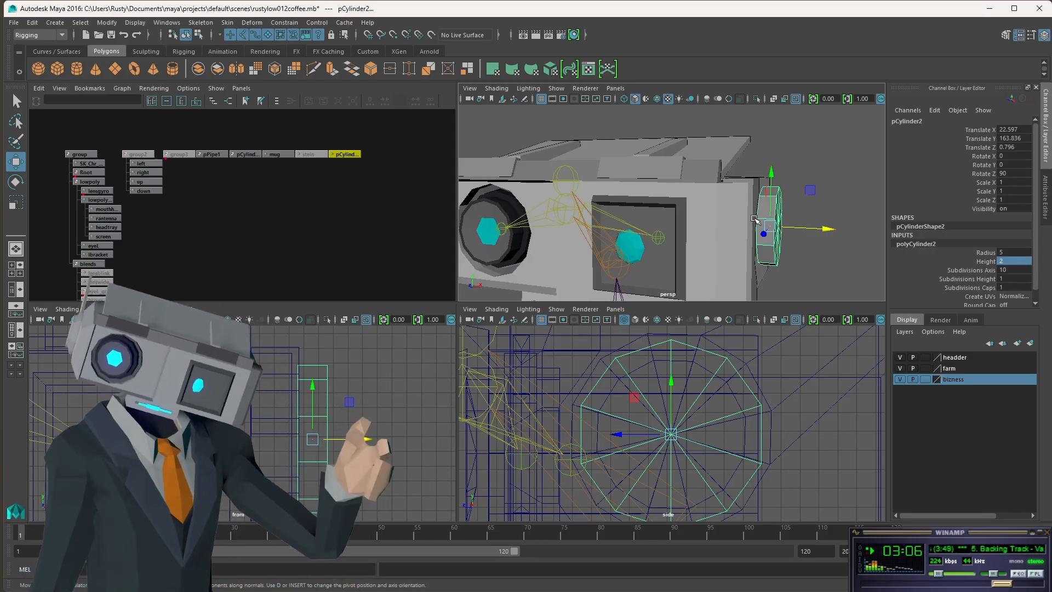
mouse_move(810, 221)
alt+mouse_down()
mouse_move(834, 218)
mouse_move(798, 230)
alt+mouse_up()
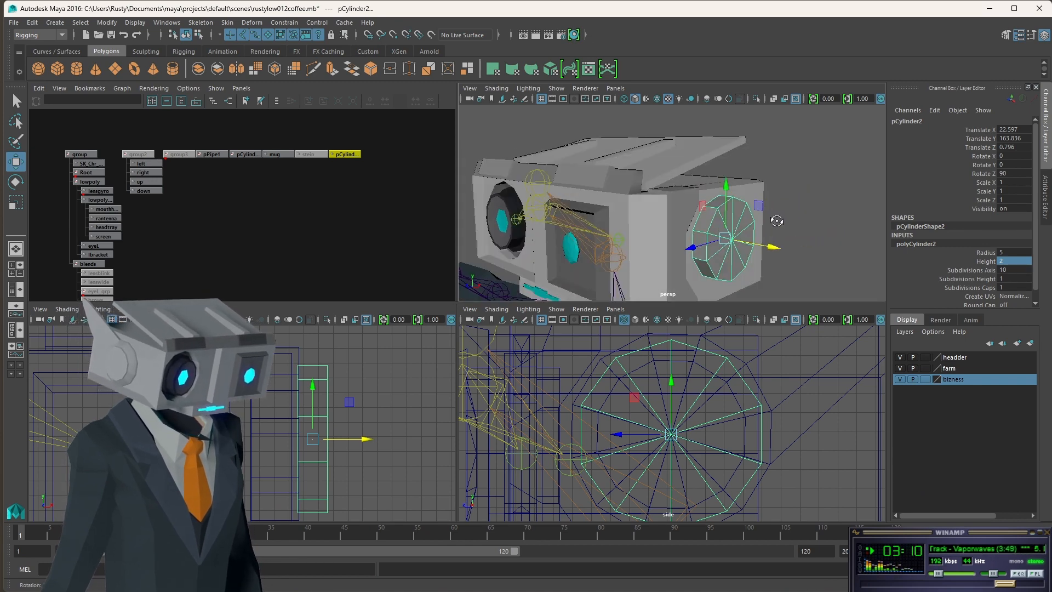
Step: Set the cylinder's Subdivisions Caps to 0 and reselect the cylinder
text(0)
click(1014, 296)
alt+drag(787, 212, 766, 194)
click(765, 195)
click(681, 194)
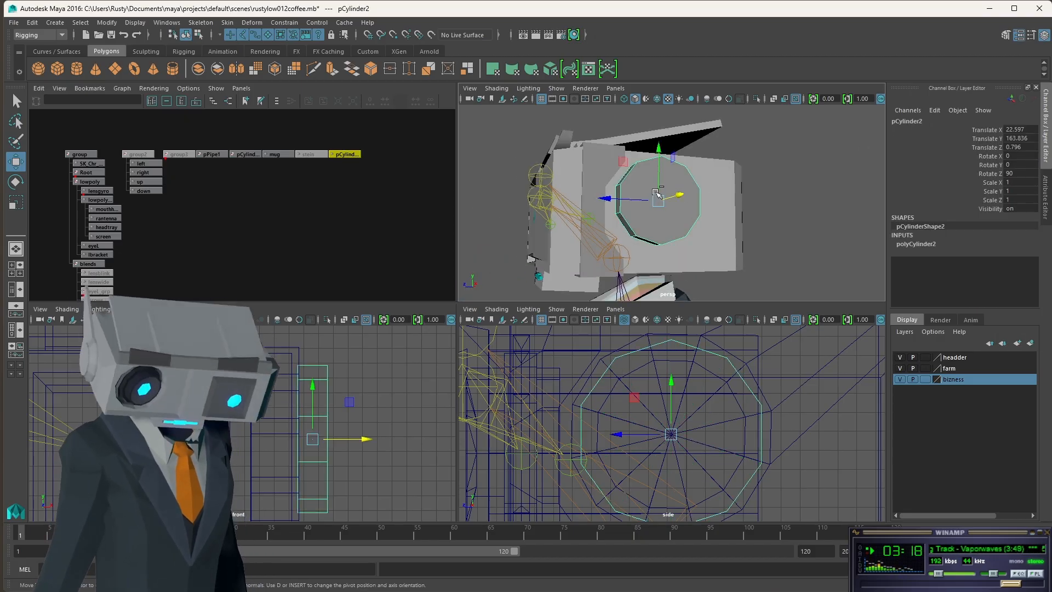
Step: Try to extrude all faces of the cylinder outward from the head, and undo the extrusion
key(ctrl+e)
alt+drag(656, 198, 762, 225)
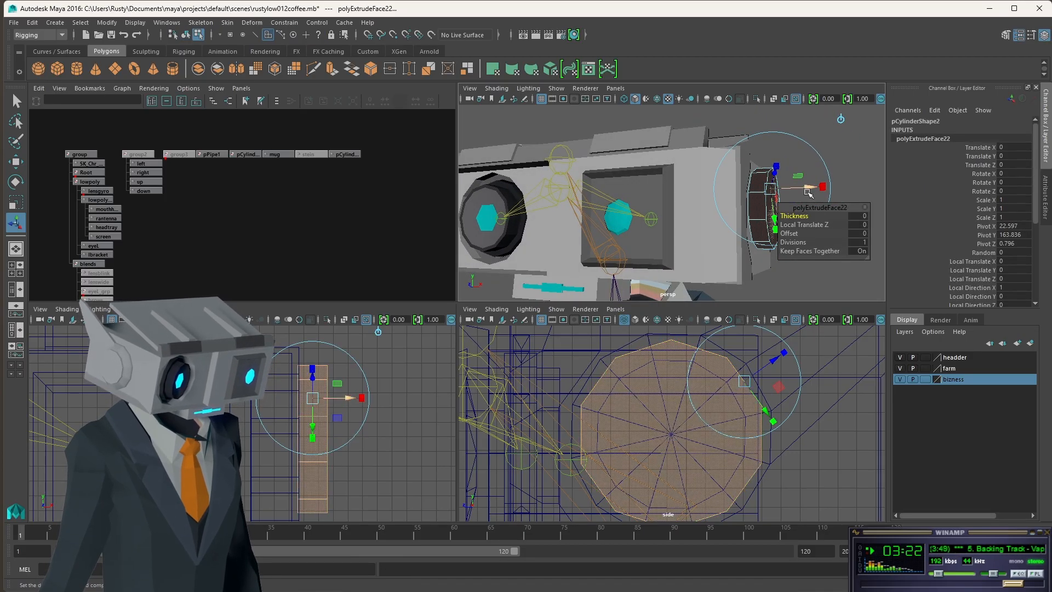
drag(810, 189, 818, 188)
key(ctrl+z)
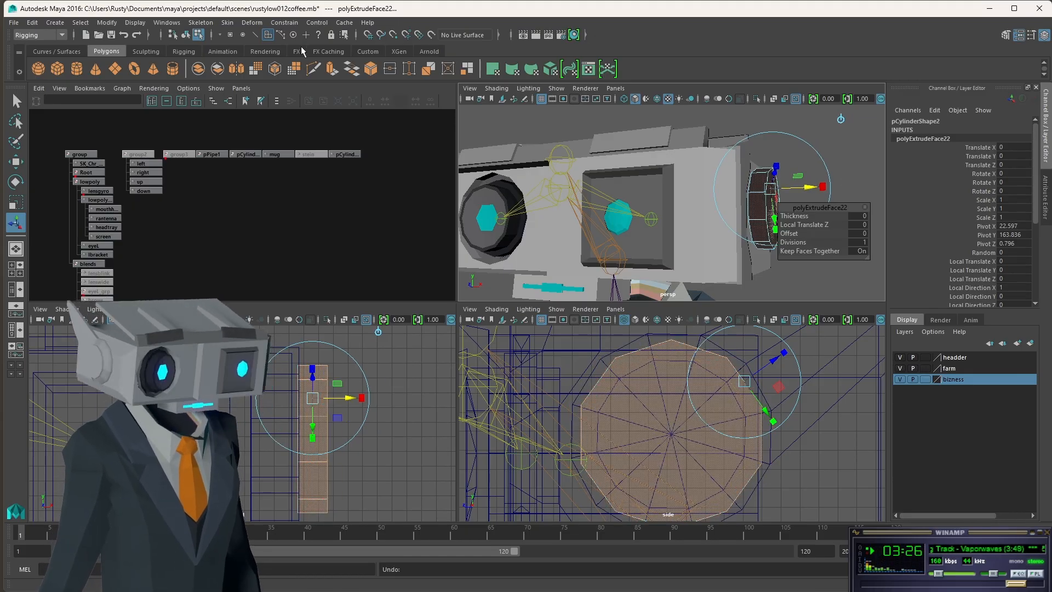
click(804, 192)
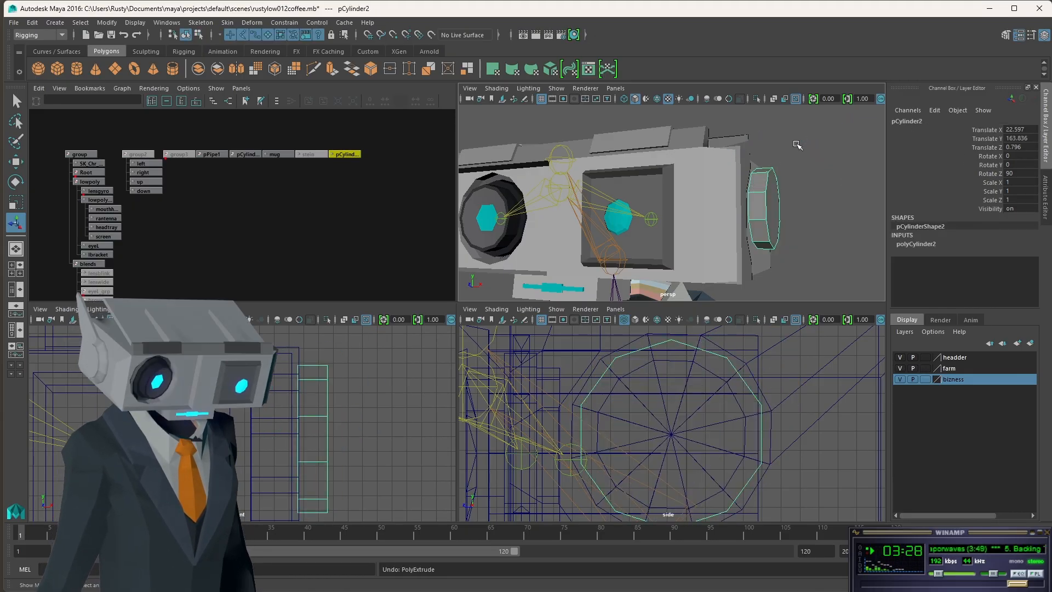
Step: Switch the cylinder to face selection and select its outer end cap
click(774, 206)
click(933, 243)
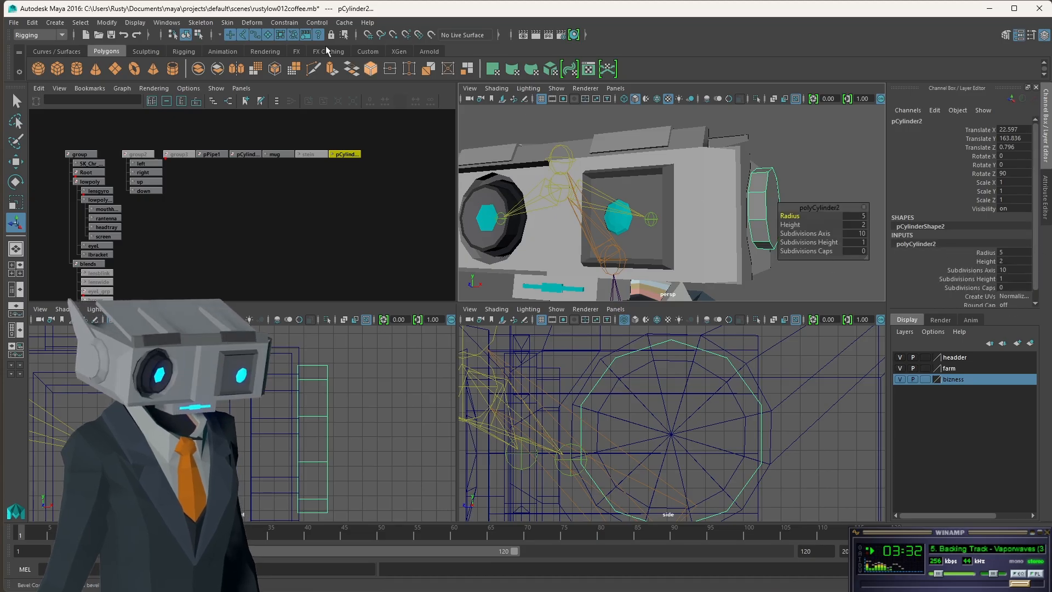
click(200, 35)
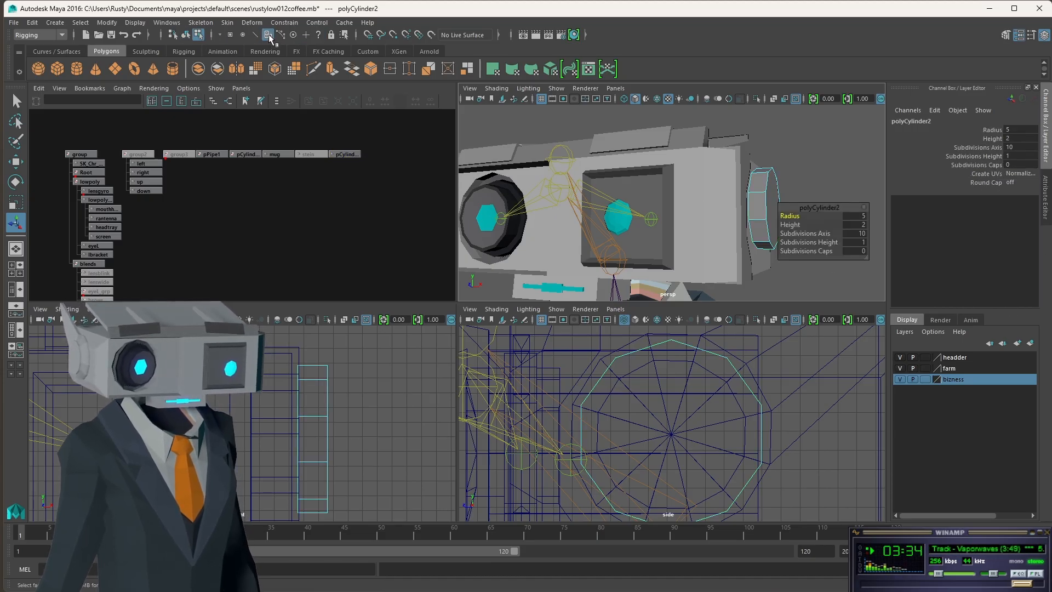
click(269, 35)
click(672, 433)
alt+drag(805, 184, 832, 228)
key(w)
key(ctrl+z)
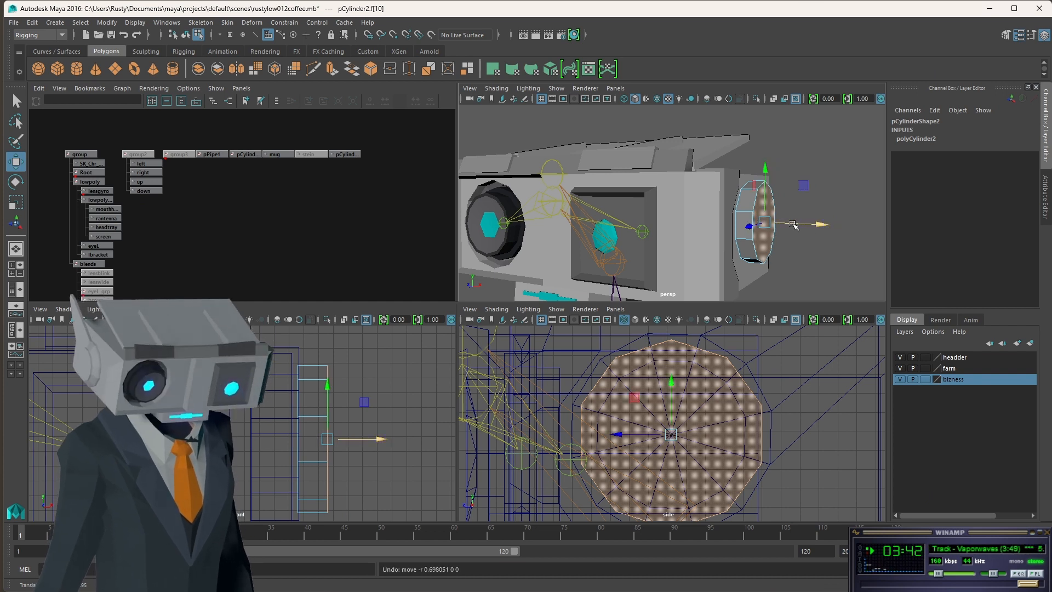
Step: Extrude the cylinder's outer cap face away from the head with a thickness of 0.5
key(ctrl+e)
mouse_move(796, 208)
alt+mouse_down()
mouse_move(789, 197)
mouse_move(785, 207)
alt+mouse_up()
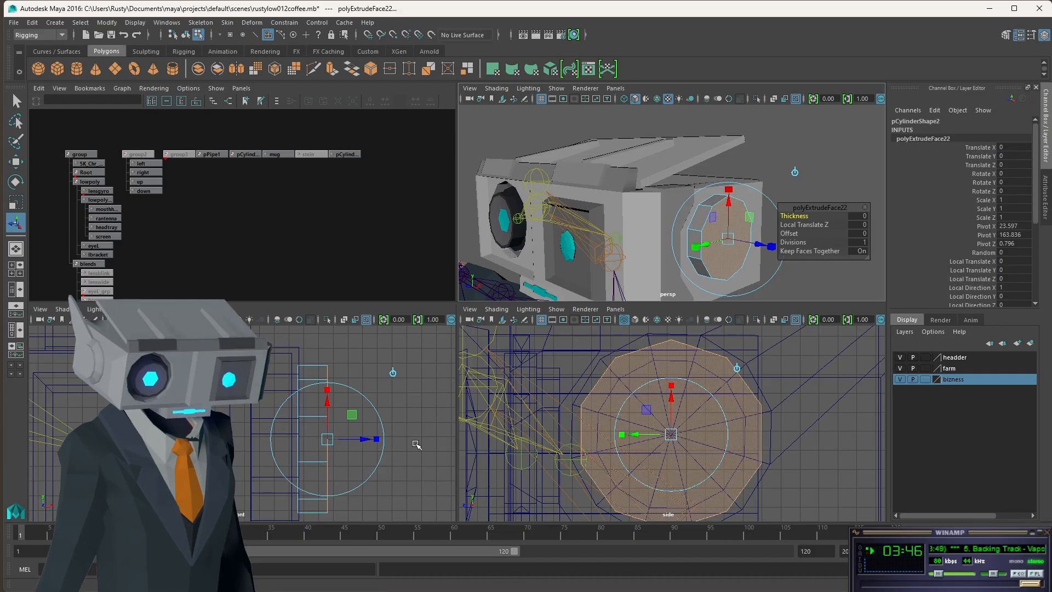
drag(365, 442, 373, 438)
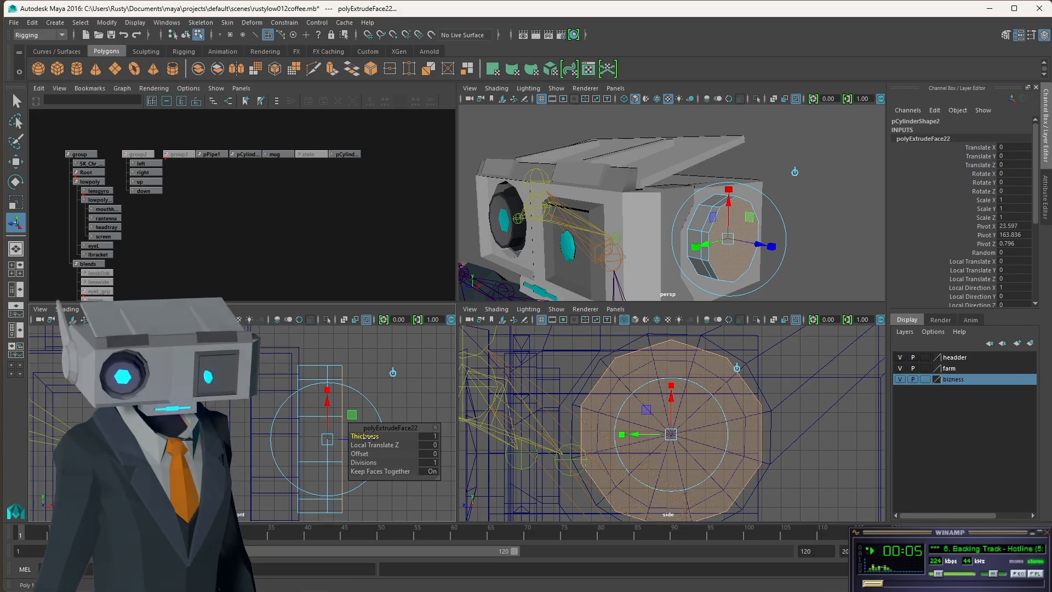
drag(366, 436, 365, 436)
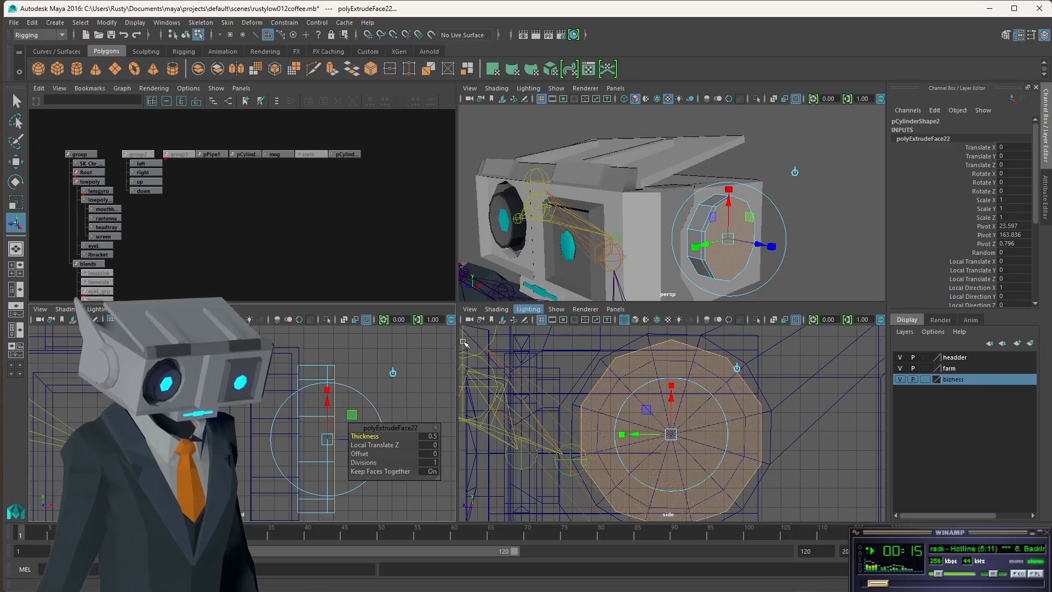
Step: Try offsets of -1 and 1 on the cap face extrusion
click(434, 454)
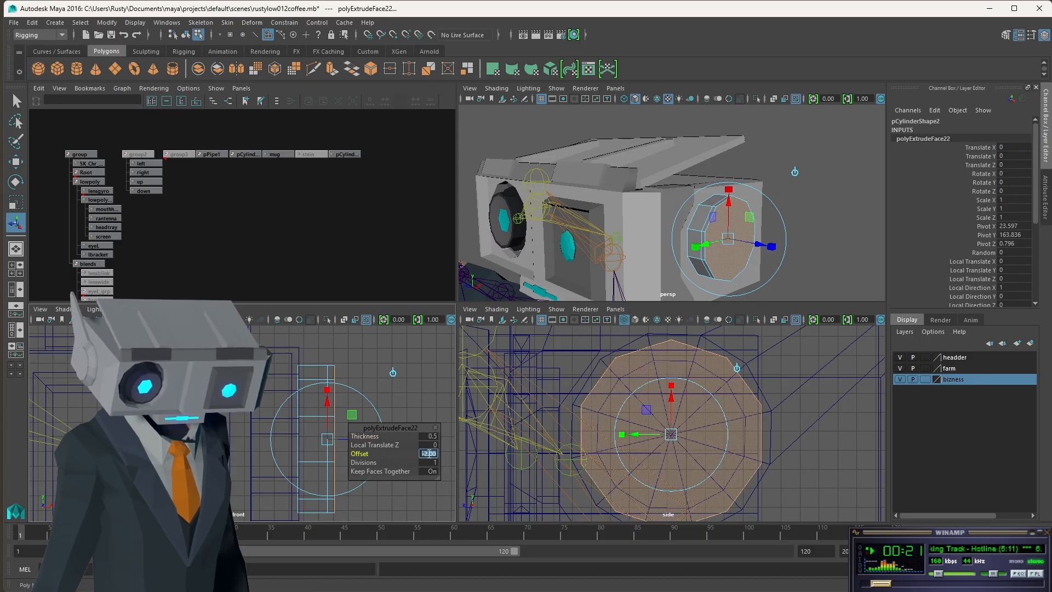
text(-1)
key(Tab)
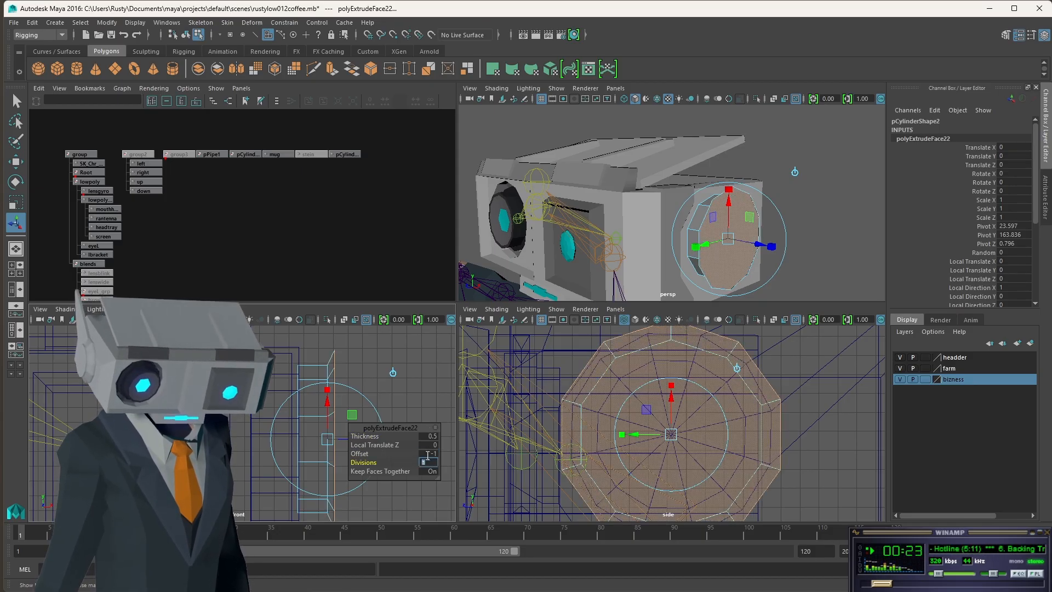
click(429, 454)
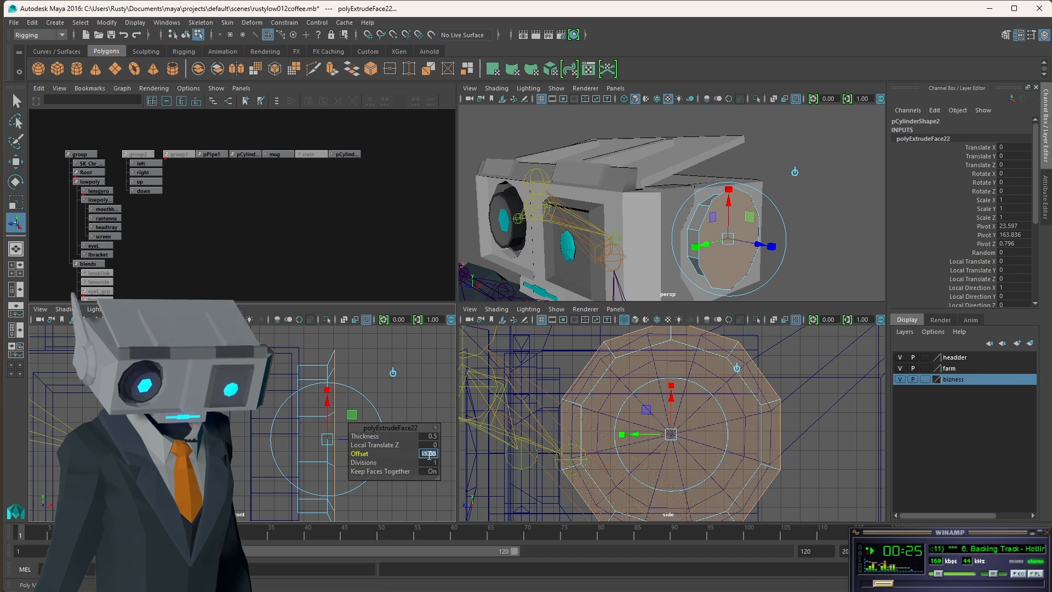
text(1)
key(Tab)
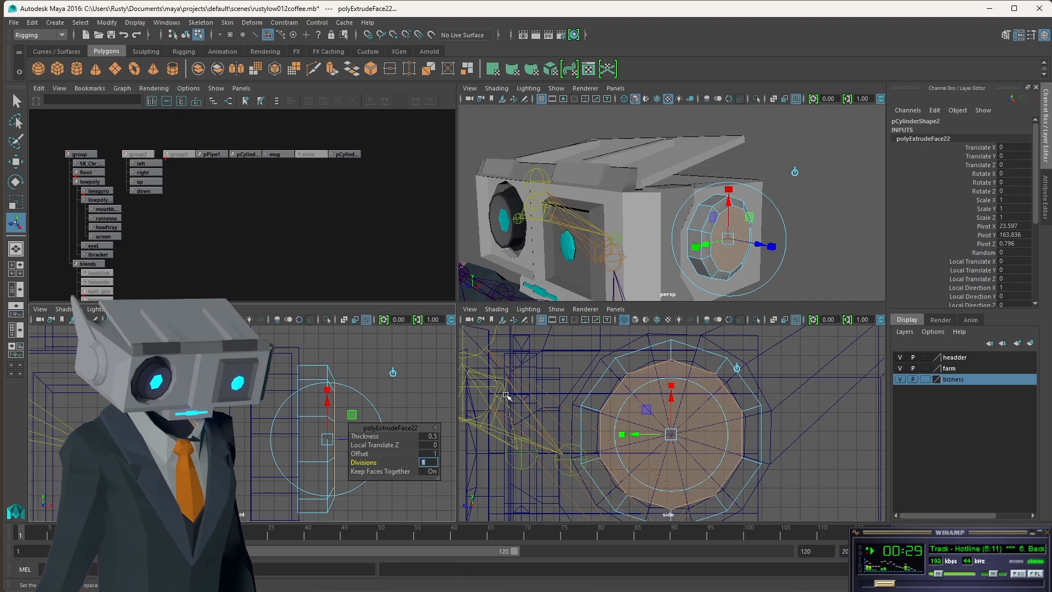
Step: Set the cap face extrusion's offset to 0.5 to form a narrow bevelled rim
alt+drag(752, 232, 637, 239)
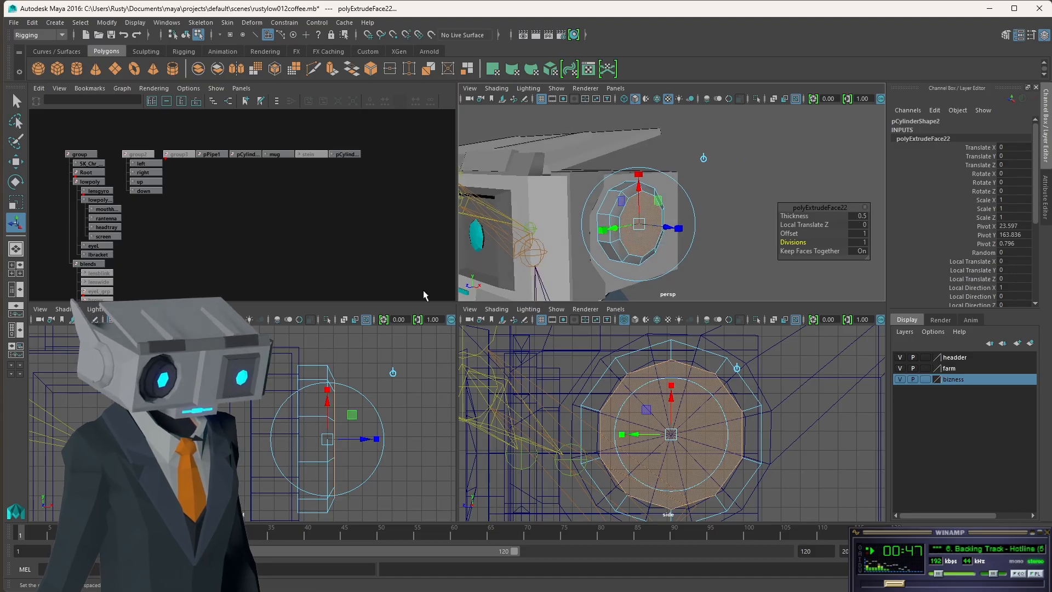
click(859, 233)
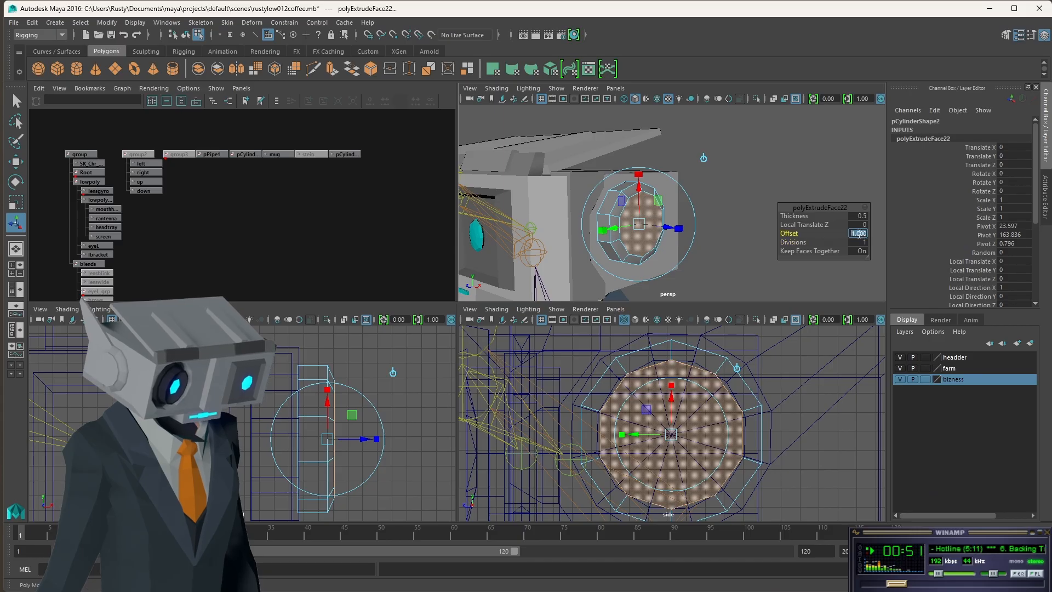
text(0.5)
key(Tab)
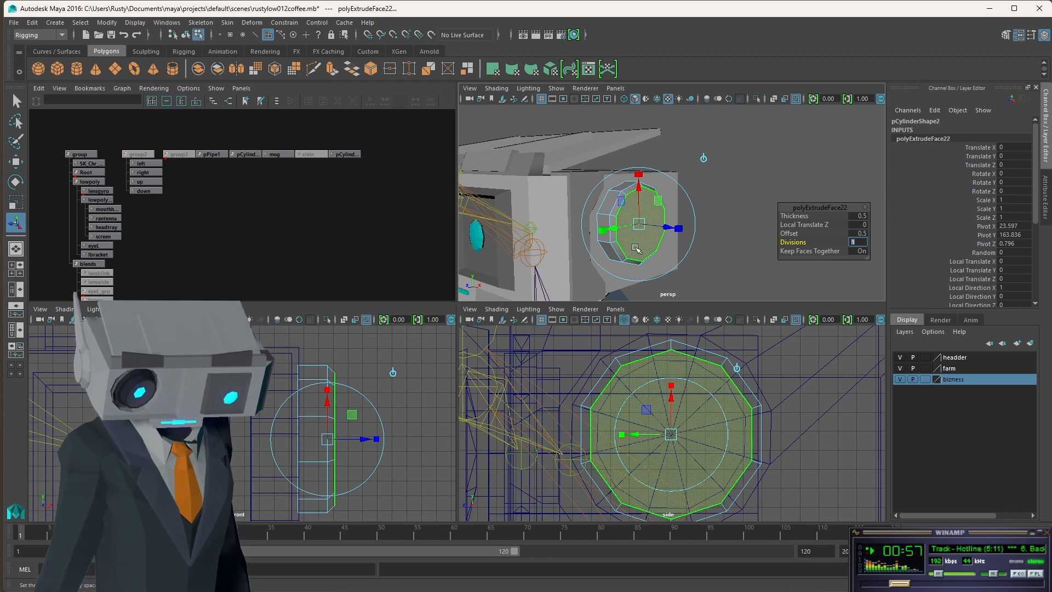
drag(665, 229, 670, 228)
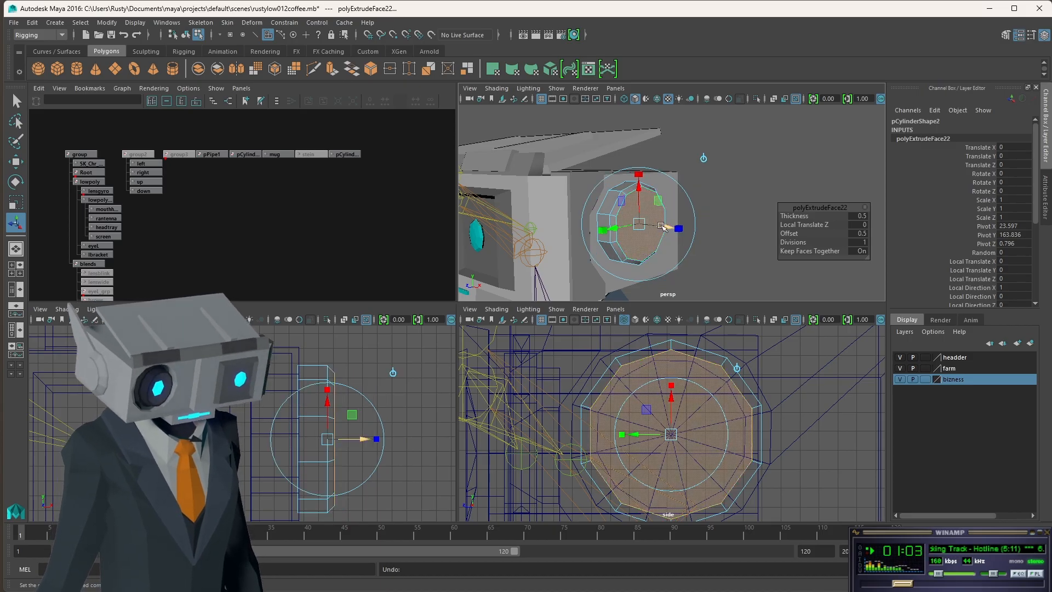
Step: Extrude the inset cap face again, with Local Translate Z 1.25 and an offset of 0.5
click(638, 225)
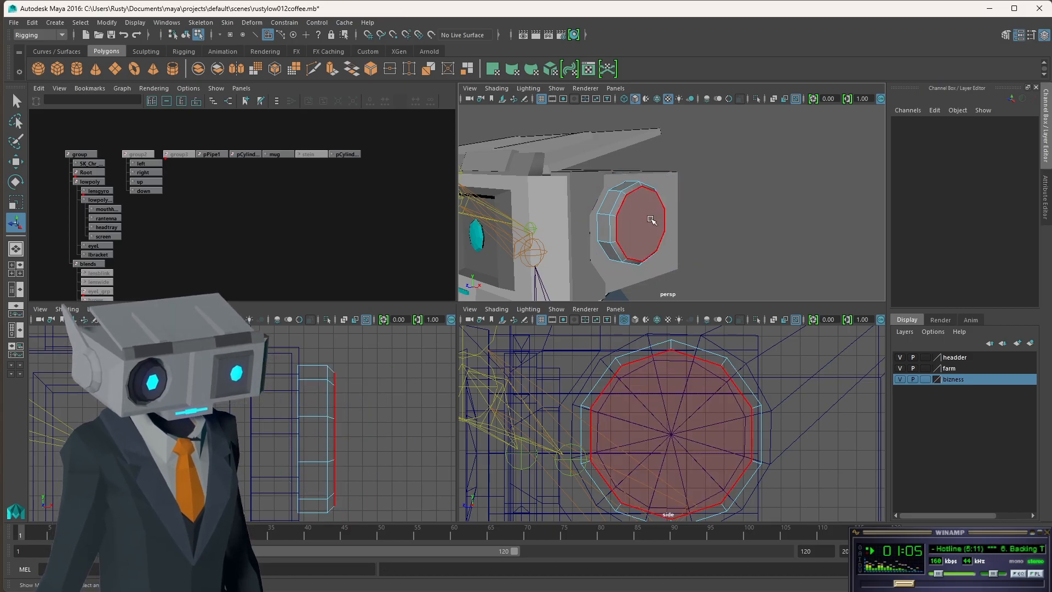
key(ctrl+e)
alt+drag(670, 229, 746, 226)
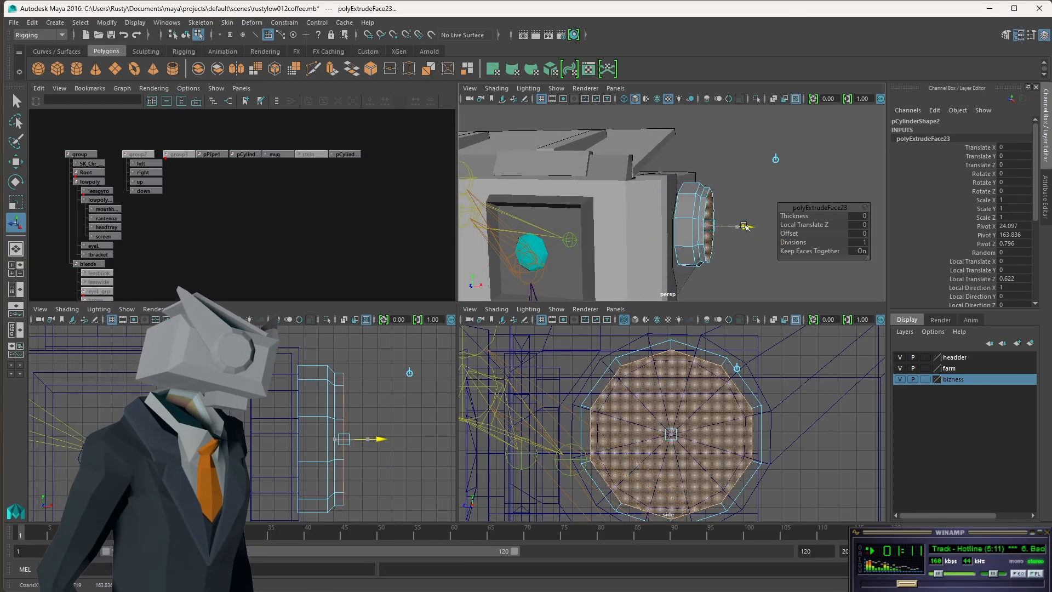
mouse_move(746, 226)
mouse_down()
mouse_move(754, 227)
mouse_move(721, 256)
mouse_move(691, 245)
mouse_move(752, 236)
mouse_up()
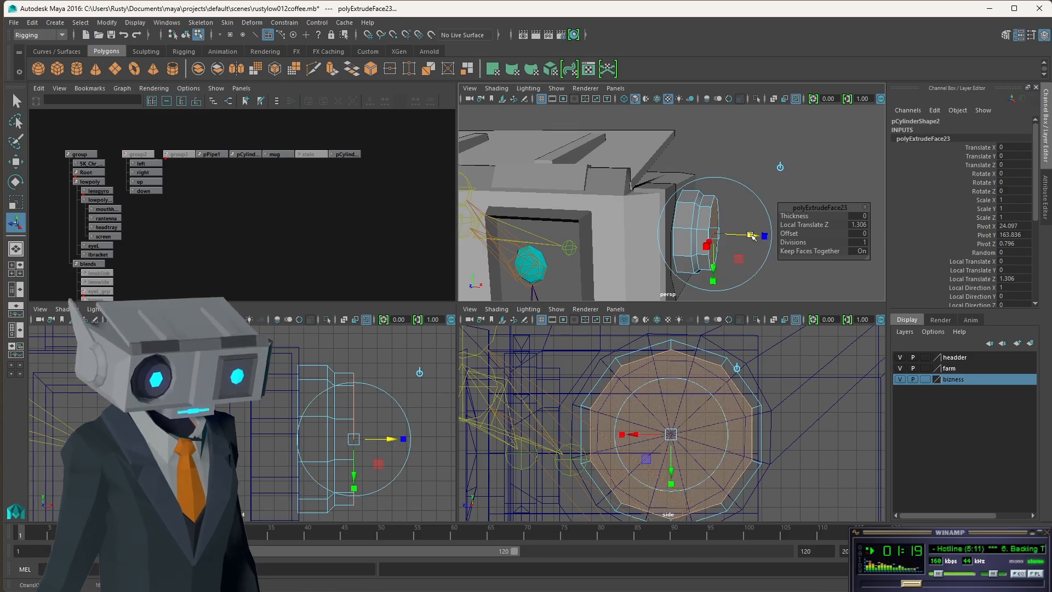
click(854, 226)
text(1.25)
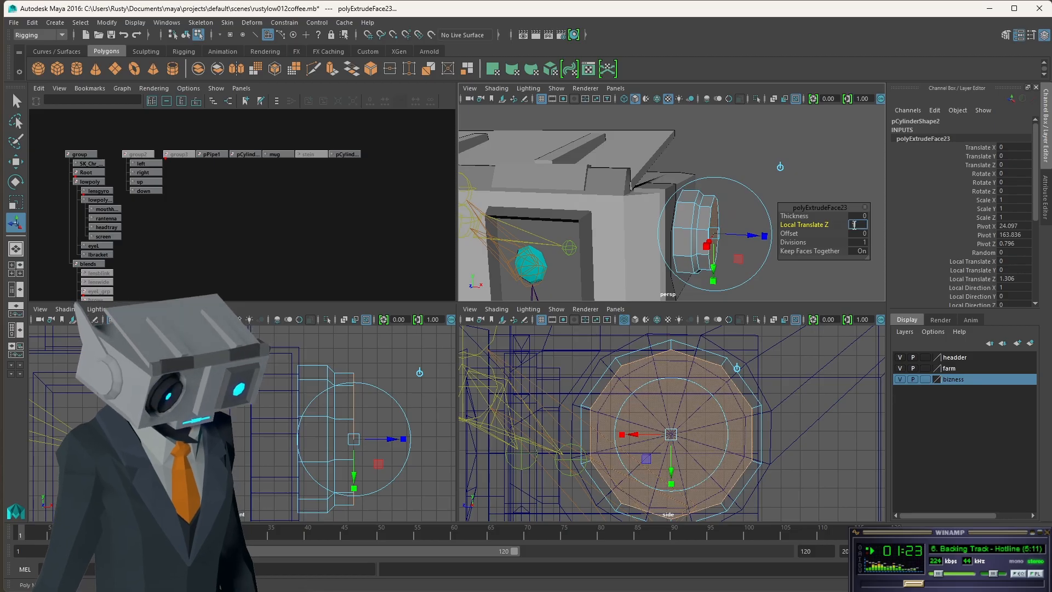
key(Tab)
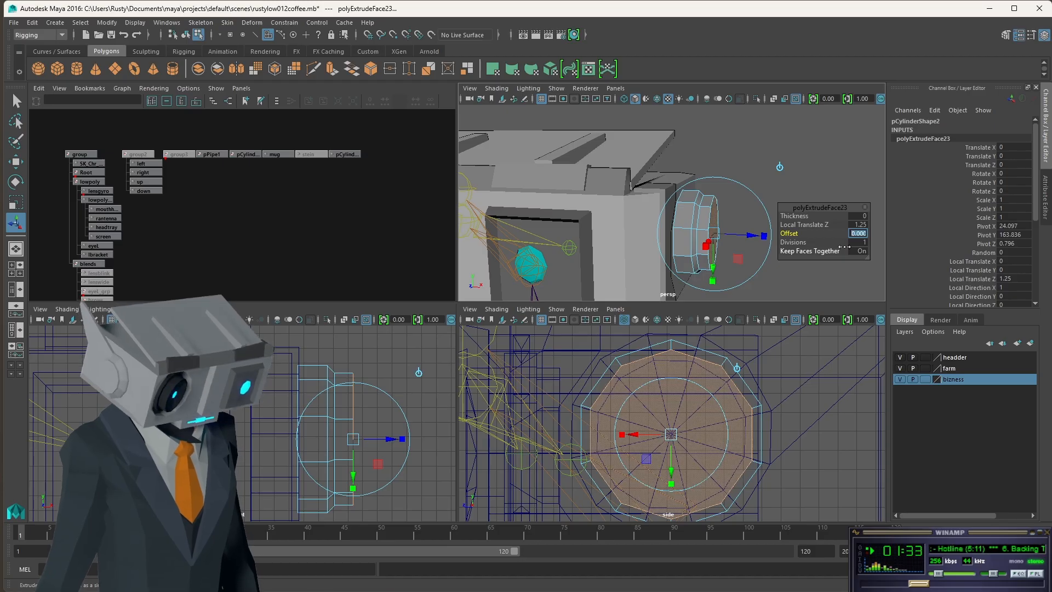
key(Tab)
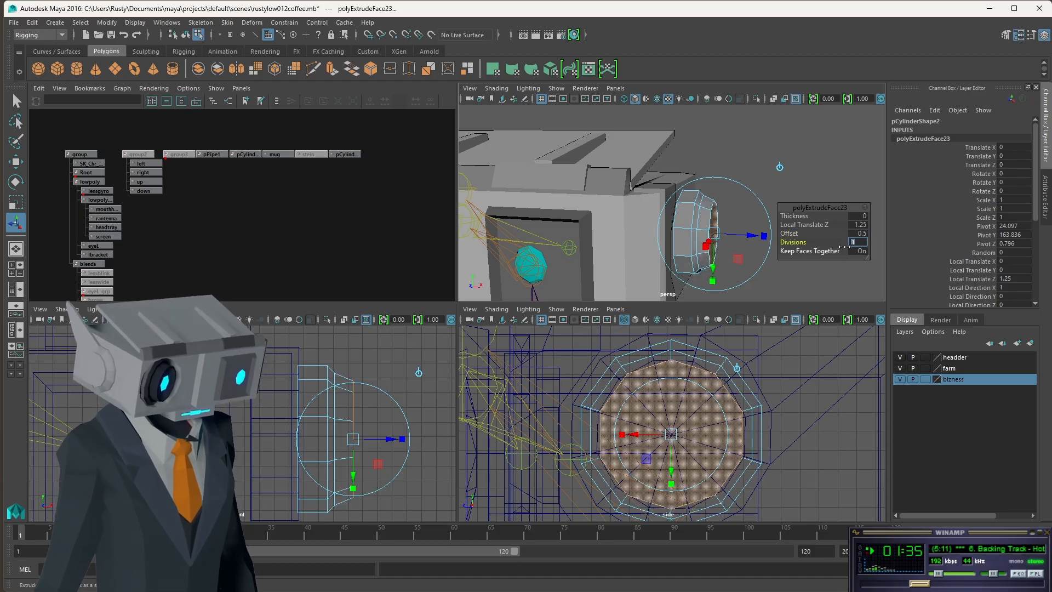
Step: Set the cylinder cap's face extrusion offset to 0.25, finish the extrusion and return to object selection
click(863, 233)
text(.4)
key(Tab)
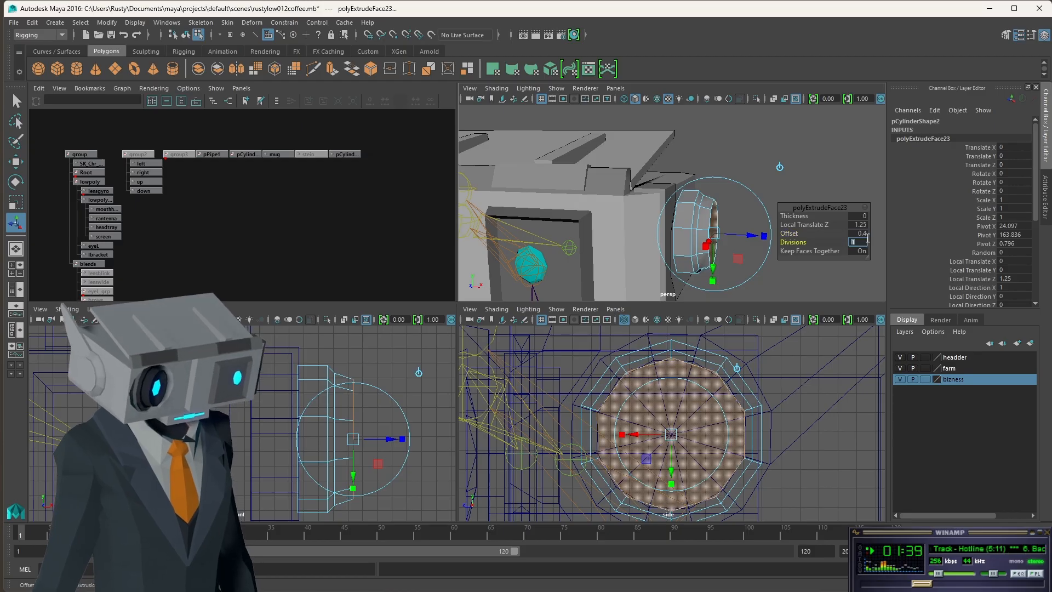
click(861, 234)
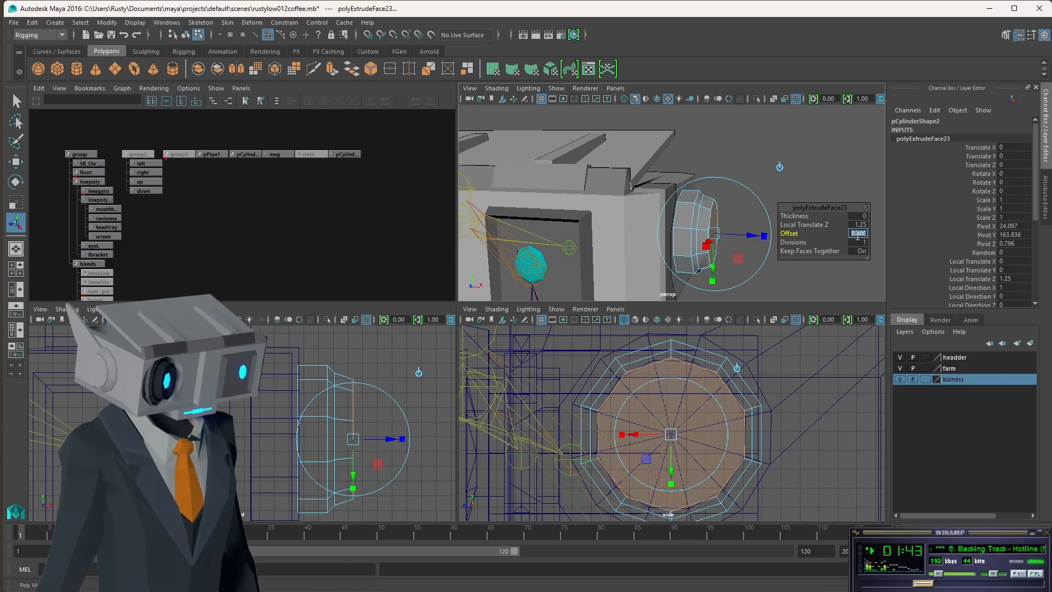
text(.25)
key(Return)
mouse_move(760, 216)
alt+mouse_down()
mouse_move(787, 214)
mouse_move(769, 200)
mouse_move(750, 213)
alt+mouse_up()
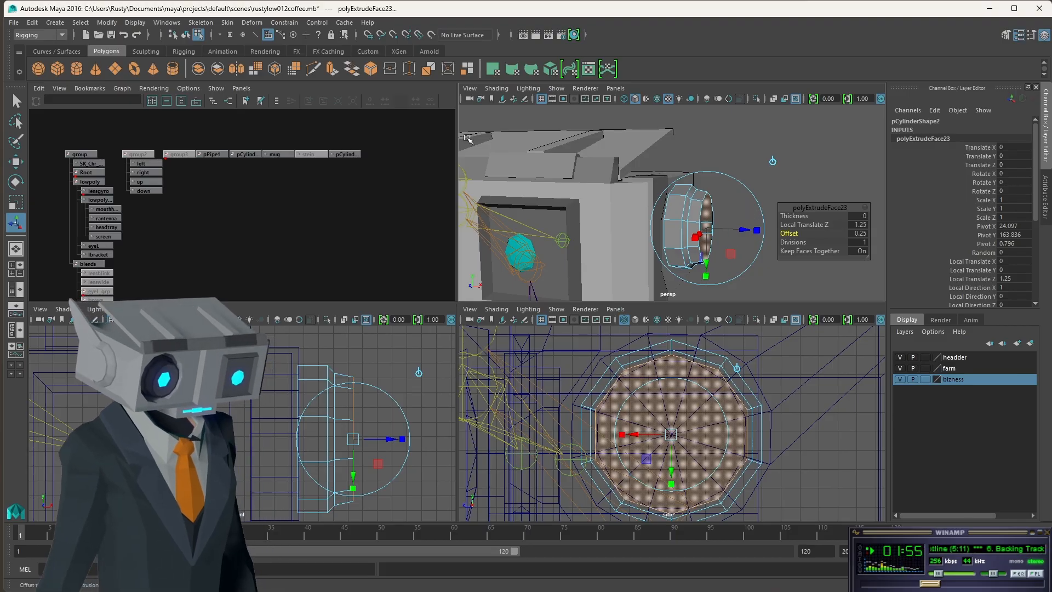
click(16, 102)
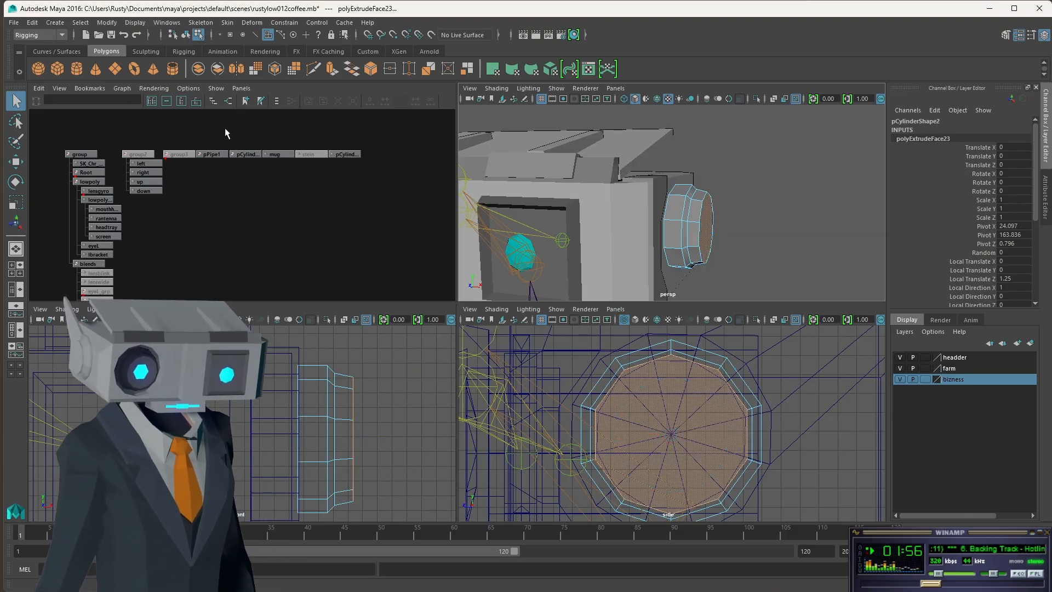
click(761, 190)
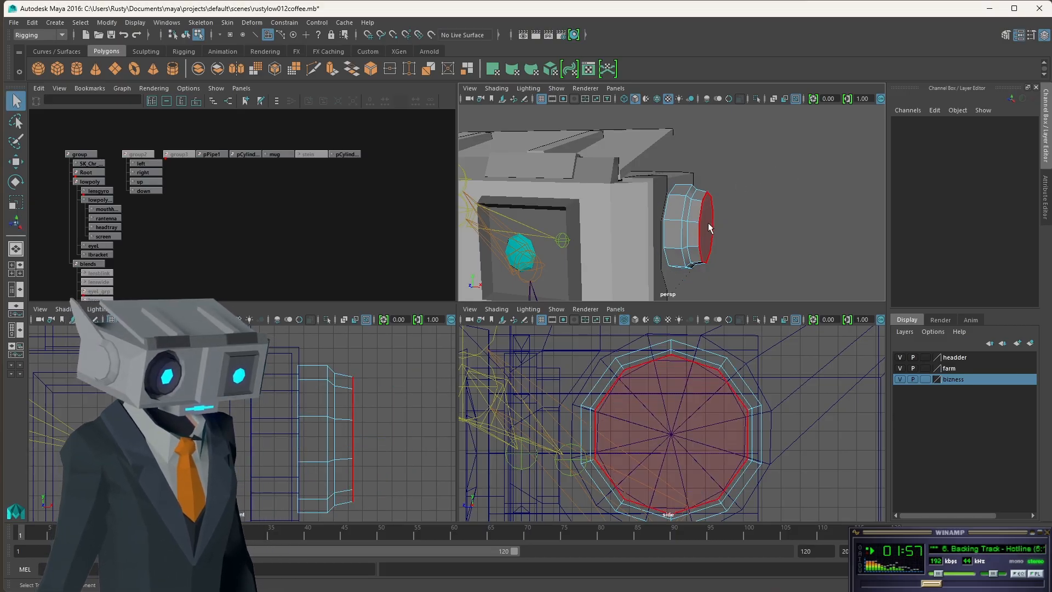
click(187, 36)
Step: Examine the ear cylinder on the robot head from the front, the side and three-quarter angles
alt+drag(700, 218, 748, 205)
scroll(748, 205, down, 5)
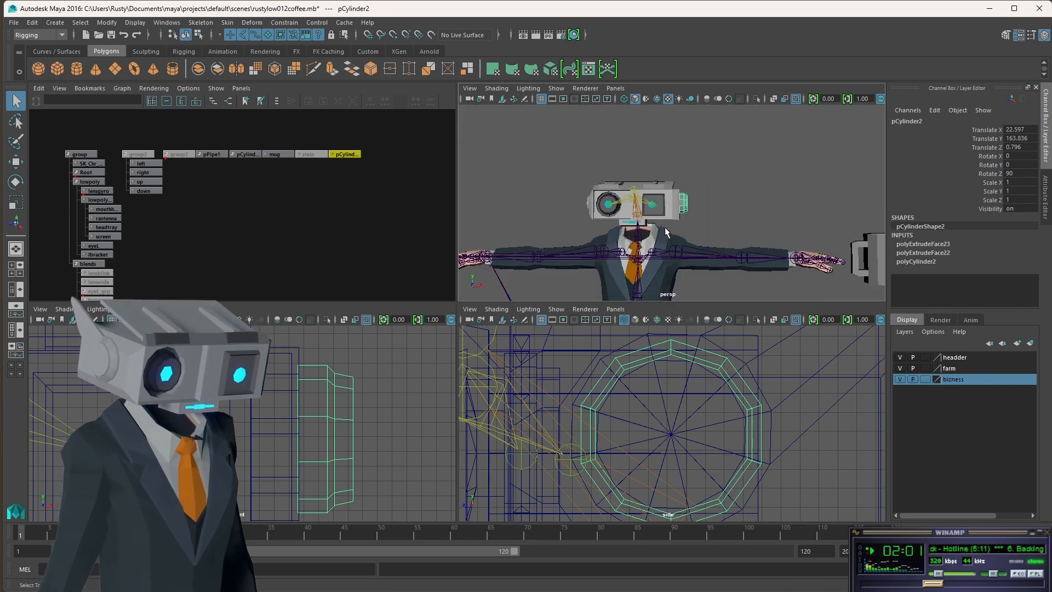
scroll(666, 227, up, 5)
alt+drag(671, 227, 617, 231)
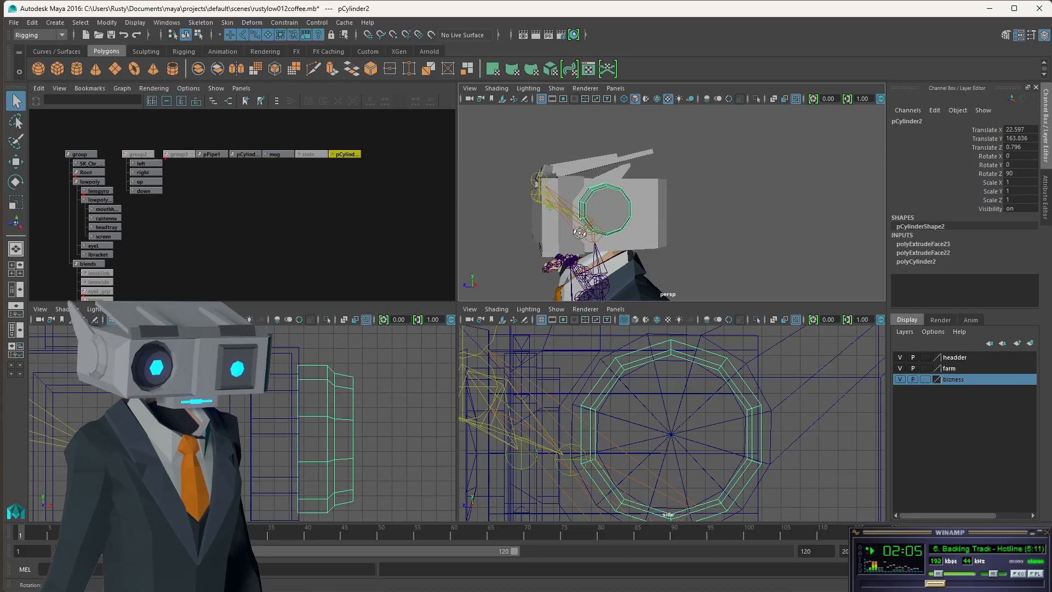
mouse_move(579, 233)
alt+mouse_down()
mouse_move(719, 242)
mouse_move(558, 234)
mouse_move(587, 240)
alt+mouse_up()
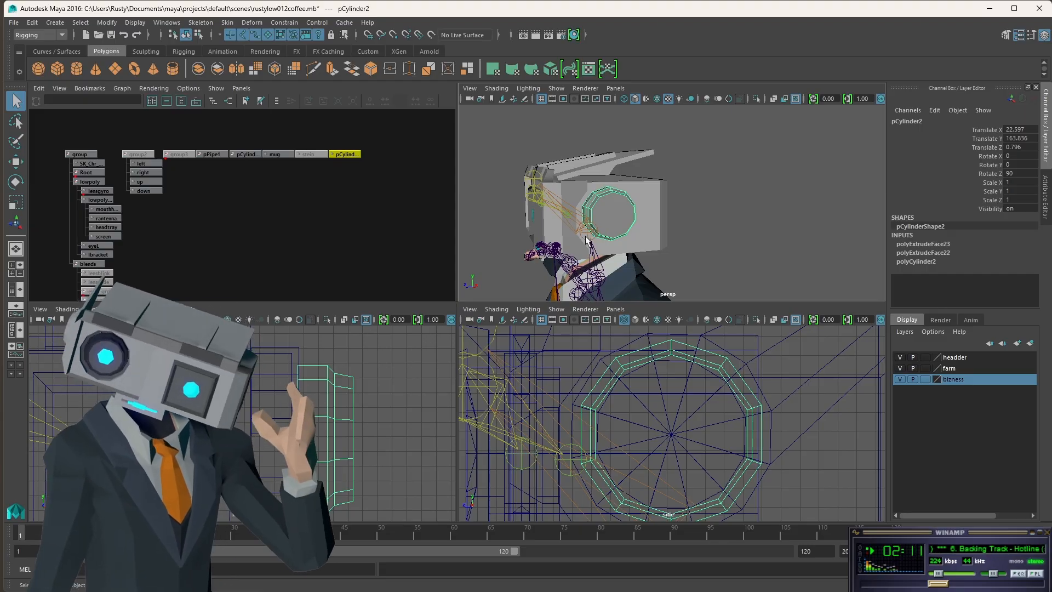
alt+drag(587, 239, 656, 213)
scroll(716, 209, down, 6)
scroll(716, 209, up, 4)
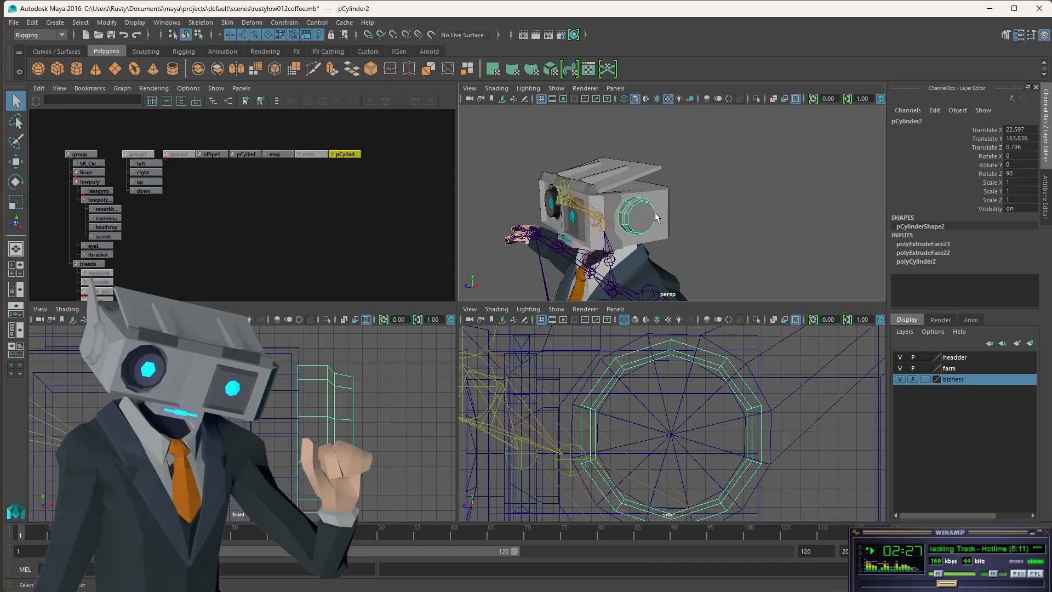
mouse_move(657, 218)
alt+mouse_down()
mouse_move(702, 233)
mouse_move(664, 230)
mouse_move(671, 217)
alt+mouse_up()
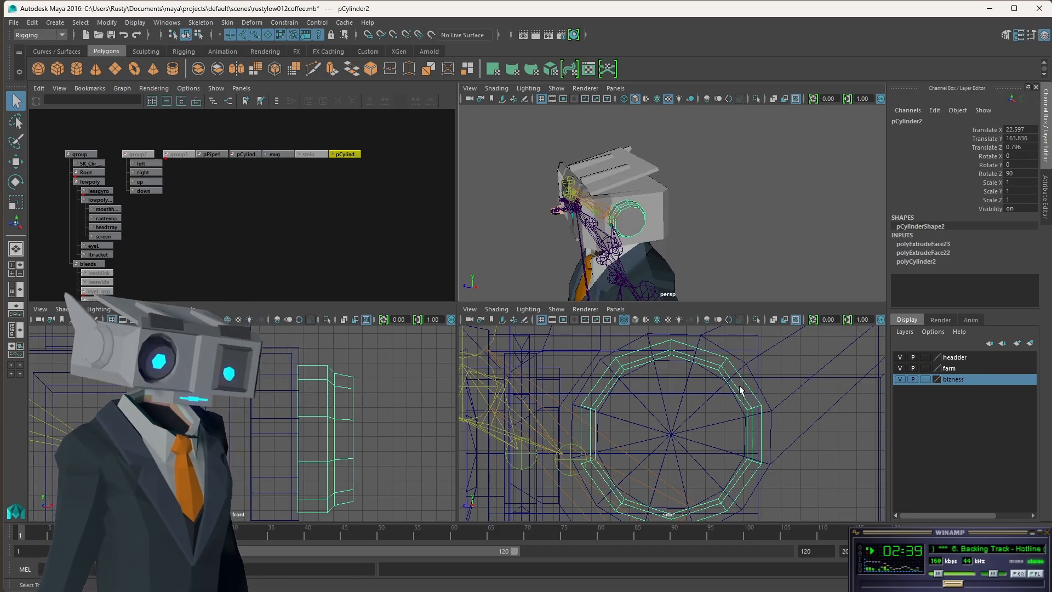
alt+drag(570, 218, 660, 197)
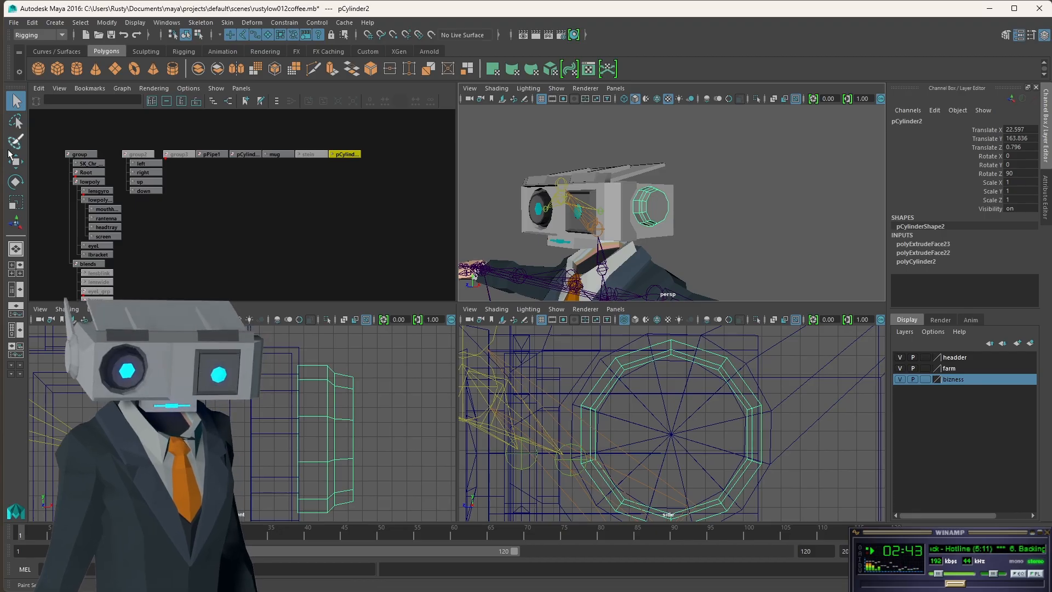
Step: Create a polygon cube and raise it to head height, about 162.4 in Y
click(57, 69)
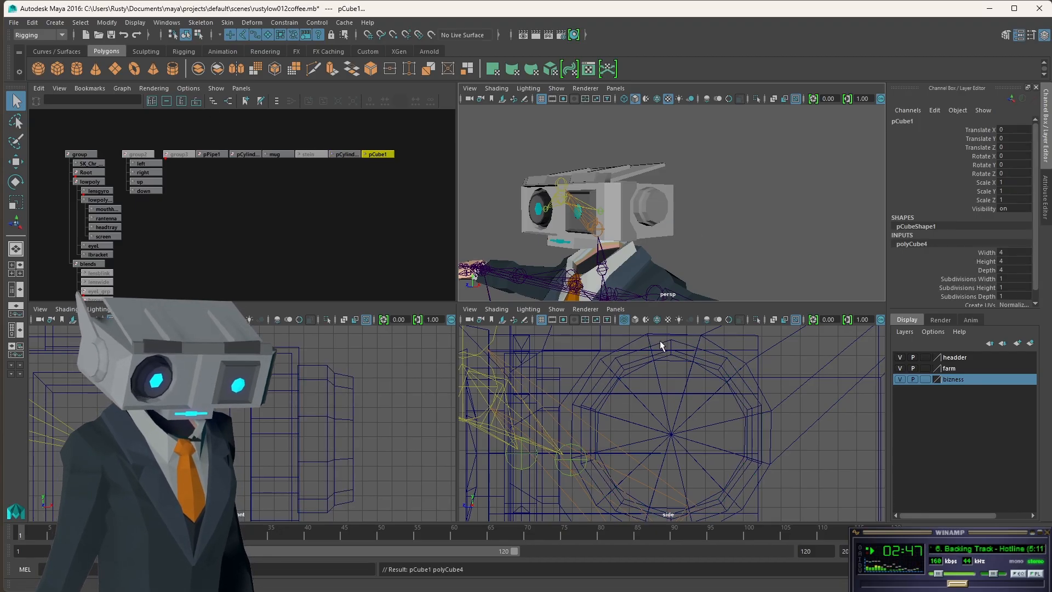
scroll(654, 394, down, 12)
scroll(674, 416, up, 7)
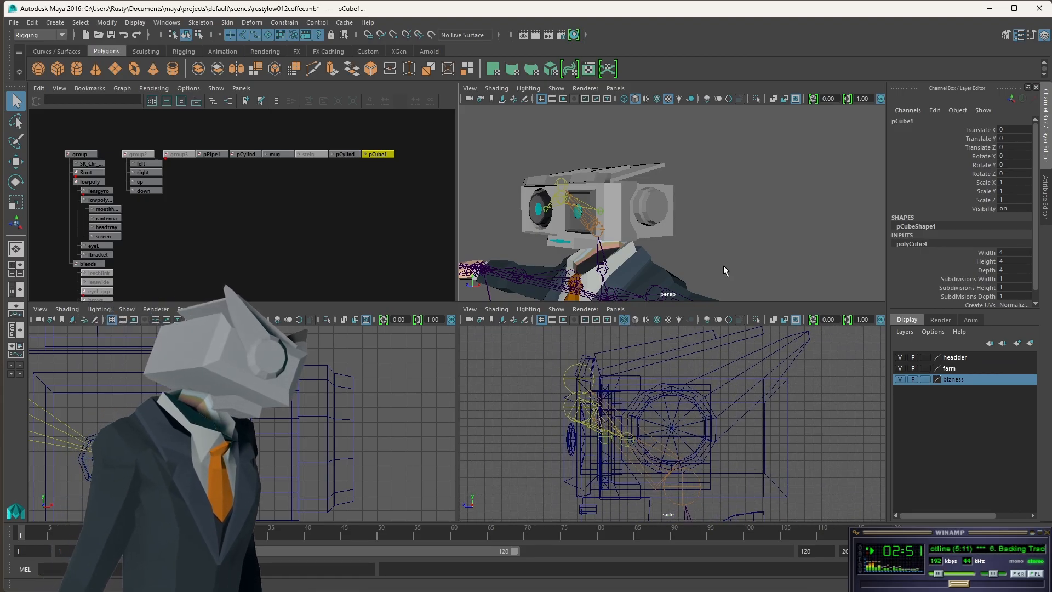
scroll(685, 268, down, 5)
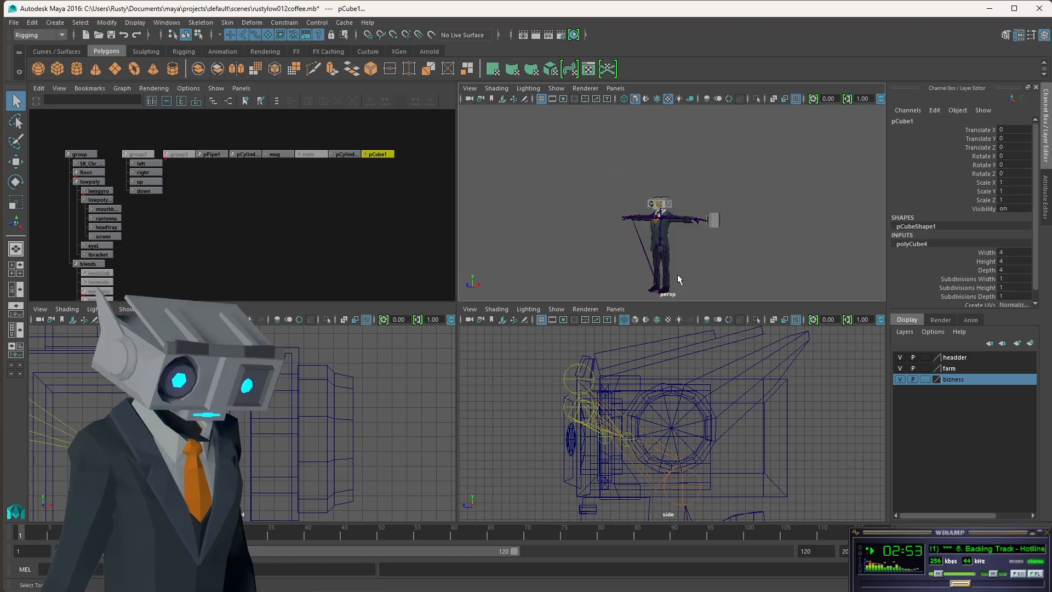
scroll(667, 284, up, 2)
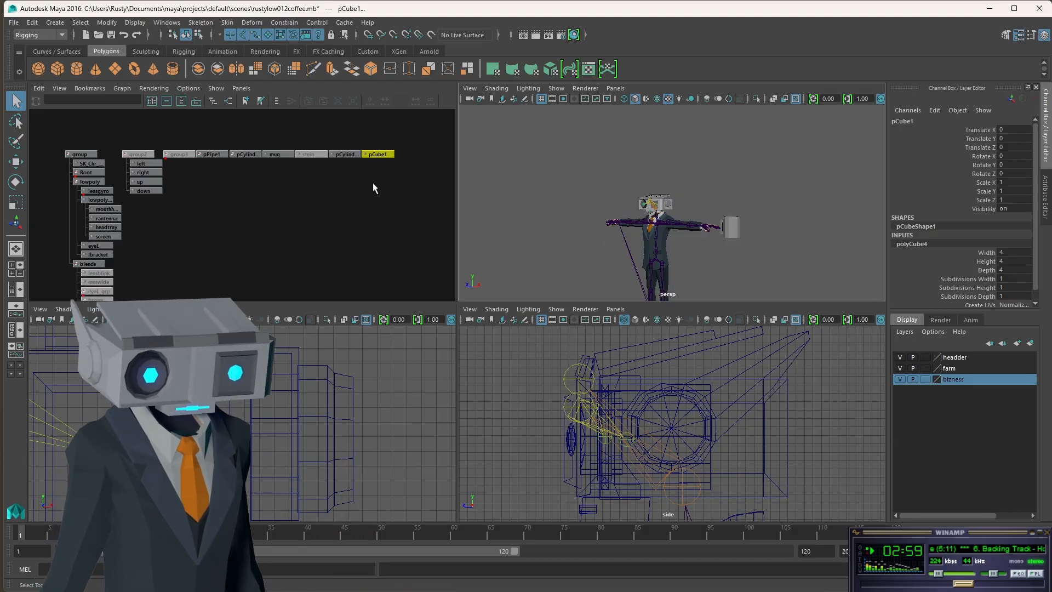
scroll(675, 237, down, 3)
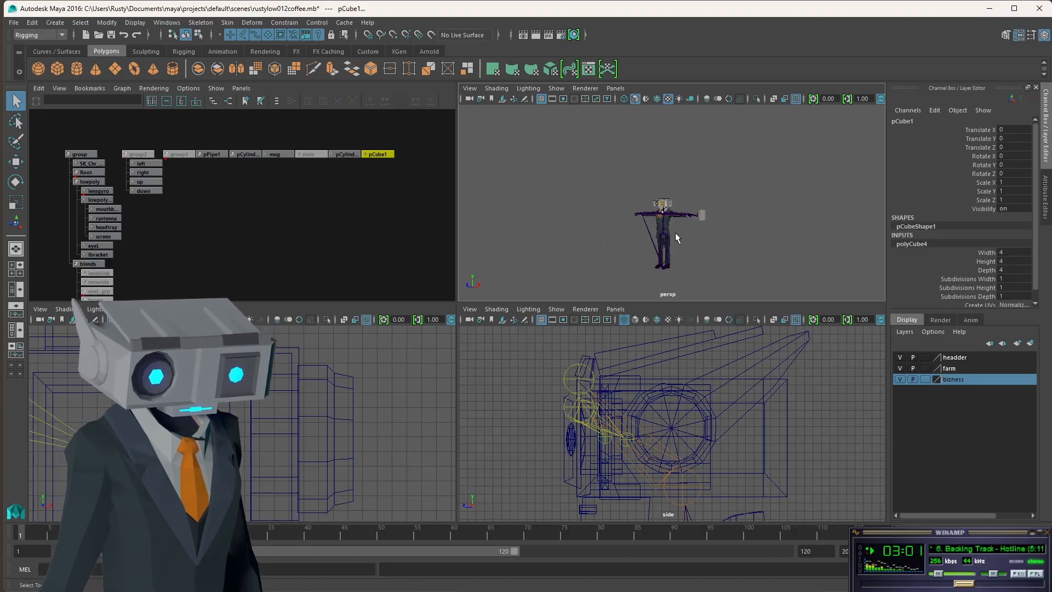
scroll(677, 265, up, 2)
scroll(677, 265, down, 2)
click(379, 154)
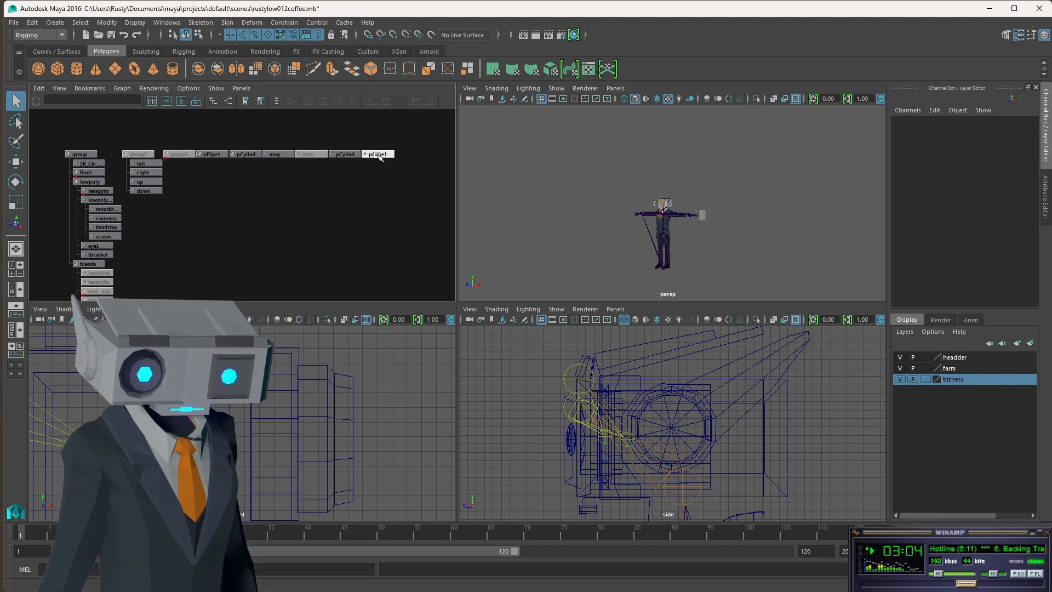
key(w)
drag(663, 219, 656, 148)
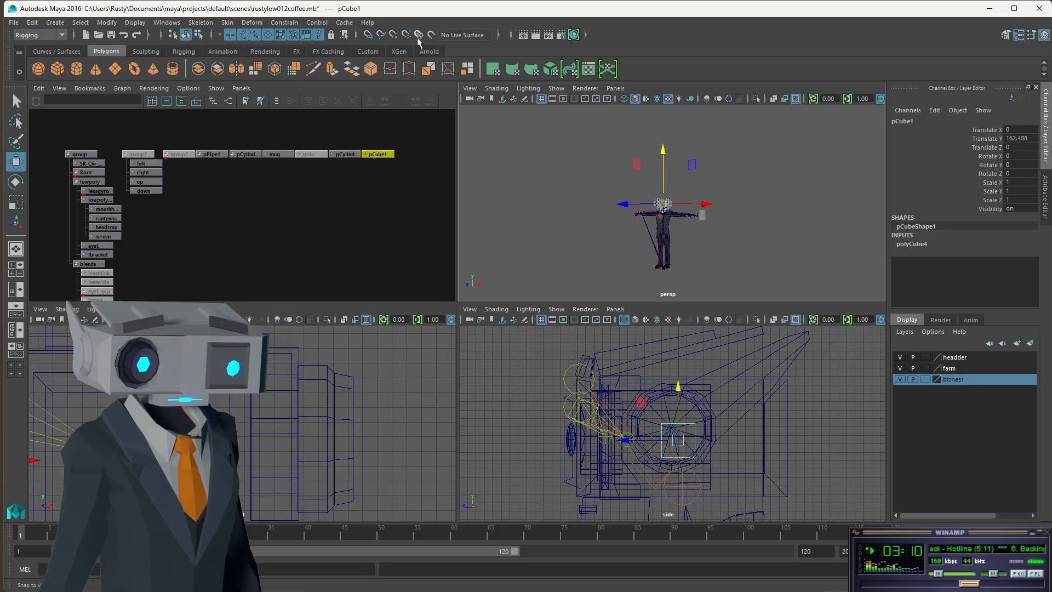
Step: Snap the cube to the centre of the ear cylinder and onto its outer face, at 25.347 in X
click(397, 36)
drag(679, 442, 671, 428)
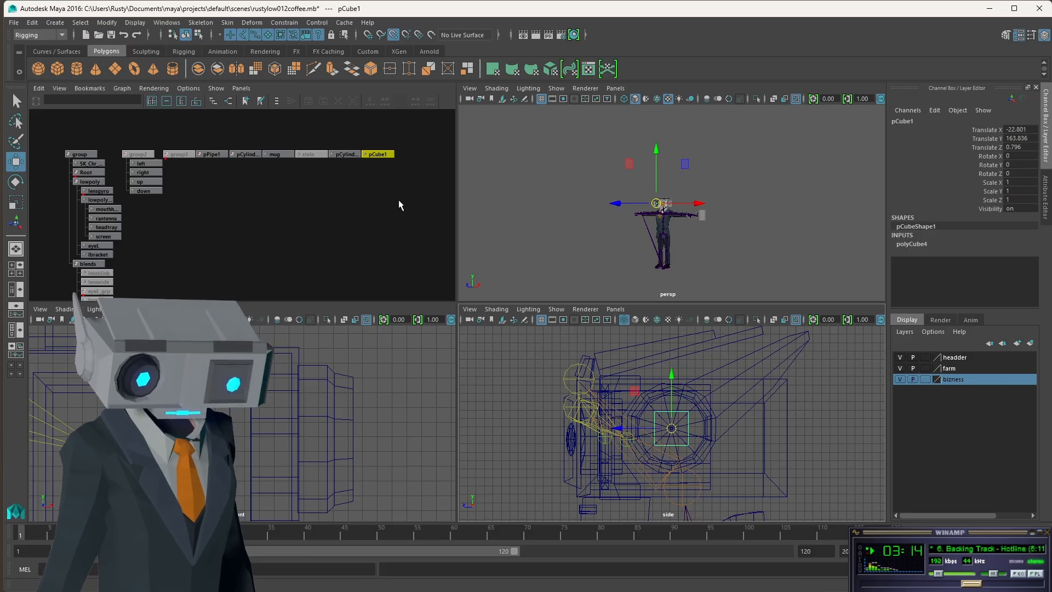
scroll(268, 434, down, 4)
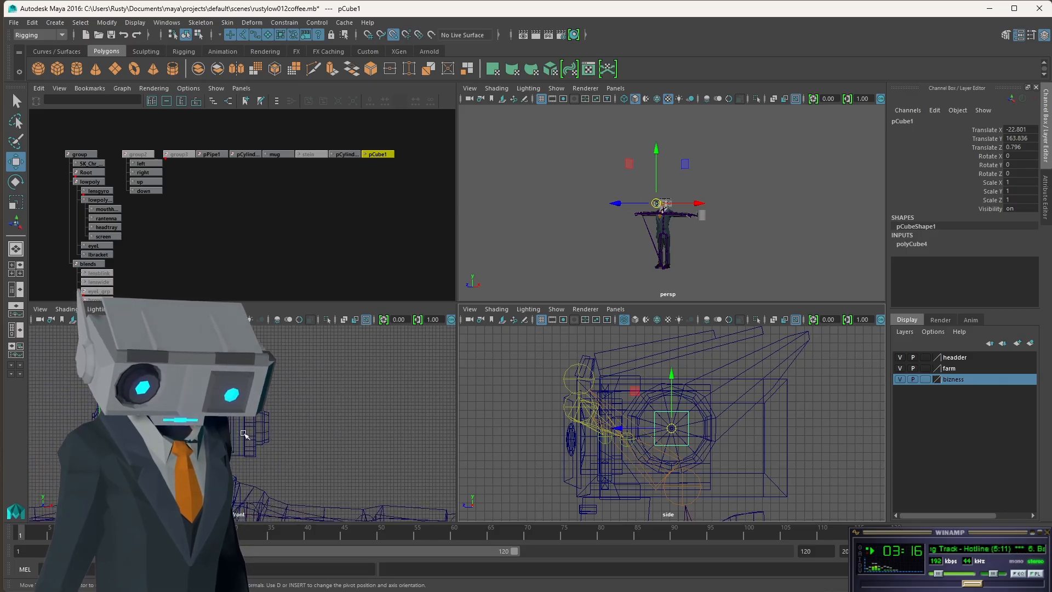
drag(222, 427, 261, 427)
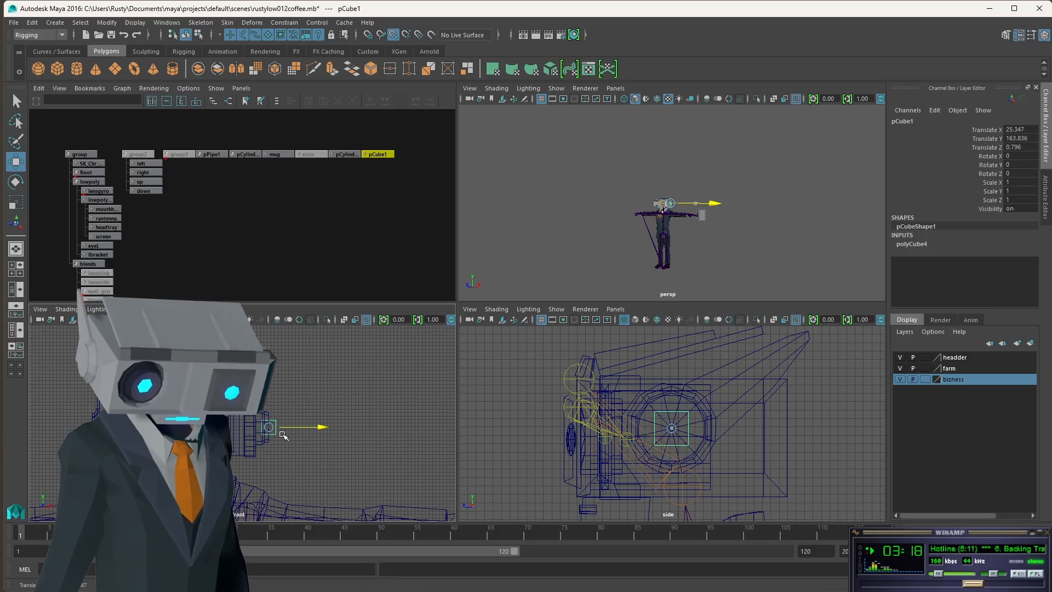
scroll(340, 444, up, 5)
alt+middle_drag(400, 453, 352, 438)
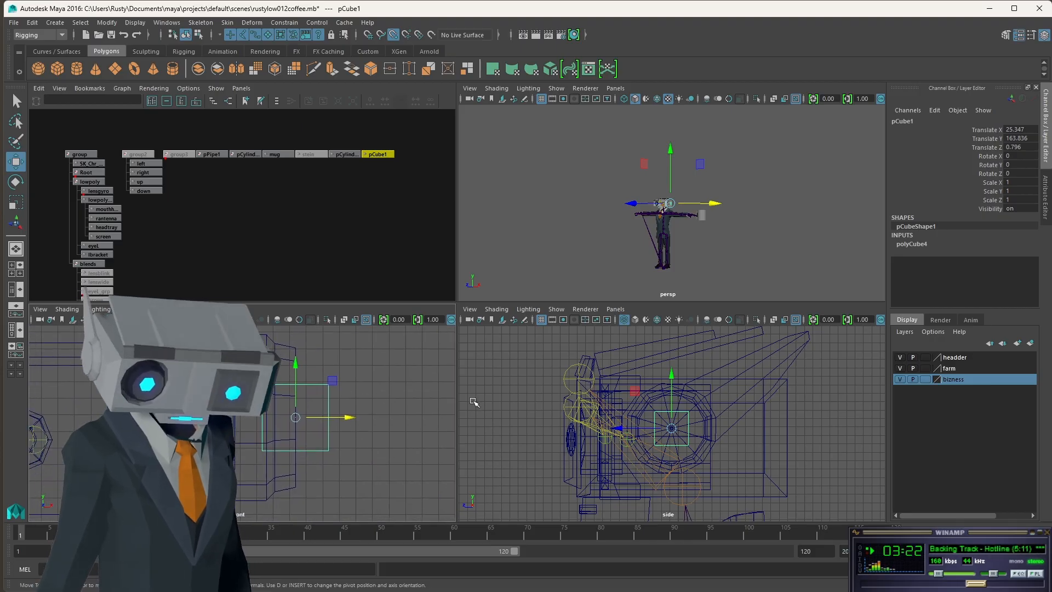
Step: Flatten the cube to an X scale of about 0.175 and shift it just outside the cylinder's face, to about 25.81 in X
key(r)
drag(347, 420, 322, 420)
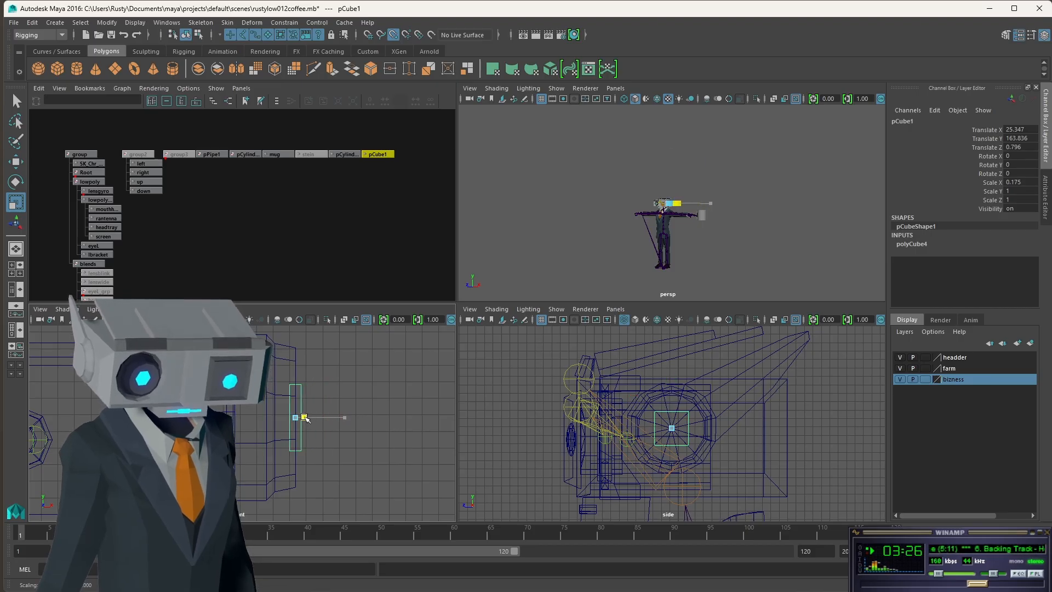
key(w)
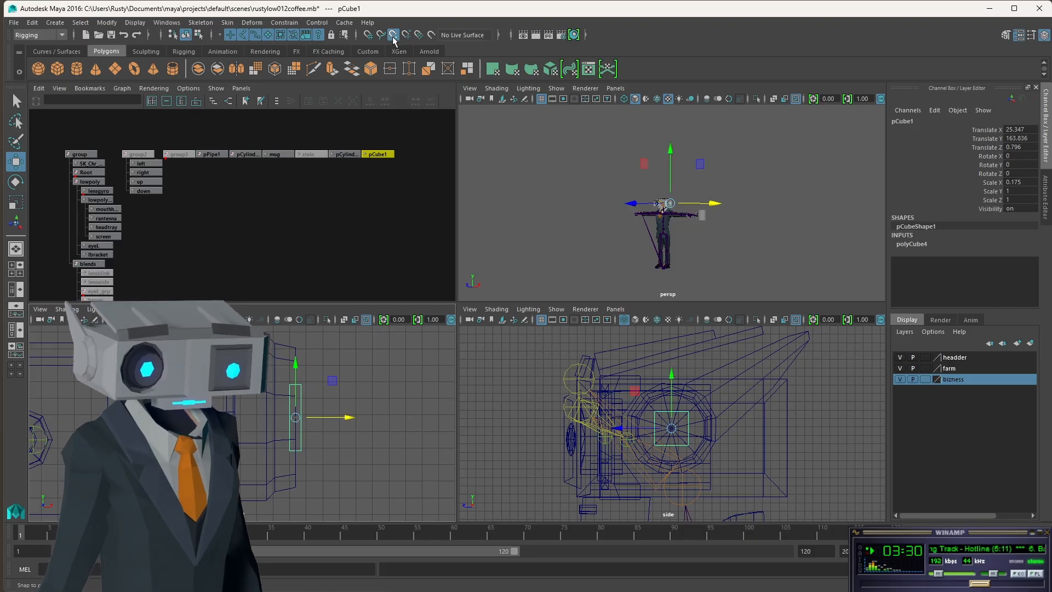
drag(348, 419, 354, 420)
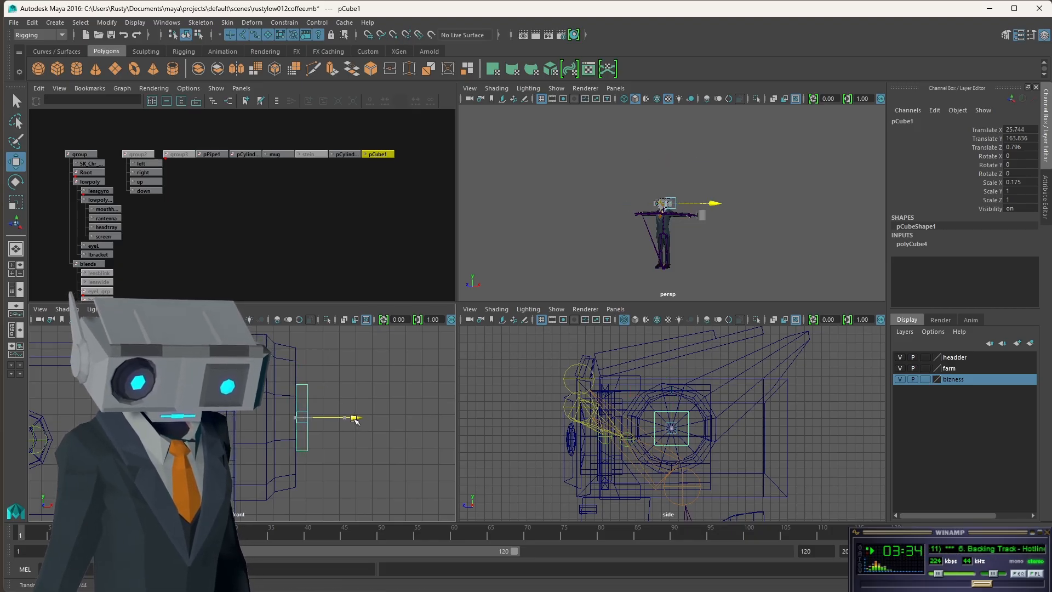
drag(357, 421, 356, 420)
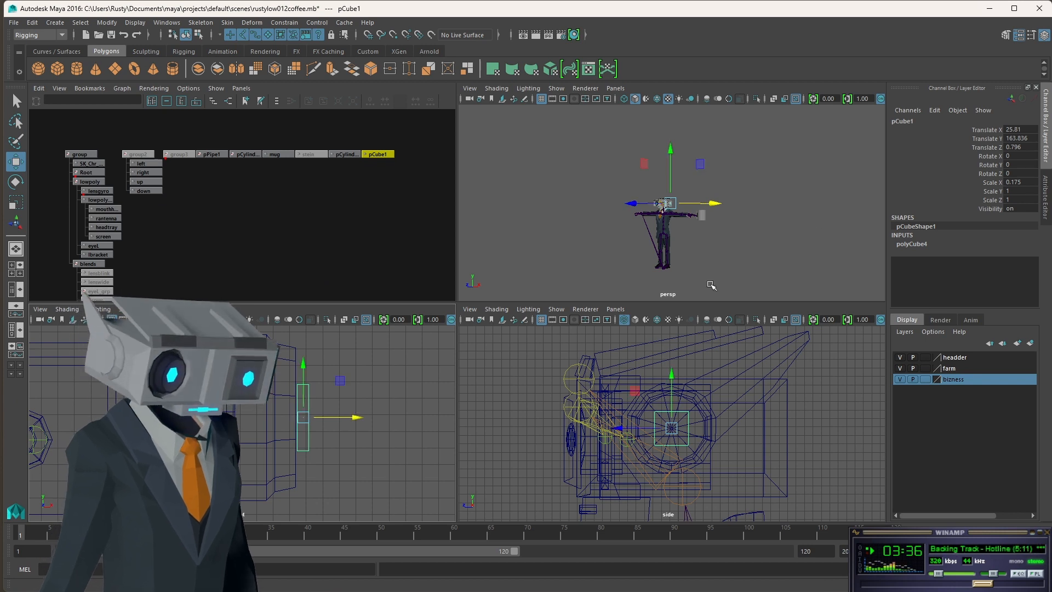
Step: Narrow the cube to a Z scale of about 0.505 and raise it to about 164.8 in Y
scroll(699, 410, up, 2)
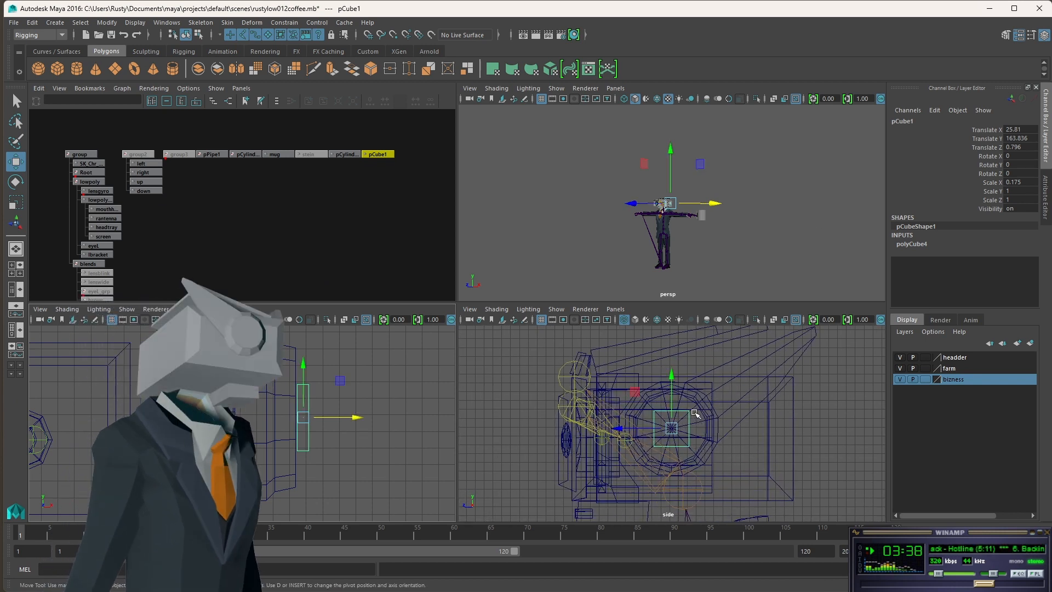
scroll(701, 440, up, 4)
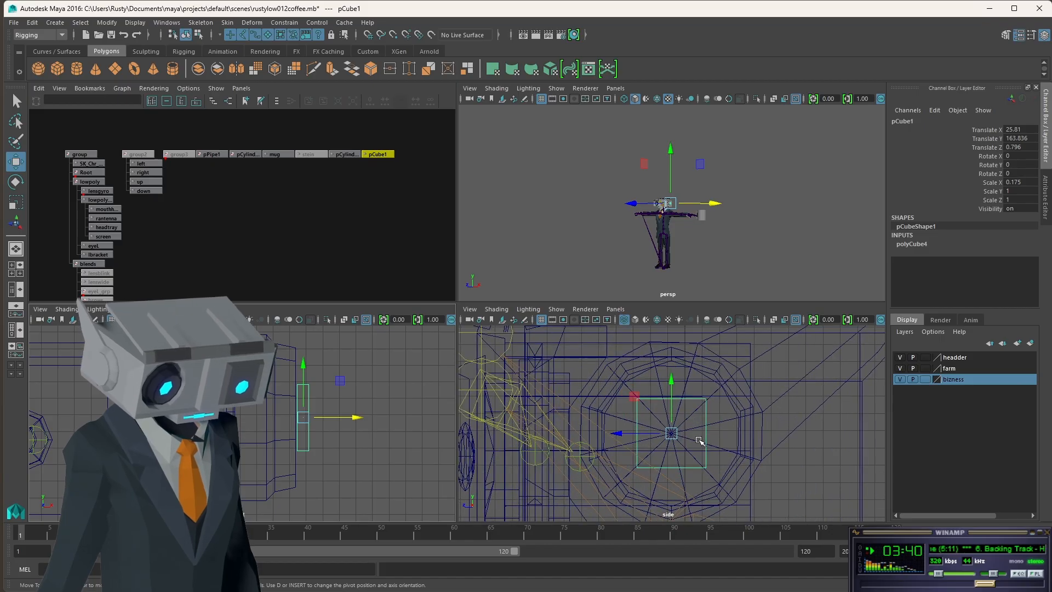
scroll(682, 409, down, 3)
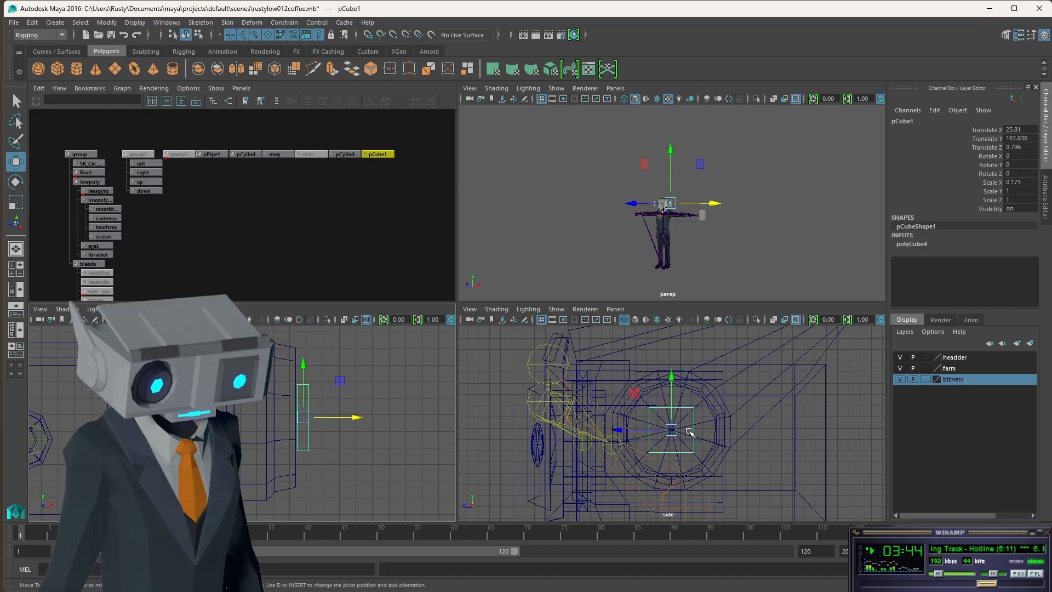
key(r)
drag(622, 430, 756, 437)
alt+drag(660, 176, 697, 202)
key(f)
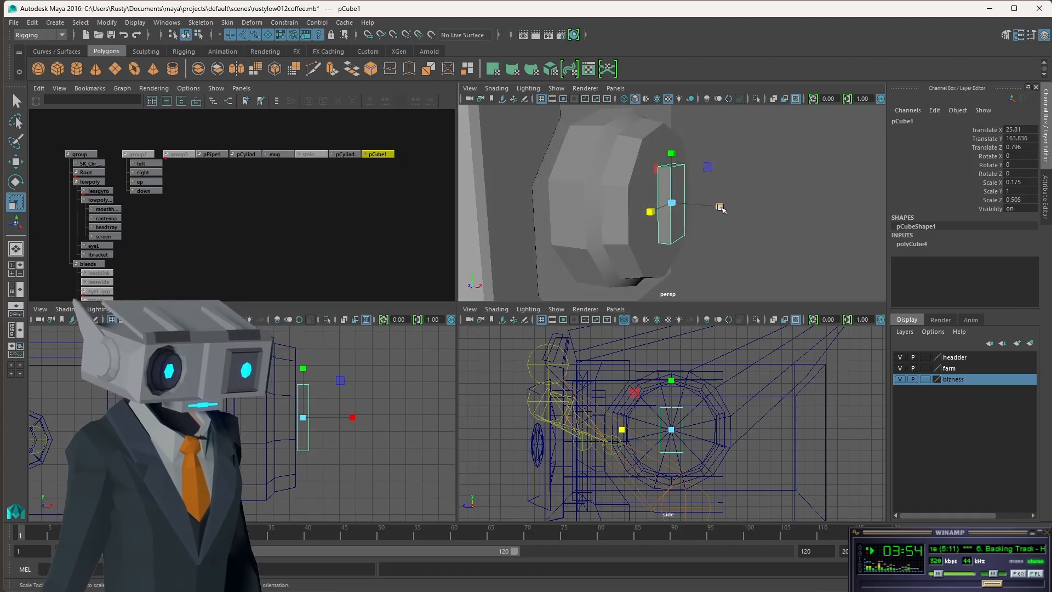
key(w)
drag(673, 149, 670, 129)
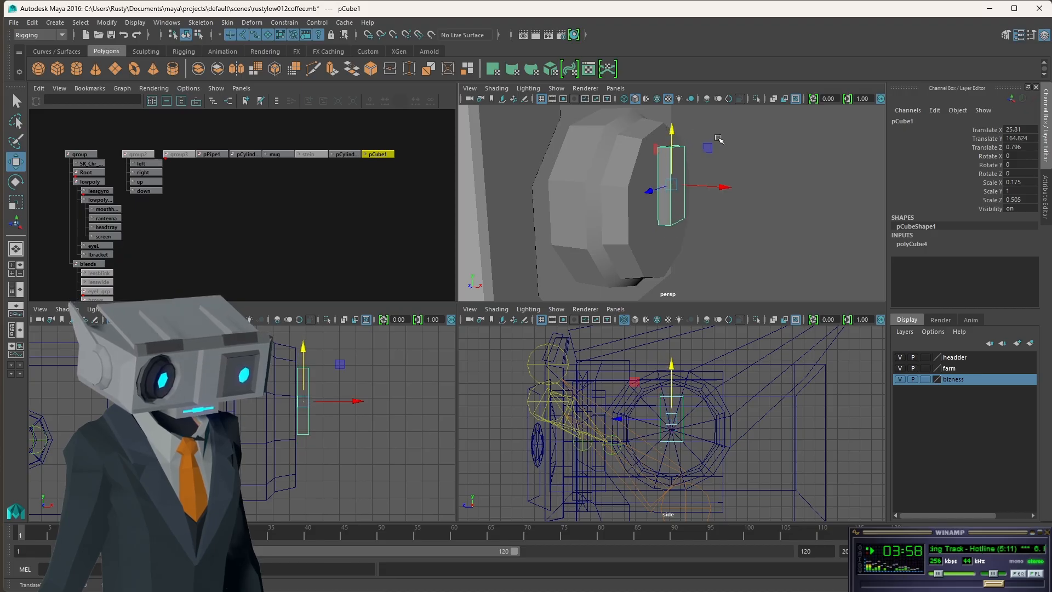
Step: Select the top face of the thin cube on the ear and switch to the Modeling menu set
mouse_move(655, 213)
alt+mouse_down()
mouse_move(685, 210)
mouse_move(650, 208)
alt+mouse_up()
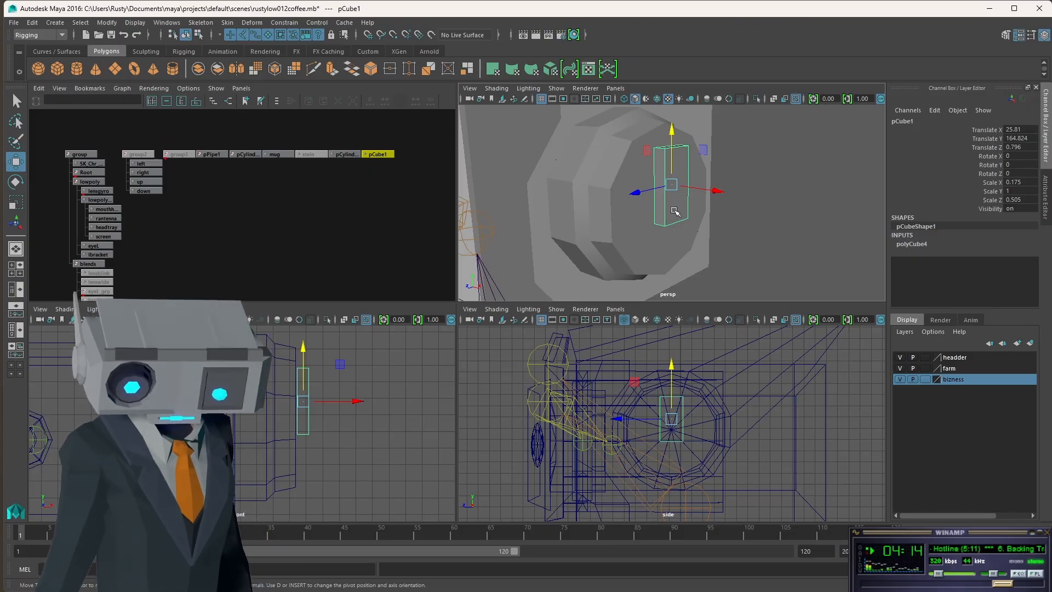
alt+drag(702, 206, 682, 186)
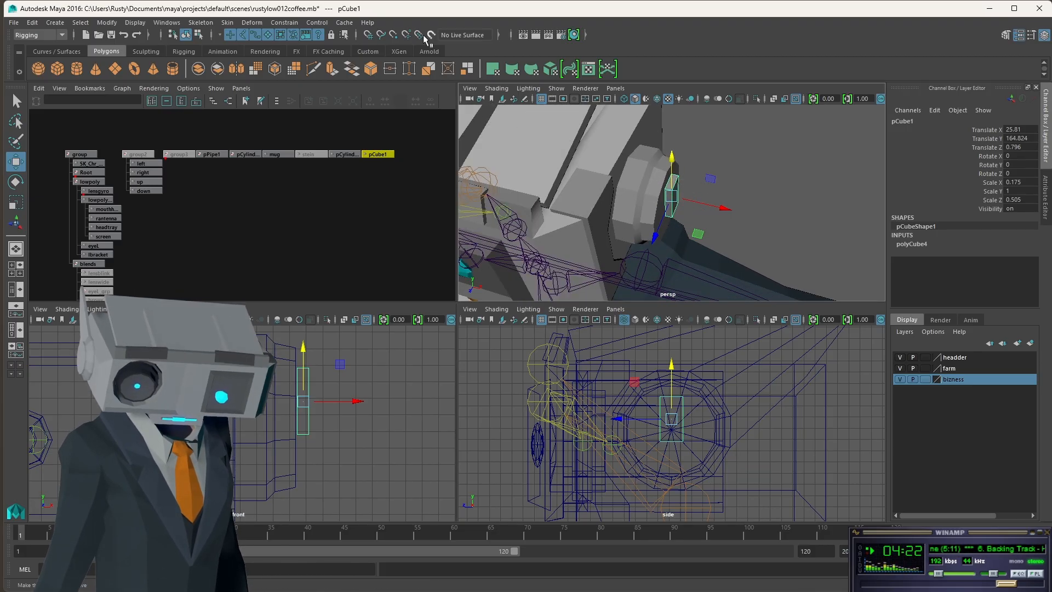
click(198, 35)
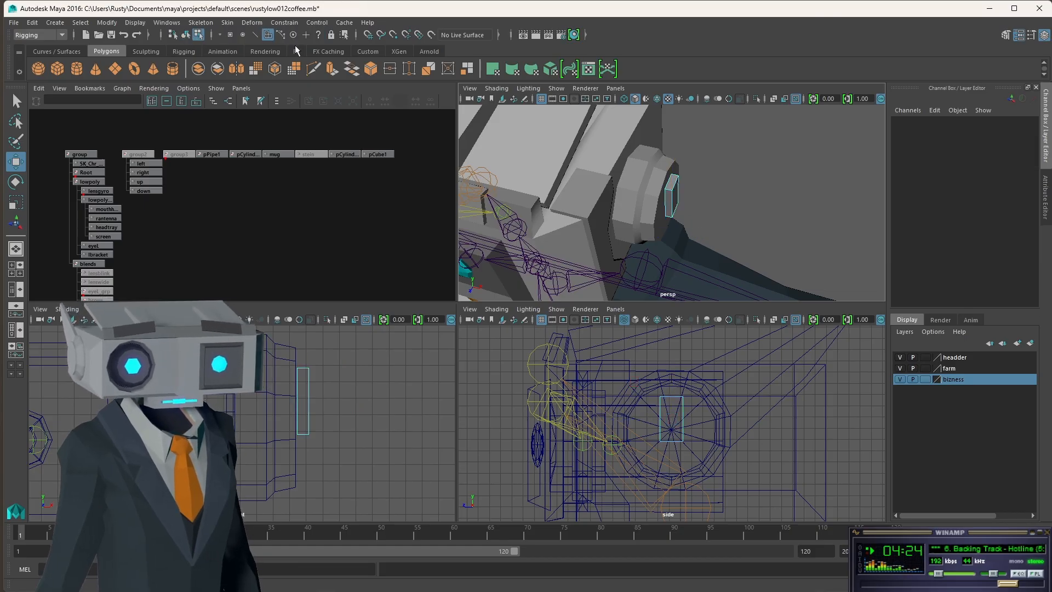
click(673, 183)
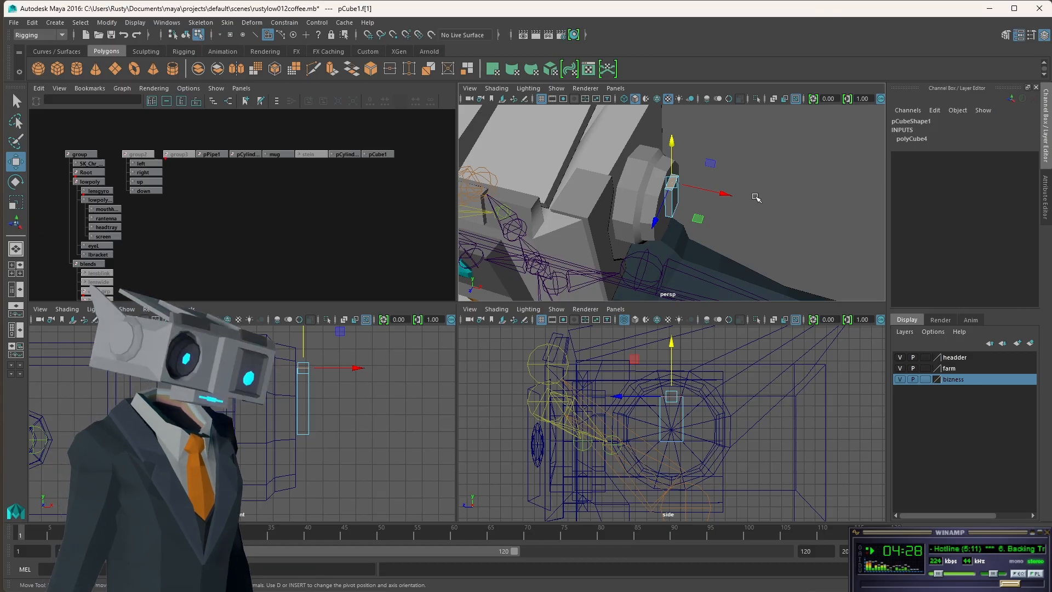
scroll(757, 198, down, 5)
alt+drag(697, 211, 722, 195)
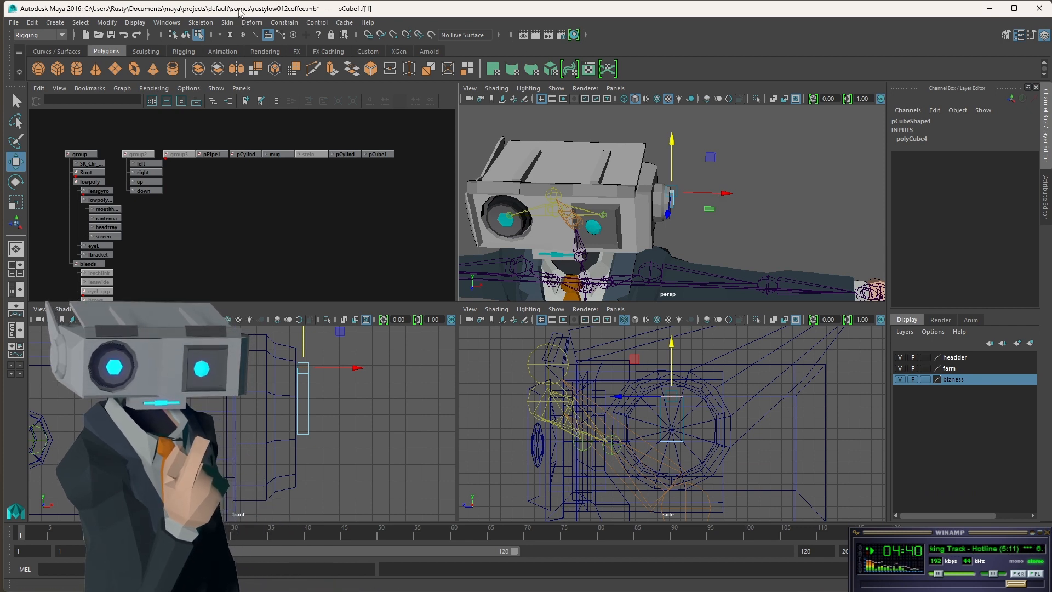
click(48, 34)
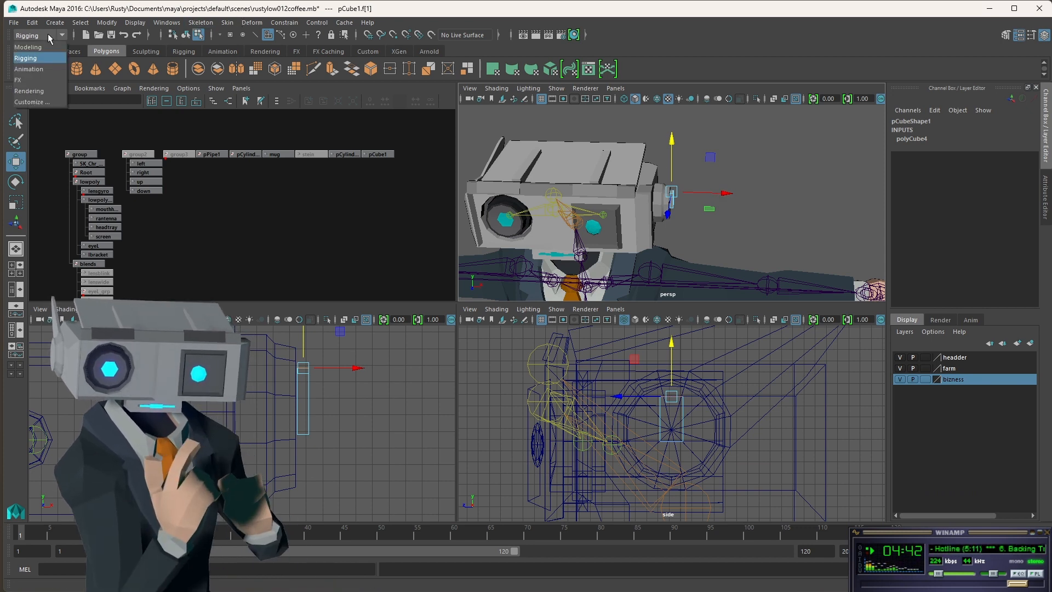
click(32, 48)
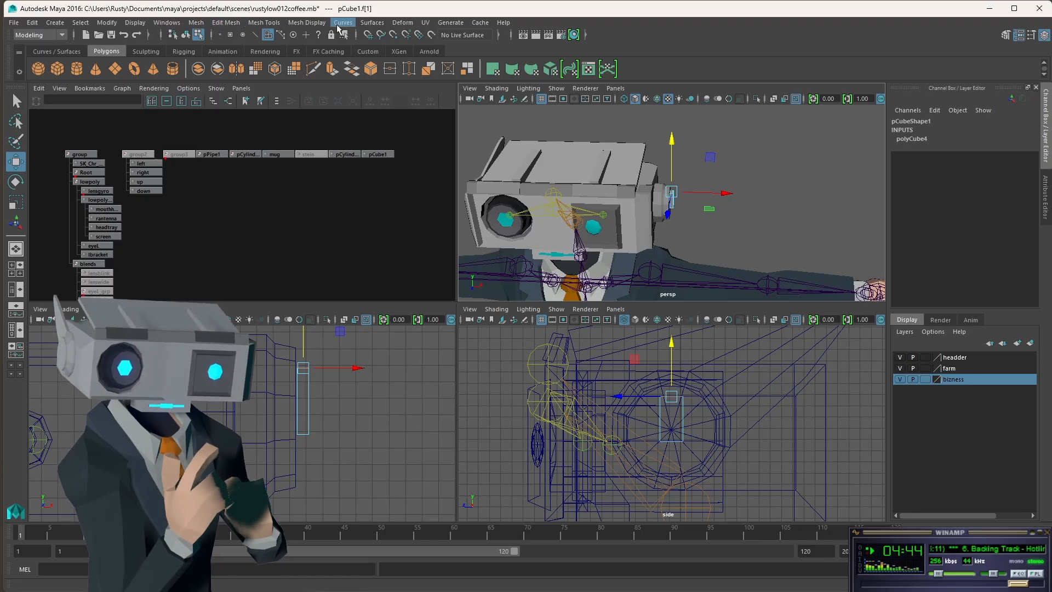
click(306, 23)
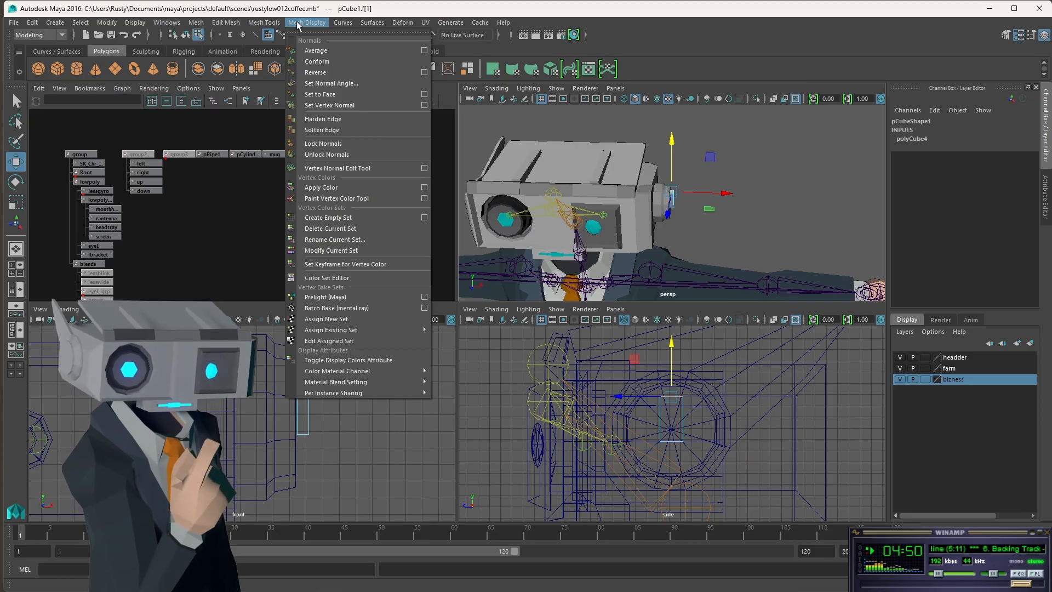
mouse_move(272, 24)
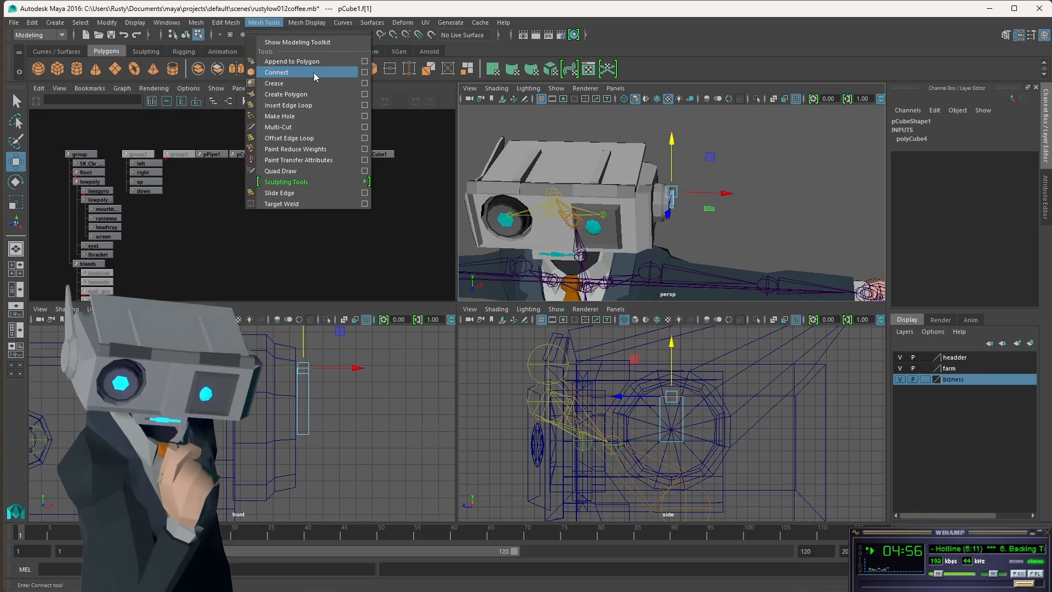
click(365, 73)
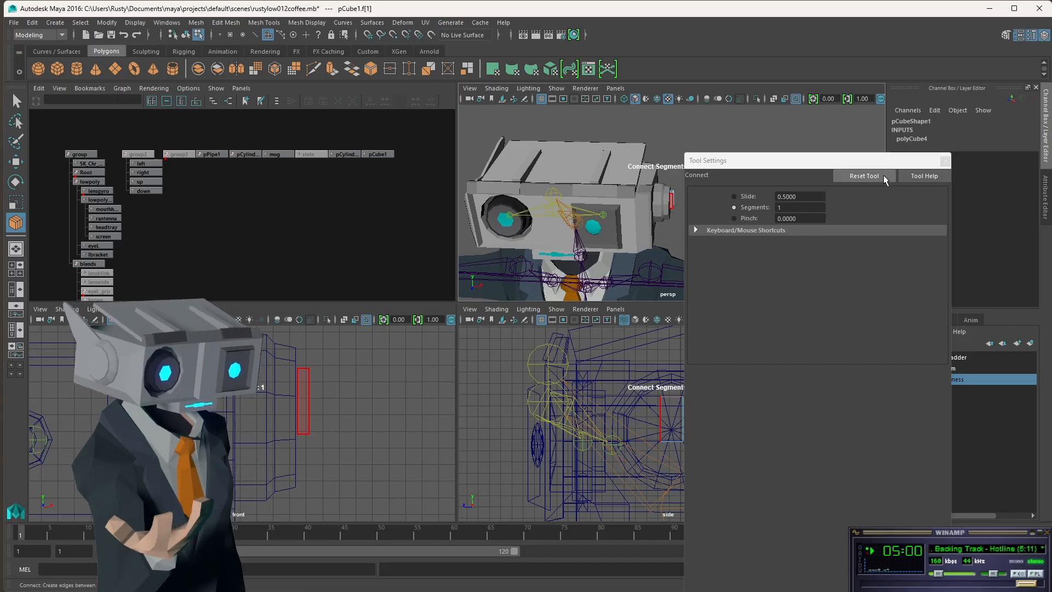
click(946, 162)
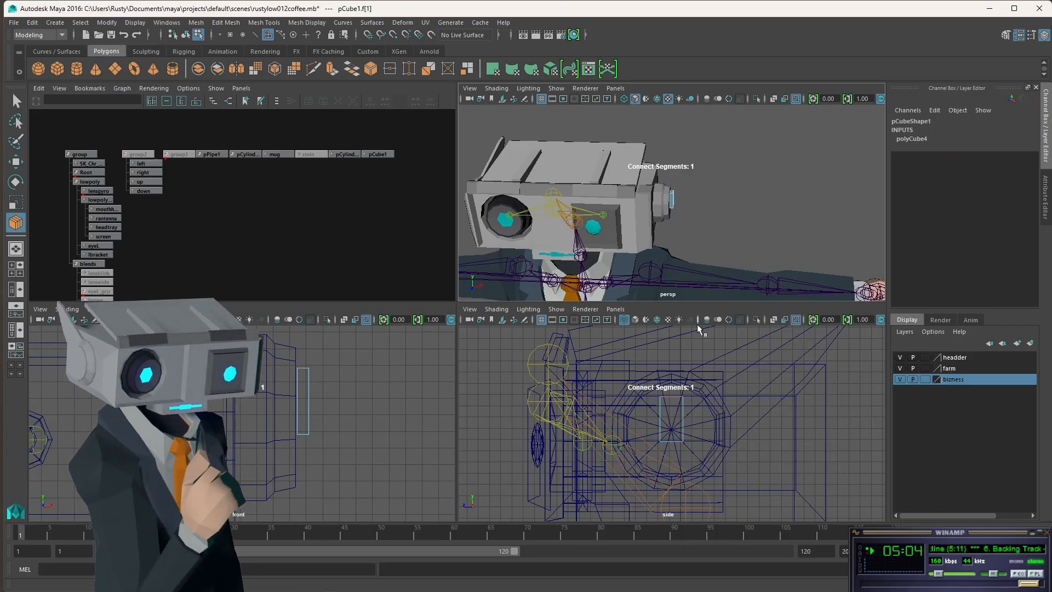
click(732, 210)
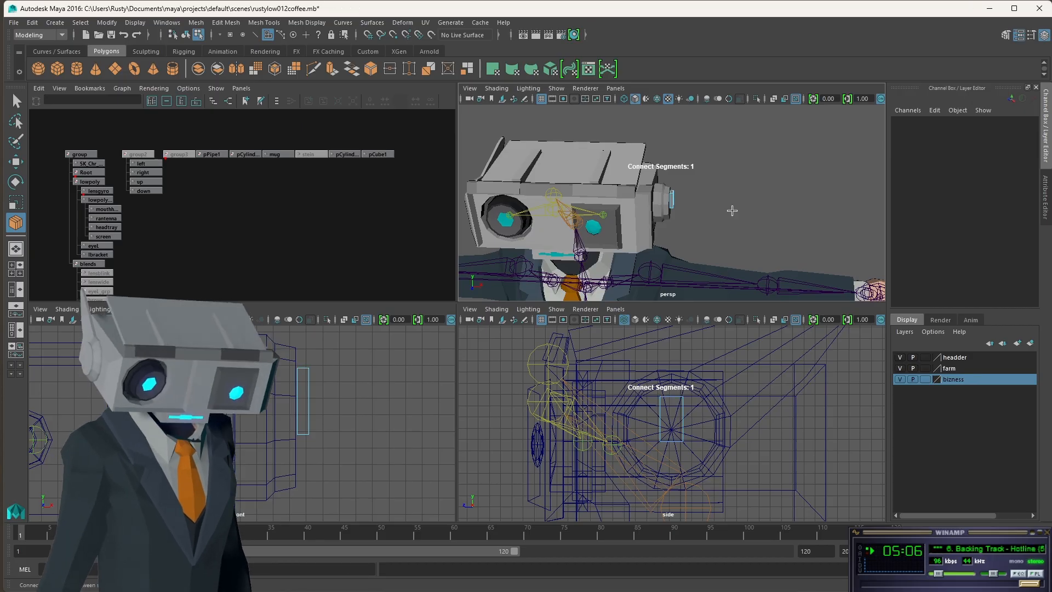
key(F8)
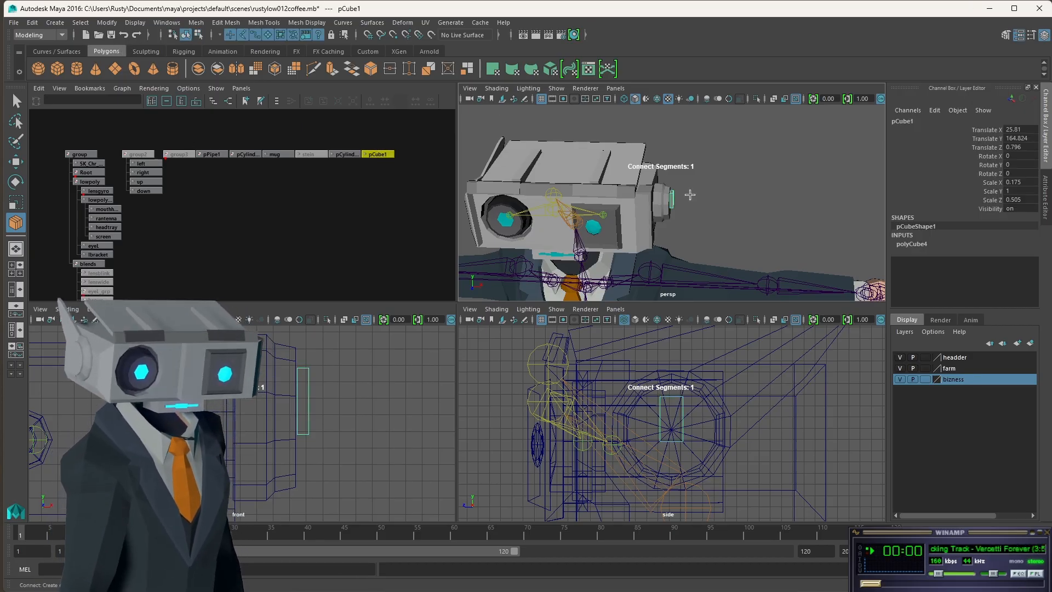
key(q)
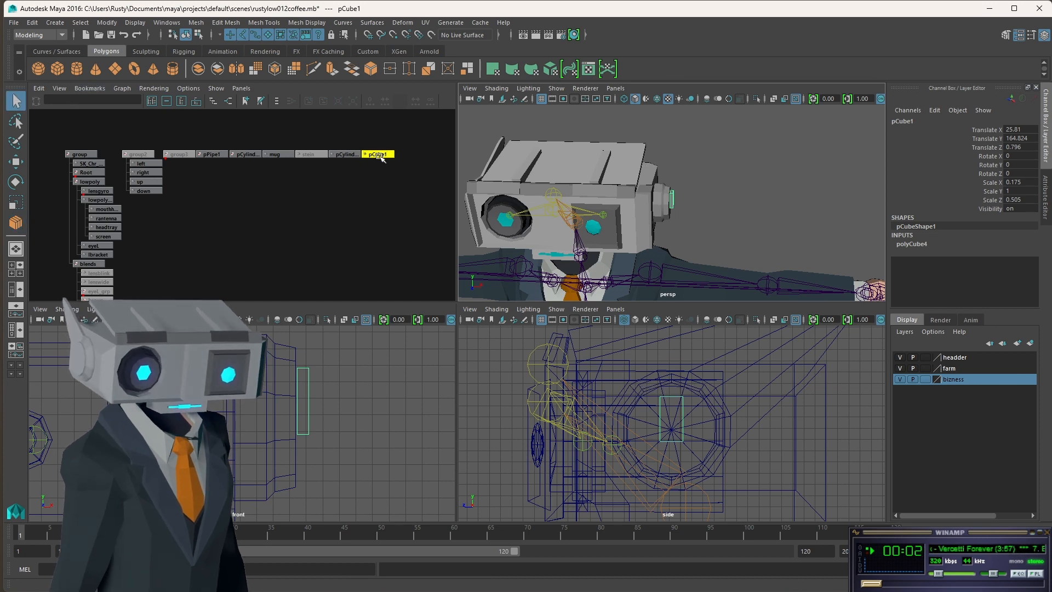
Step: Duplicate the thin cube, raise the copy to about 177.97 in Y and shift it inward to about 19.15 in X
key(ctrl+d)
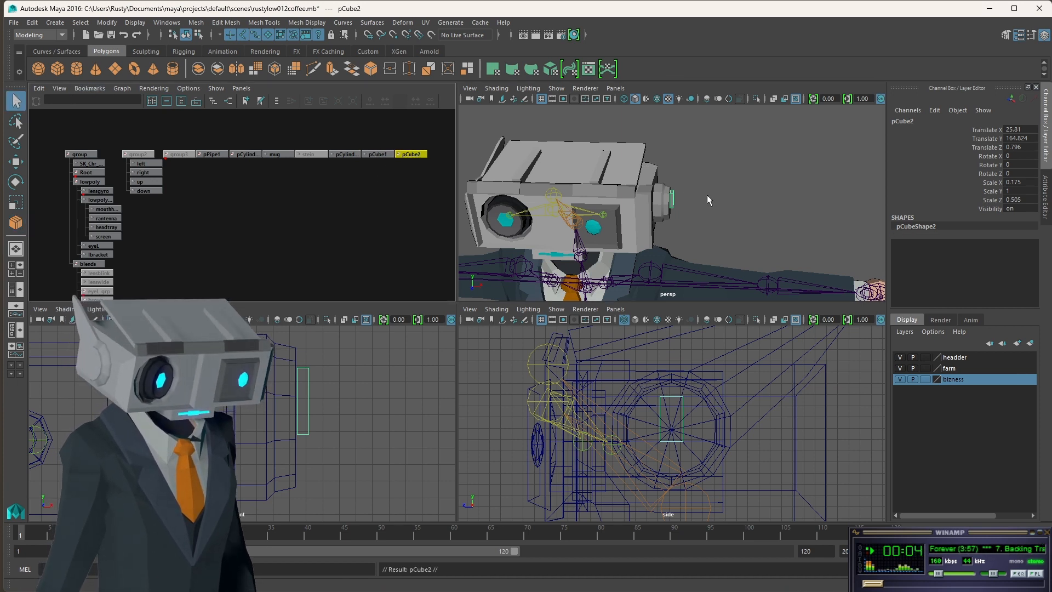
key(w)
drag(669, 149, 666, 96)
drag(728, 149, 703, 150)
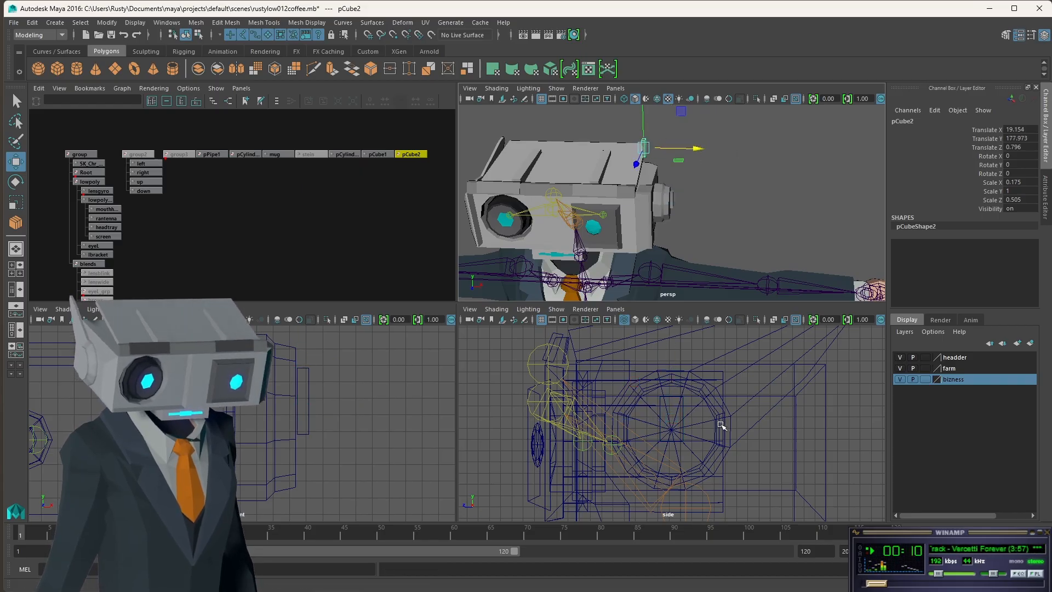
Step: Rotate the duplicate cube about 41.1 degrees in Z and lower it to about 174.43 in Y
scroll(723, 433, down, 4)
scroll(210, 411, down, 5)
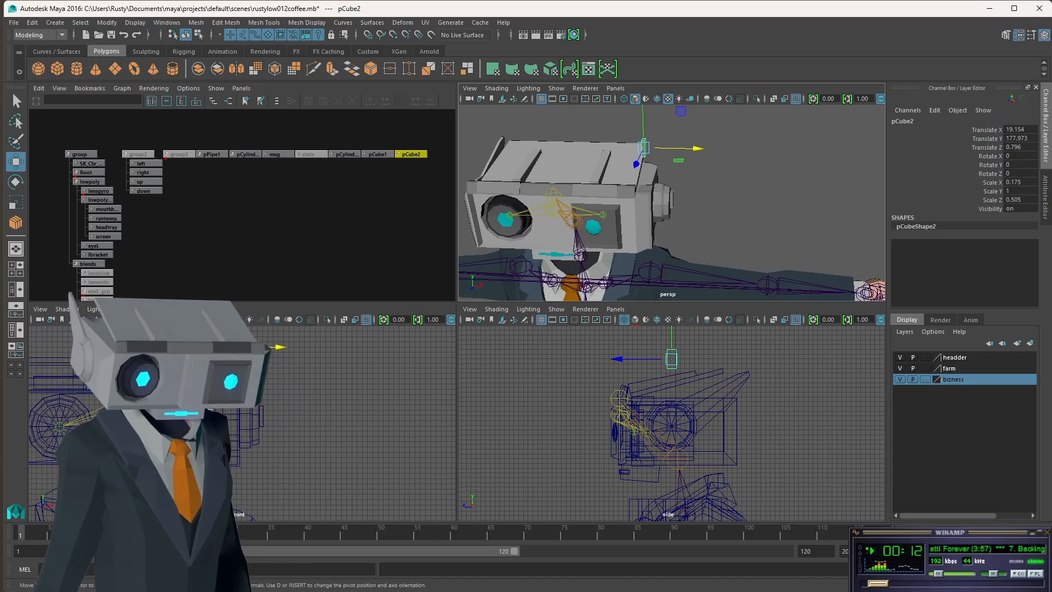
alt+middle_drag(234, 386, 331, 416)
mouse_move(712, 190)
alt+mouse_down()
mouse_move(669, 199)
mouse_move(730, 173)
mouse_move(718, 180)
alt+mouse_up()
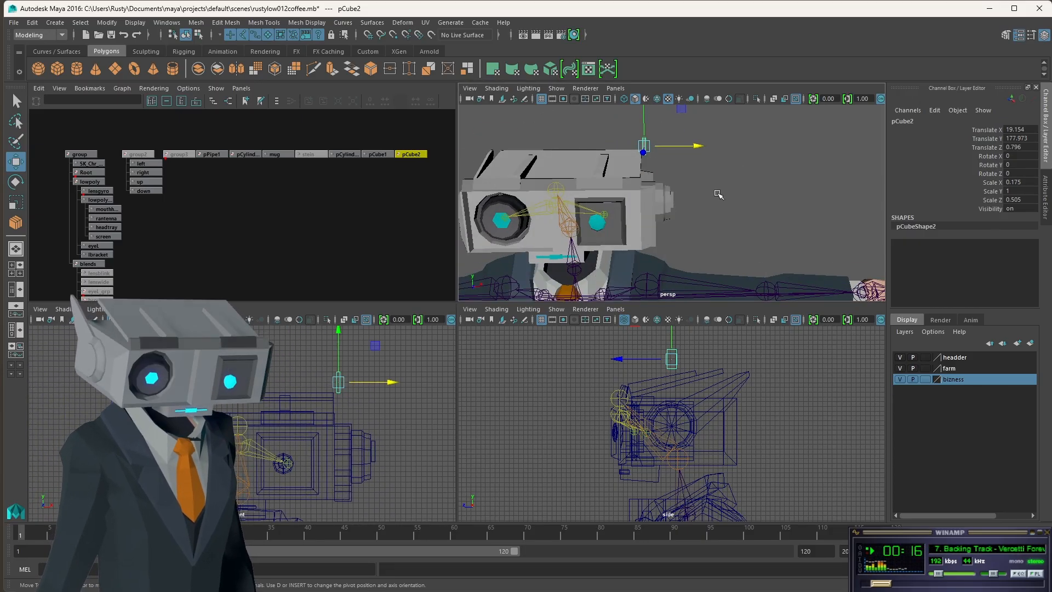
key(e)
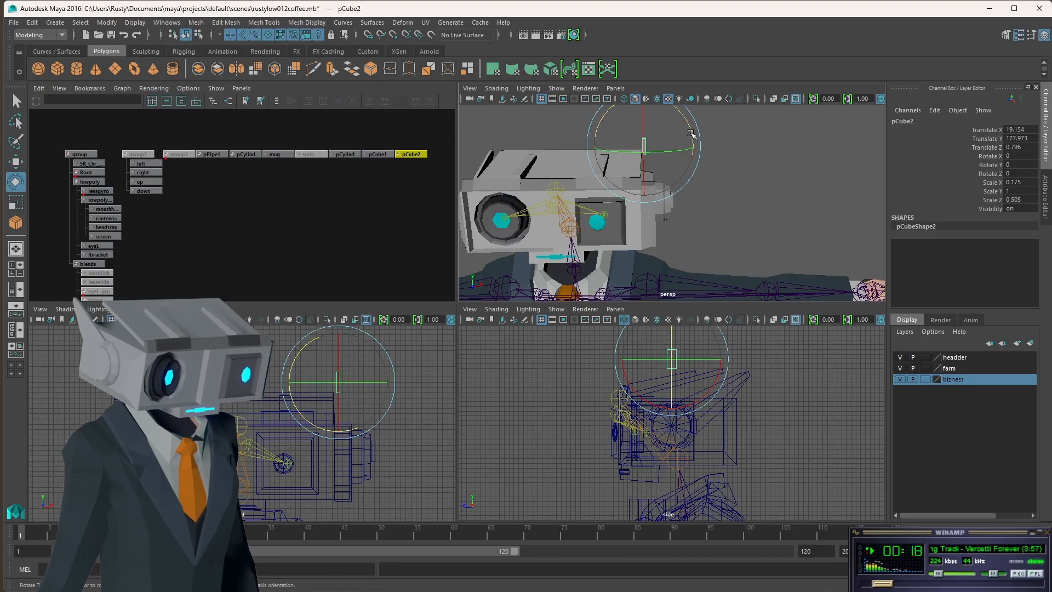
drag(301, 357, 270, 390)
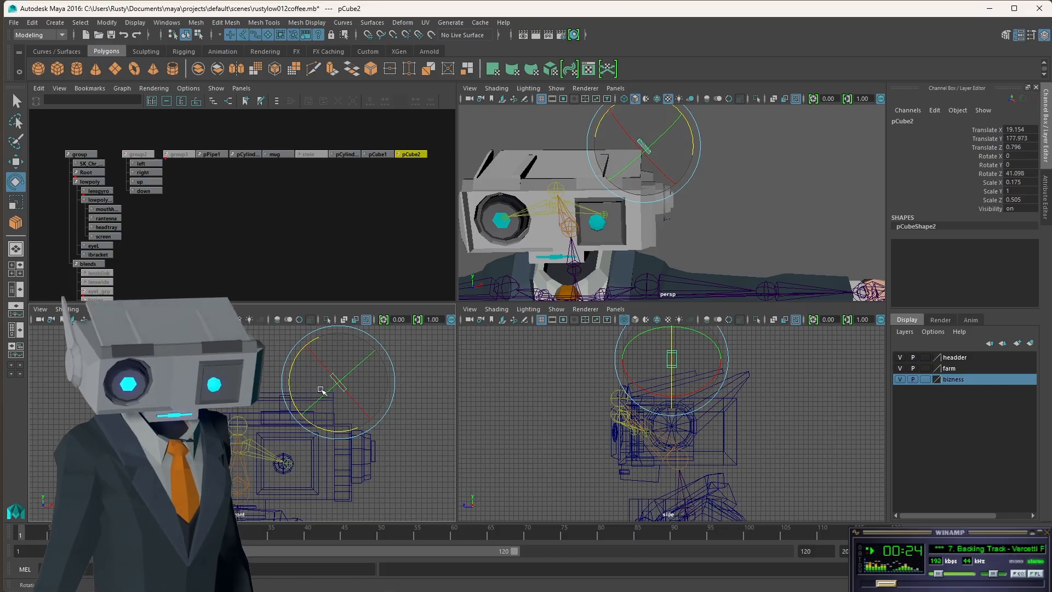
key(w)
drag(339, 353, 339, 371)
Step: Tilt the duplicate cube to about 60.8 degrees in Z and shift it outward to about 21.25 in X
mouse_move(656, 198)
alt+mouse_down()
mouse_move(632, 268)
mouse_move(623, 197)
mouse_move(644, 186)
alt+mouse_up()
scroll(644, 187, up, 5)
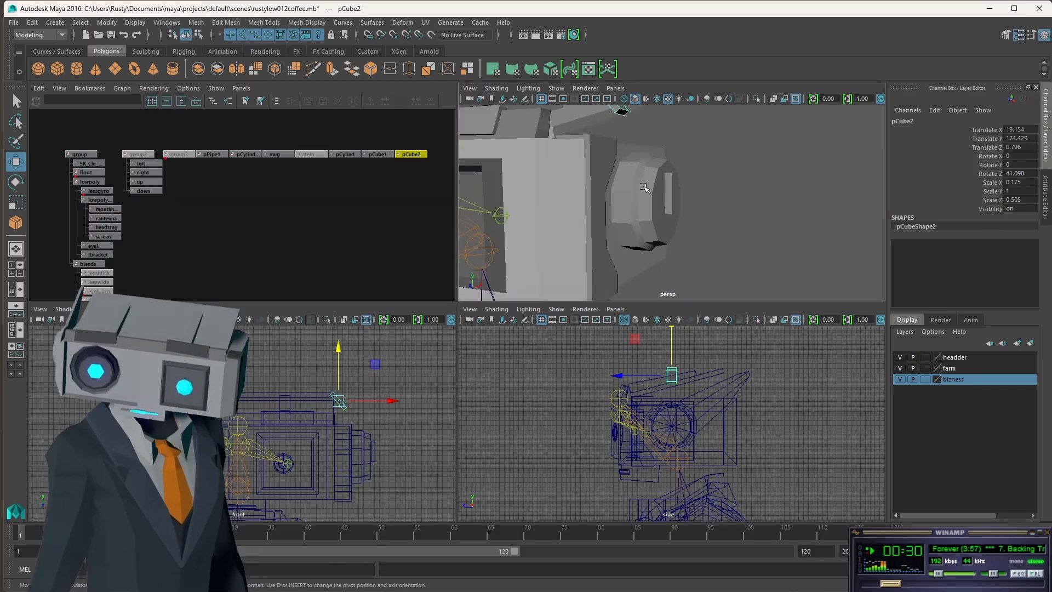
alt+drag(676, 162, 721, 243)
key(f)
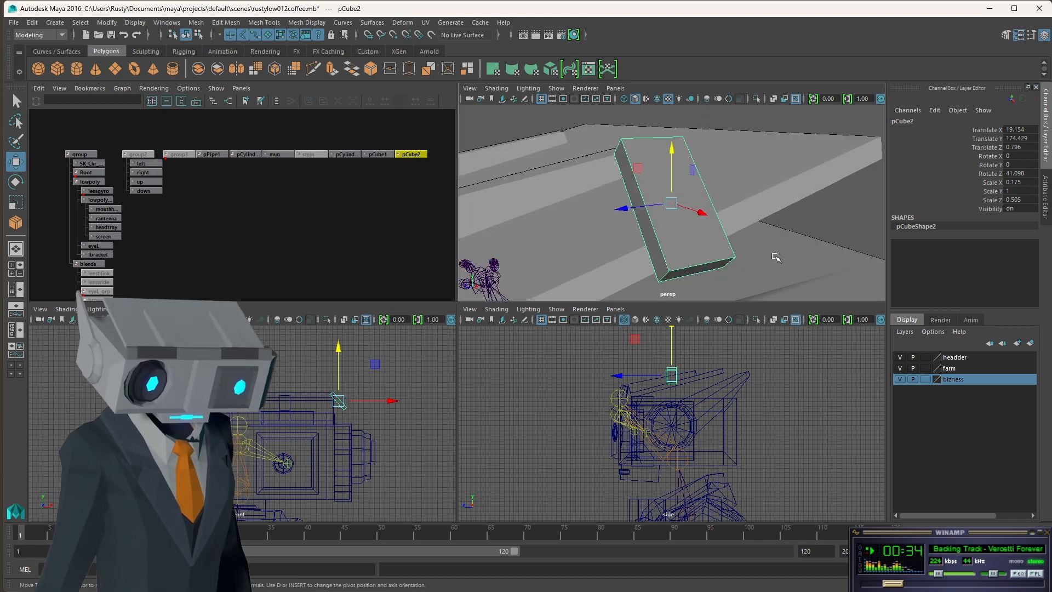
scroll(812, 274, down, 10)
alt+drag(787, 274, 623, 262)
drag(618, 204, 865, 231)
key(e)
key(w)
Step: Adjust the tilted duplicate's height above the head to about 174.67 in Y
alt+drag(744, 242, 770, 243)
drag(682, 153, 681, 140)
alt+drag(682, 188, 726, 204)
drag(684, 142, 684, 157)
alt+drag(750, 227, 703, 234)
scroll(706, 236, down, 3)
scroll(706, 236, up, 6)
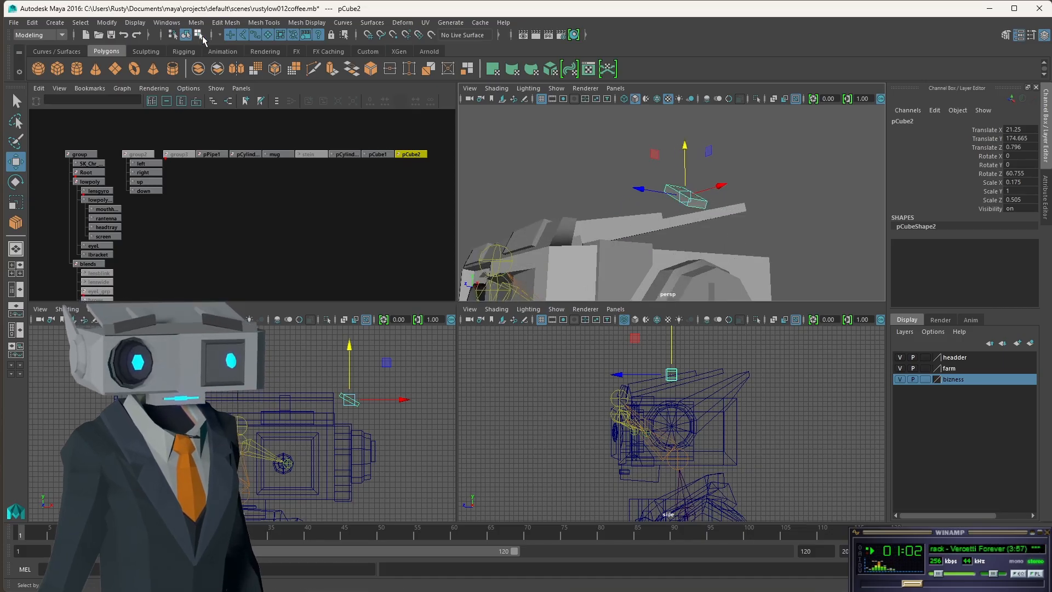
Step: Select the lower end face of the tilted cube together with the top face of the cube on the ear
click(198, 35)
click(268, 35)
click(697, 203)
alt+drag(729, 239, 777, 268)
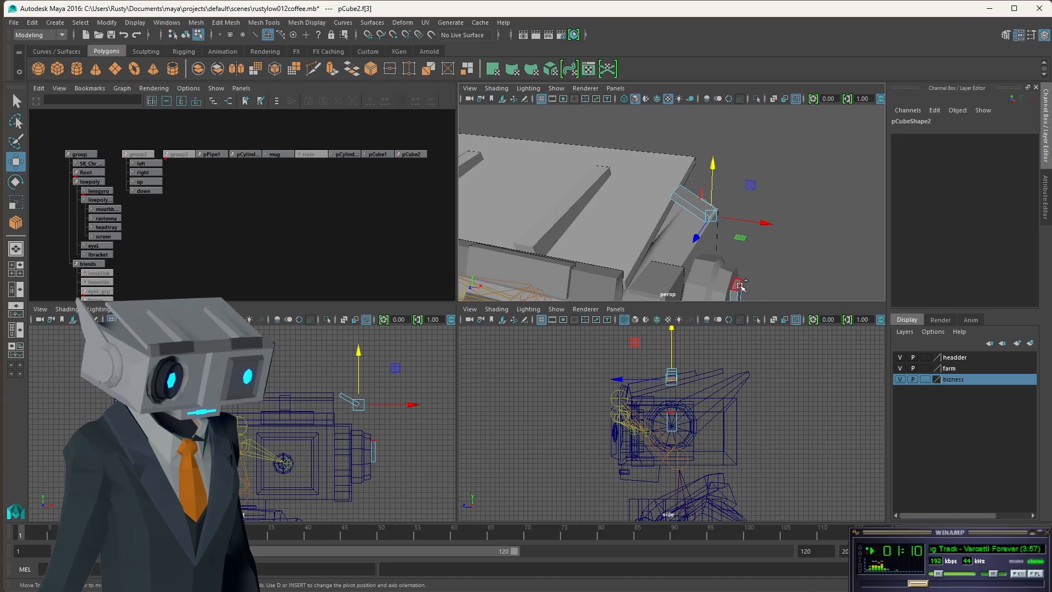
click(737, 283)
alt+drag(768, 224, 778, 266)
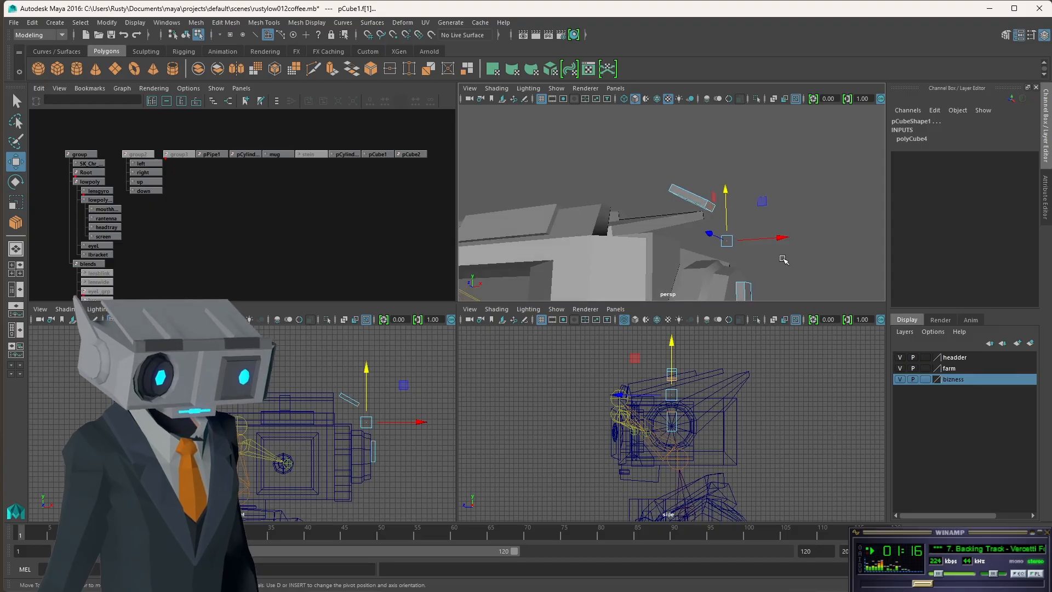
Step: Try to join the two selected faces, using the Connect tool with 4 segments and the Bridge command
key(space)
alt+drag(531, 411, 606, 412)
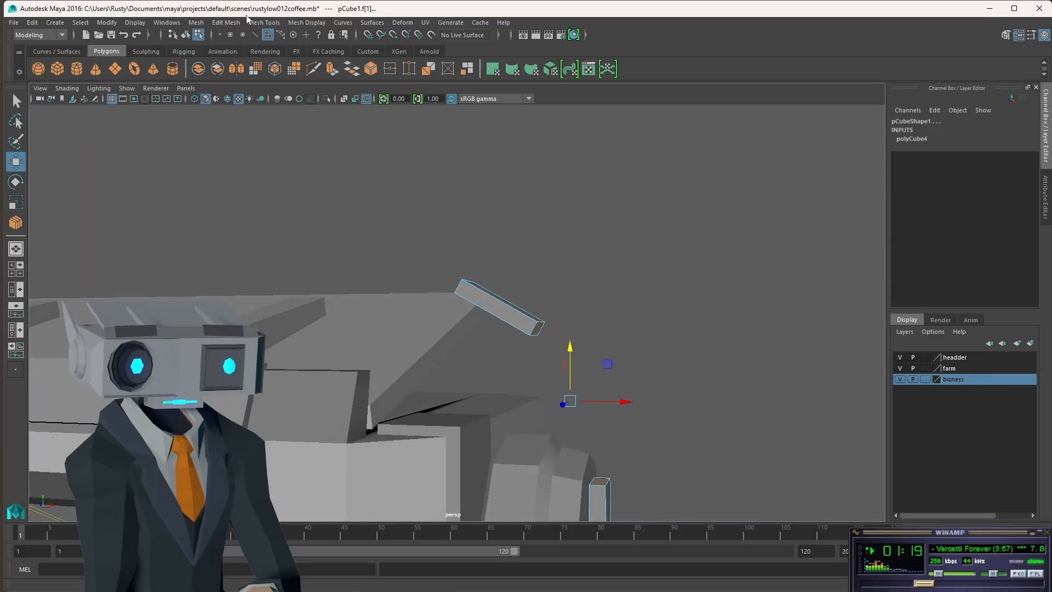
click(254, 23)
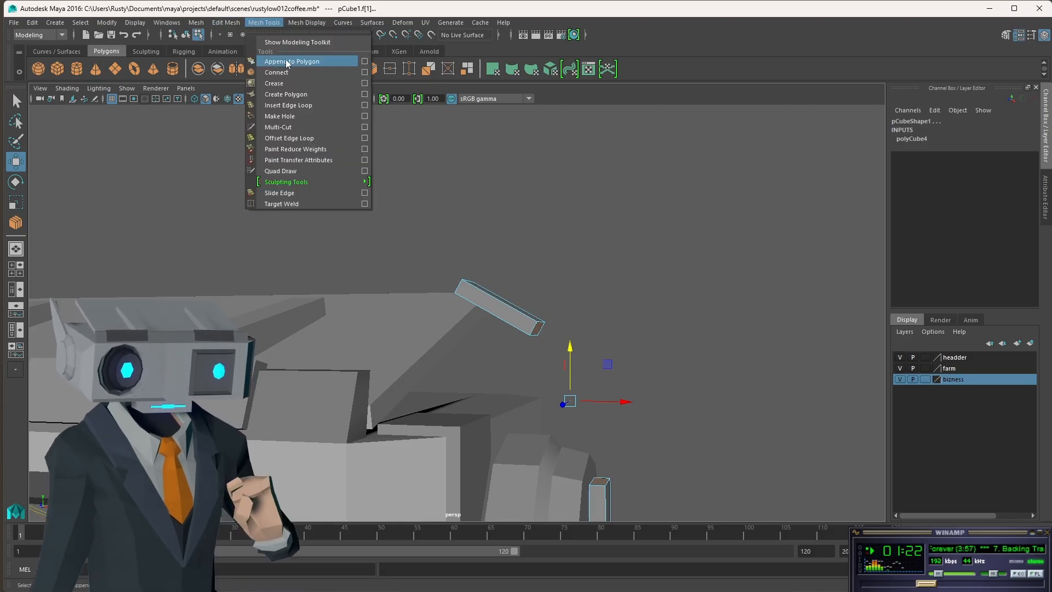
click(365, 73)
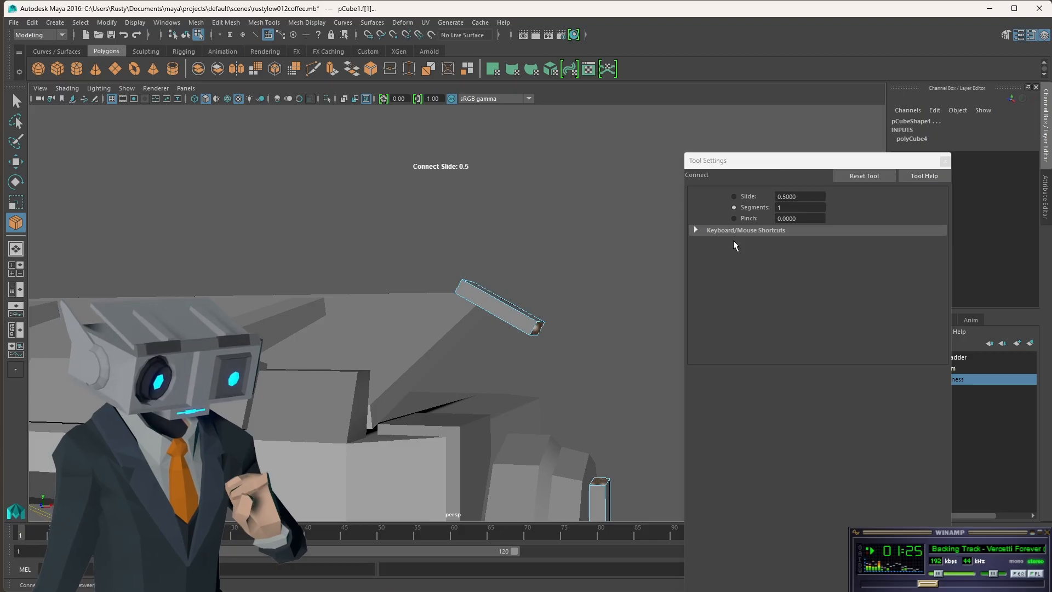
click(810, 211)
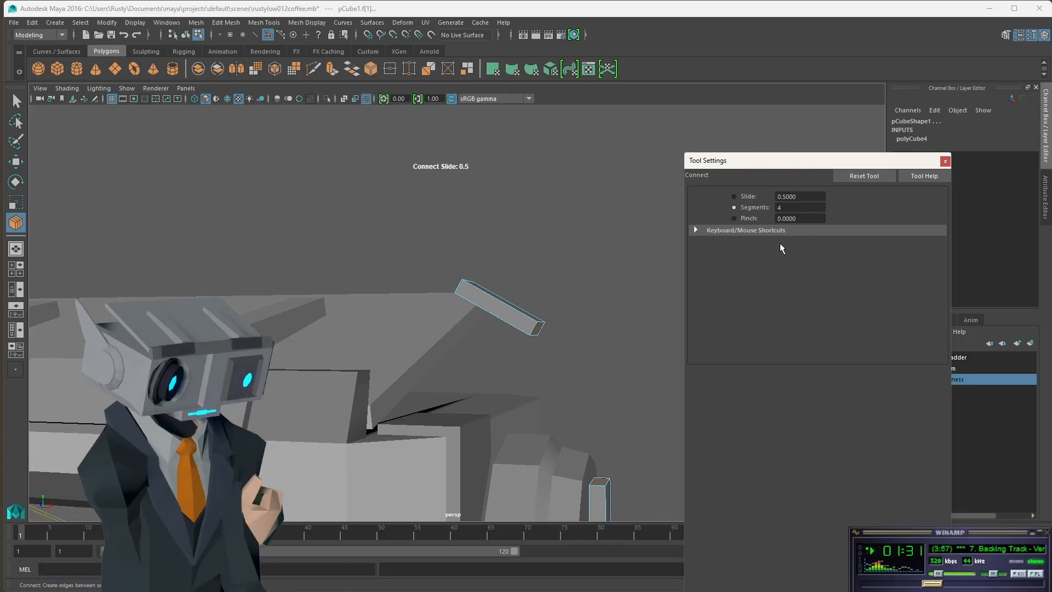
key(Return)
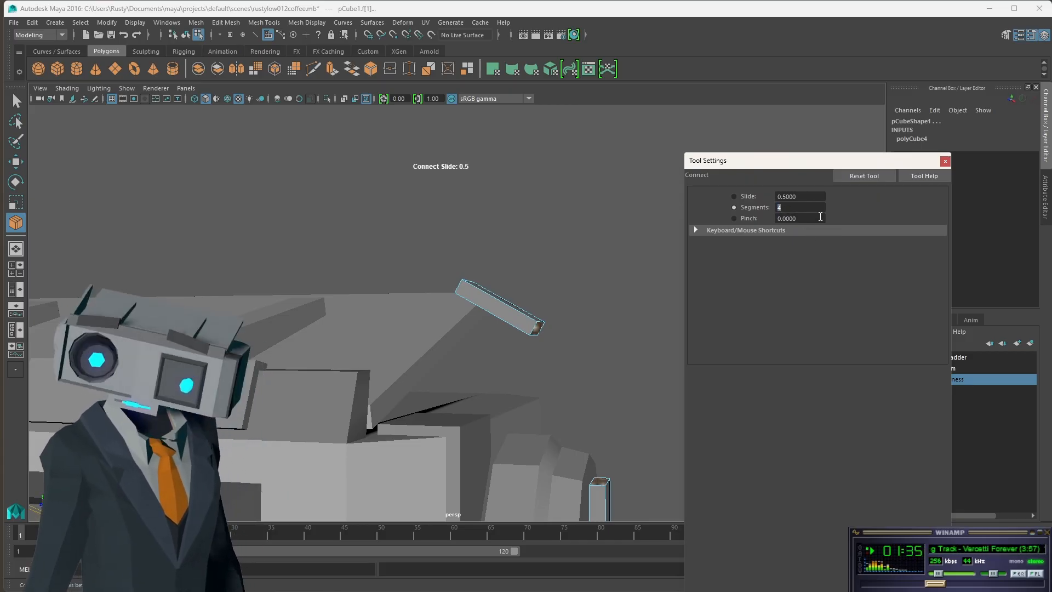
click(944, 162)
click(264, 23)
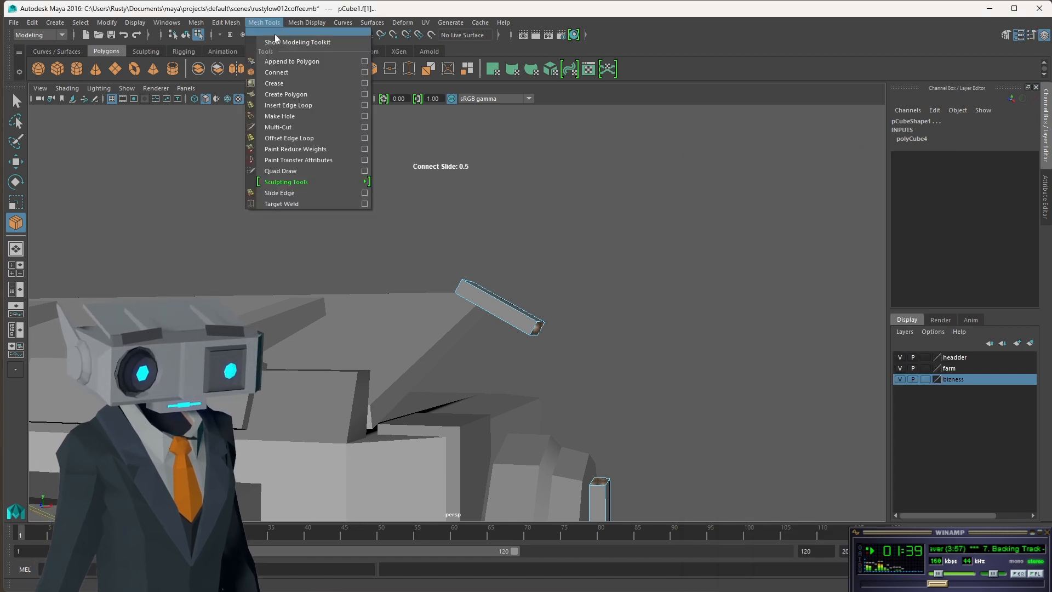
click(277, 73)
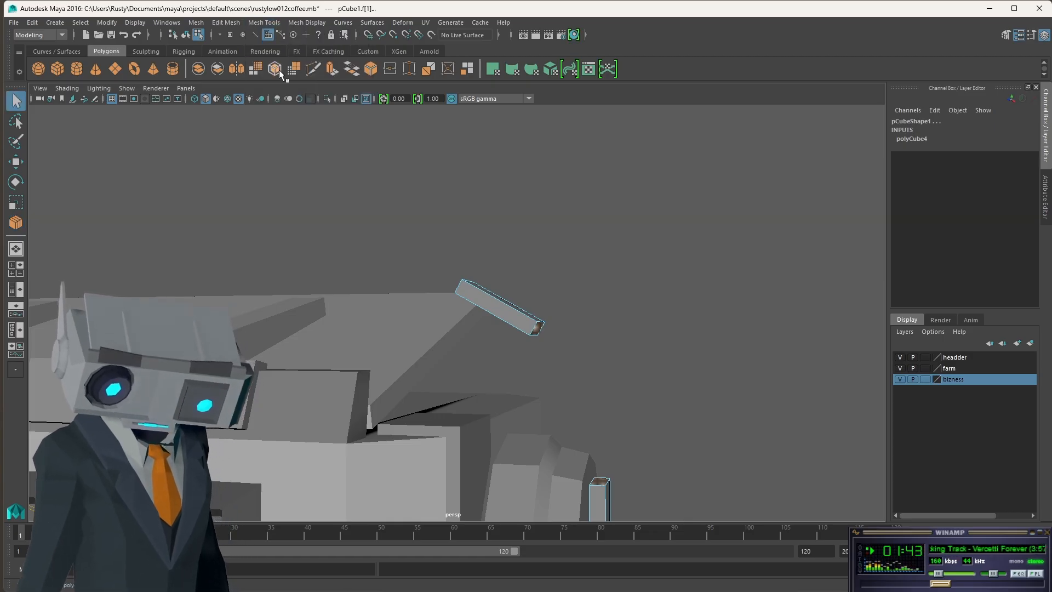
click(228, 24)
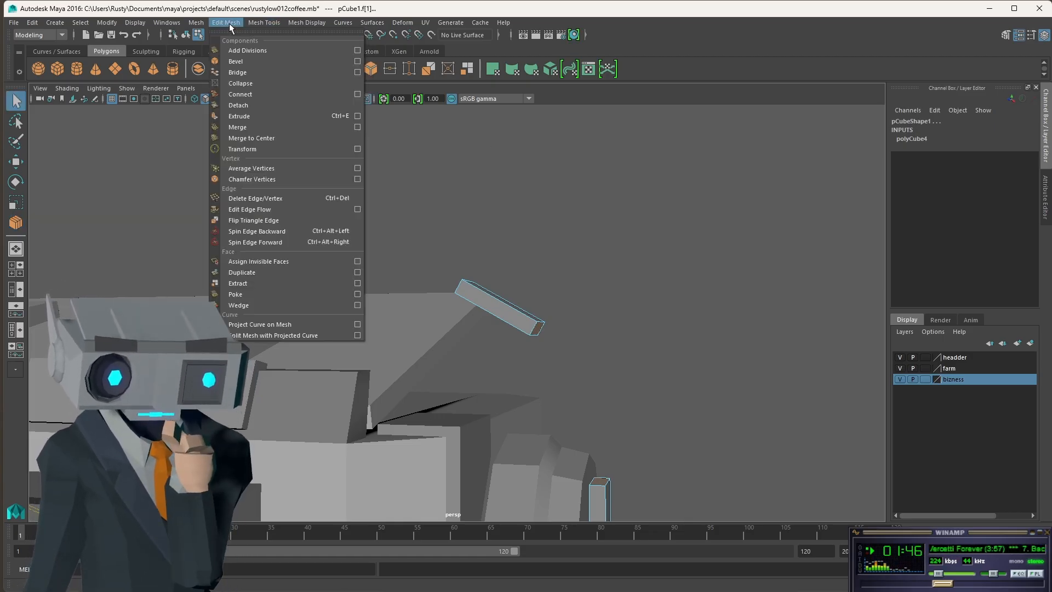
click(274, 71)
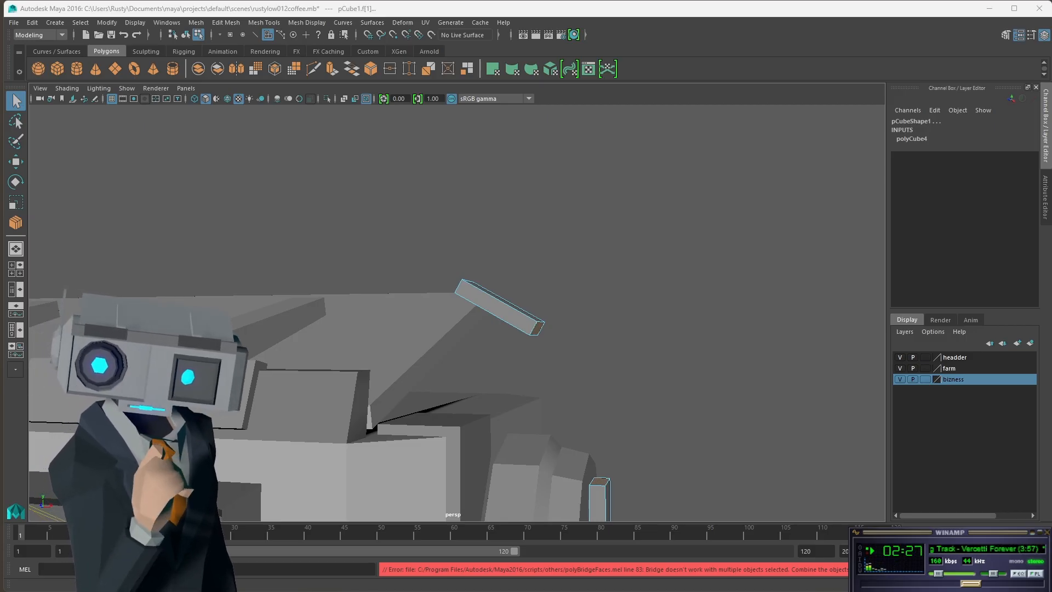
Step: Combine the tilted cube and the cube on the ear cylinder into a single mesh
click(225, 22)
mouse_move(196, 22)
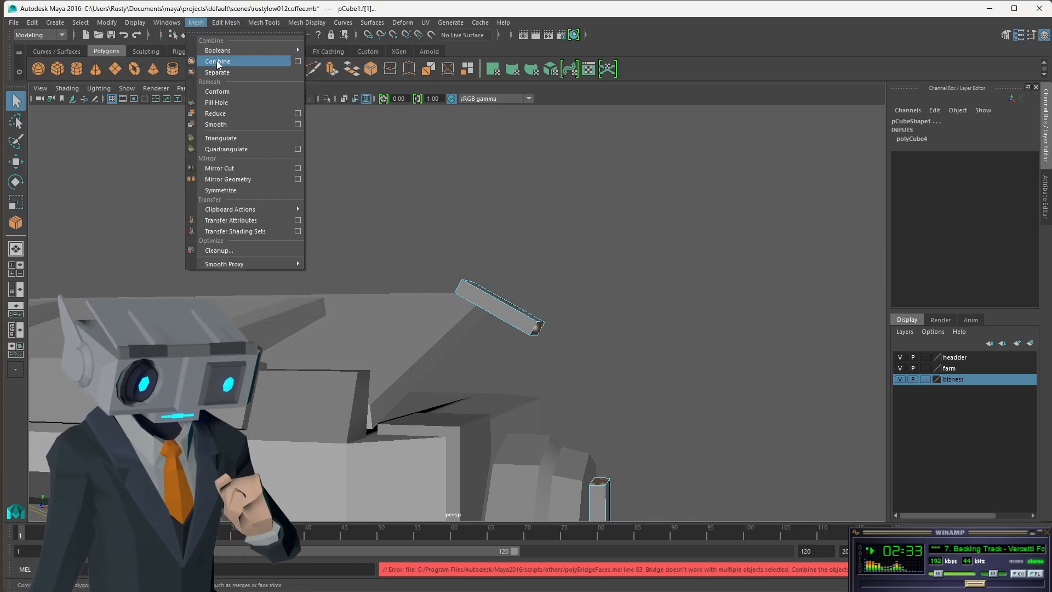
click(219, 61)
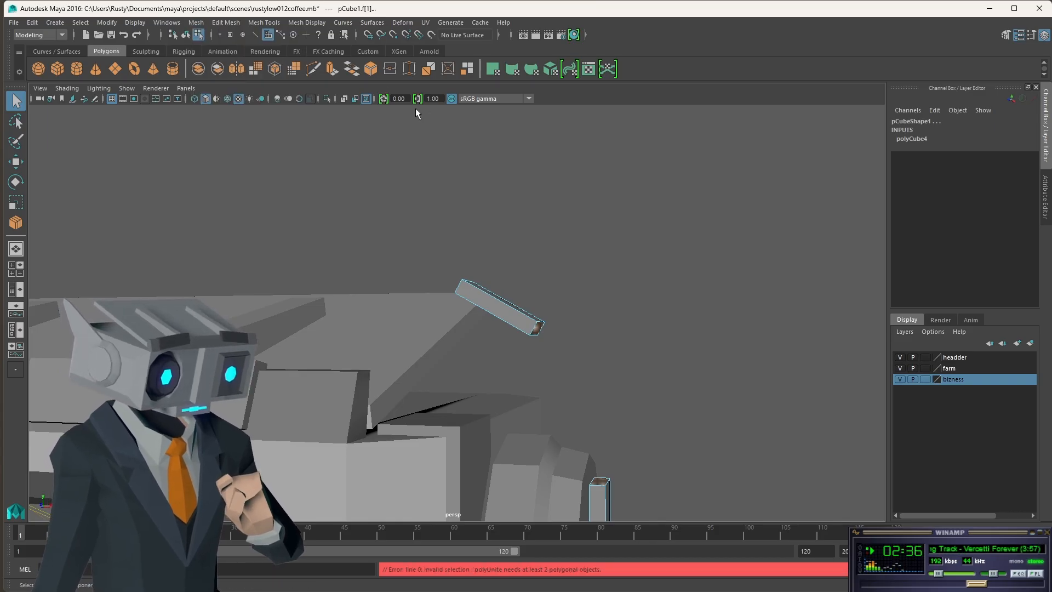
click(186, 35)
click(196, 22)
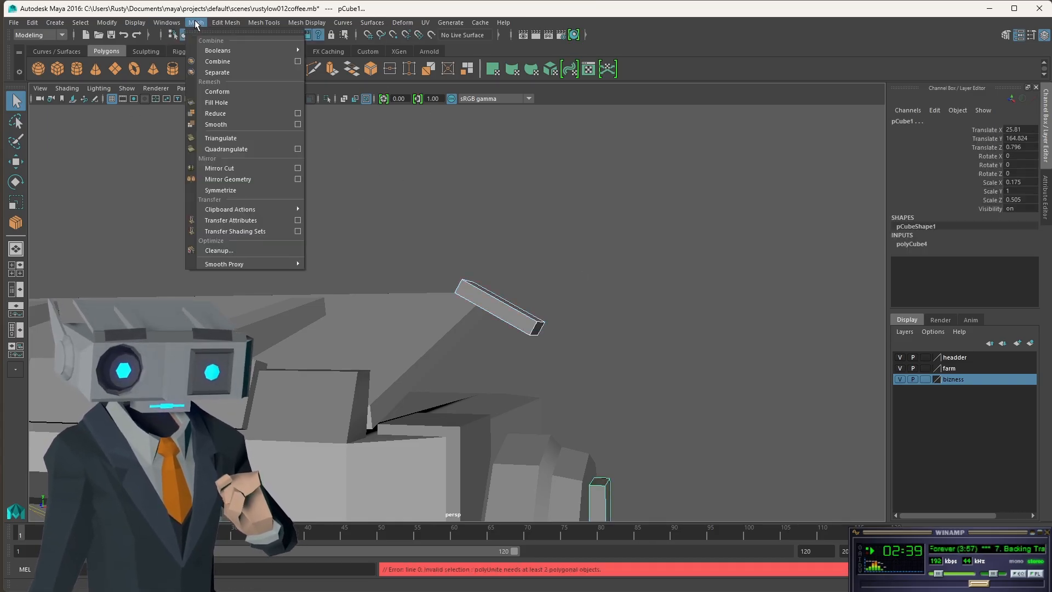
click(224, 61)
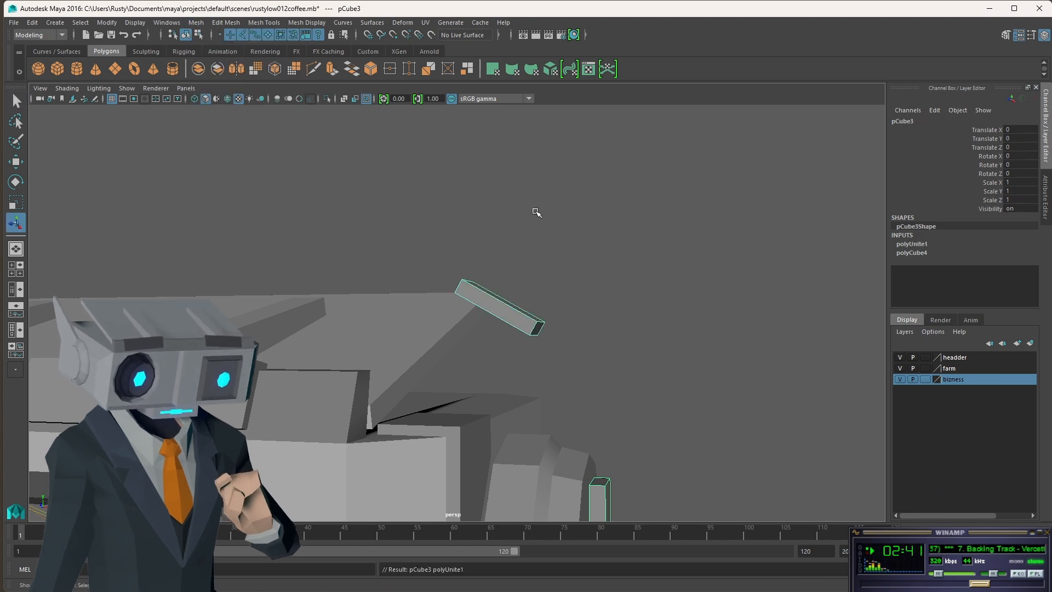
Step: Delete the two facing end faces of the combined cubes and bridge their open edges
click(593, 296)
click(539, 328)
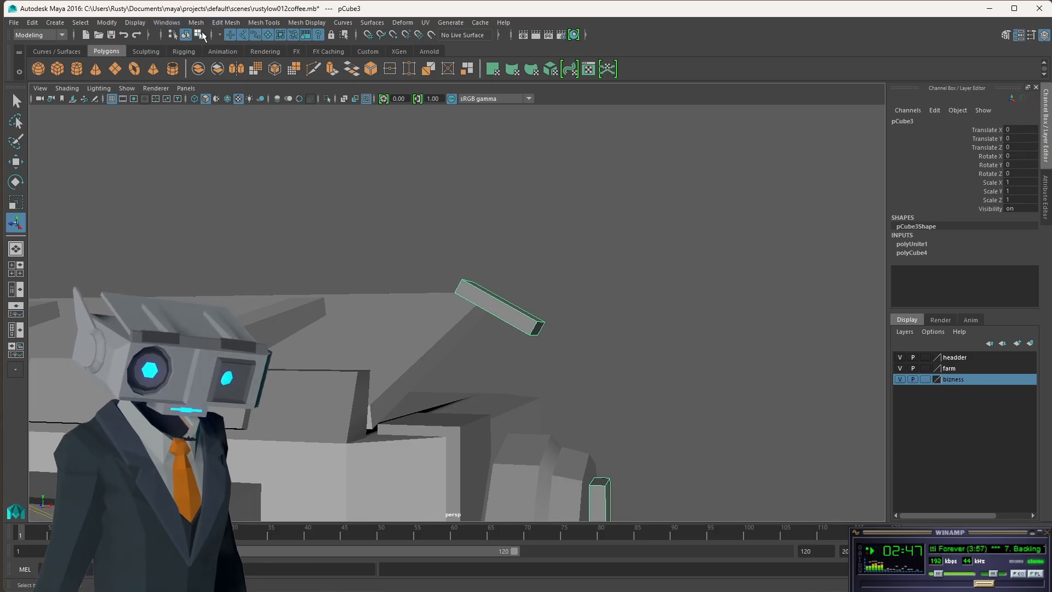
click(199, 35)
click(604, 319)
click(538, 326)
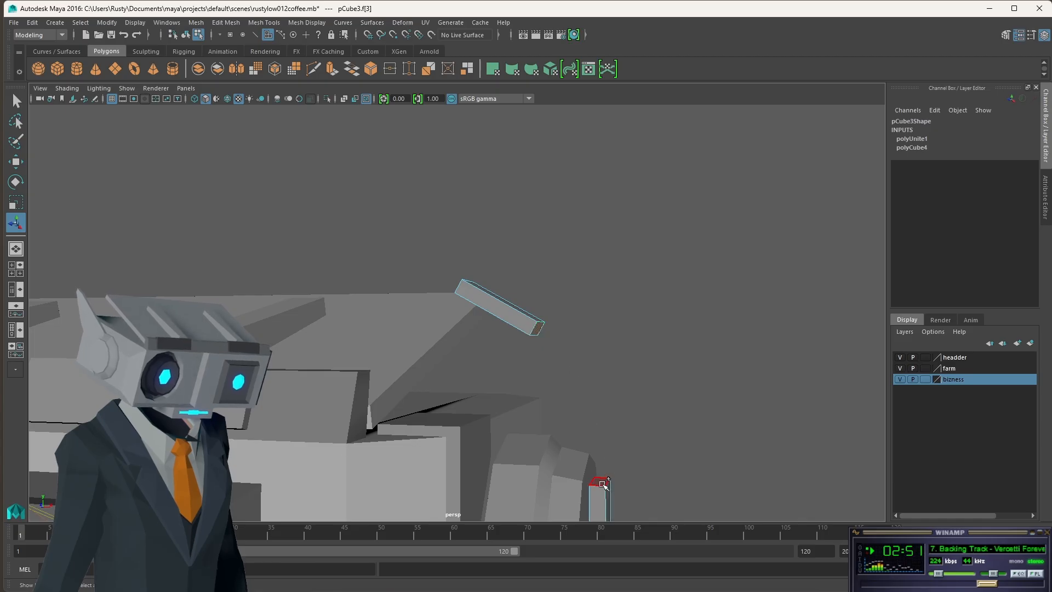
click(226, 23)
click(240, 73)
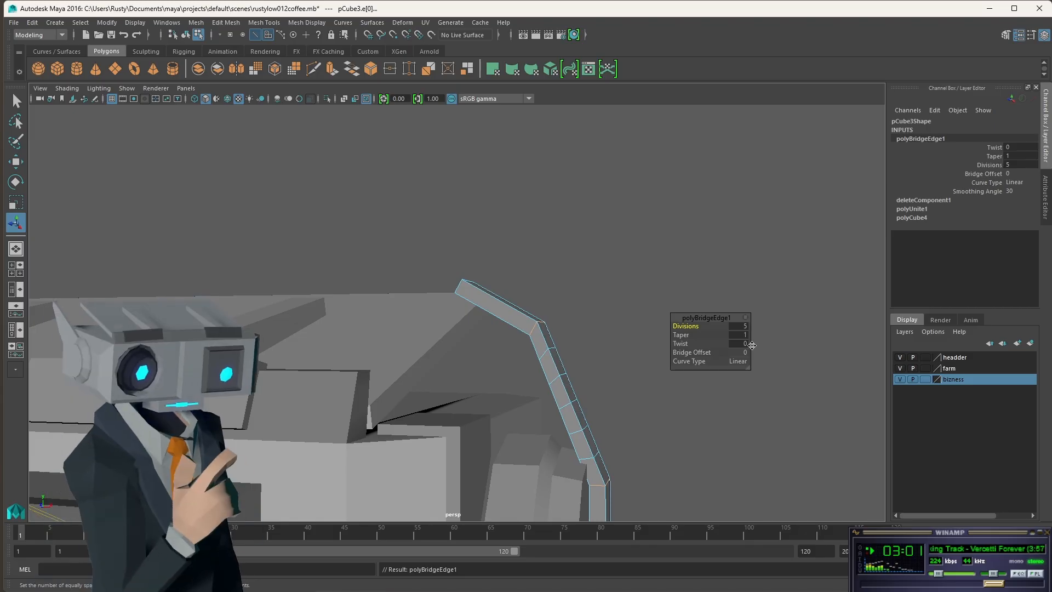
Step: Set the bridge's curve type to Blend and its divisions to 4
click(740, 365)
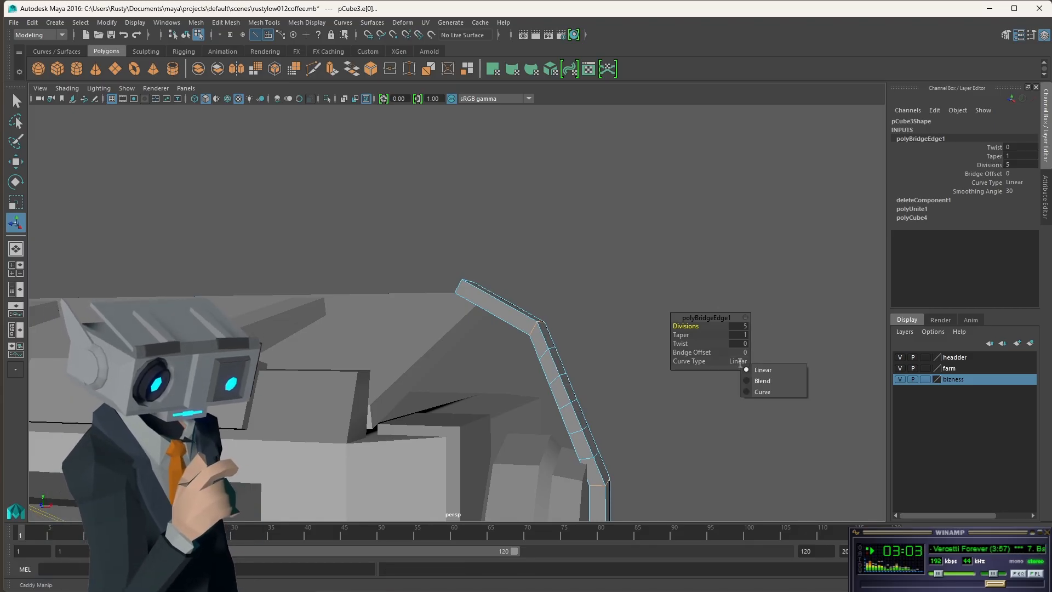
click(764, 382)
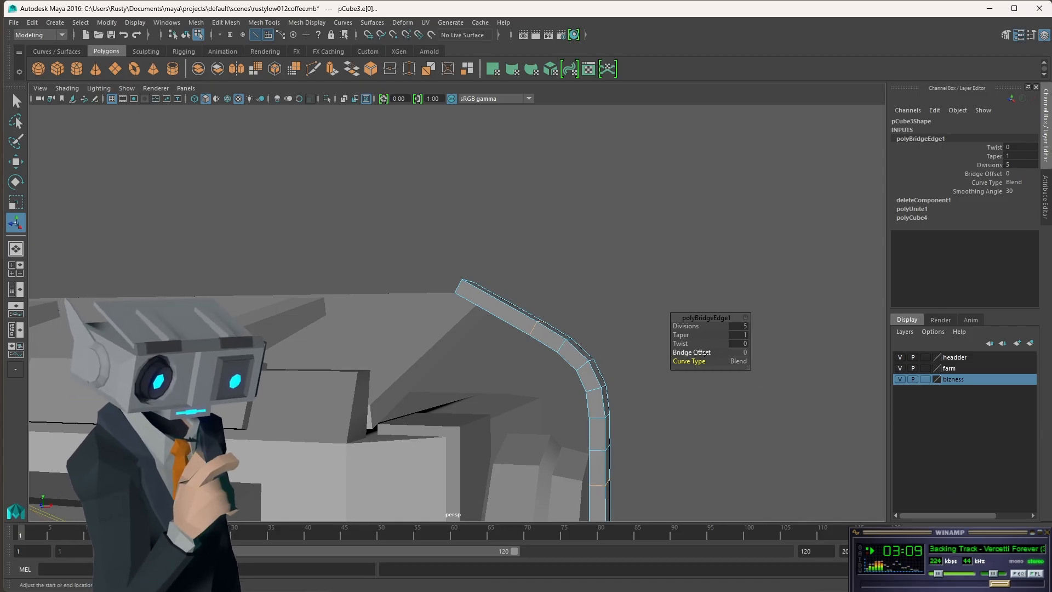
mouse_move(685, 327)
mouse_down()
mouse_move(669, 327)
mouse_move(679, 327)
mouse_up()
scroll(561, 406, down, 2)
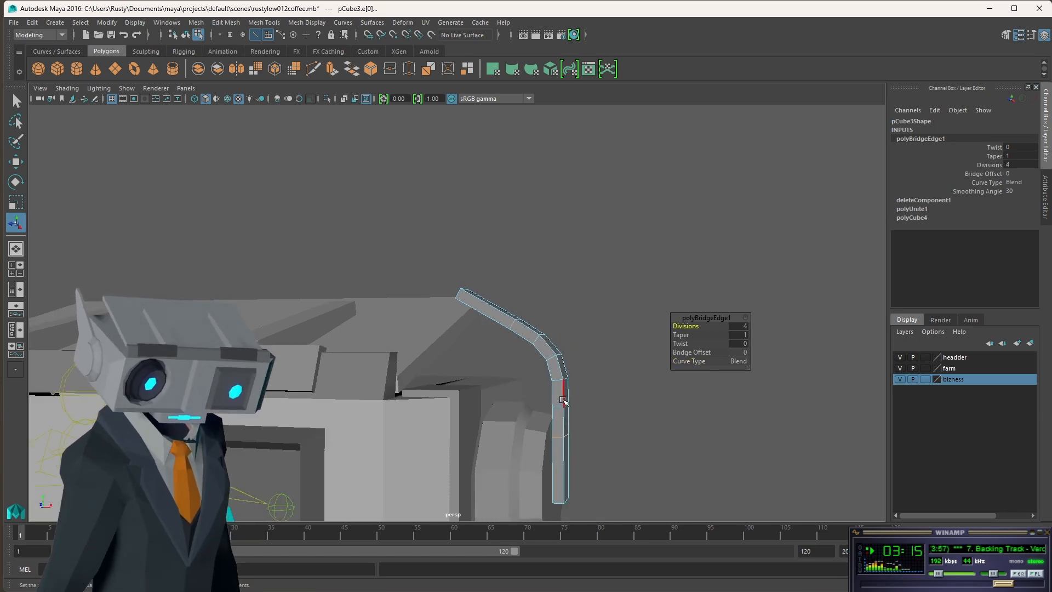
alt+drag(568, 399, 594, 260)
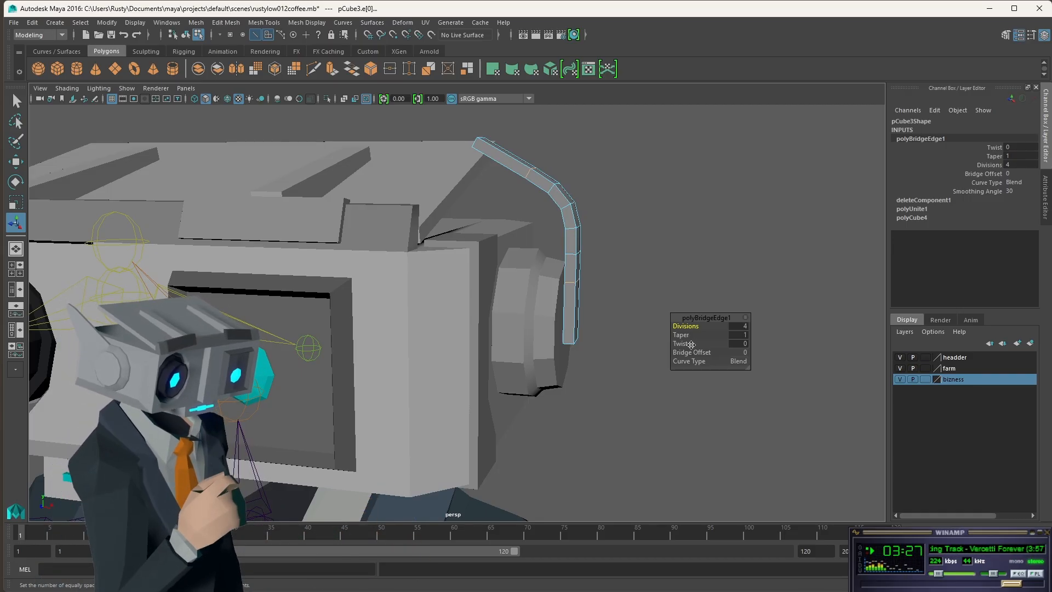
Step: Try out different twist and bridge offset values on the bridge between the two cubes
drag(683, 335, 693, 329)
mouse_move(686, 331)
mouse_down()
mouse_move(699, 331)
mouse_move(683, 343)
mouse_move(766, 344)
mouse_move(673, 343)
mouse_up()
key(ctrl+z)
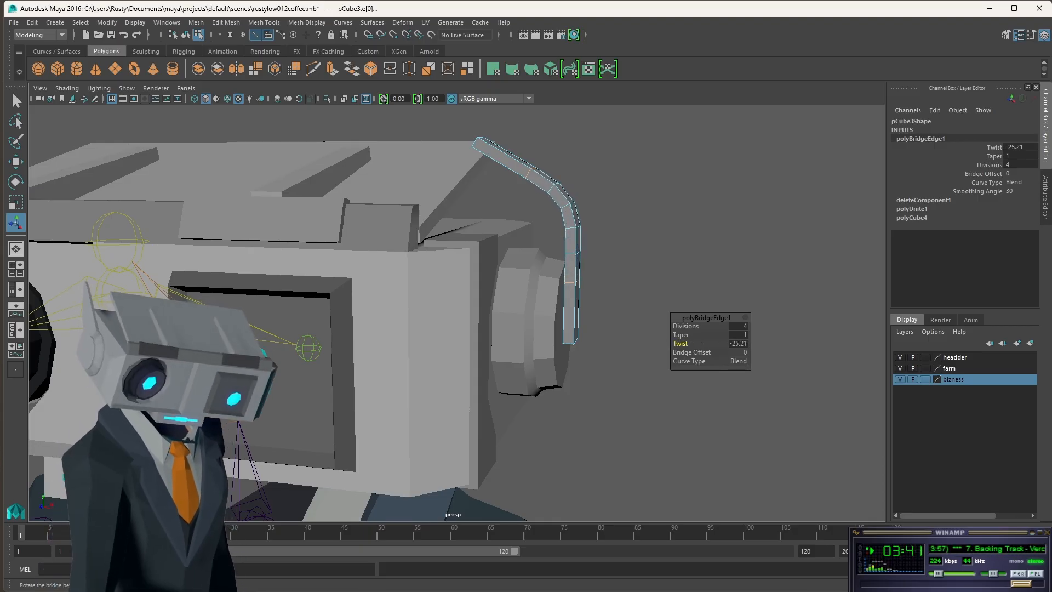
key(ctrl+z)
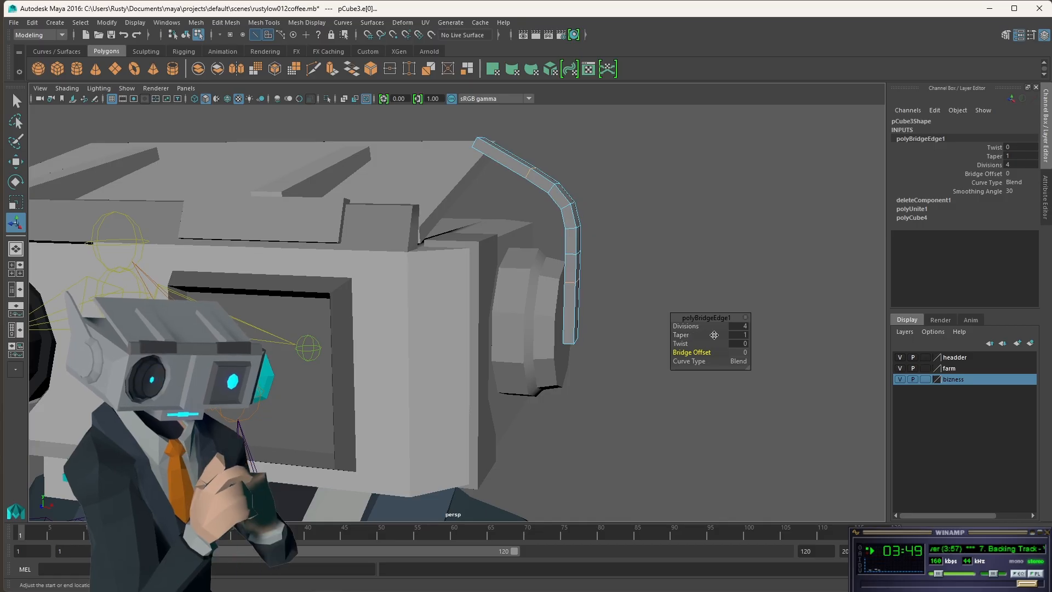
Step: Reduce the bridge to 2 divisions and return to object selection mode
alt+drag(592, 327, 587, 282)
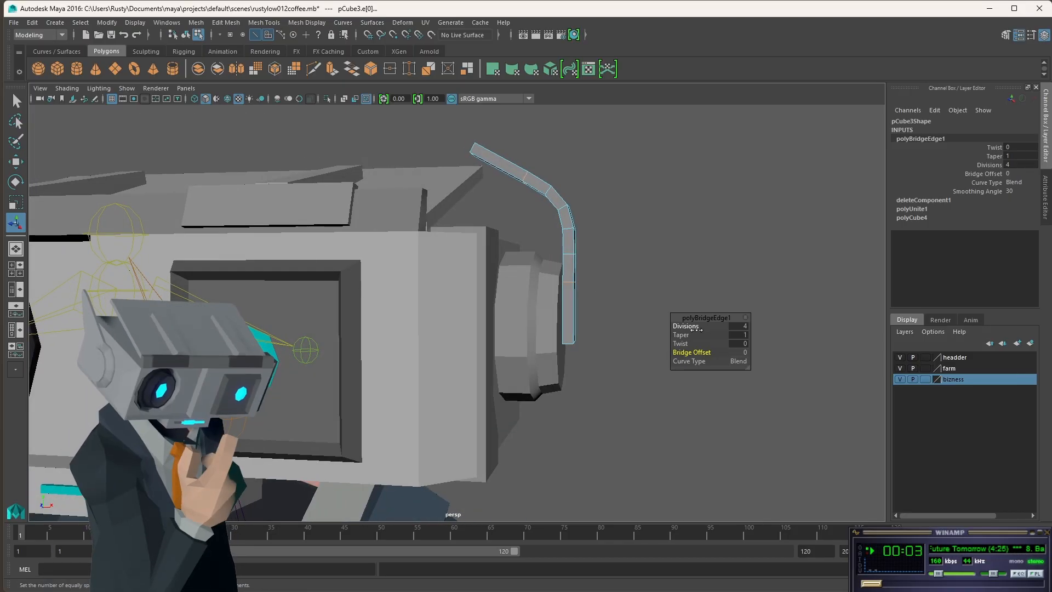
mouse_move(693, 326)
mouse_down()
mouse_move(685, 326)
mouse_move(723, 320)
mouse_move(692, 321)
mouse_up()
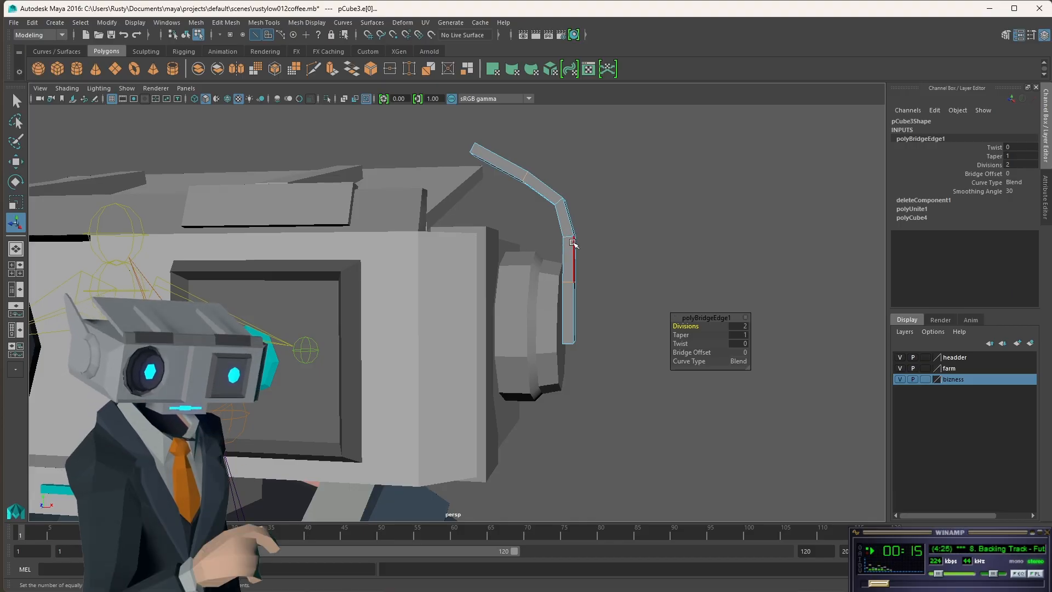
alt+drag(540, 236, 565, 223)
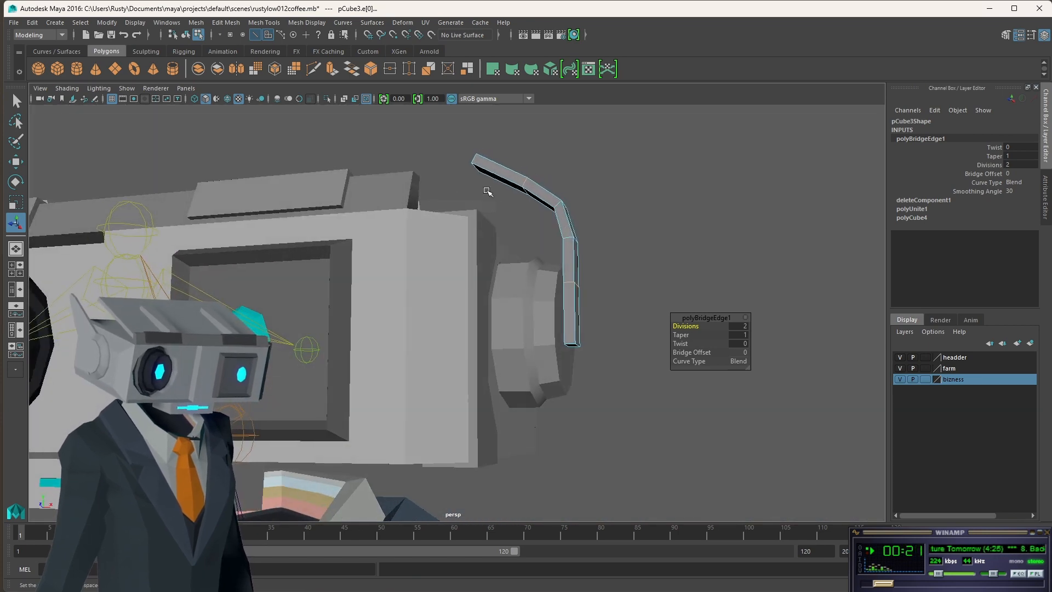
alt+drag(612, 248, 552, 278)
click(586, 270)
click(185, 35)
click(571, 247)
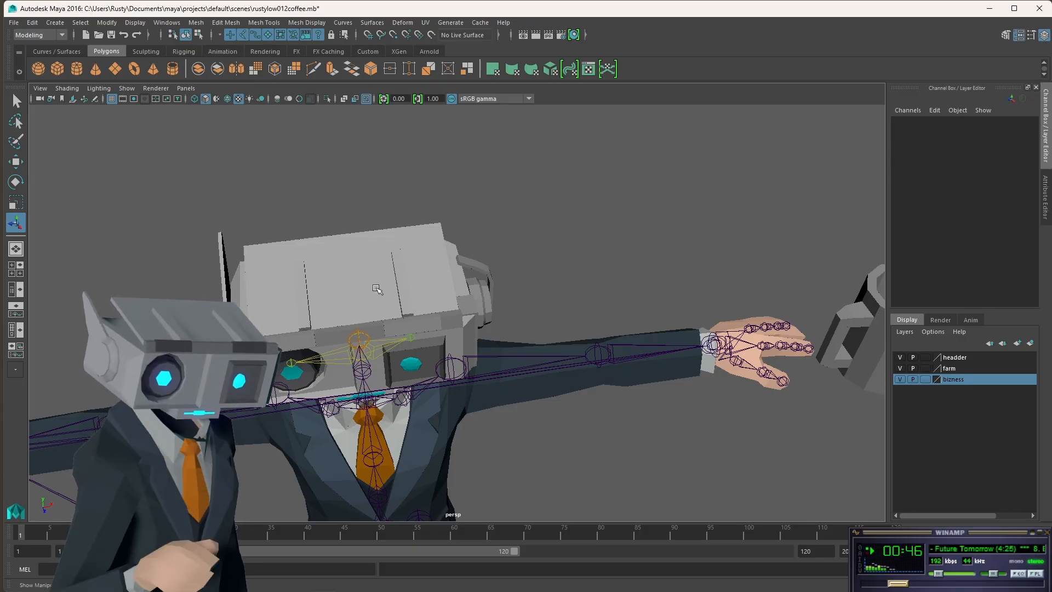
Step: Select the upper end vertices of the bridged strip in the front view
alt+drag(373, 286, 461, 261)
click(461, 261)
scroll(461, 261, up, 6)
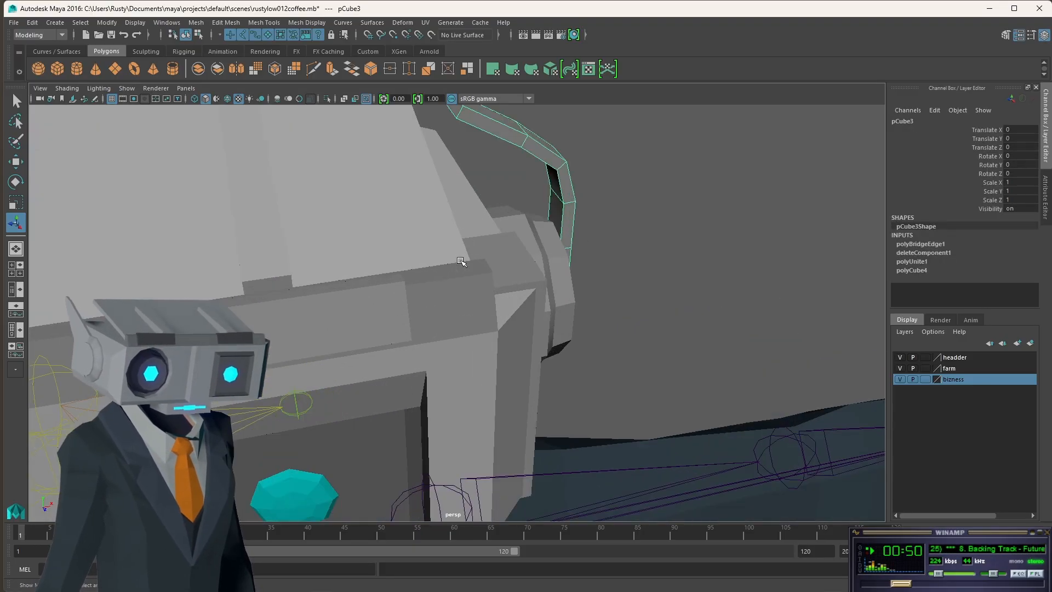
alt+drag(484, 169, 563, 301)
key(space)
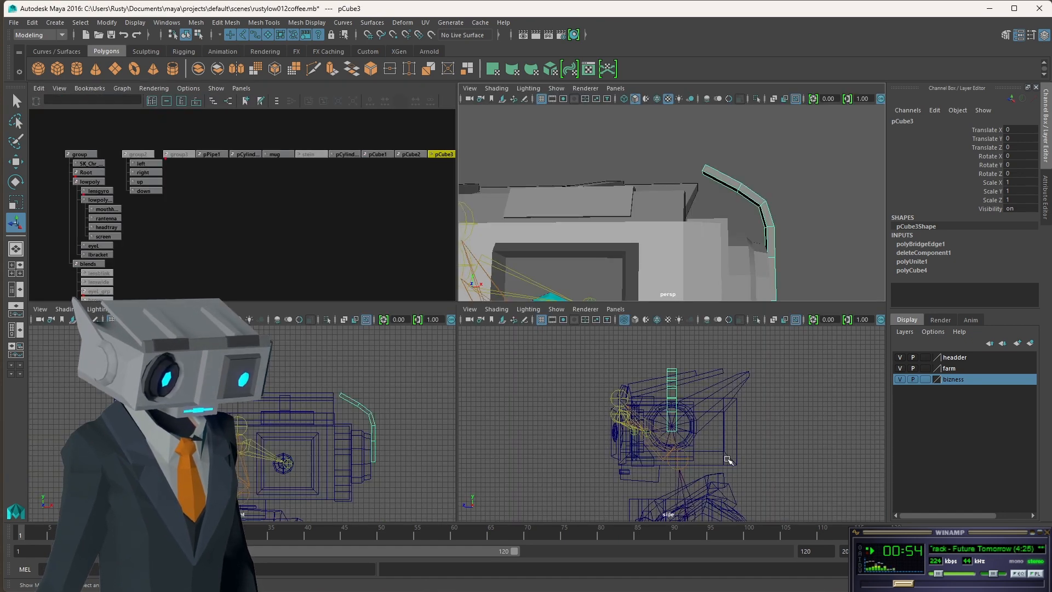
scroll(361, 434, up, 6)
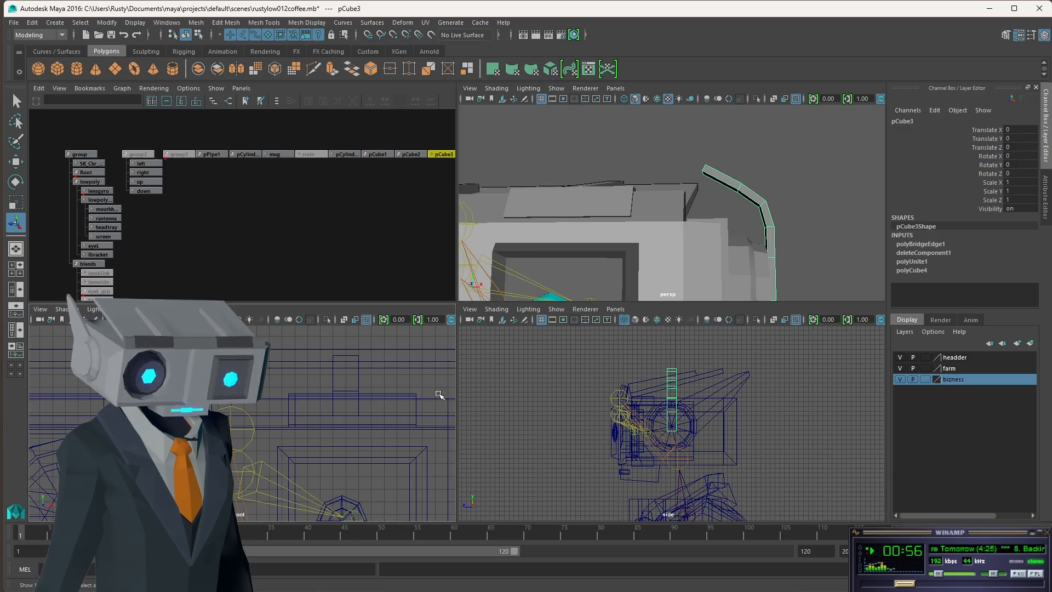
alt+middle_drag(193, 446, 306, 412)
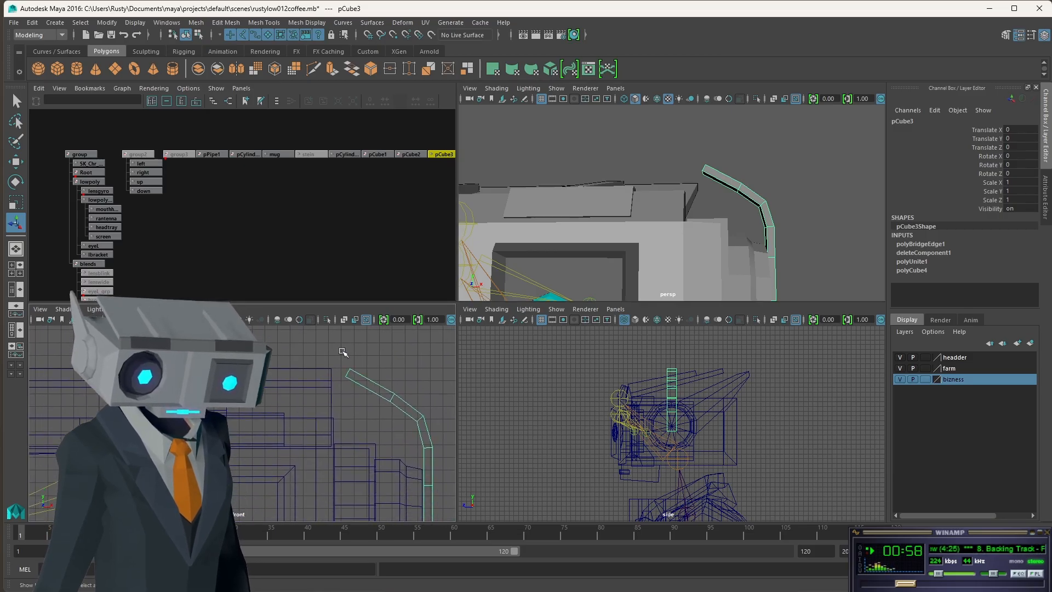
click(199, 35)
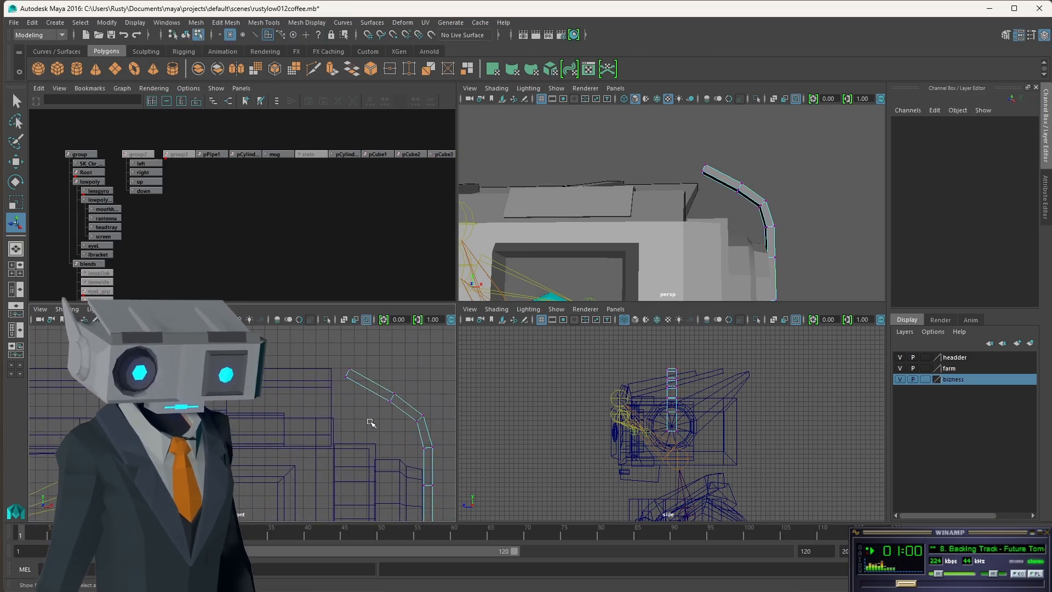
drag(334, 355, 357, 384)
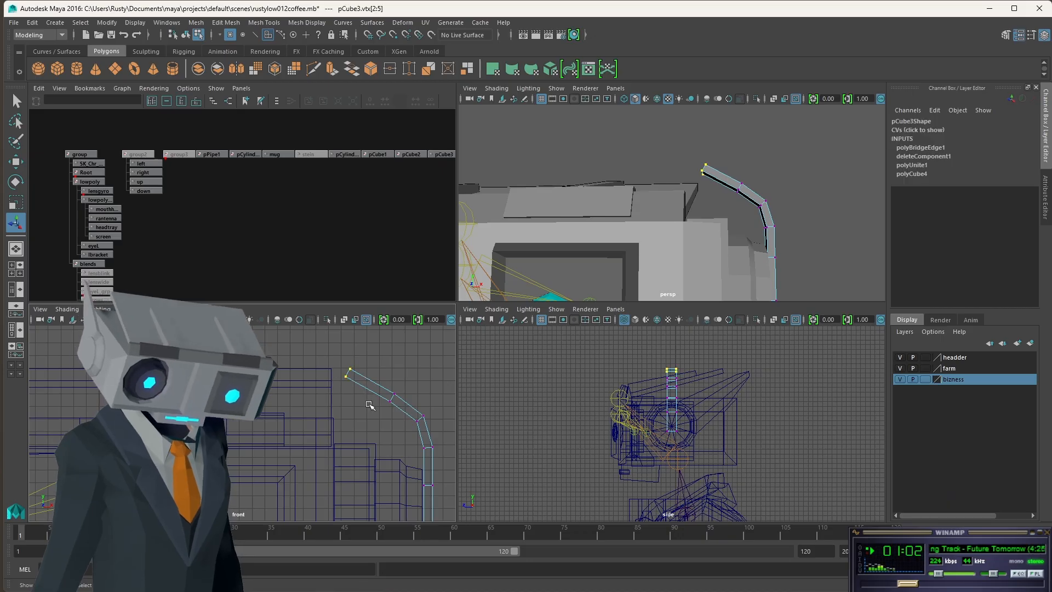
Step: Rotate the selected end vertices so the strip's upper end stands vertical, and lower them slightly toward the head
key(e)
drag(305, 395, 318, 414)
key(w)
drag(348, 349, 351, 361)
alt+drag(740, 216, 704, 269)
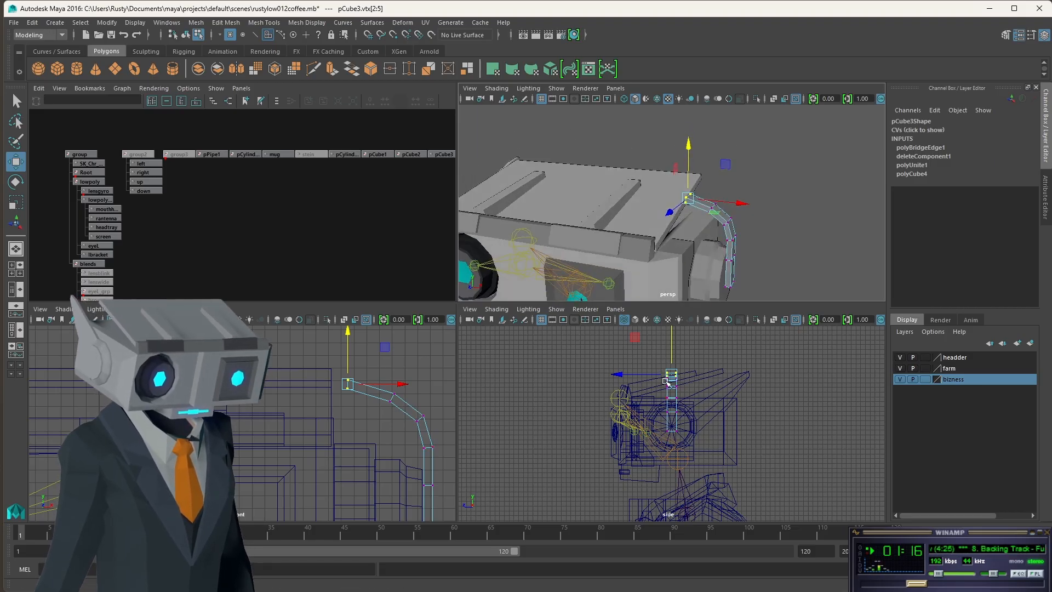
Step: Narrow the strip's upper end by shifting its front vertices backward in the side view
scroll(666, 385, up, 8)
alt+middle_drag(674, 353, 710, 436)
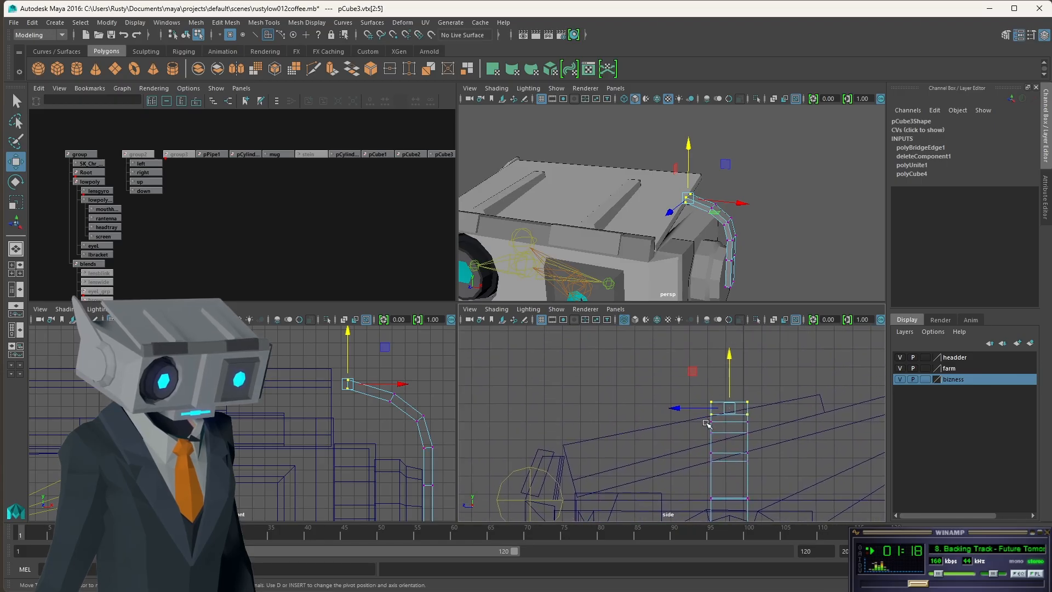
drag(706, 386, 676, 408)
alt+drag(769, 238, 722, 251)
click(786, 233)
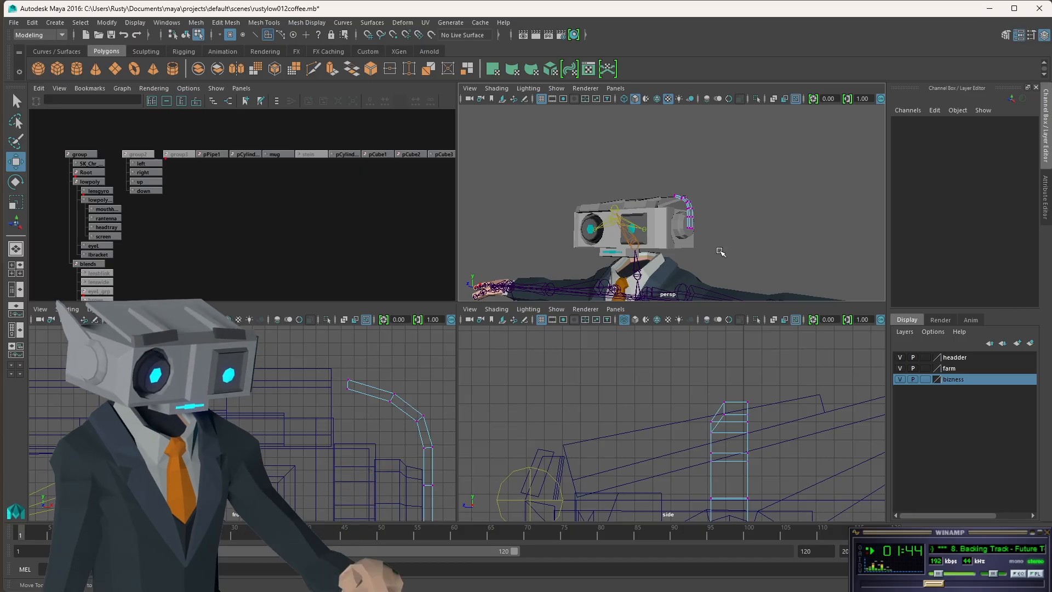
Step: Return to object mode and examine the bent strip's fit against the head and ear cylinder in perspective
click(187, 34)
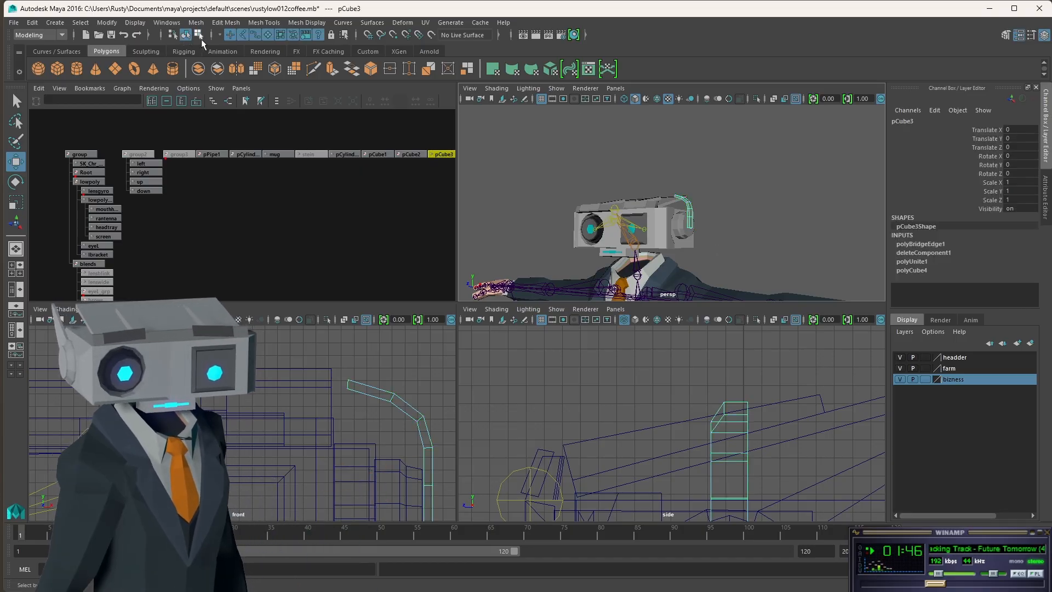
click(655, 242)
scroll(693, 236, up, 5)
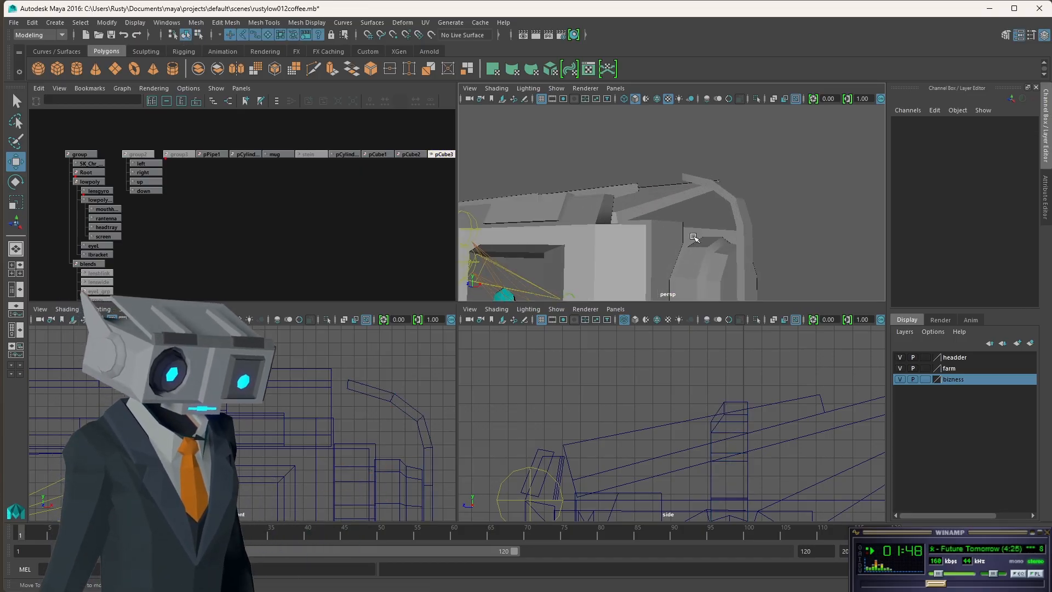
scroll(758, 276, down, 5)
mouse_move(744, 274)
alt+mouse_down()
mouse_move(742, 200)
mouse_move(739, 266)
alt+mouse_up()
alt+middle_drag(740, 260, 711, 178)
scroll(677, 164, up, 5)
alt+middle_drag(709, 121, 757, 230)
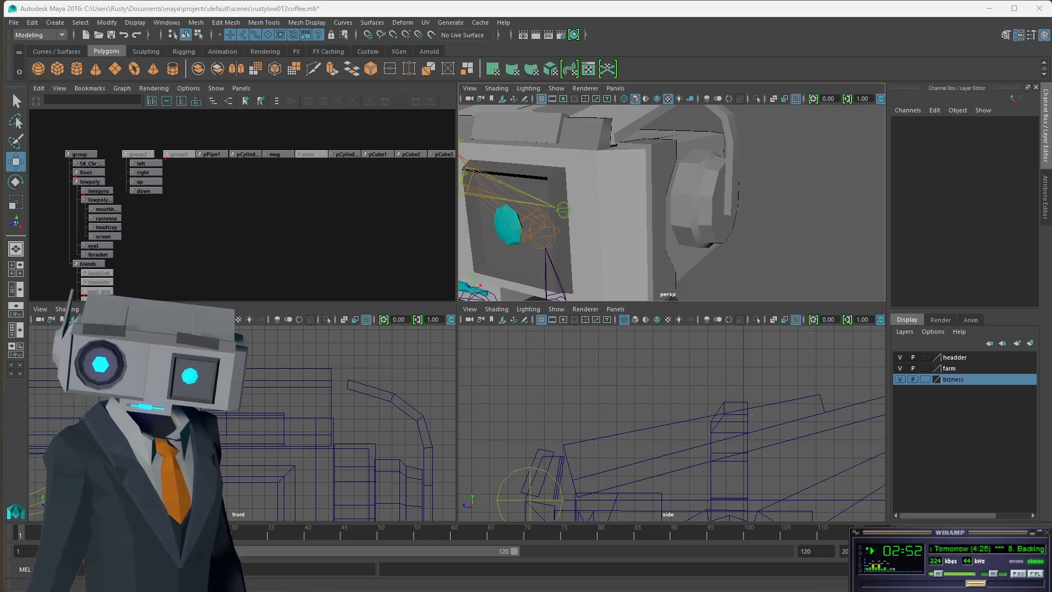
Step: Bring up the browser window with the headset reference photo and study the band and ear cup shapes
drag(1, 131, 689, 99)
drag(523, 58, 471, 57)
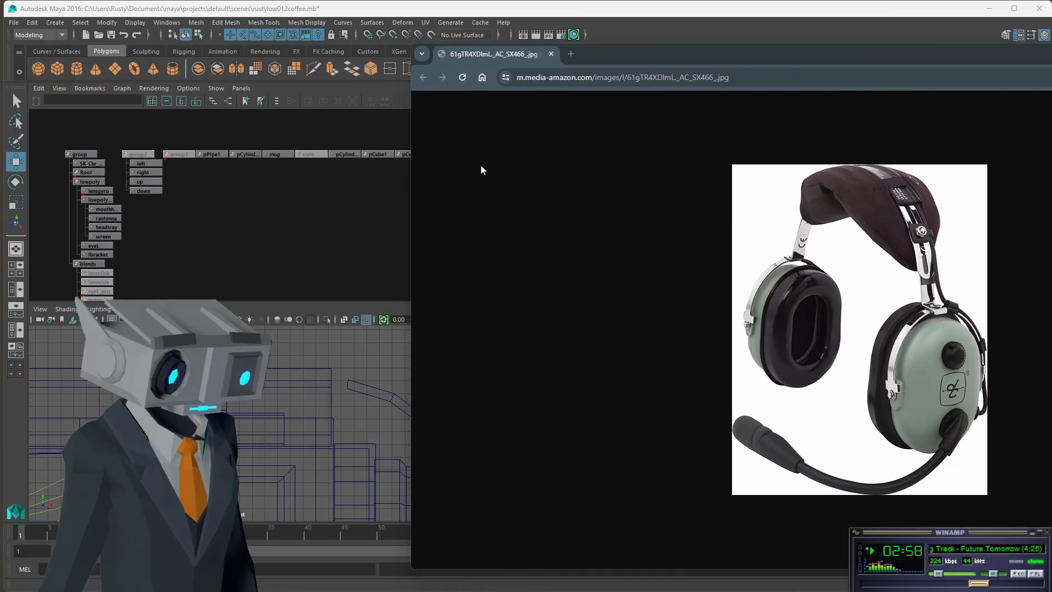
drag(814, 57, 692, 55)
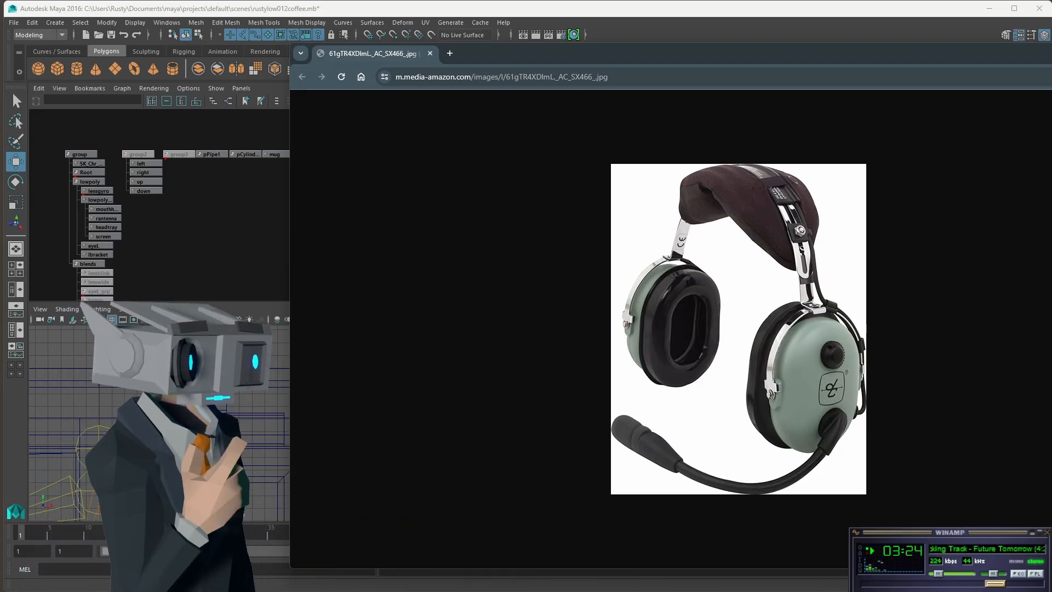
key(alt+Tab)
Step: Create a polygon cylinder and raise it to the height of the head, about 158.08 in Y
scroll(732, 230, up, 2)
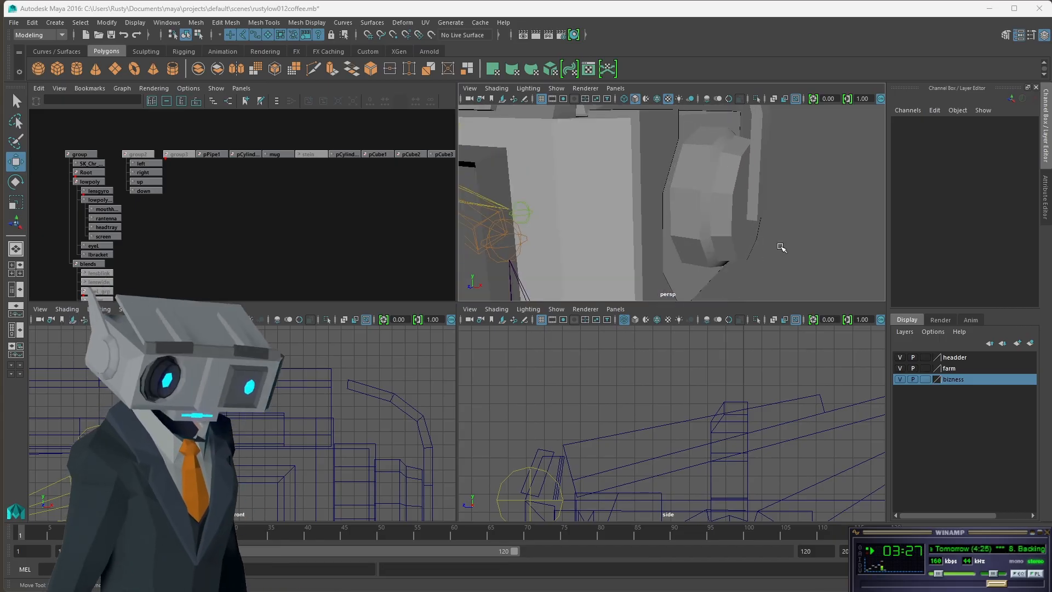
alt+drag(781, 247, 721, 235)
click(681, 234)
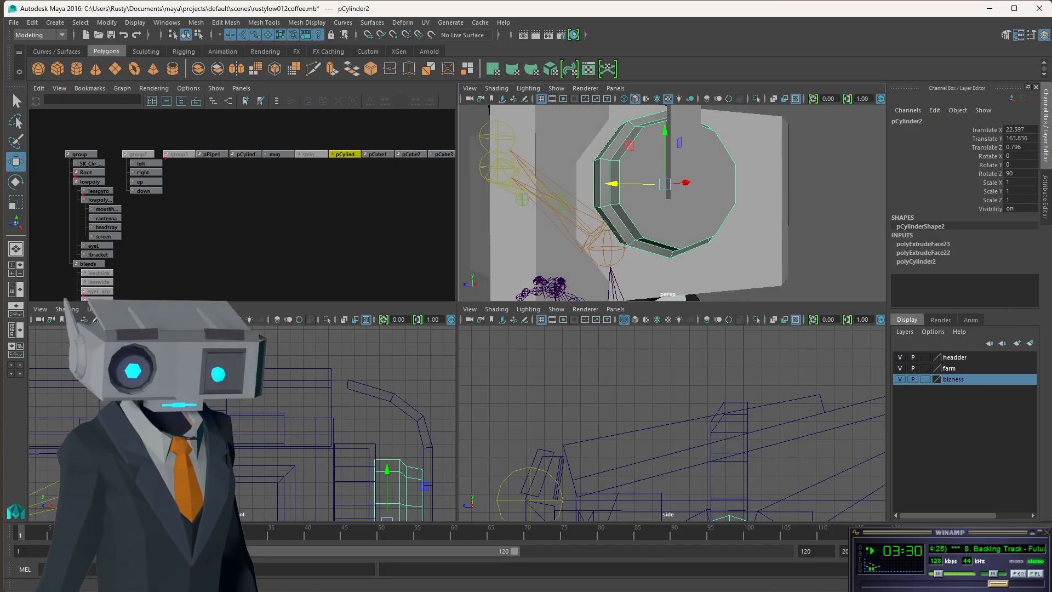
click(77, 69)
scroll(328, 428, down, 1)
scroll(608, 486, down, 15)
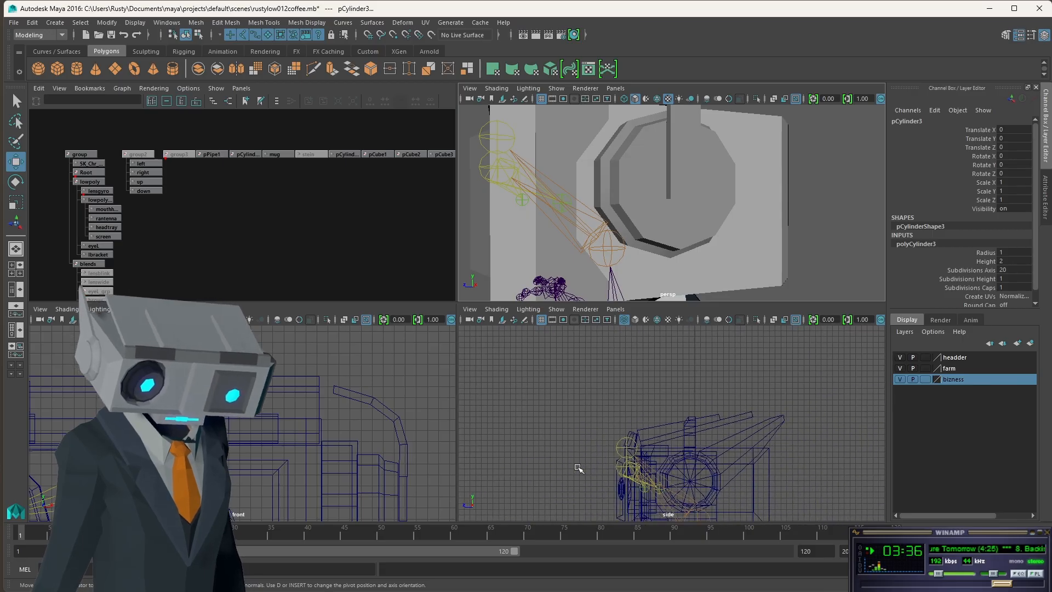
drag(675, 473, 675, 392)
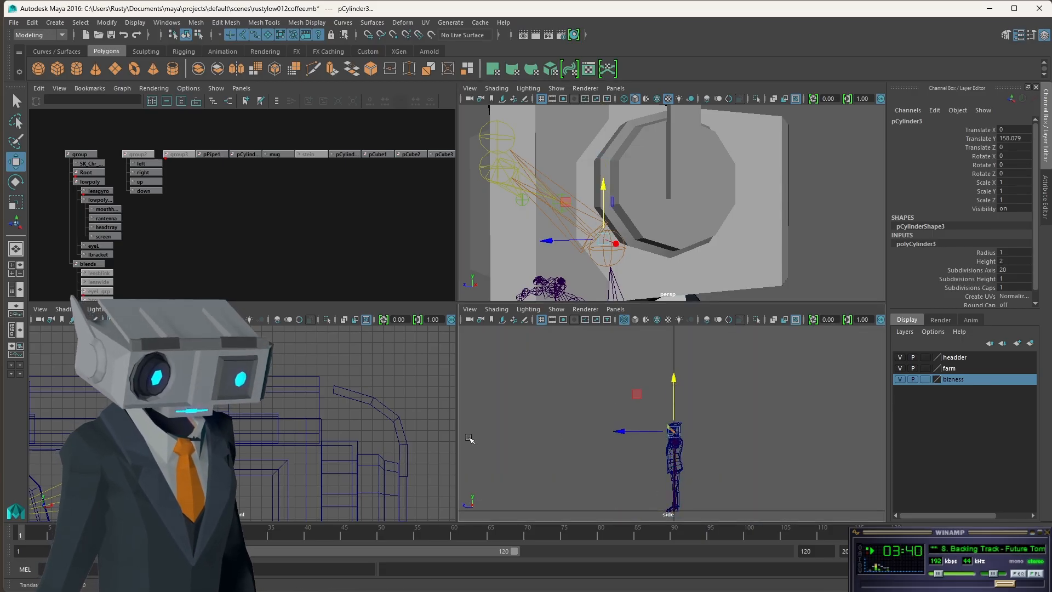
Step: Move the new cylinder out beside the ear cylinder in the front view, to about 25.73 in X and 161.47 in Y
scroll(313, 454, down, 8)
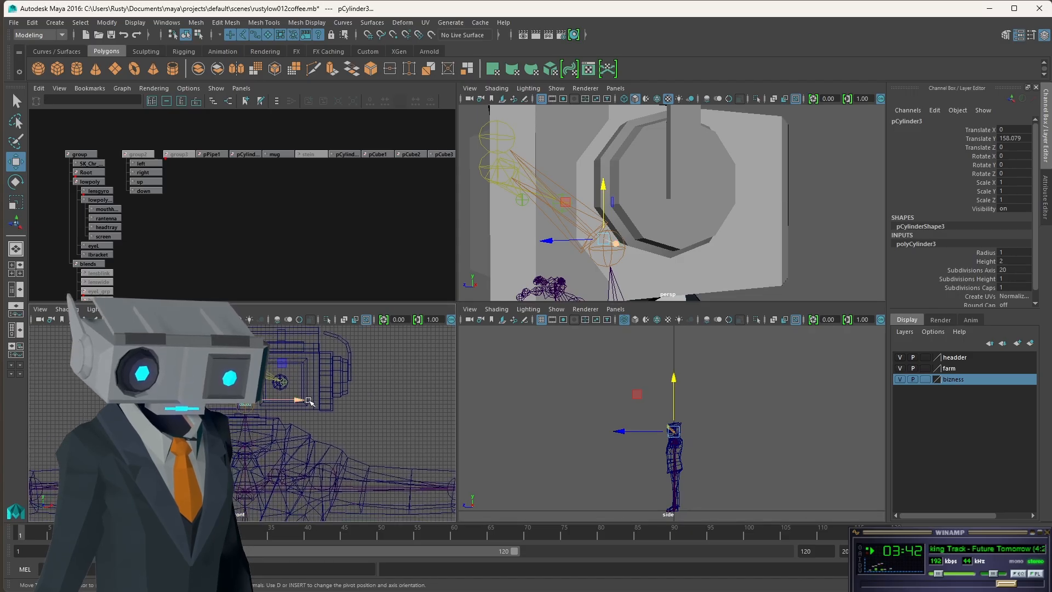
drag(302, 402, 407, 403)
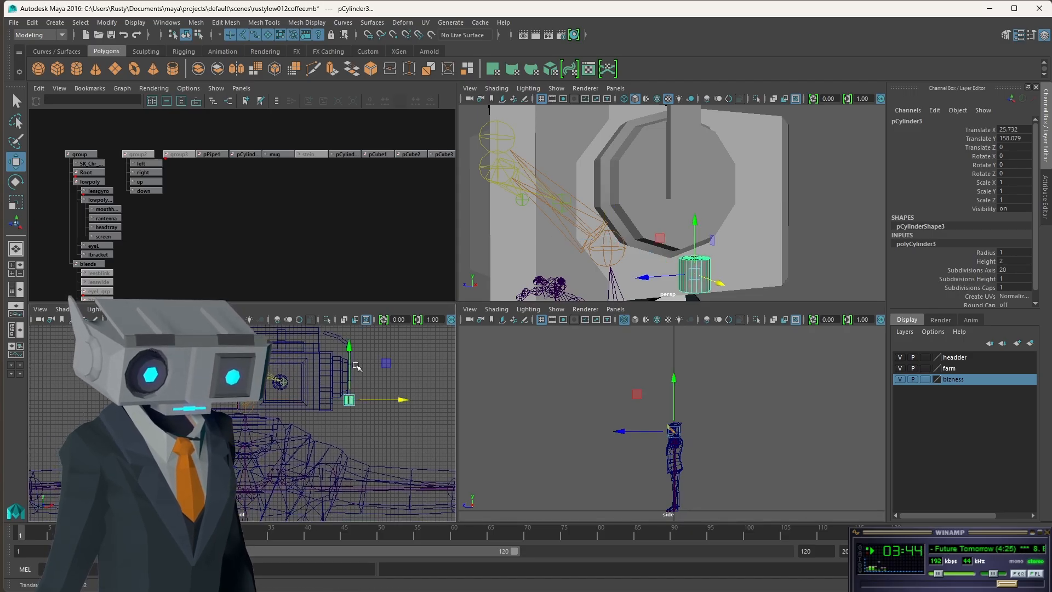
drag(350, 346, 352, 336)
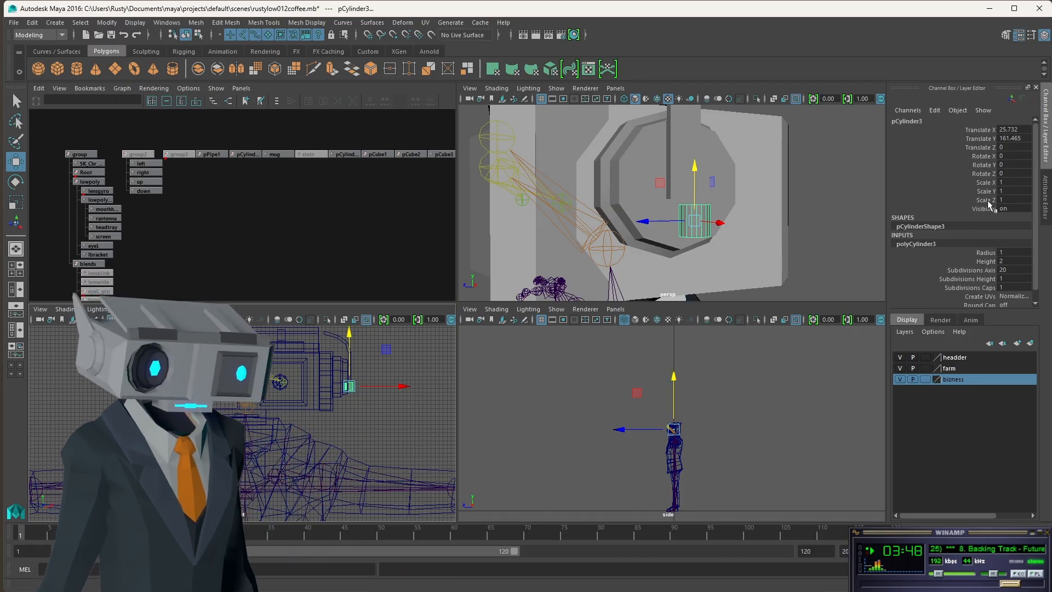
Step: Turn the small cylinder to face outward from the ear by setting its Z rotation to 90
scroll(786, 243, up, 3)
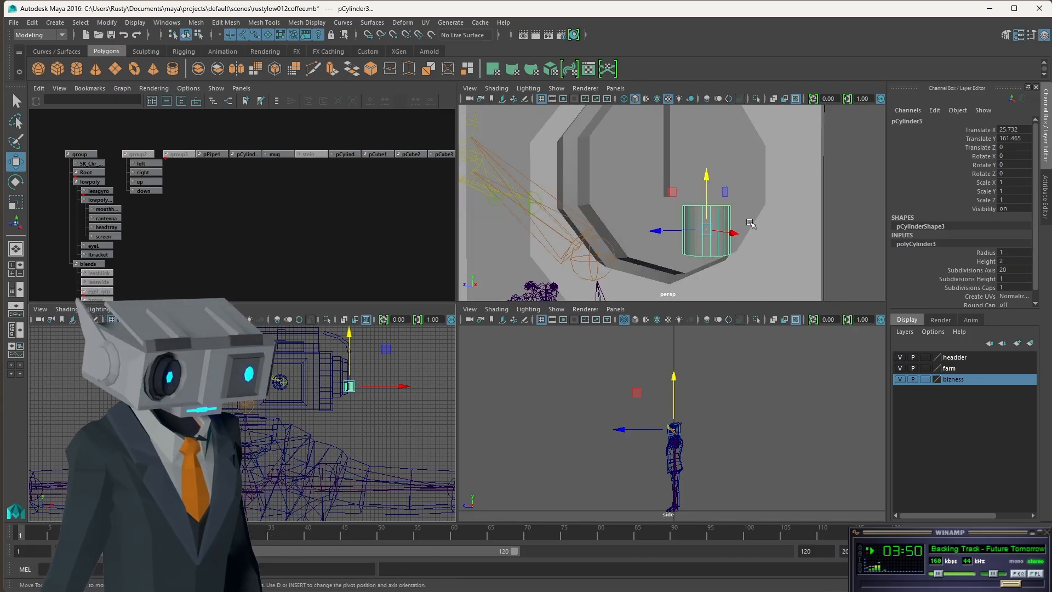
key(e)
drag(721, 193, 684, 153)
click(1013, 174)
text(90)
key(Tab)
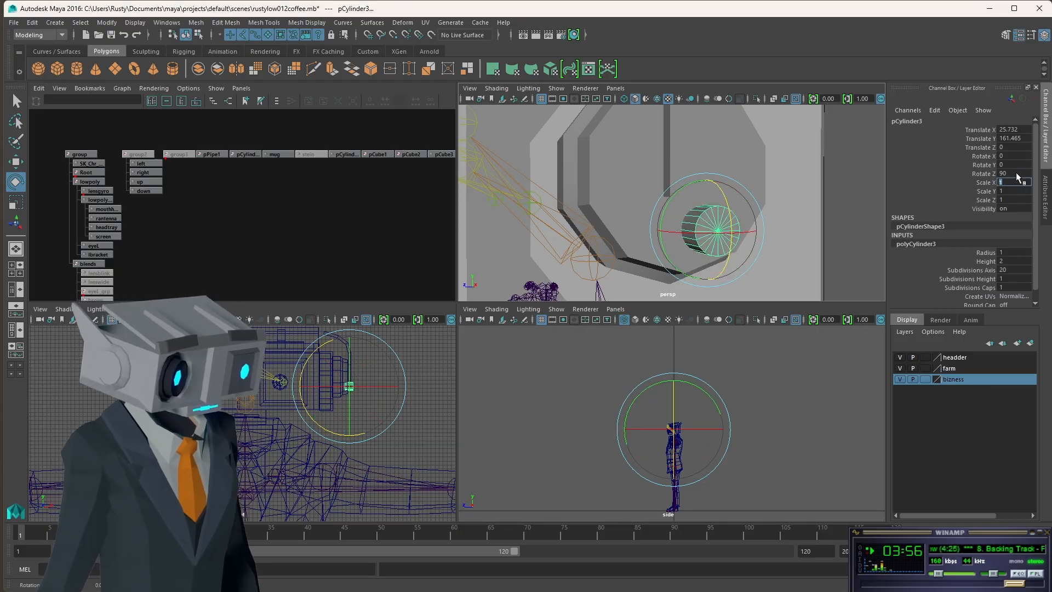
Step: Set the small cylinder to 8 axis subdivisions and a height of 1
click(1015, 270)
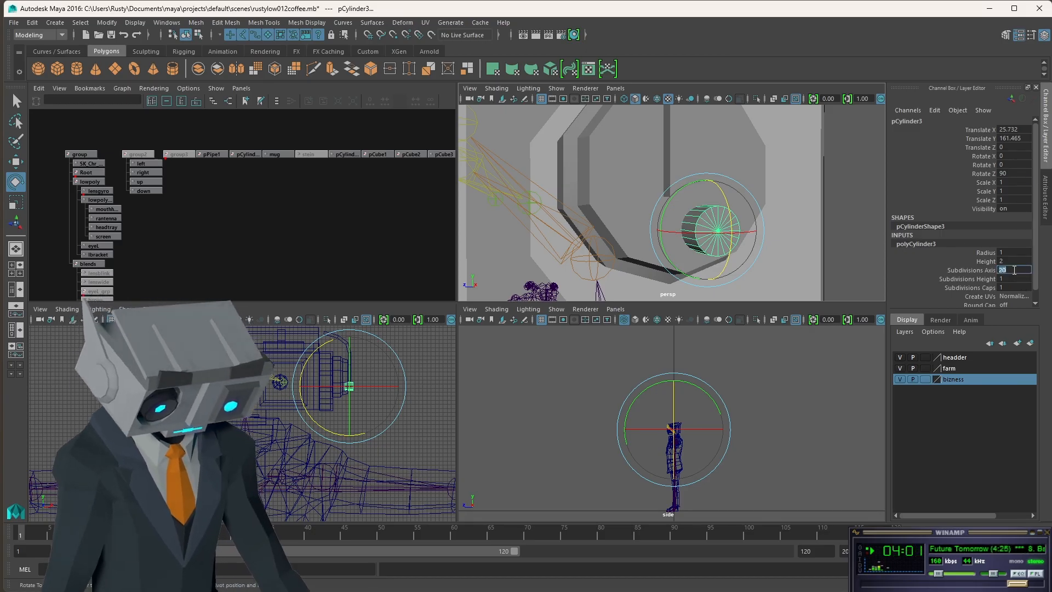
text(8)
key(Tab)
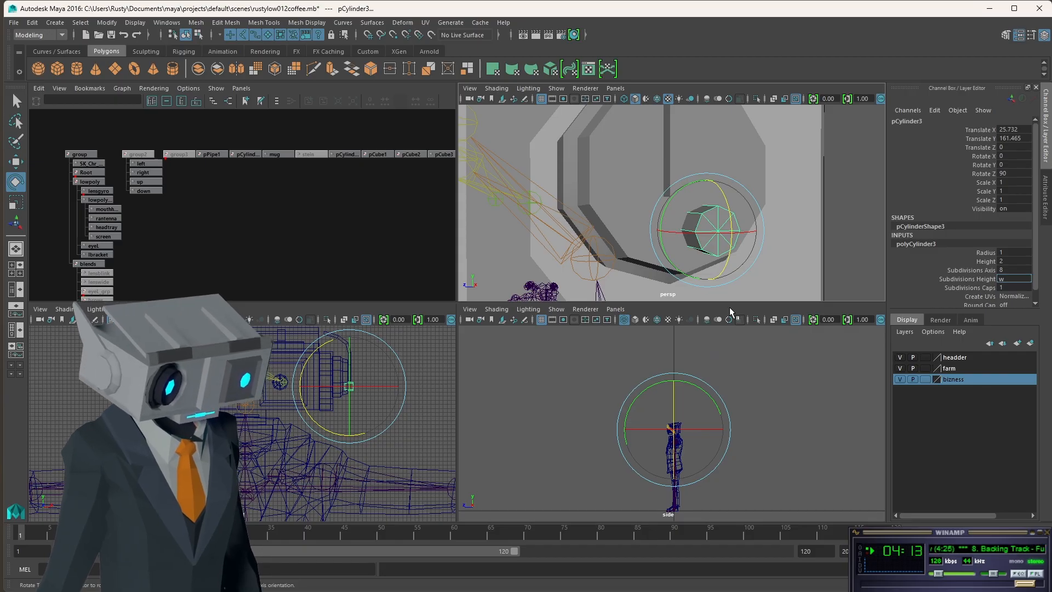
key(Tab)
alt+drag(643, 245, 679, 247)
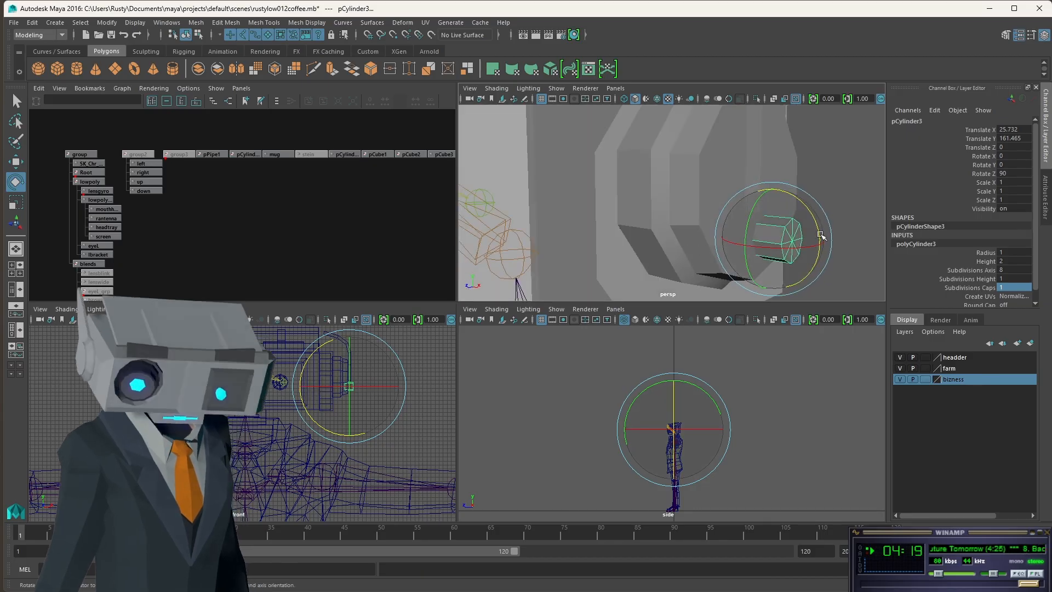
click(1012, 262)
text(1)
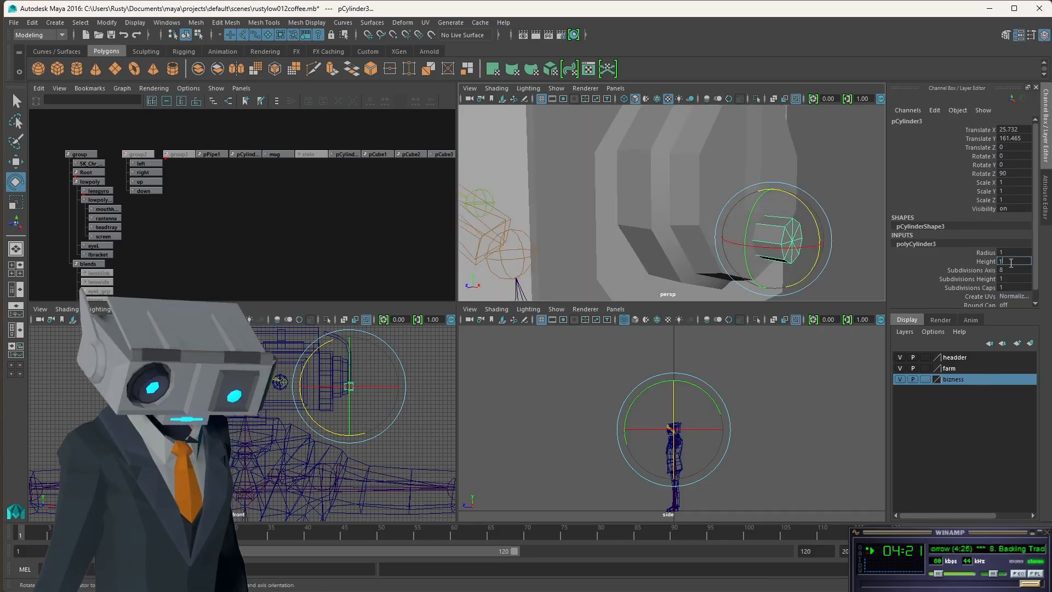
key(Tab)
Step: Examine in the front view how the small cylinder lines up with the ear cylinder and the bent strip's lower end
scroll(338, 407, up, 8)
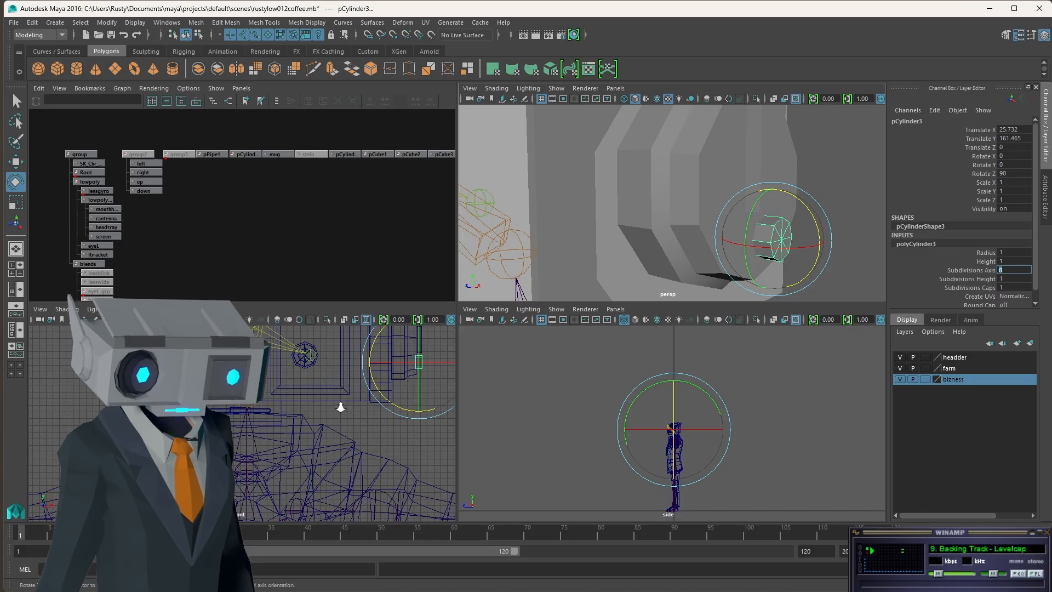
alt+middle_drag(390, 394, 226, 490)
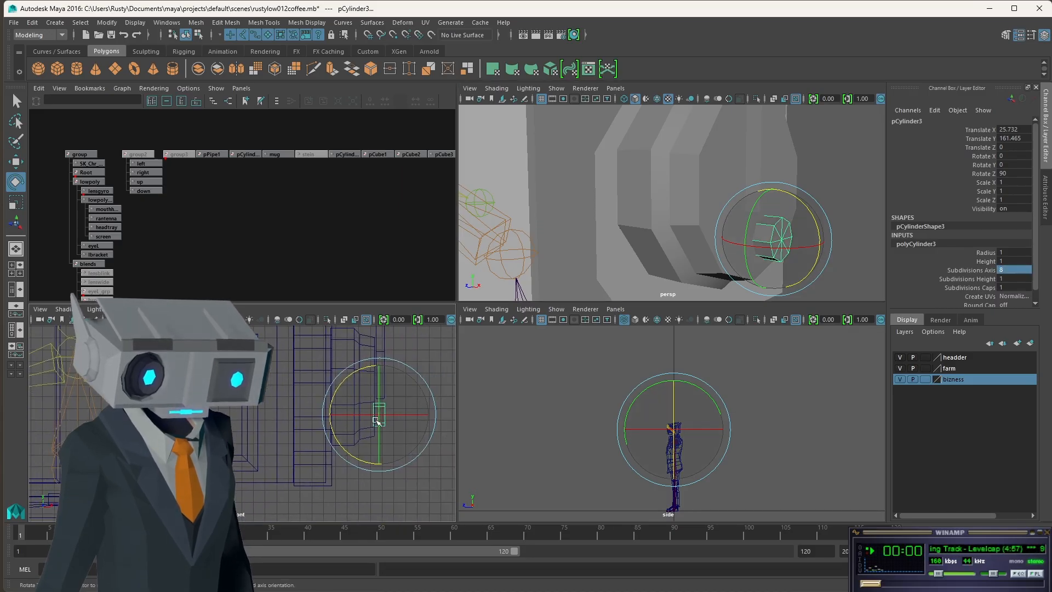
click(428, 361)
click(384, 420)
scroll(383, 422, up, 6)
scroll(382, 422, down, 6)
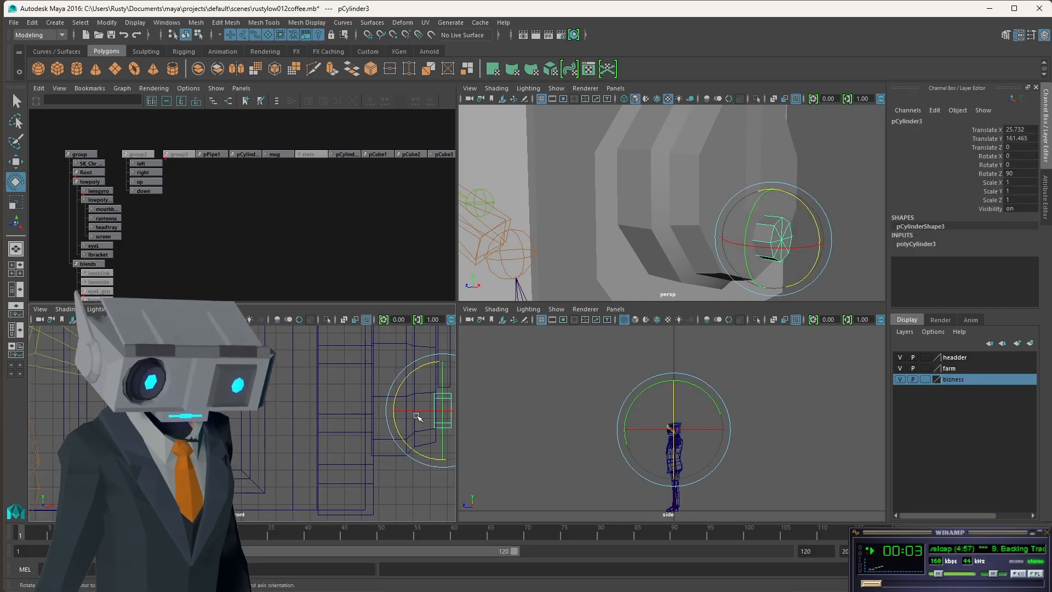
alt+middle_drag(352, 407, 279, 404)
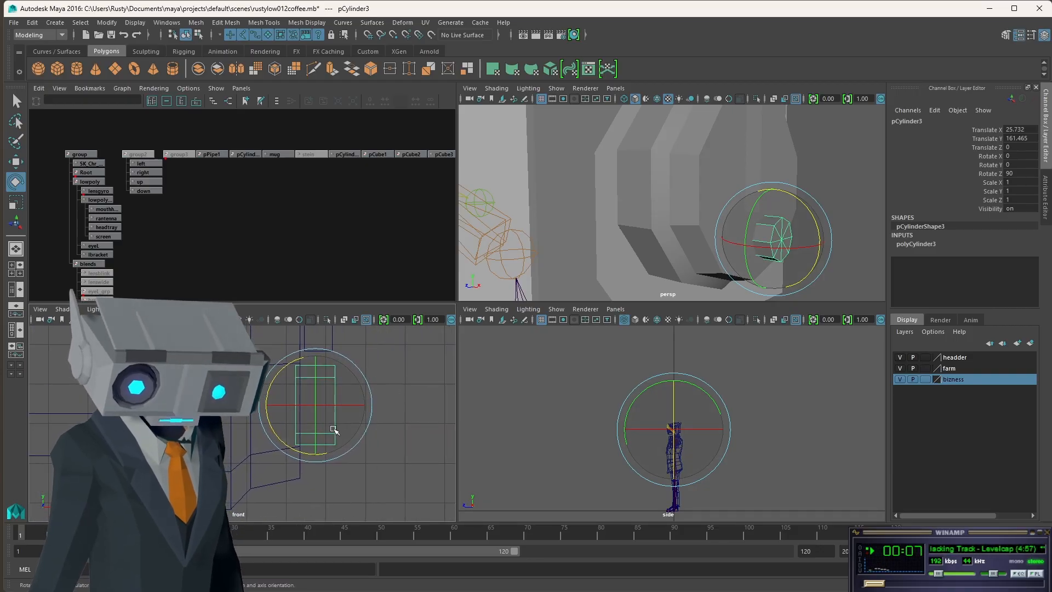
scroll(335, 372, down, 6)
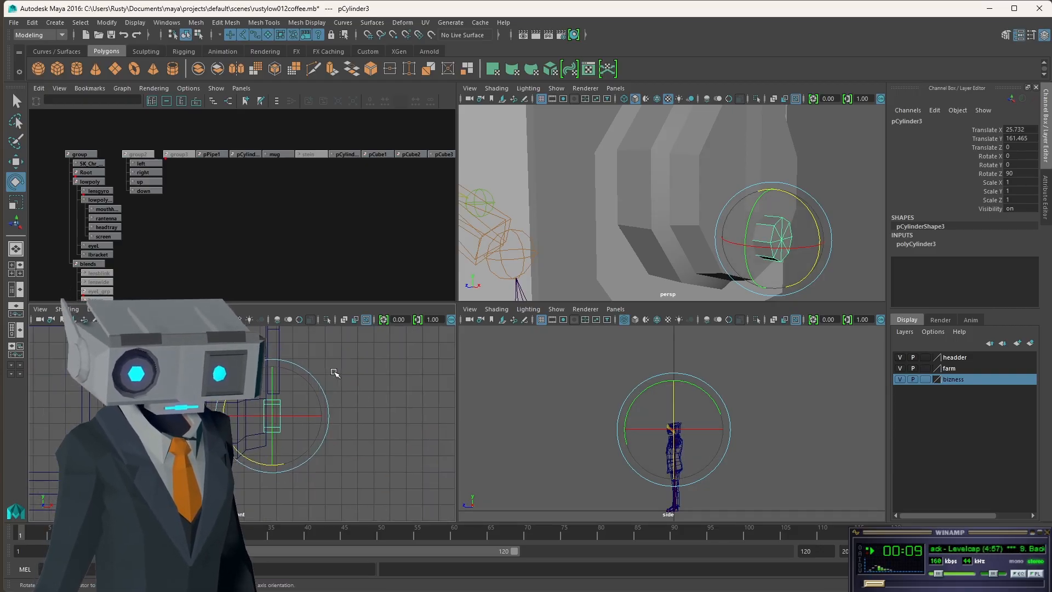
scroll(298, 376, up, 2)
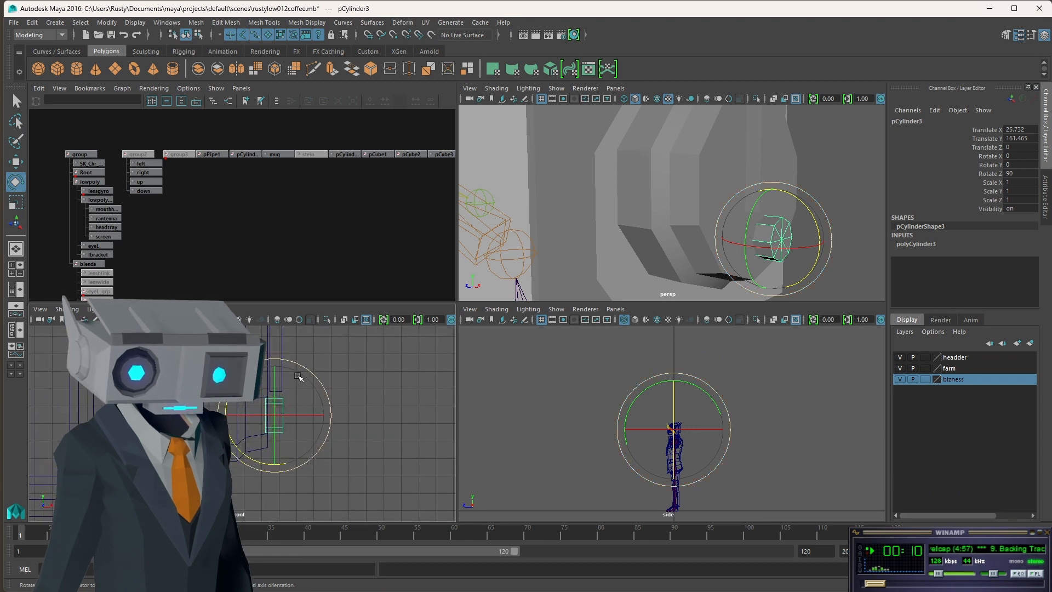
Step: Select the bent strip and center its pivot
click(283, 345)
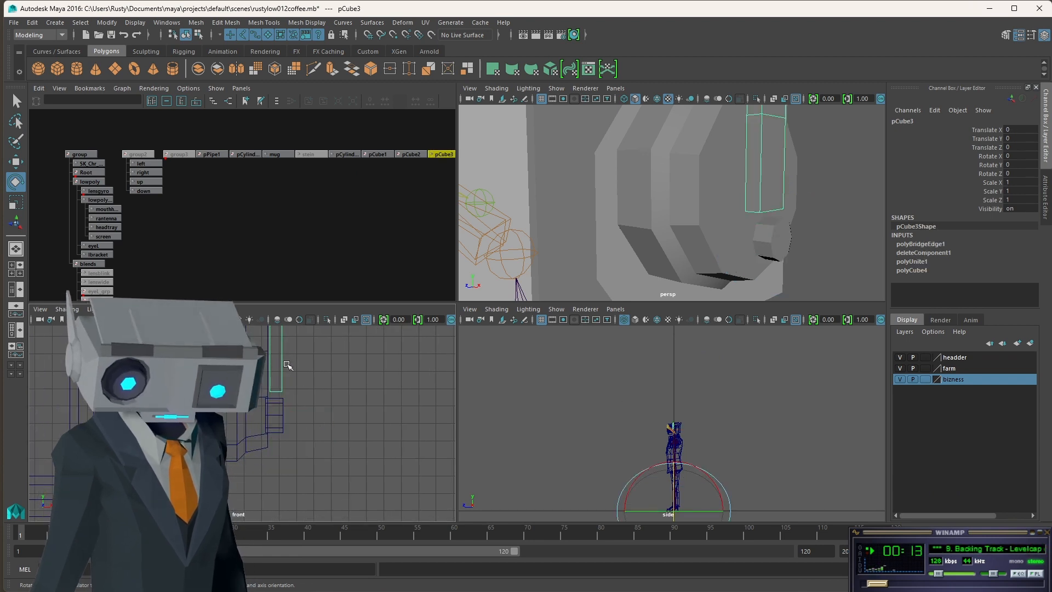
key(w)
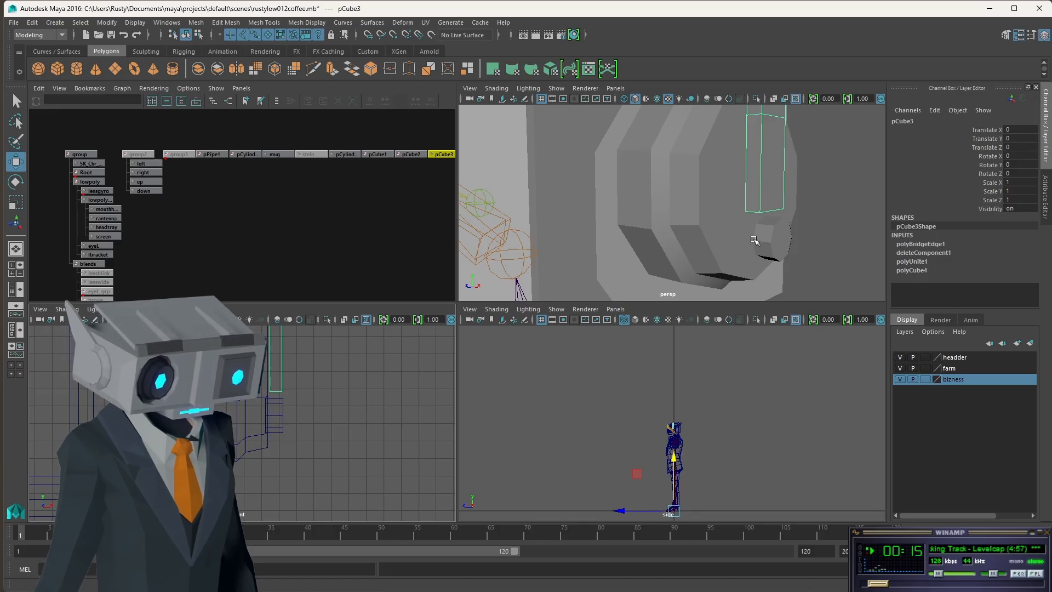
key(f)
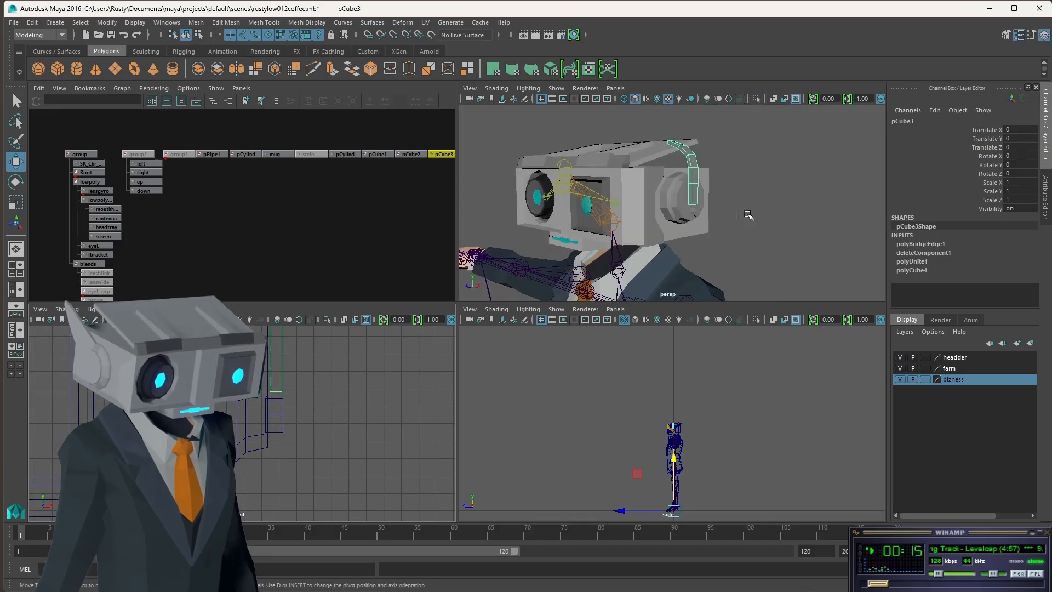
click(107, 23)
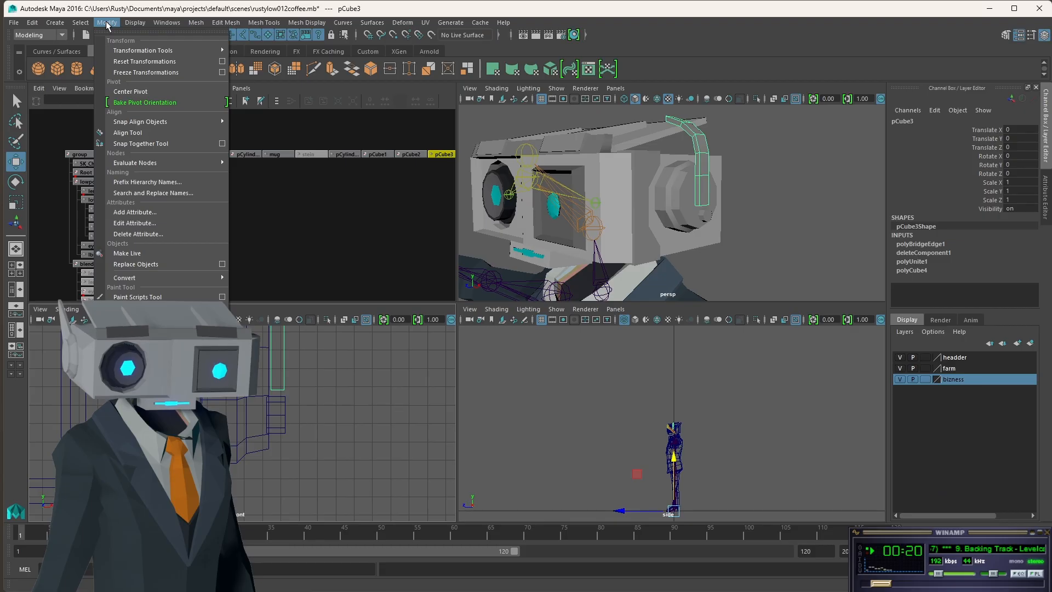
click(124, 91)
Step: Nudge the bent strip sideways in the front view to about 0.028 in X, against the ear cylinder's outer face
alt+middle_drag(274, 356, 440, 394)
scroll(310, 367, down, 4)
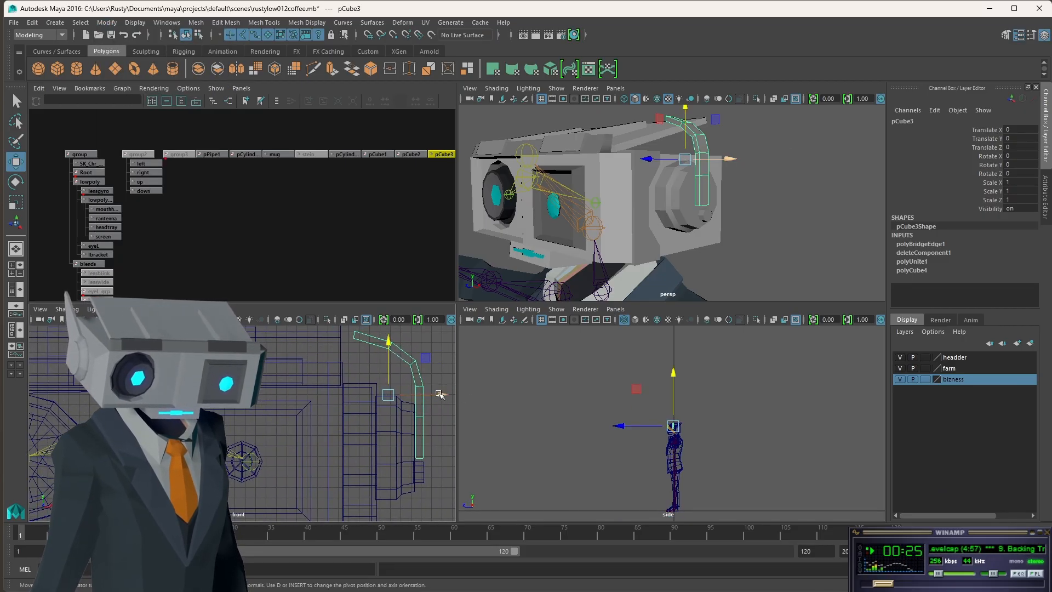
drag(446, 396, 439, 396)
scroll(430, 453, up, 5)
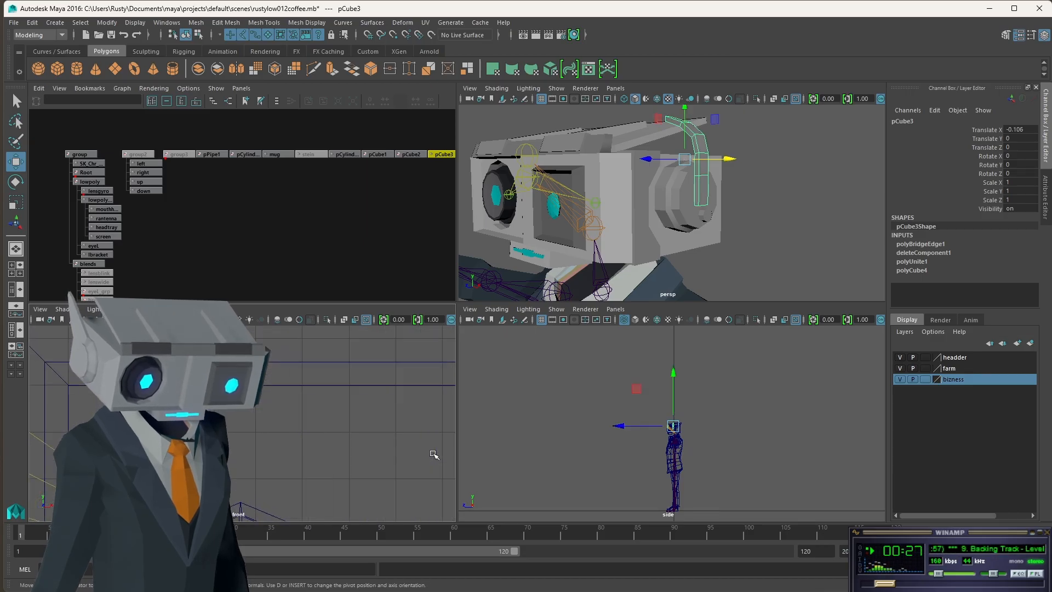
alt+middle_drag(367, 435, 296, 441)
scroll(296, 441, down, 6)
alt+middle_drag(367, 427, 292, 407)
scroll(324, 401, up, 2)
scroll(324, 401, up, 3)
alt+middle_drag(386, 384, 272, 446)
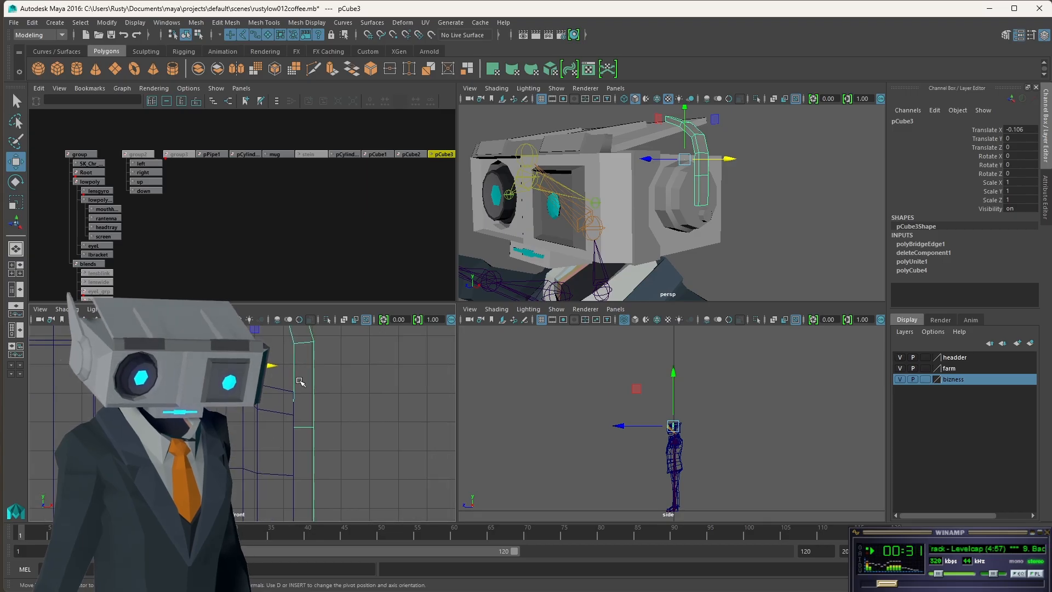
drag(273, 369, 273, 369)
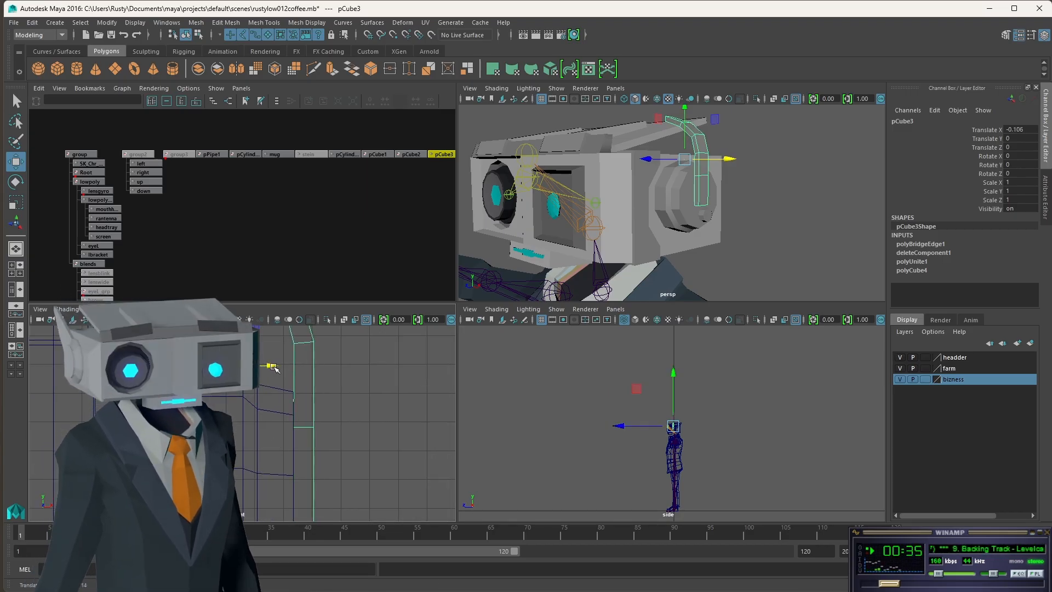
drag(272, 366, 275, 363)
scroll(358, 432, down, 4)
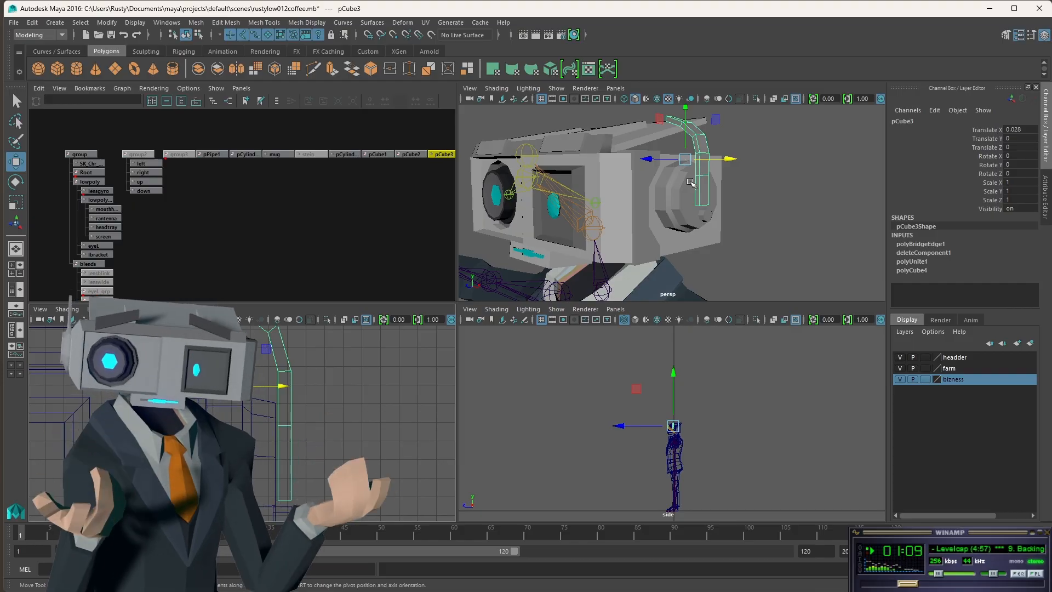
Step: Center the small cylinder on the ear cylinder's middle at about 0.796 in Z, and lower it to about 161.47 in Y
alt+right_drag(691, 183, 722, 223)
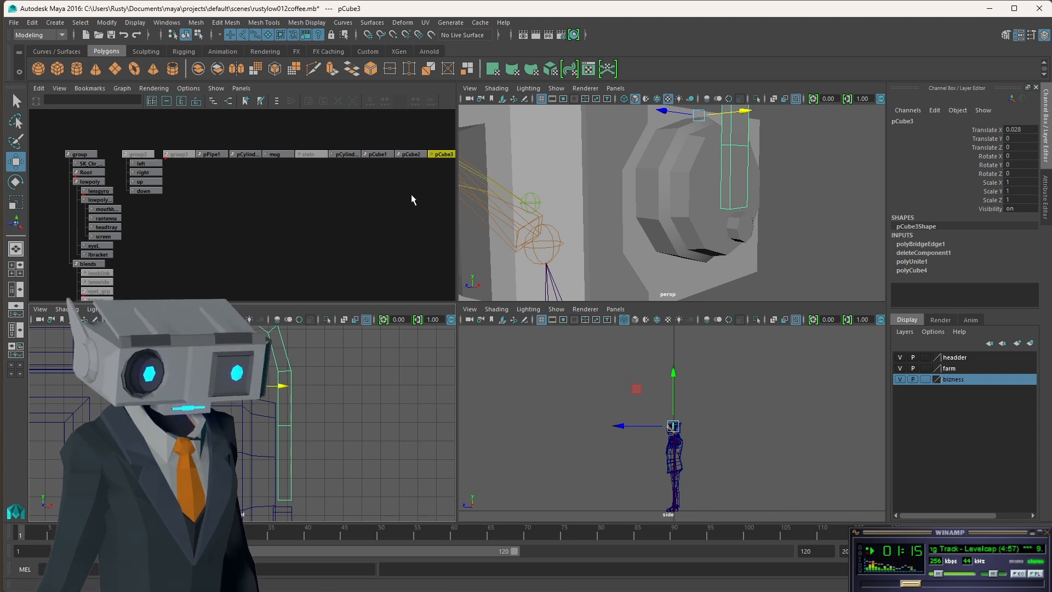
alt+middle_drag(415, 200, 289, 218)
click(350, 173)
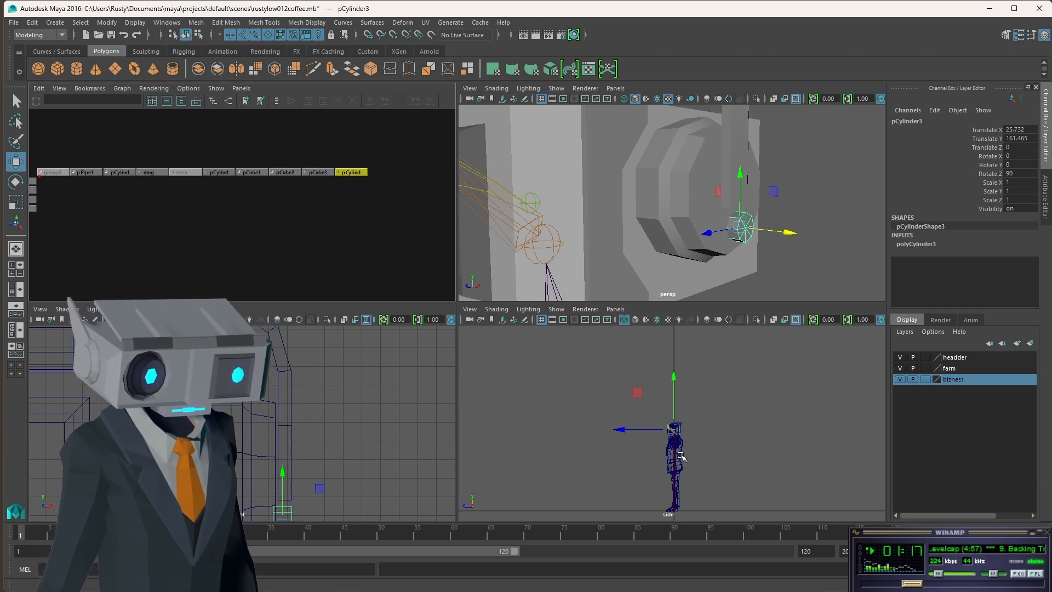
key(f)
scroll(675, 434, down, 5)
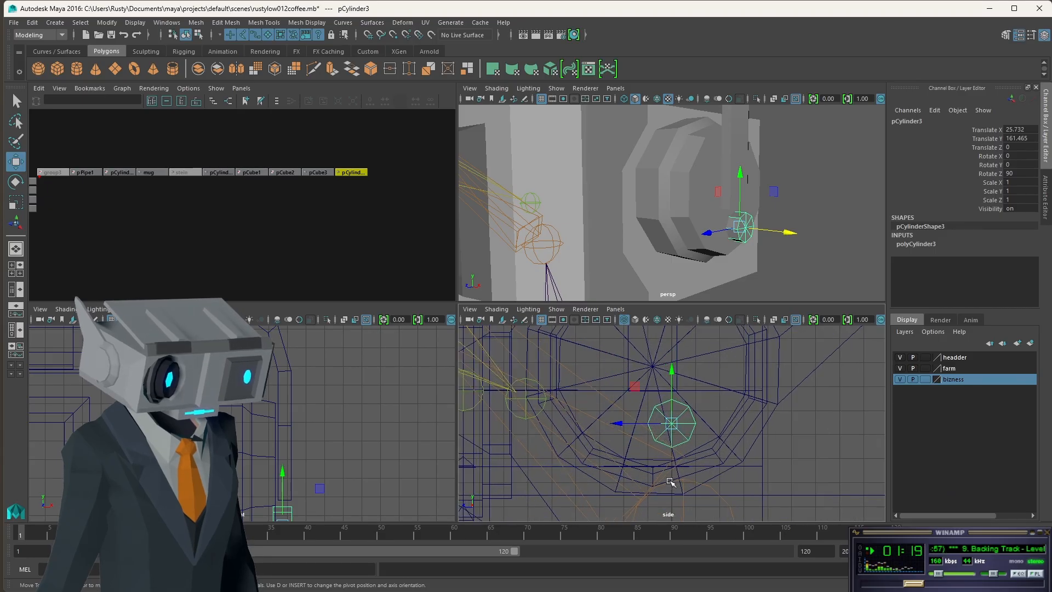
drag(626, 422, 600, 415)
key(v)
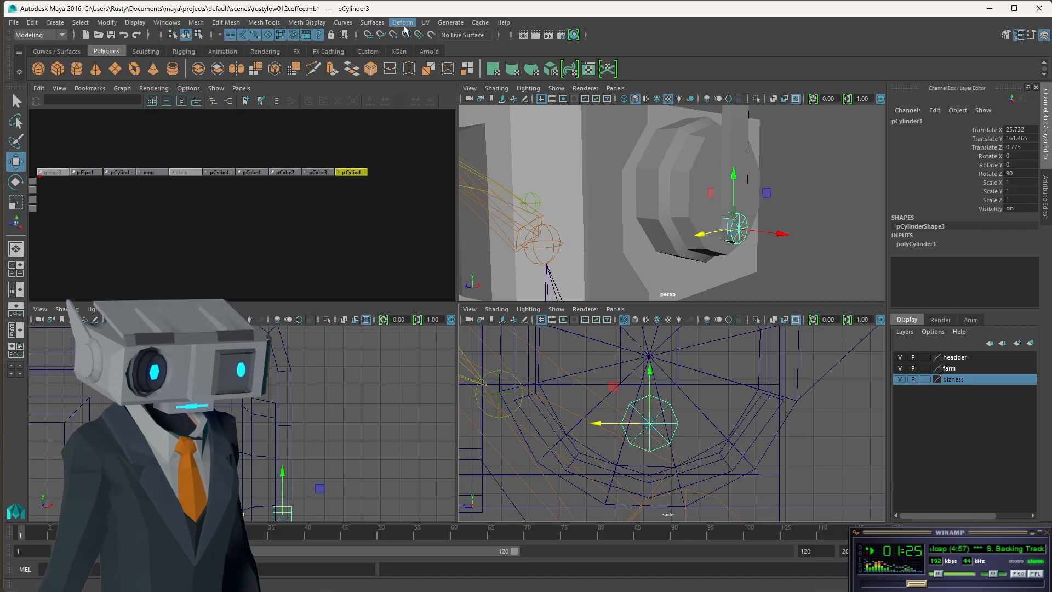
drag(650, 384, 627, 355)
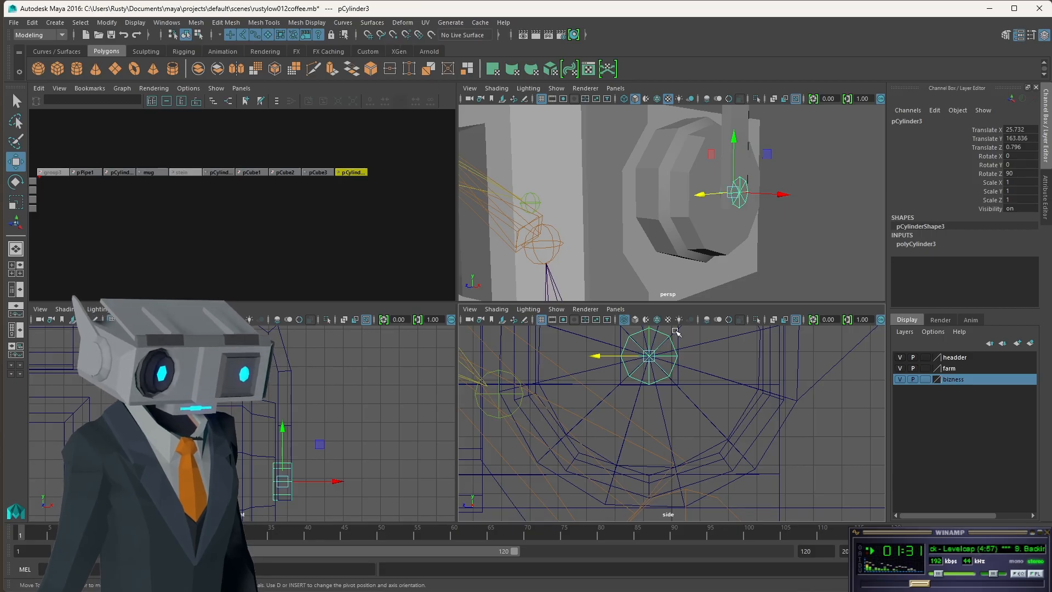
drag(655, 340, 651, 410)
Step: Duplicate the small cylinder and rotate the copy freely to about -81.5 in X, -30 in Y and 85.7 in Z
alt+drag(766, 246, 657, 164)
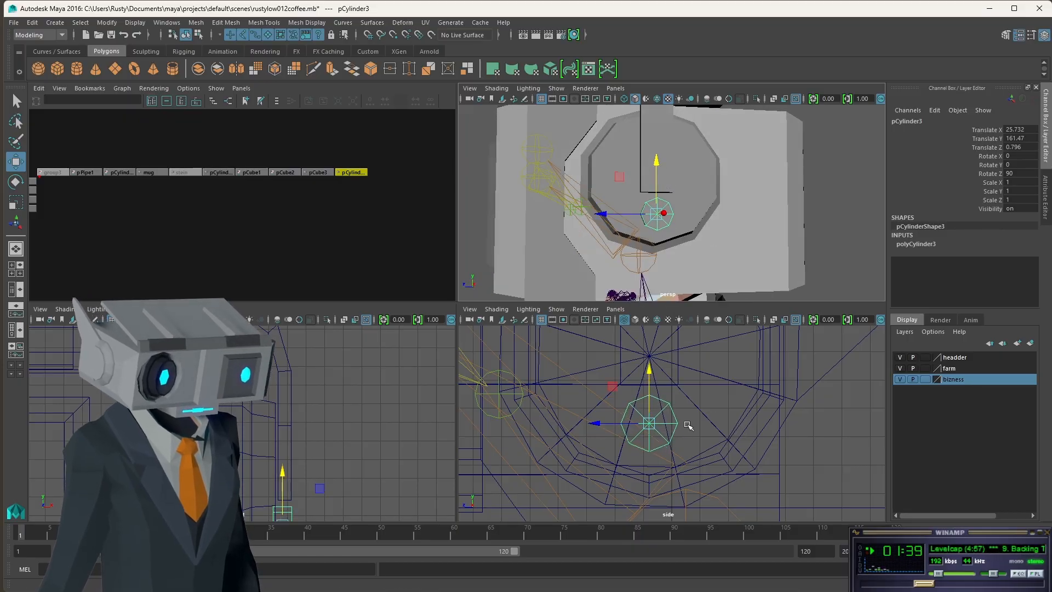
alt+drag(669, 230, 631, 217)
scroll(770, 219, up, 3)
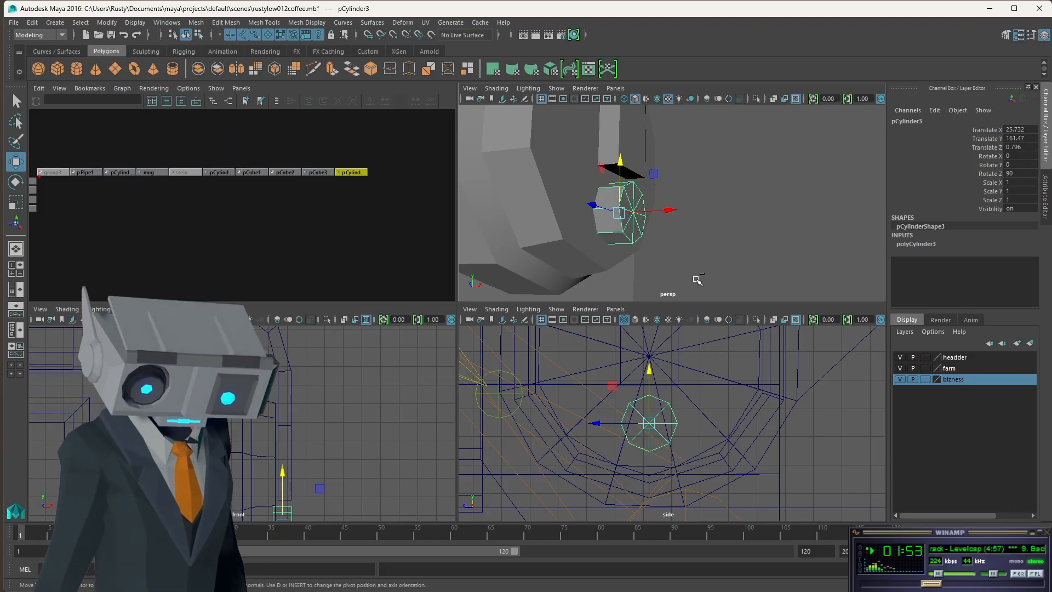
key(ctrl+d)
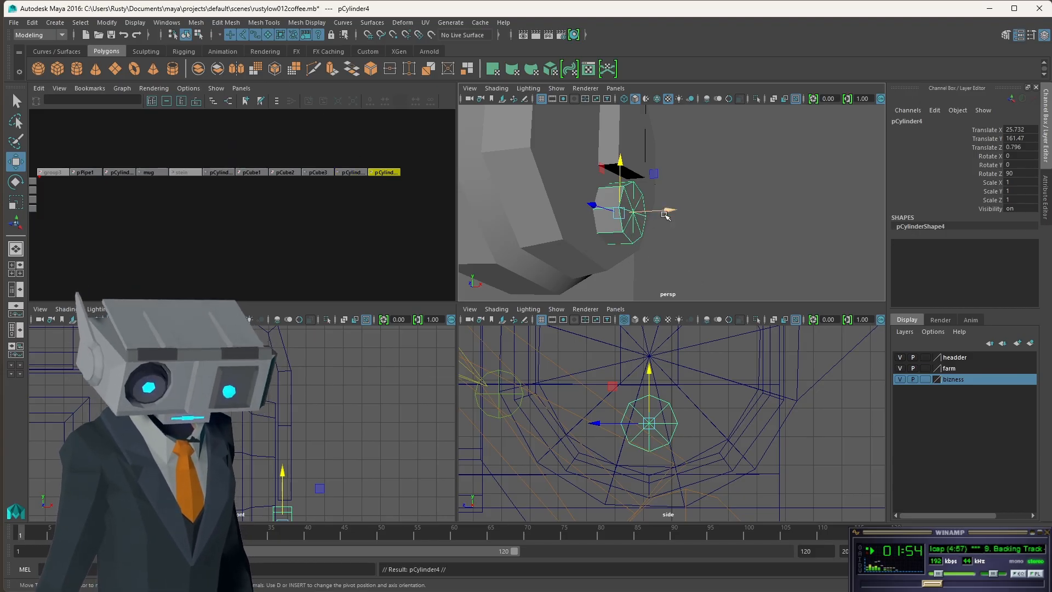
key(e)
drag(658, 207, 596, 224)
alt+drag(679, 249, 619, 225)
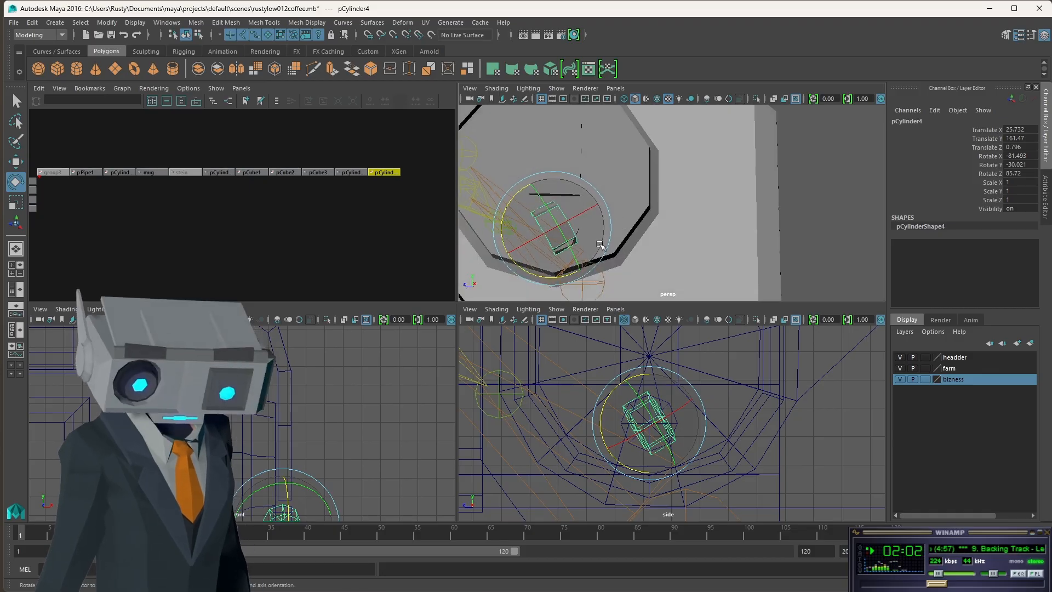
Step: Move the copied cylinder to about 160.755 in Y and 2.149 in Z, and set its rotation to -90, 30 and 90
key(w)
drag(652, 431, 614, 450)
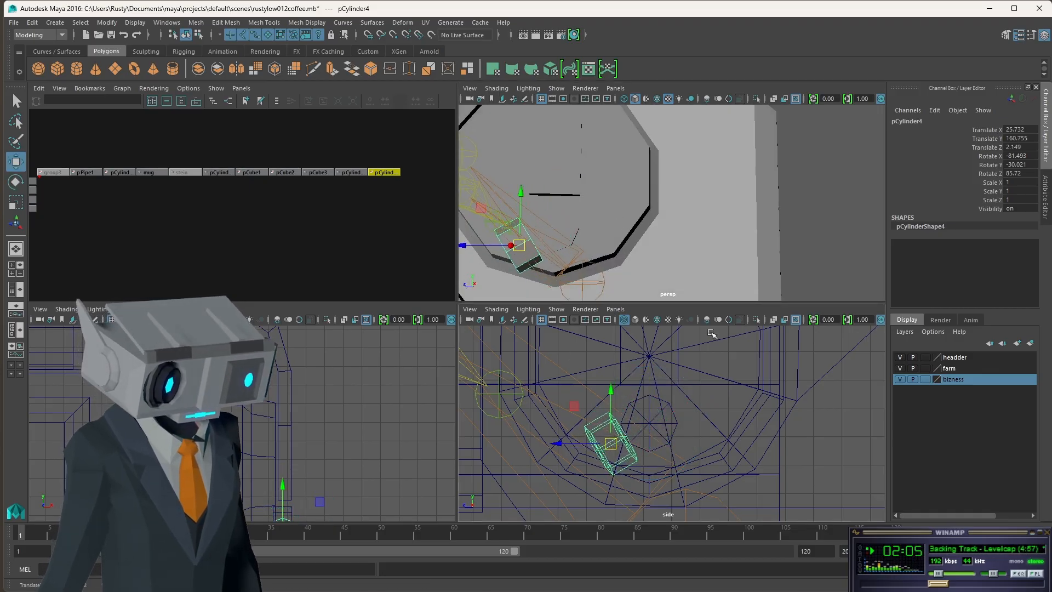
double_click(1030, 155)
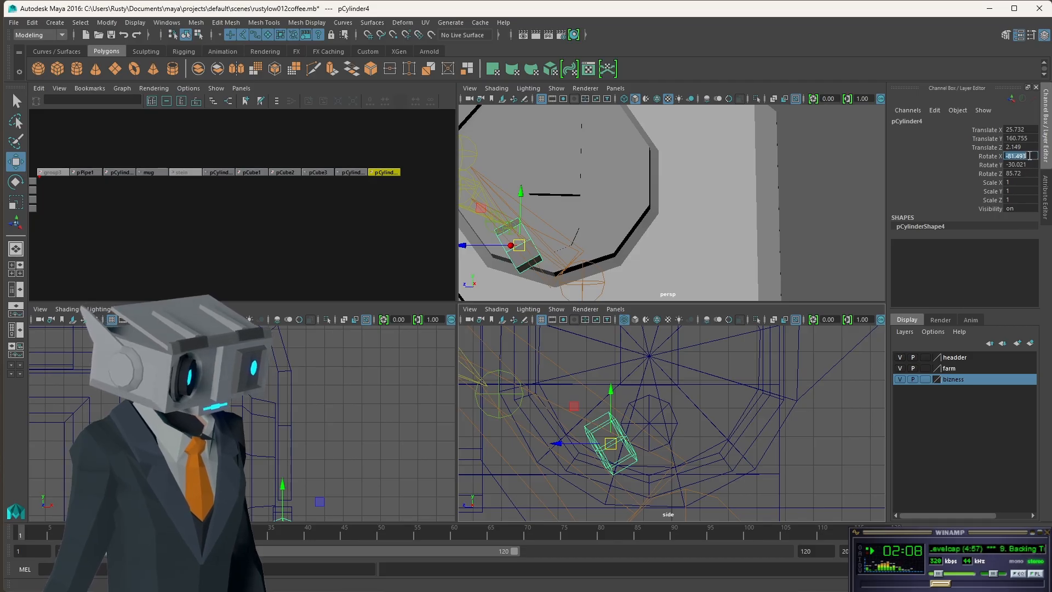
text(-90)
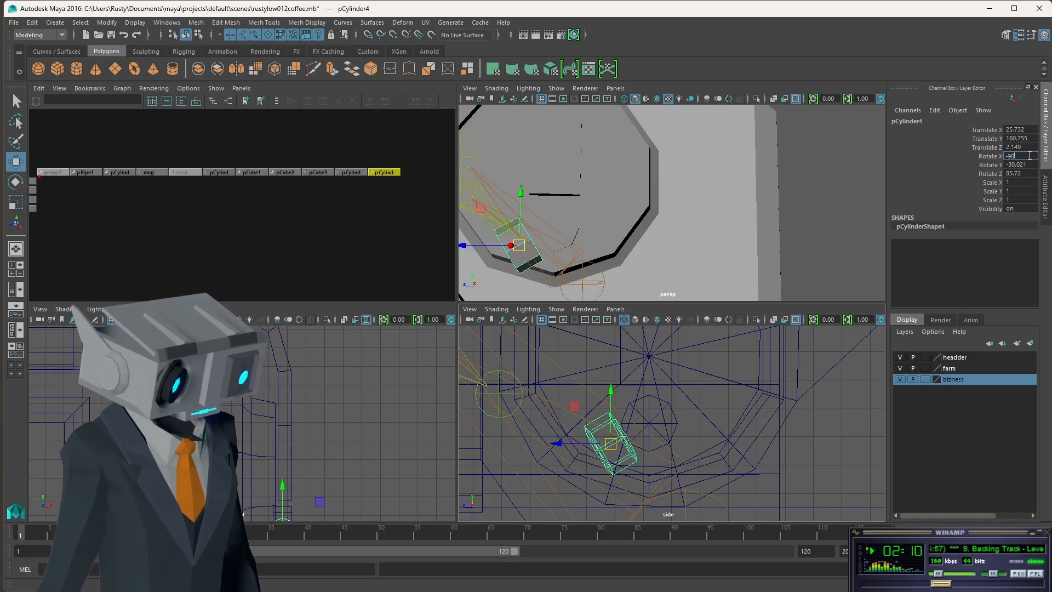
key(Tab)
text(30)
key(Tab)
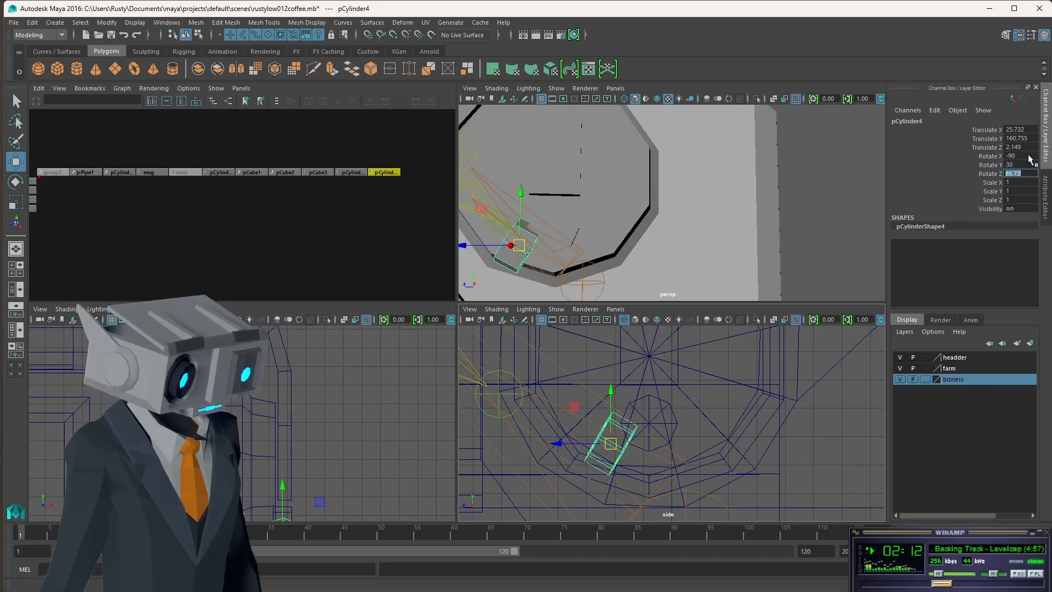
text(90)
key(Return)
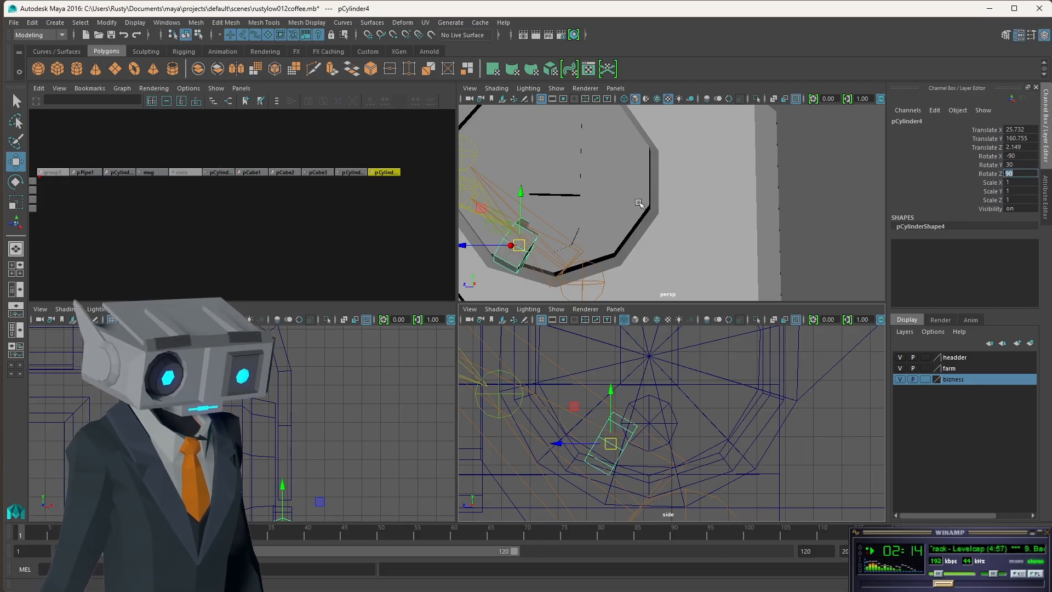
Step: Tilt the copied cylinder the other way, setting its Y rotation to -30
alt+drag(547, 233, 605, 231)
scroll(580, 241, up, 2)
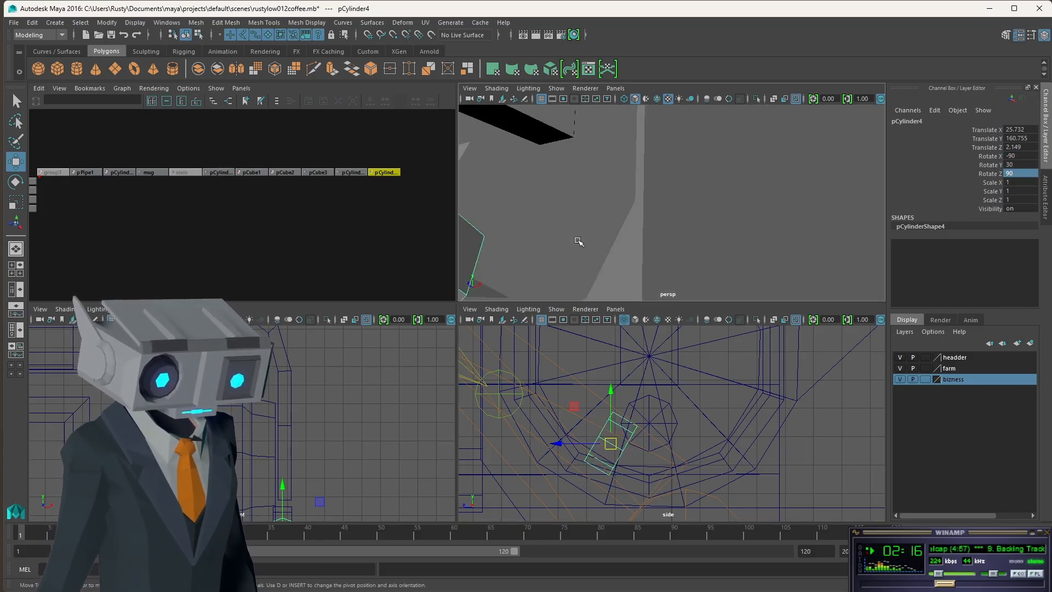
scroll(580, 241, down, 1)
scroll(352, 479, down, 4)
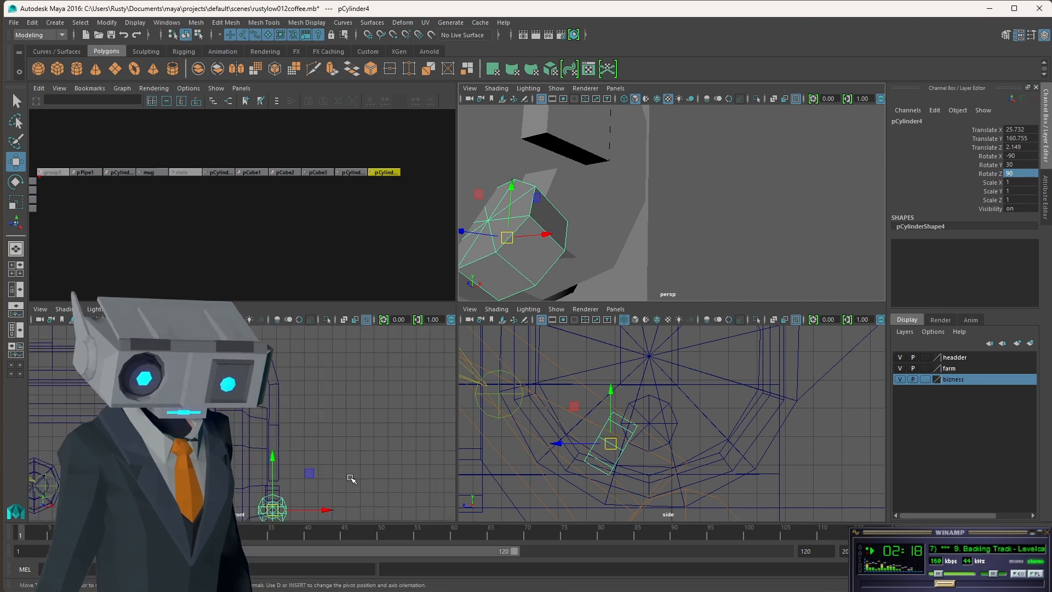
alt+middle_drag(331, 474, 422, 365)
scroll(610, 436, up, 2)
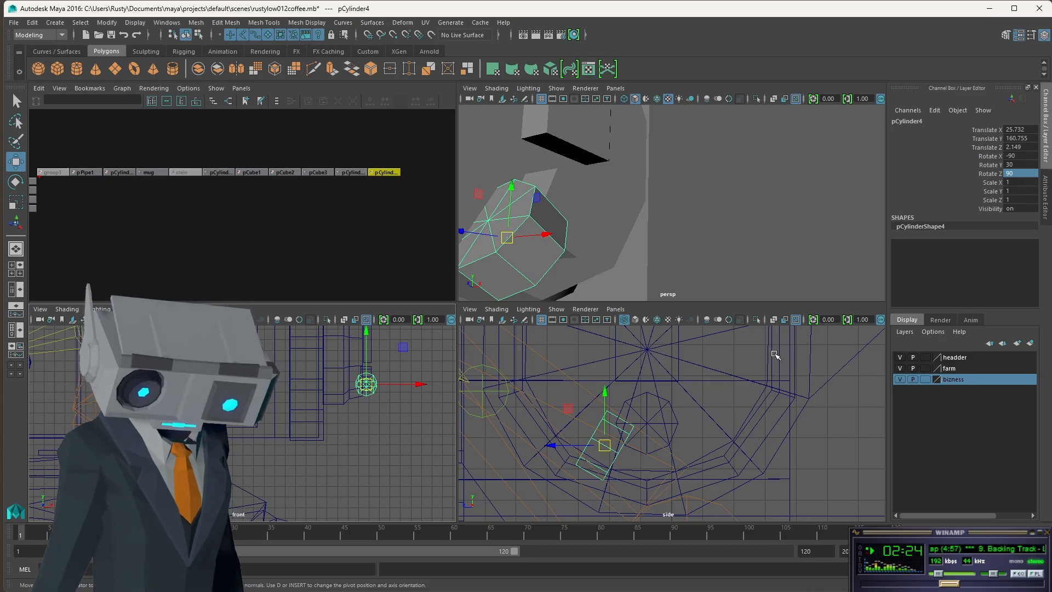
key(e)
drag(558, 450, 581, 496)
key(ctrl+z)
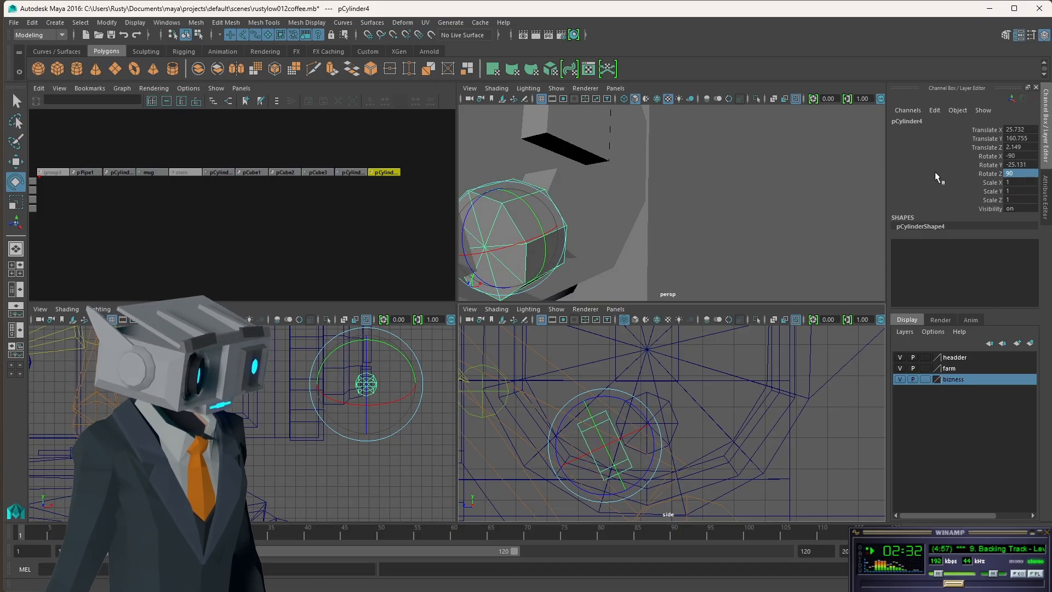
click(1029, 165)
text(-30)
key(Return)
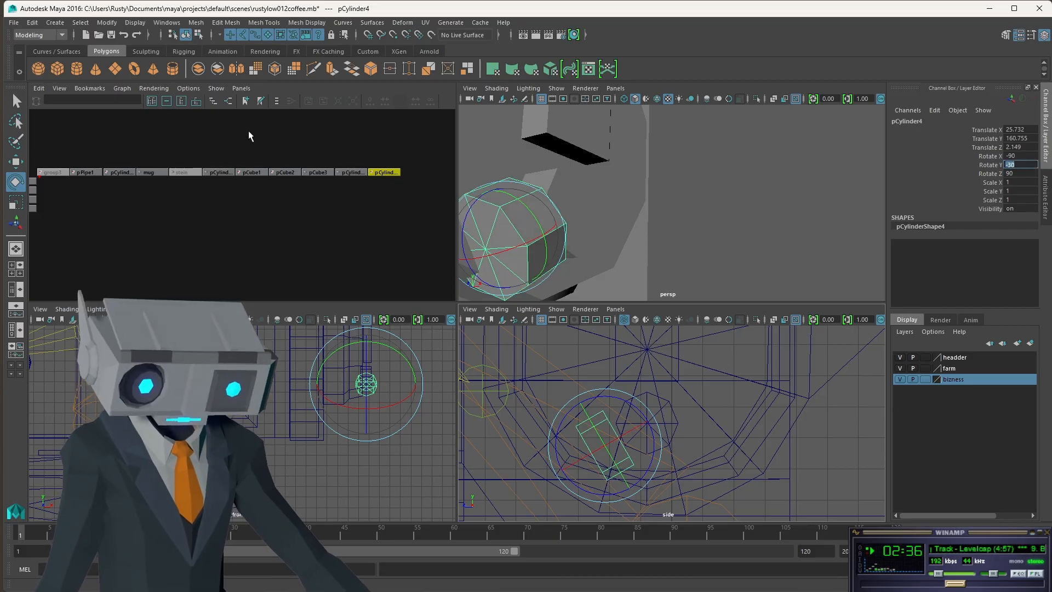
Step: Scale the copy uniformly to about 0.282 and move it beside the small eight-sided cylinder, at about 161.052 in Y and 1.791 in Z
key(w)
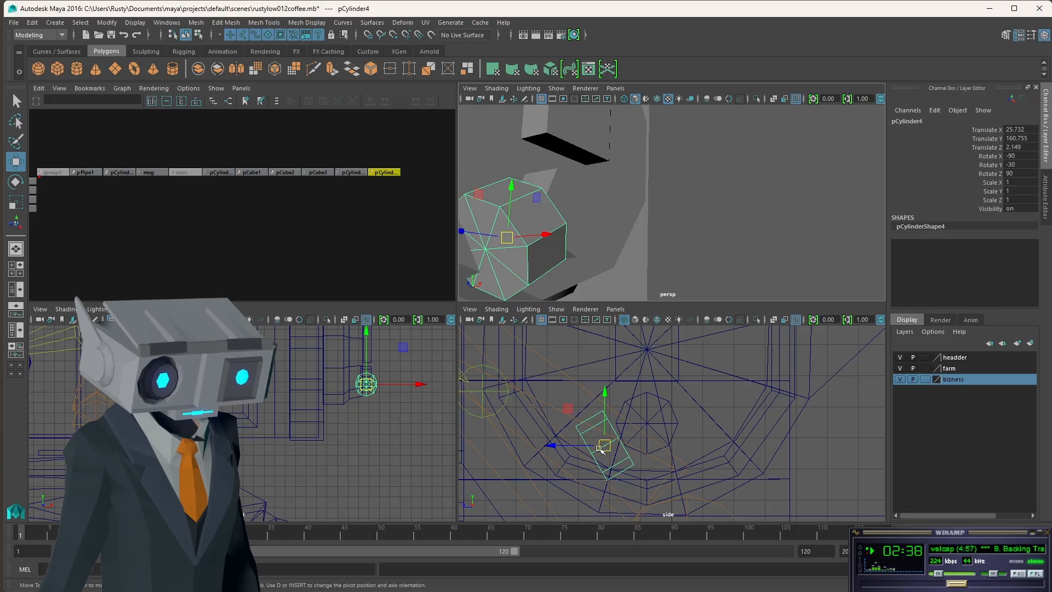
key(r)
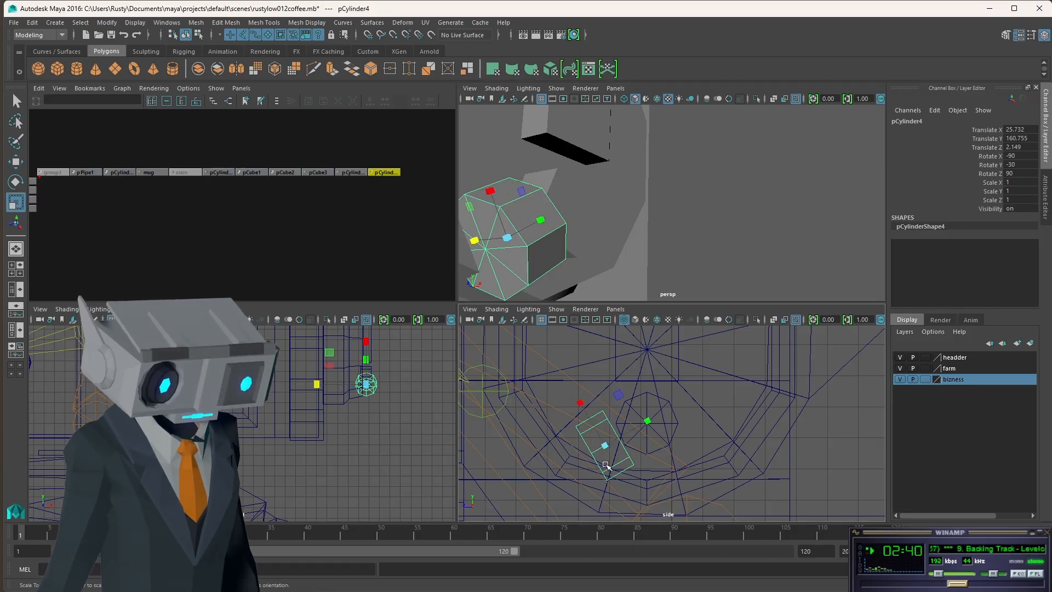
drag(601, 453, 563, 454)
scroll(627, 448, up, 4)
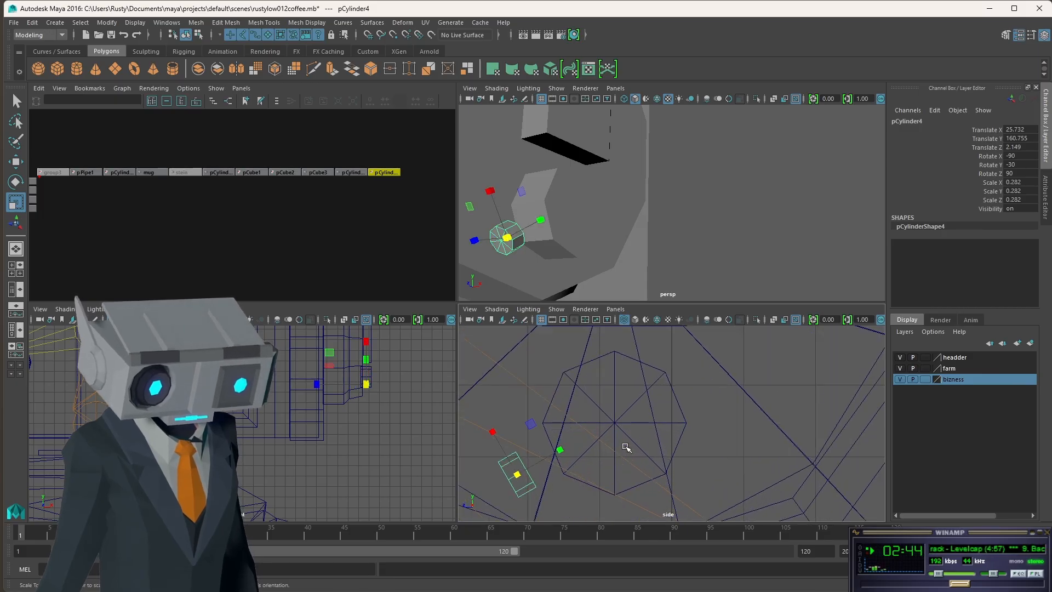
key(w)
drag(518, 478, 544, 459)
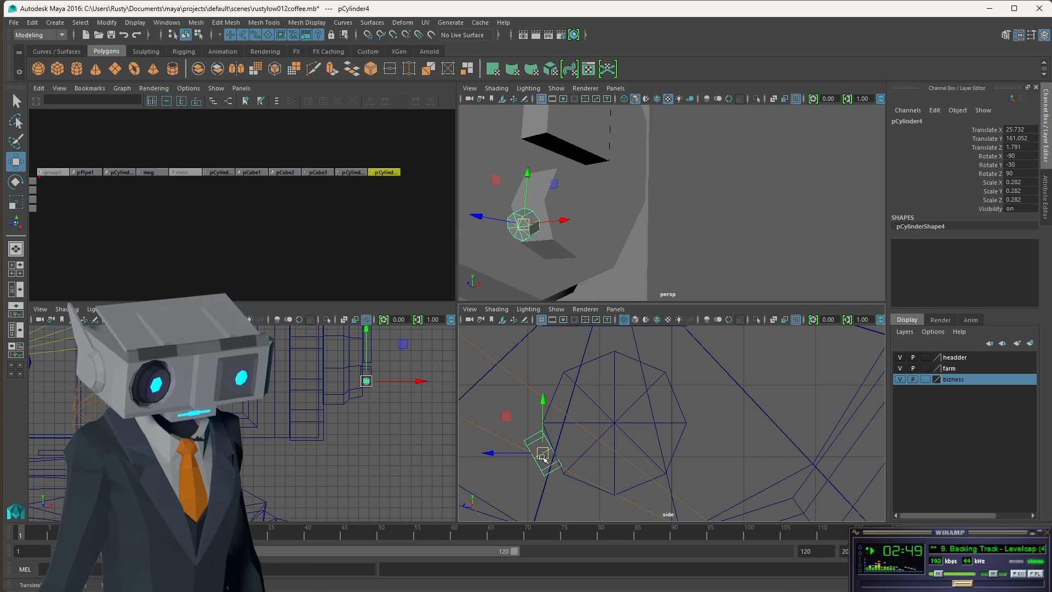
Step: Set the shrunken copy's Y rotation to -22.5 and nudge it against the small cylinder's side face, to about 161.057 in Y and 1.769 in Z
double_click(1023, 165)
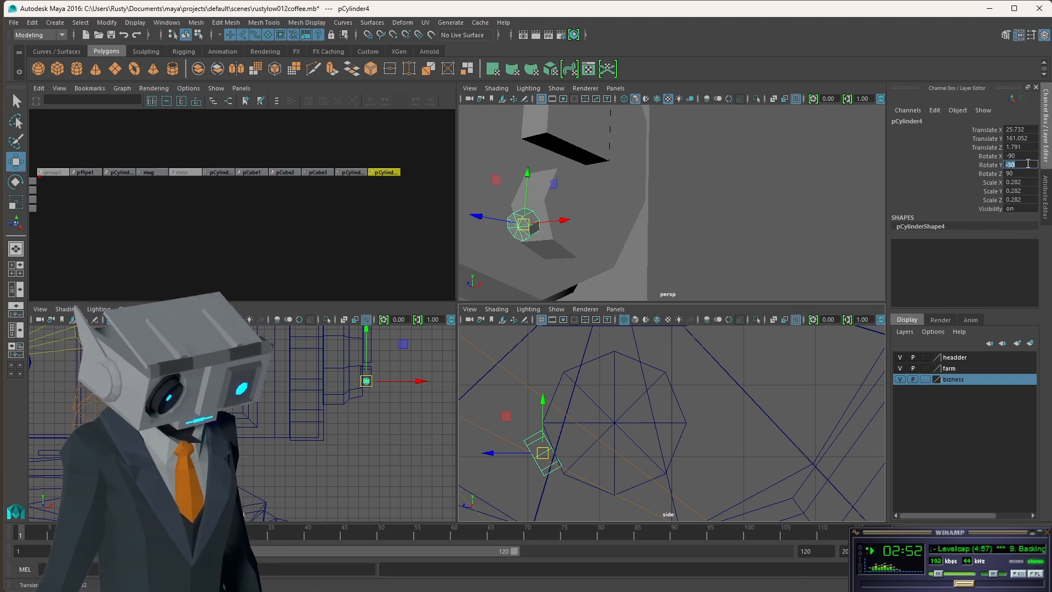
text(-20)
key(Return)
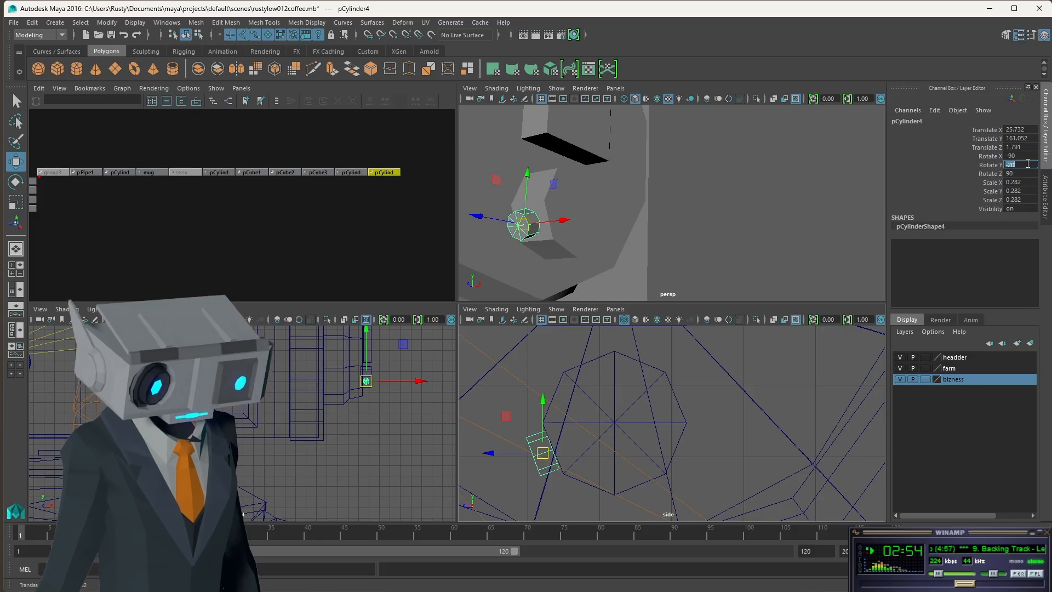
scroll(543, 469, down, 5)
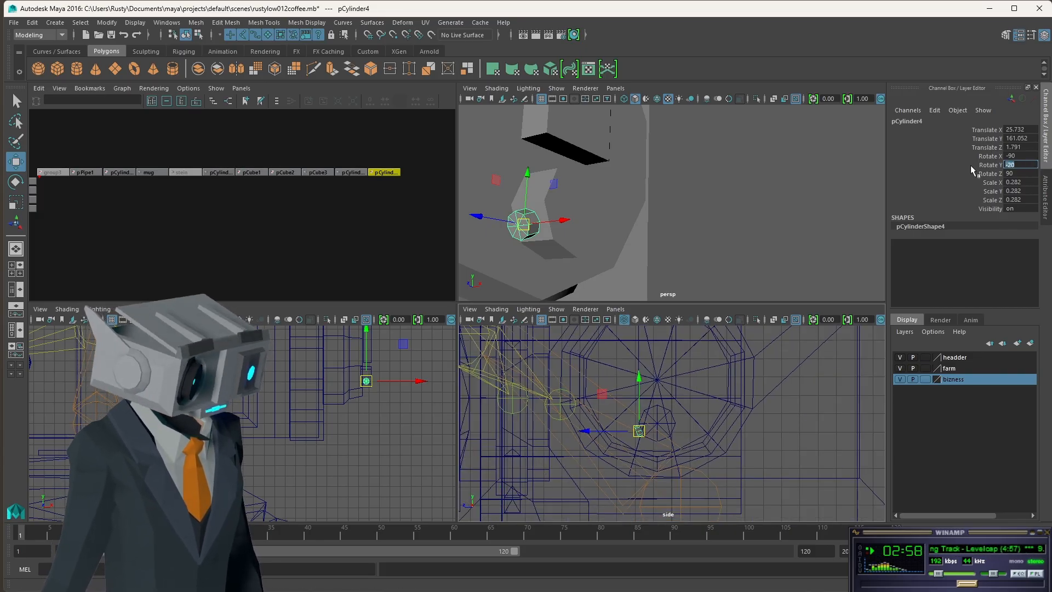
text(-22.5)
key(Return)
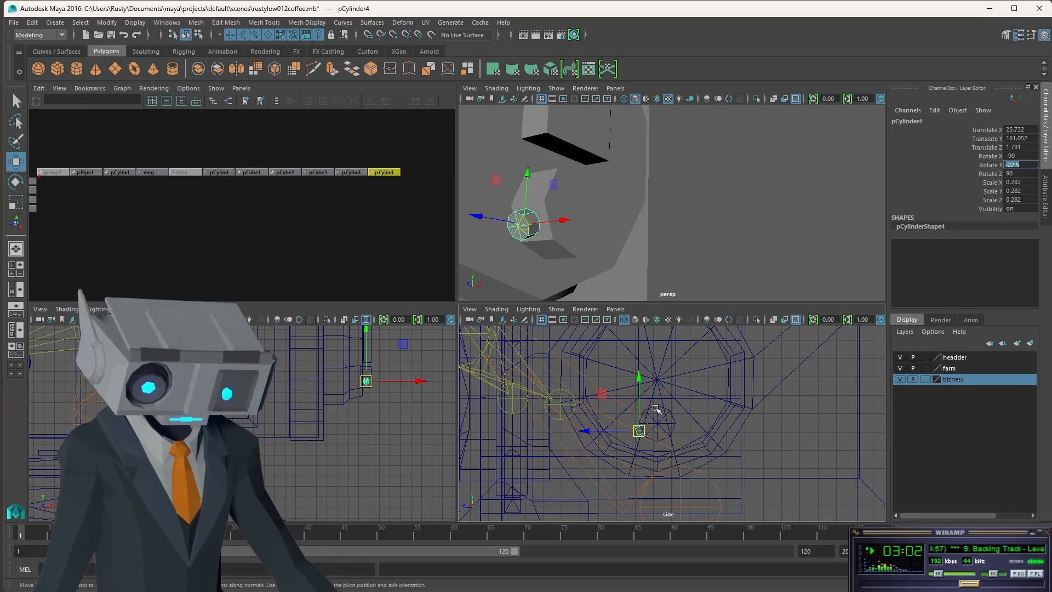
text(f)
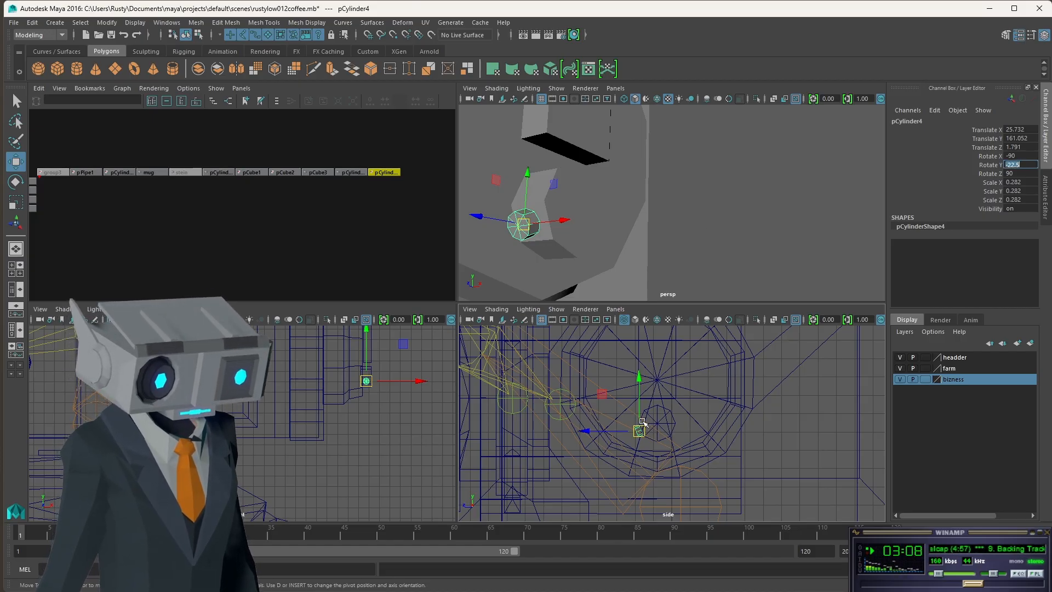
scroll(640, 433, up, 8)
key(f)
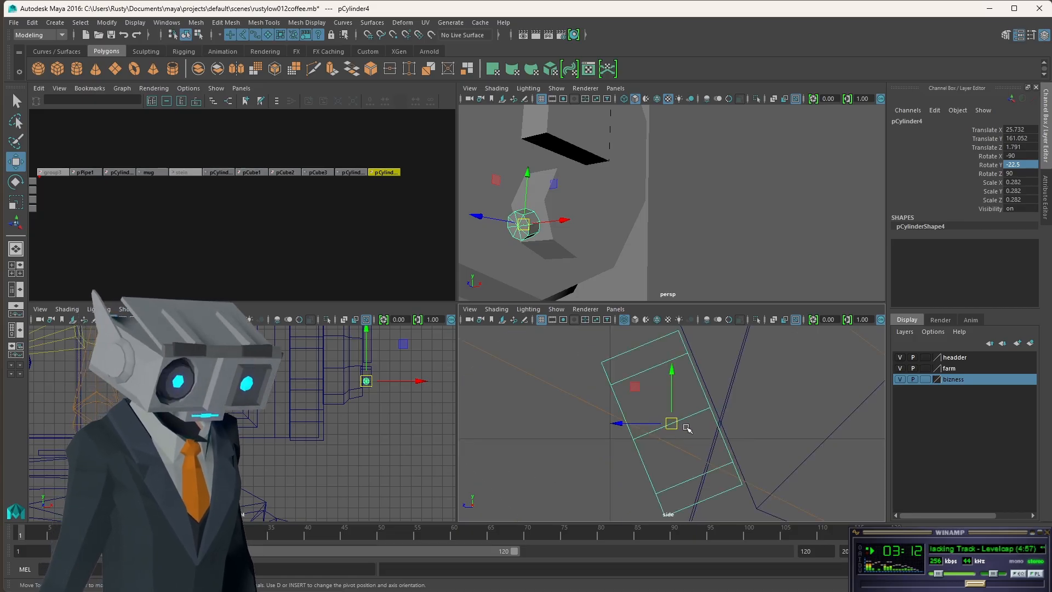
drag(672, 423, 682, 422)
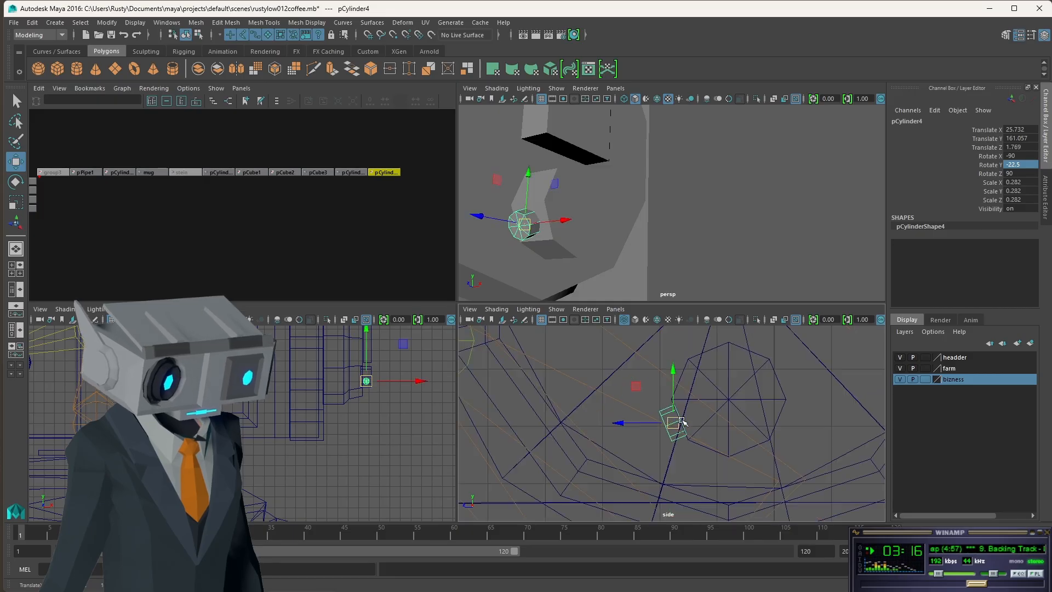
scroll(684, 423, down, 5)
scroll(683, 421, up, 2)
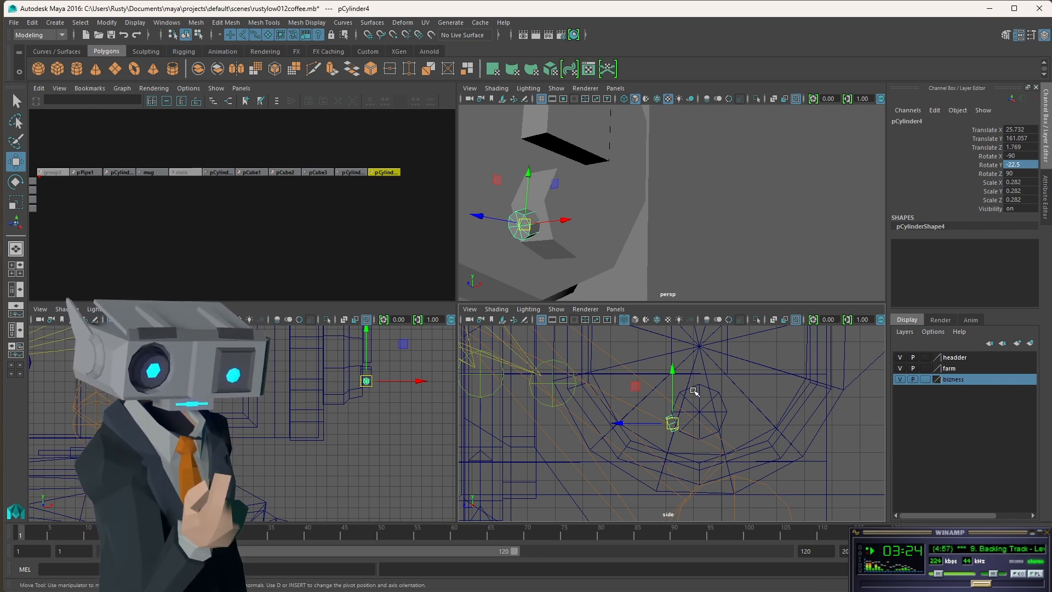
Step: Delete the shrunken cylinder copy beside the small eight-sided cylinder
double_click(936, 225)
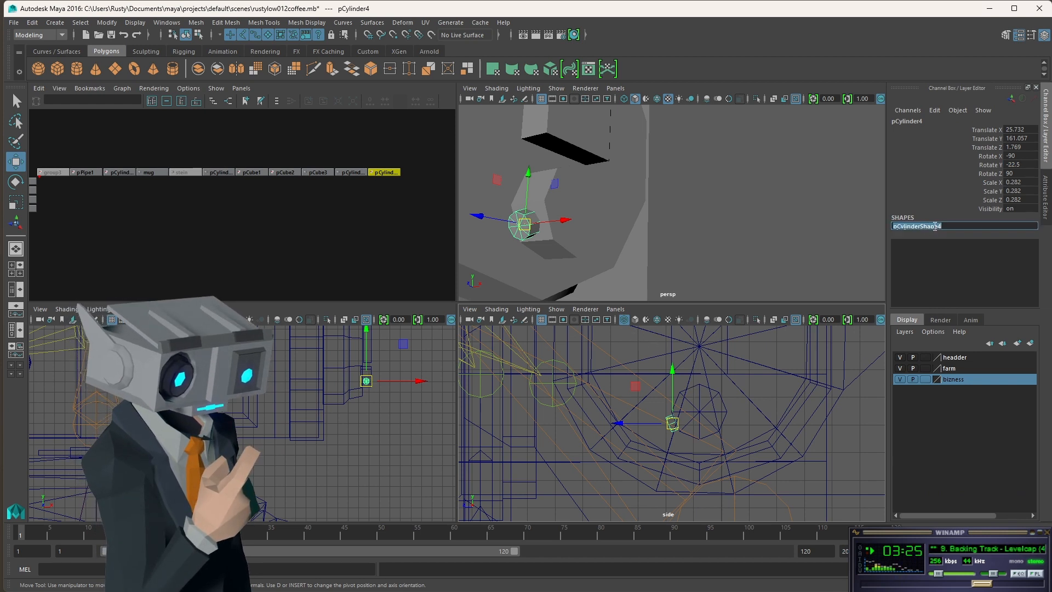
click(680, 238)
click(554, 221)
click(525, 229)
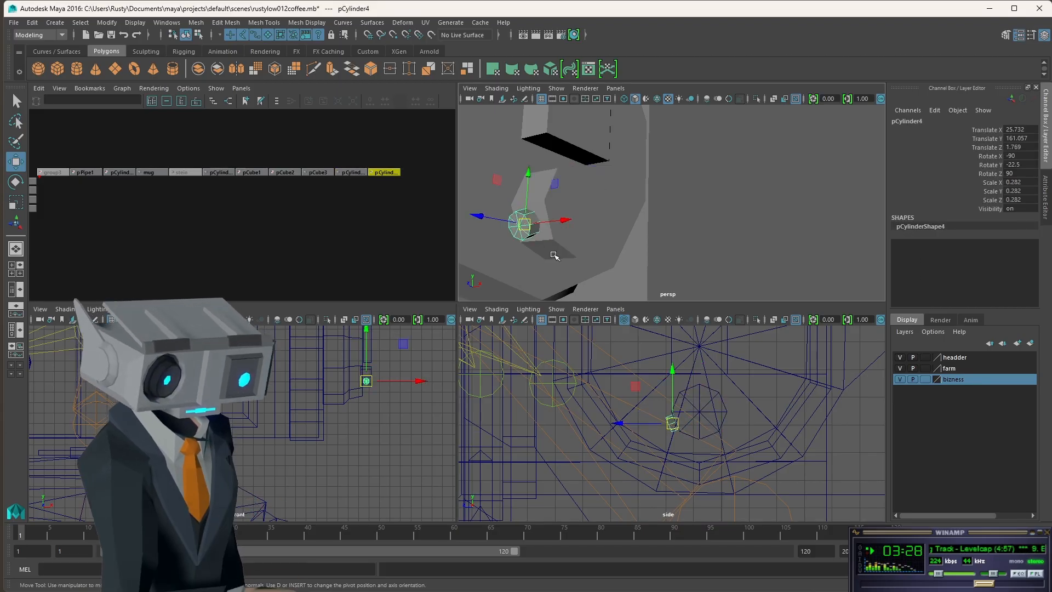
key(Delete)
Step: Set the small cylinder's cap subdivisions to 0, then duplicate it and offset the copy outward to about 26.374 in X
click(569, 216)
click(921, 245)
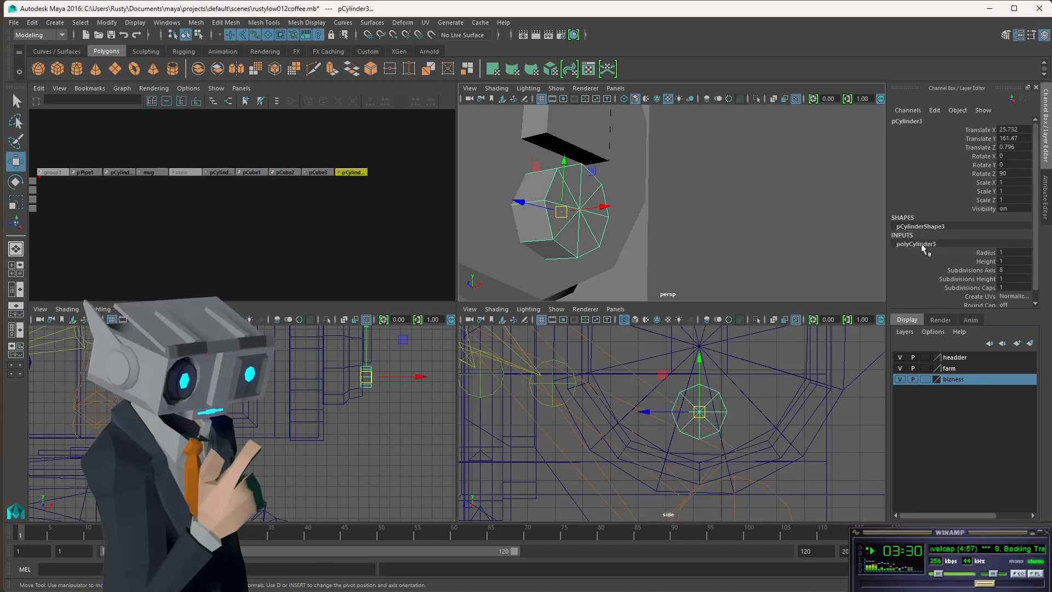
double_click(1012, 288)
text(0)
key(Return)
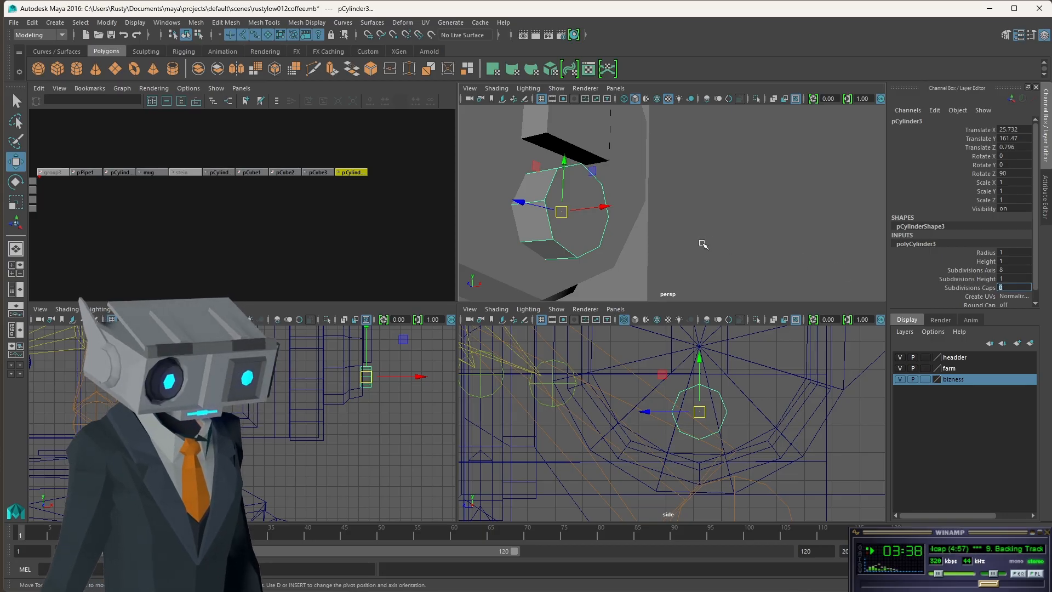
key(ctrl+d)
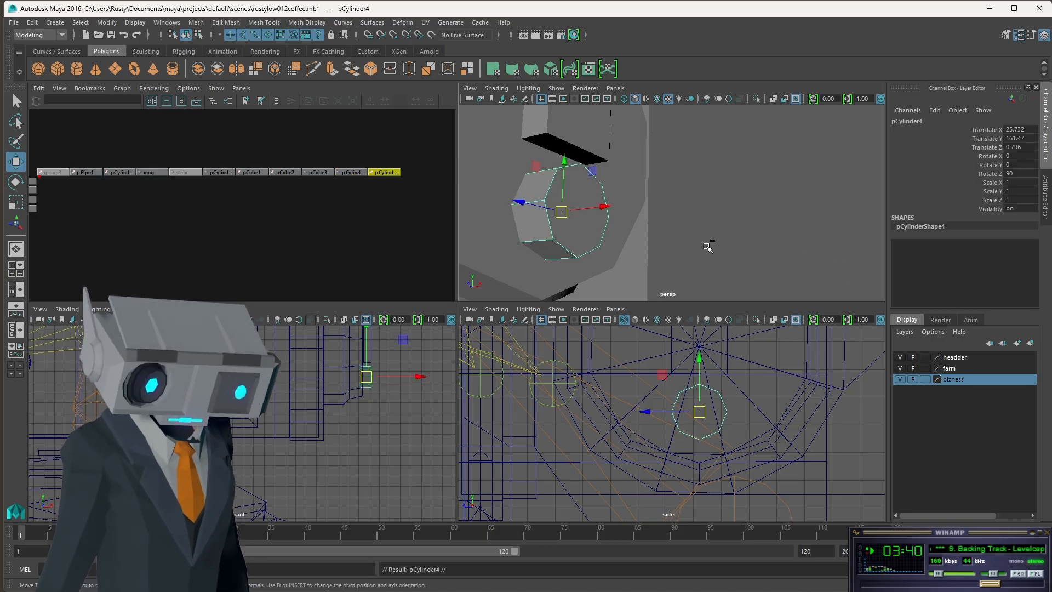
drag(602, 208, 650, 205)
Step: Restore the original small cylinder's cap subdivisions to 1
click(529, 212)
click(921, 244)
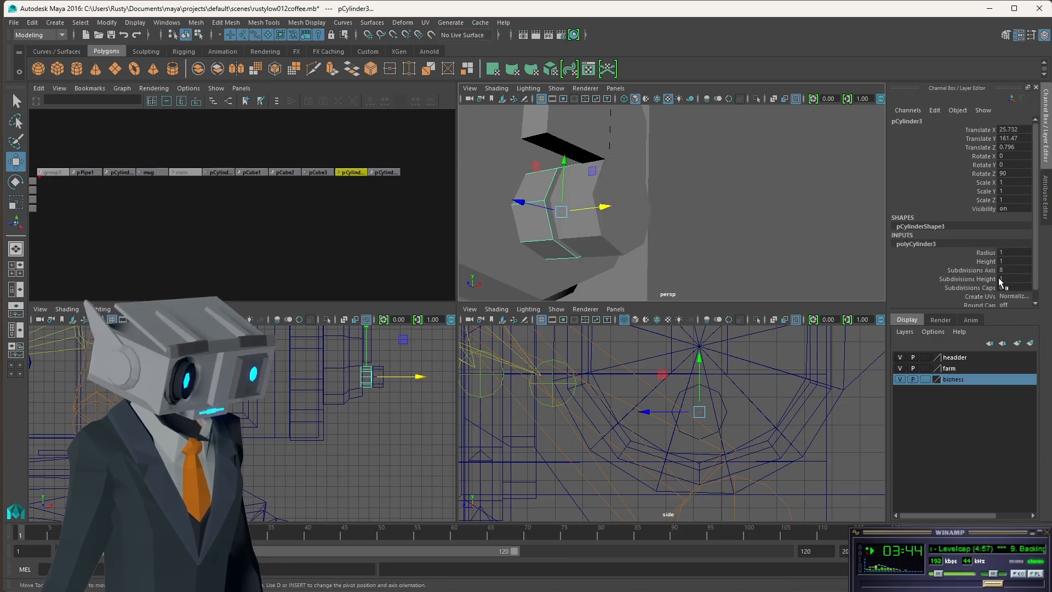
click(1007, 288)
text(1)
key(Return)
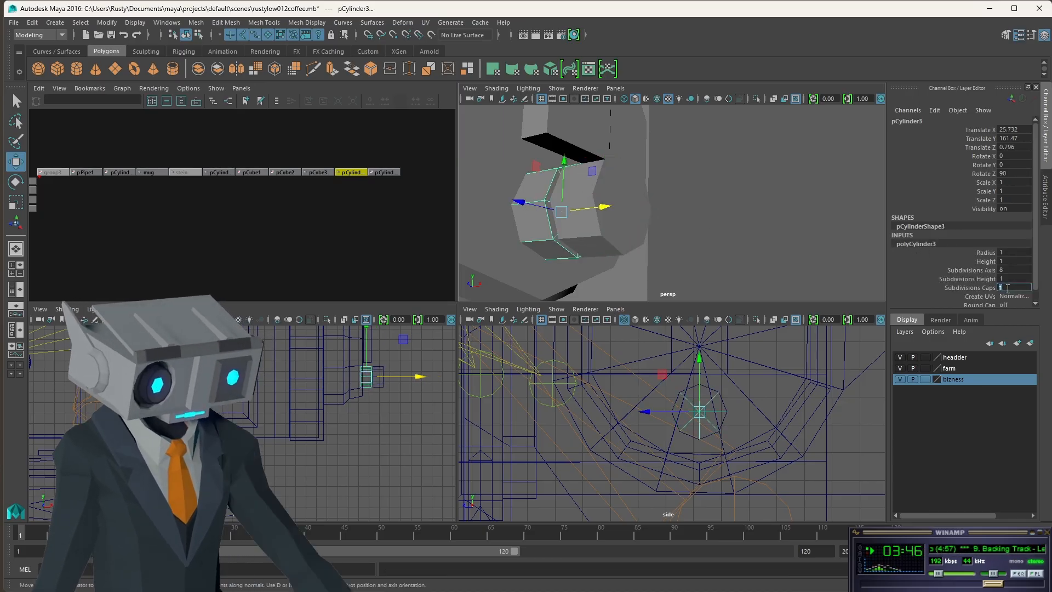
Step: Select and delete the outward-offset duplicate cylinder
click(629, 193)
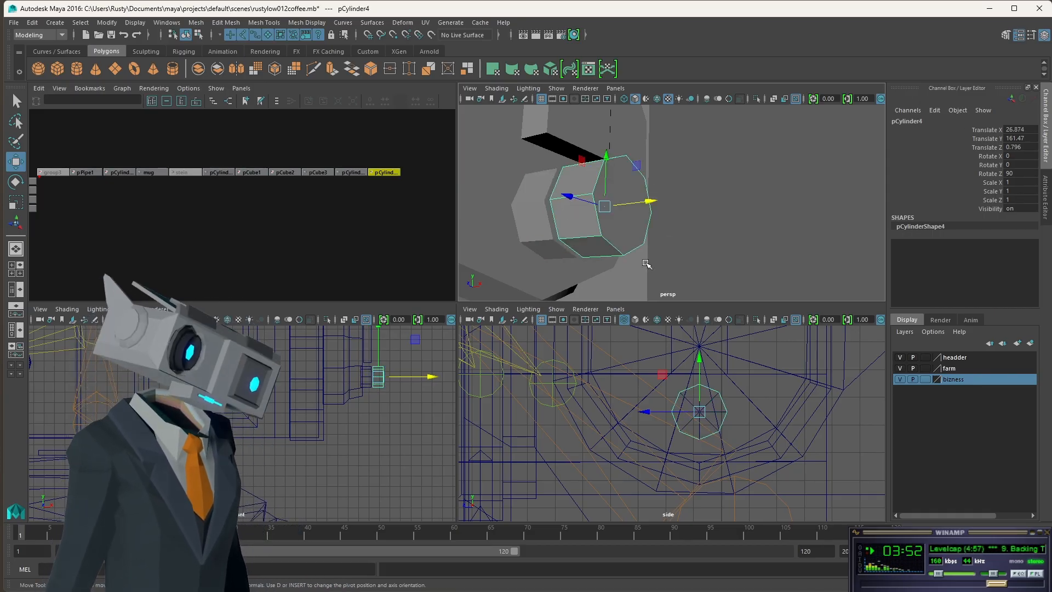
click(690, 251)
click(629, 234)
key(Delete)
Step: Extrude the front side face of the small eight-sided ear cylinder with a local Z translation of about 0.287
click(567, 224)
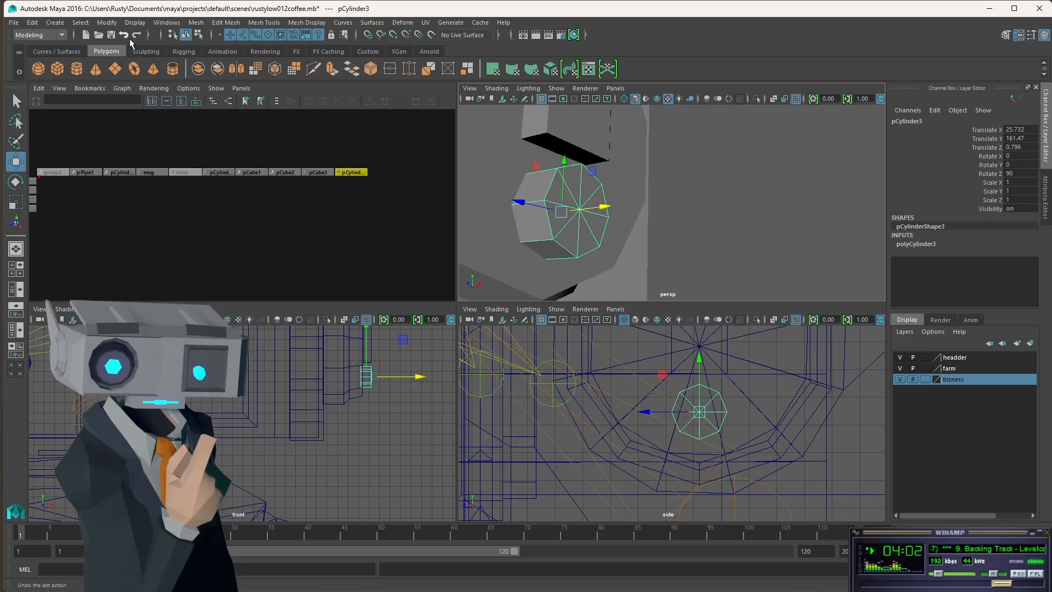
click(199, 35)
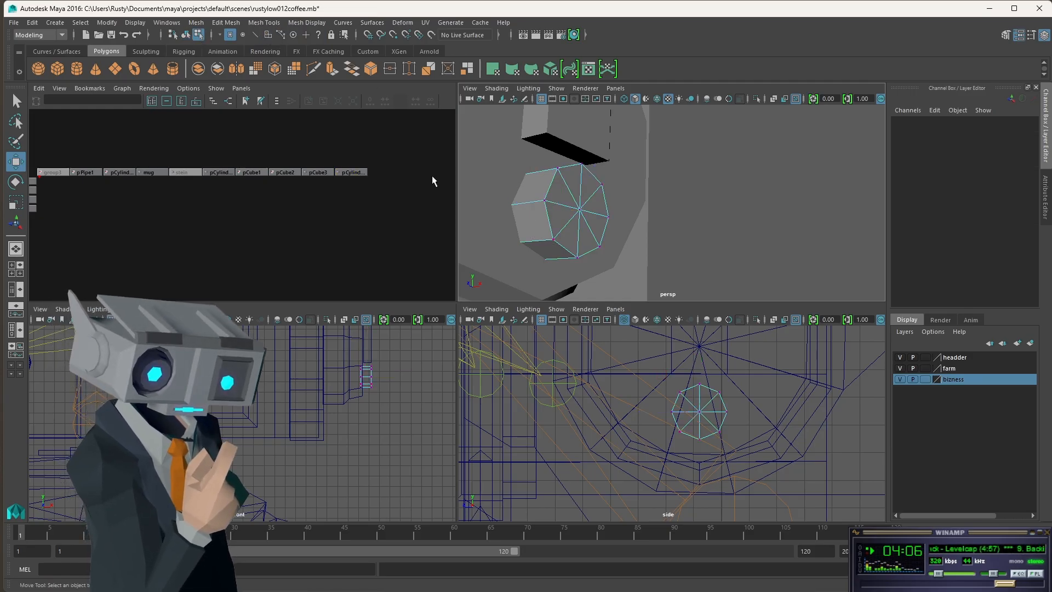
click(268, 34)
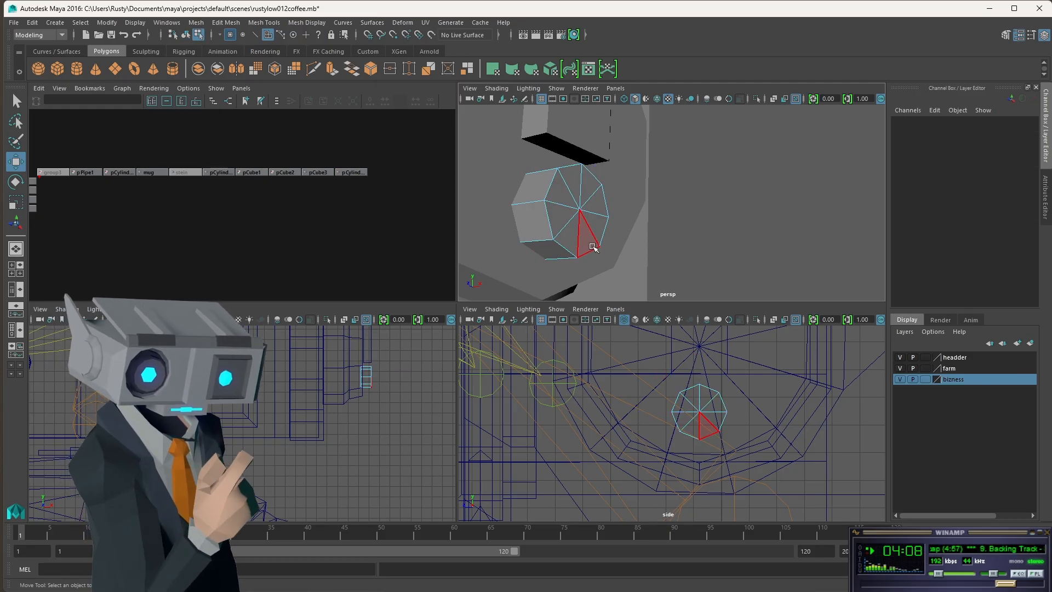
click(534, 229)
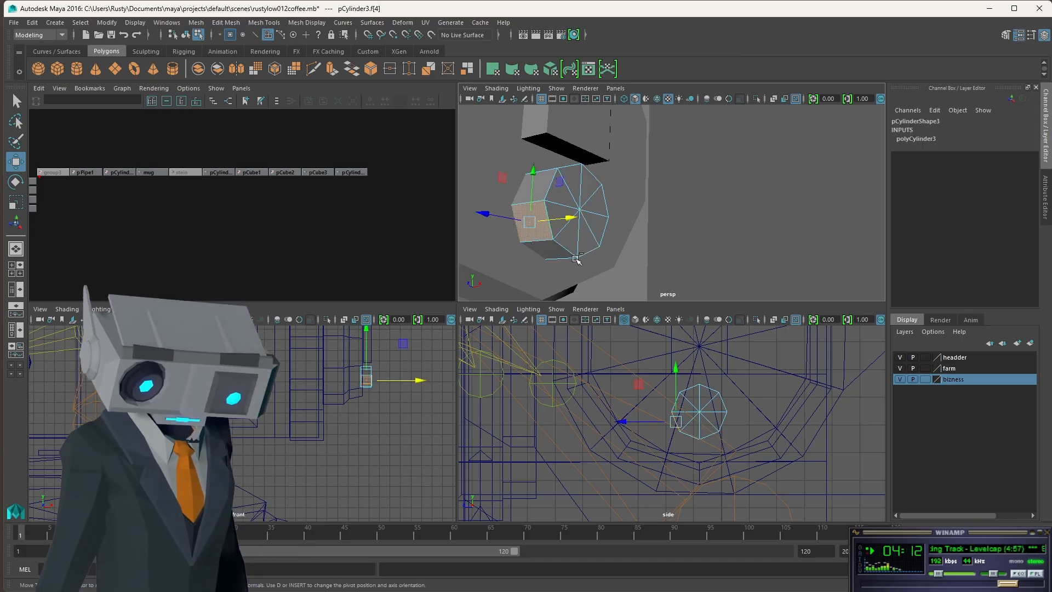
key(ctrl+e)
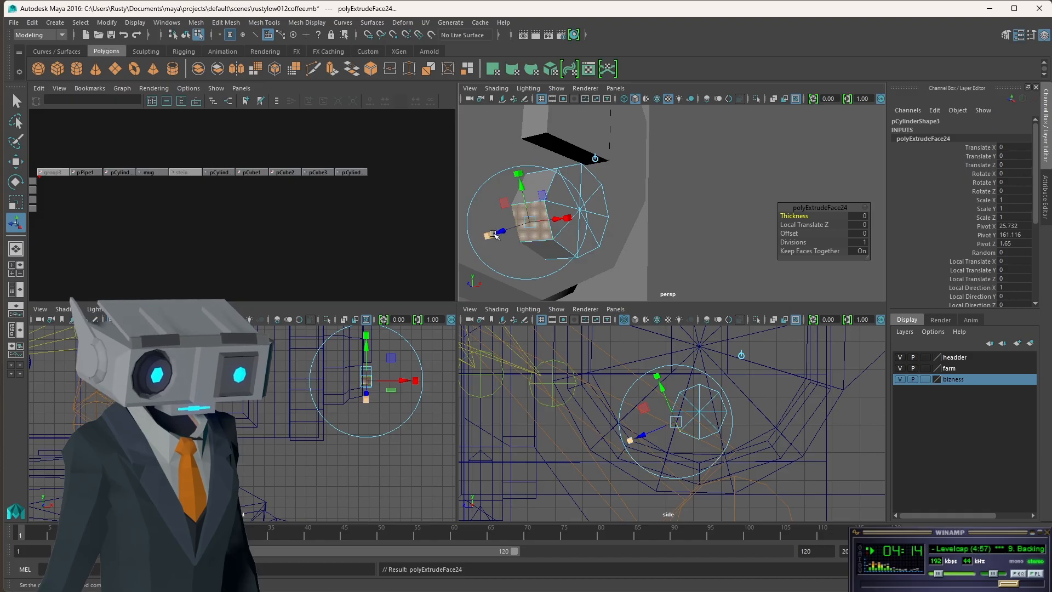
drag(500, 233, 511, 230)
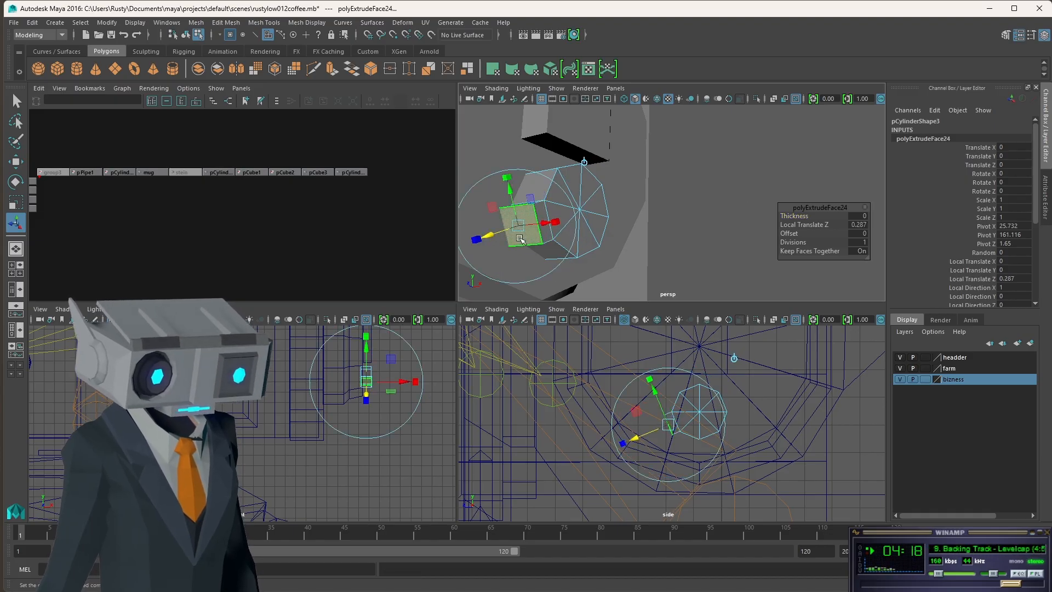
drag(520, 225, 514, 232)
key(ctrl+z)
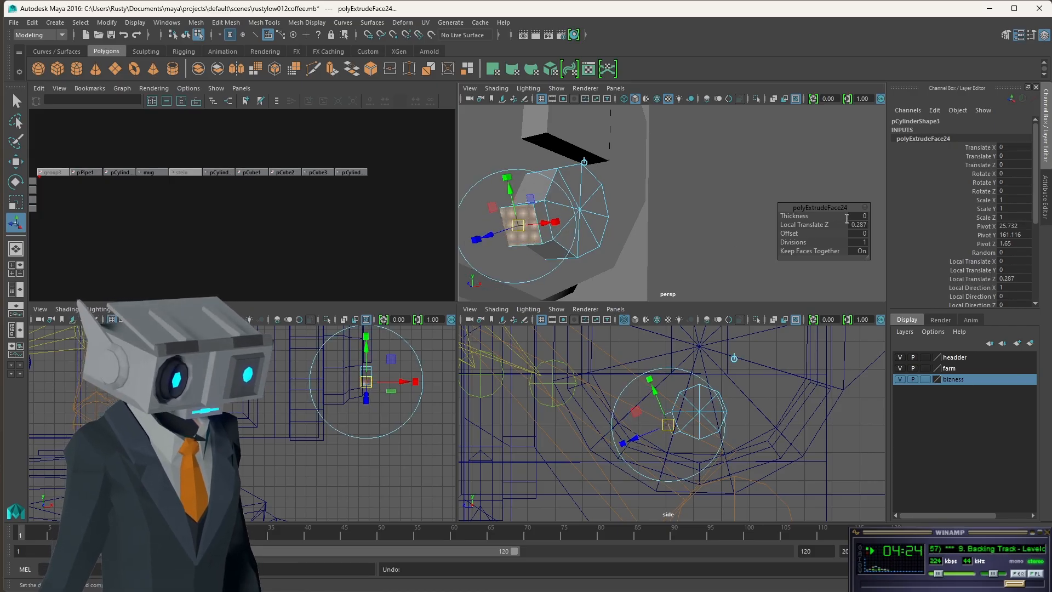
Step: Set the side-face extrusion's thickness to 0.1 and its offset to 0.2
drag(798, 216, 802, 218)
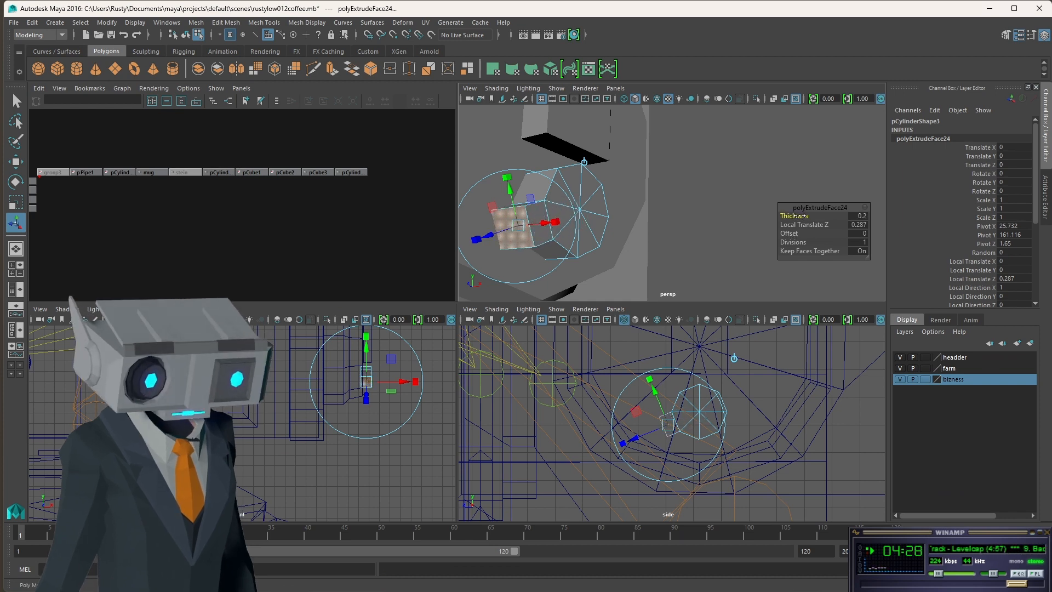
click(859, 216)
text(.1)
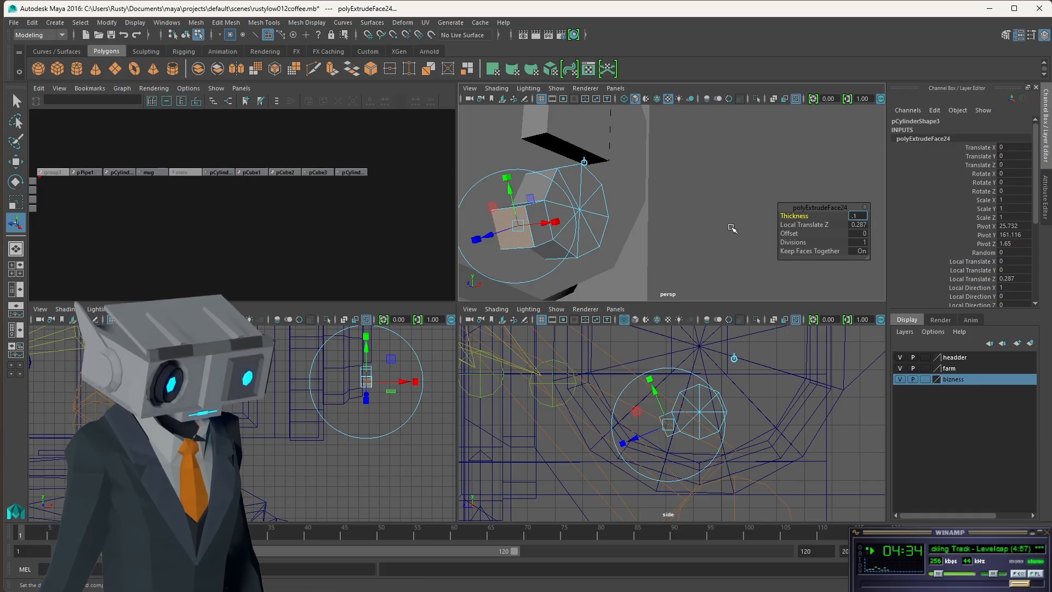
key(Tab)
key(Tab)
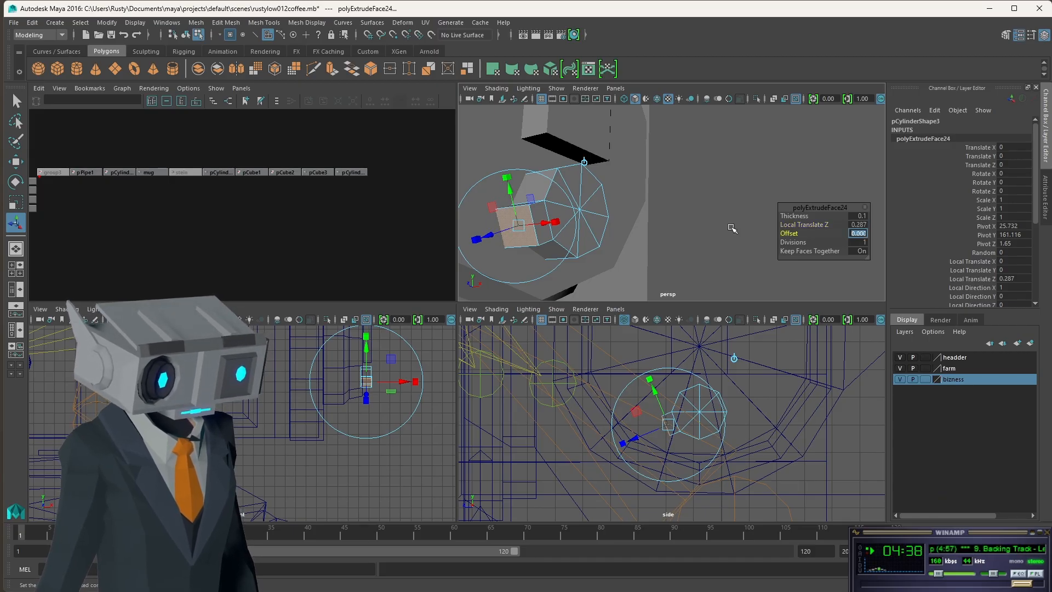
key(Tab)
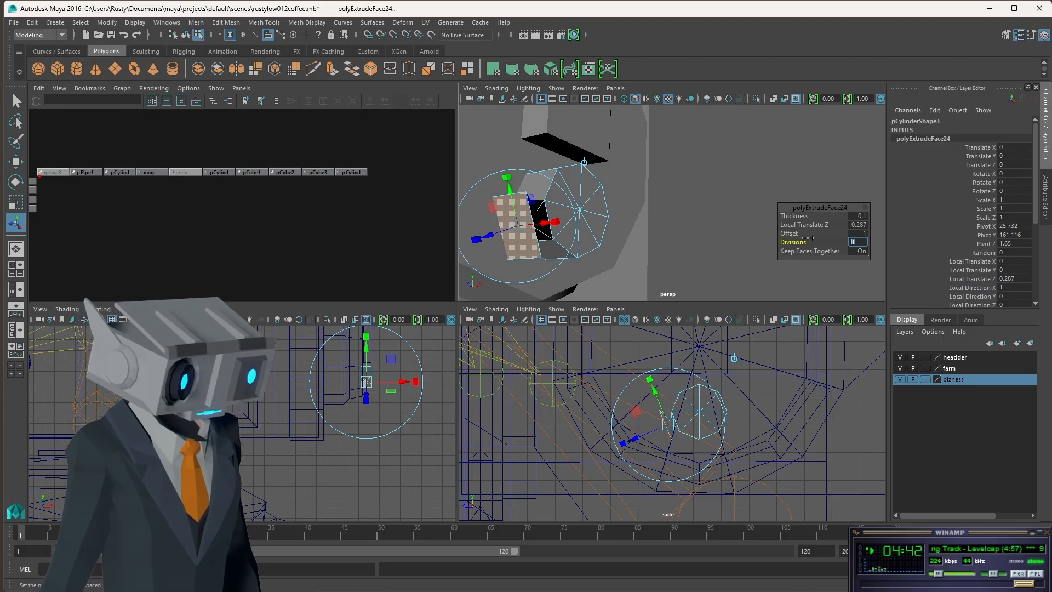
drag(798, 234, 790, 234)
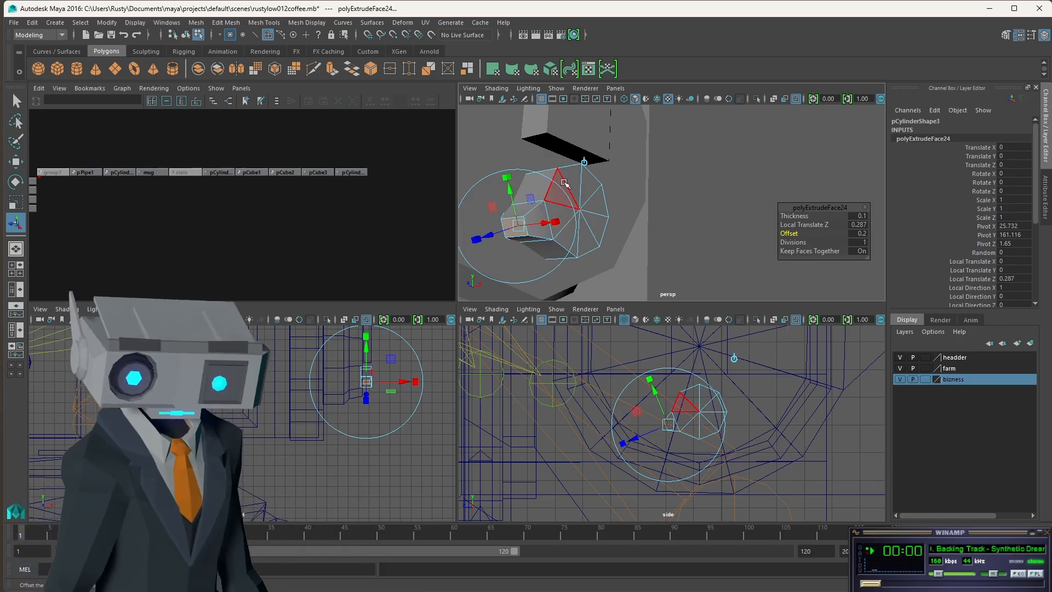
Step: Narrow the extruded end face along its width until it is roughly square, then deselect it
alt+drag(562, 250, 557, 231)
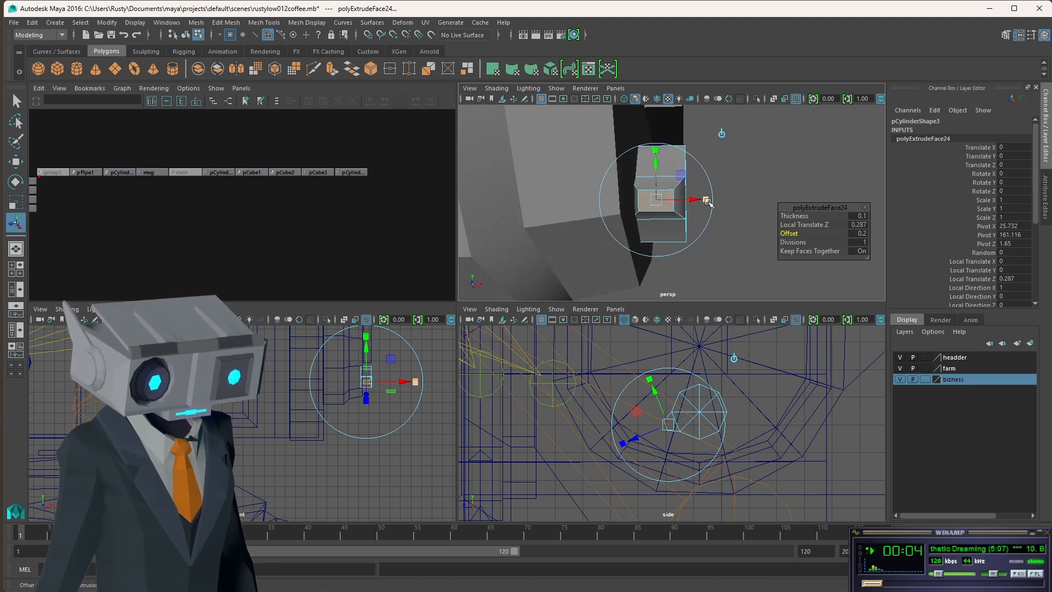
drag(707, 202, 693, 200)
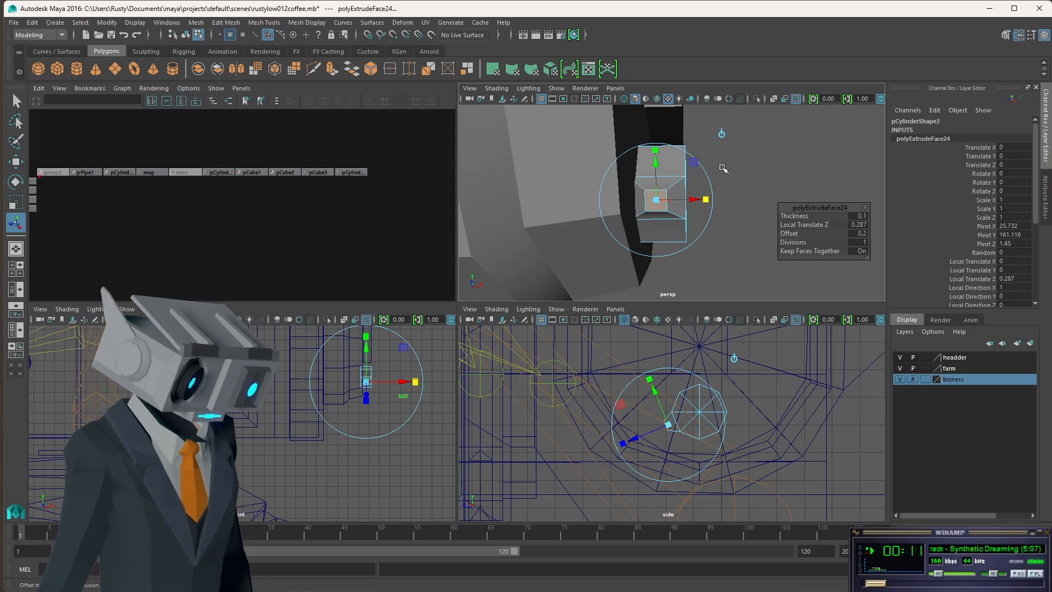
click(749, 173)
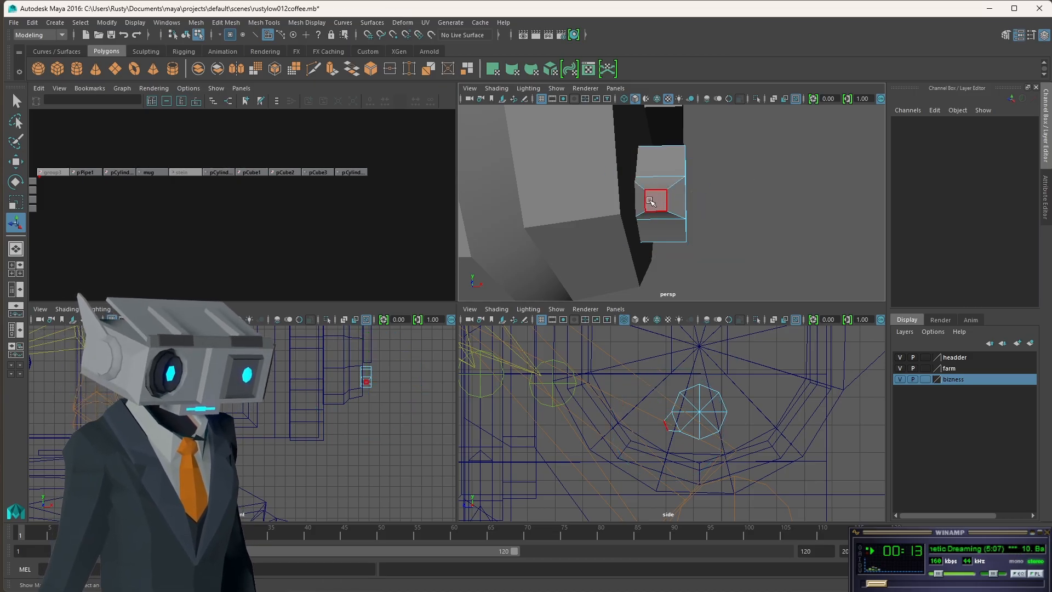
scroll(659, 200, down, 5)
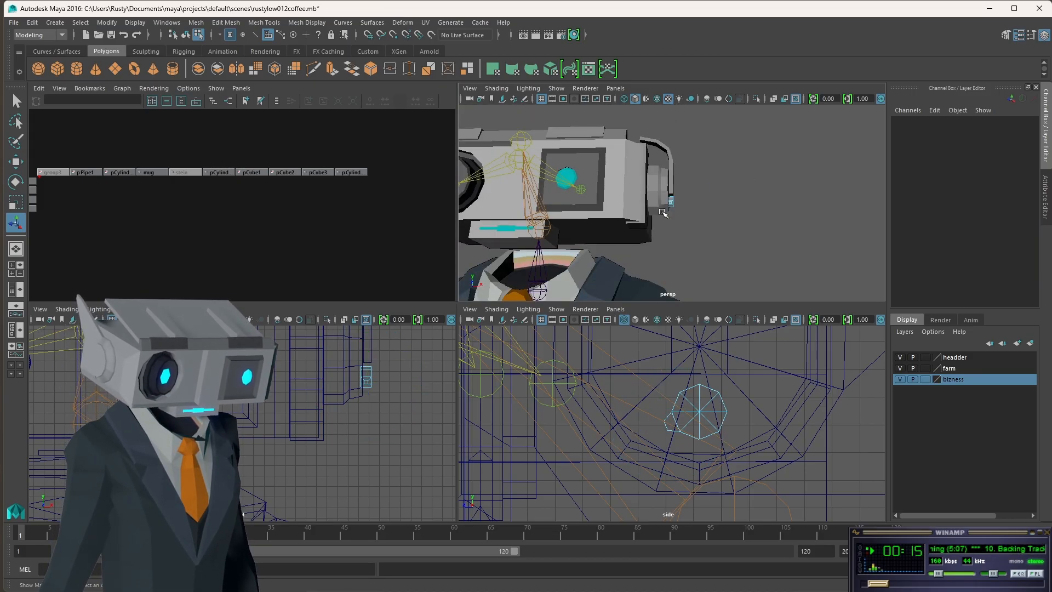
scroll(663, 213, up, 5)
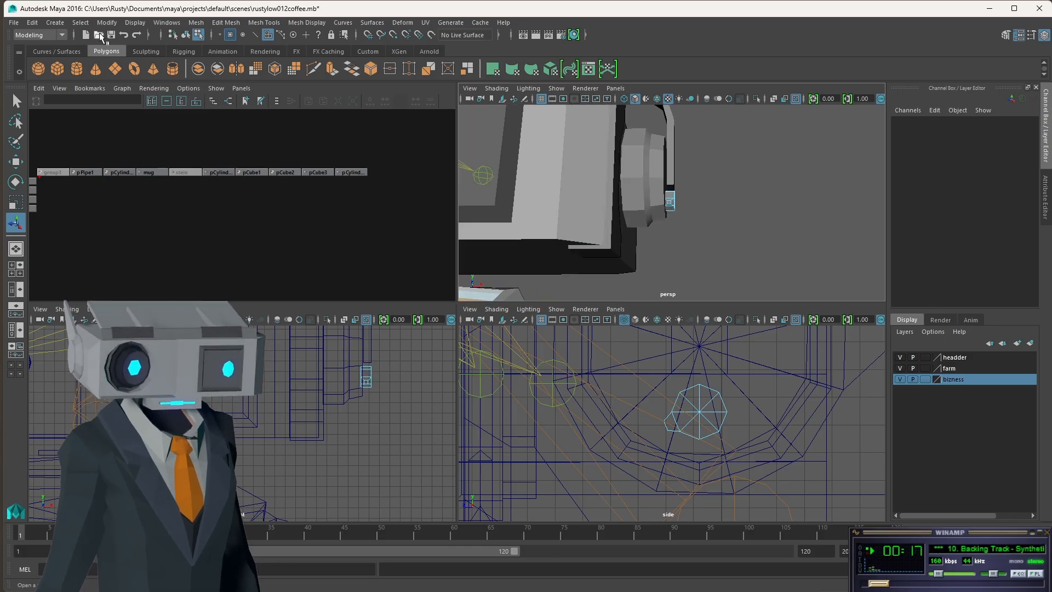
Step: Create a 4 × 4 × 4 cube and move it in front of the head to about X 7.632, Y 152.017, Z 17.197
click(57, 68)
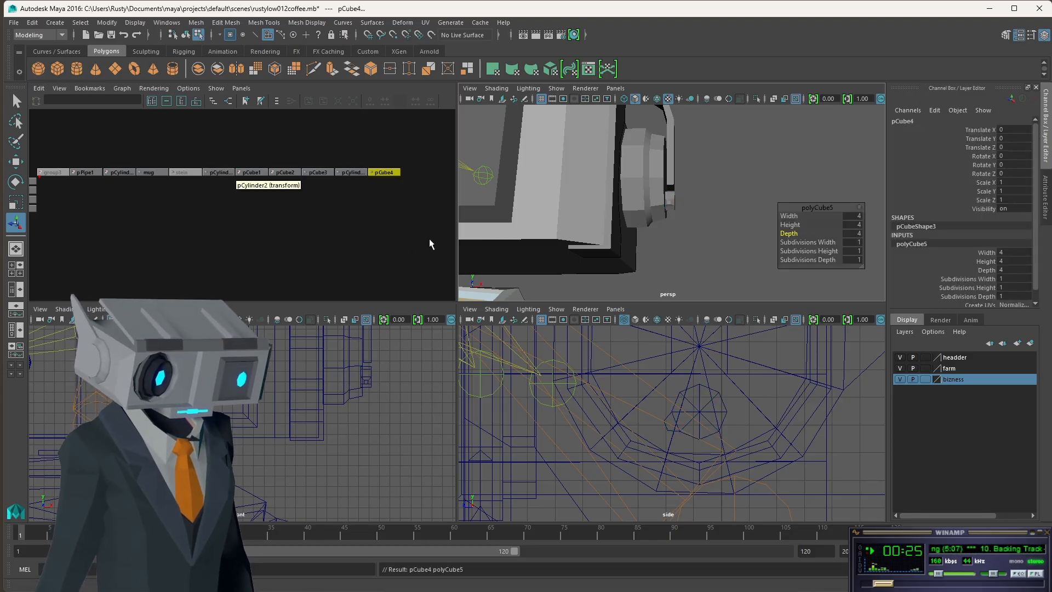
key(a)
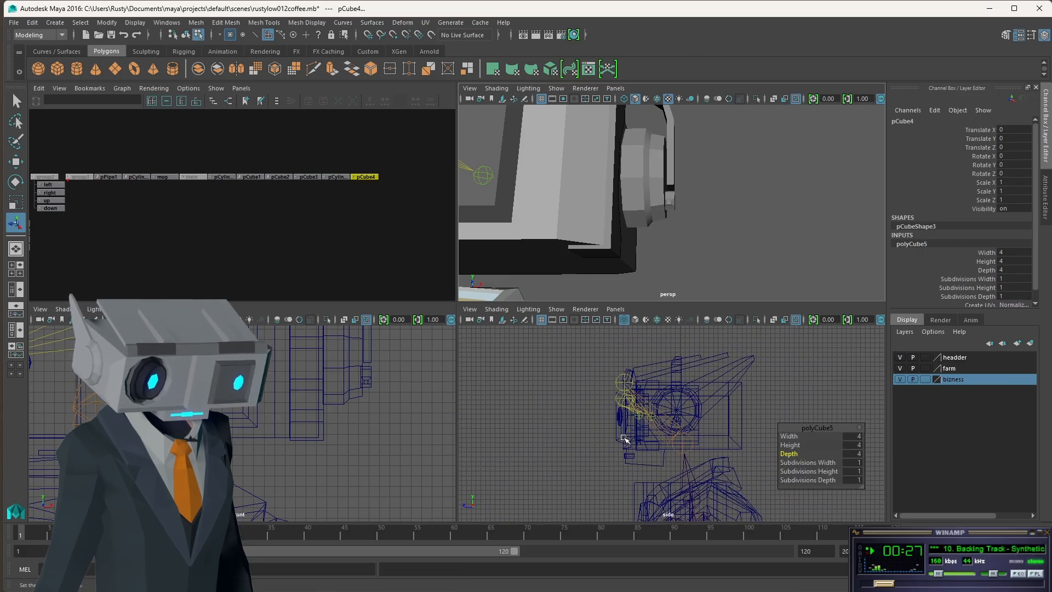
key(w)
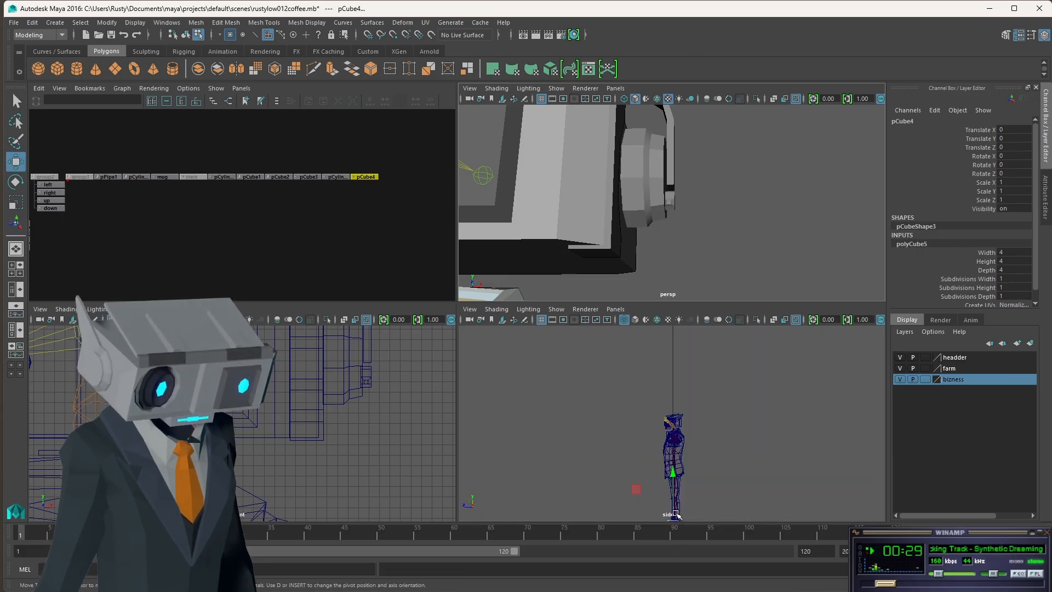
drag(672, 478, 675, 397)
mouse_move(623, 422)
mouse_down()
mouse_move(573, 422)
mouse_move(613, 423)
mouse_up()
scroll(329, 423, down, 3)
drag(242, 379, 200, 457)
Step: Lower the new cube below the mouth to about 149.582 in Y
scroll(570, 230, down, 6)
alt+drag(611, 210, 619, 225)
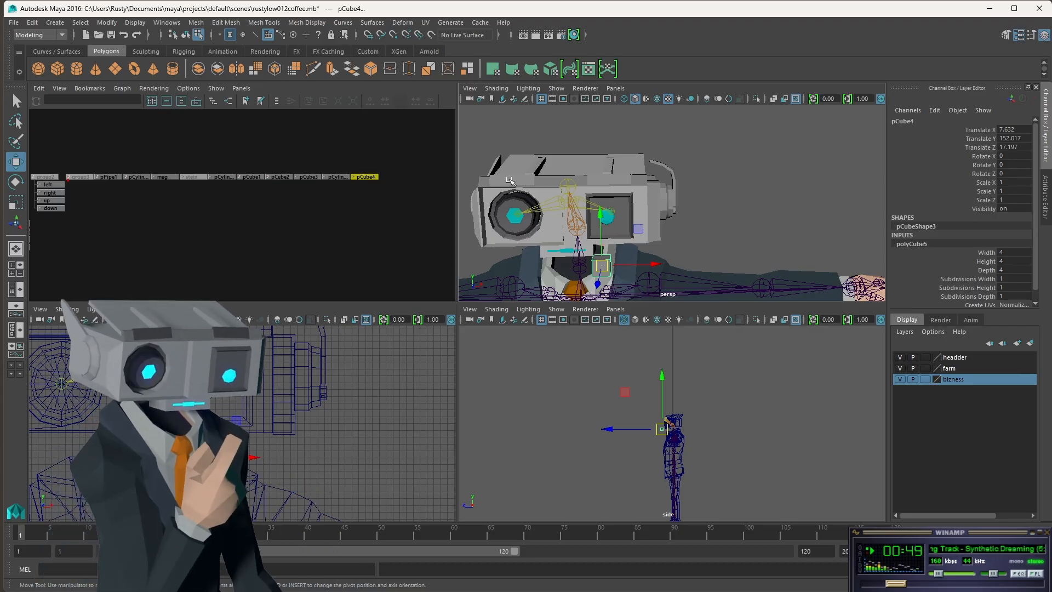
scroll(608, 253, up, 3)
alt+drag(584, 286, 733, 205)
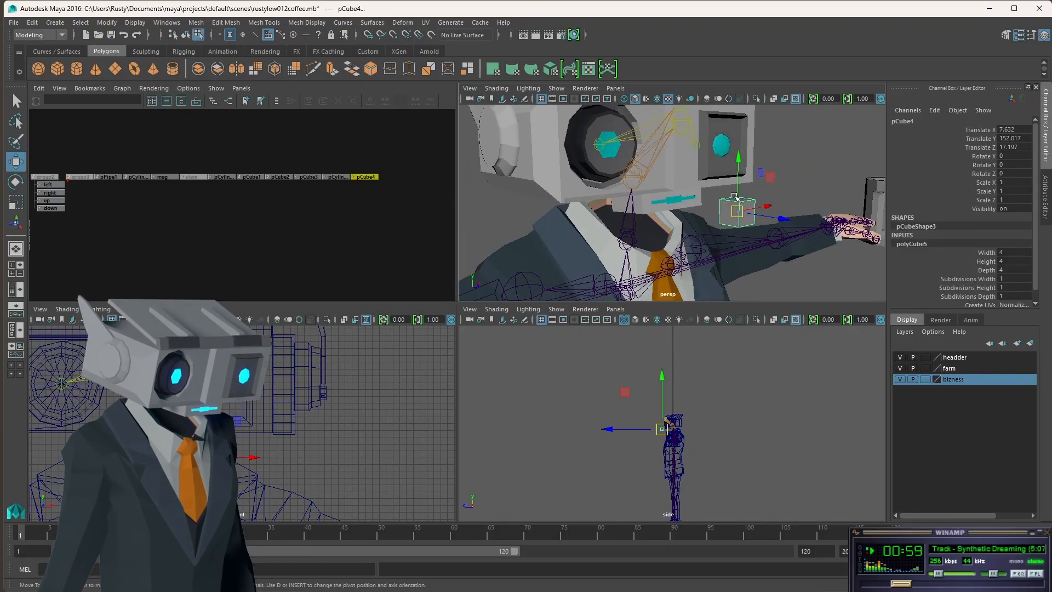
drag(738, 166, 690, 207)
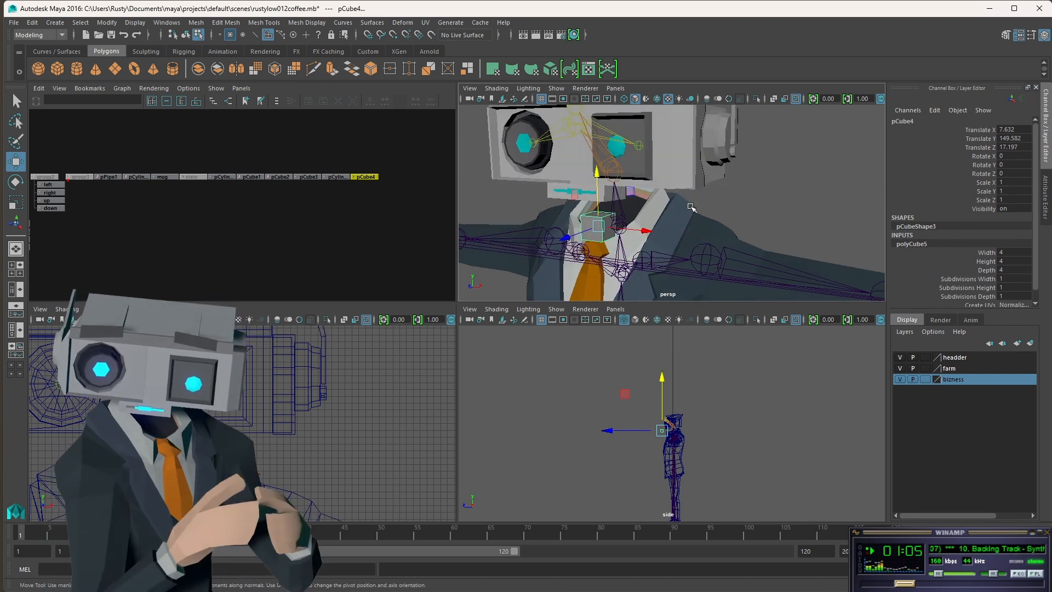
Step: Scale the cube down uniformly to about 0.351
key(r)
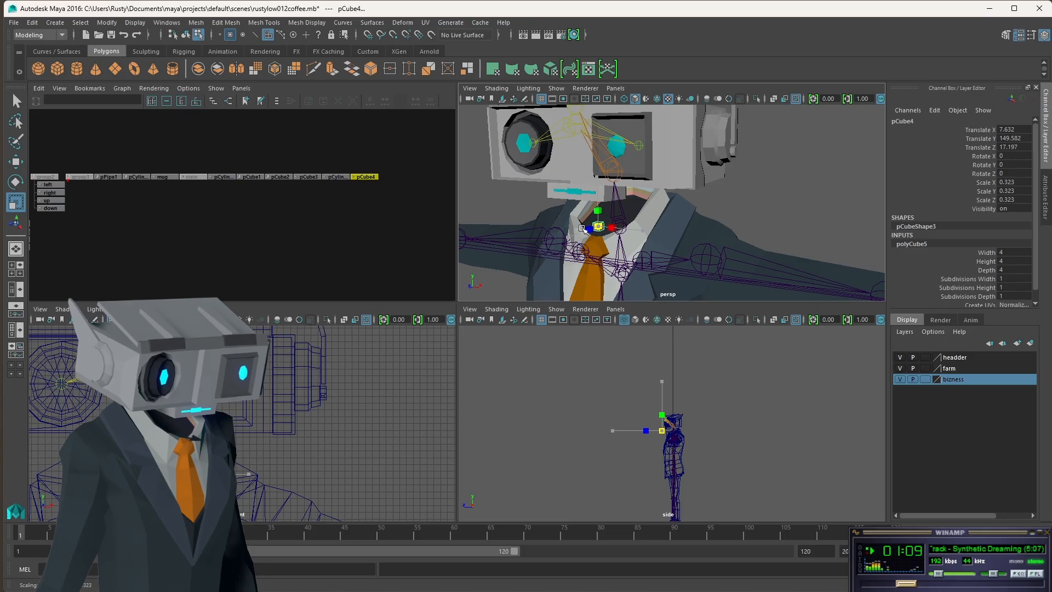
alt+drag(599, 223, 630, 219)
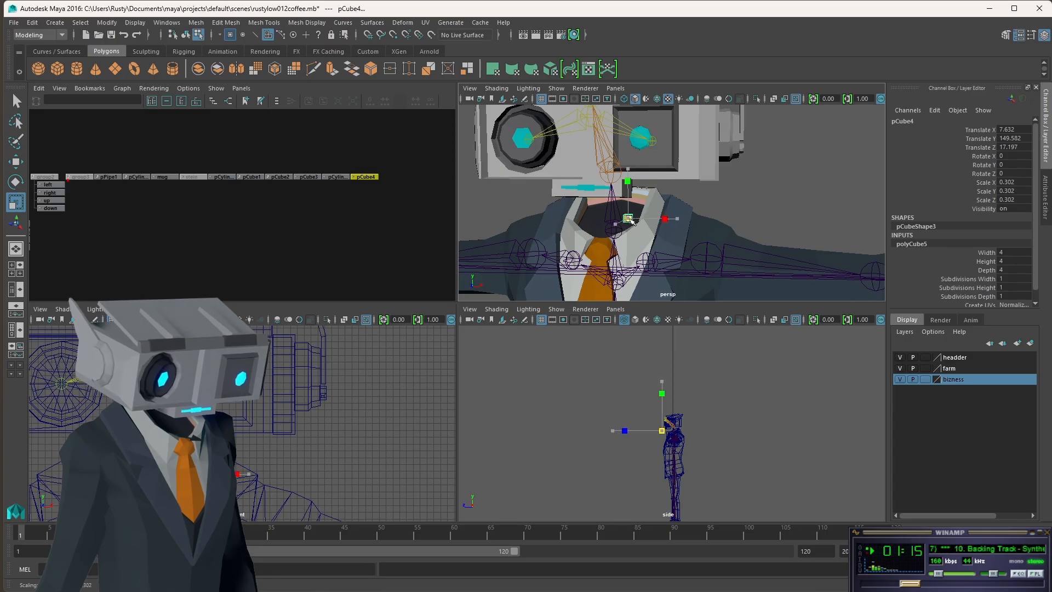
mouse_move(688, 193)
alt+mouse_down()
mouse_move(625, 167)
mouse_move(661, 196)
mouse_move(693, 192)
alt+mouse_up()
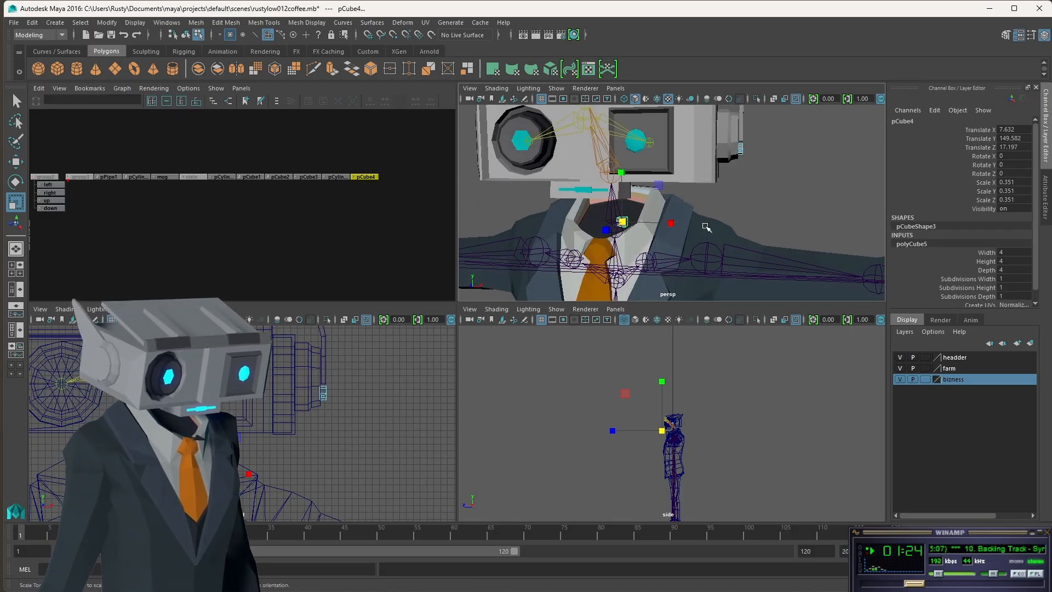
Step: Return to object selection and select the small ear cylinder together with the cube to compare their positions from the side
click(185, 35)
click(624, 222)
click(770, 201)
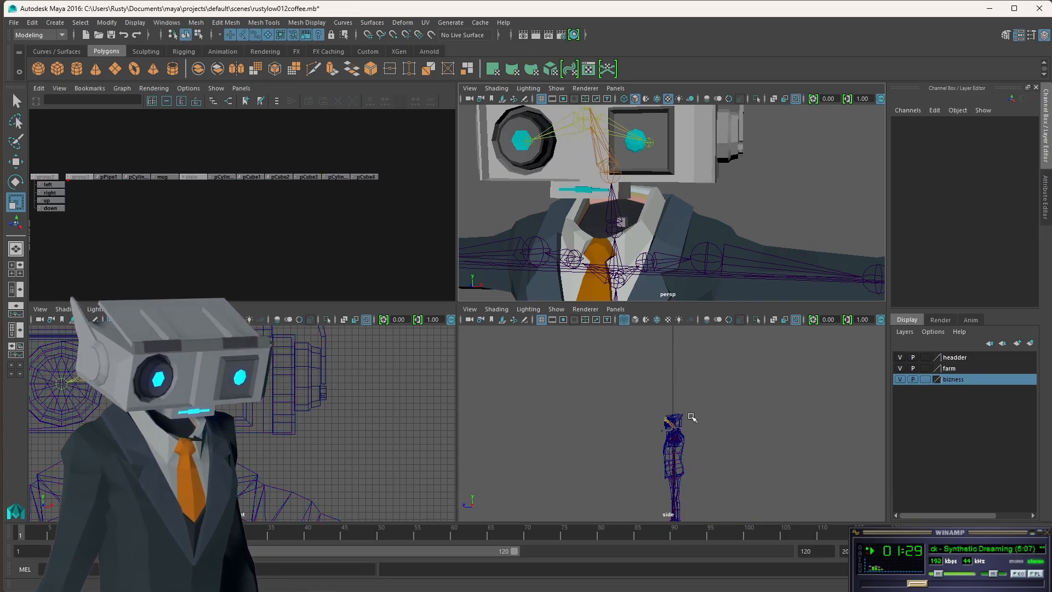
click(661, 431)
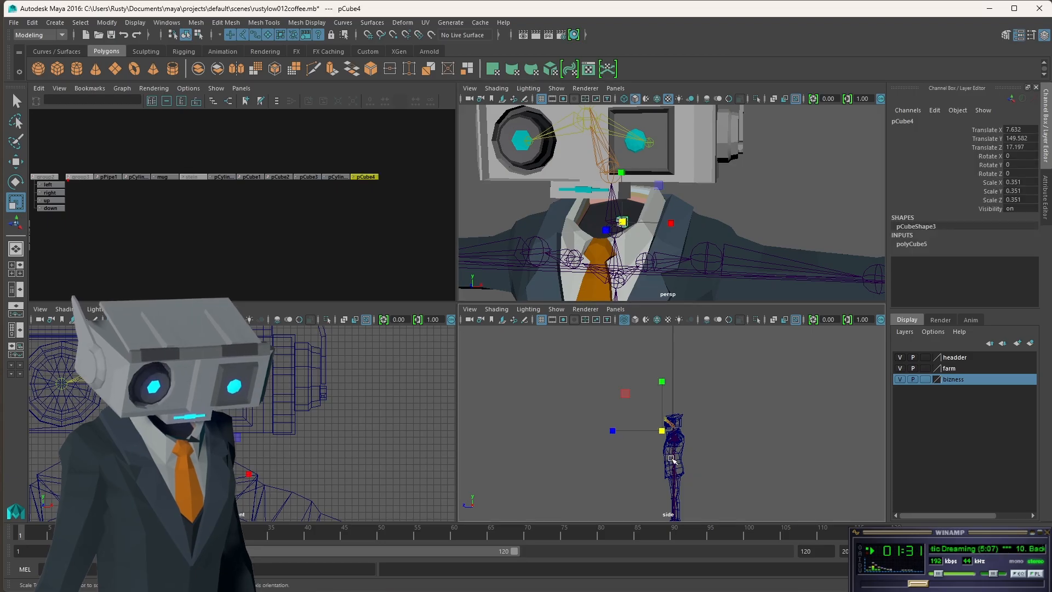
key(f)
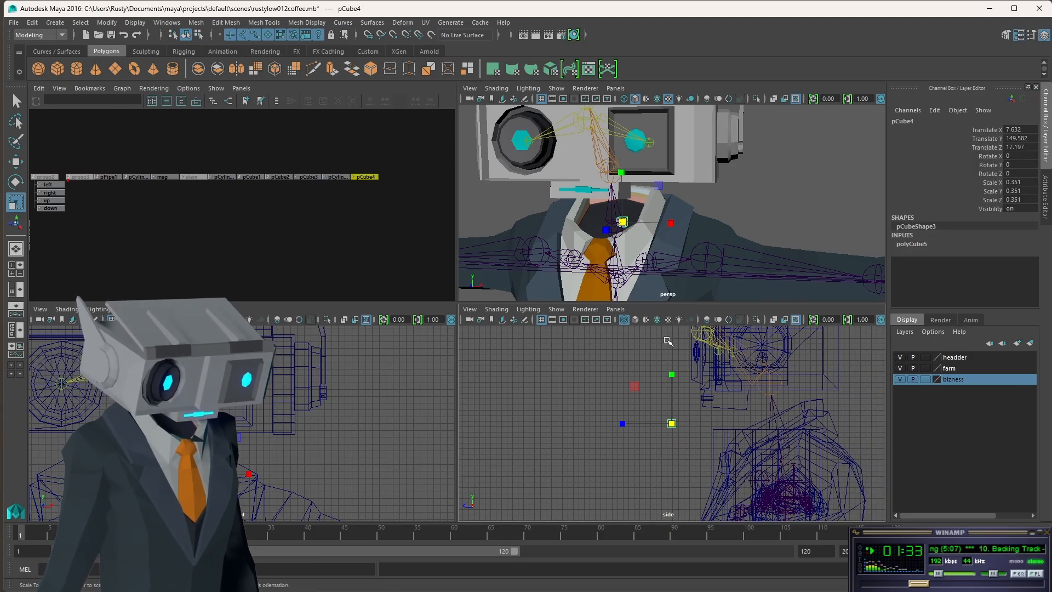
key(q)
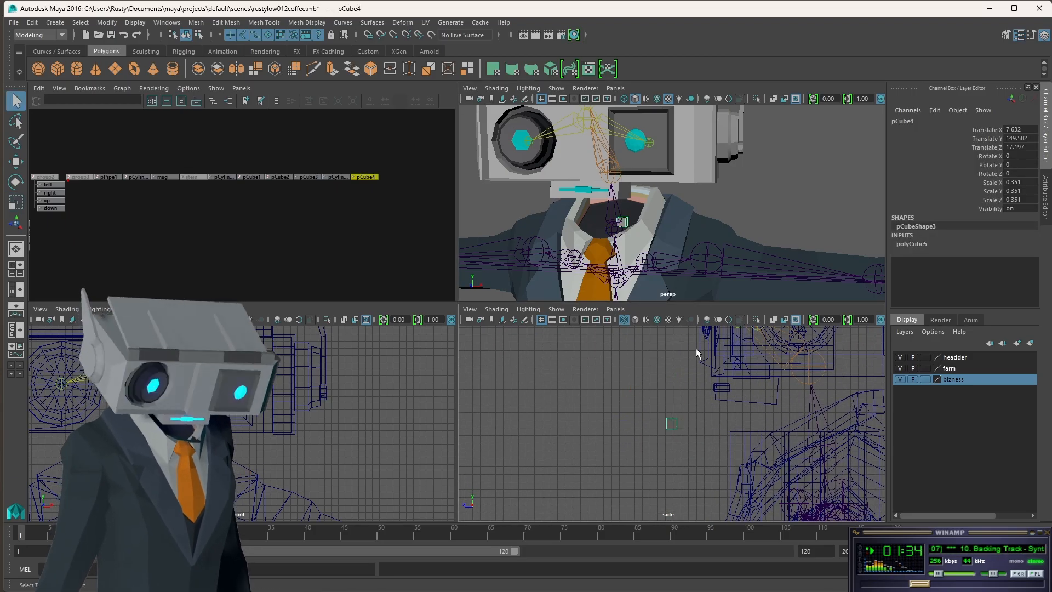
click(741, 146)
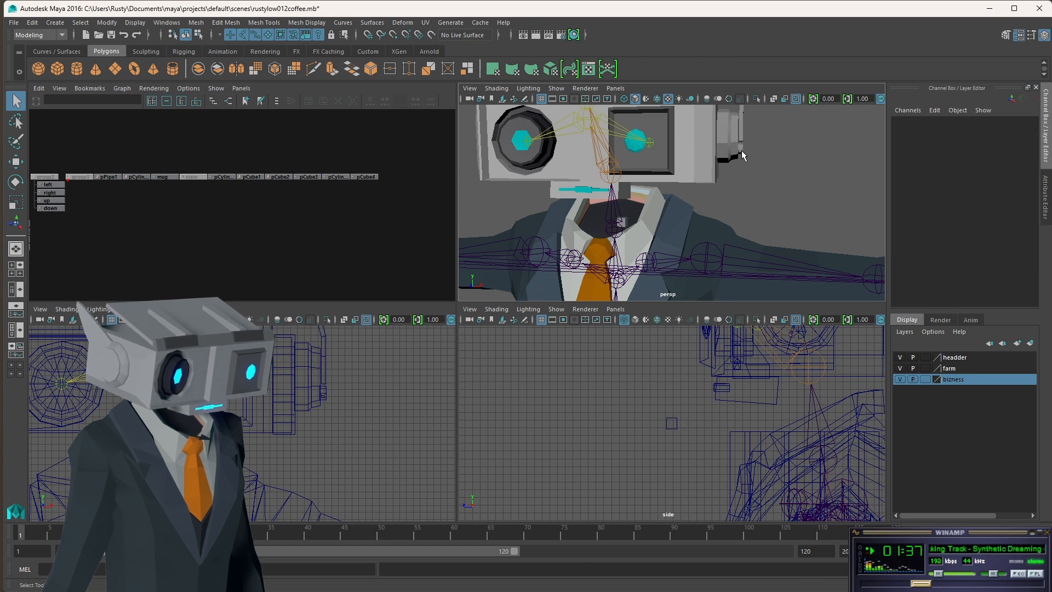
click(741, 151)
click(668, 421)
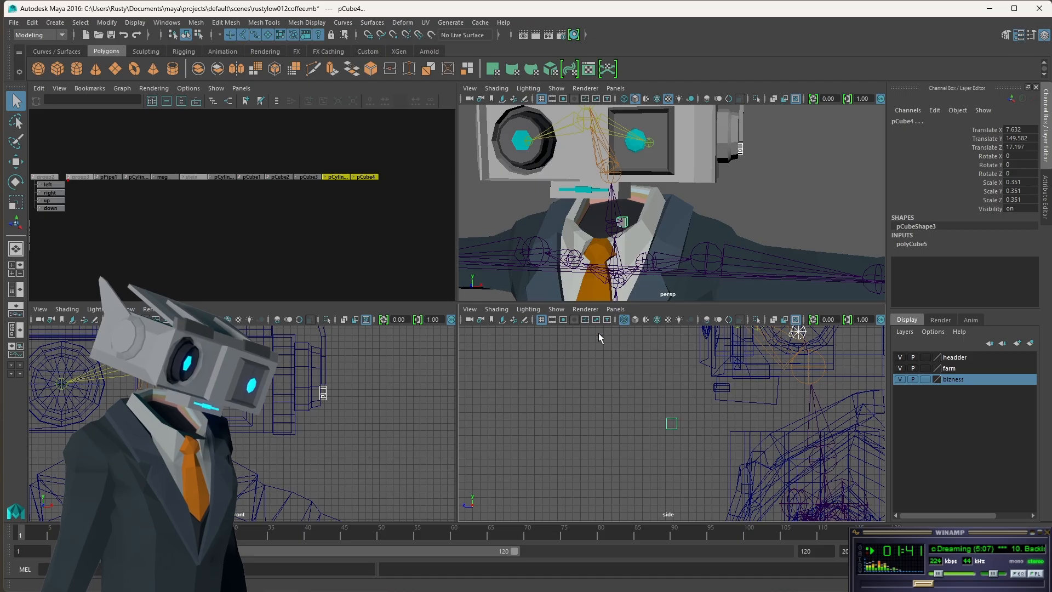
Step: Select only the small cube and rotate it about 18.2 degrees in X
click(699, 476)
click(676, 431)
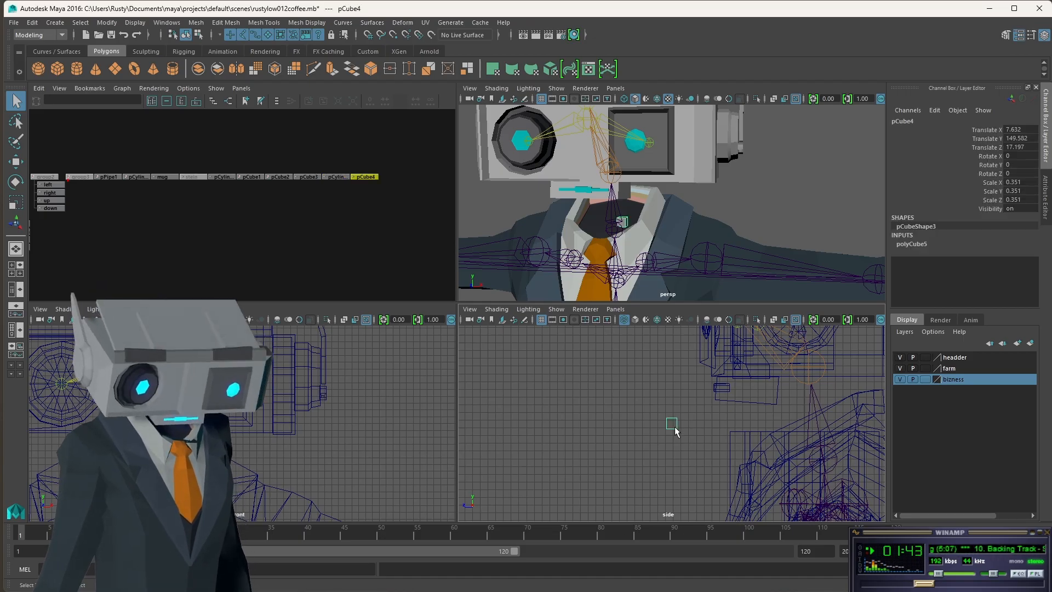
key(e)
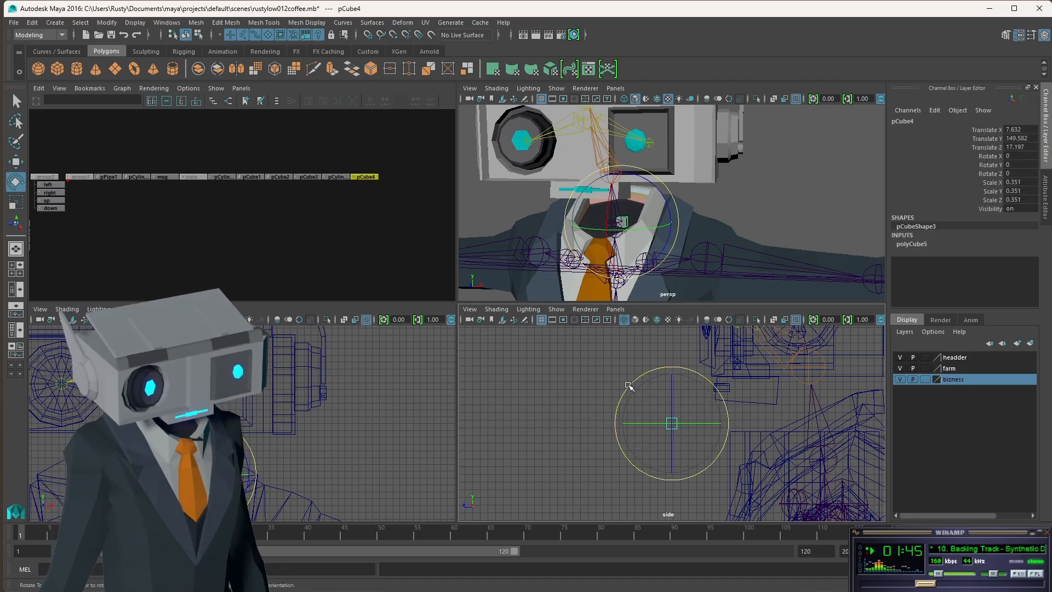
drag(629, 386, 623, 405)
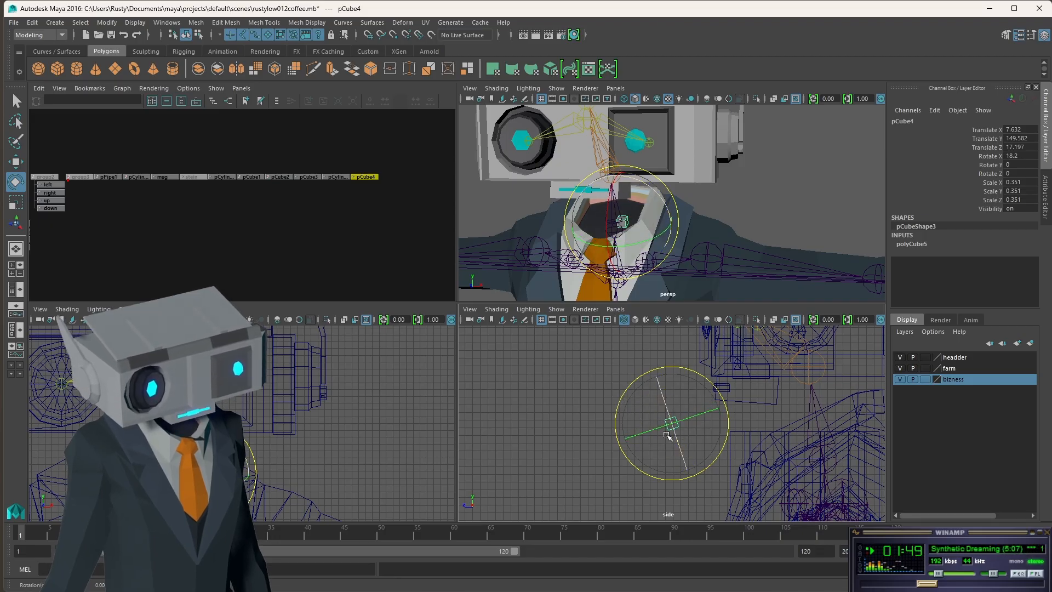
Step: Combine the small ear cylinder and the microphone cube into a single mesh
click(630, 426)
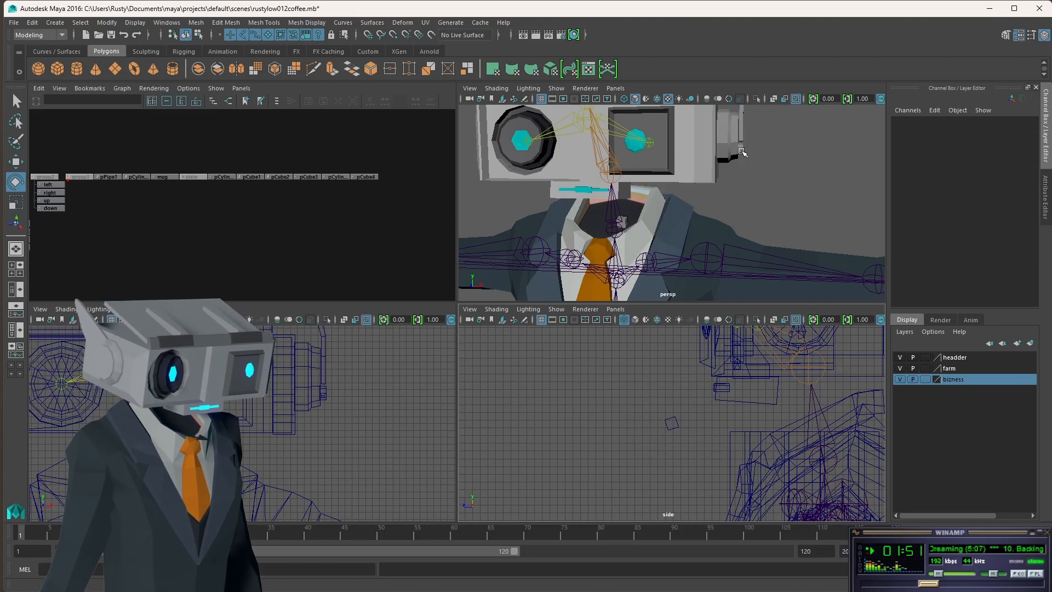
click(742, 152)
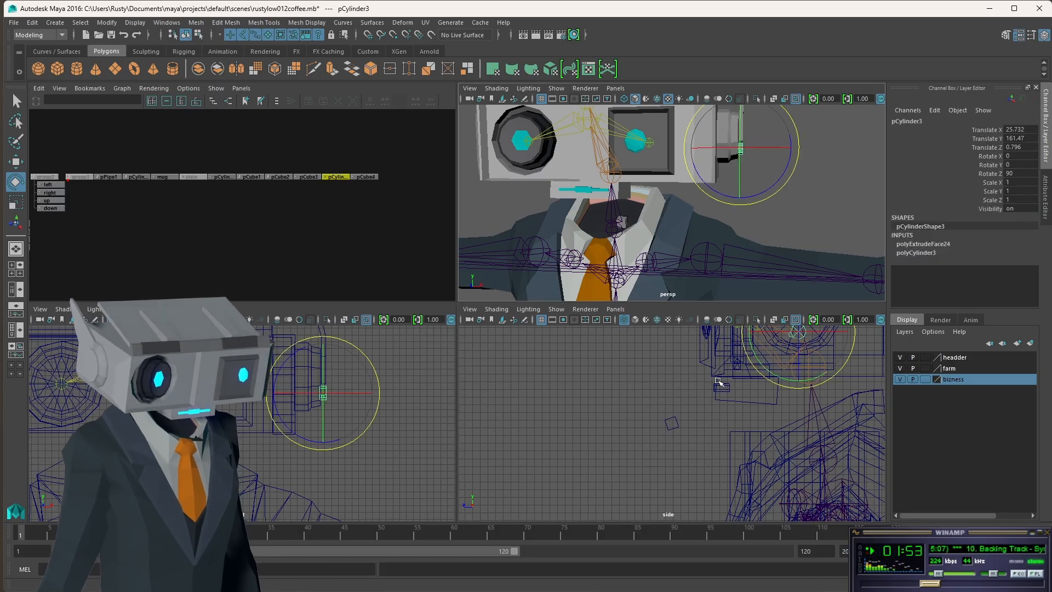
shift+click(673, 424)
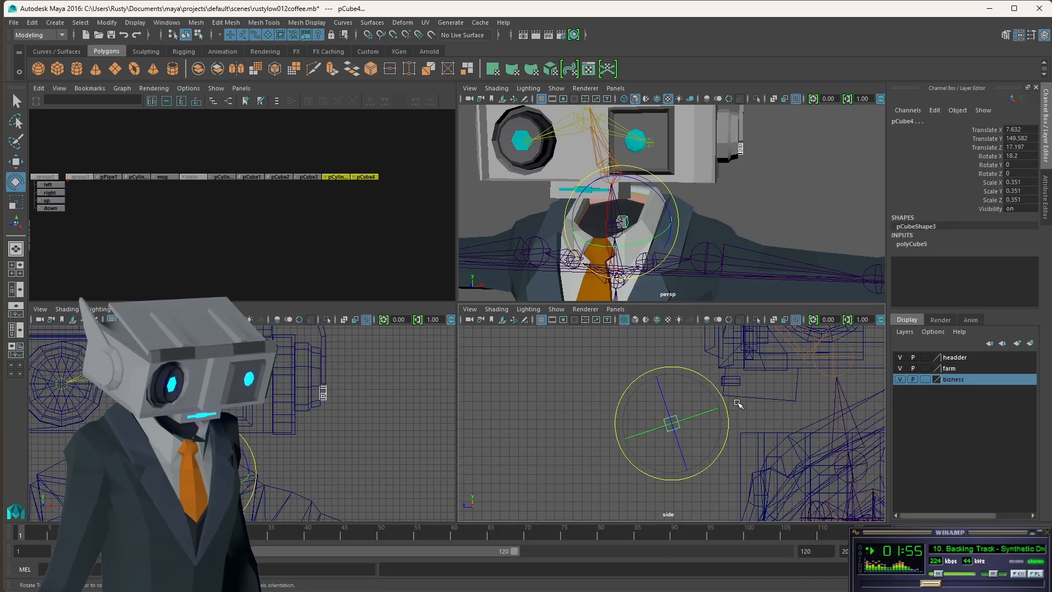
alt+middle_drag(774, 394, 722, 422)
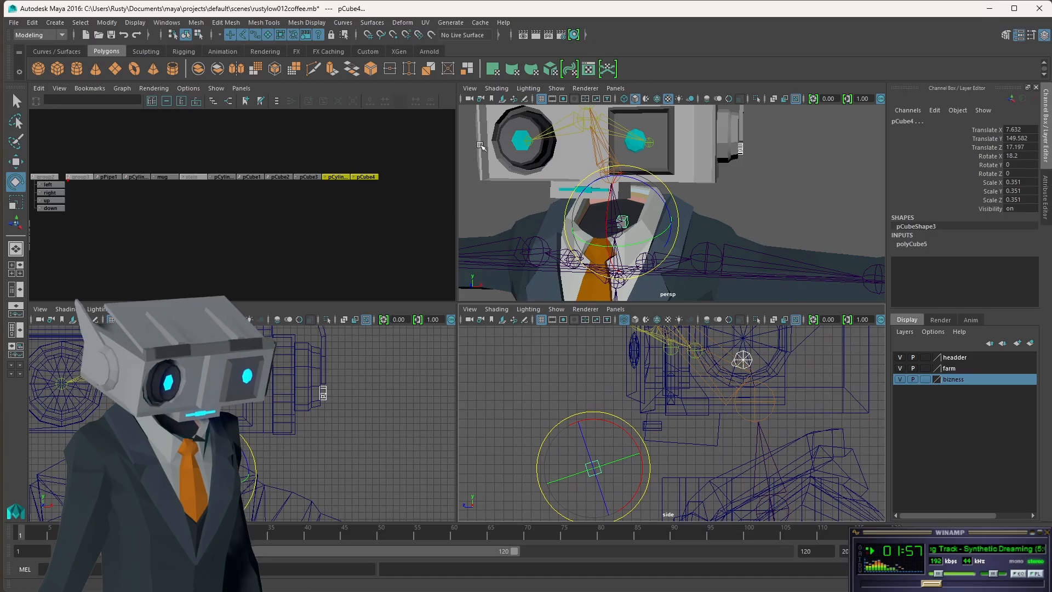
click(227, 23)
mouse_move(197, 22)
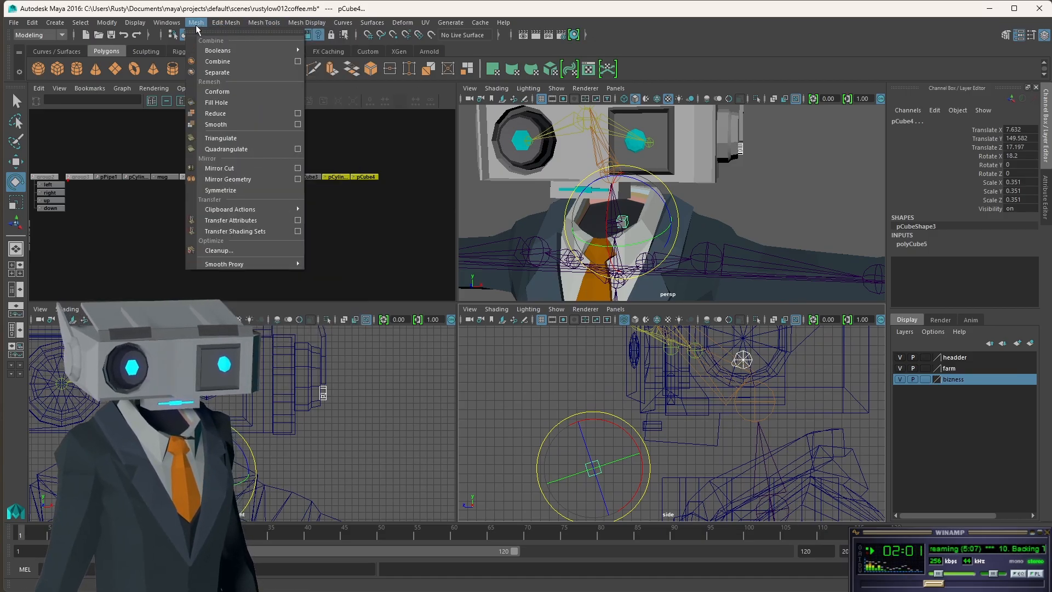
click(215, 62)
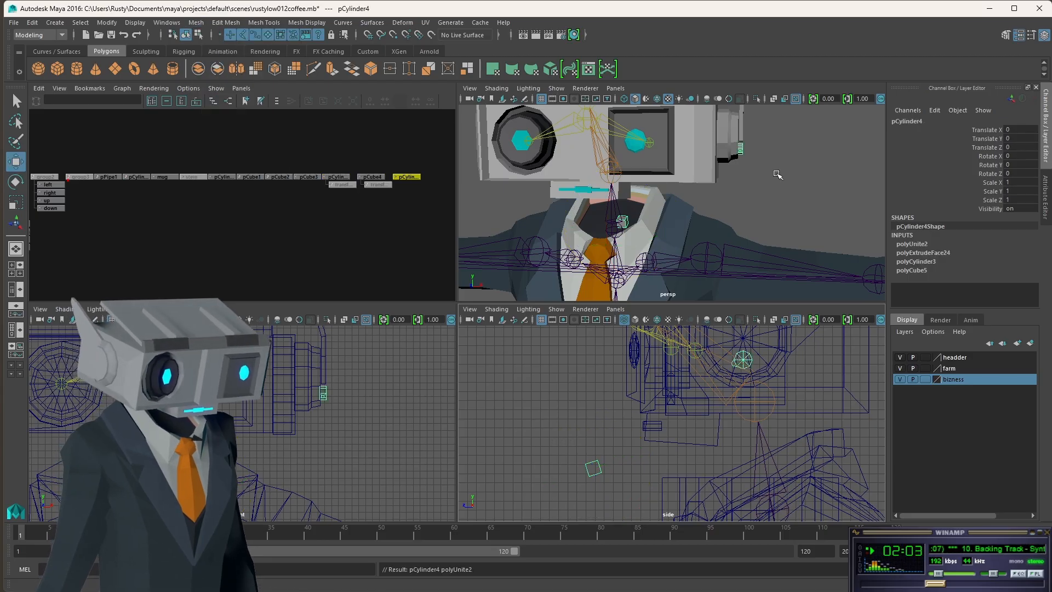
Step: Select the joint's front face on the ear cylinder together with a face of the microphone cube on the combined mesh
scroll(759, 163, up, 5)
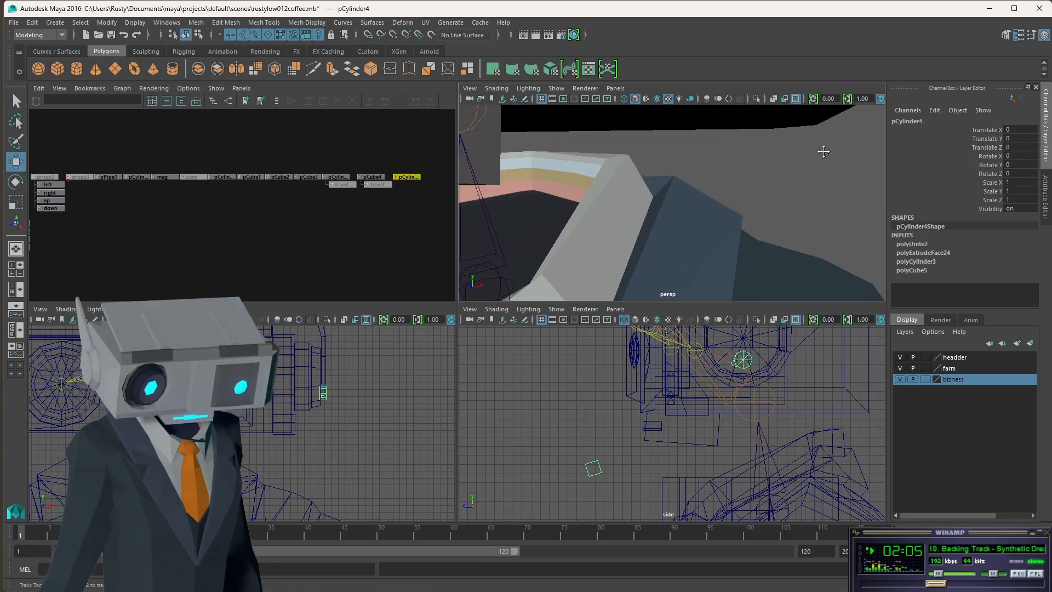
alt+middle_drag(824, 151, 603, 302)
click(711, 198)
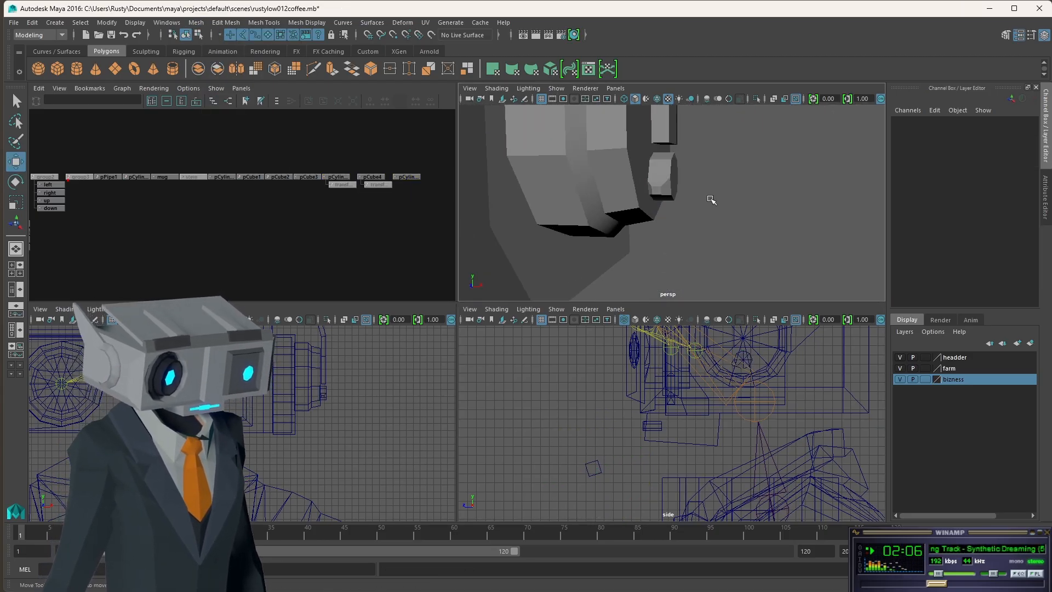
click(661, 187)
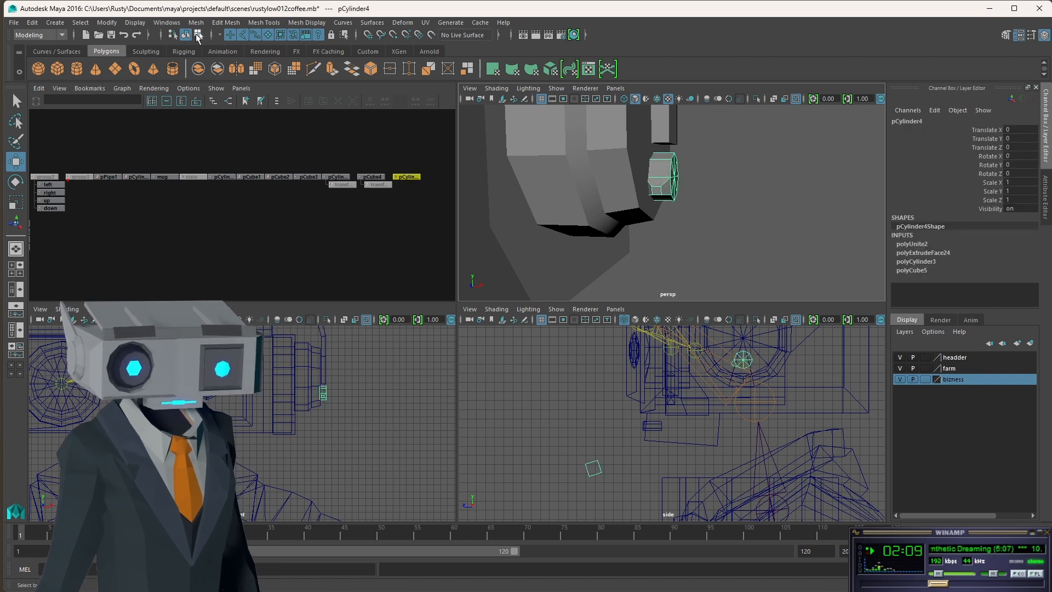
click(197, 35)
click(268, 35)
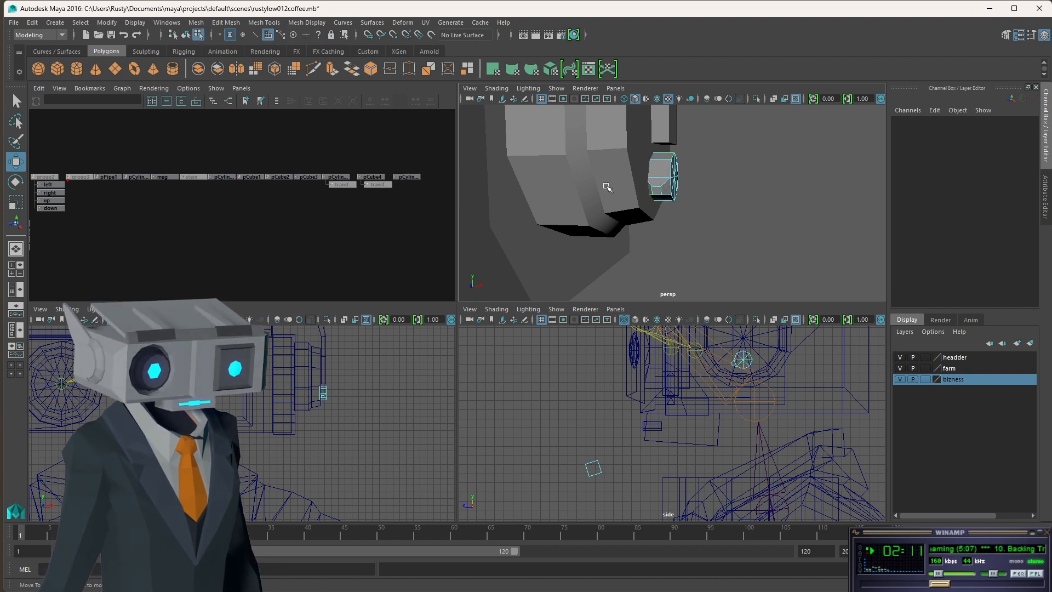
click(657, 192)
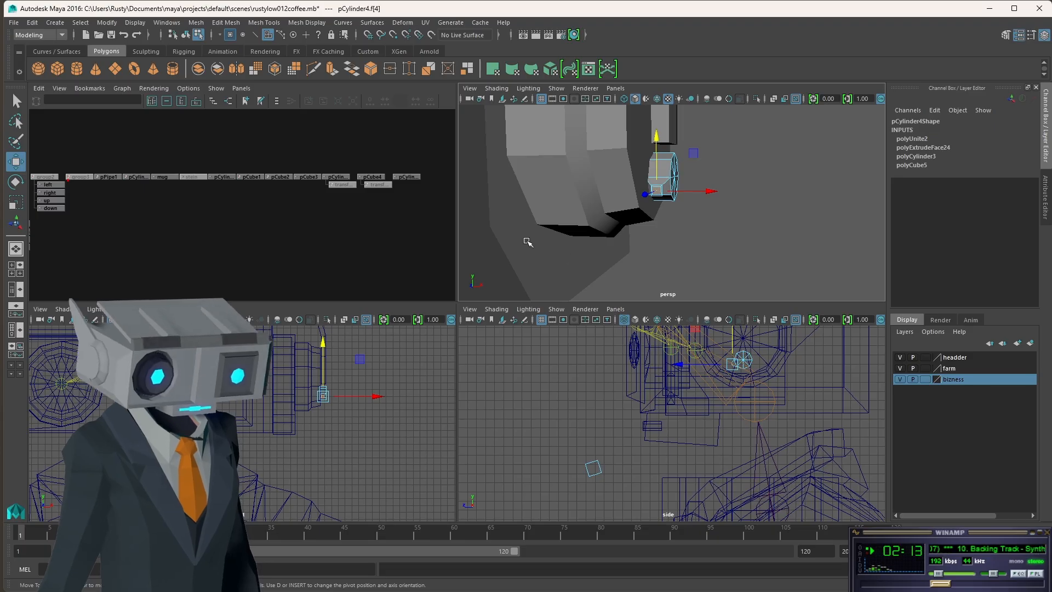
scroll(551, 249, up, 3)
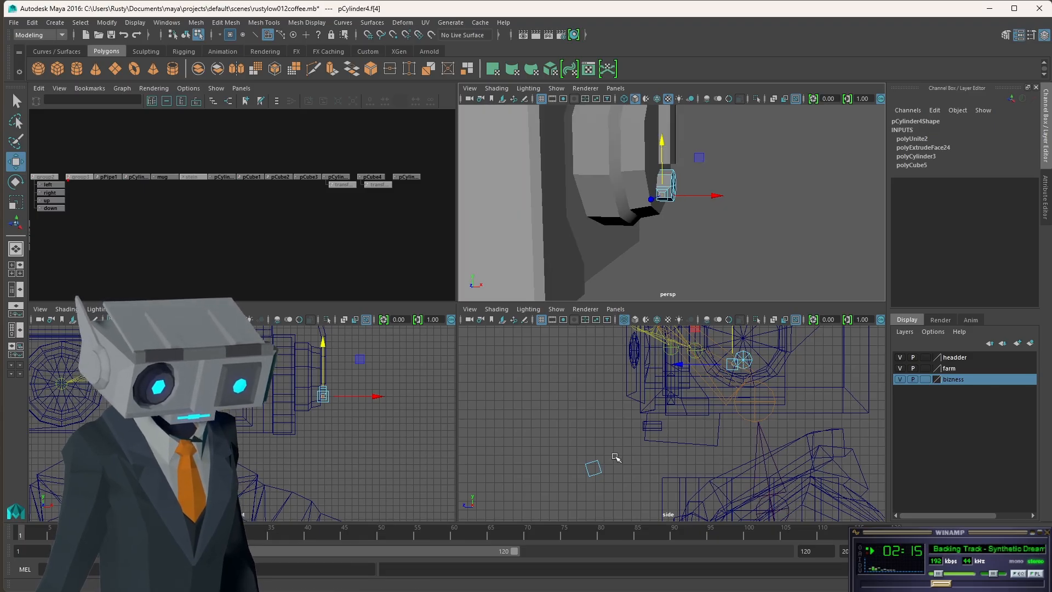
shift+click(594, 471)
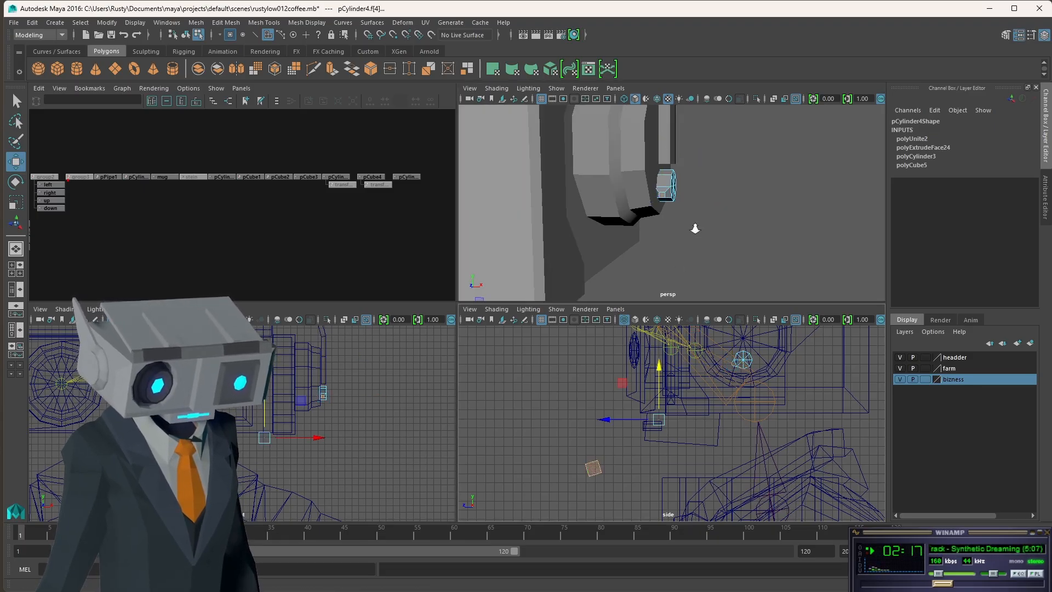
Step: Bridge the selected faces to form the microphone arm between the ear joint and the cube
scroll(688, 233, down, 3)
alt+drag(571, 245, 692, 206)
alt+middle_drag(762, 200, 669, 202)
alt+drag(670, 201, 684, 200)
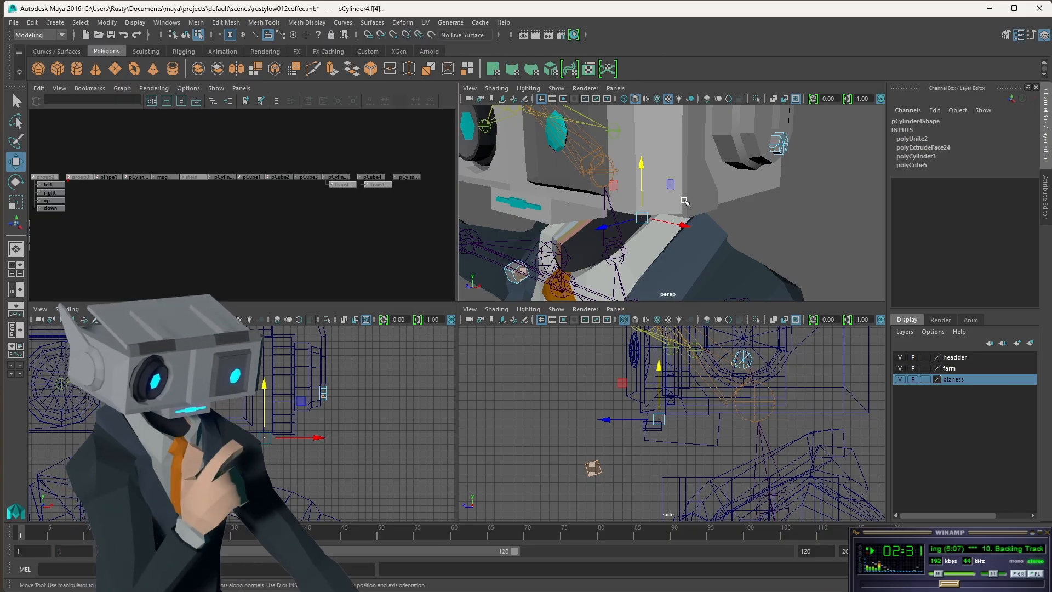
click(227, 23)
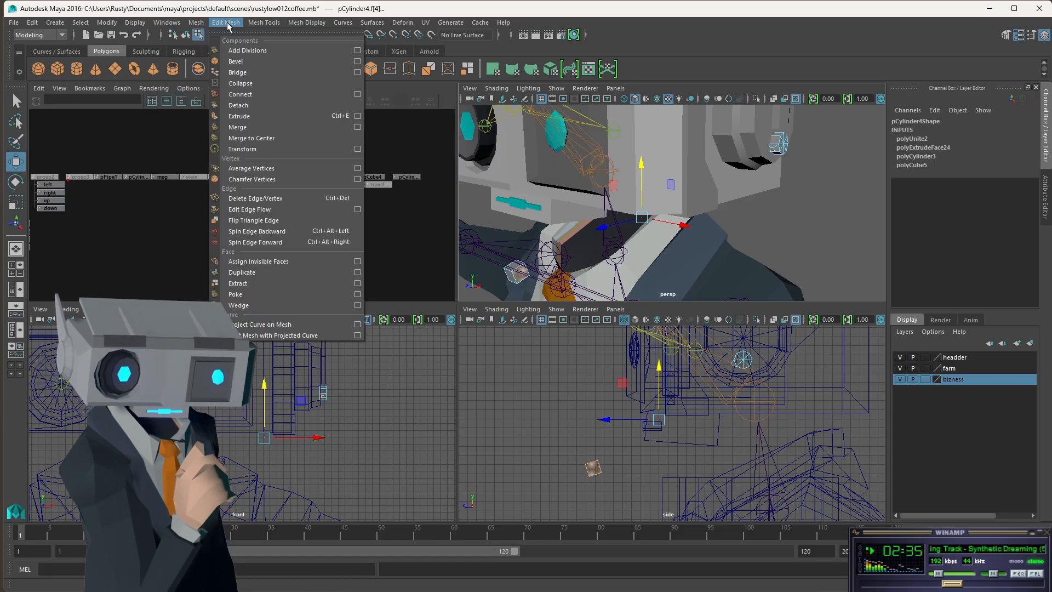
click(241, 73)
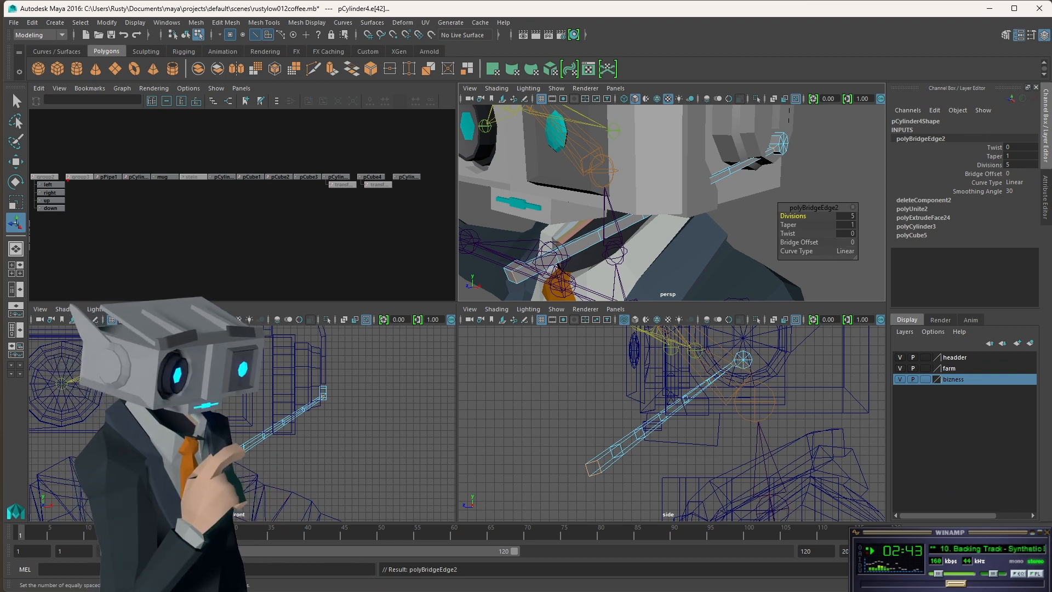
Step: Set the bridge's curve type to Blend and inspect the curved arm from the front in an enlarged perspective view
click(848, 251)
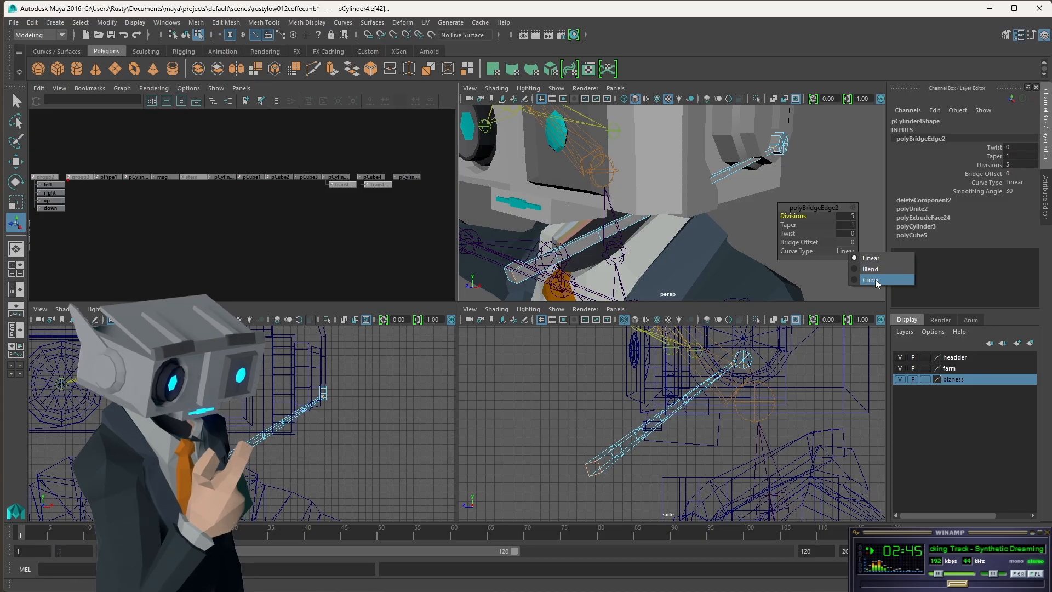
click(879, 270)
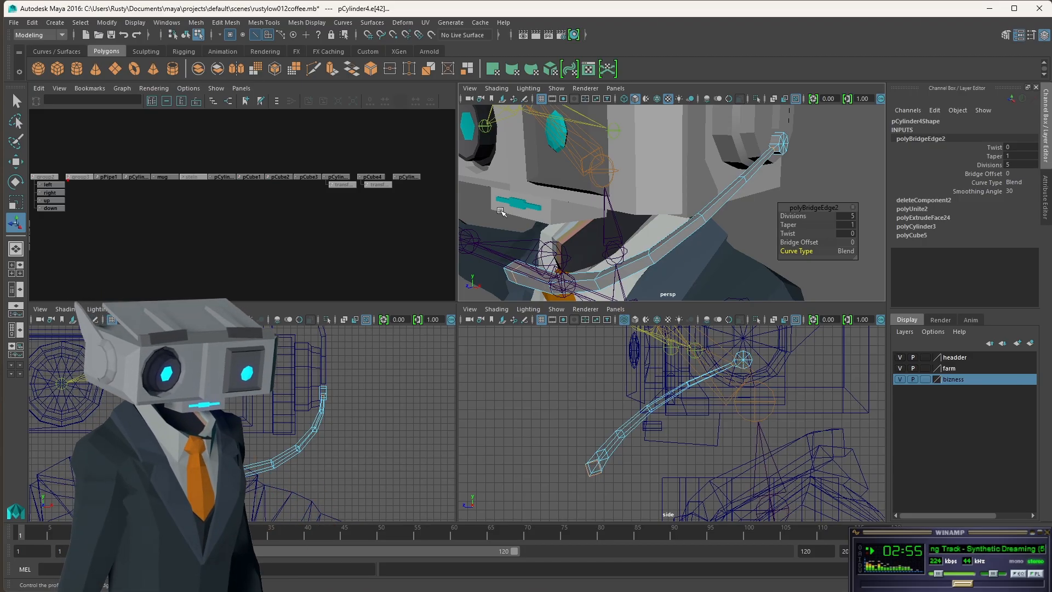
alt+drag(559, 189, 605, 190)
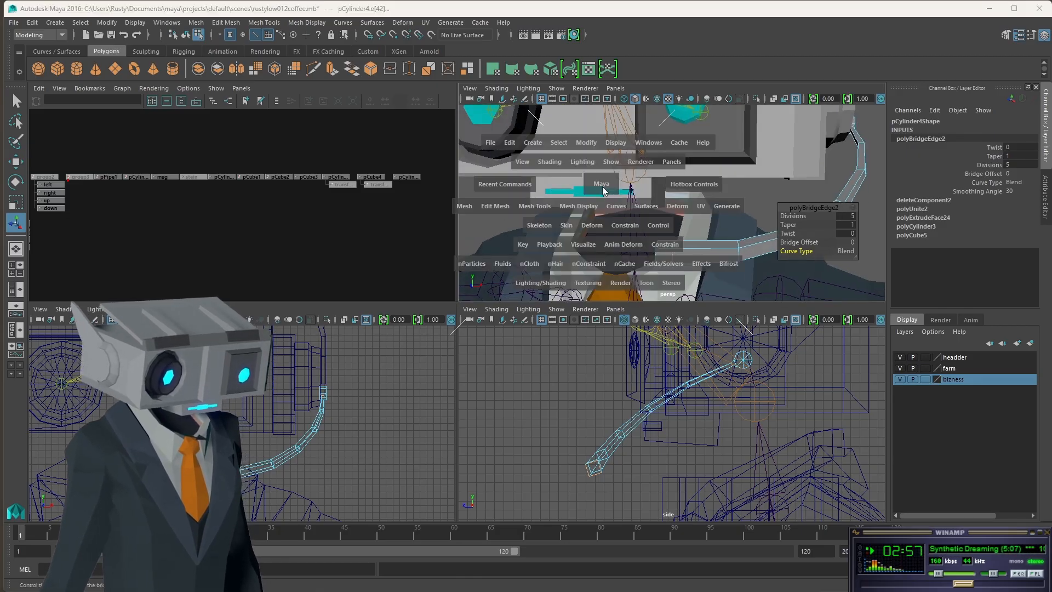
key(space)
scroll(590, 321, down, 3)
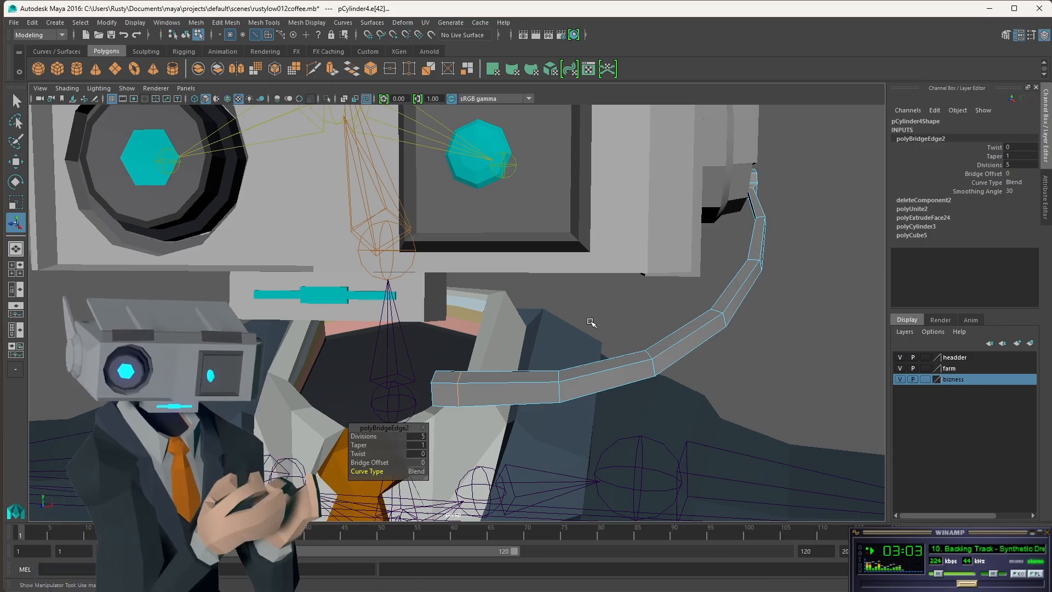
alt+drag(591, 322, 603, 291)
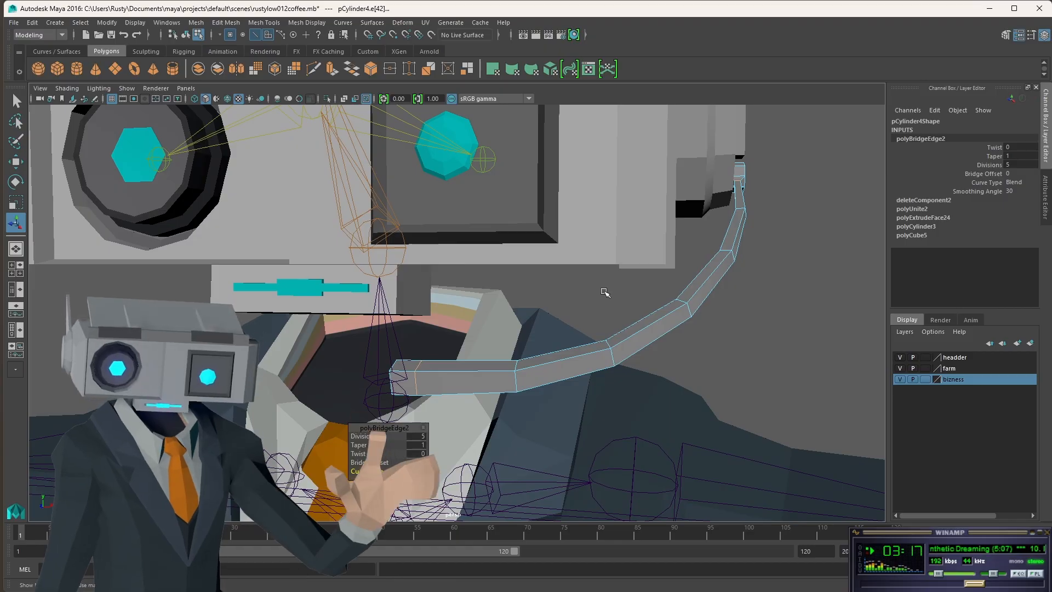
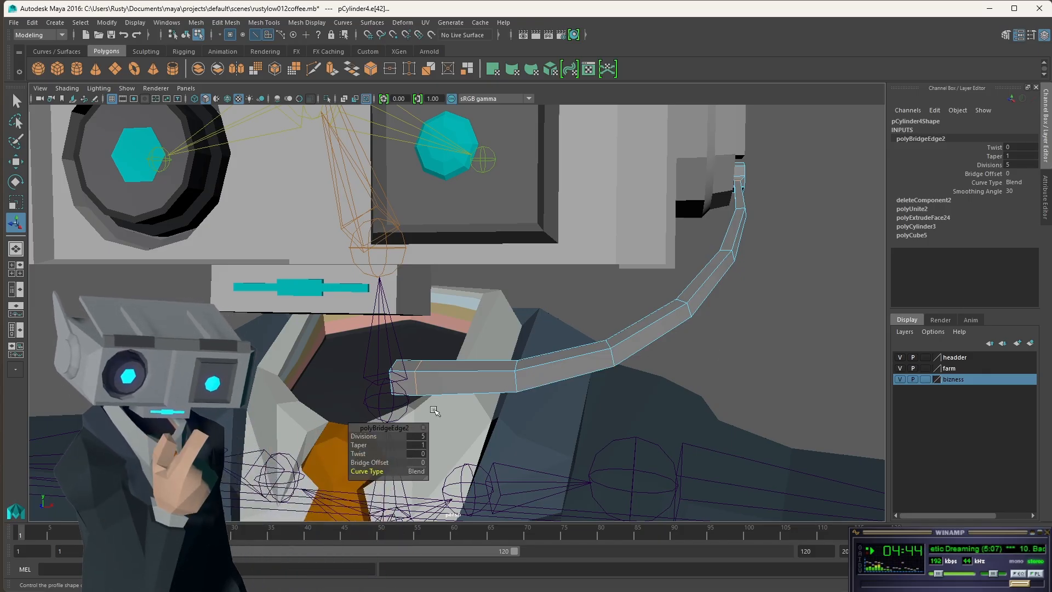
Step: Try a taper of 4.3 on the bridged microphone arm and set it back to 1
drag(360, 445, 383, 445)
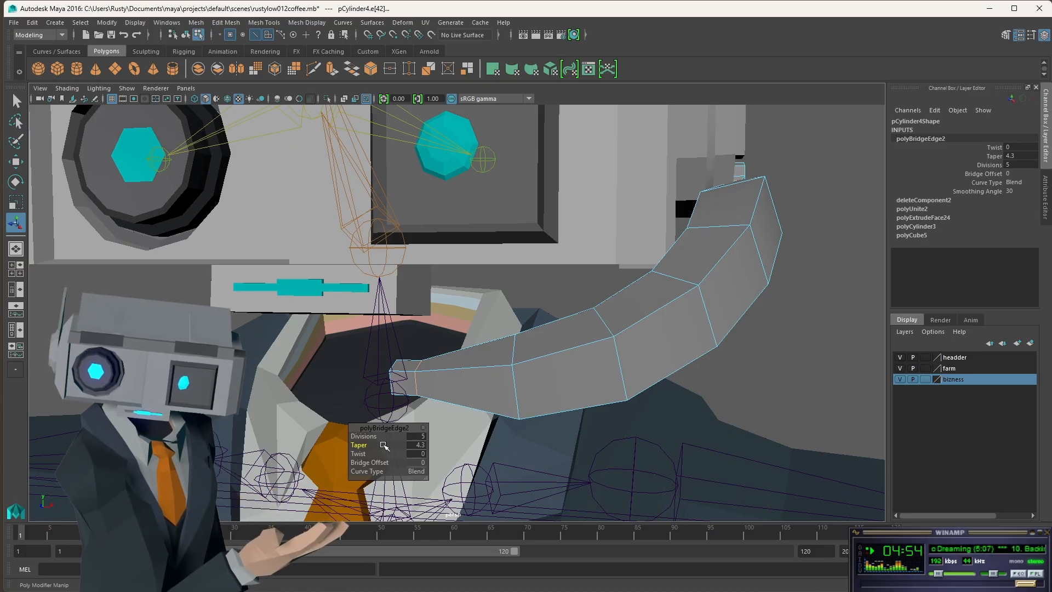
alt+drag(383, 445, 441, 403)
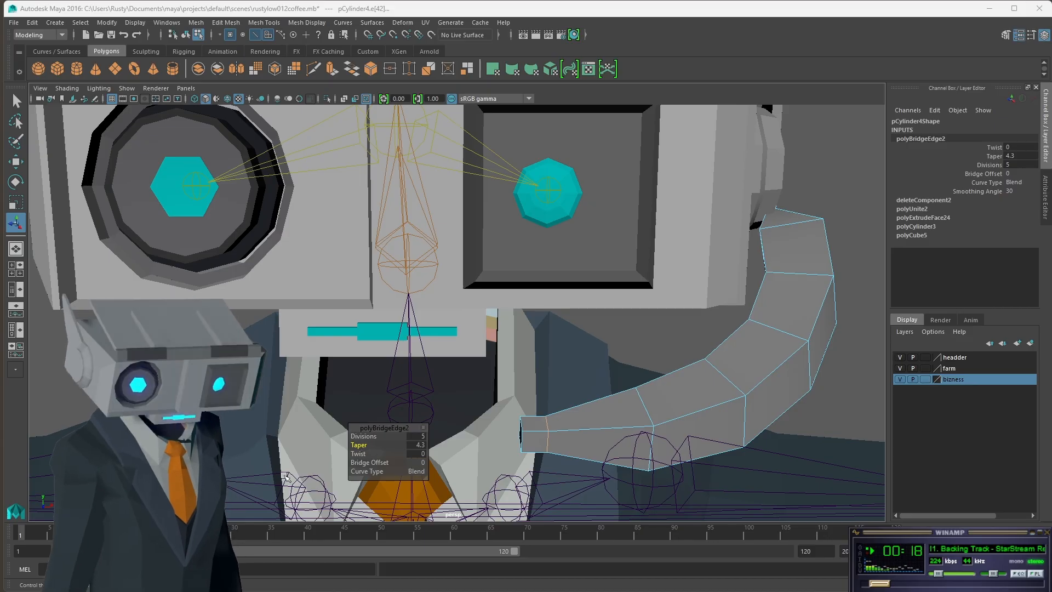
drag(359, 445, 340, 442)
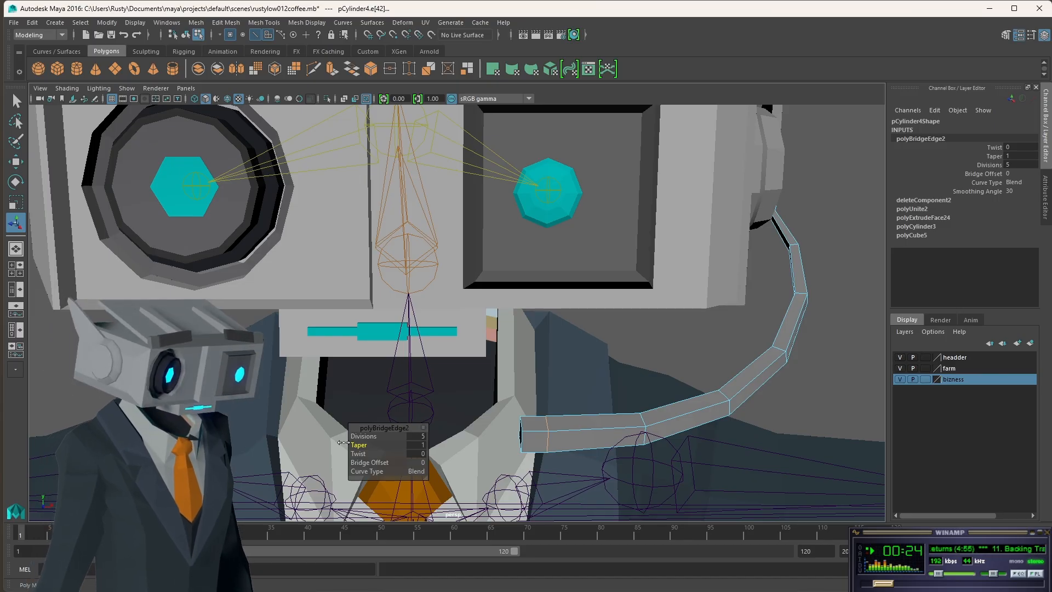
drag(340, 442, 342, 441)
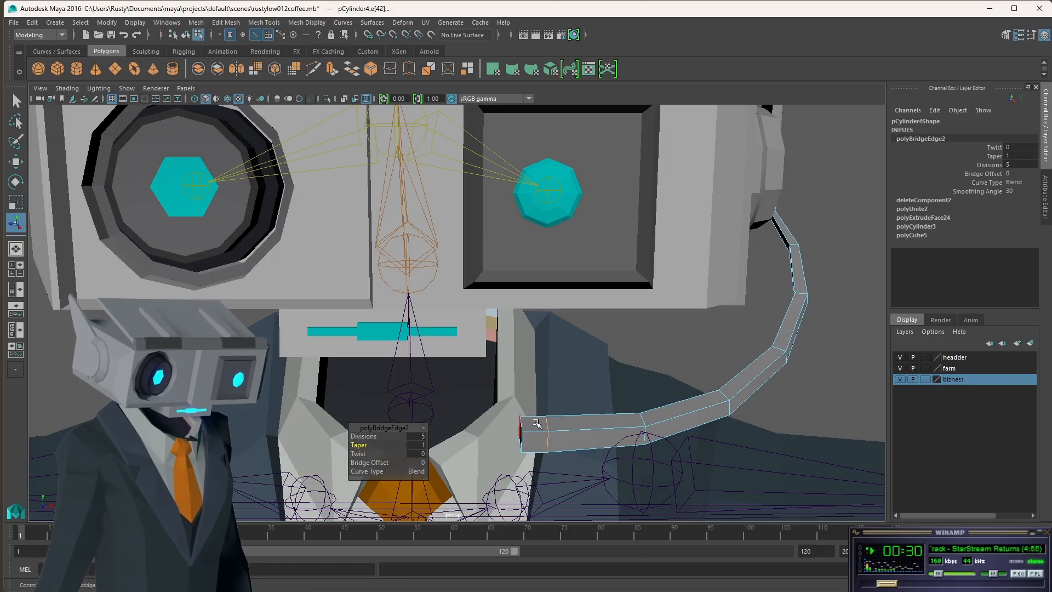
Step: Try 3 divisions on the bridged arm, restore 5, and check the arm from the side
mouse_move(684, 378)
alt+mouse_down()
mouse_move(745, 361)
mouse_move(696, 372)
mouse_move(627, 334)
mouse_move(700, 327)
mouse_move(726, 348)
mouse_move(669, 365)
alt+mouse_up()
drag(366, 436, 353, 397)
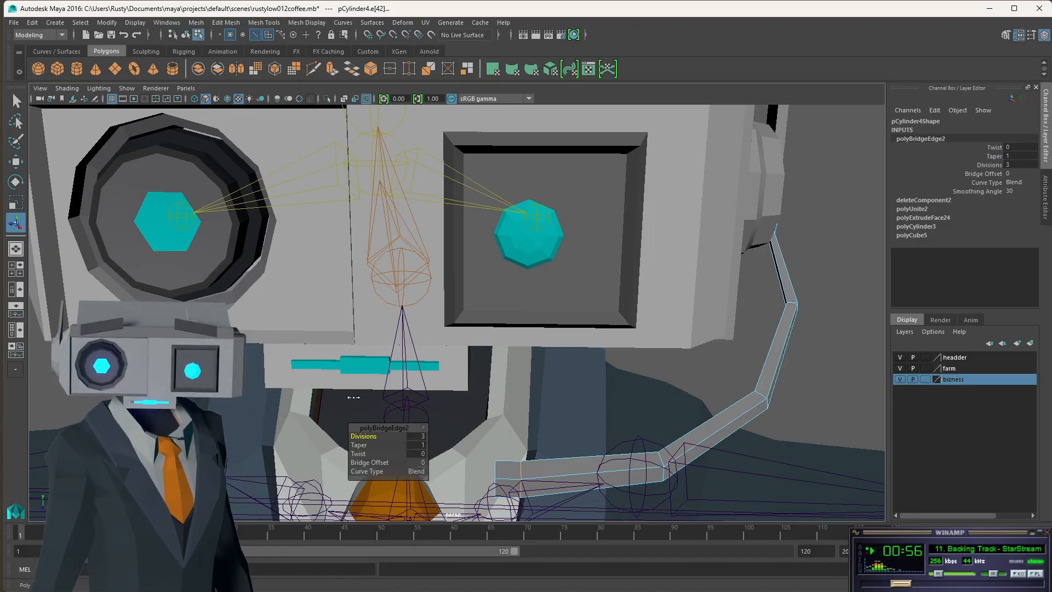
drag(356, 397, 363, 398)
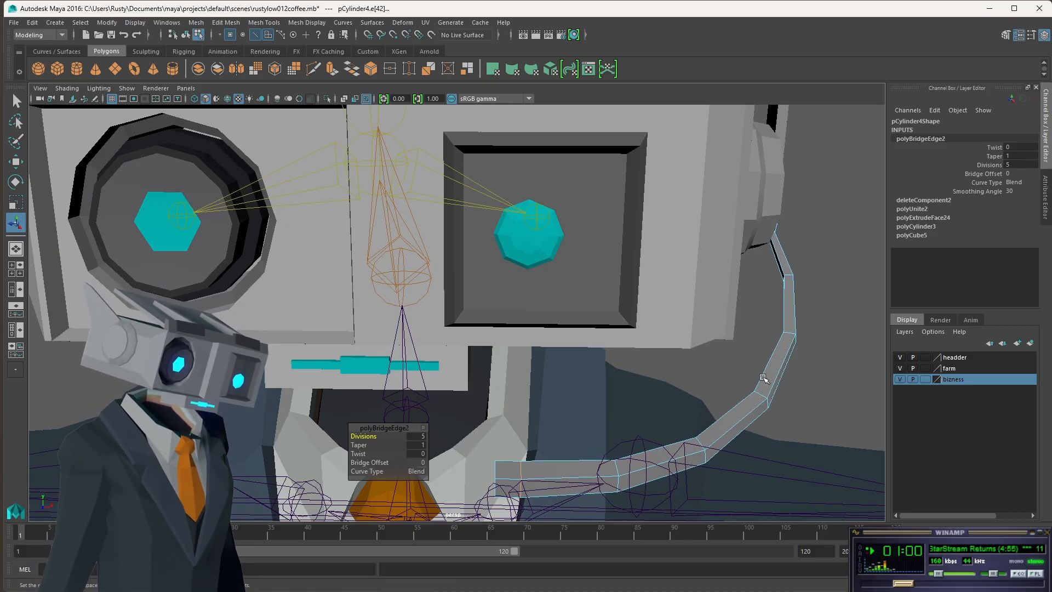
alt+drag(739, 384, 663, 345)
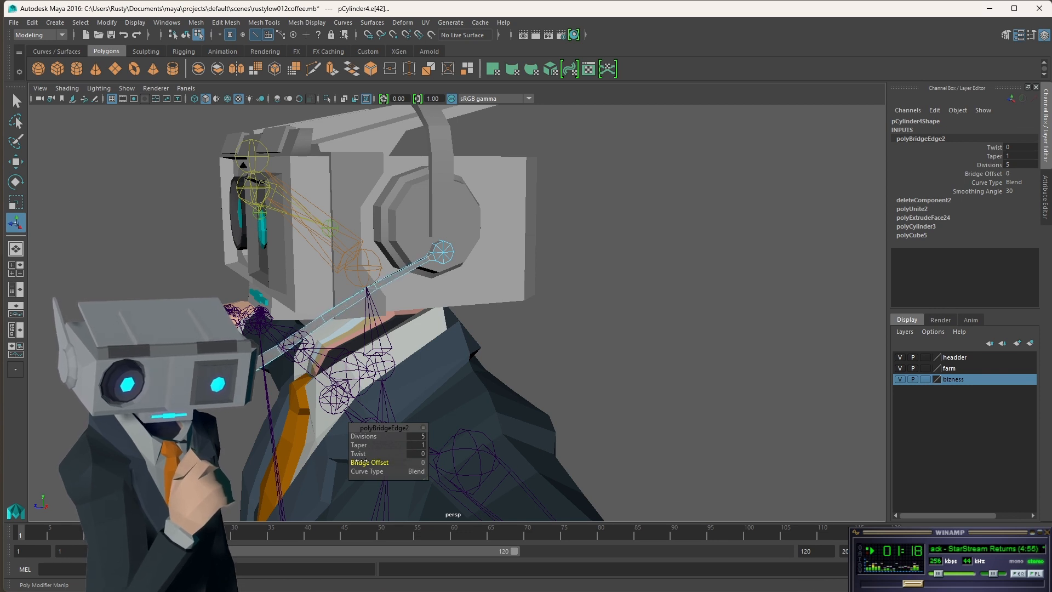
Step: Try a twist of about 16 on the bridged arm and undo it
drag(359, 453, 369, 454)
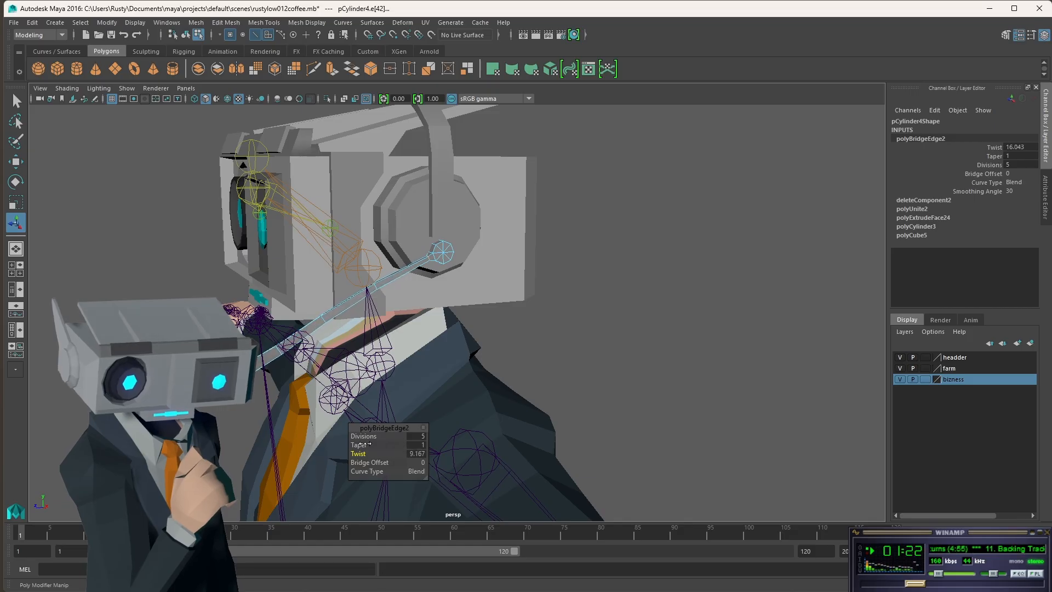
drag(418, 446, 391, 446)
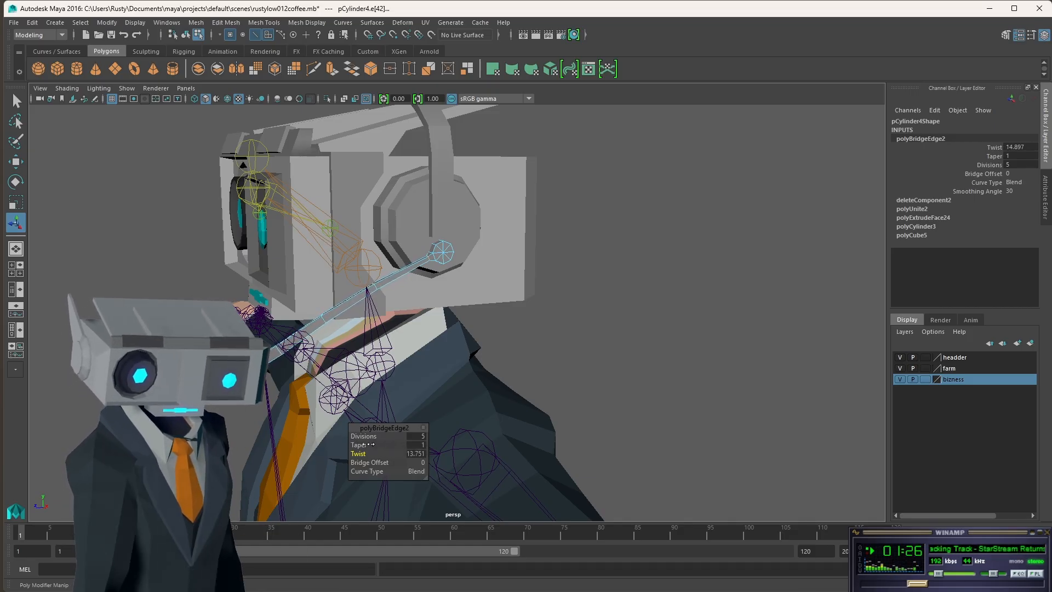
key(ctrl+z)
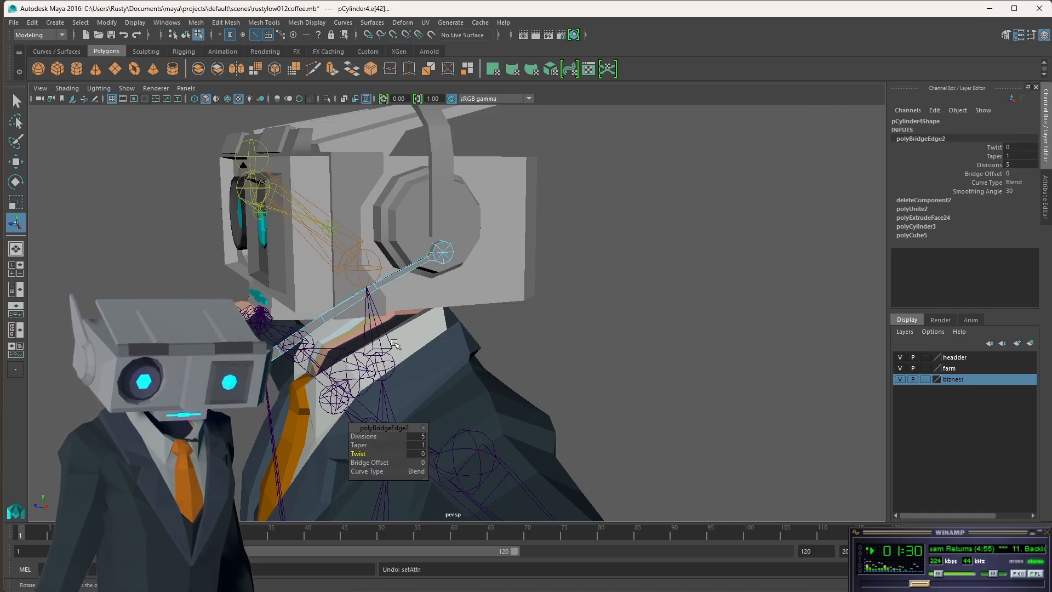
Step: Try extruding the end face of the microphone arm with a Local Translate Z of 0.453
alt+drag(257, 330, 359, 314)
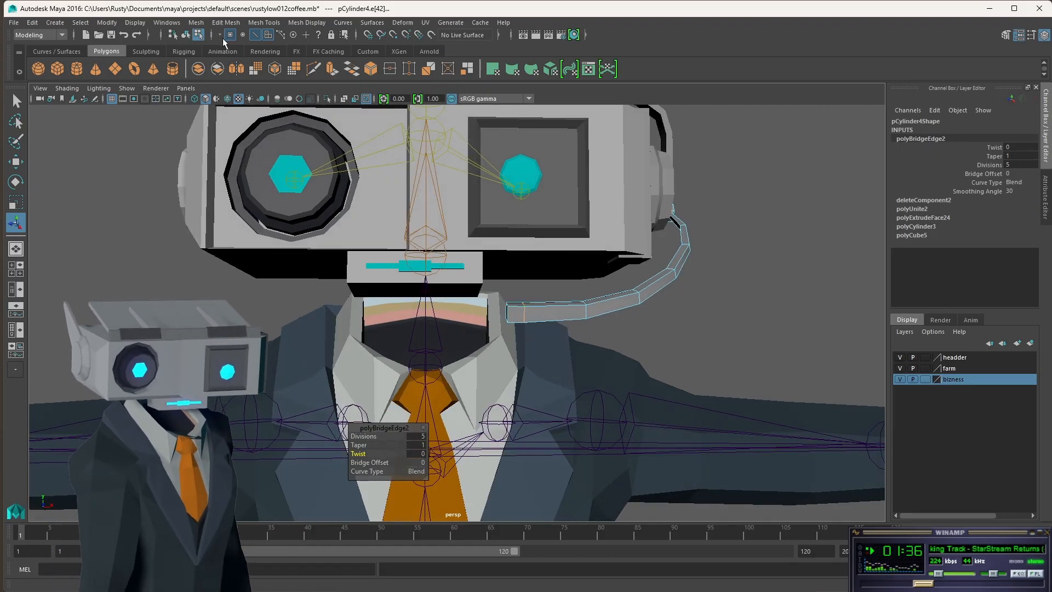
click(185, 34)
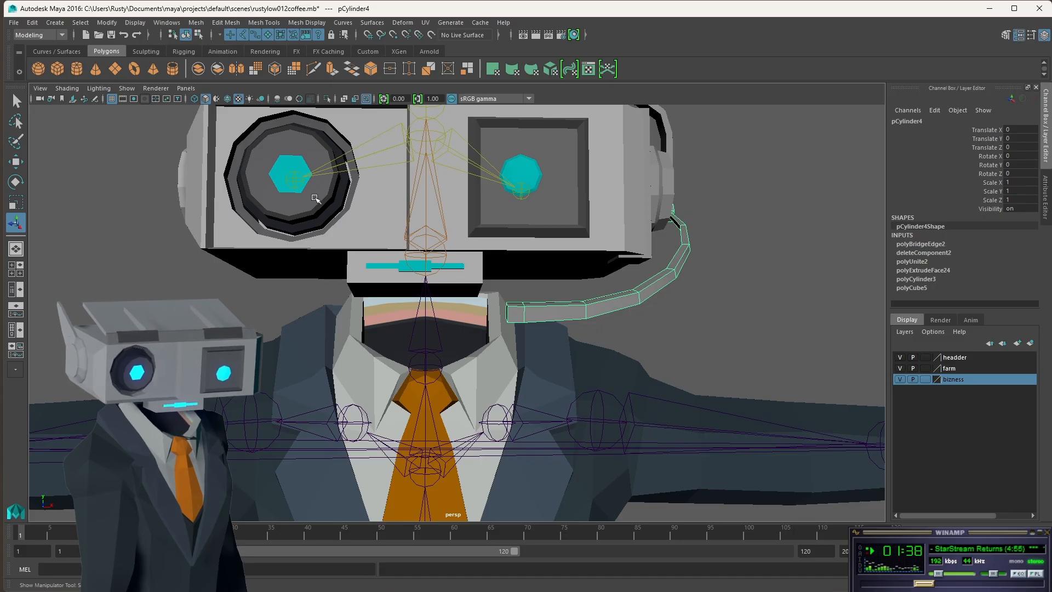
click(198, 35)
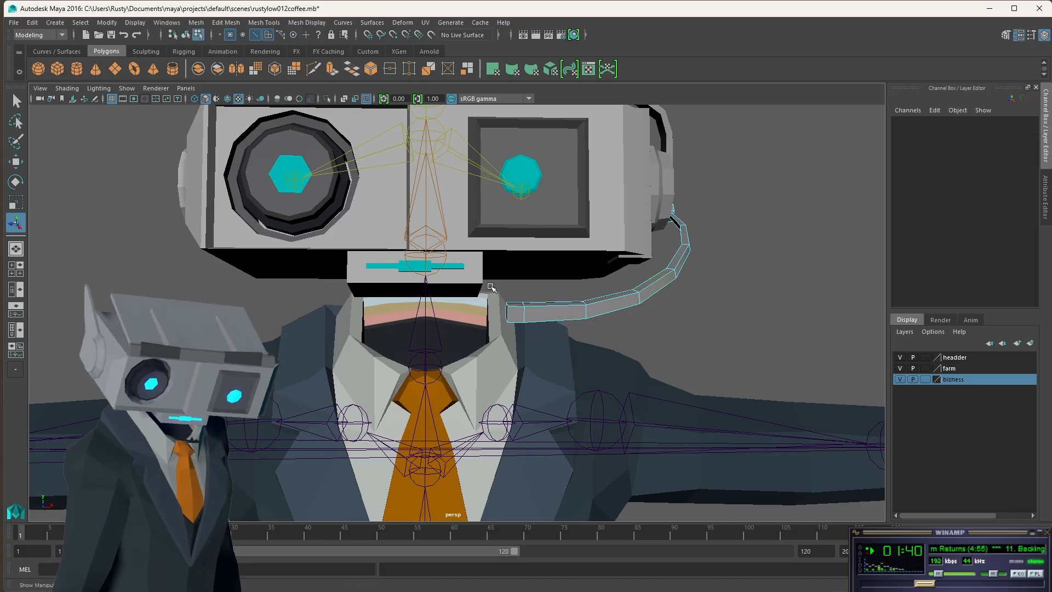
alt+drag(514, 314, 599, 338)
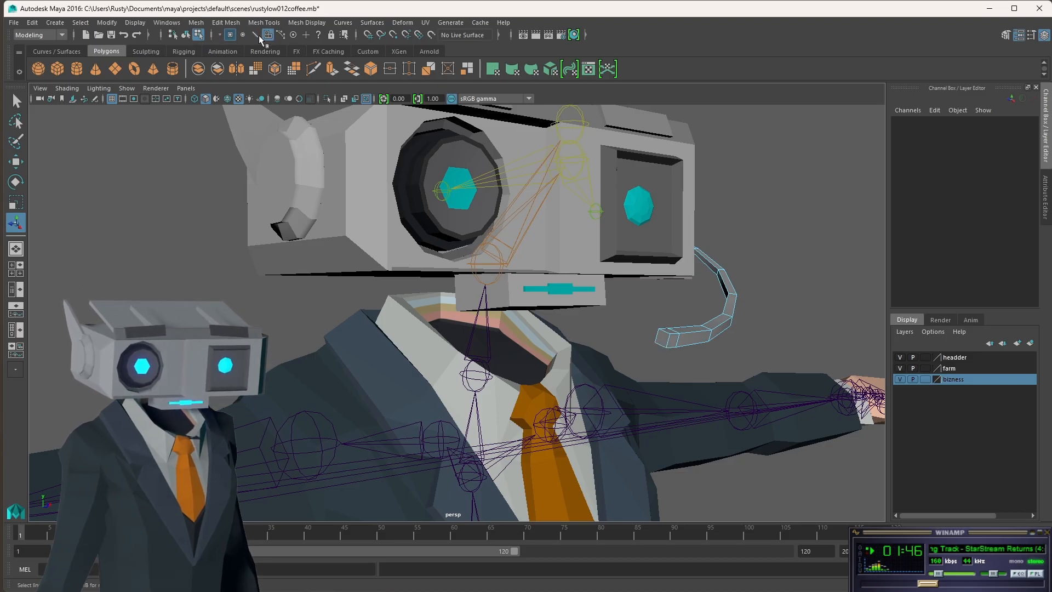
click(664, 341)
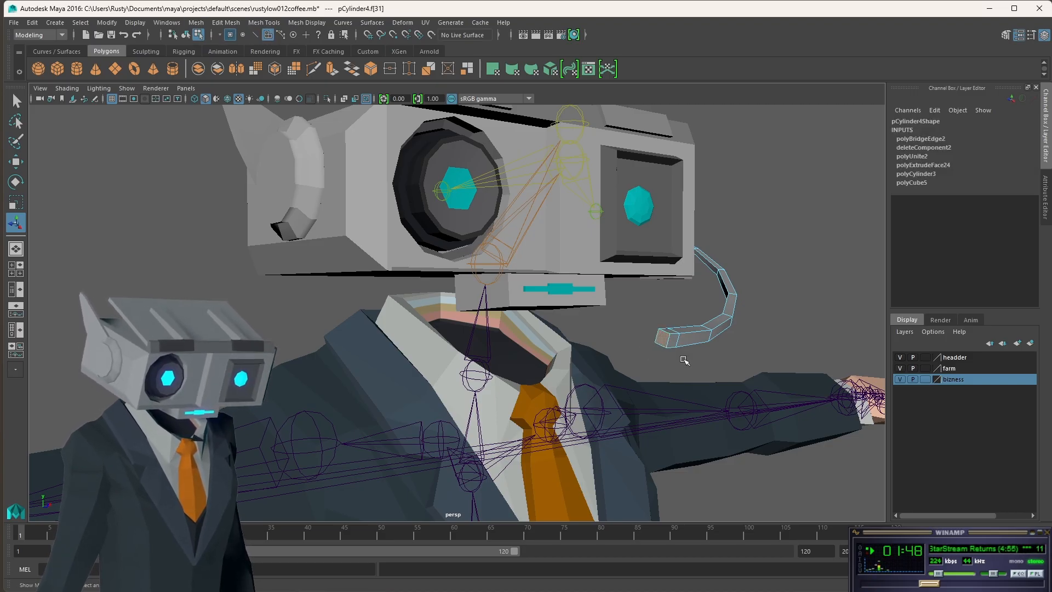
key(ctrl+e)
drag(647, 341, 515, 325)
key(ctrl+z)
scroll(515, 325, up, 5)
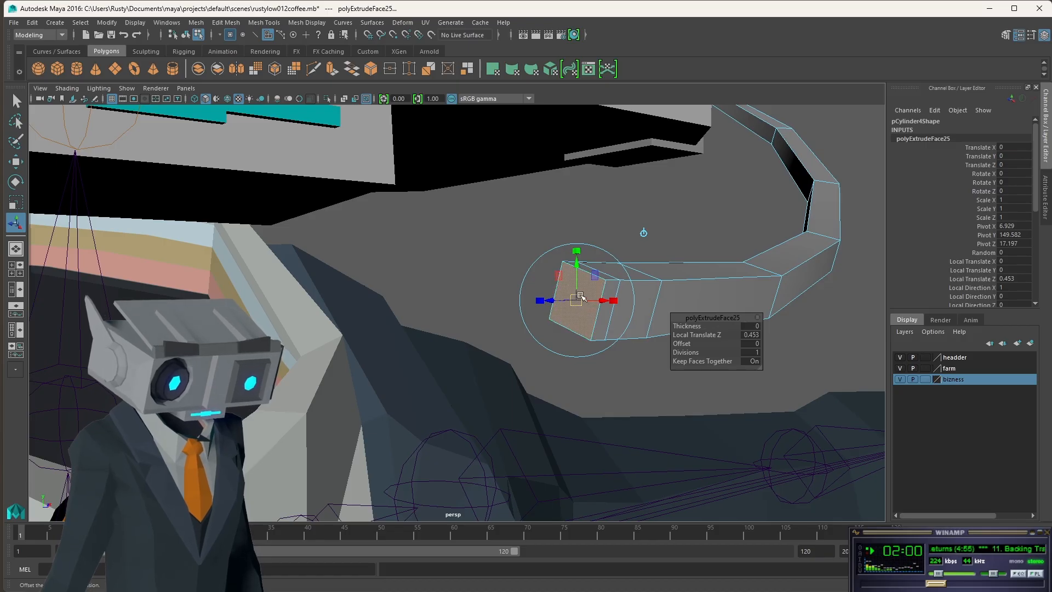
Step: Try a thickness of -0.3 and an offset of -0.5 on the extruded end face of the microphone arm
alt+drag(624, 319, 521, 340)
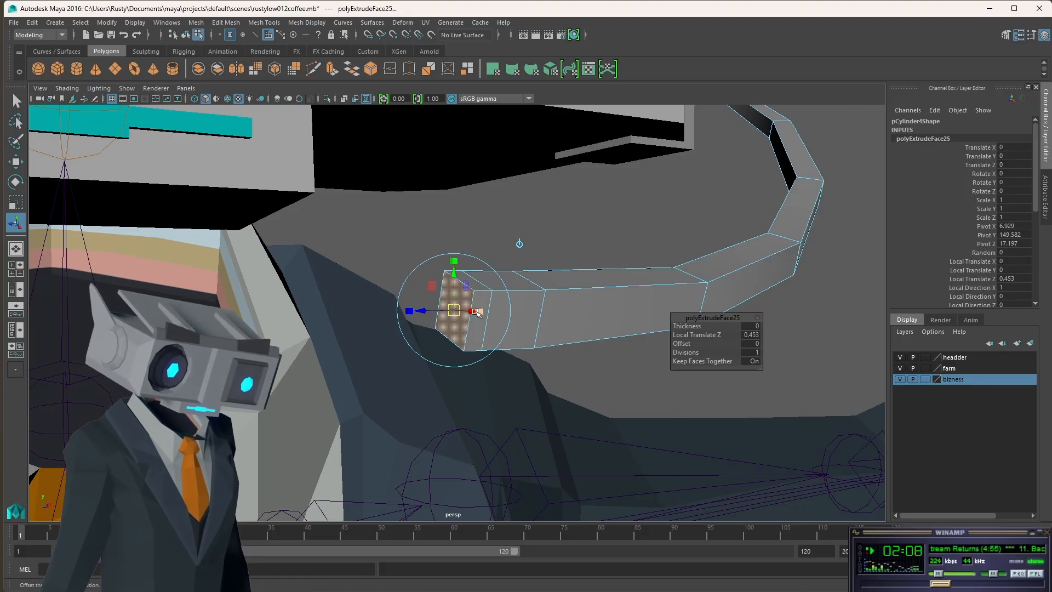
alt+drag(455, 311, 376, 318)
key(ctrl+z)
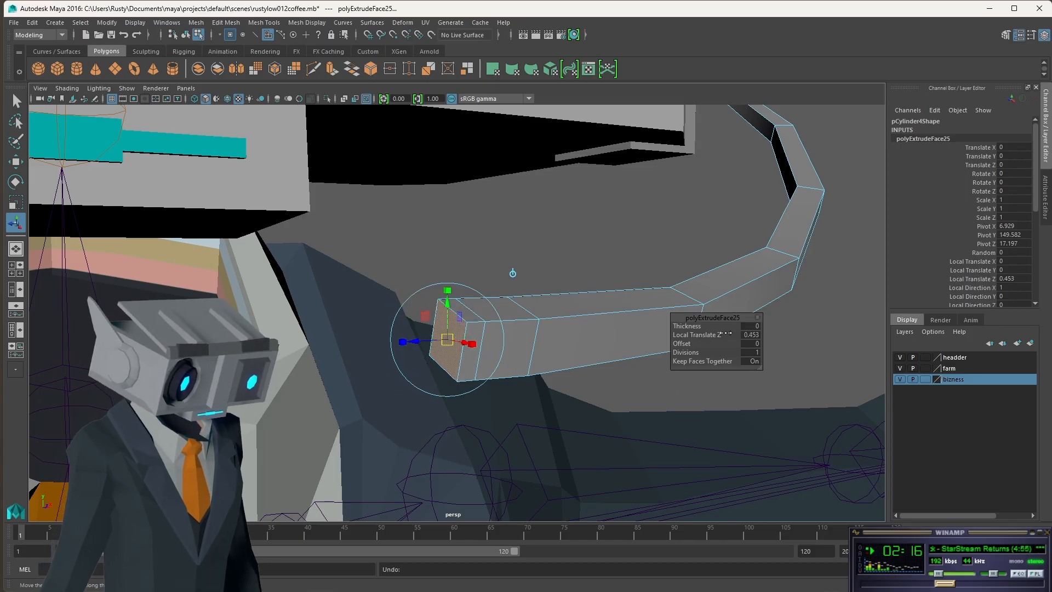
drag(680, 325, 677, 326)
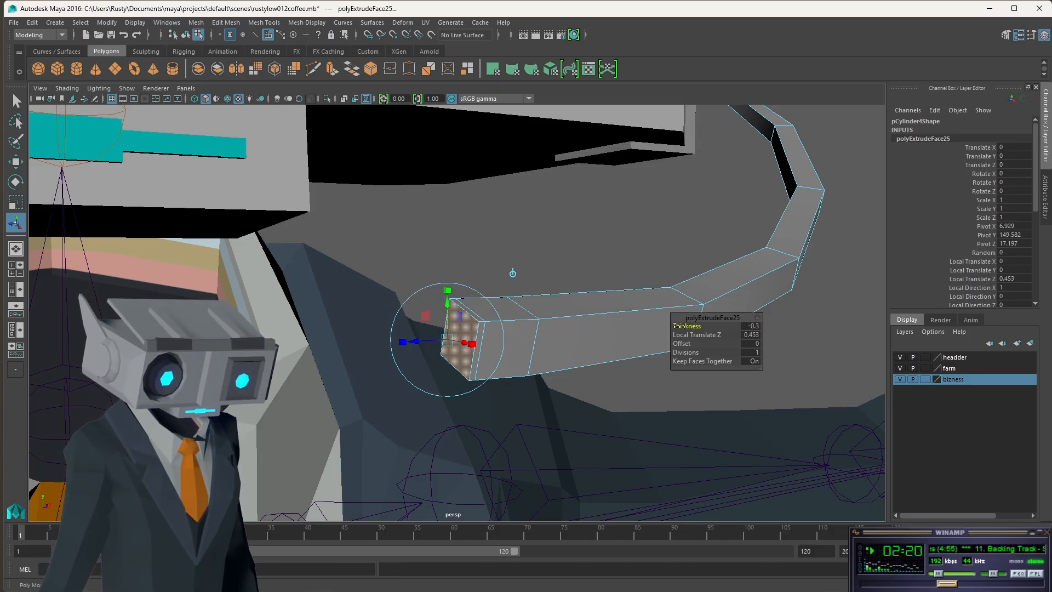
drag(691, 344, 683, 344)
Step: Try shifting the flared end face along the arm, then undo the extrusion changes and deselect it
drag(427, 348, 474, 351)
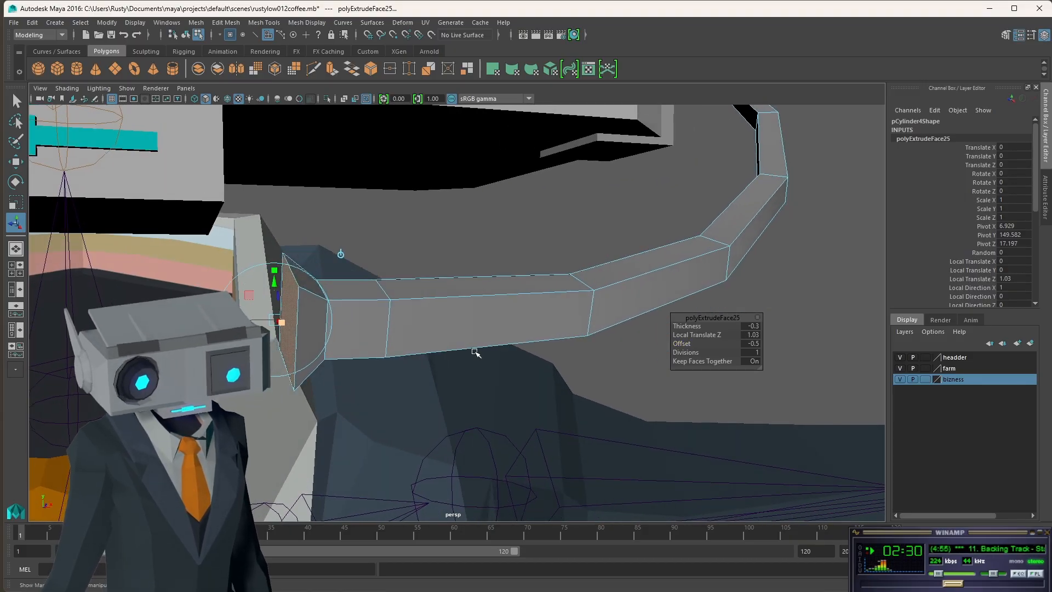
drag(281, 323, 256, 320)
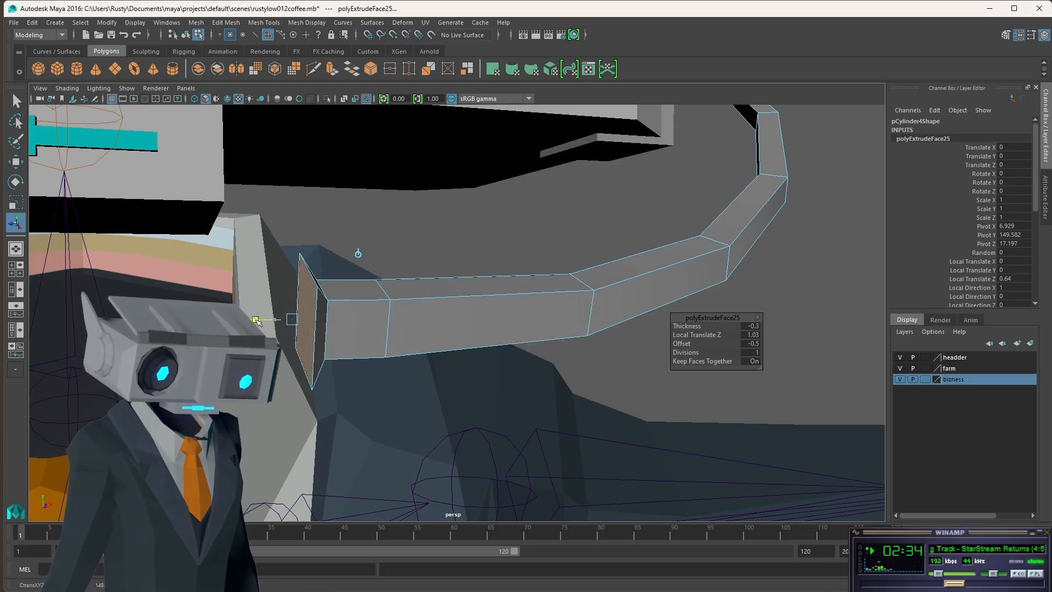
scroll(333, 364, down, 2)
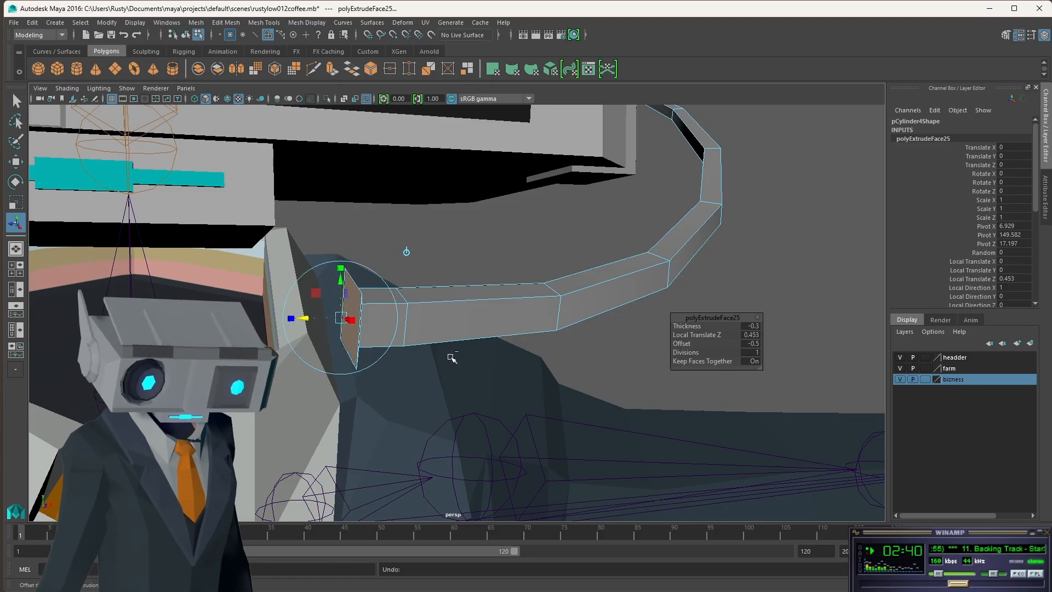
key(ctrl+z)
key(ctrl+z)
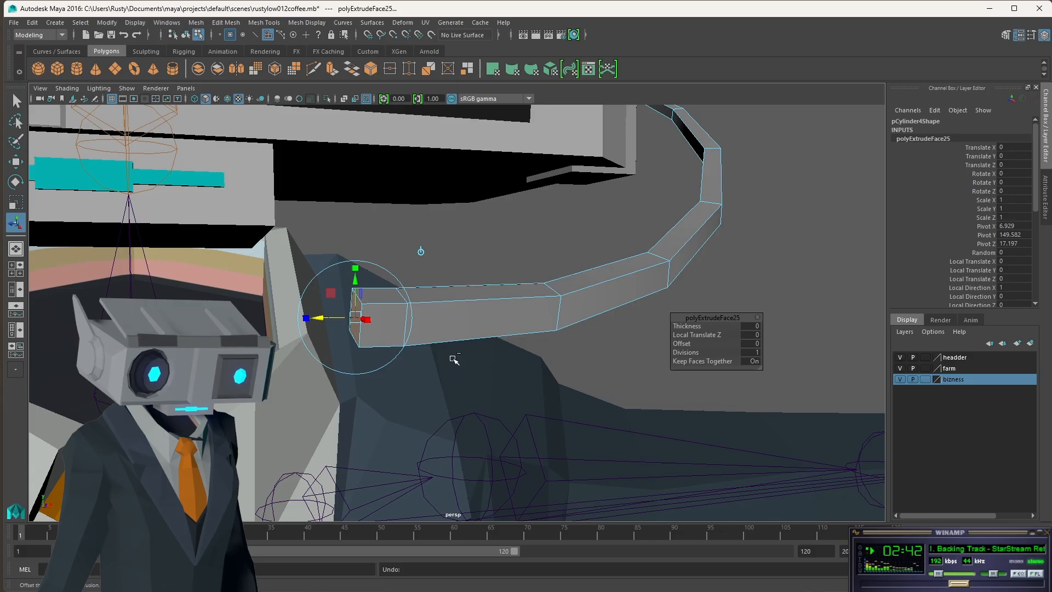
click(551, 351)
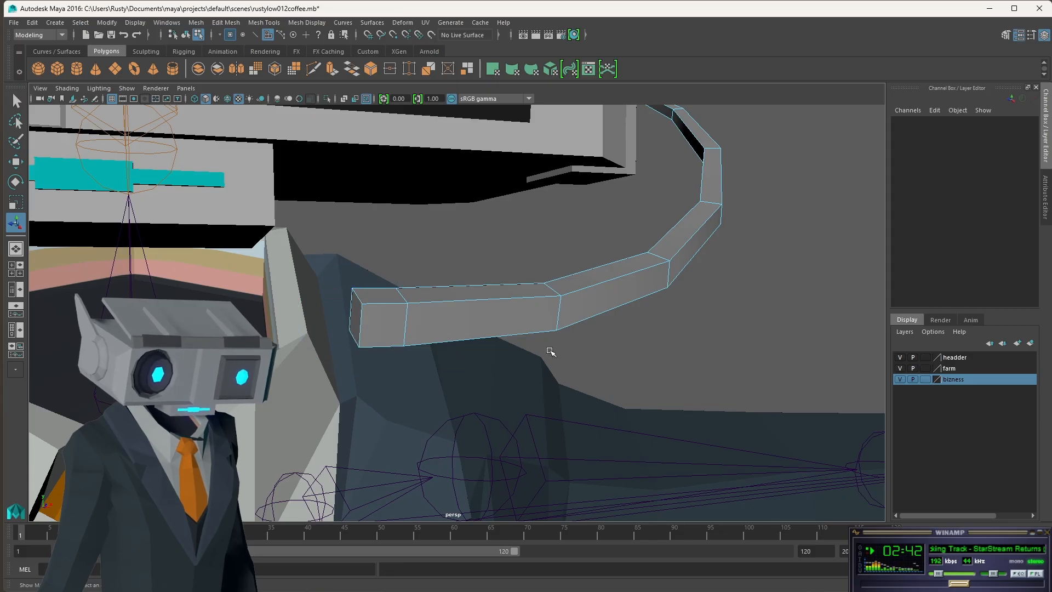
Step: Create a polygon cylinder and raise it to the character's head at a Translate Y of about 157.5
click(76, 67)
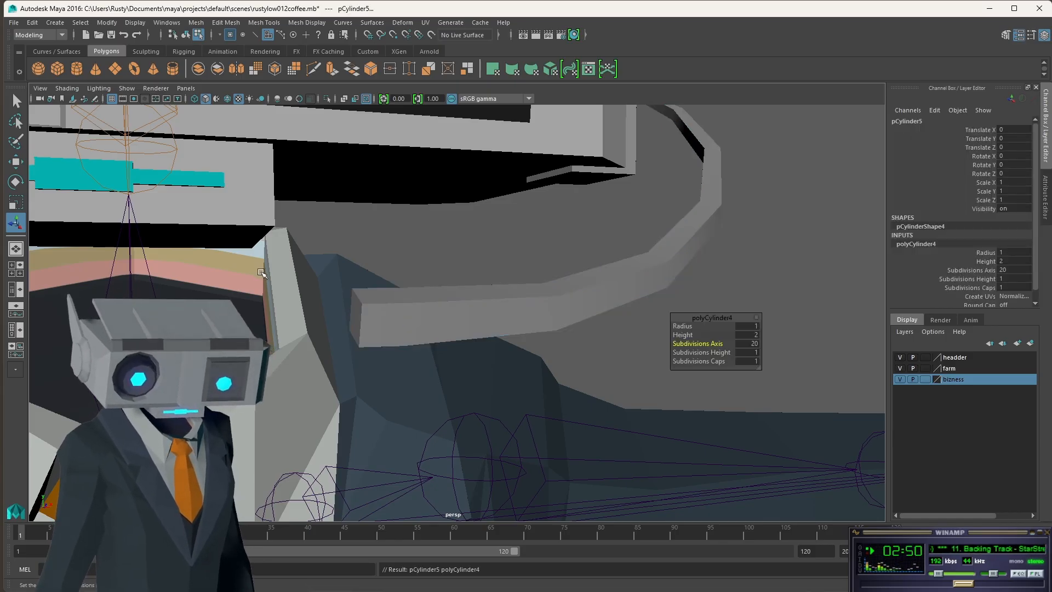
key(f)
alt+middle_drag(459, 425, 659, 347)
key(space)
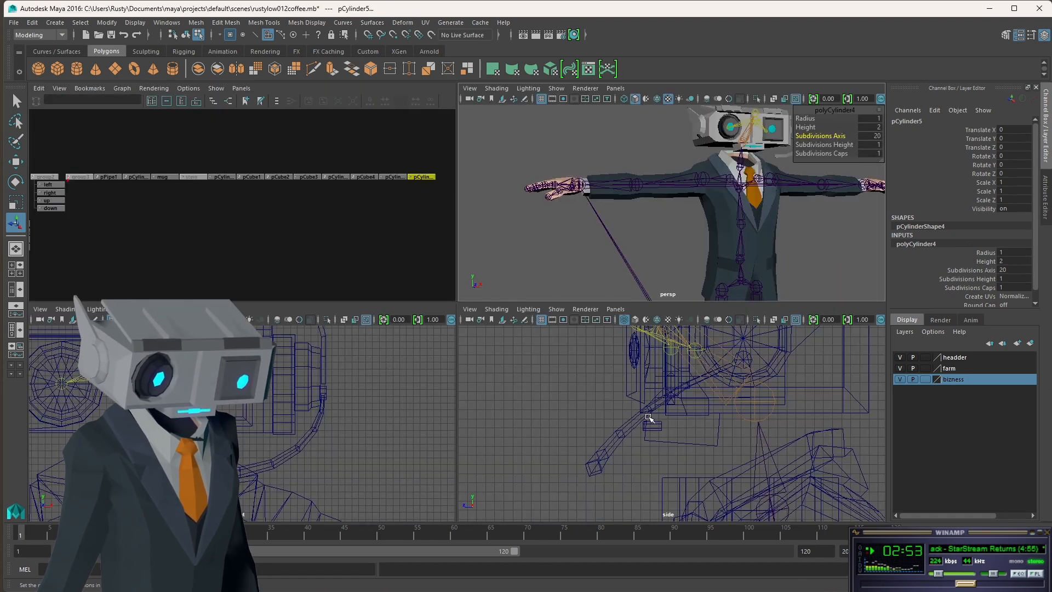
scroll(652, 430, down, 7)
key(w)
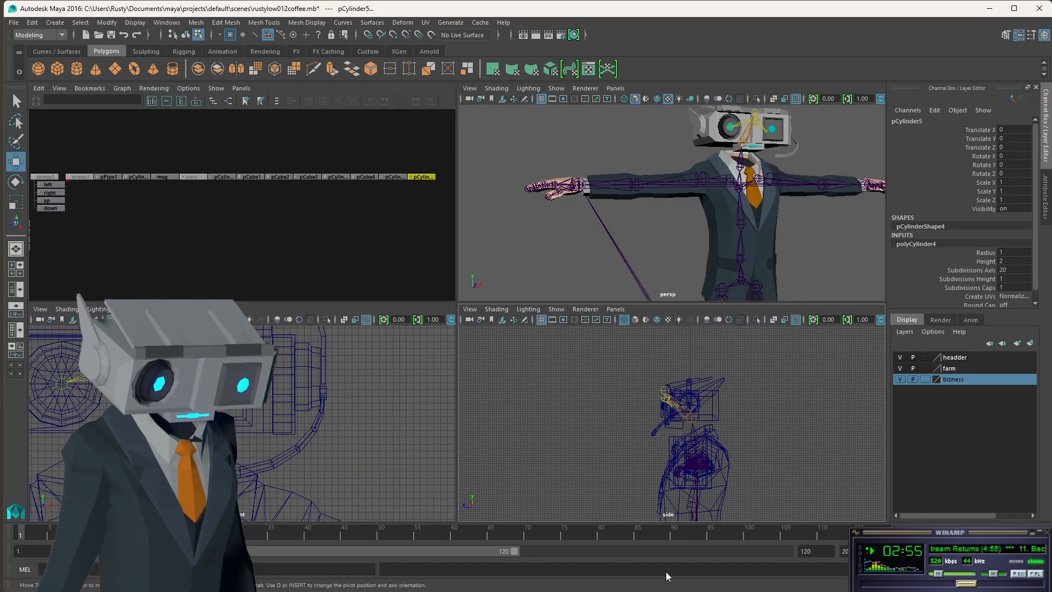
scroll(679, 507, down, 3)
drag(681, 467, 668, 373)
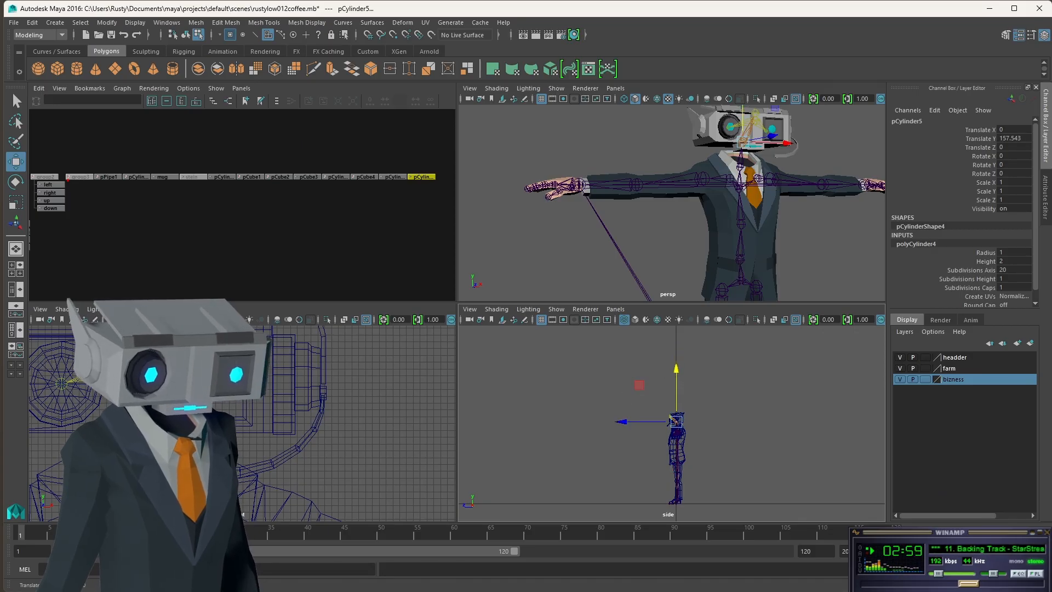
Step: Set the new cylinder's Rotate Z to 90
key(e)
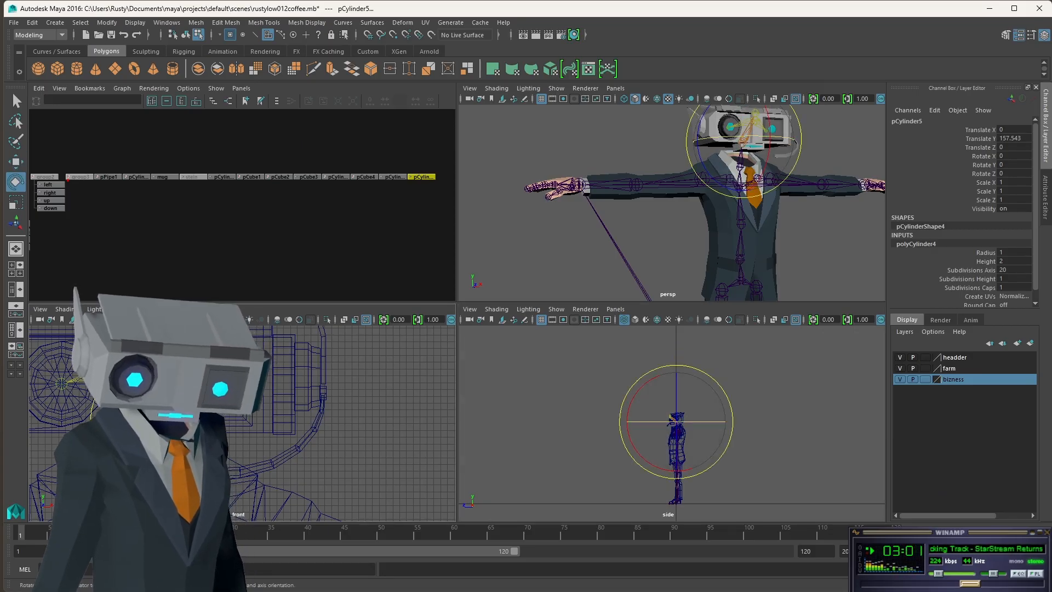
drag(194, 413, 147, 375)
click(1021, 174)
text(90)
key(Return)
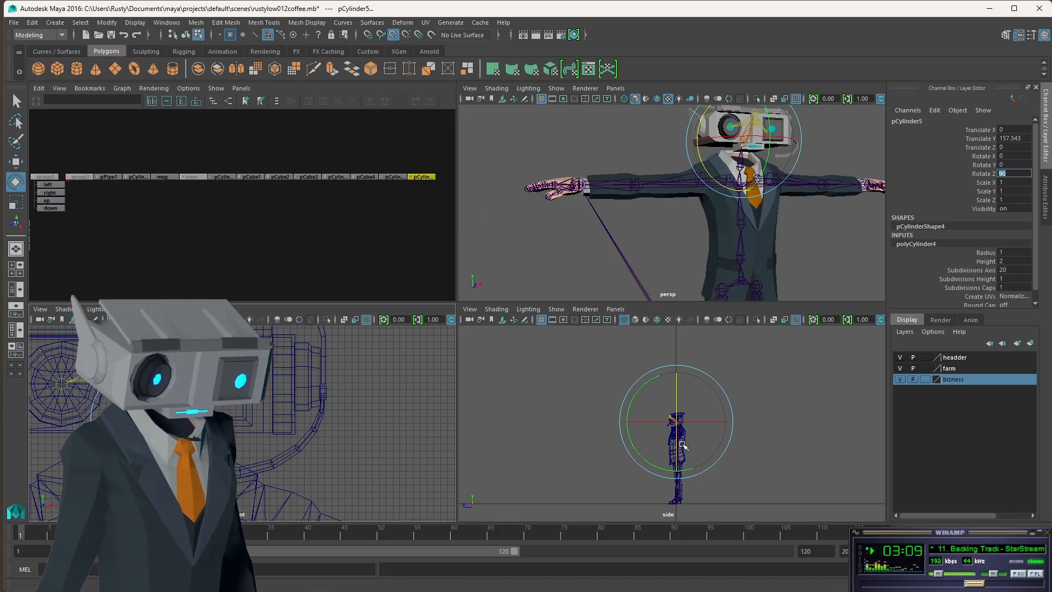
text(fw)
scroll(687, 448, up, 1)
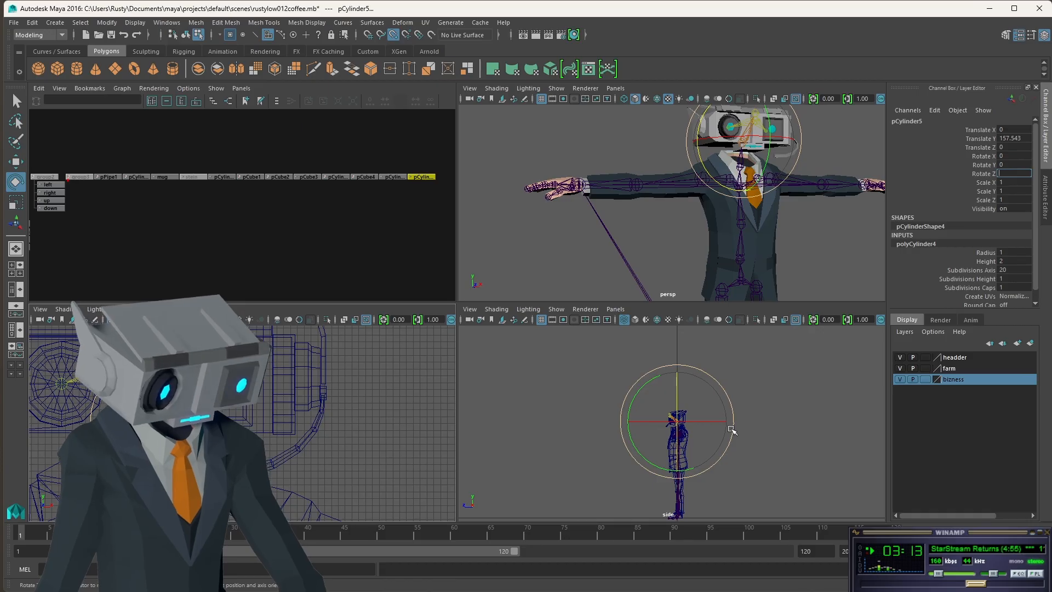
key(ctrl+z)
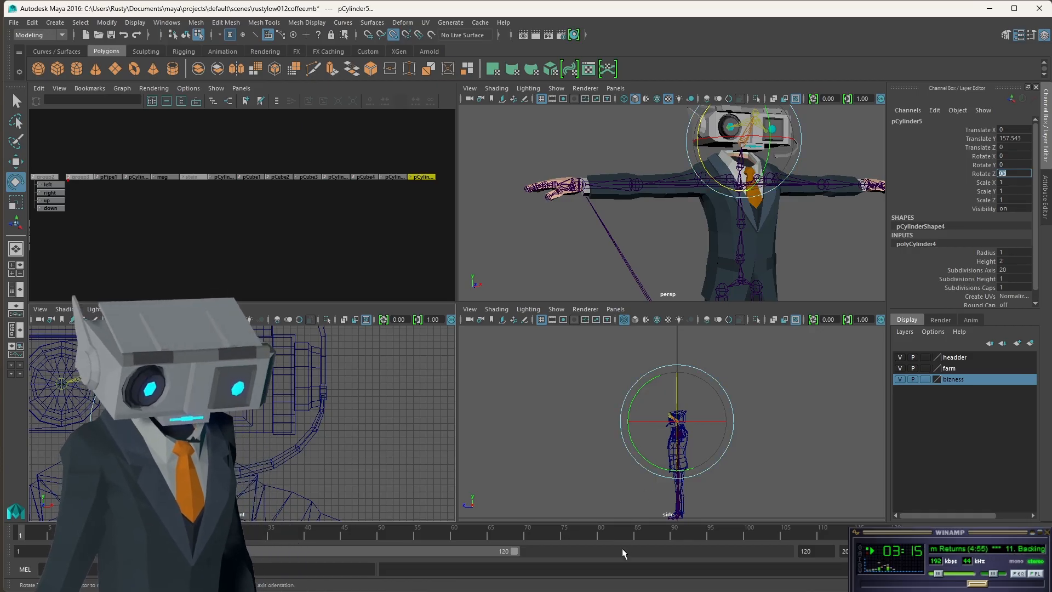
Step: Move the cylinder to the tip of the microphone arm in the side view, around Translate Y 149.04 and Z 17.4
key(f)
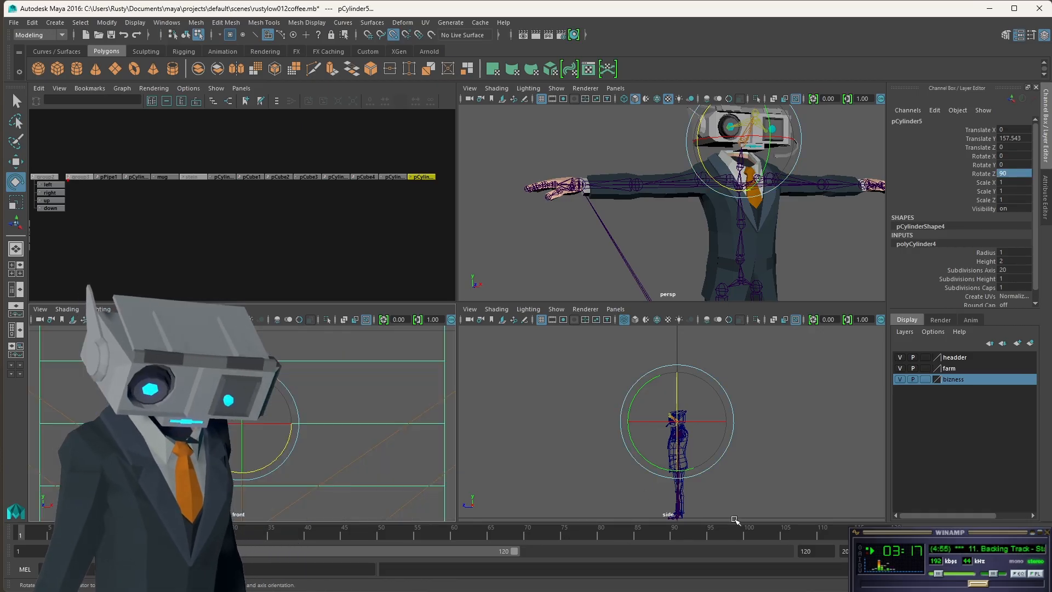
key(f)
scroll(723, 447, down, 5)
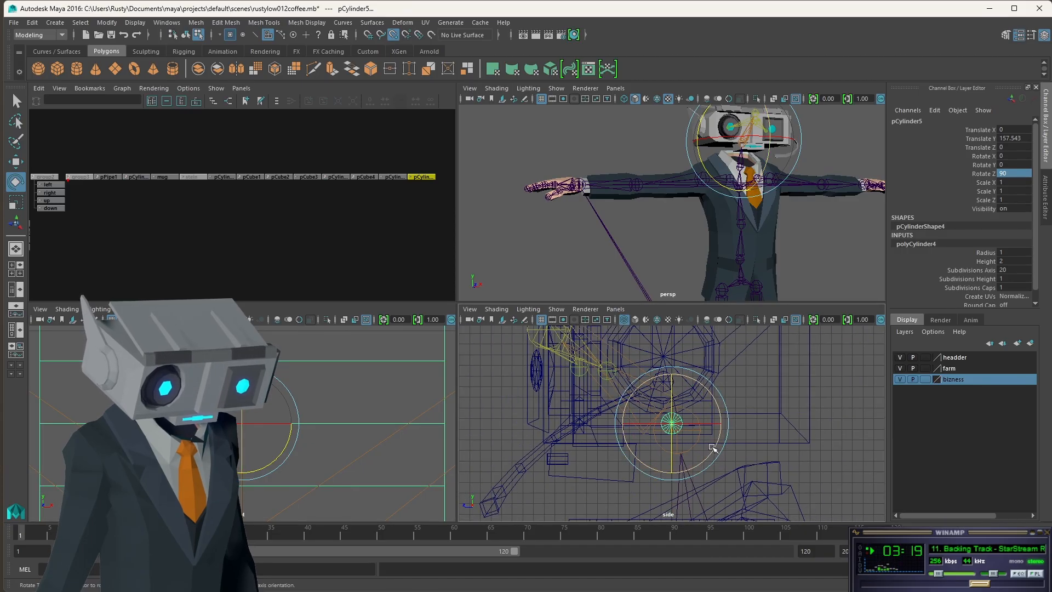
key(w)
drag(677, 429, 461, 420)
alt+middle_drag(542, 459, 751, 385)
drag(704, 351, 656, 454)
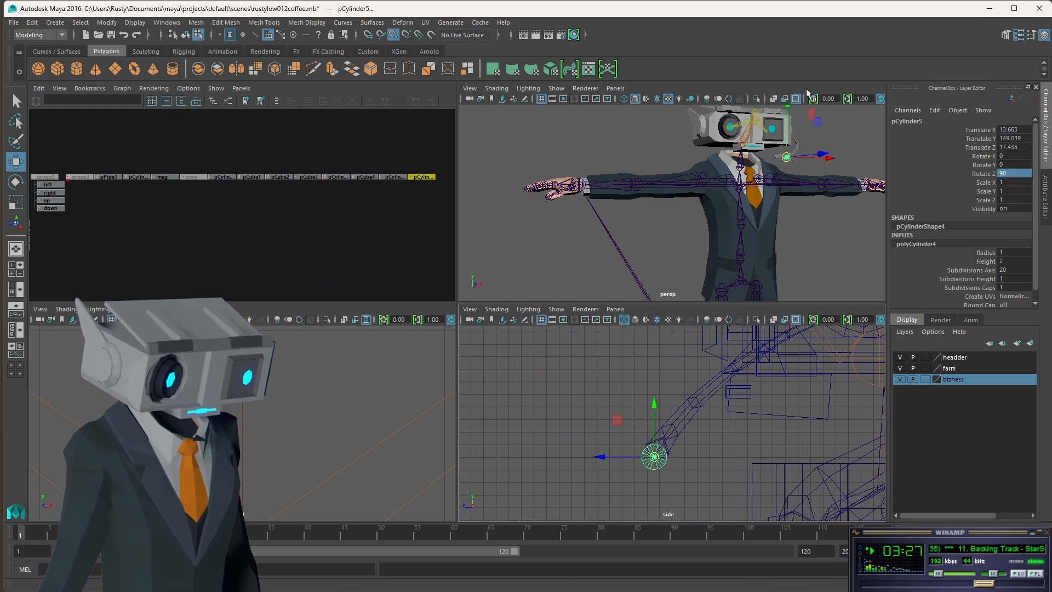
Step: Snap the cylinder sideways onto the arm's end in the front view and reposition it at the tip in the side view, Translate X 6.929
key(f)
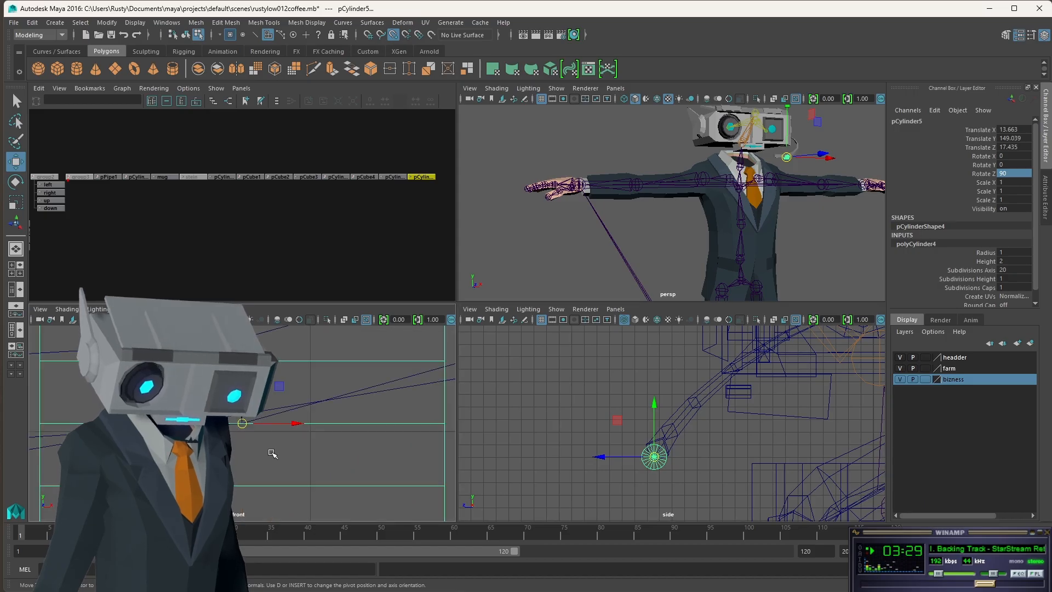
drag(245, 424, 135, 421)
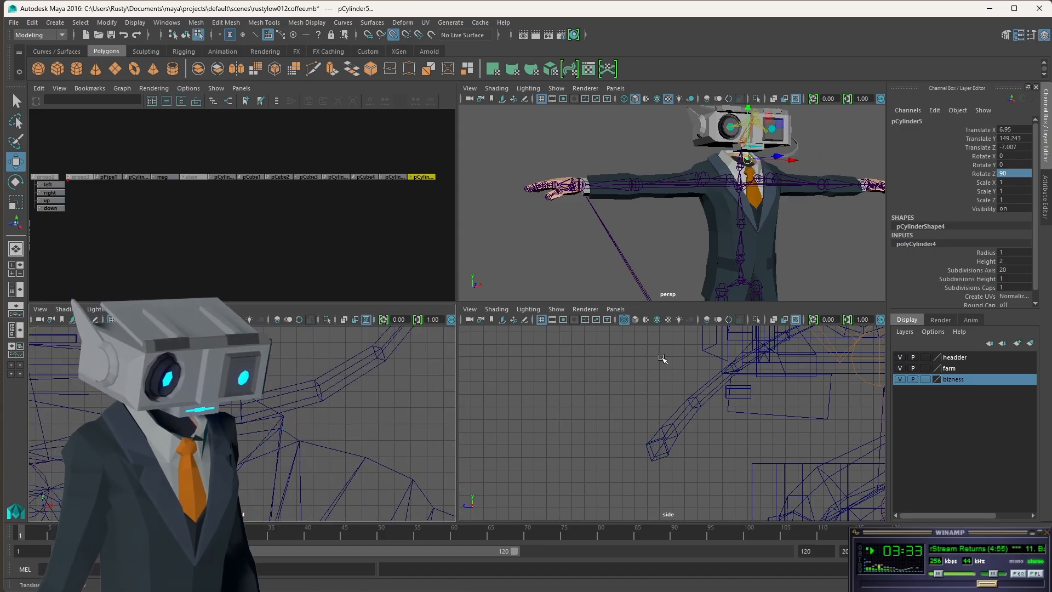
scroll(786, 450, down, 2)
drag(864, 445, 657, 449)
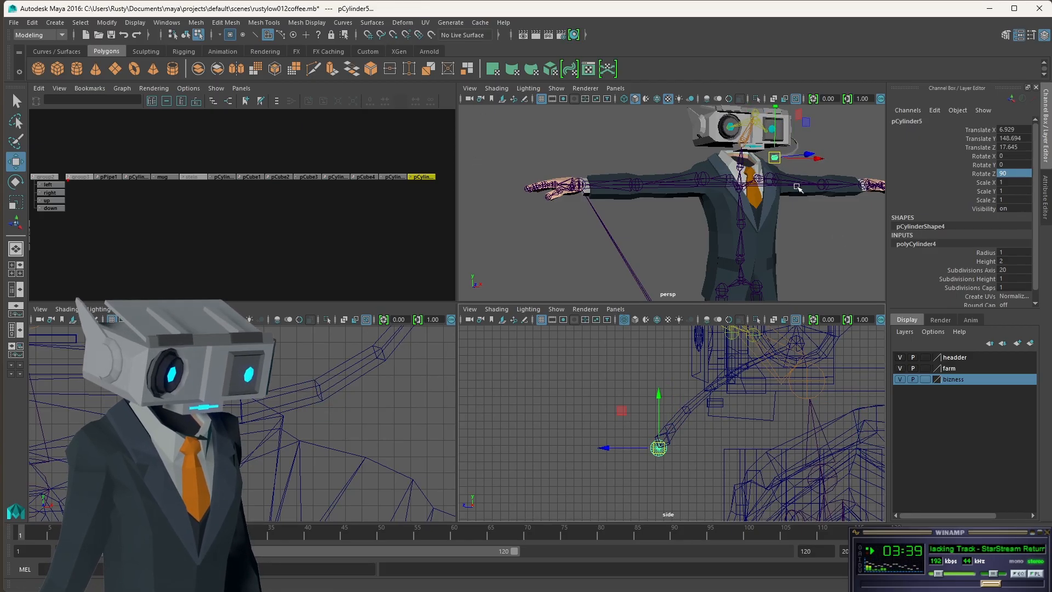
Step: Centre the cylinder on the arm's end in the side view, at about Translate Y 149.63 and Z 17.13
scroll(634, 434, up, 3)
alt+middle_drag(224, 422, 470, 401)
scroll(813, 164, up, 6)
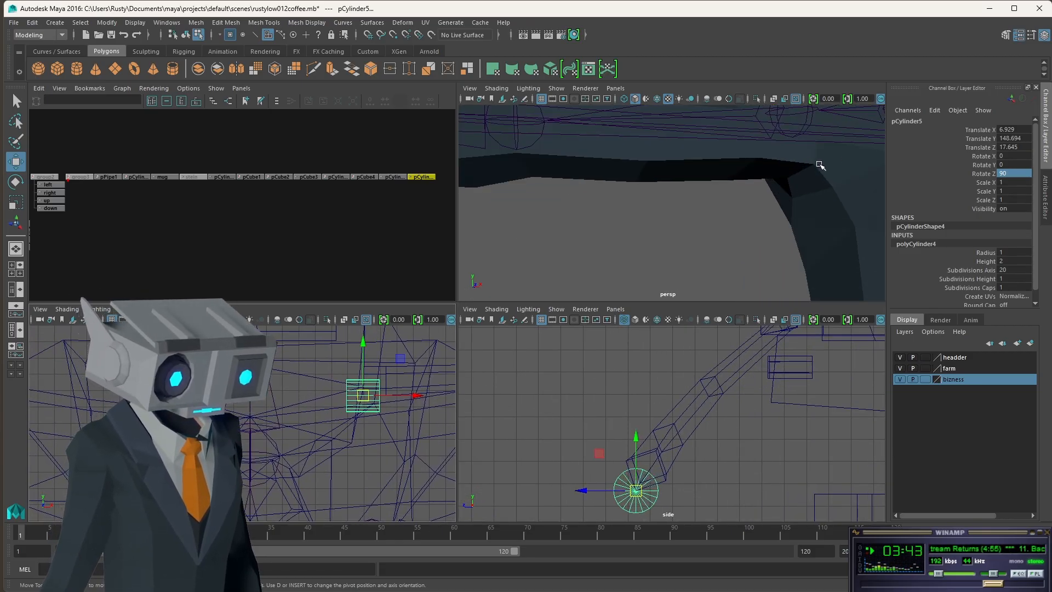
alt+middle_drag(811, 164, 686, 219)
scroll(691, 216, down, 4)
alt+drag(701, 211, 647, 234)
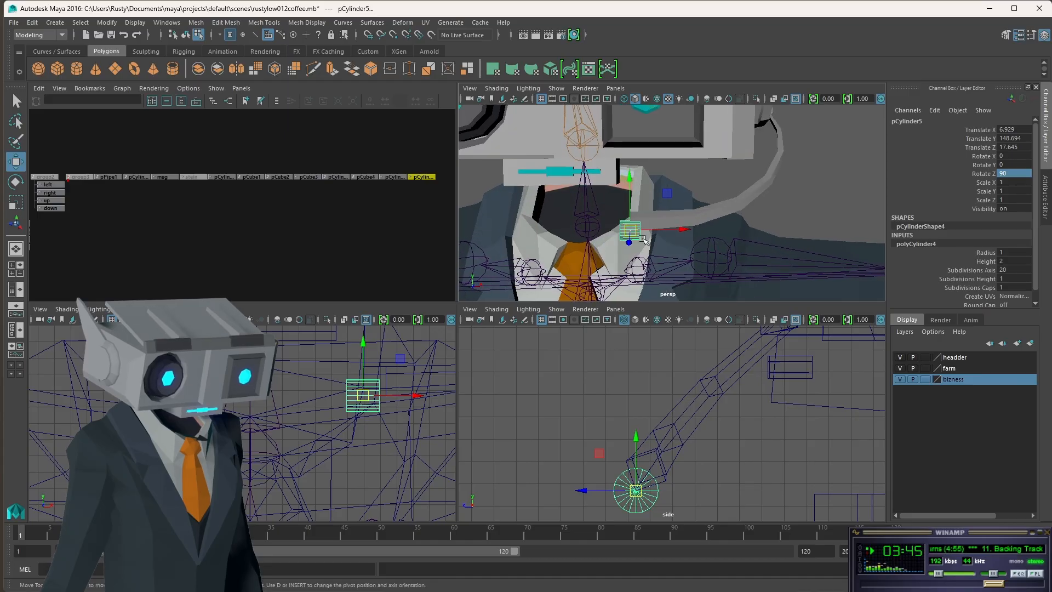
drag(643, 496, 647, 472)
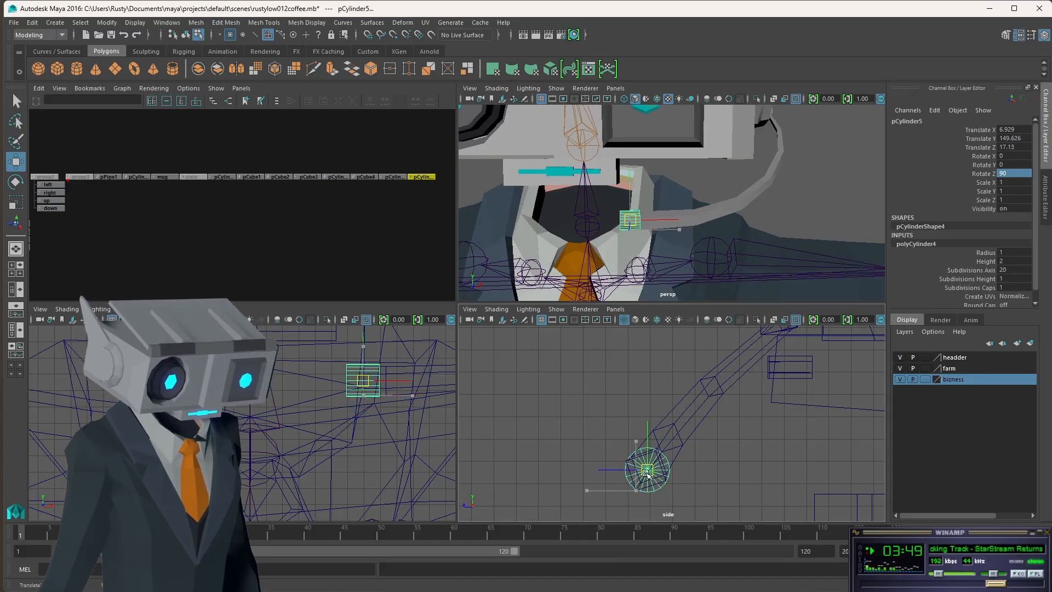
Step: Set the microphone cylinder's Subdivisions Axis to 6
double_click(1008, 269)
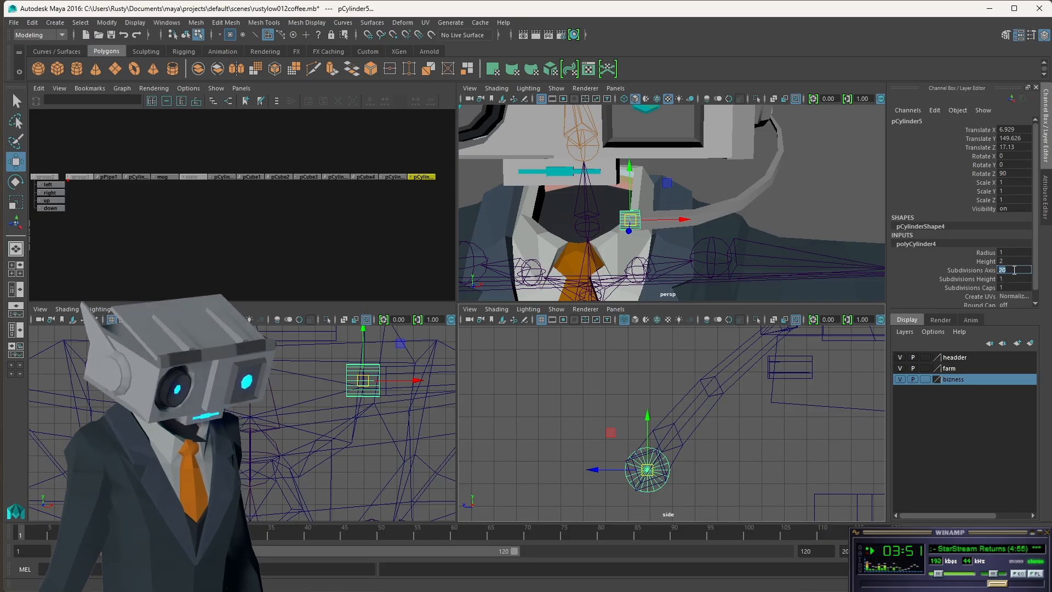
text(8)
key(Tab)
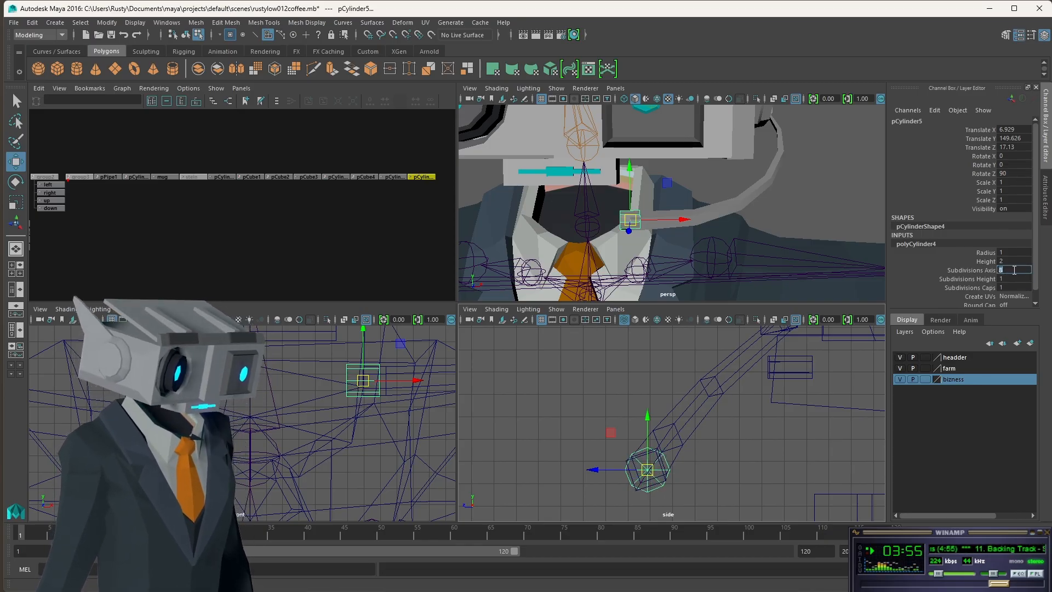
ctrl+drag(1014, 270, 1014, 273)
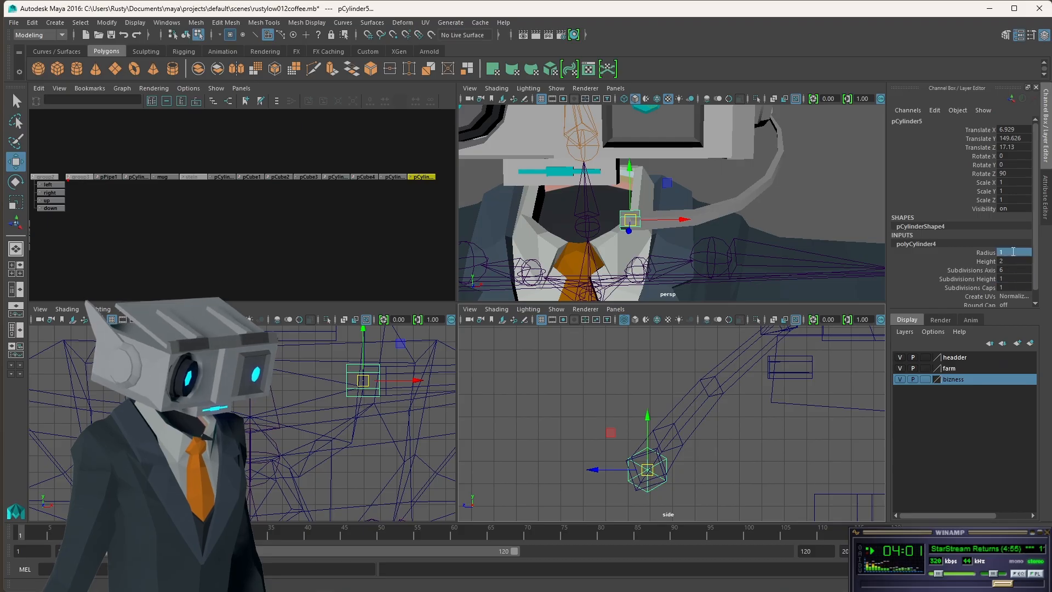
Step: Set the microphone cylinder's Radius to 2 and Height to 6
click(1012, 252)
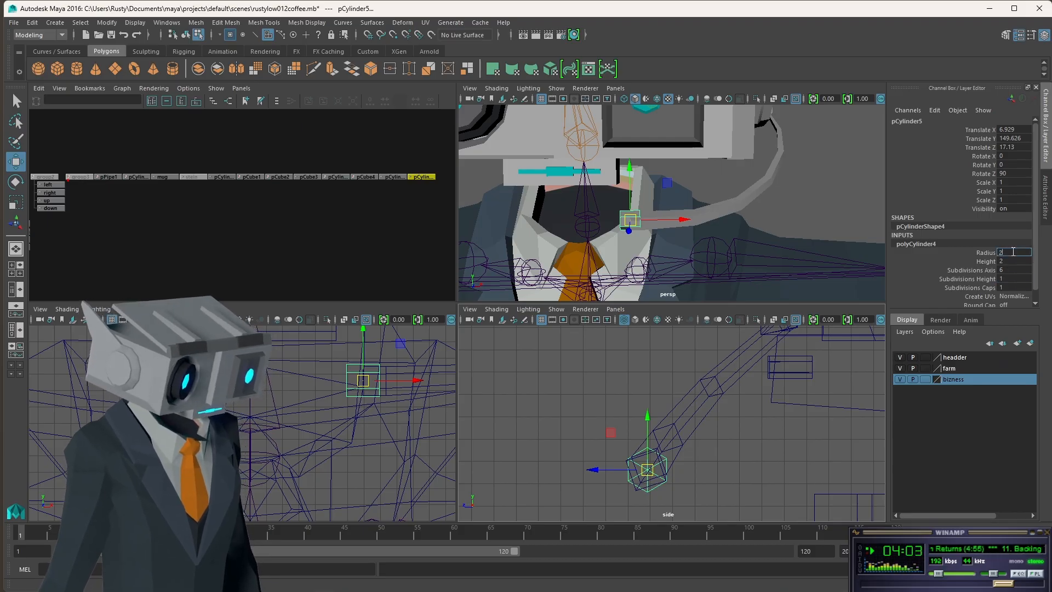
text(2)
key(Tab)
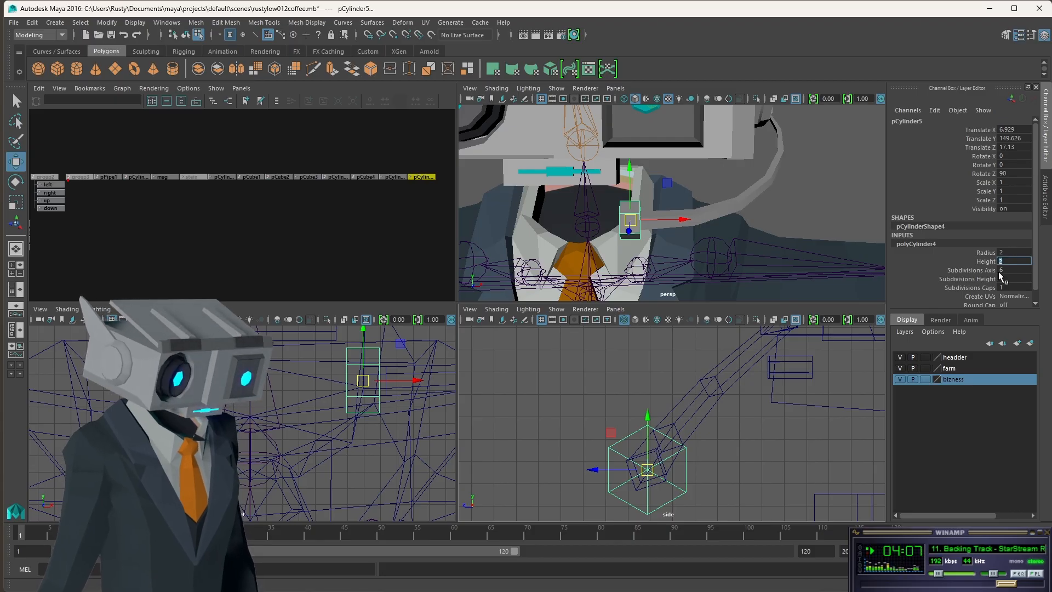
text(4)
key(Tab)
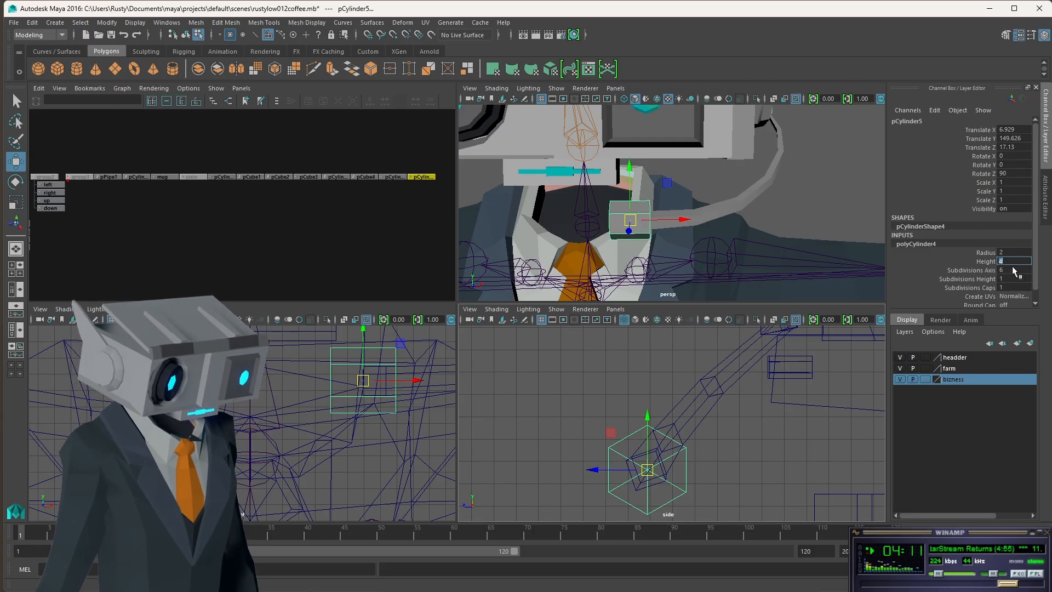
key(Tab)
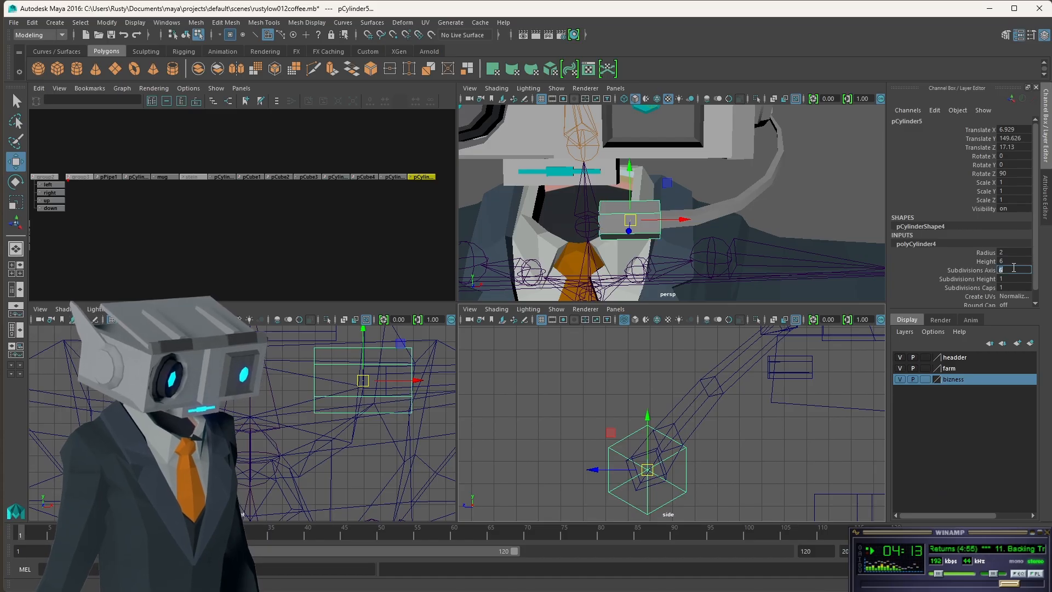
Step: Slide the microphone cylinder toward the mouth to about Translate X 4.6 and set its Radius to 1.5
drag(684, 220, 661, 222)
scroll(630, 219, up, 3)
alt+drag(673, 235, 528, 218)
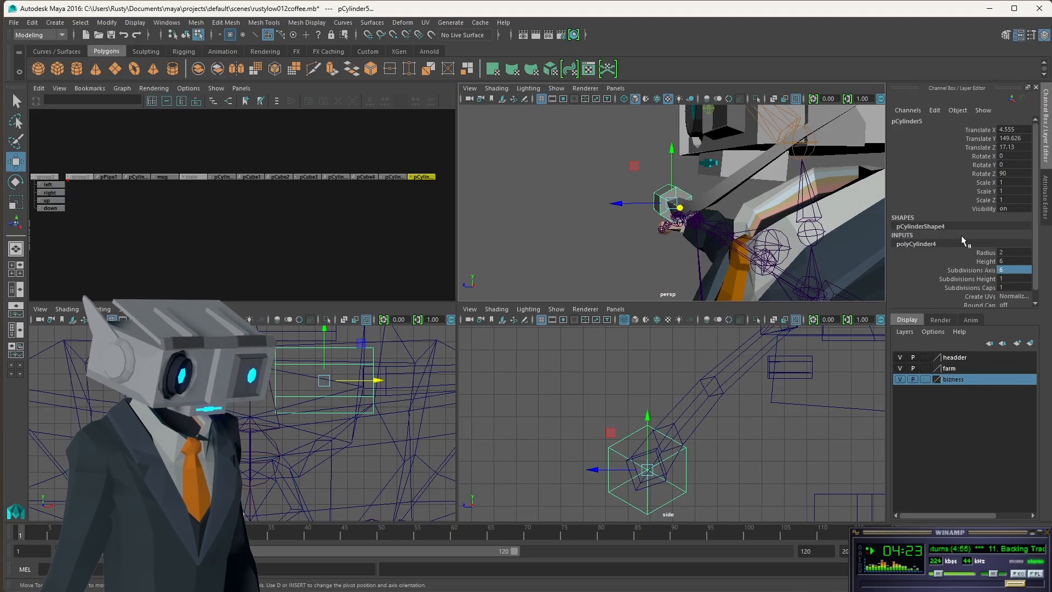
text(1.5)
key(Tab)
mouse_move(713, 198)
alt+mouse_down()
mouse_move(764, 216)
mouse_move(733, 186)
mouse_move(778, 190)
mouse_move(755, 179)
mouse_move(707, 204)
mouse_move(726, 205)
alt+mouse_up()
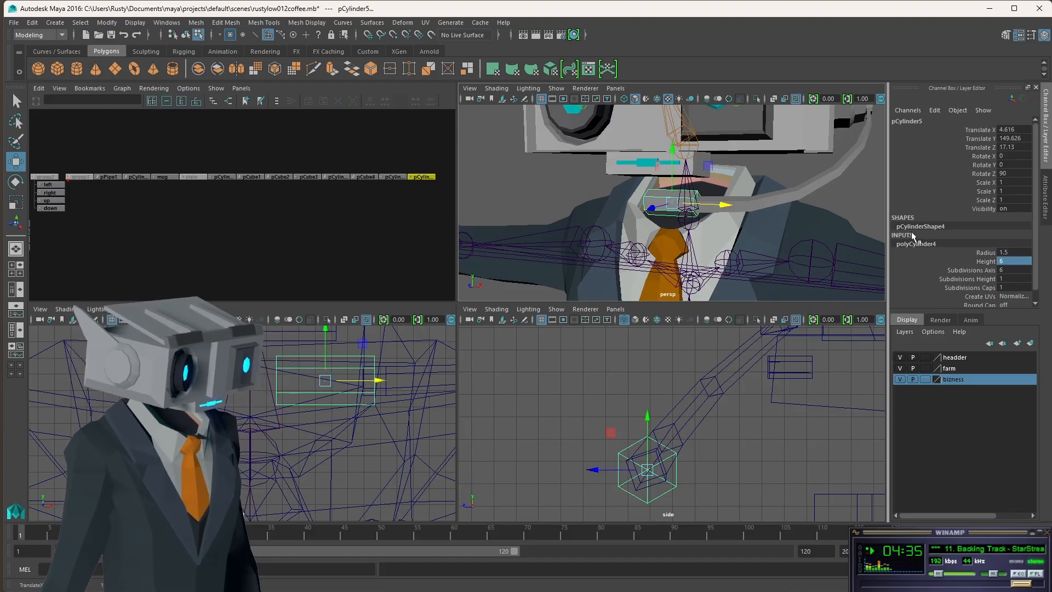
Step: Set the microphone cylinder's Height to 5 and shift it sideways to Translate X 4.56
key(5)
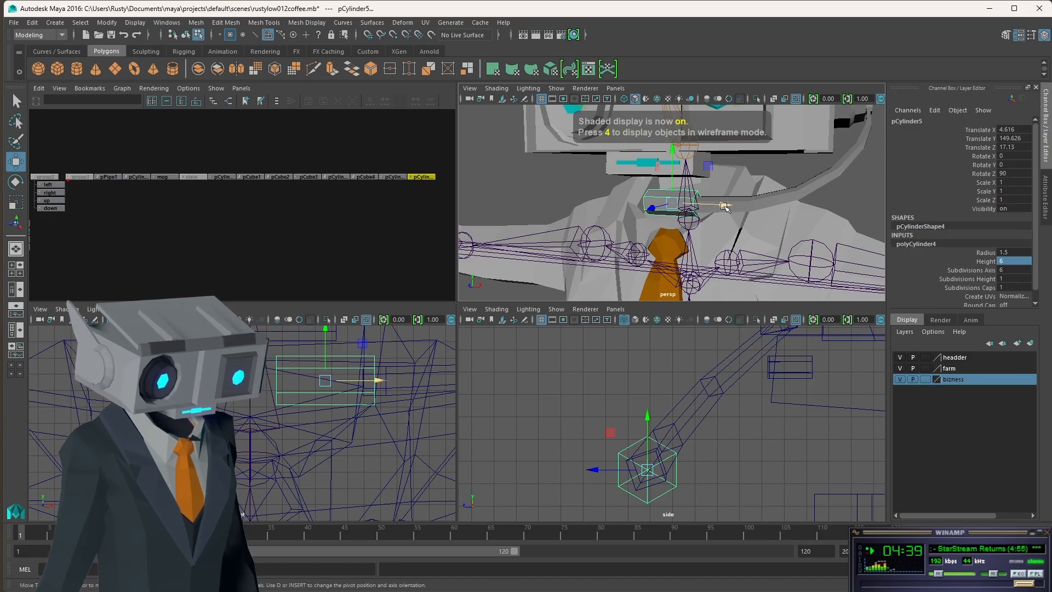
click(1004, 261)
text(5)
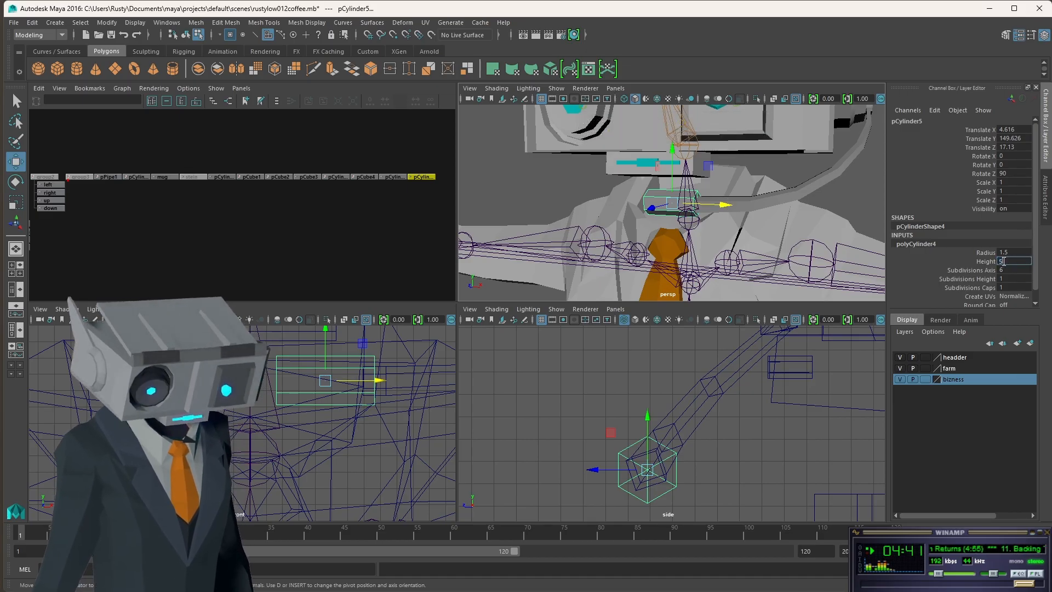
key(Tab)
mouse_move(720, 209)
mouse_down()
mouse_move(783, 188)
mouse_move(729, 210)
mouse_up()
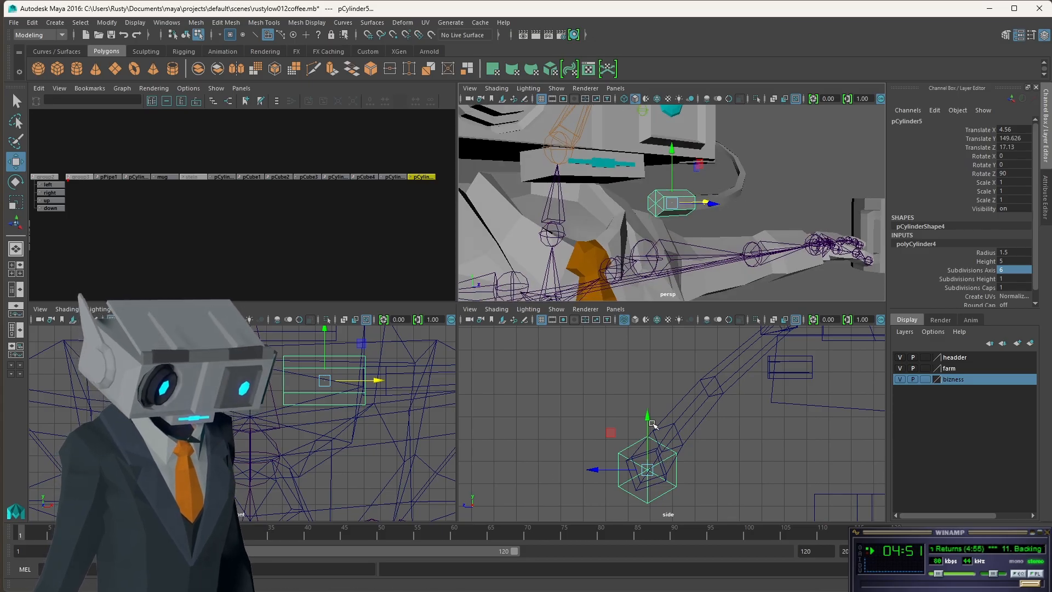
Step: Rotate the microphone cylinder about its long axis in the side view to Rotate Y -10.441
drag(648, 420, 616, 428)
key(e)
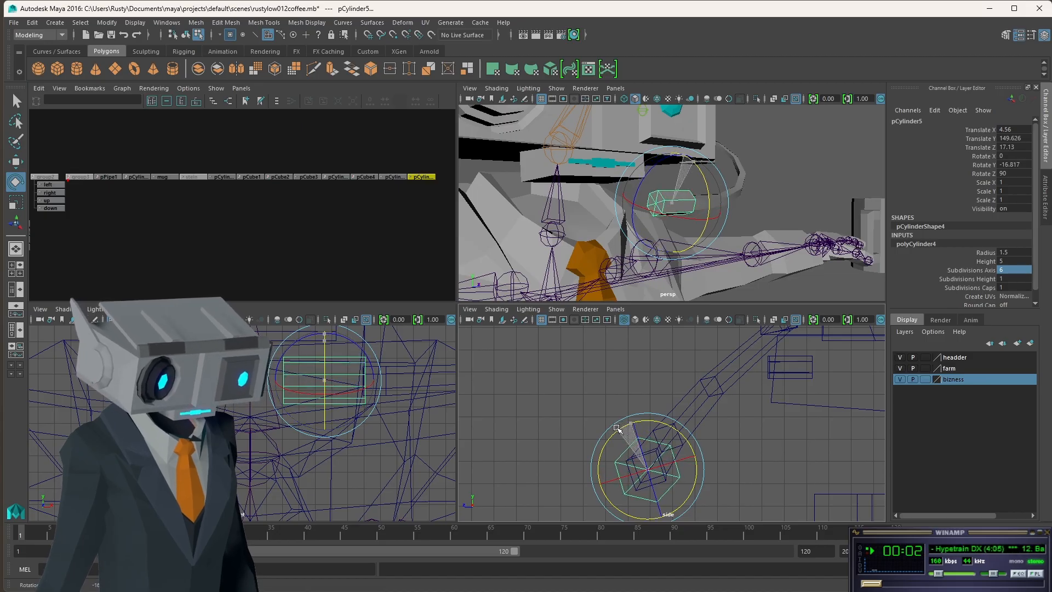
alt+drag(742, 188, 716, 191)
mouse_move(724, 217)
alt+mouse_down()
mouse_move(741, 198)
mouse_move(689, 197)
mouse_move(730, 206)
alt+mouse_up()
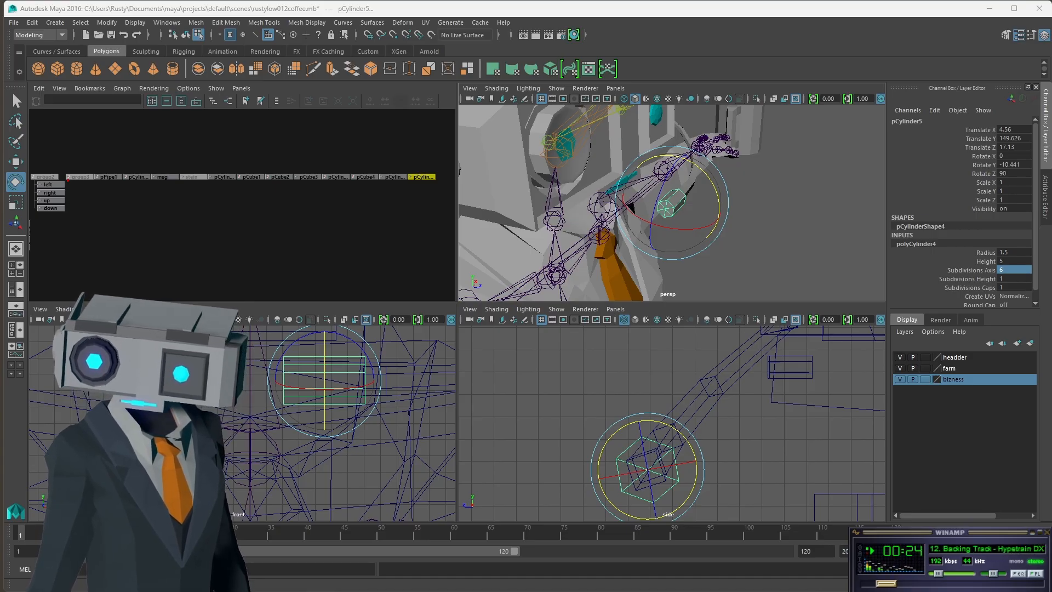
Step: Examine the microphone and its joint with the arm from several angles with textured display
click(785, 175)
alt+drag(822, 199, 675, 228)
alt+middle_drag(675, 228, 791, 175)
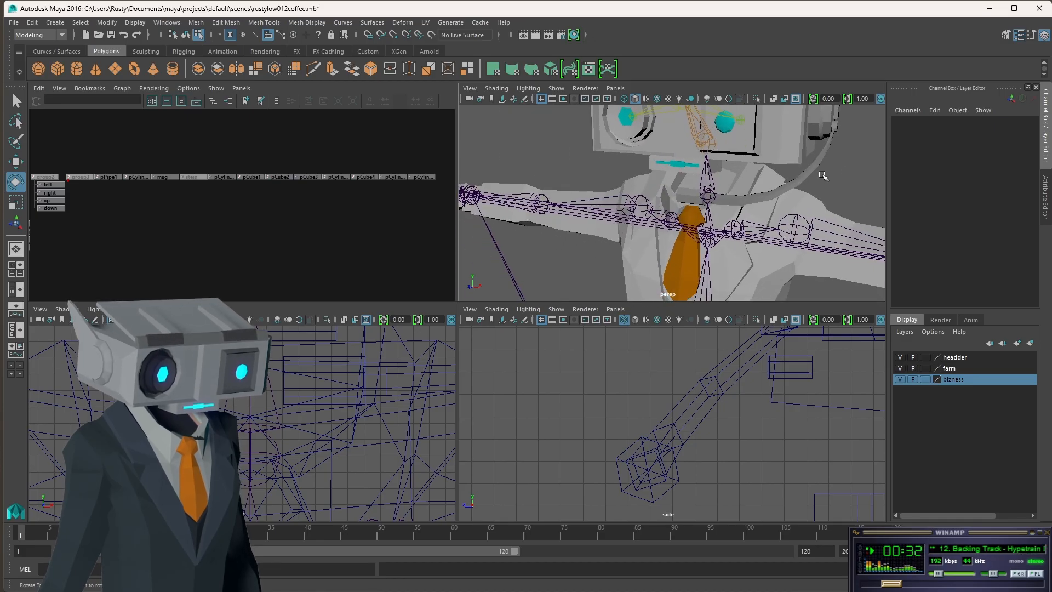
mouse_move(835, 174)
alt+mouse_down()
mouse_move(847, 167)
mouse_move(822, 217)
alt+mouse_up()
key(6)
alt+middle_drag(754, 235, 764, 202)
alt+right_drag(630, 189, 751, 251)
alt+drag(751, 251, 714, 253)
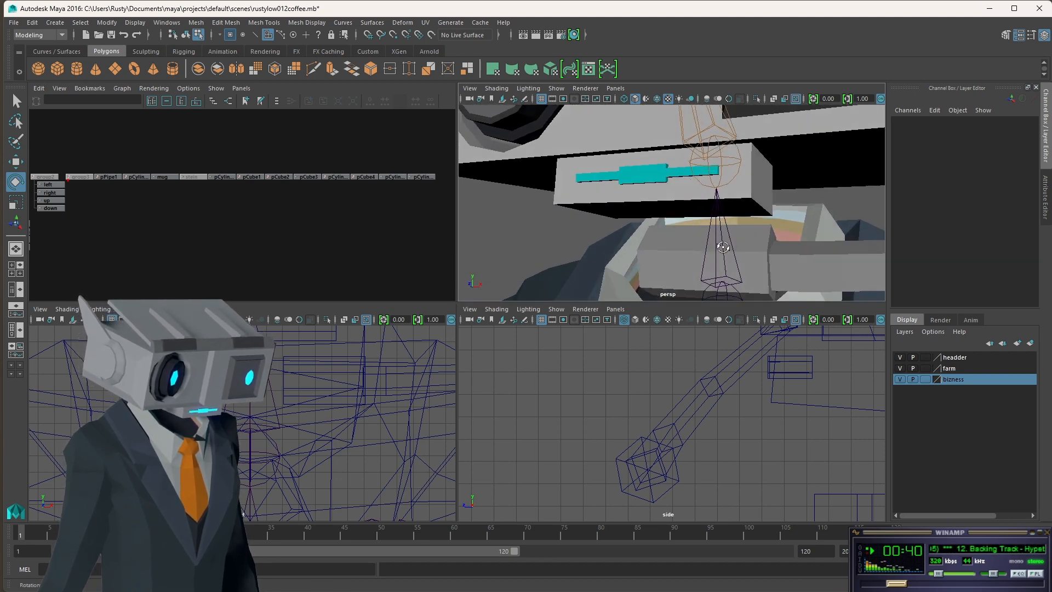
alt+middle_drag(730, 246, 349, 207)
Step: Select the microphone cylinder as an object and lower it slightly to Translate Y 149.519
click(494, 226)
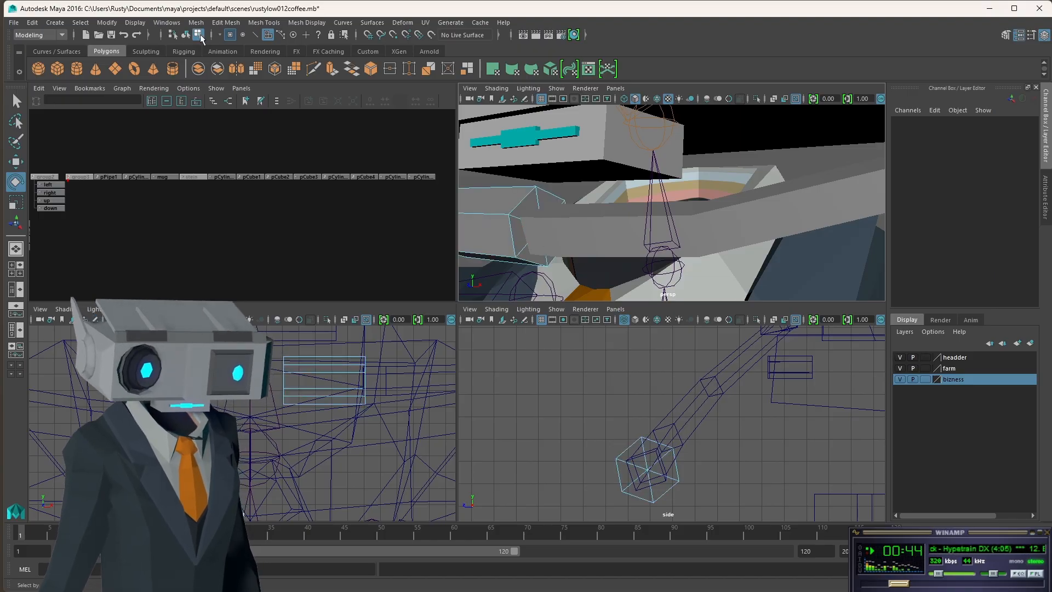
click(186, 35)
key(w)
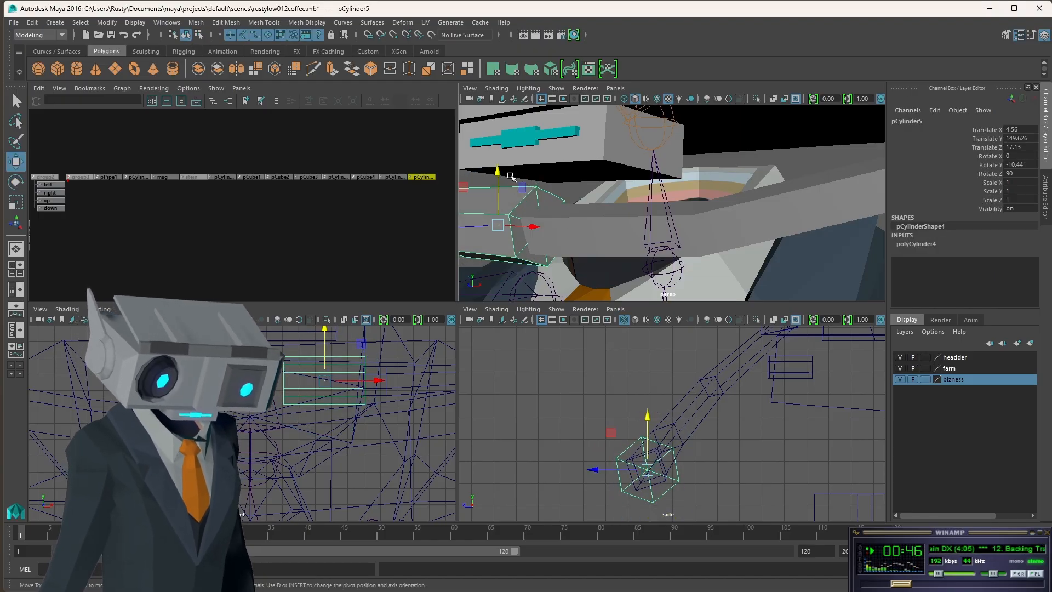
drag(499, 175, 504, 179)
alt+drag(649, 218, 662, 206)
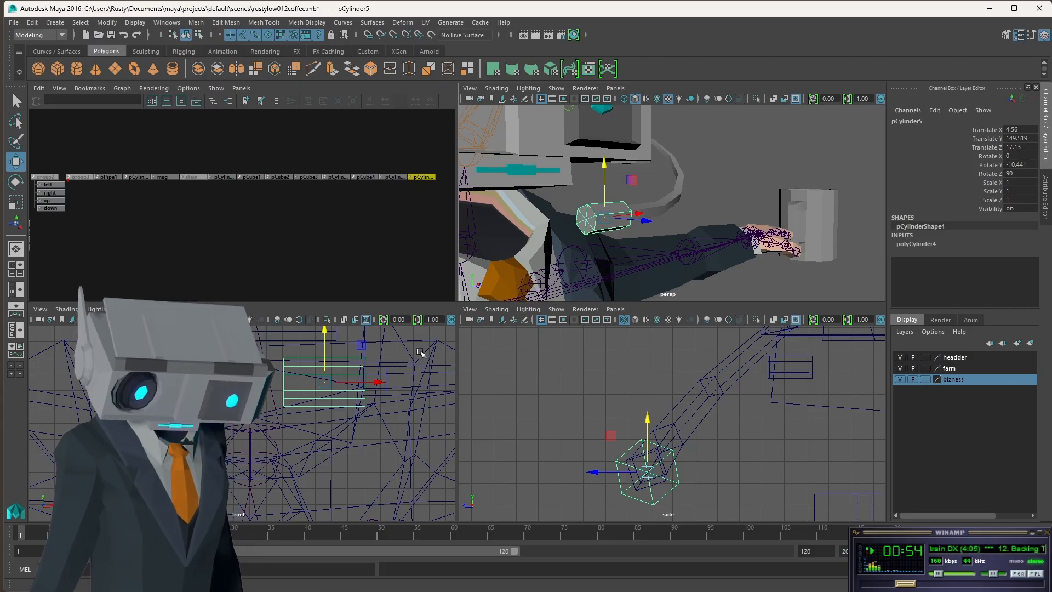
Step: Pull the centre vertex of the microphone's free end cap outward along X to form a shallow point
scroll(581, 234, up, 4)
scroll(581, 235, down, 1)
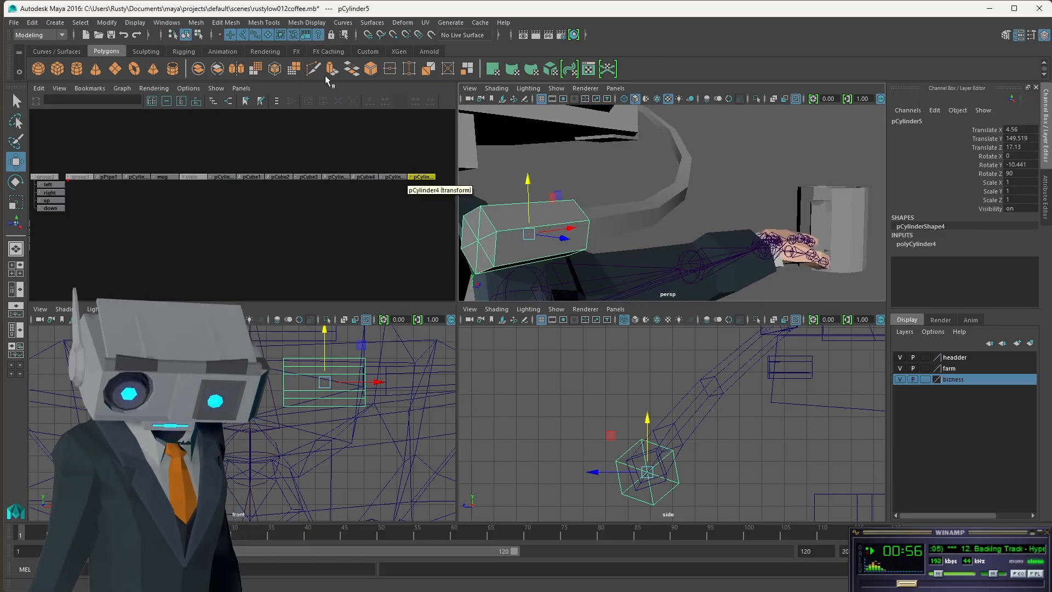
click(245, 36)
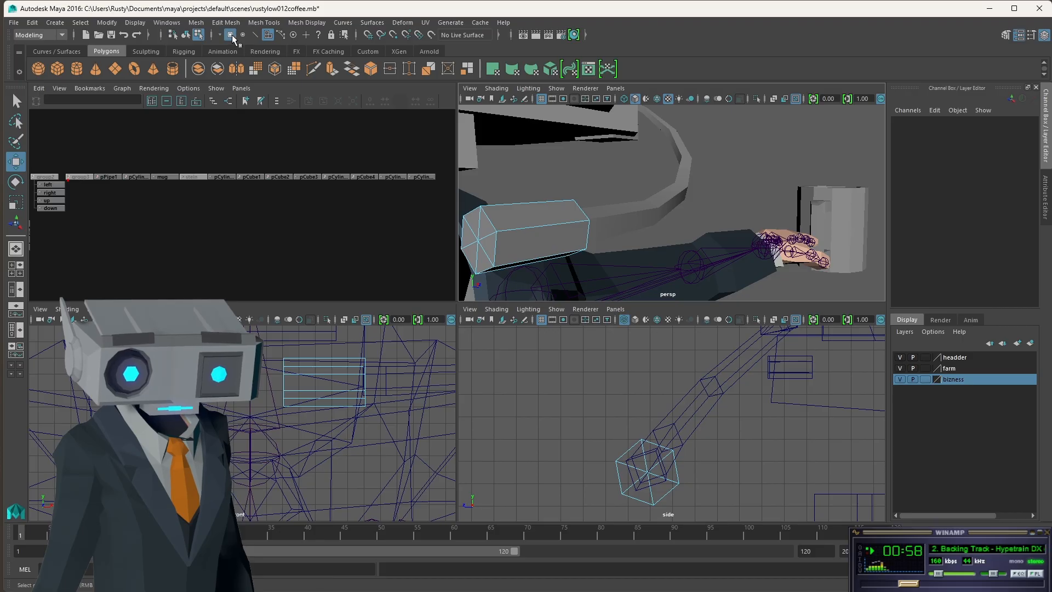
click(480, 243)
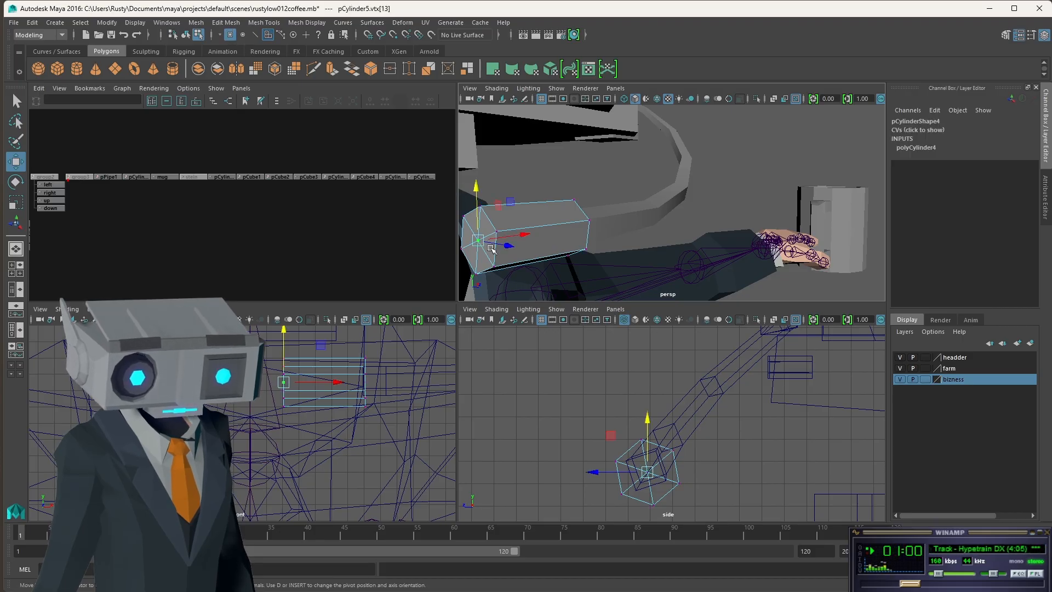
drag(334, 385, 326, 386)
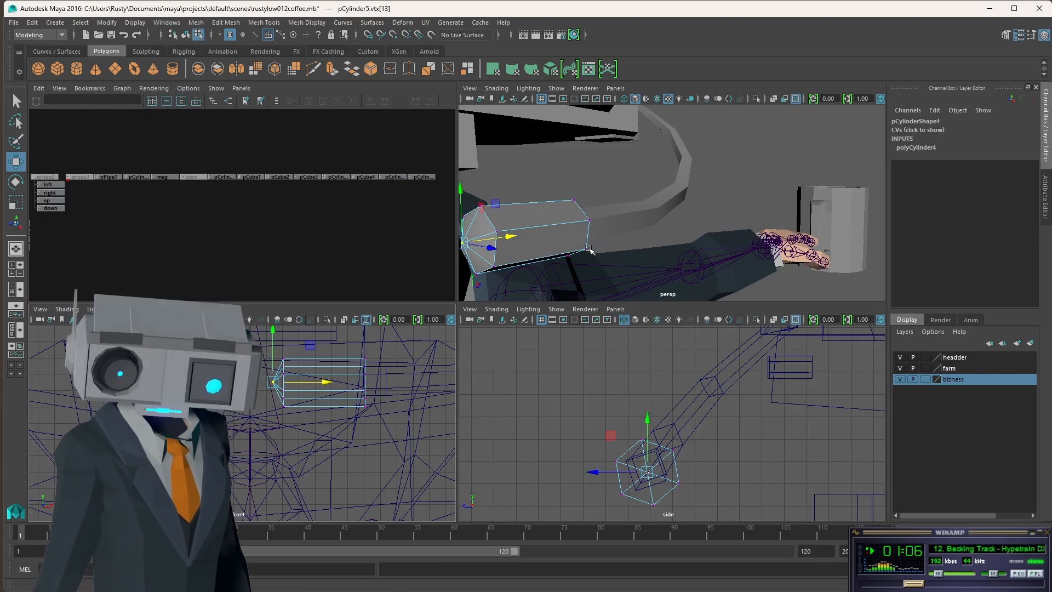
mouse_move(590, 250)
alt+mouse_down()
mouse_move(481, 228)
mouse_move(519, 222)
mouse_move(581, 263)
alt+mouse_up()
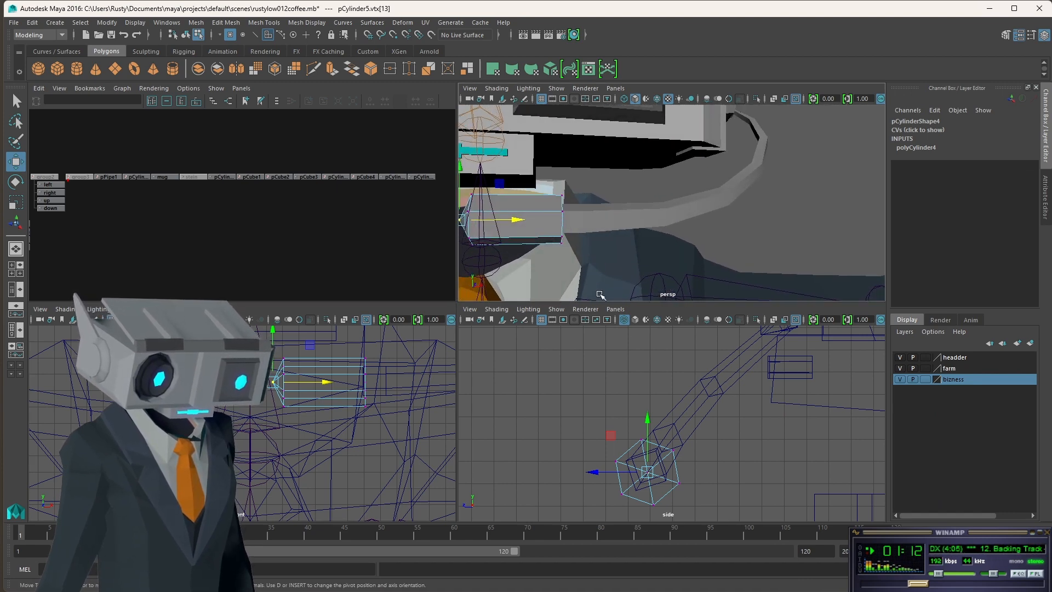
Step: Pull the centre vertex of the microphone's arm-side end cap outward to match, and return to object selection
click(560, 220)
drag(616, 220, 564, 230)
click(775, 205)
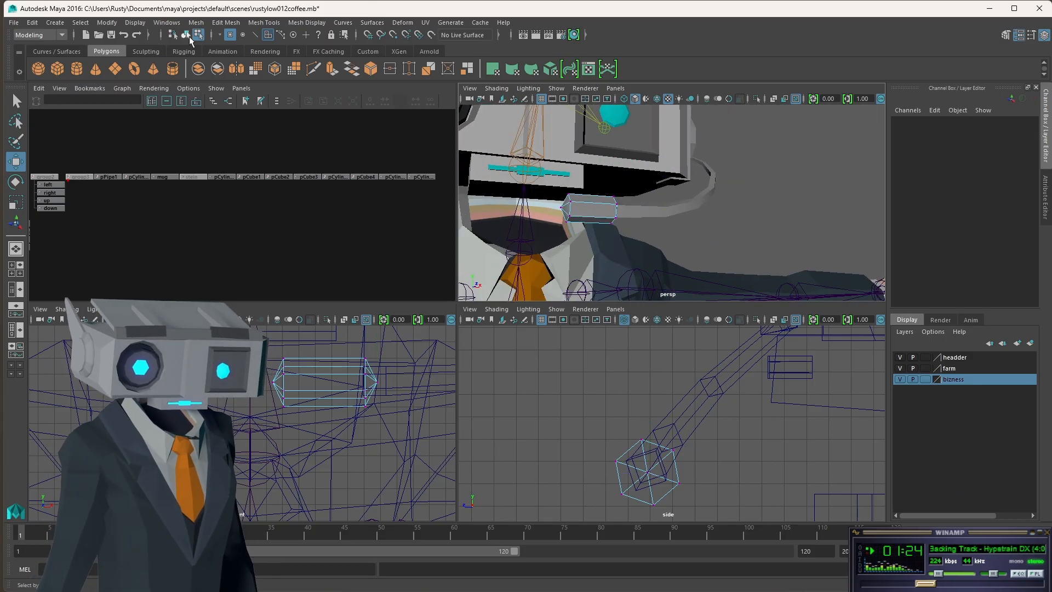
click(188, 35)
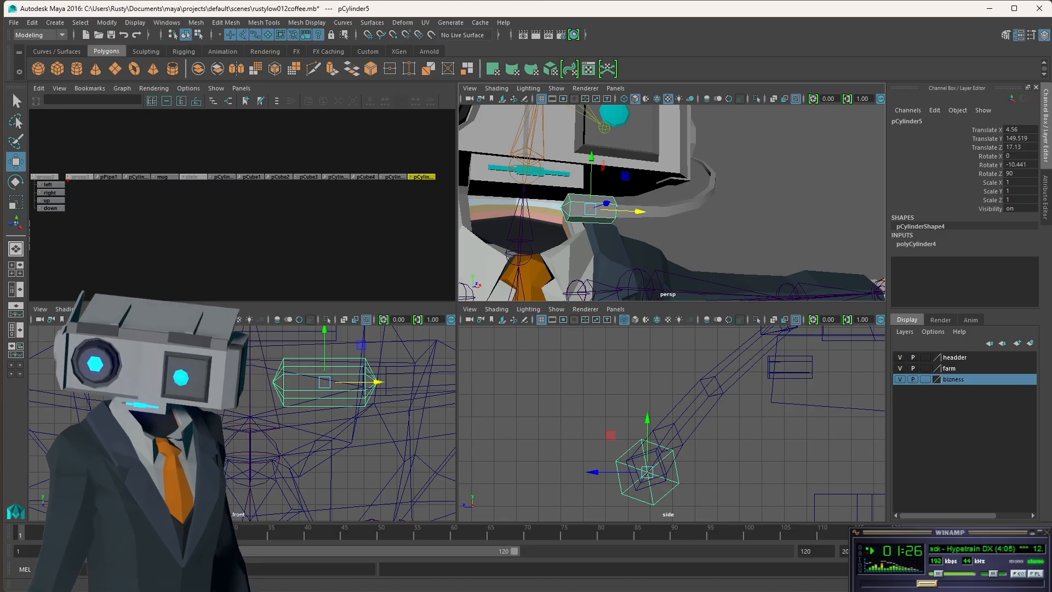
Step: Save the scene and open the Hypershade
click(112, 37)
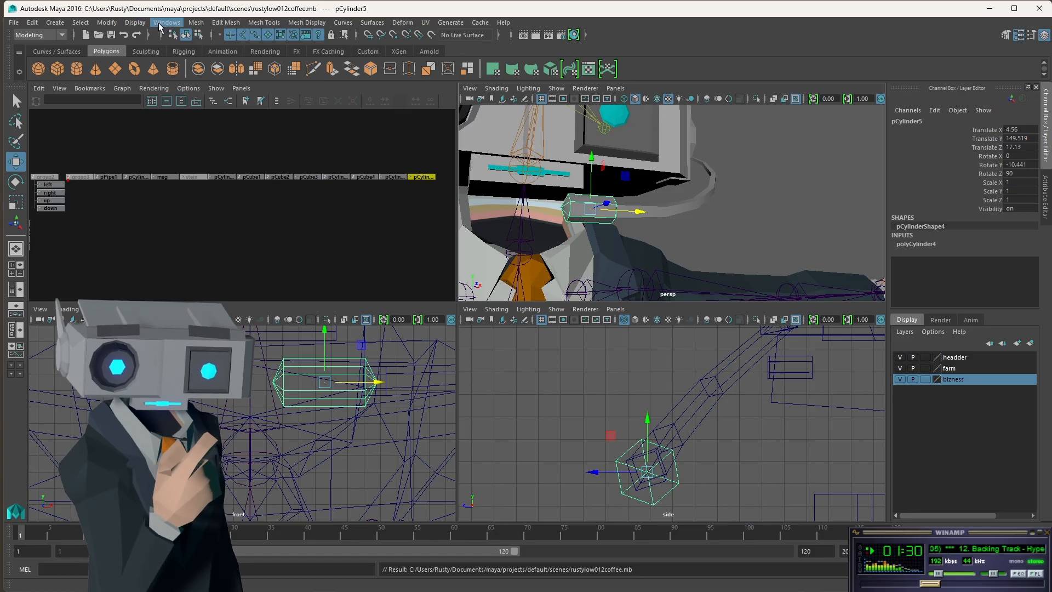
click(163, 23)
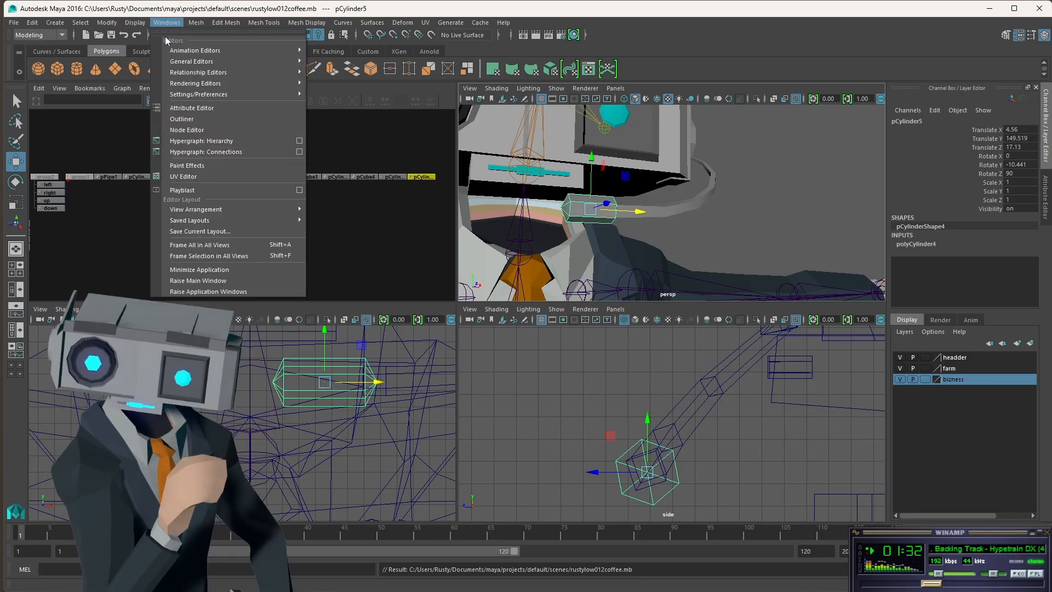
mouse_move(180, 63)
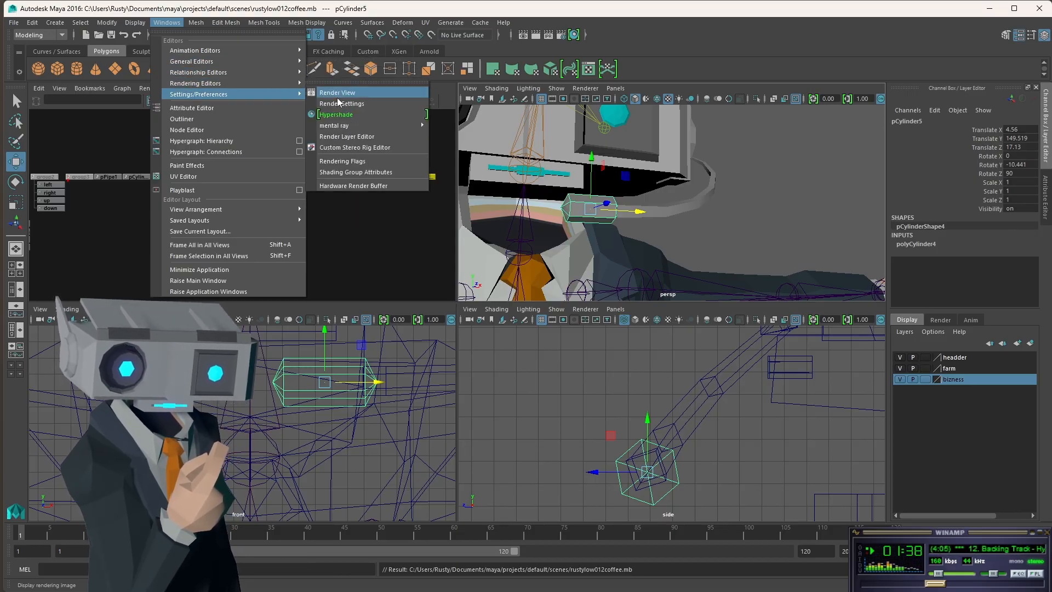
mouse_move(272, 83)
click(338, 114)
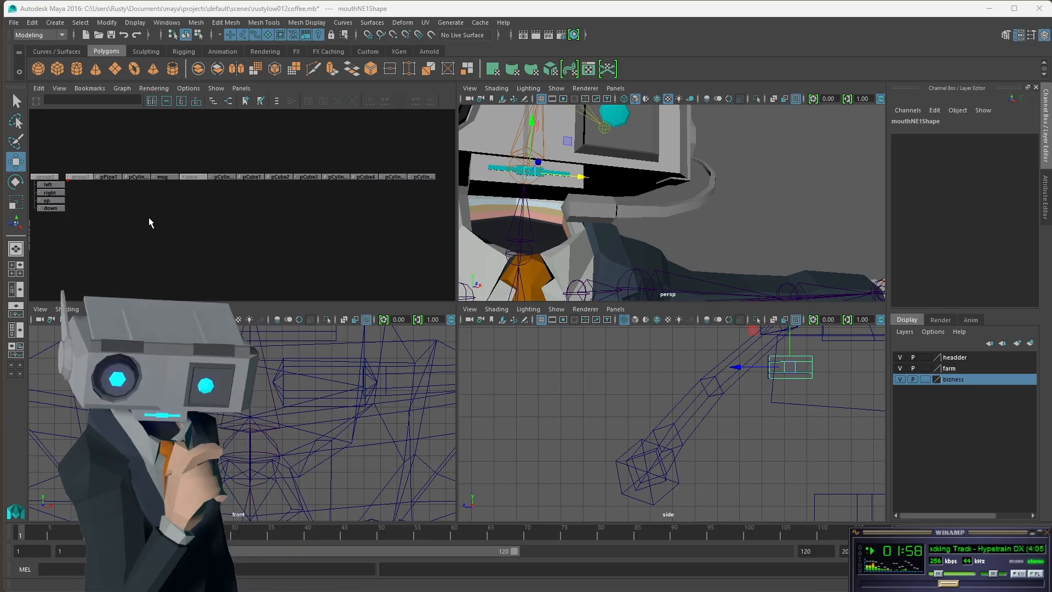
Step: Select the microphone cylinder and assign the gray material to it
scroll(698, 256, down, 10)
scroll(697, 256, up, 6)
scroll(697, 256, up, 5)
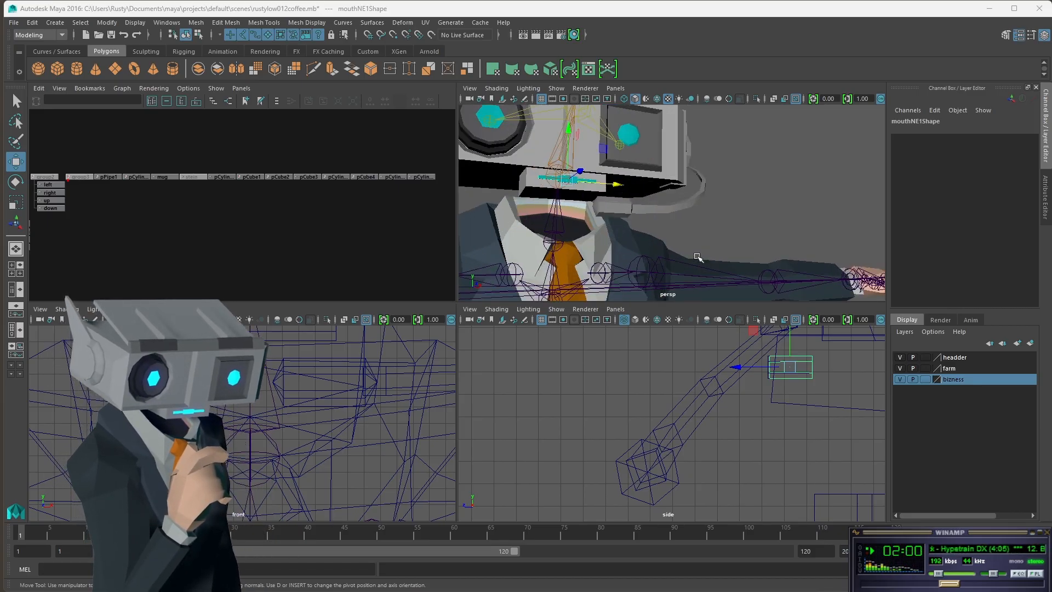
click(594, 210)
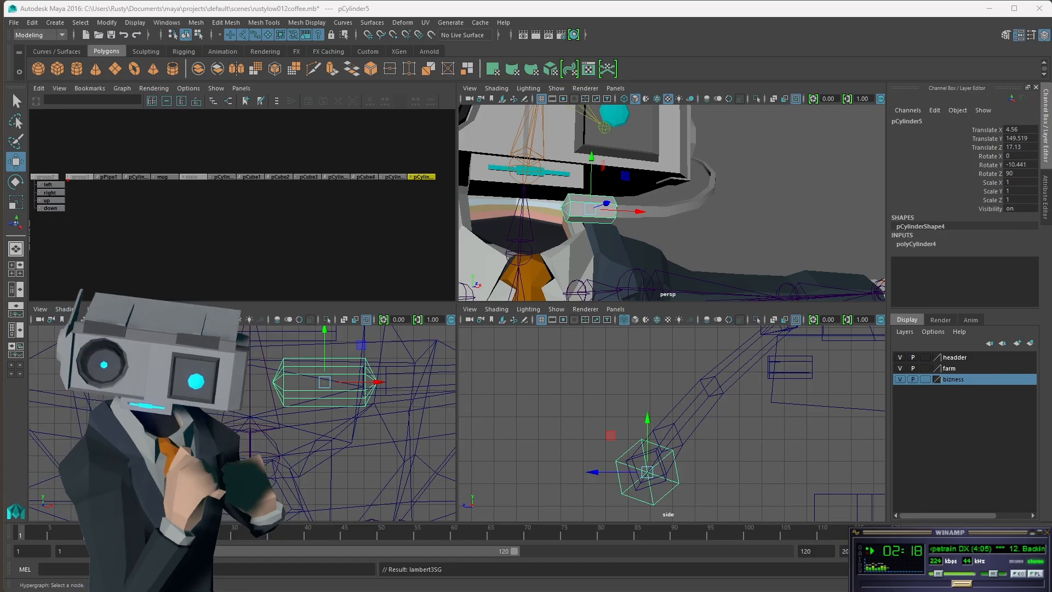
alt+drag(756, 176, 770, 195)
click(773, 195)
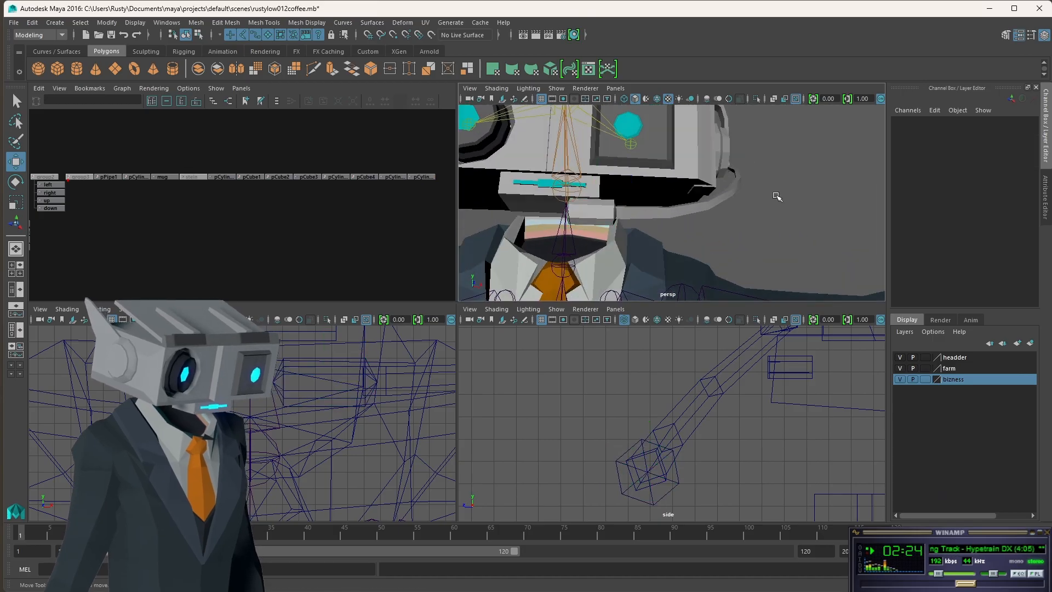
Step: Undo the gray material assignment on the microphone cylinder
mouse_move(702, 232)
alt+mouse_down()
mouse_move(668, 193)
mouse_move(712, 218)
alt+mouse_up()
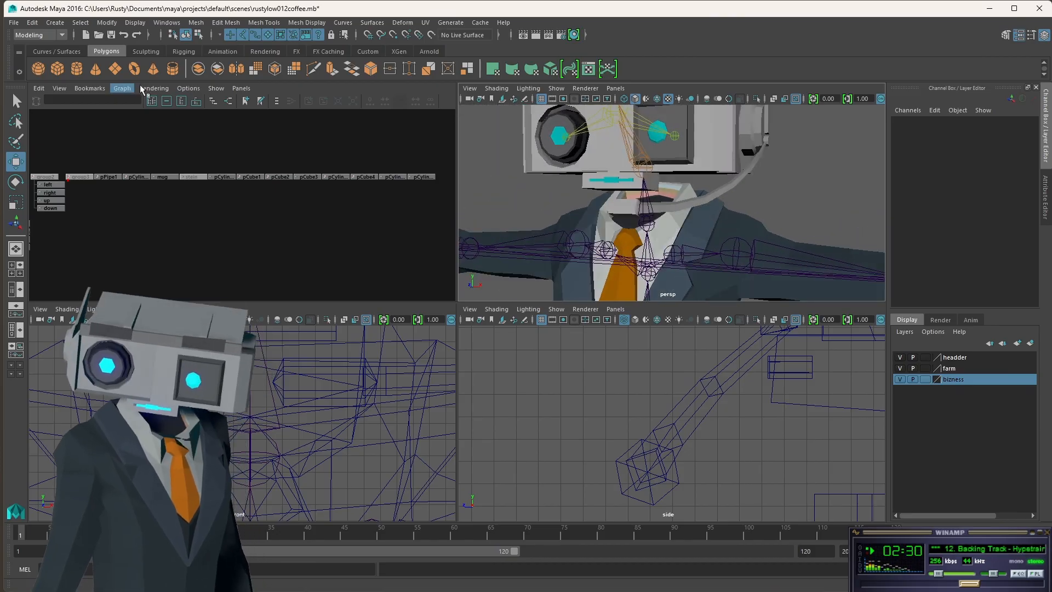
click(124, 35)
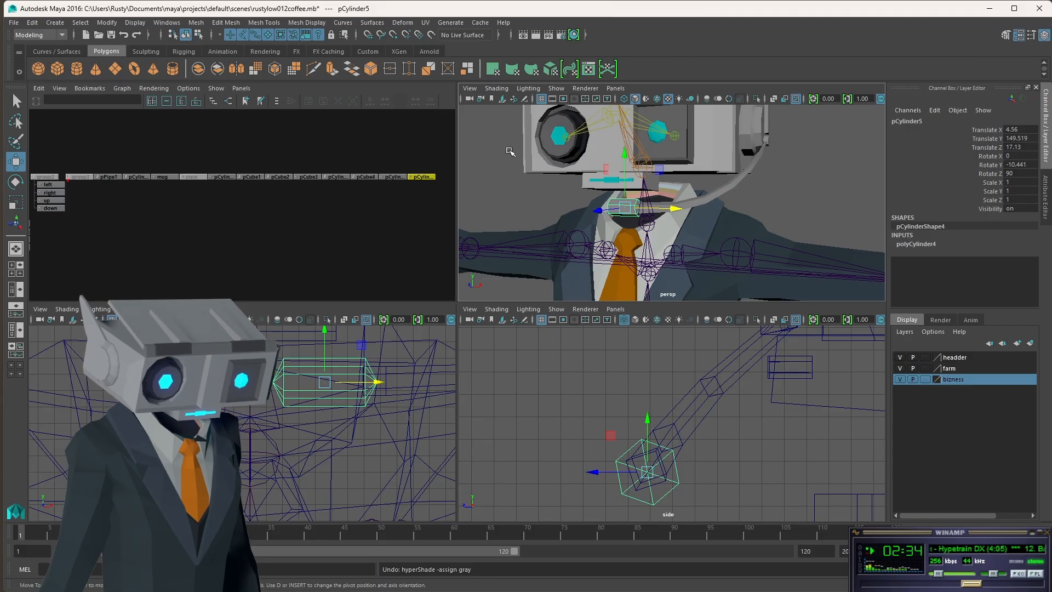
click(719, 193)
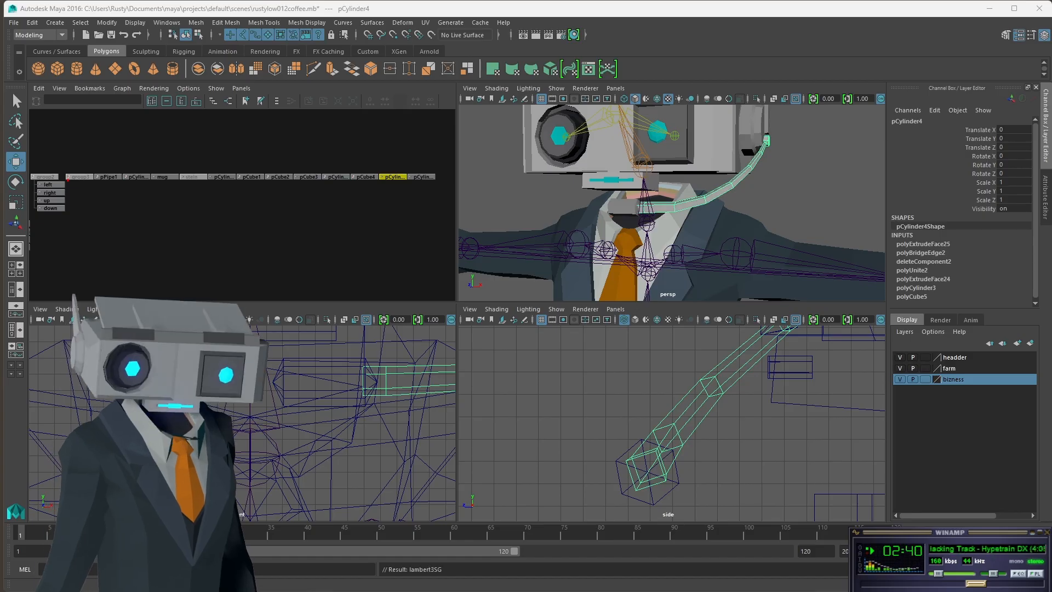
click(822, 179)
alt+drag(767, 196, 817, 205)
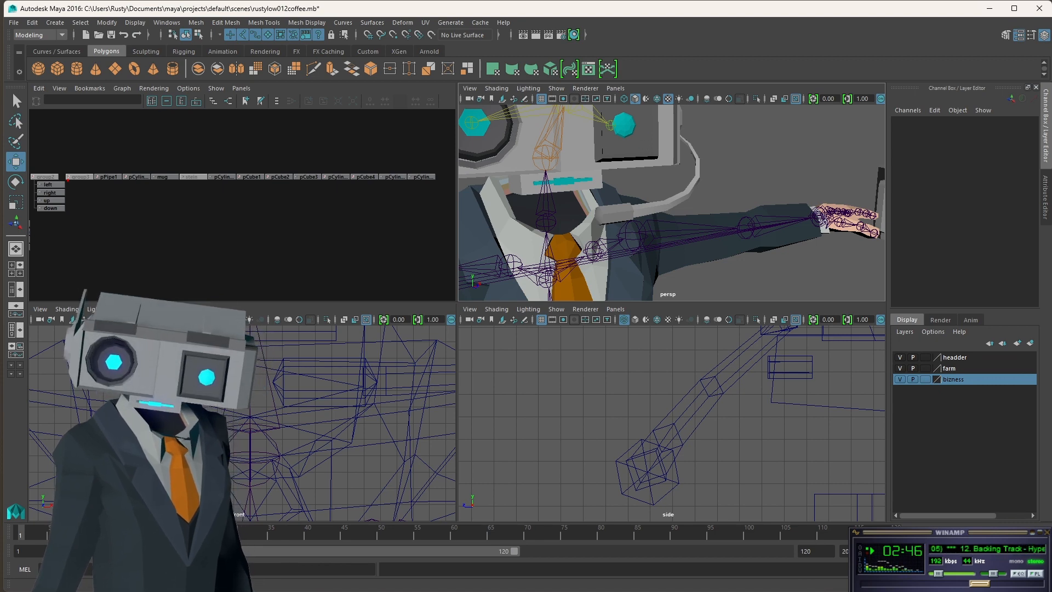
Step: Select the headset's headband piece and move its pivot down and outward to the centre of the earpiece
alt+drag(688, 144, 722, 191)
click(671, 178)
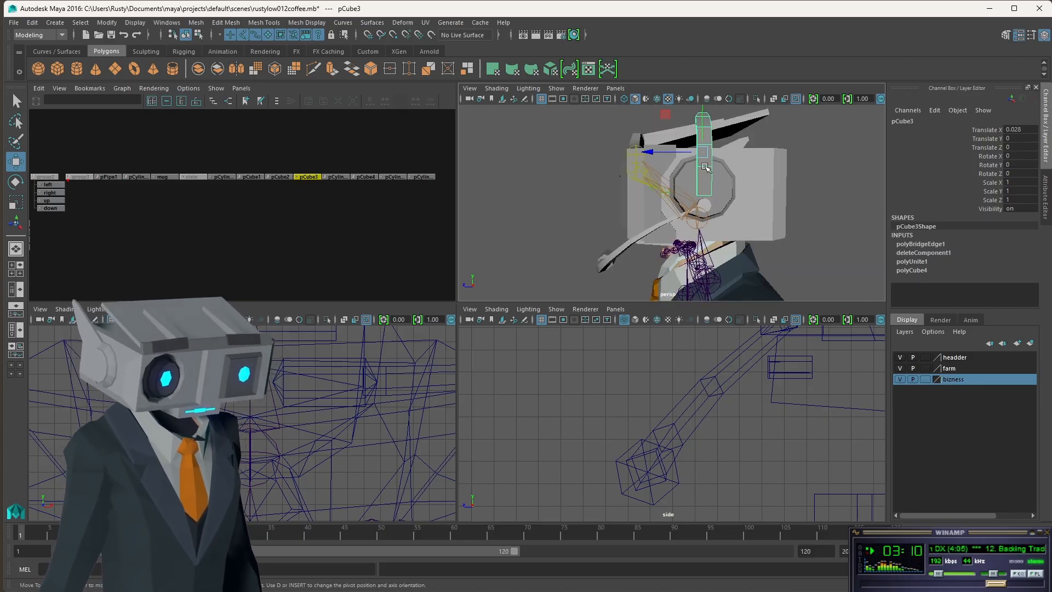
key(d)
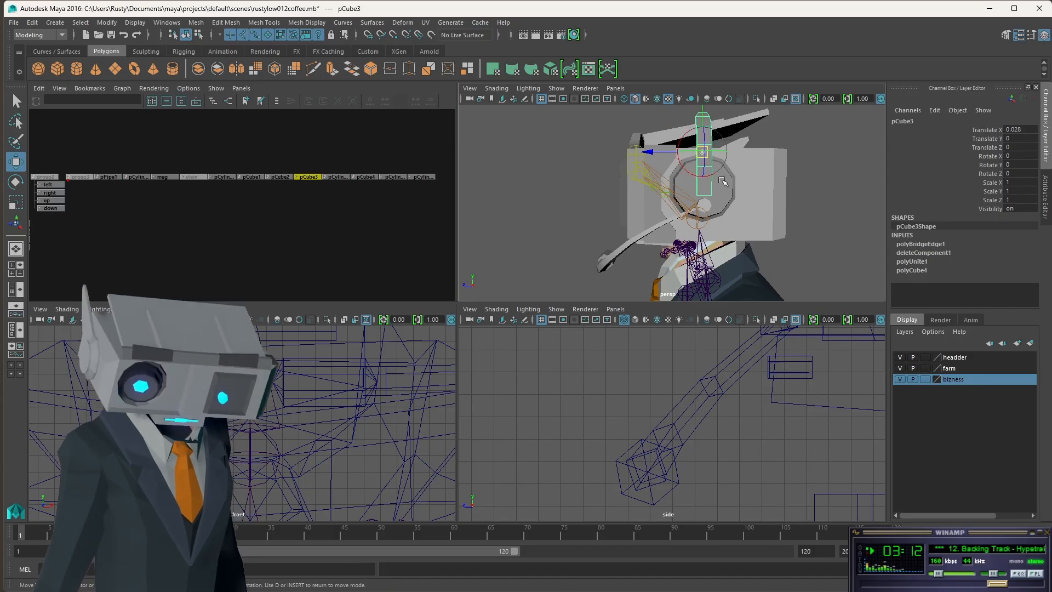
alt+drag(714, 157, 826, 187)
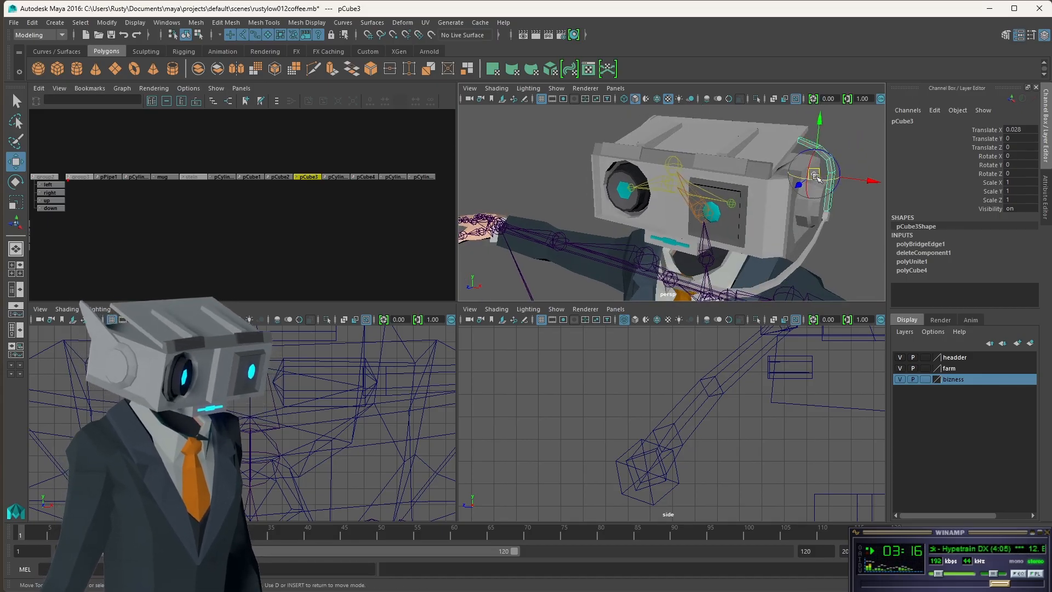
drag(820, 130, 831, 153)
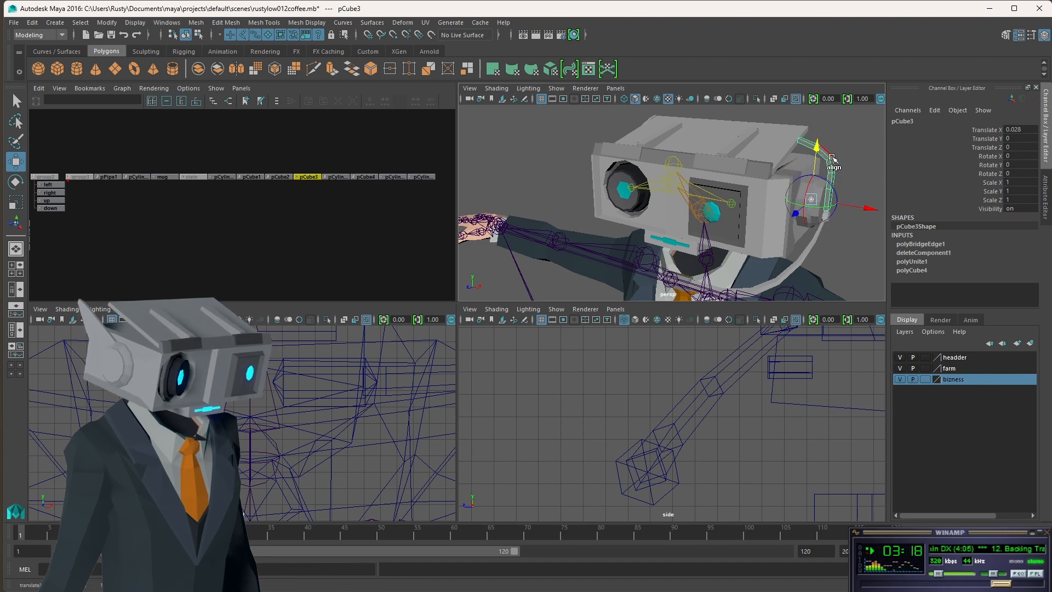
drag(871, 212, 889, 215)
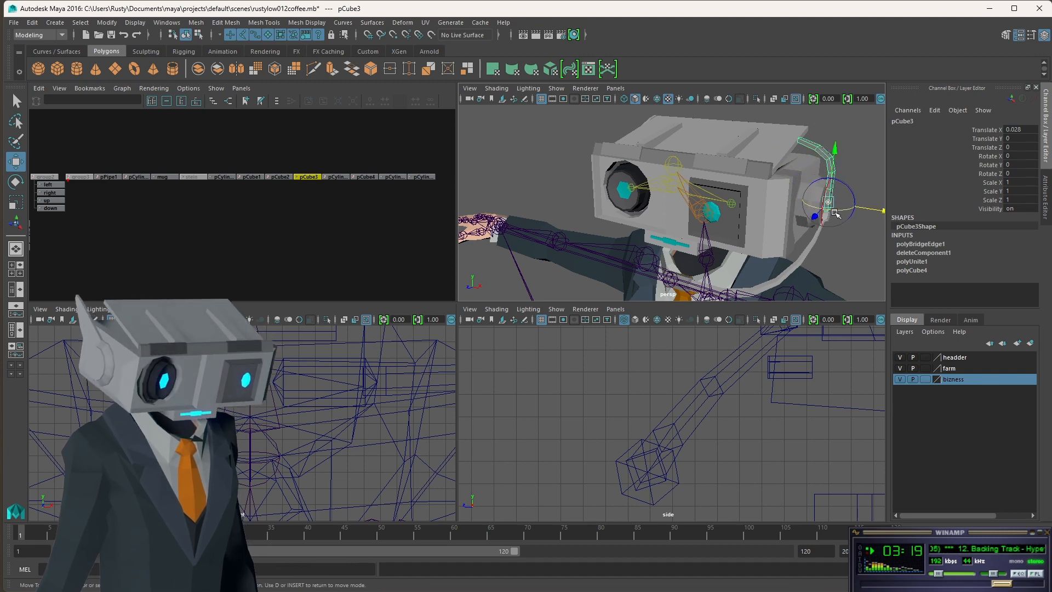
scroll(815, 384, down, 8)
alt+middle_drag(799, 378, 689, 453)
scroll(690, 430, up, 6)
alt+middle_drag(762, 369, 732, 405)
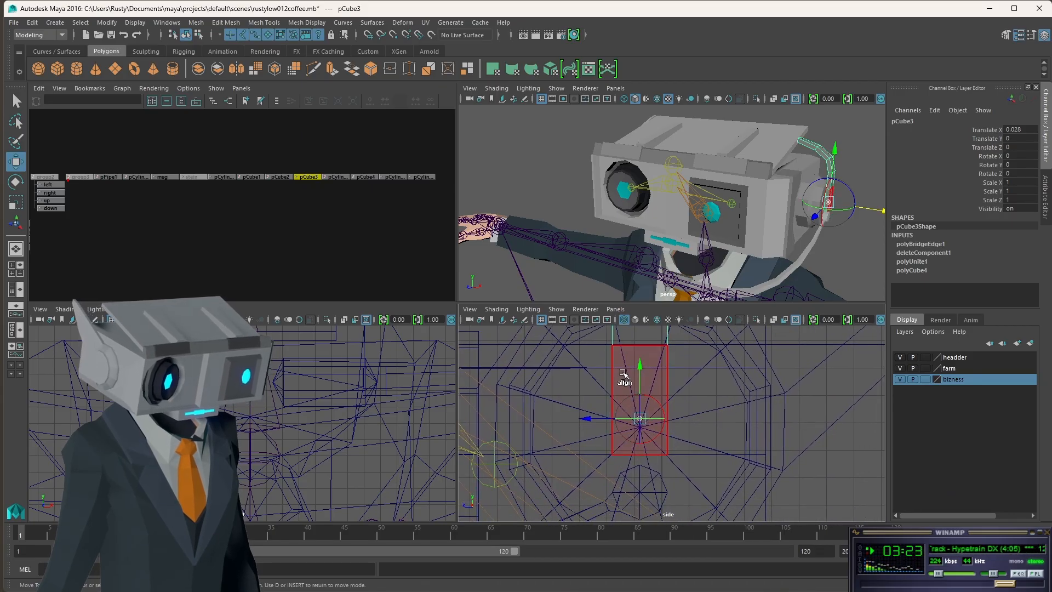
drag(641, 369, 641, 378)
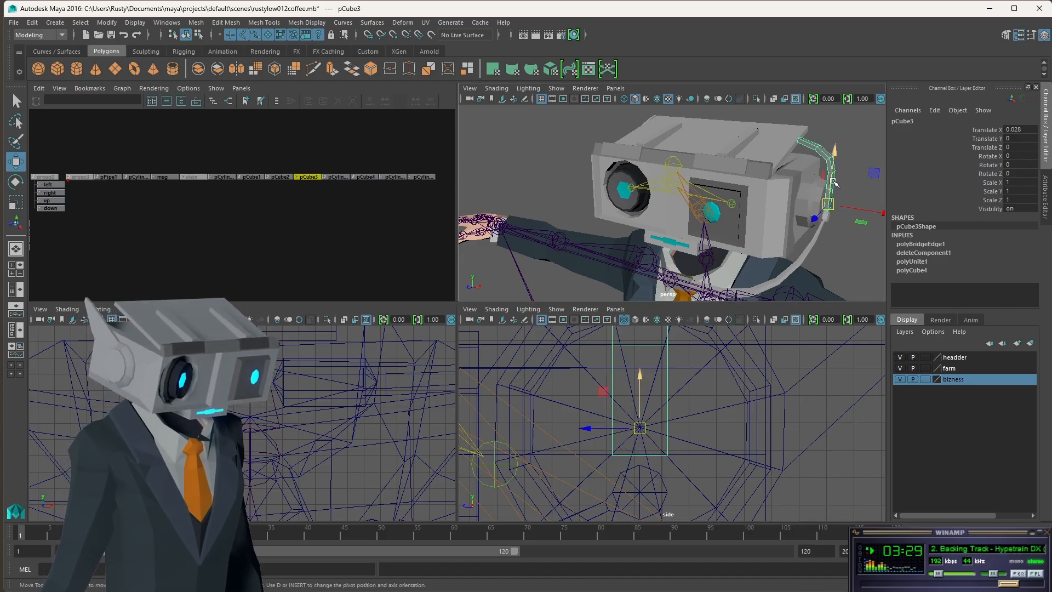
Step: Rotate the headband backward around its pivot to about -29 degrees in X and save the scene
key(e)
drag(819, 200, 823, 179)
alt+drag(850, 181, 784, 199)
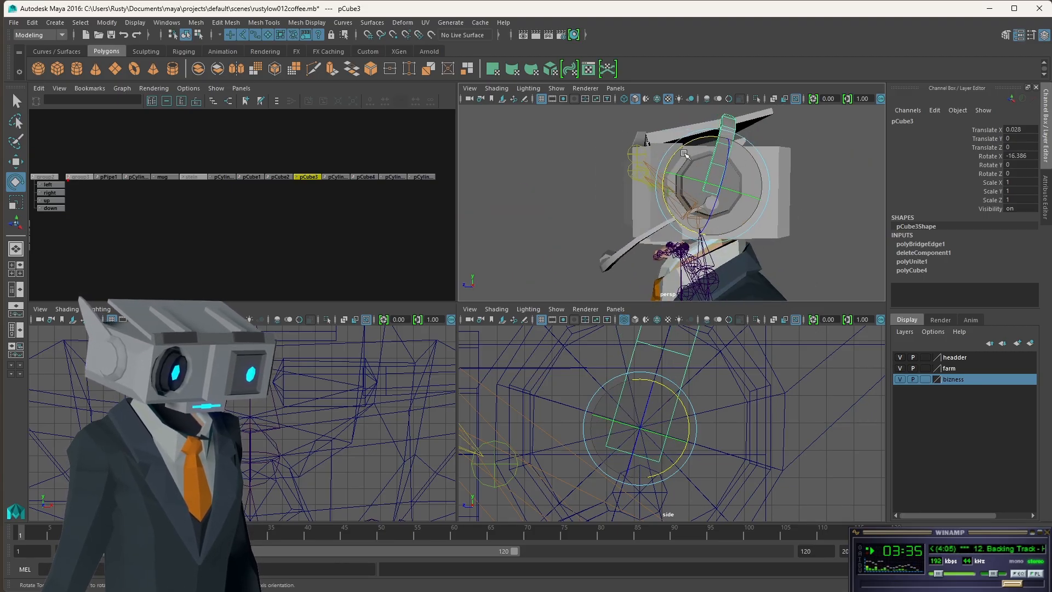
drag(680, 400, 701, 409)
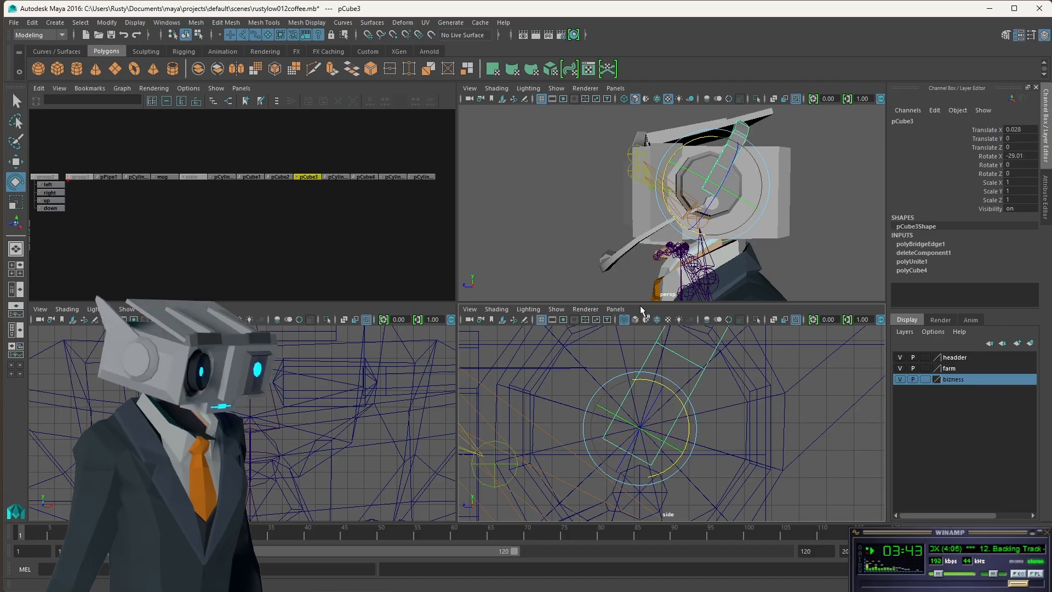
alt+drag(663, 230, 803, 172)
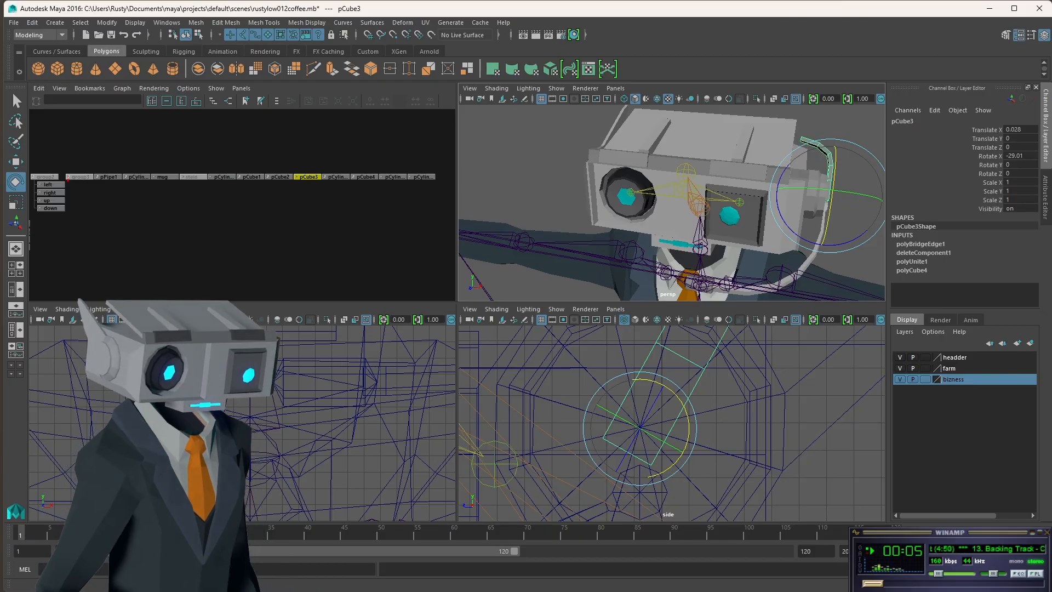
click(116, 34)
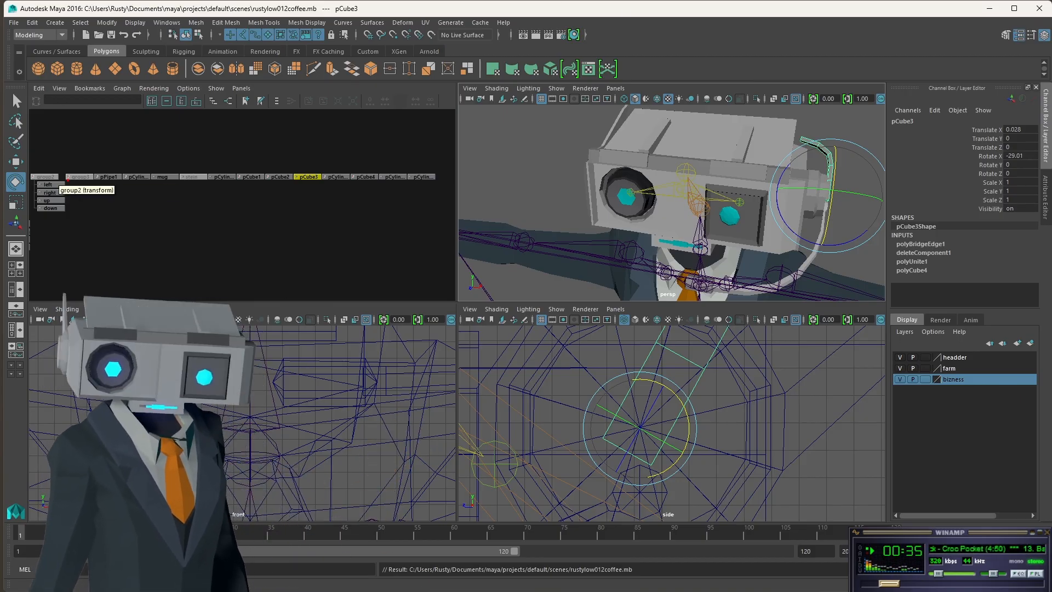
click(166, 25)
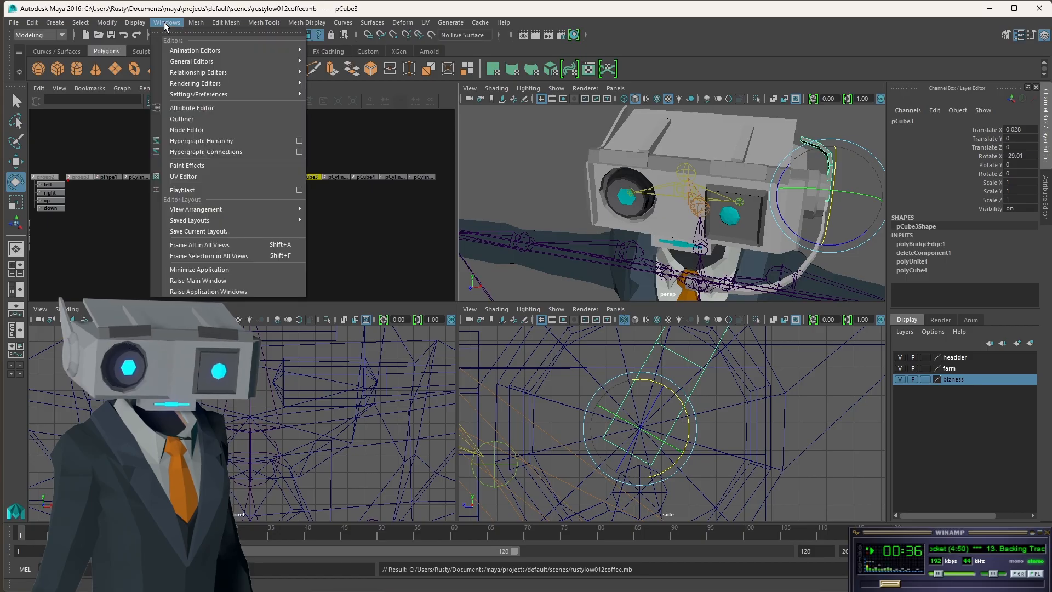
mouse_move(137, 29)
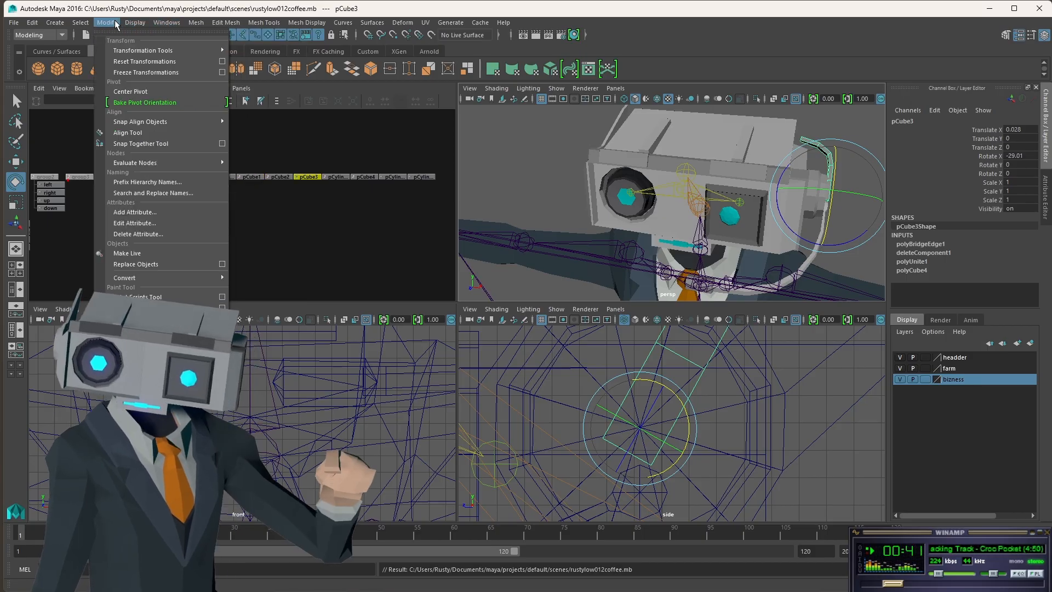
click(391, 12)
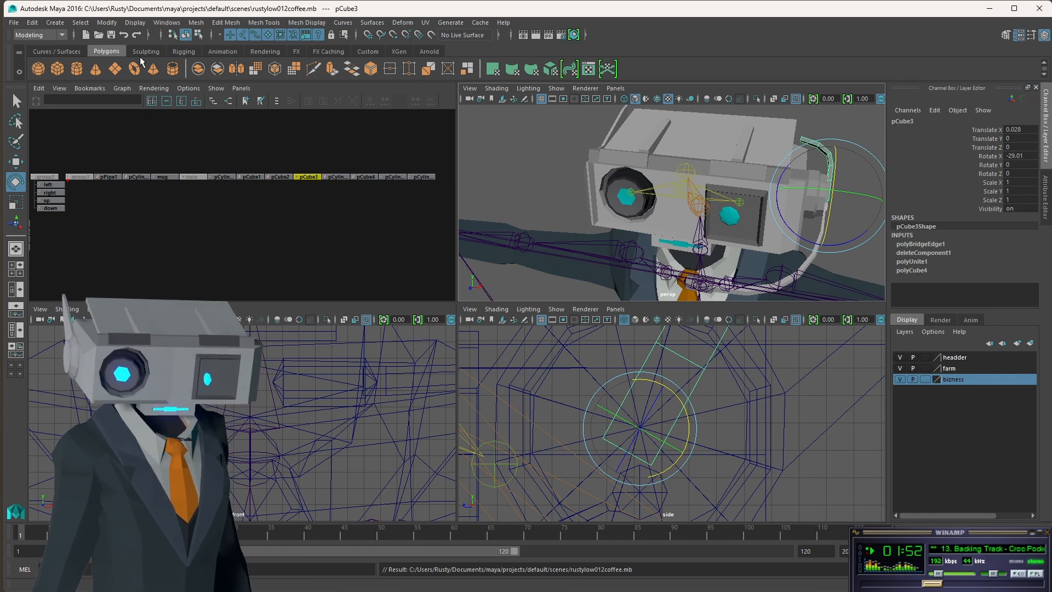
Step: Deselect the headband, and switch the visibility of the headder and bizness layers off and back on
alt+drag(780, 250, 778, 235)
click(861, 249)
alt+middle_drag(816, 234, 762, 235)
alt+drag(762, 229, 798, 225)
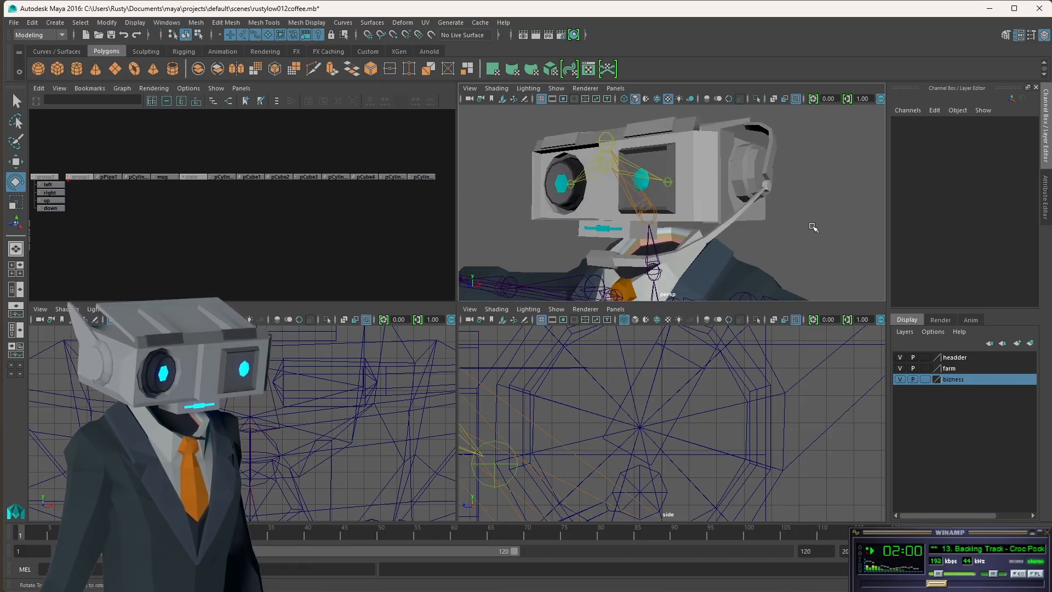
click(902, 355)
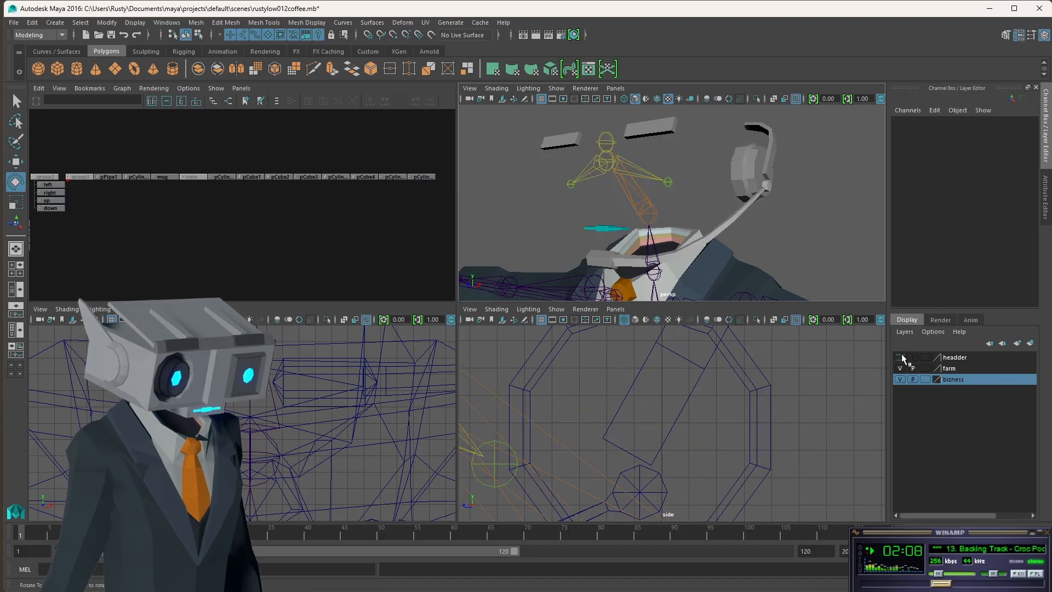
click(901, 356)
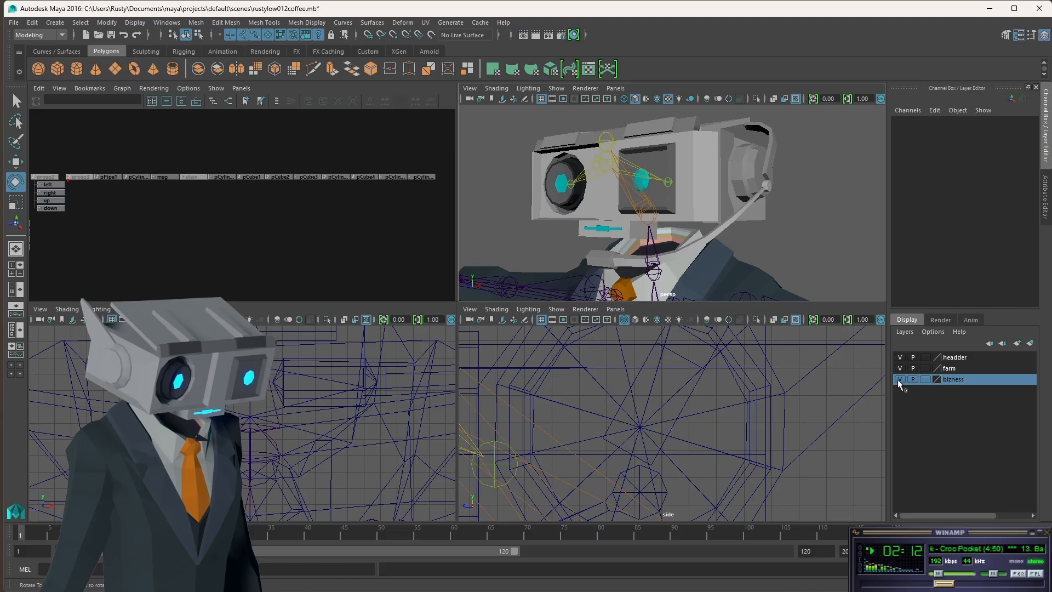
click(899, 379)
click(901, 380)
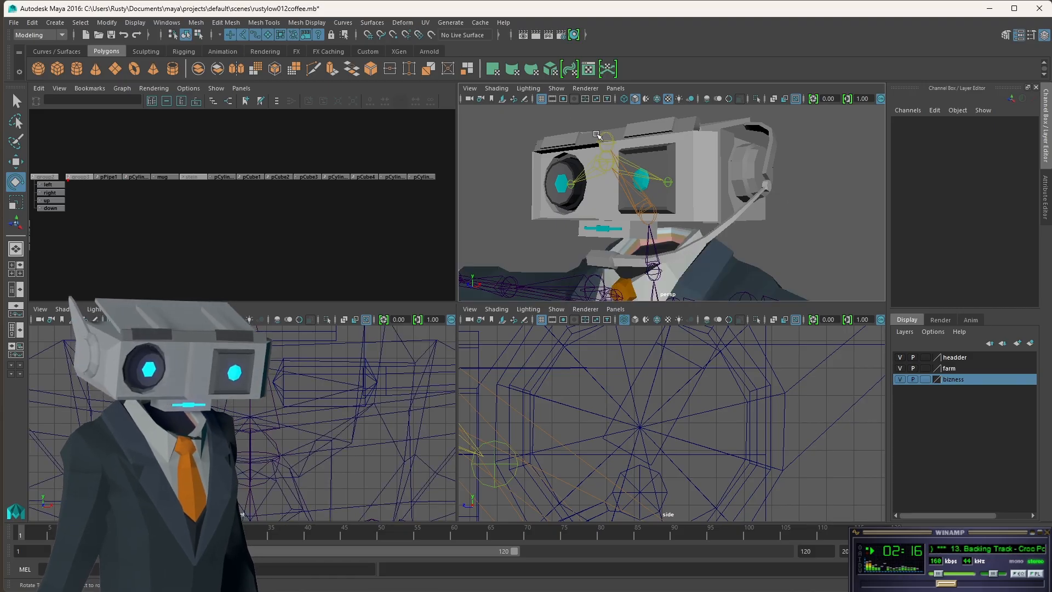
Step: Turn off X-Ray Joints in the perspective view and maximize that view
click(486, 87)
mouse_move(476, 89)
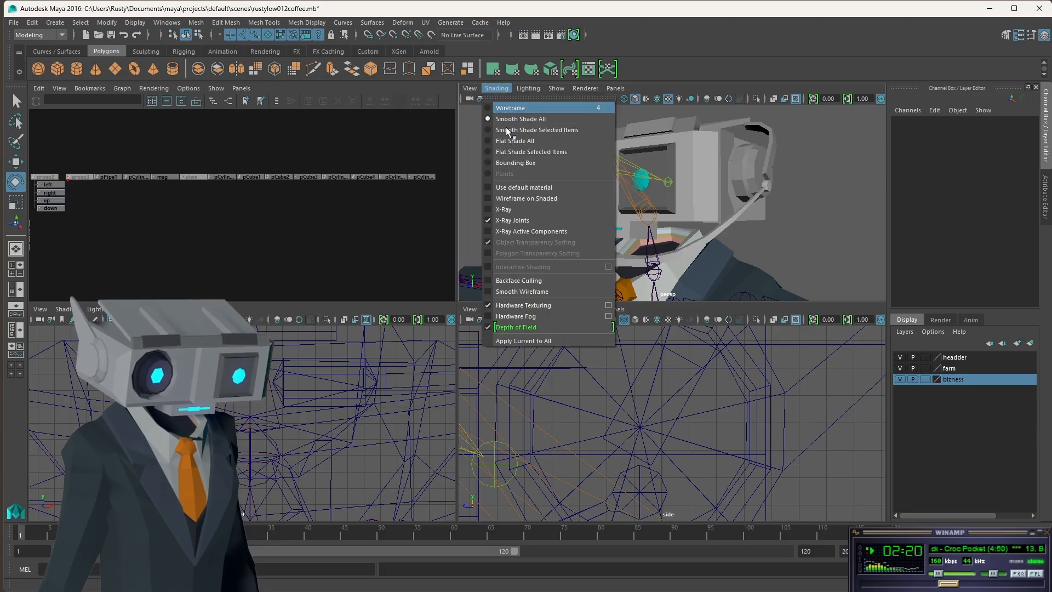
click(504, 220)
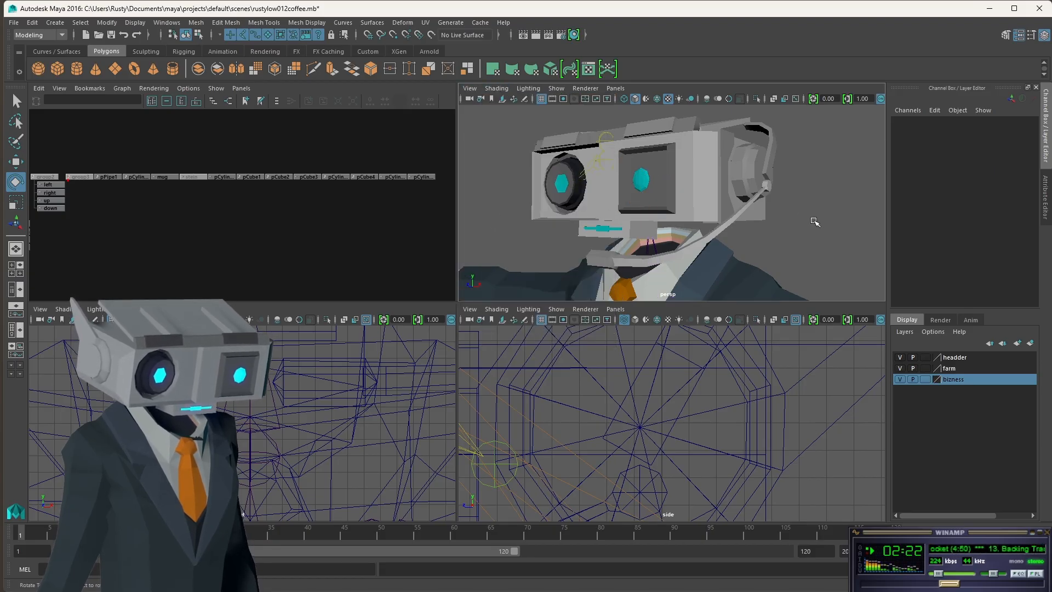
alt+drag(825, 218, 824, 219)
key(space)
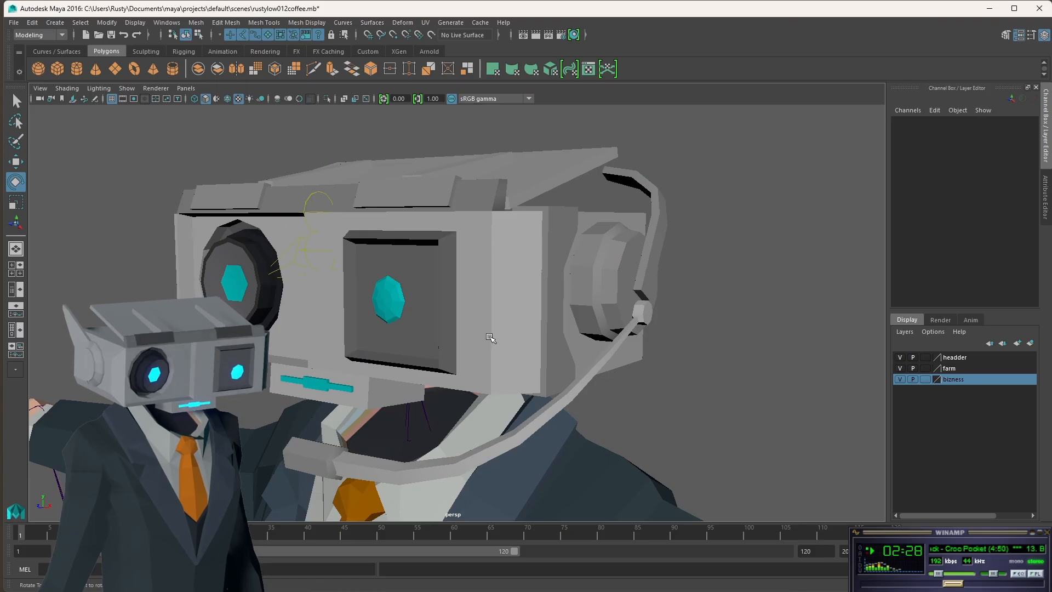
Step: Hide the joints in the perspective view to inspect the headset without the skeleton
click(156, 88)
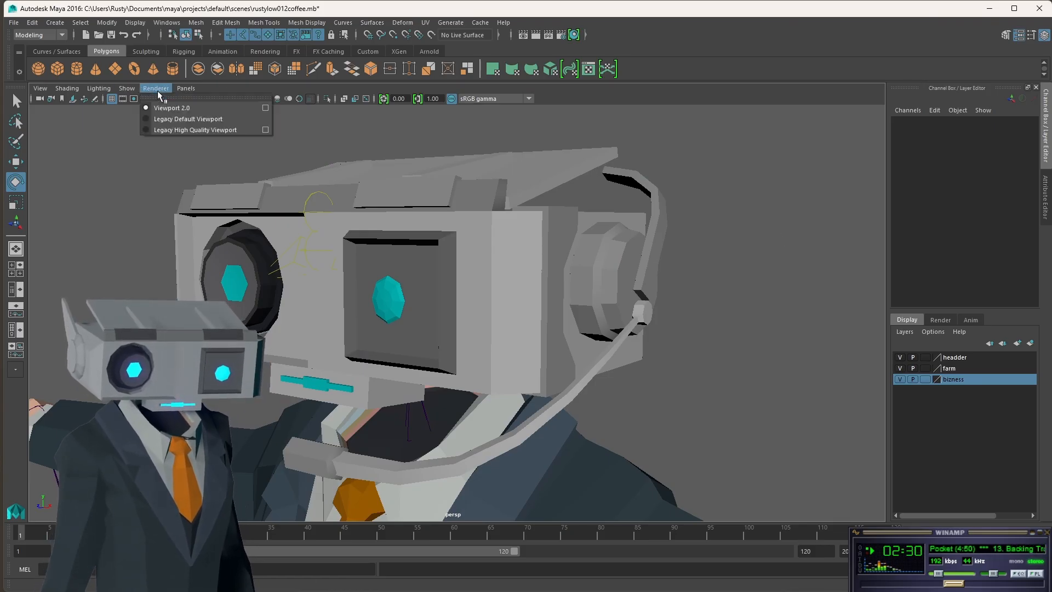
click(126, 87)
click(66, 88)
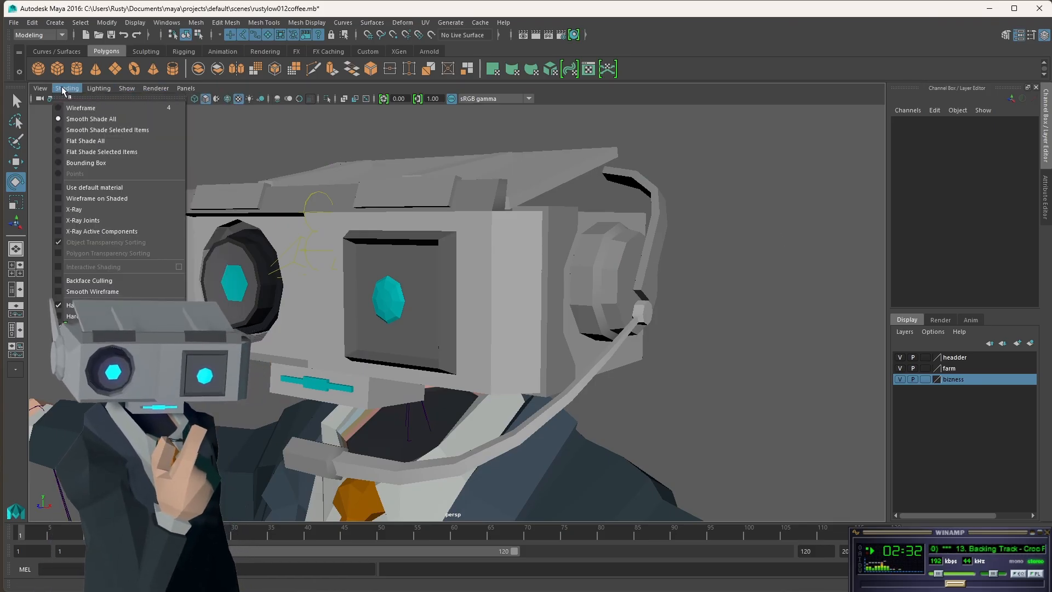
click(96, 89)
click(127, 88)
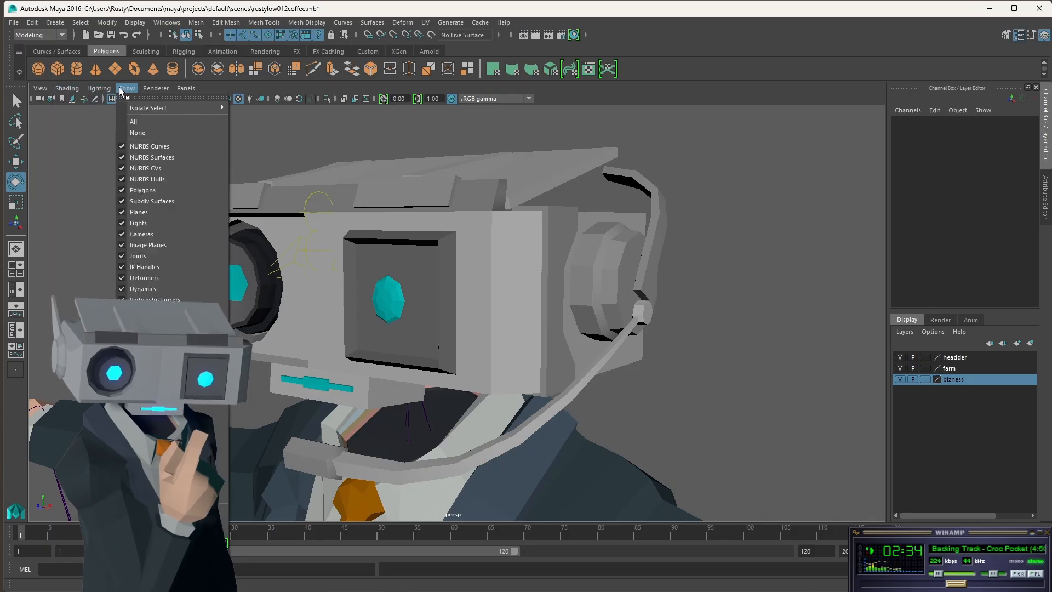
click(137, 256)
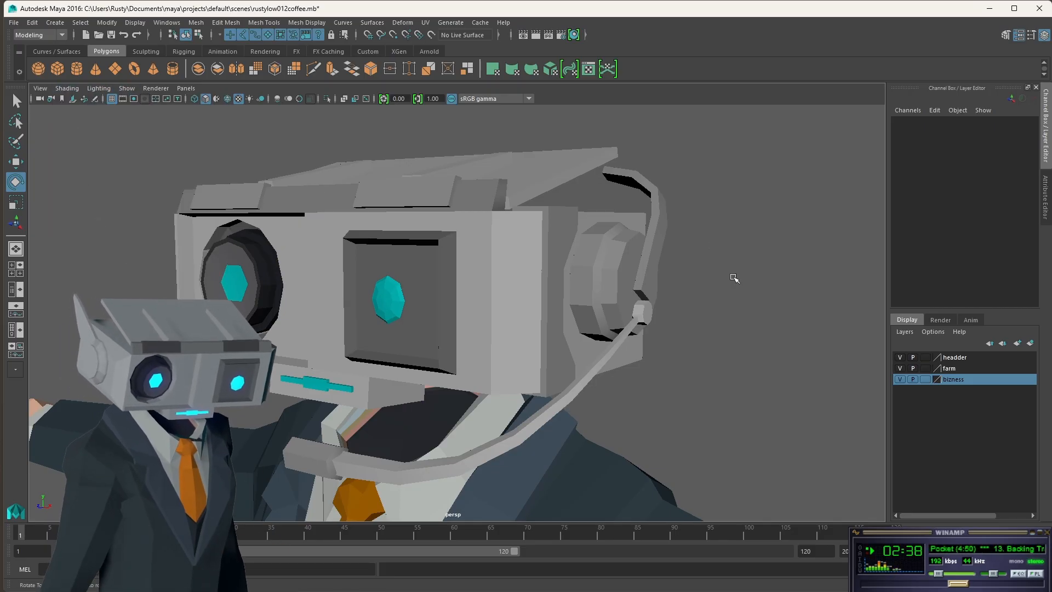
alt+drag(730, 275, 739, 276)
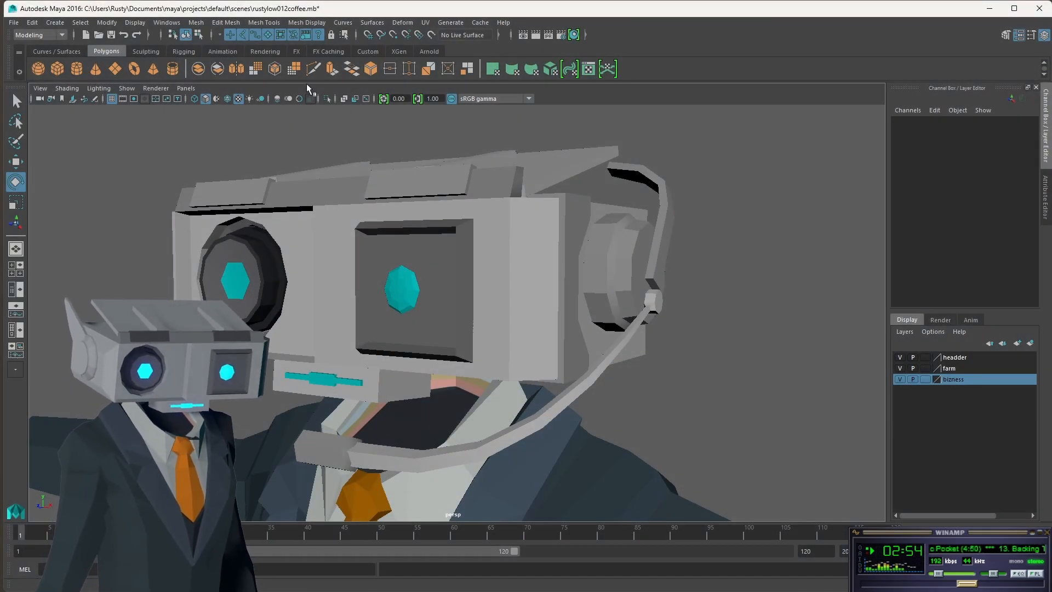
Step: Show the joints again in the perspective view, turn X-Ray Joints back on, and save the scene
click(127, 89)
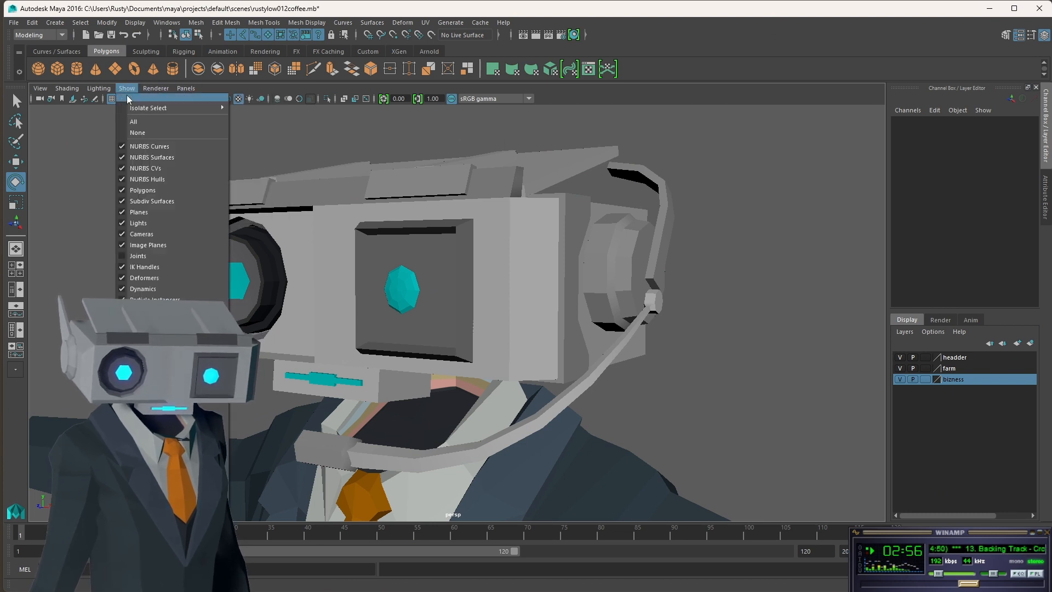
click(125, 256)
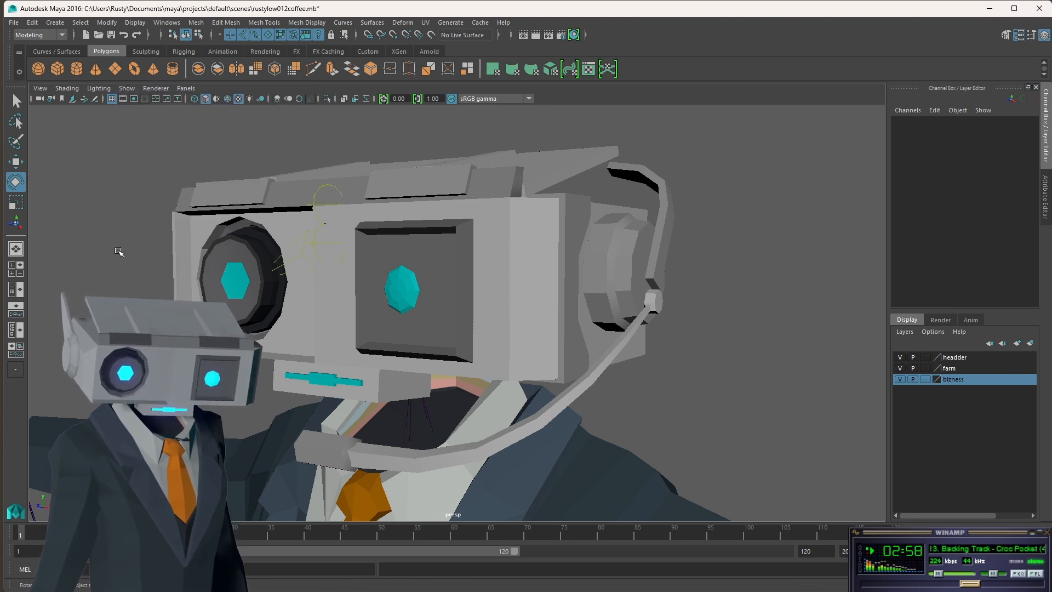
click(64, 88)
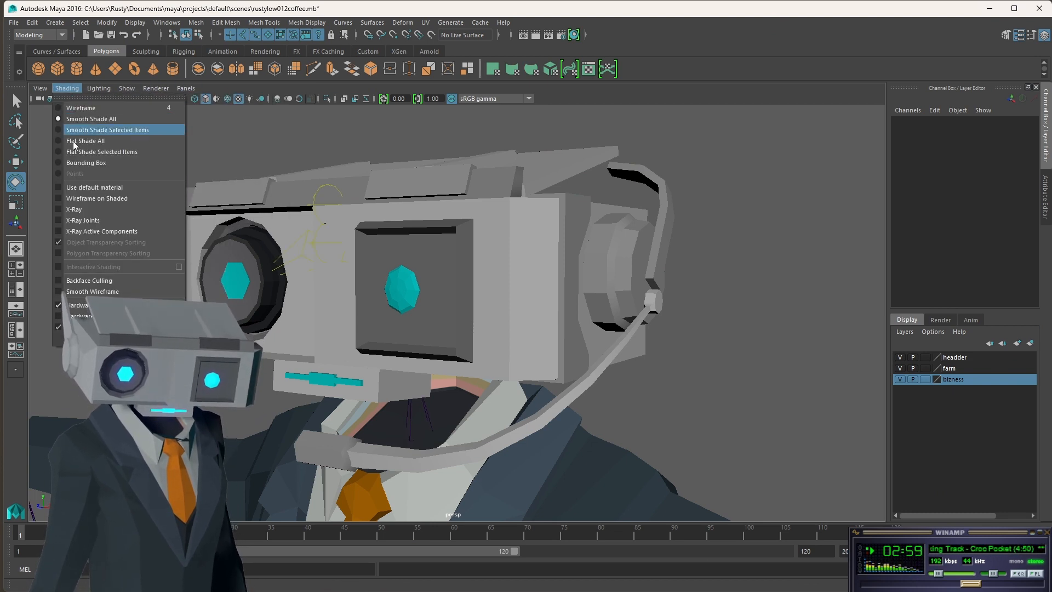
click(58, 220)
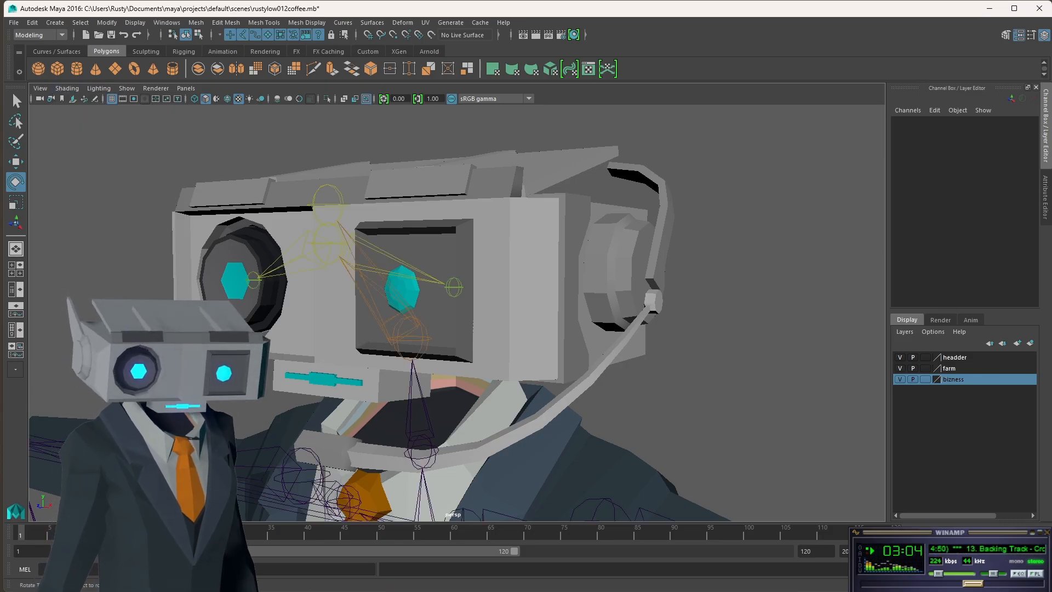
click(112, 34)
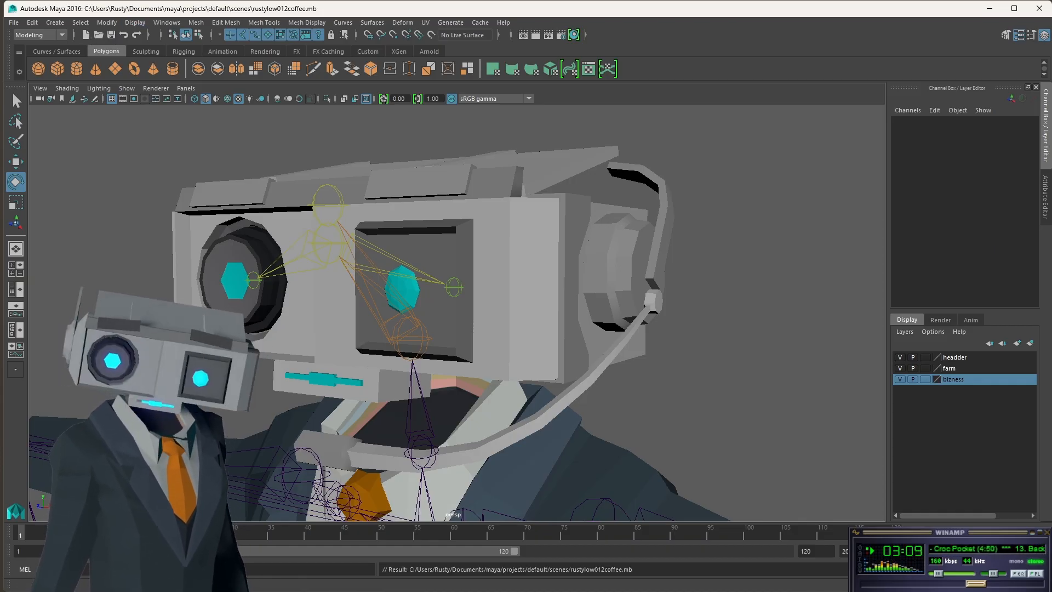
alt+middle_drag(266, 261, 316, 258)
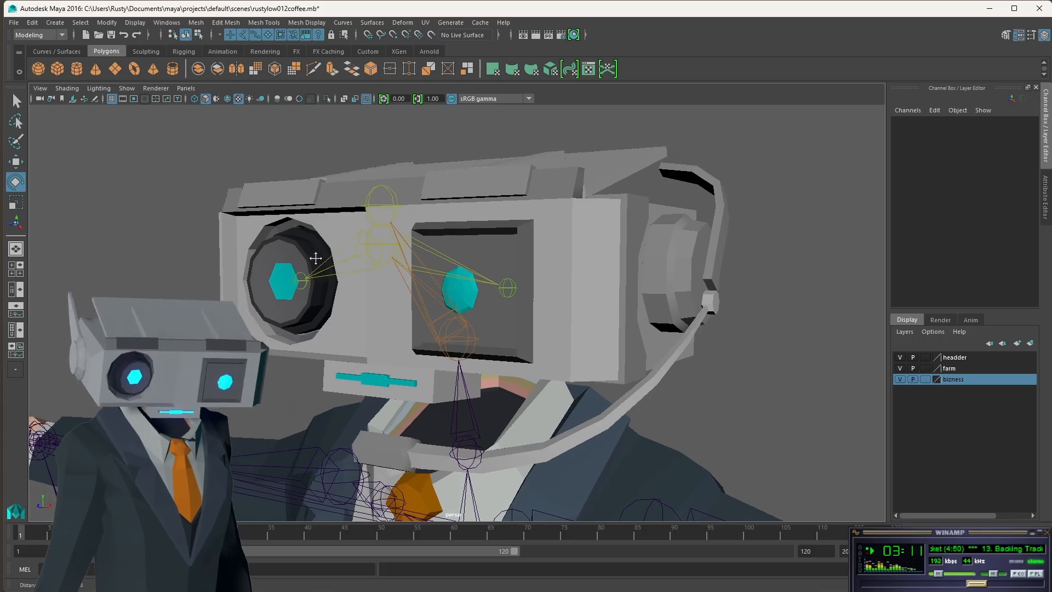
alt+drag(316, 259, 394, 259)
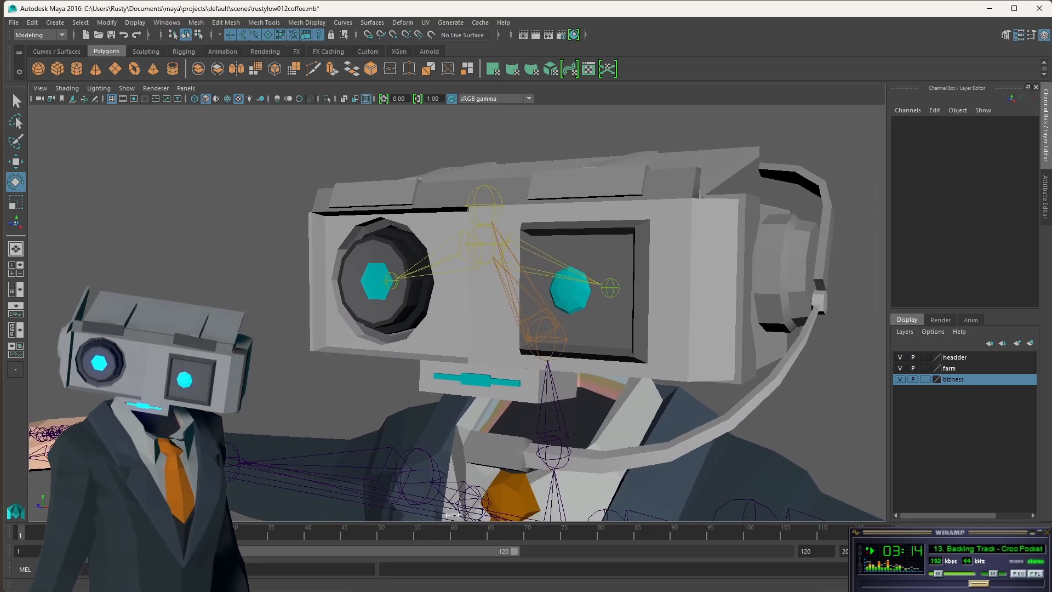